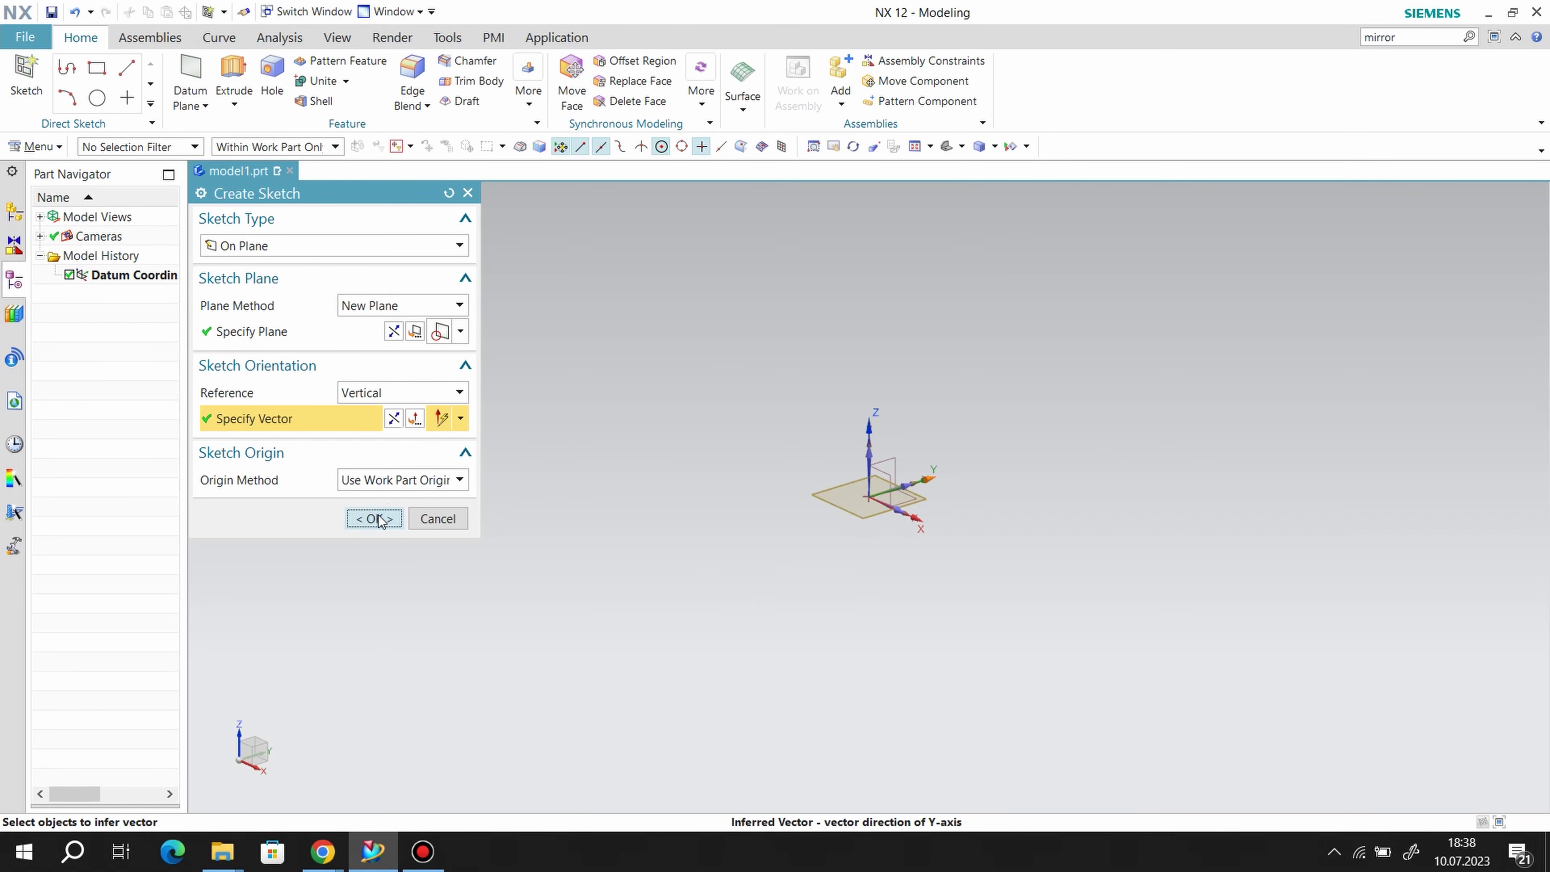
- Accept the default sketch plane and draw a vertical line centred on the sketch origin
click(374, 518)
click(166, 67)
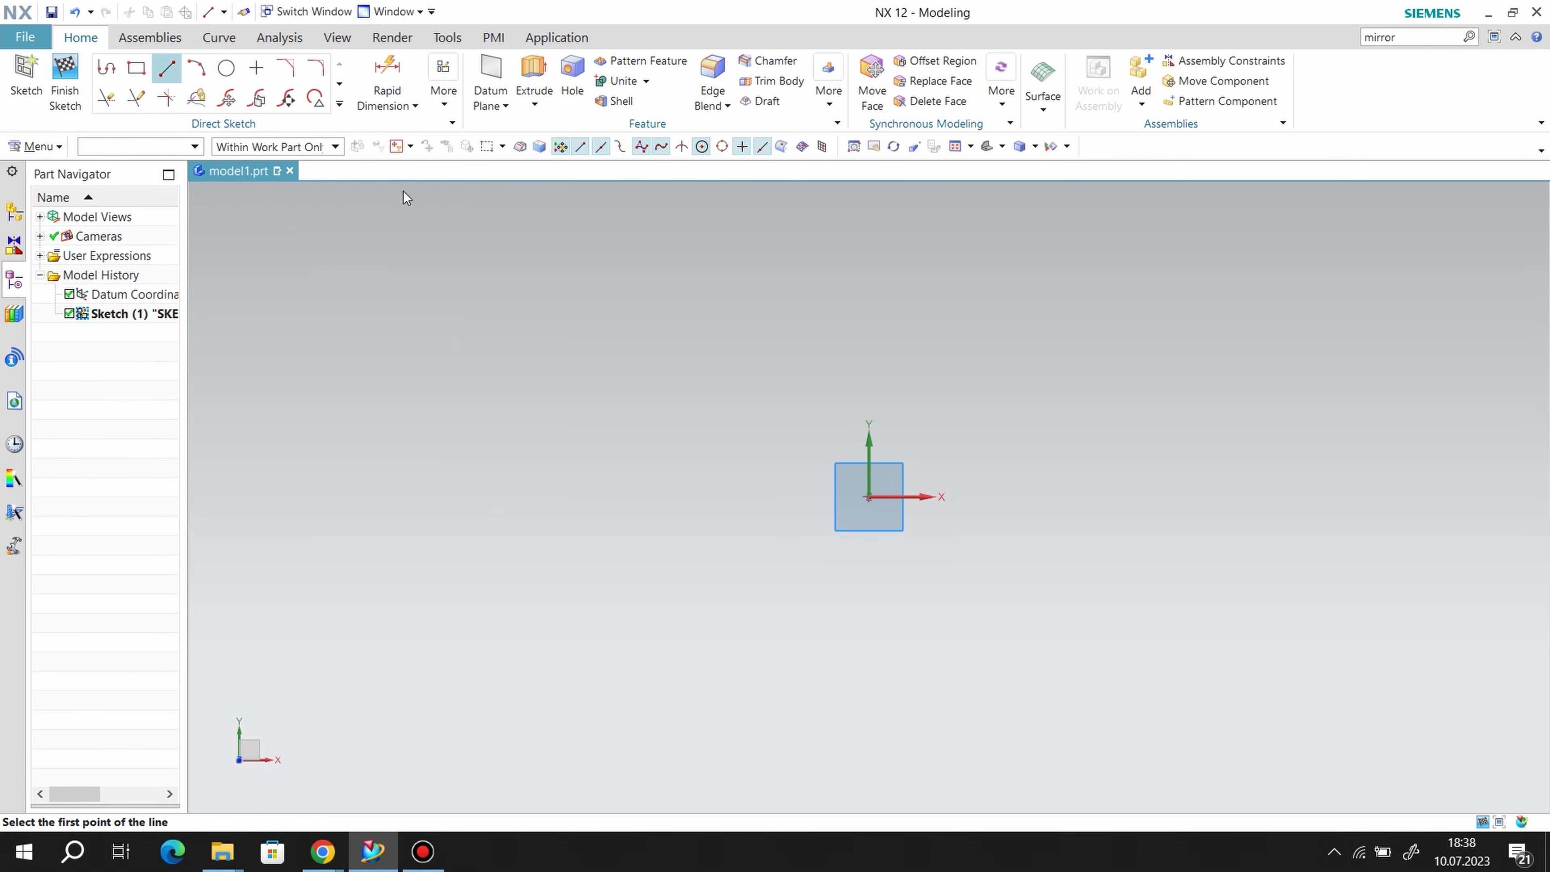
click(1031, 367)
click(1031, 617)
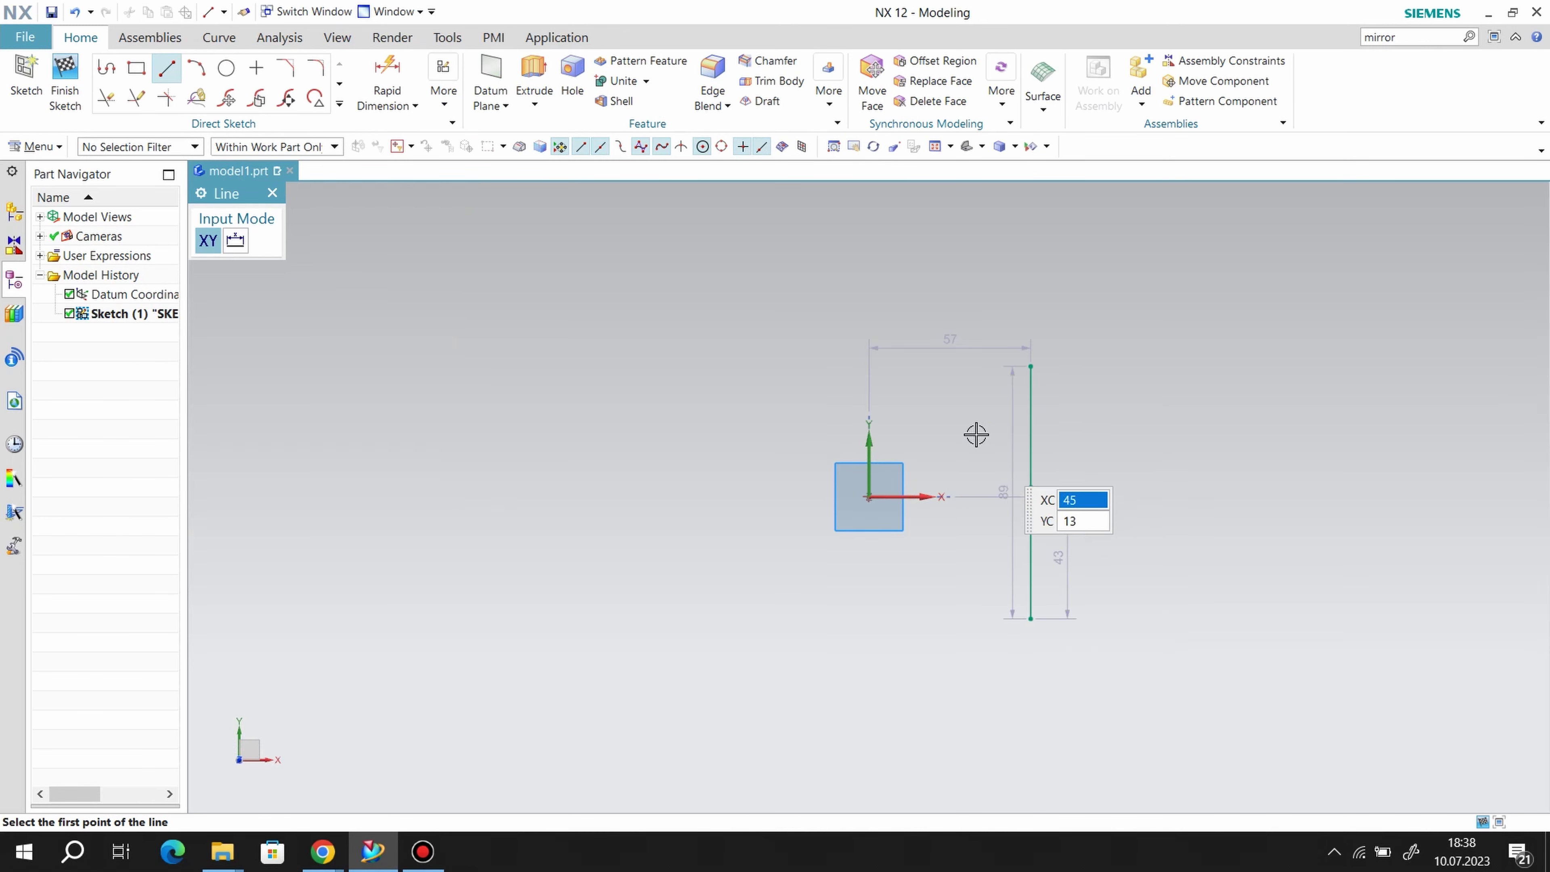
right_click(940, 397)
click(971, 432)
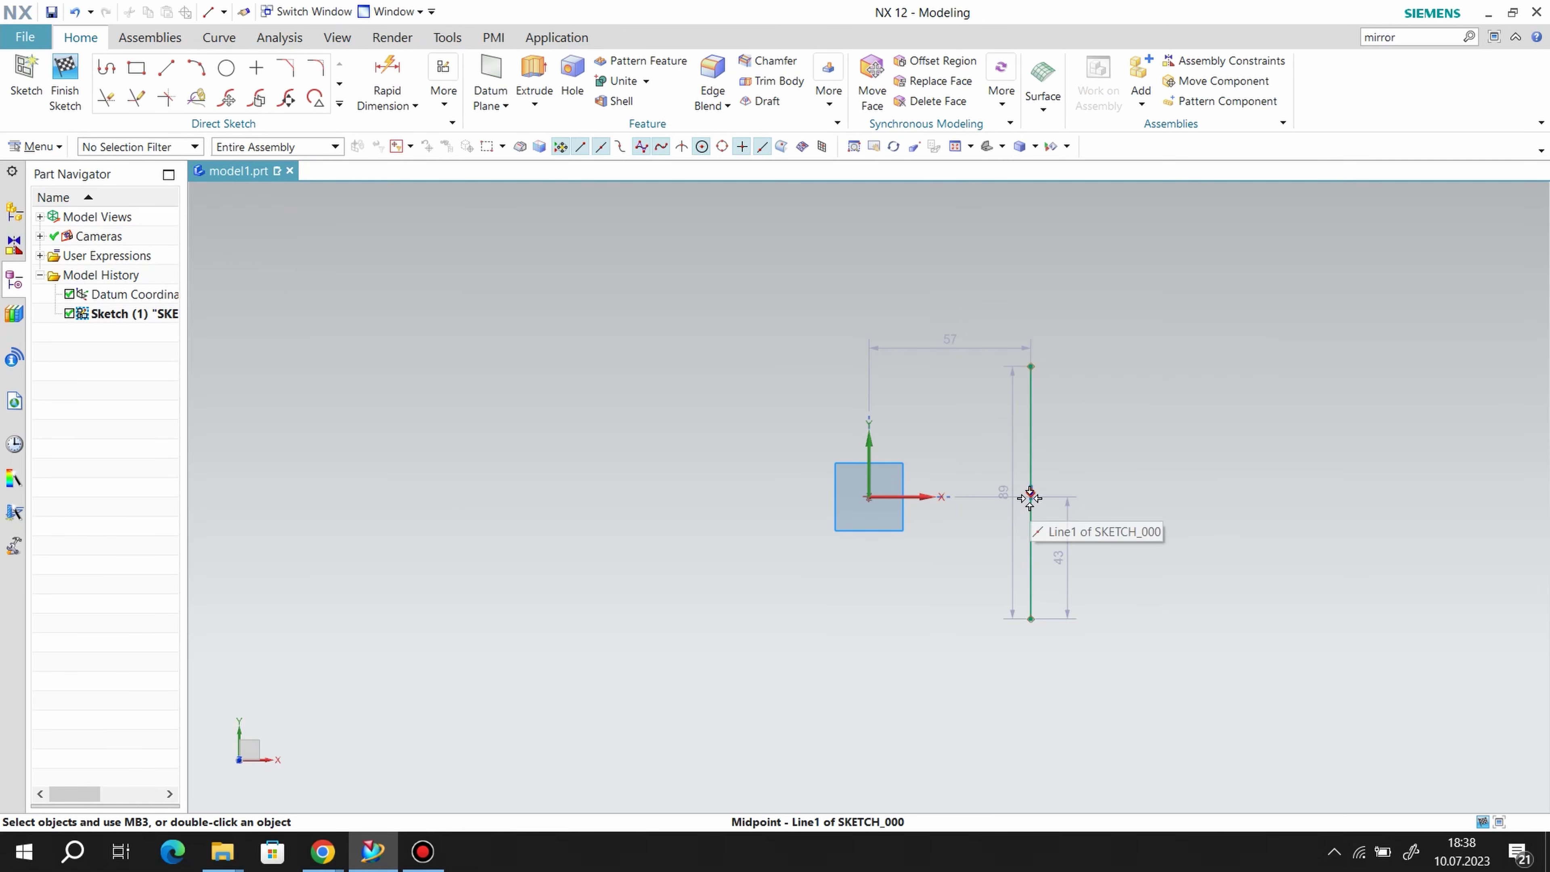
drag(1029, 494, 876, 494)
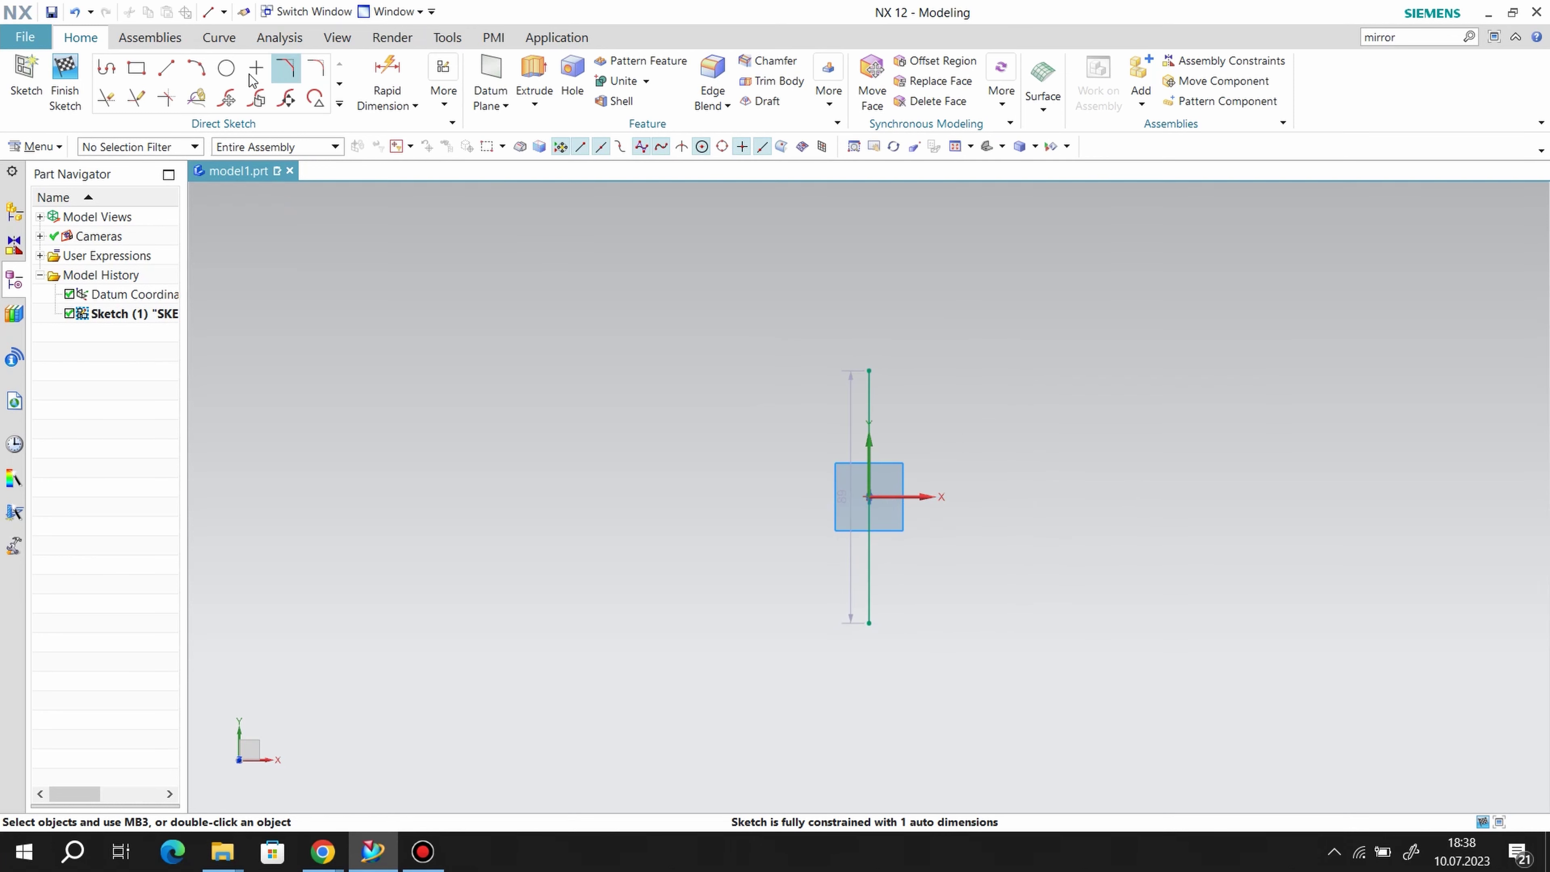
- Draw a slanted line and move its midpoint onto the sketch origin
click(167, 70)
click(969, 383)
click(1081, 533)
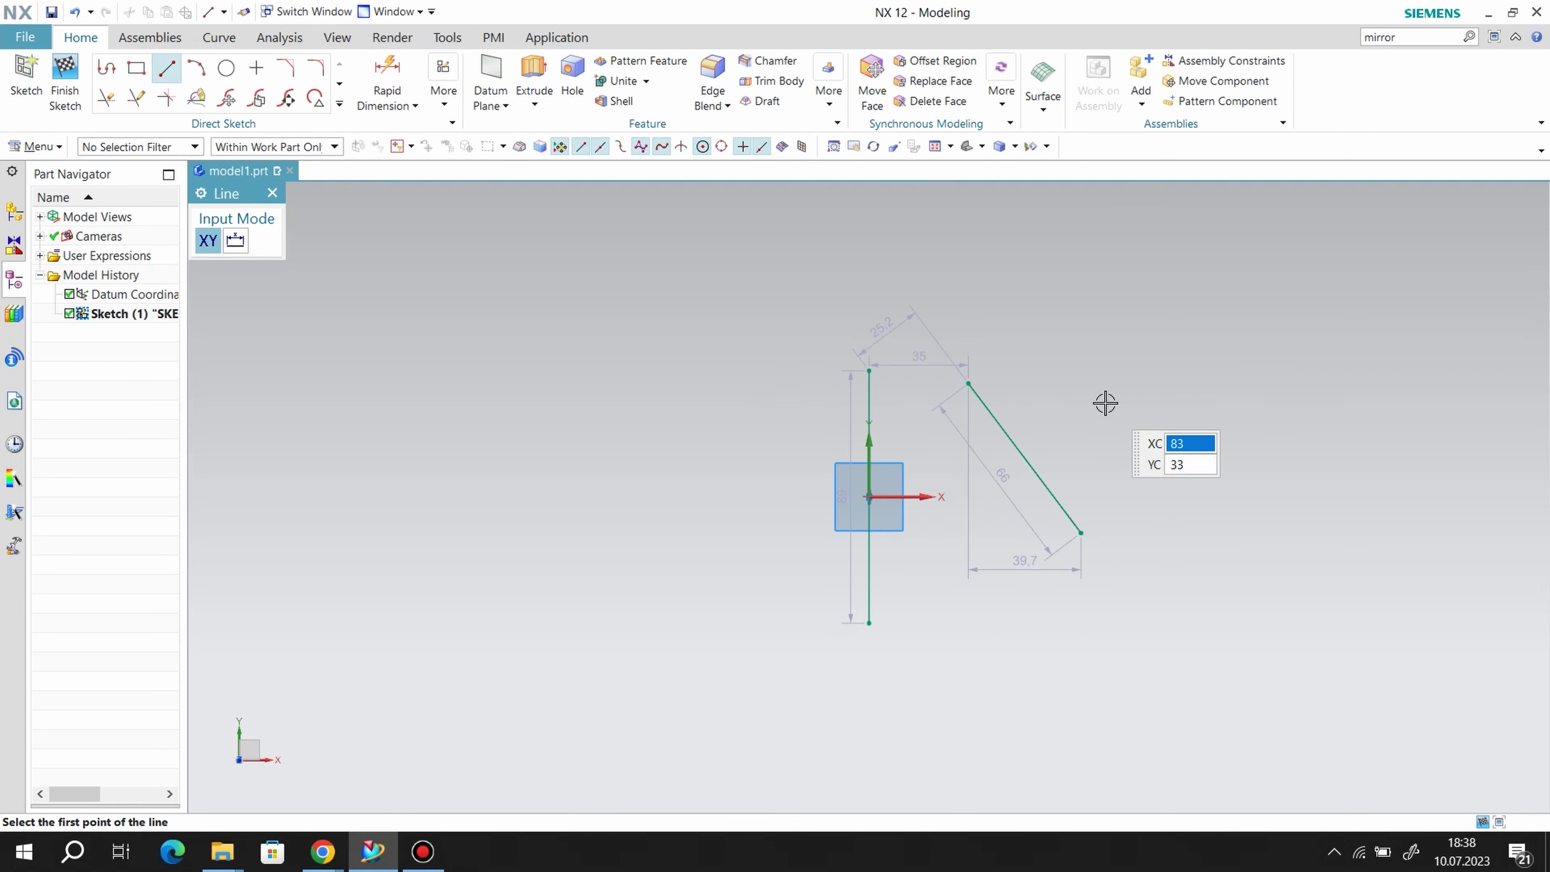
right_click(1109, 388)
click(1149, 431)
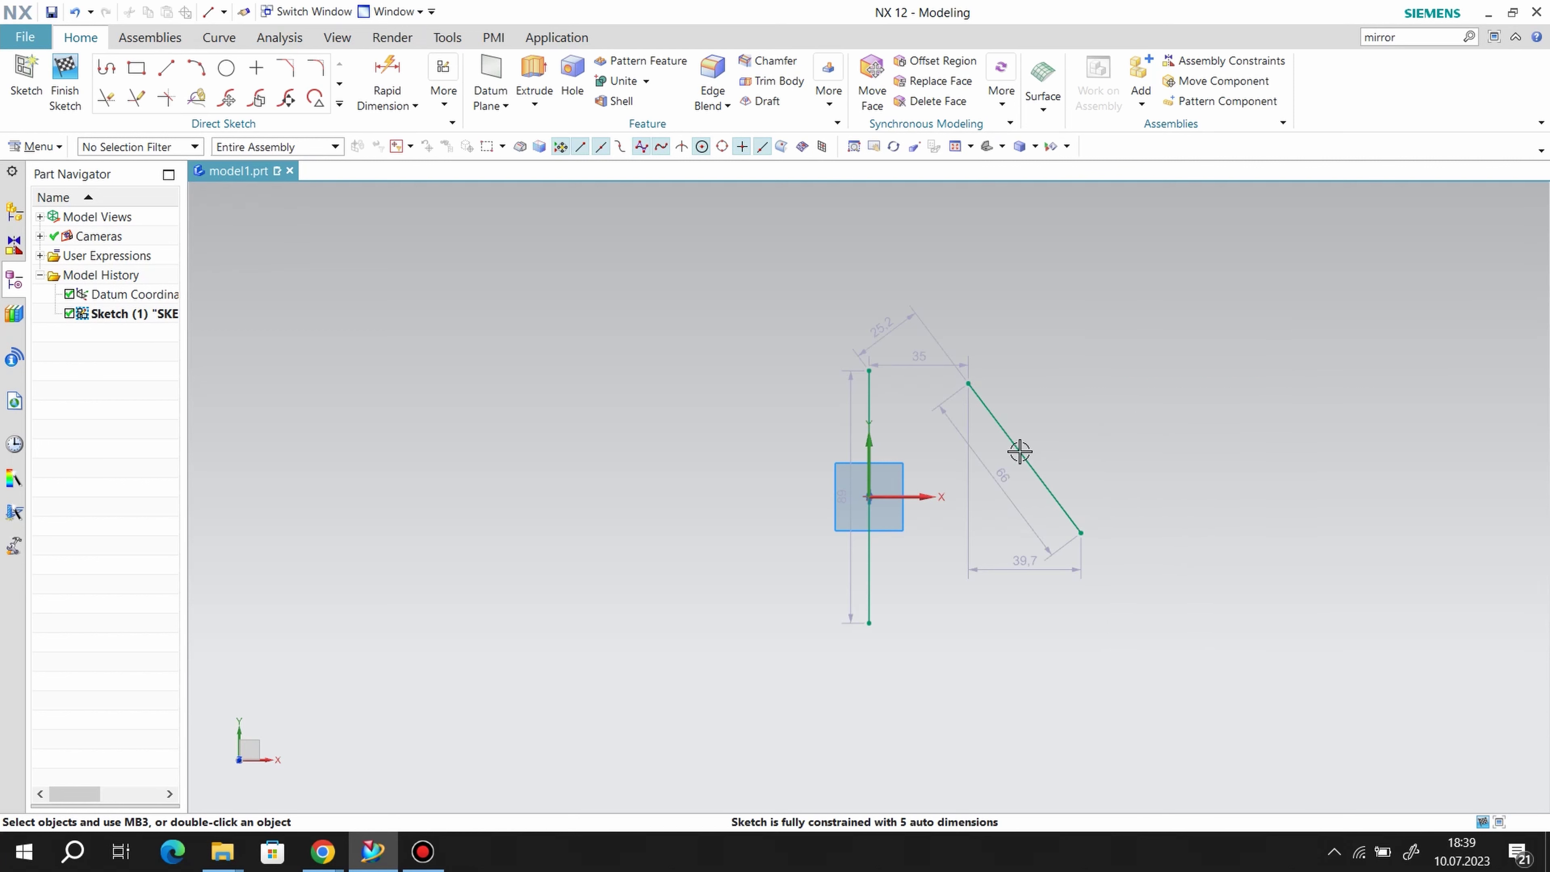
drag(1025, 456, 868, 496)
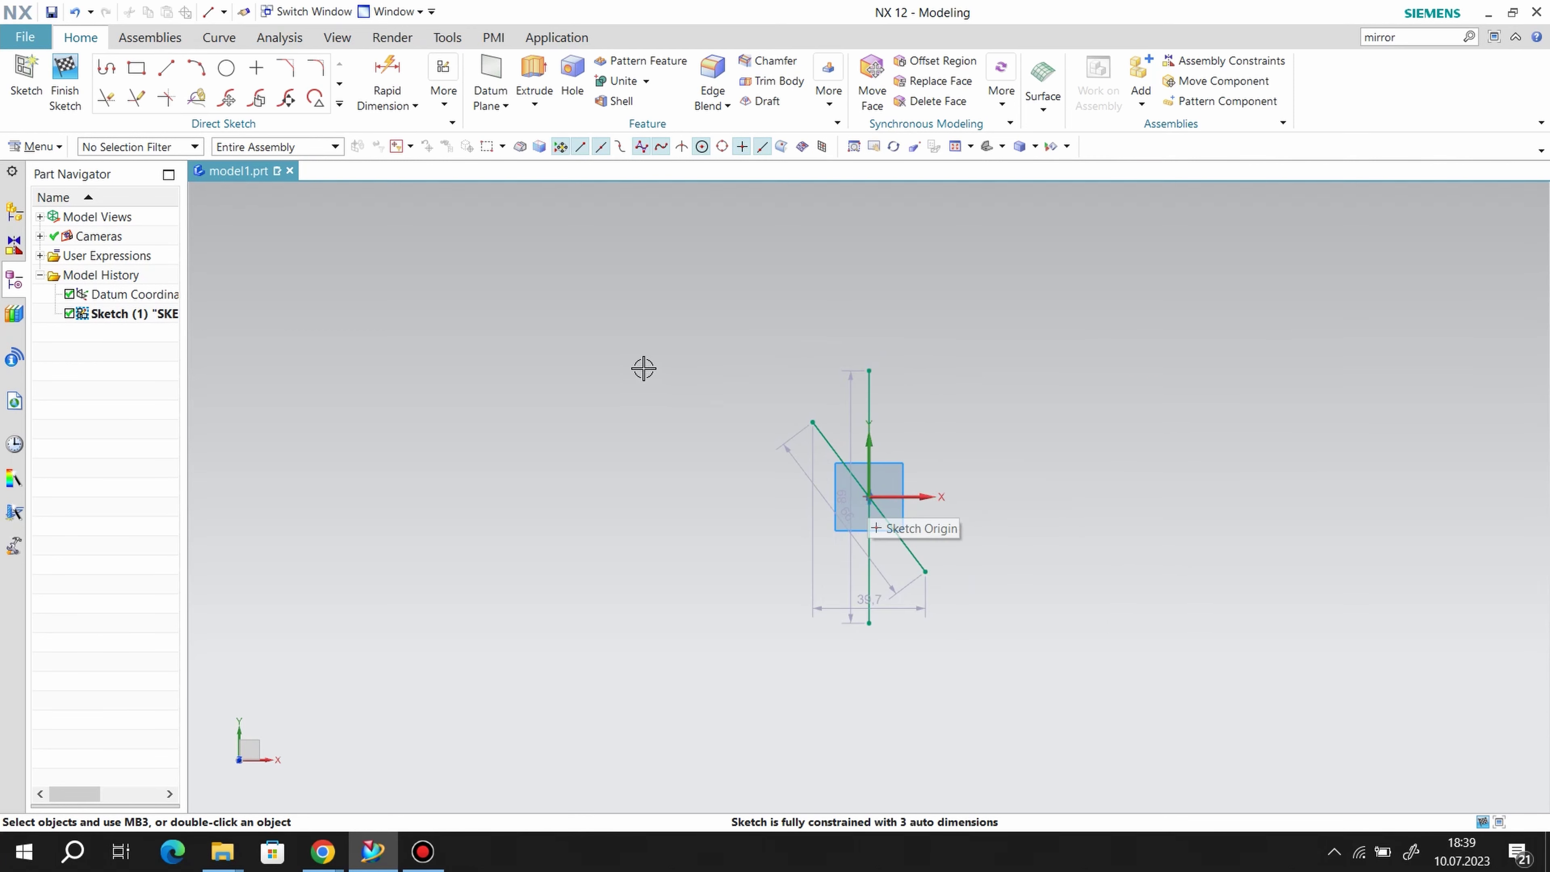
- Convert the vertical and slanted lines into reference lines
right_click(869, 403)
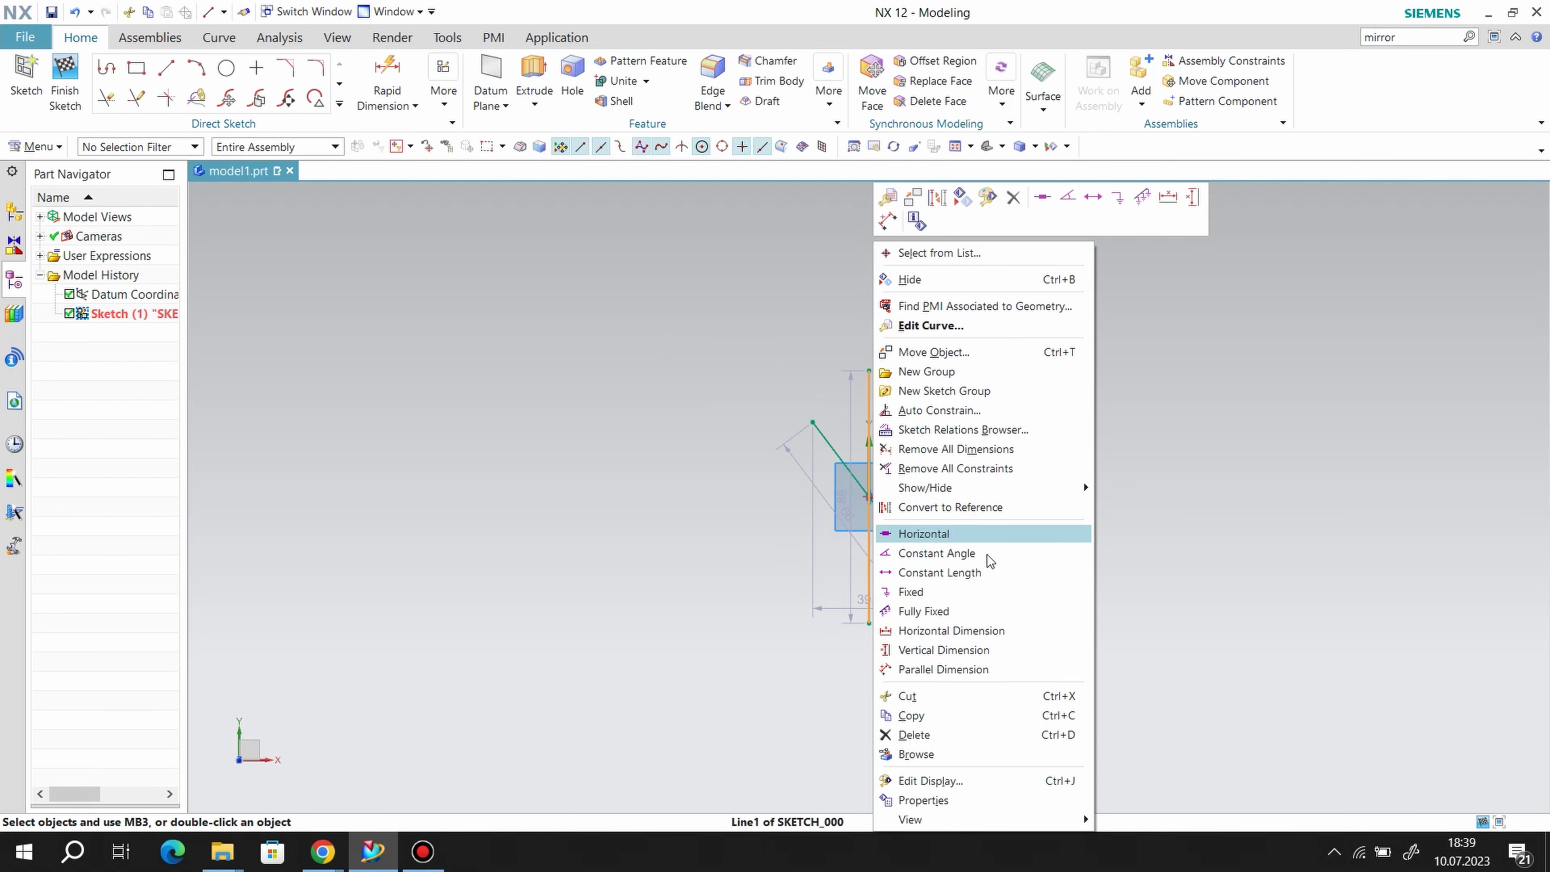
click(986, 508)
right_click(841, 459)
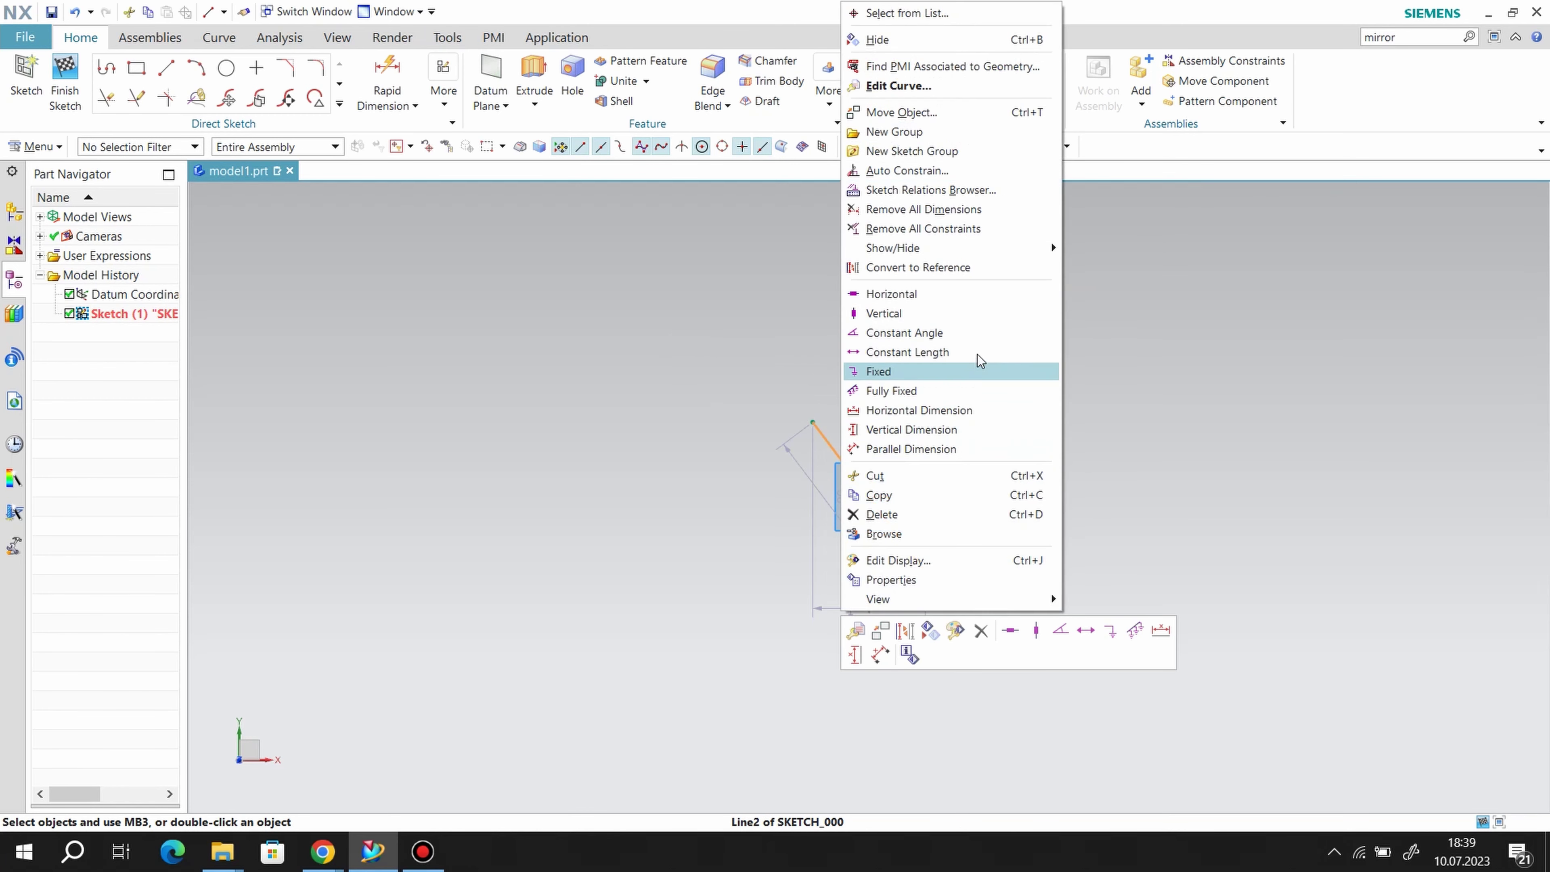
click(949, 273)
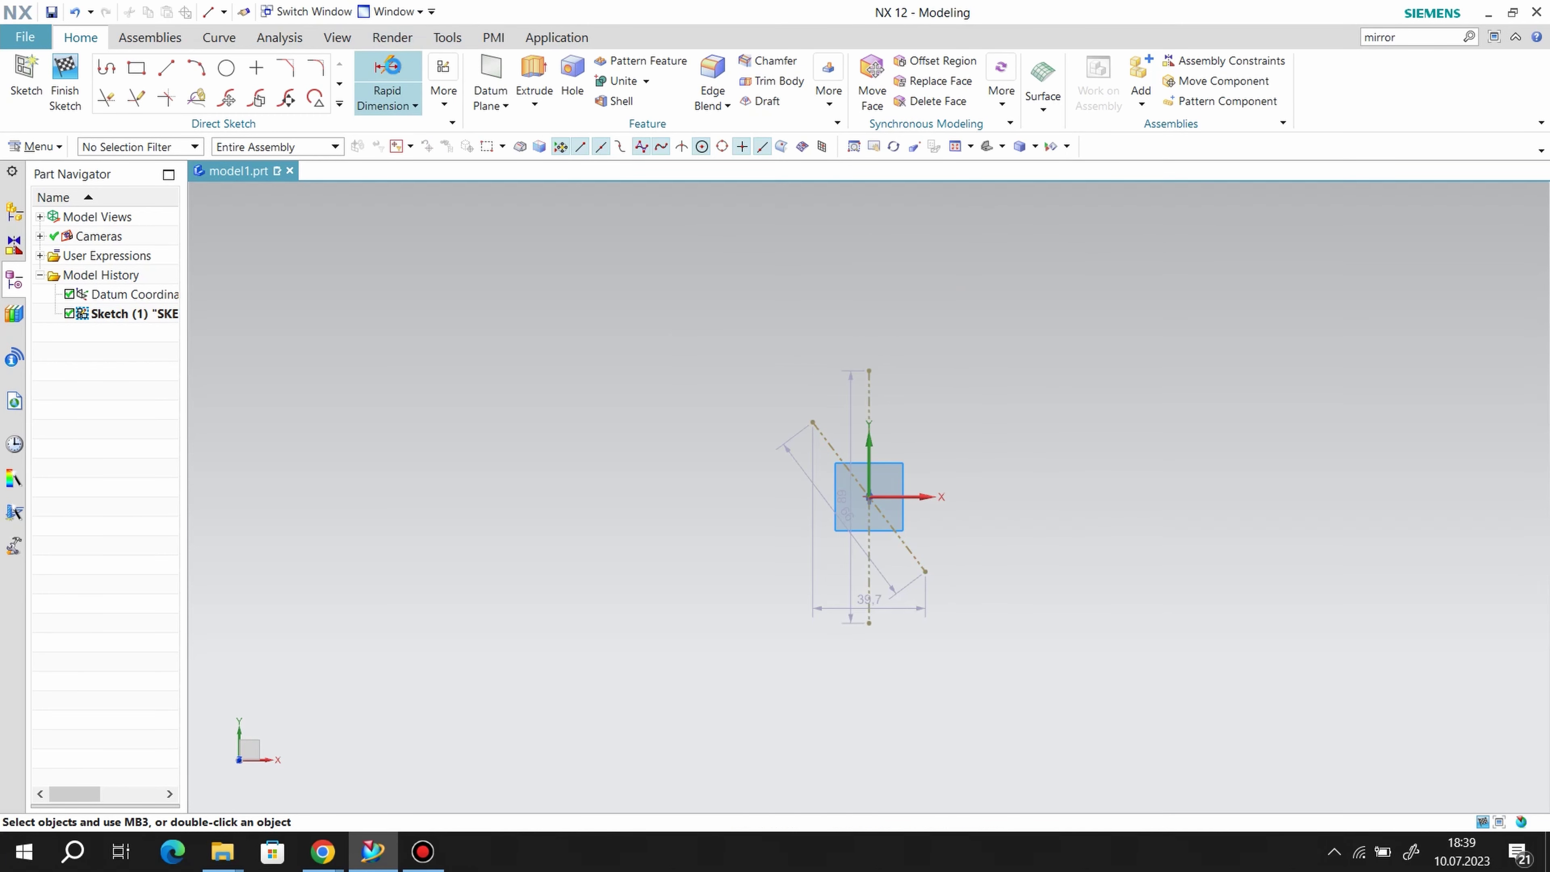
- Dimension the angle between the lines to 38° and the slanted line's length to 130
click(387, 80)
click(831, 446)
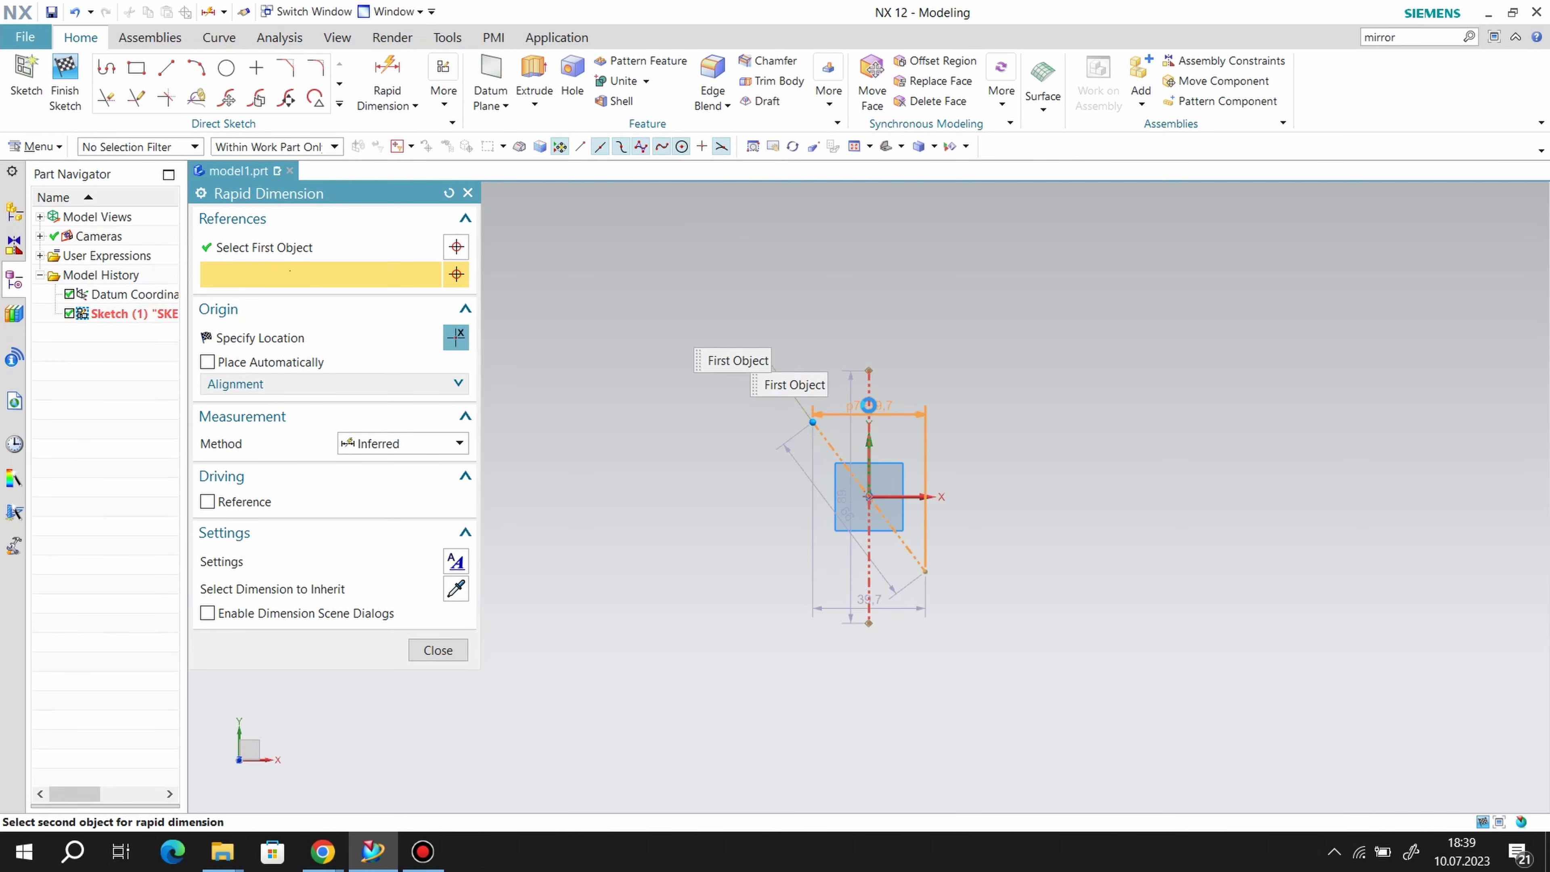
click(869, 391)
click(809, 354)
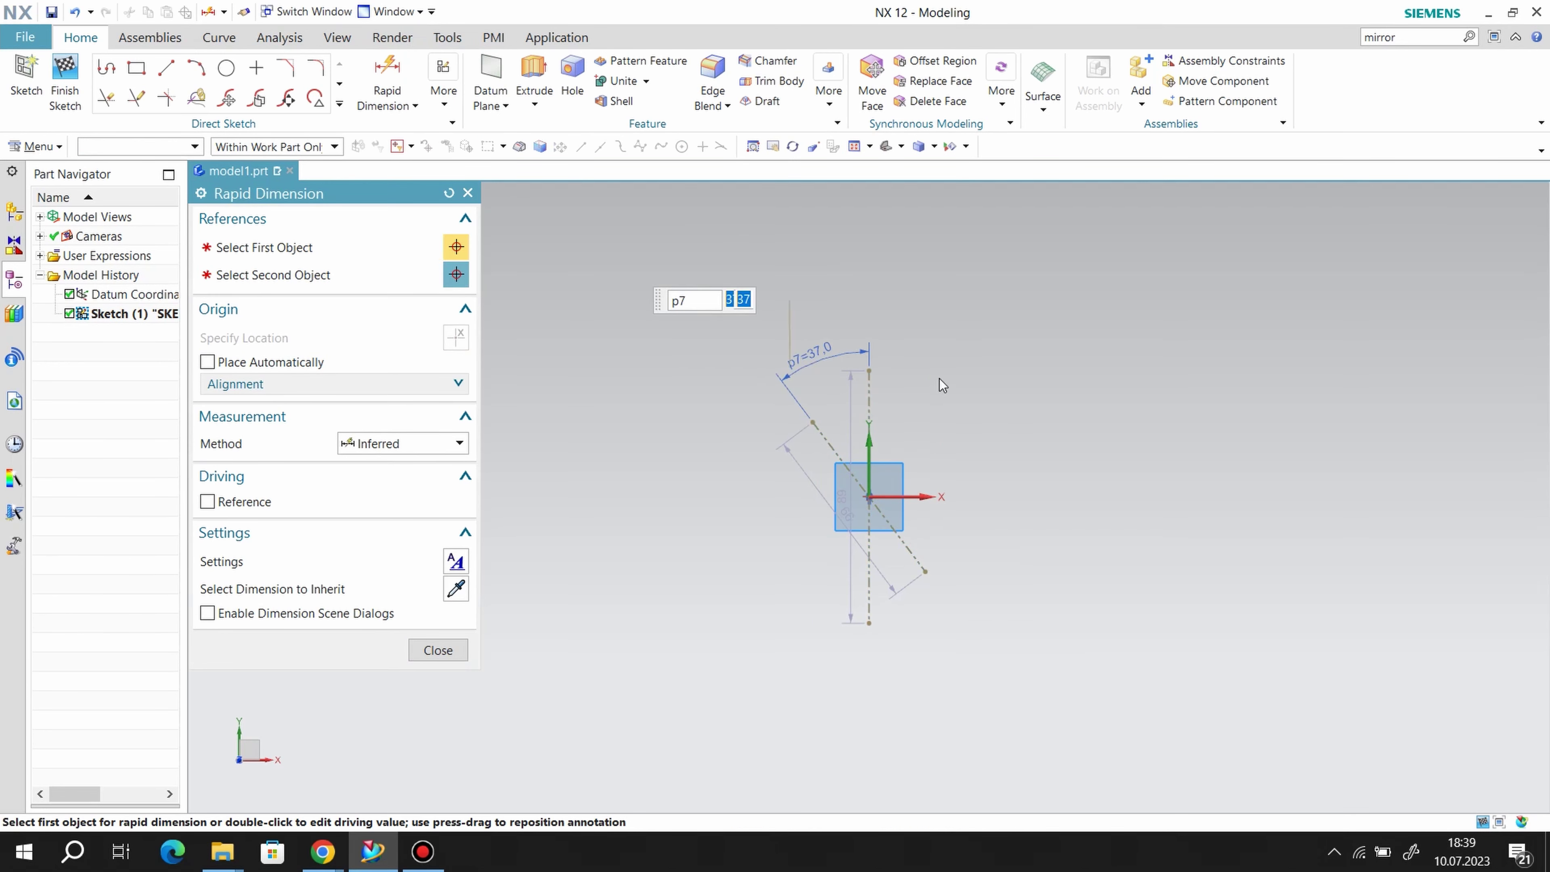
click(831, 440)
click(1015, 473)
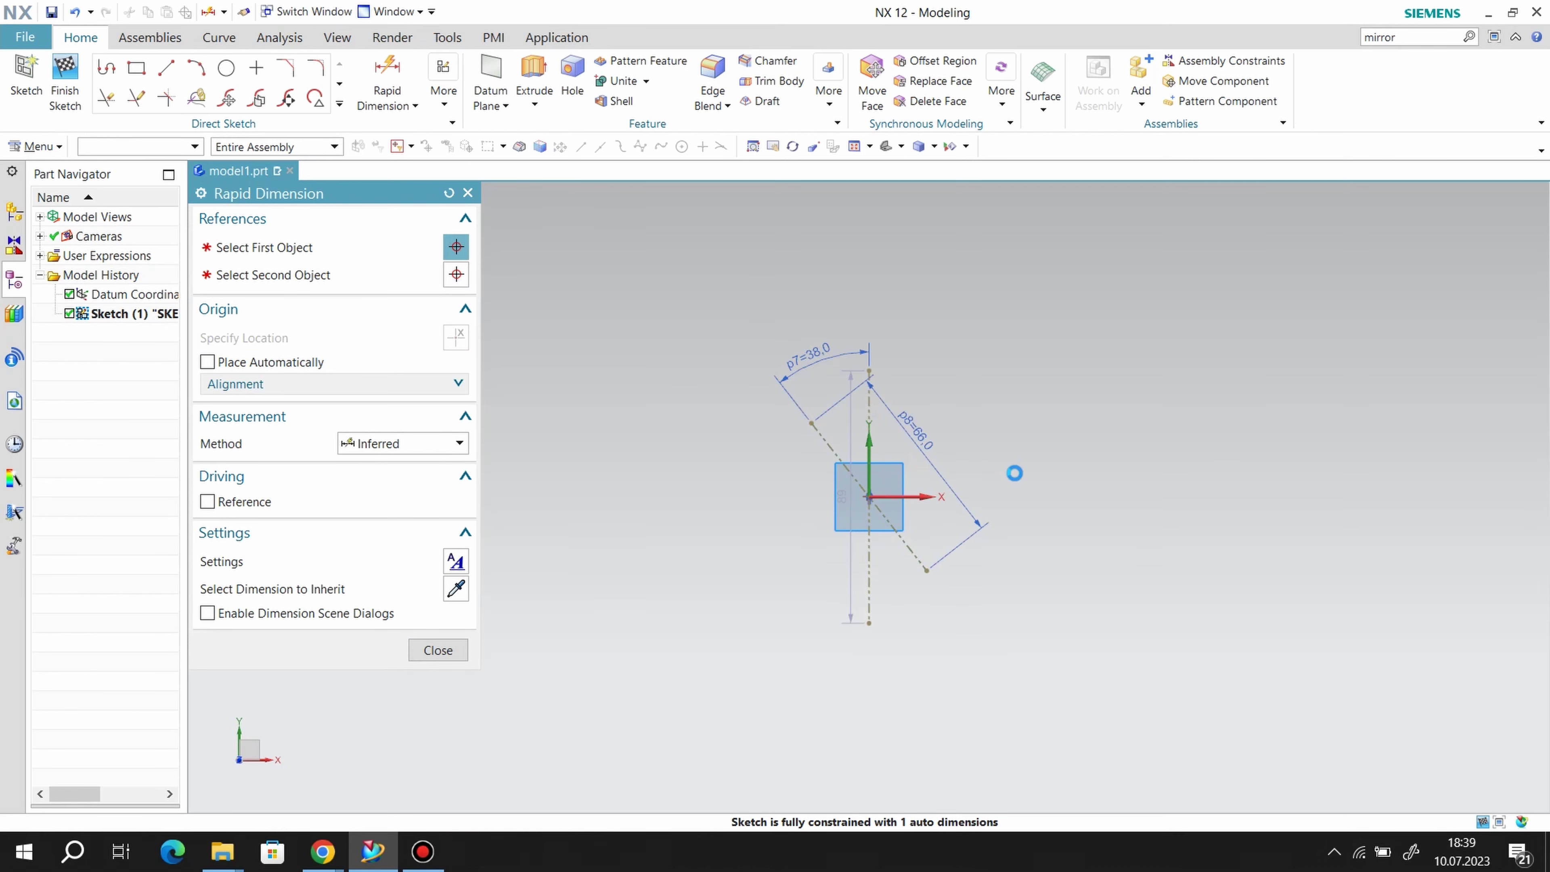
text(130)
key(Return)
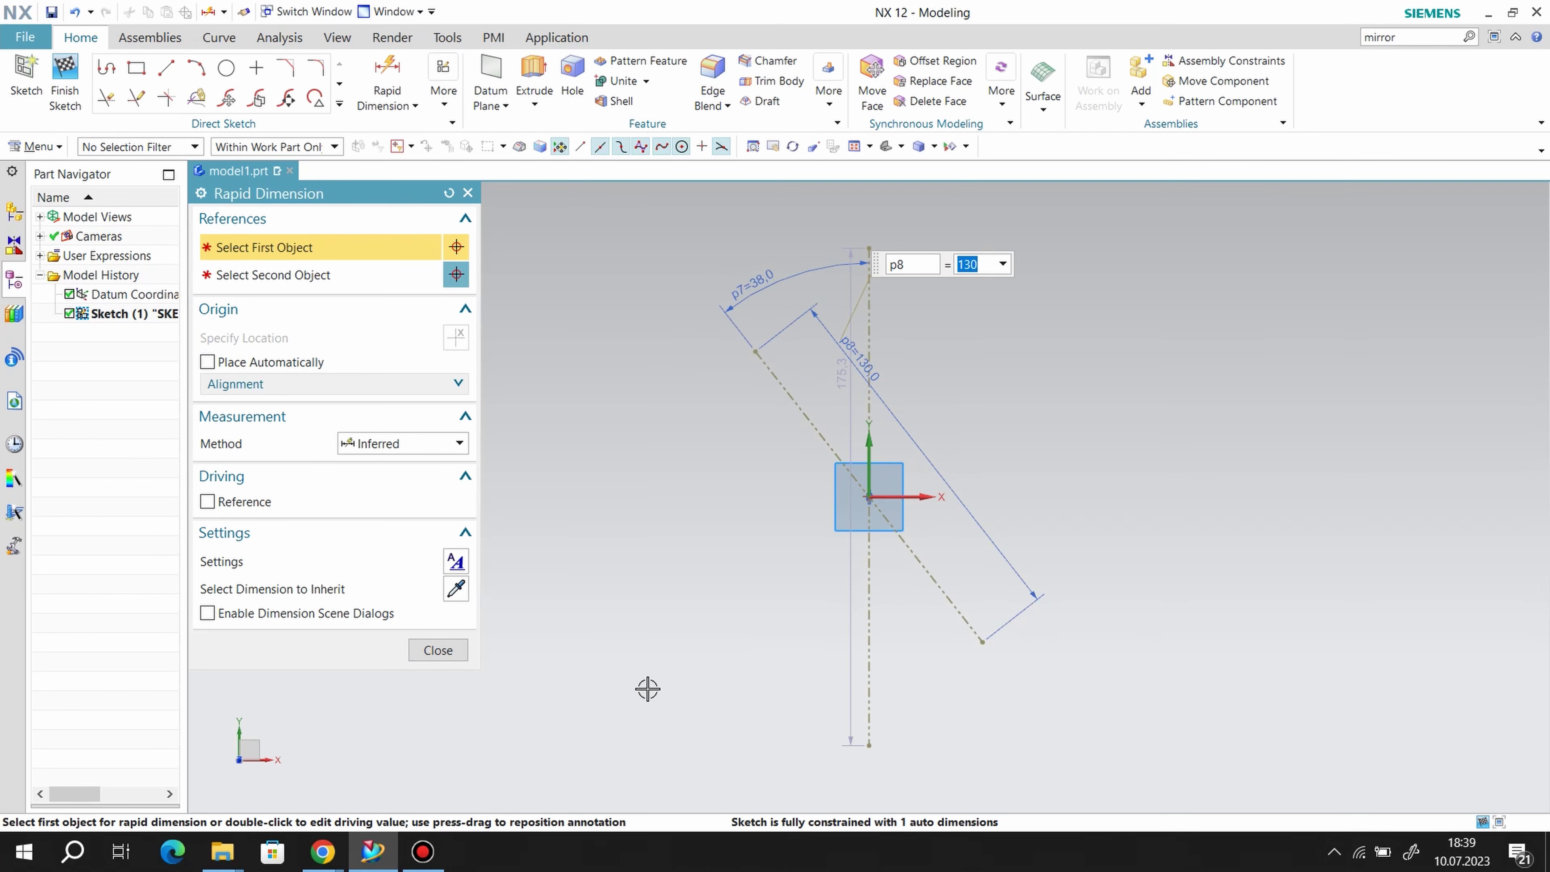
click(457, 658)
- Draw a large circle at the origin and a circle at each end of the slanted line
click(226, 68)
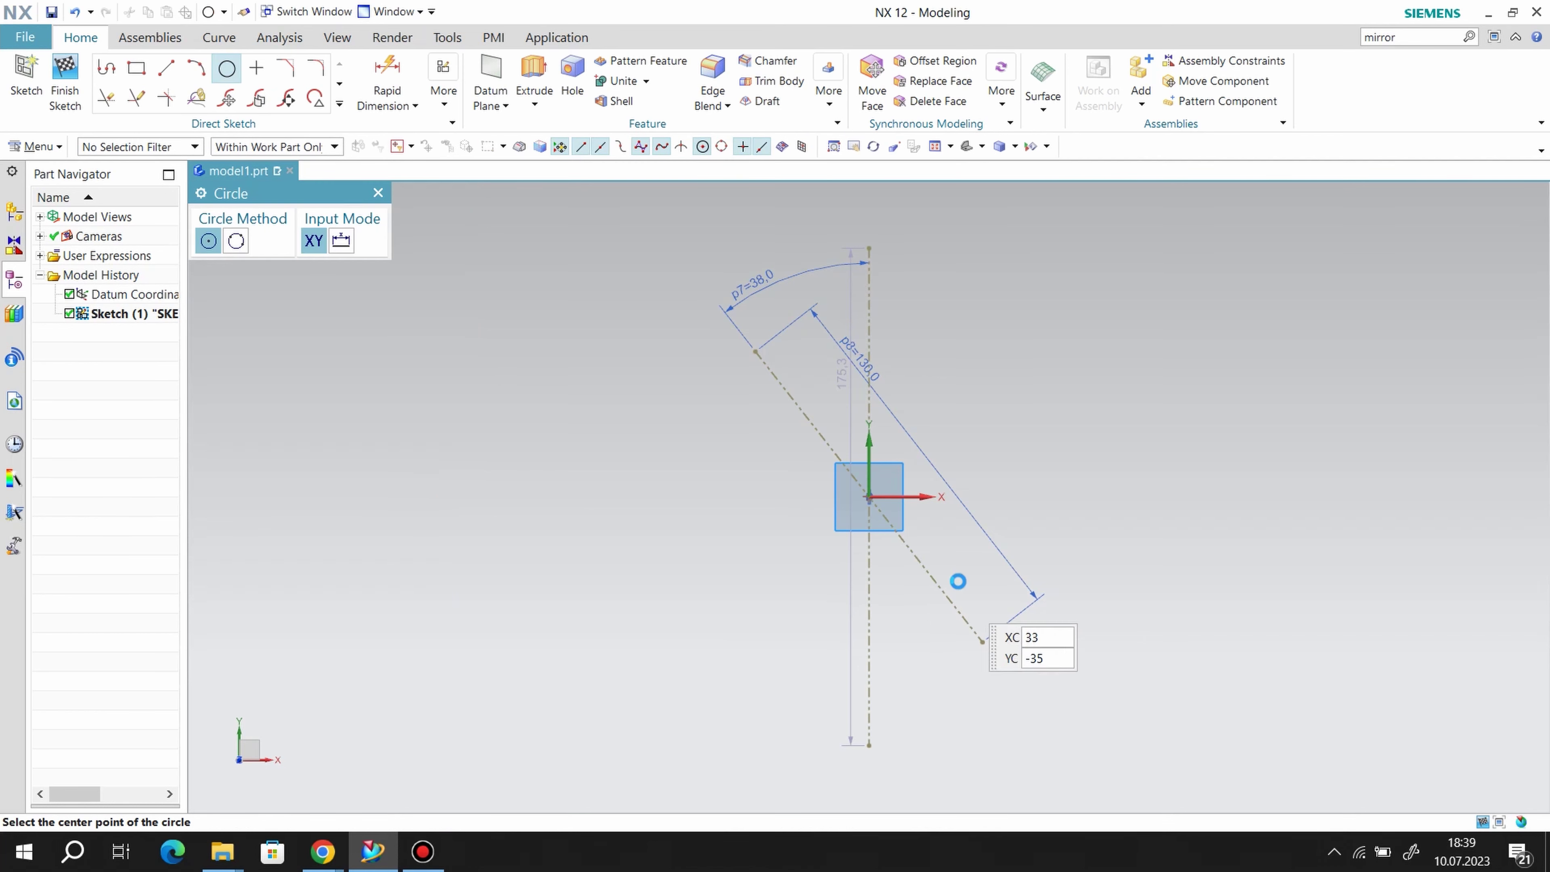
click(869, 495)
click(983, 449)
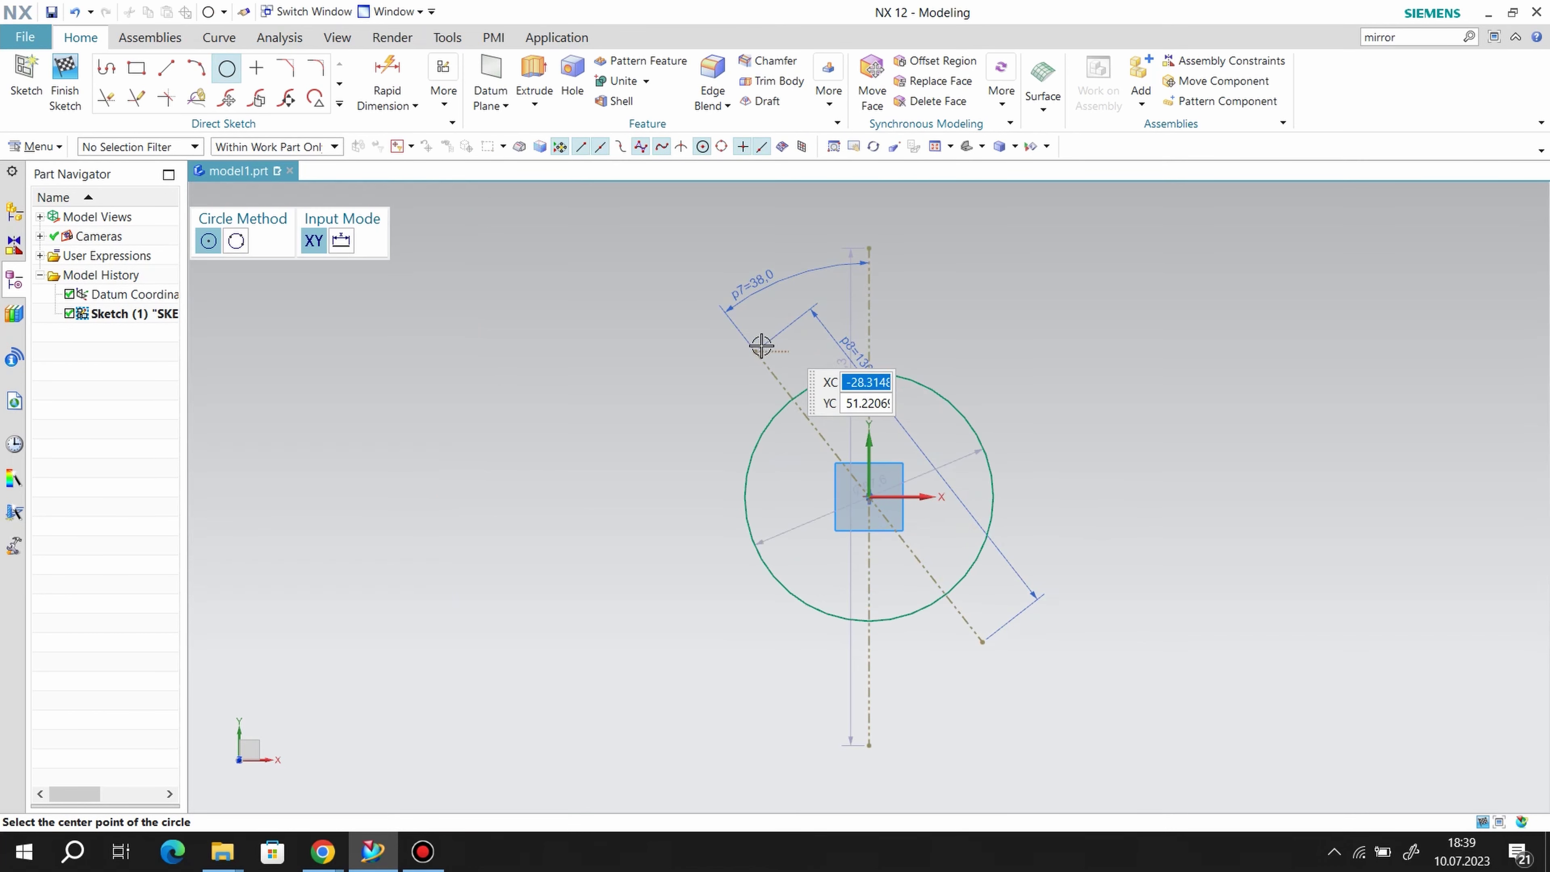
click(756, 353)
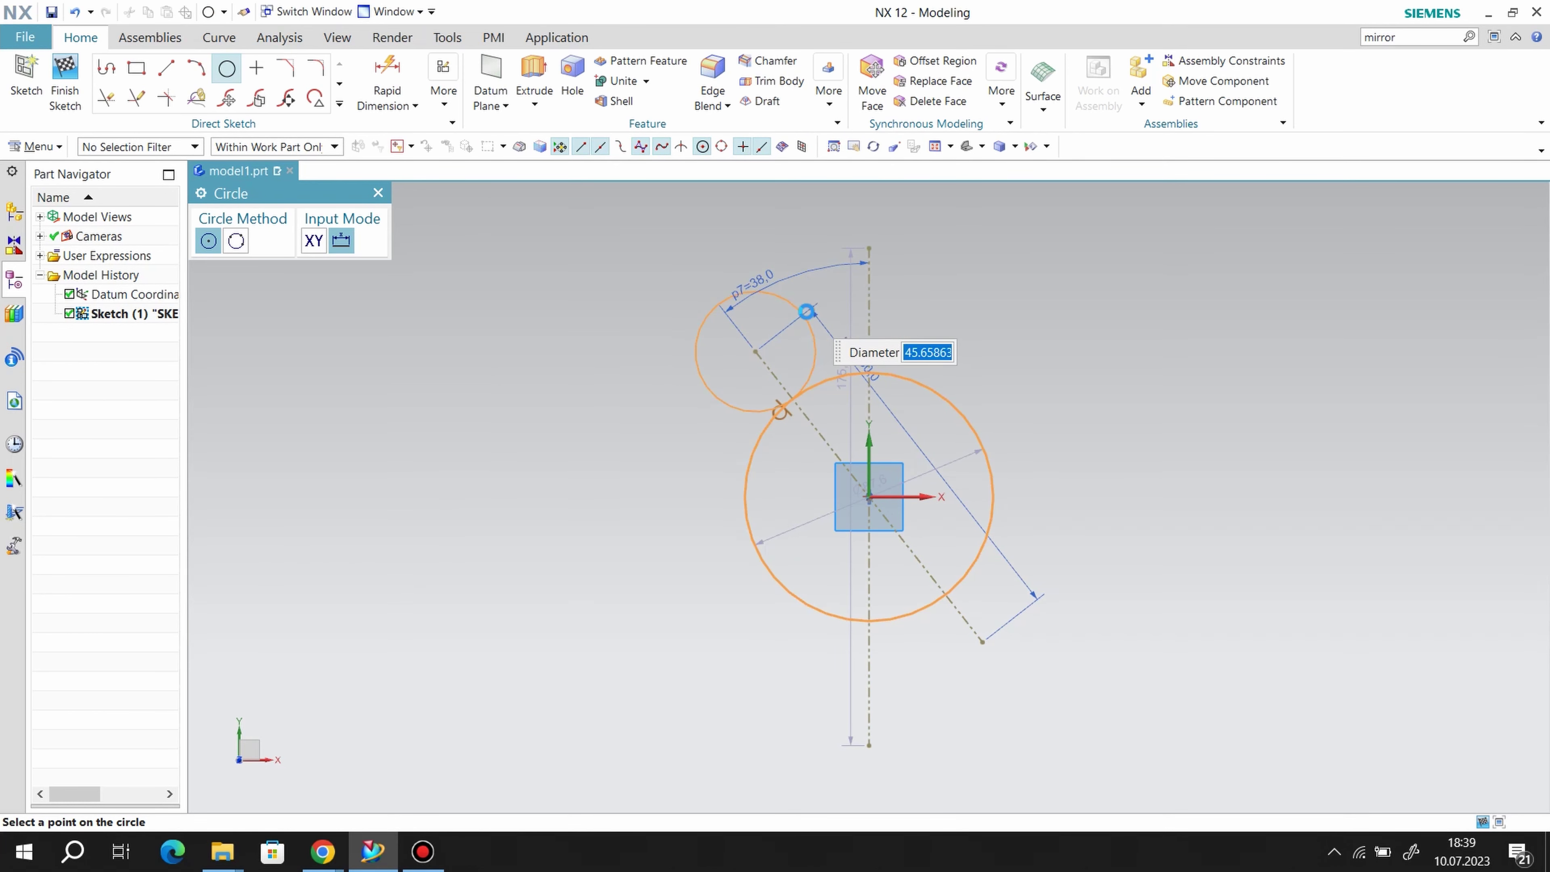
click(806, 312)
click(983, 641)
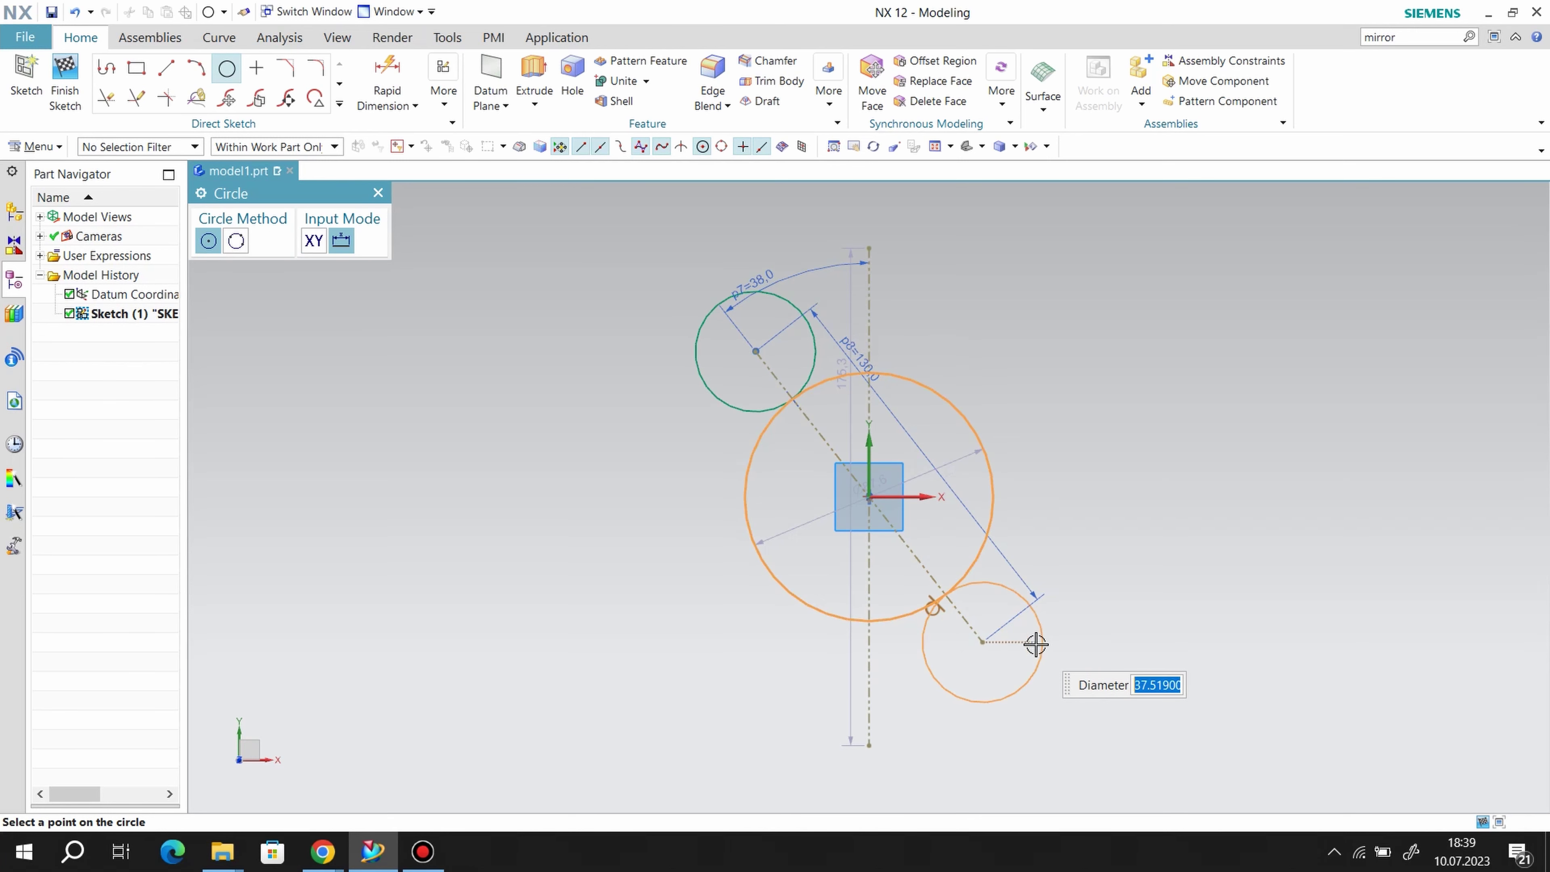
click(1036, 644)
- Constrain the upper and lower end circles to equal radius
click(444, 91)
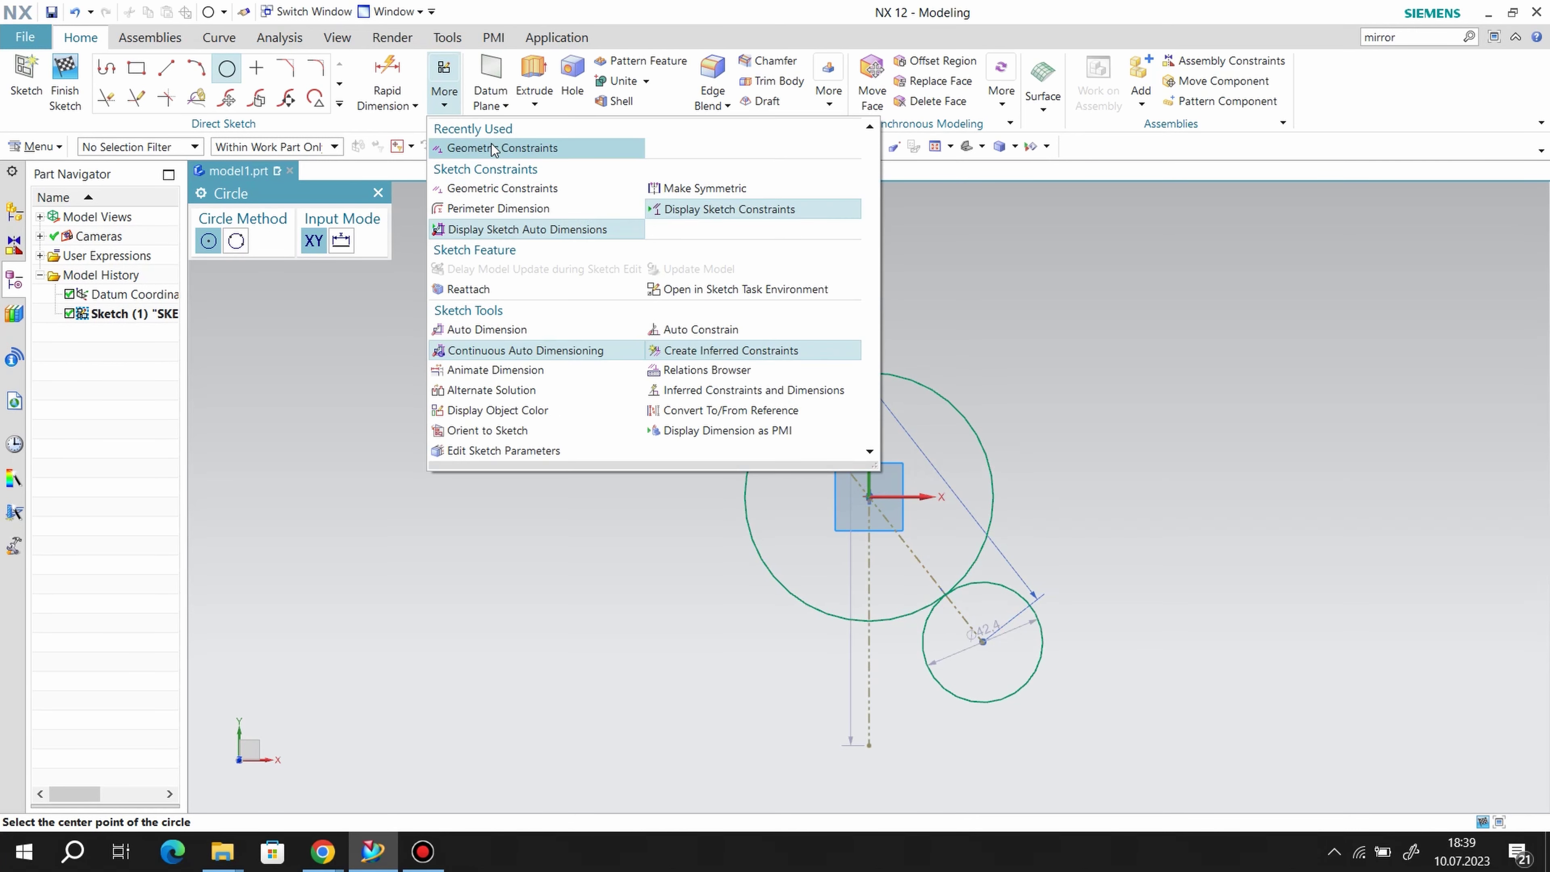
click(493, 148)
click(808, 354)
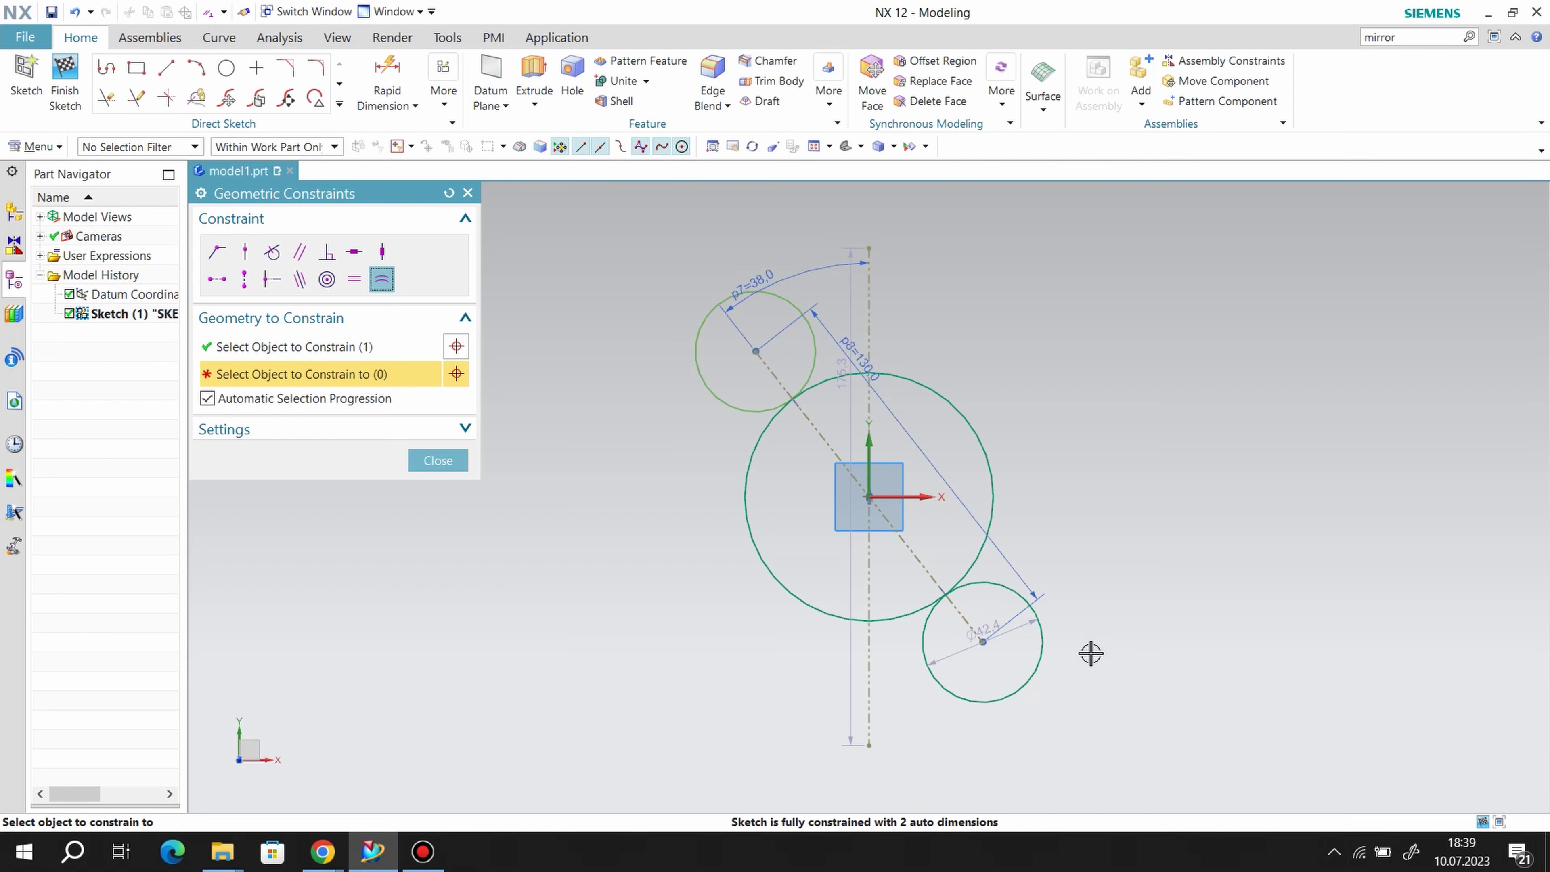
click(1047, 652)
click(438, 461)
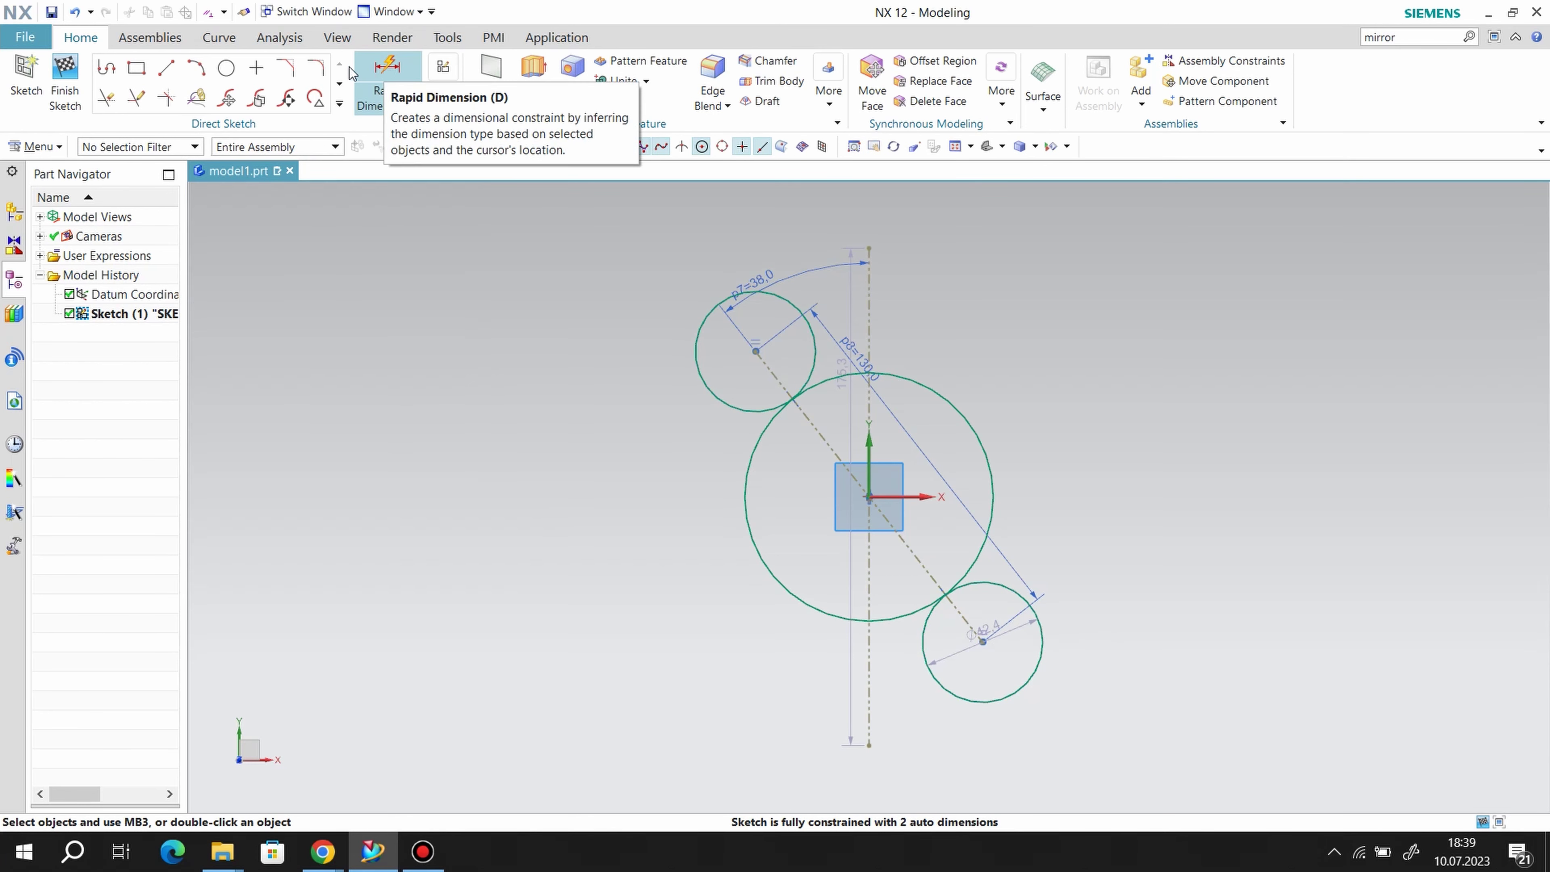
- Draw four lines tangent from the two end circles to the central circle, closing the outline
click(170, 74)
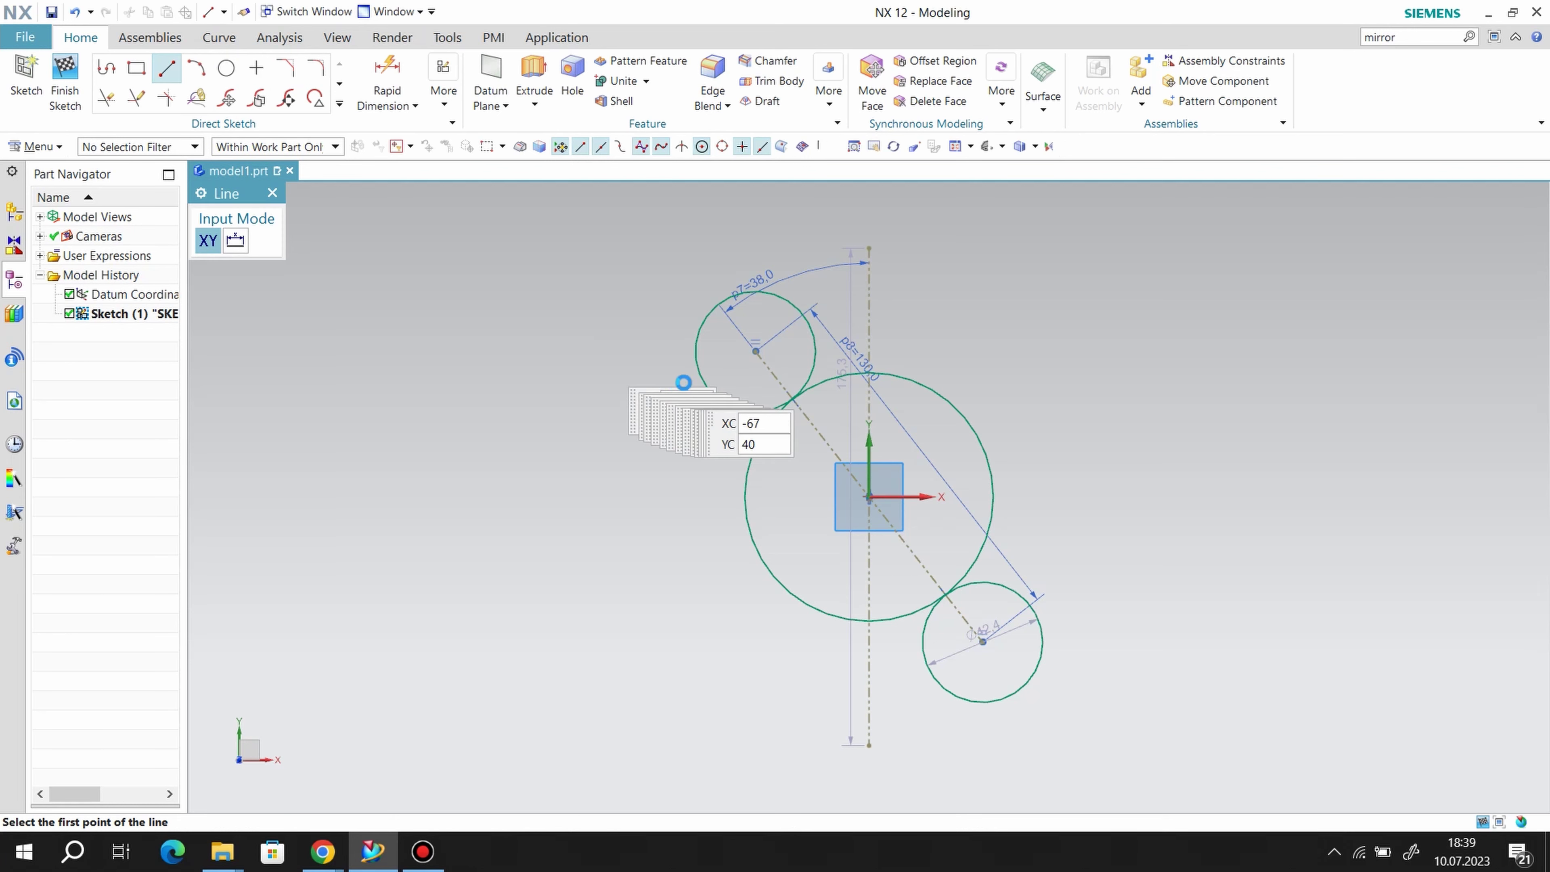
click(695, 362)
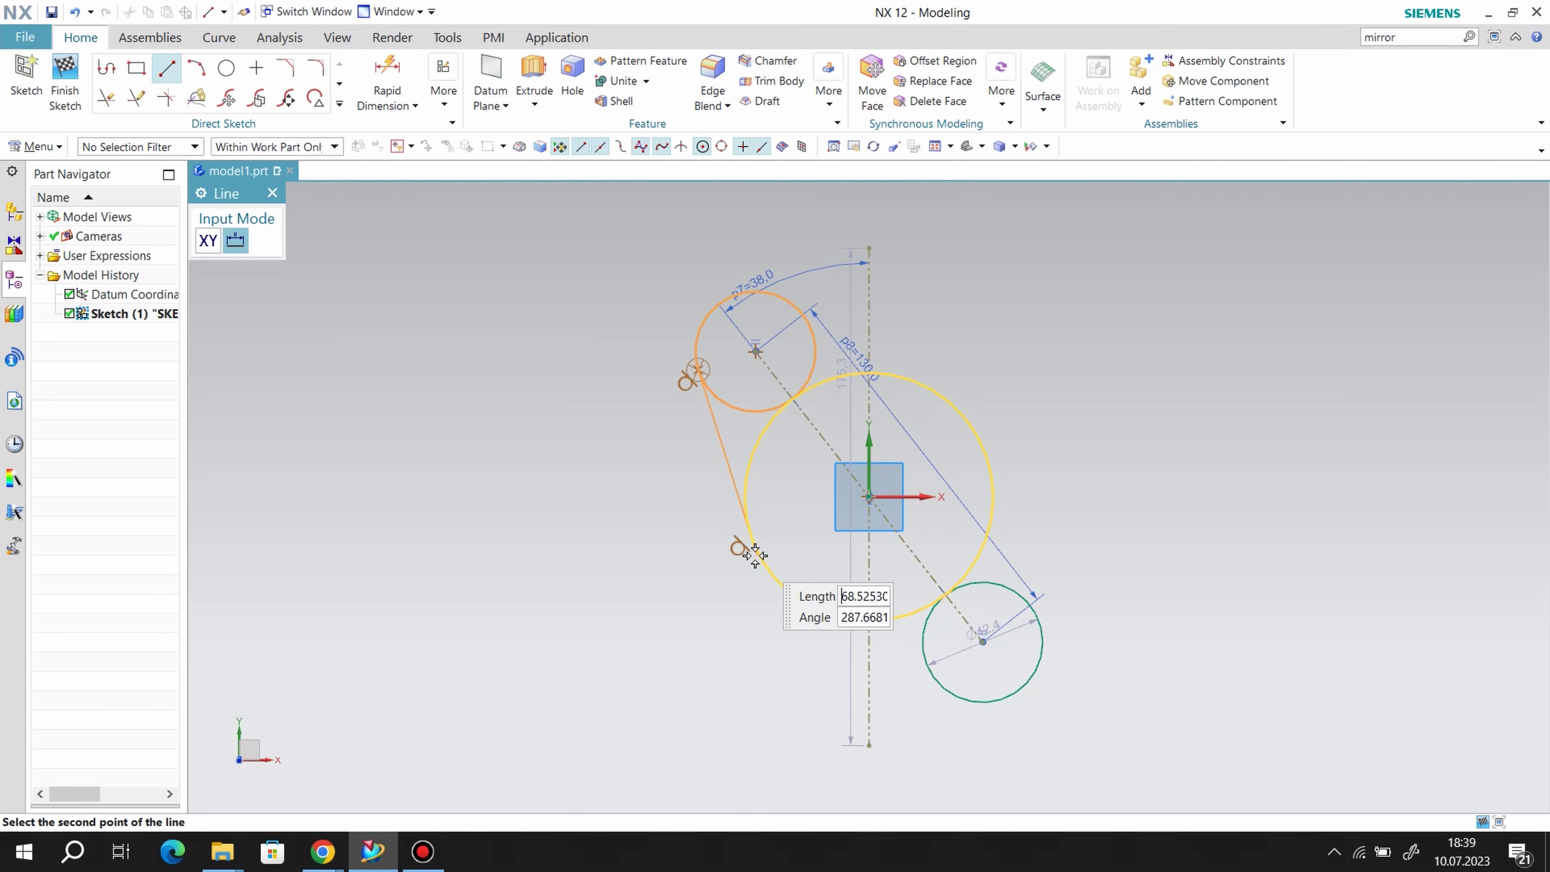
click(749, 536)
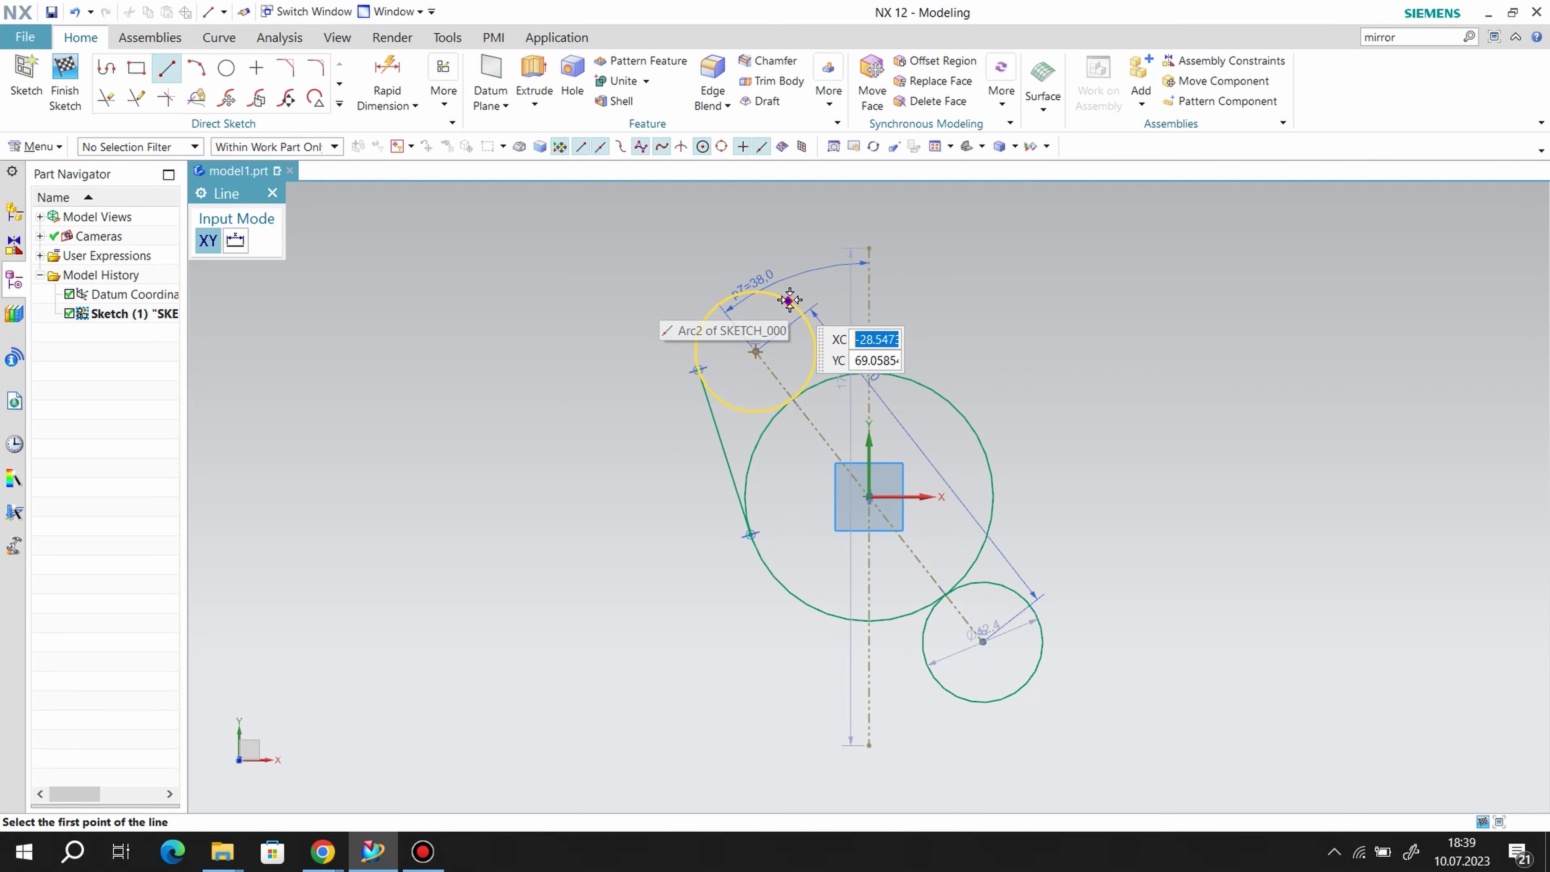
click(787, 302)
click(948, 398)
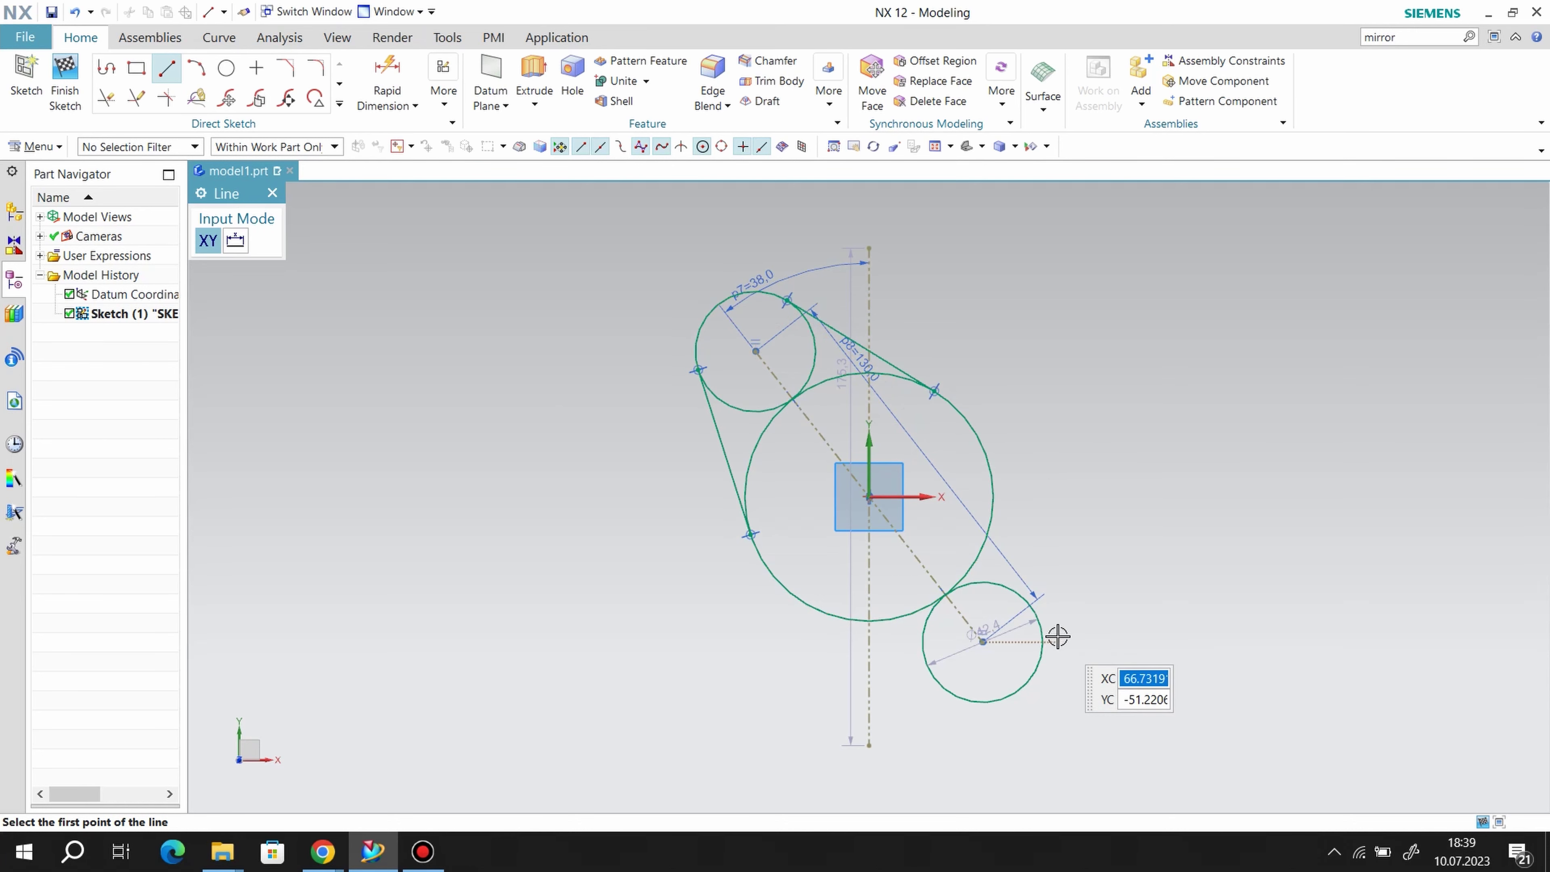
click(1042, 643)
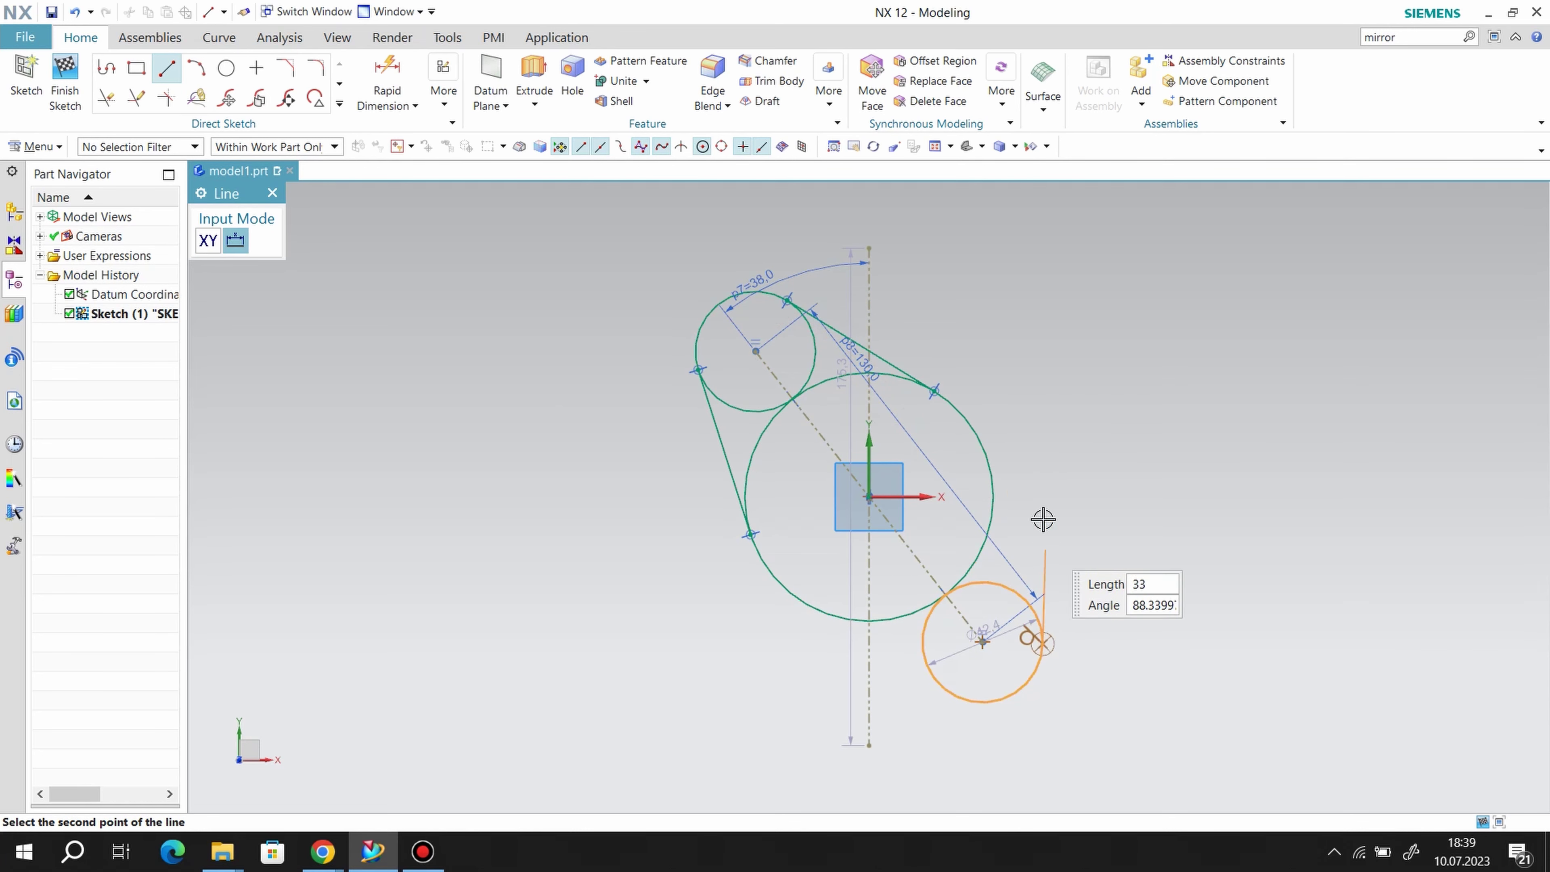
click(988, 459)
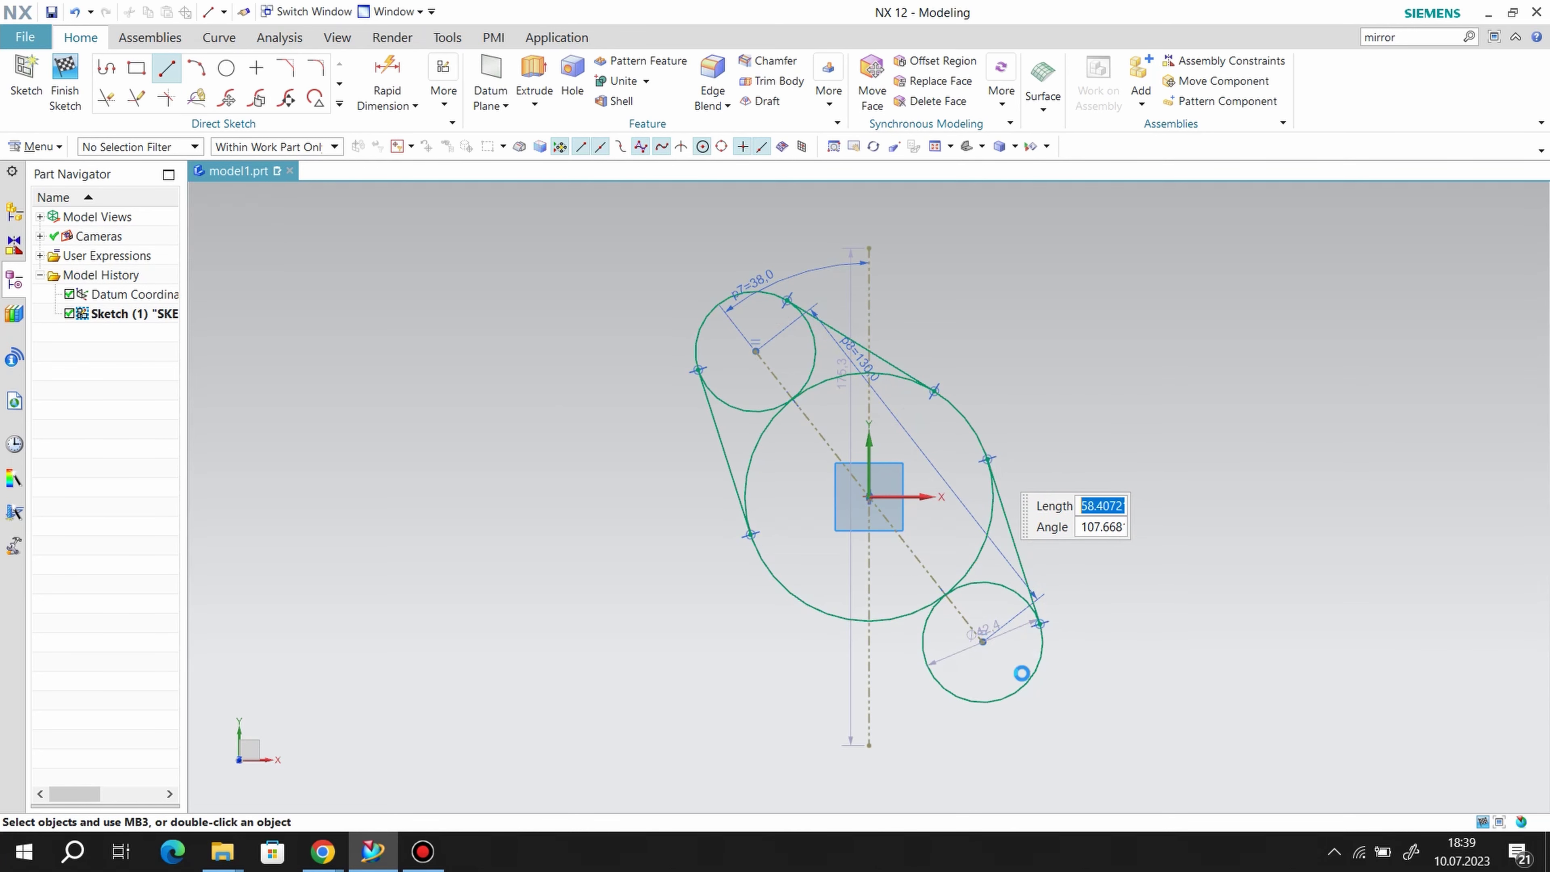
click(950, 695)
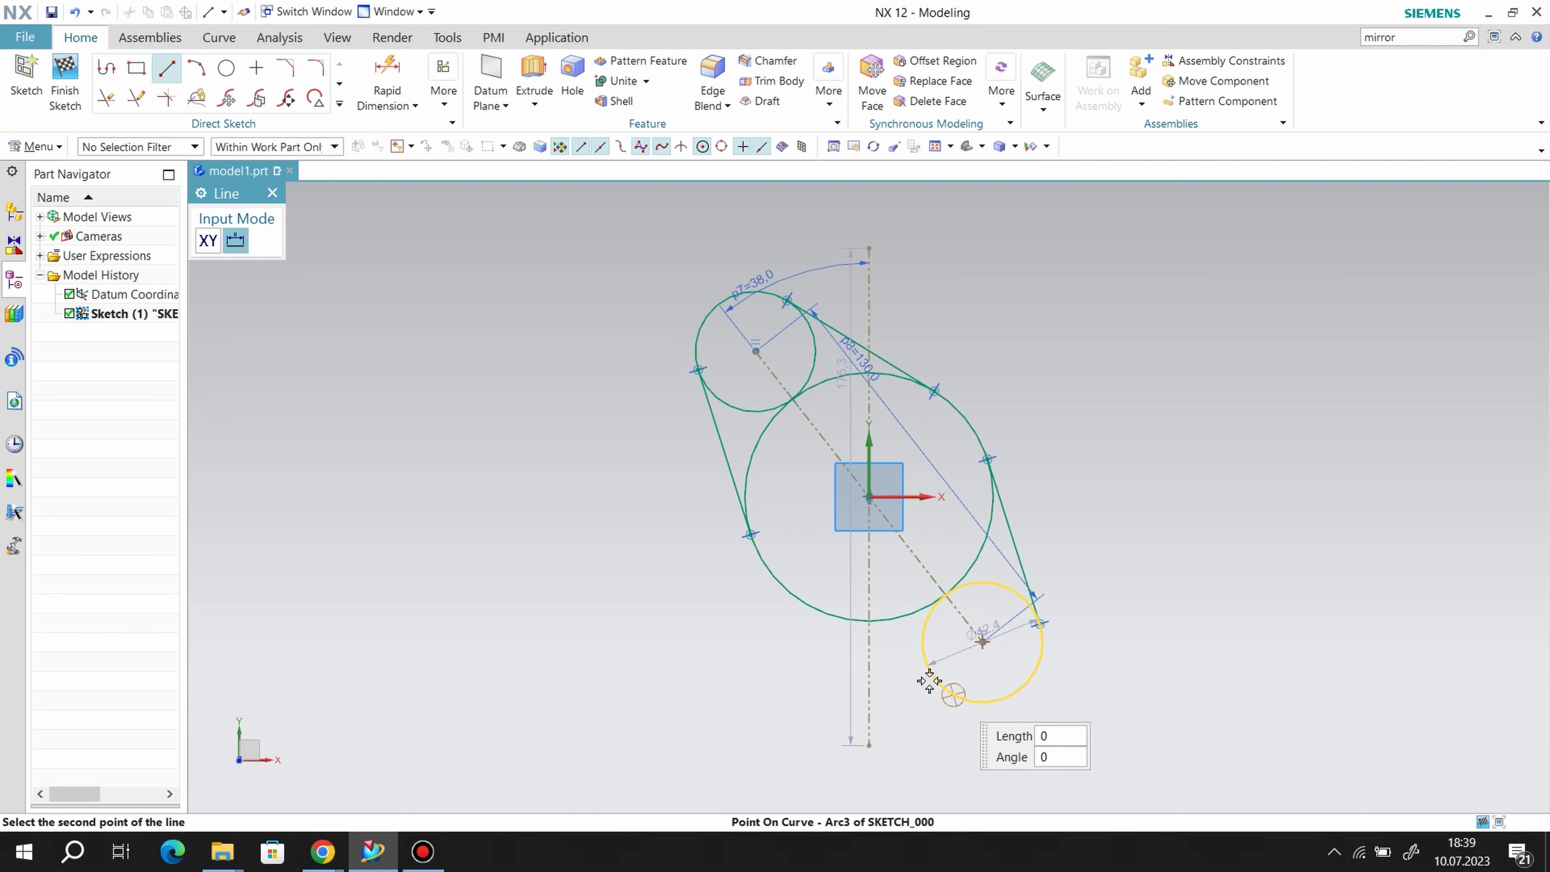
click(806, 604)
right_click(1086, 413)
click(1099, 459)
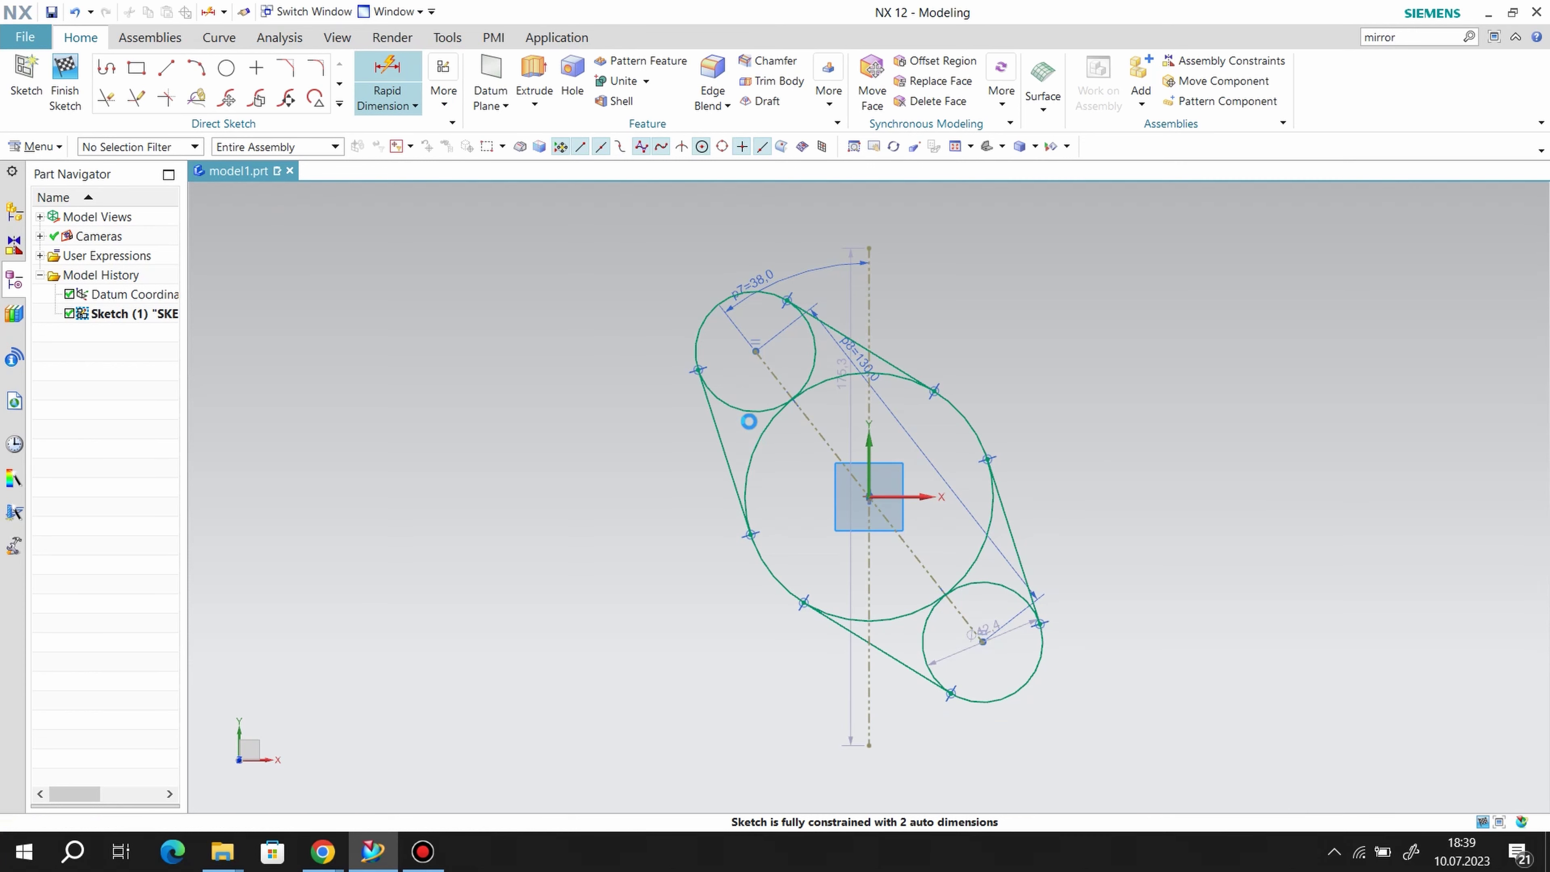
- Set the upper end circle's diameter to 30
click(697, 360)
click(671, 305)
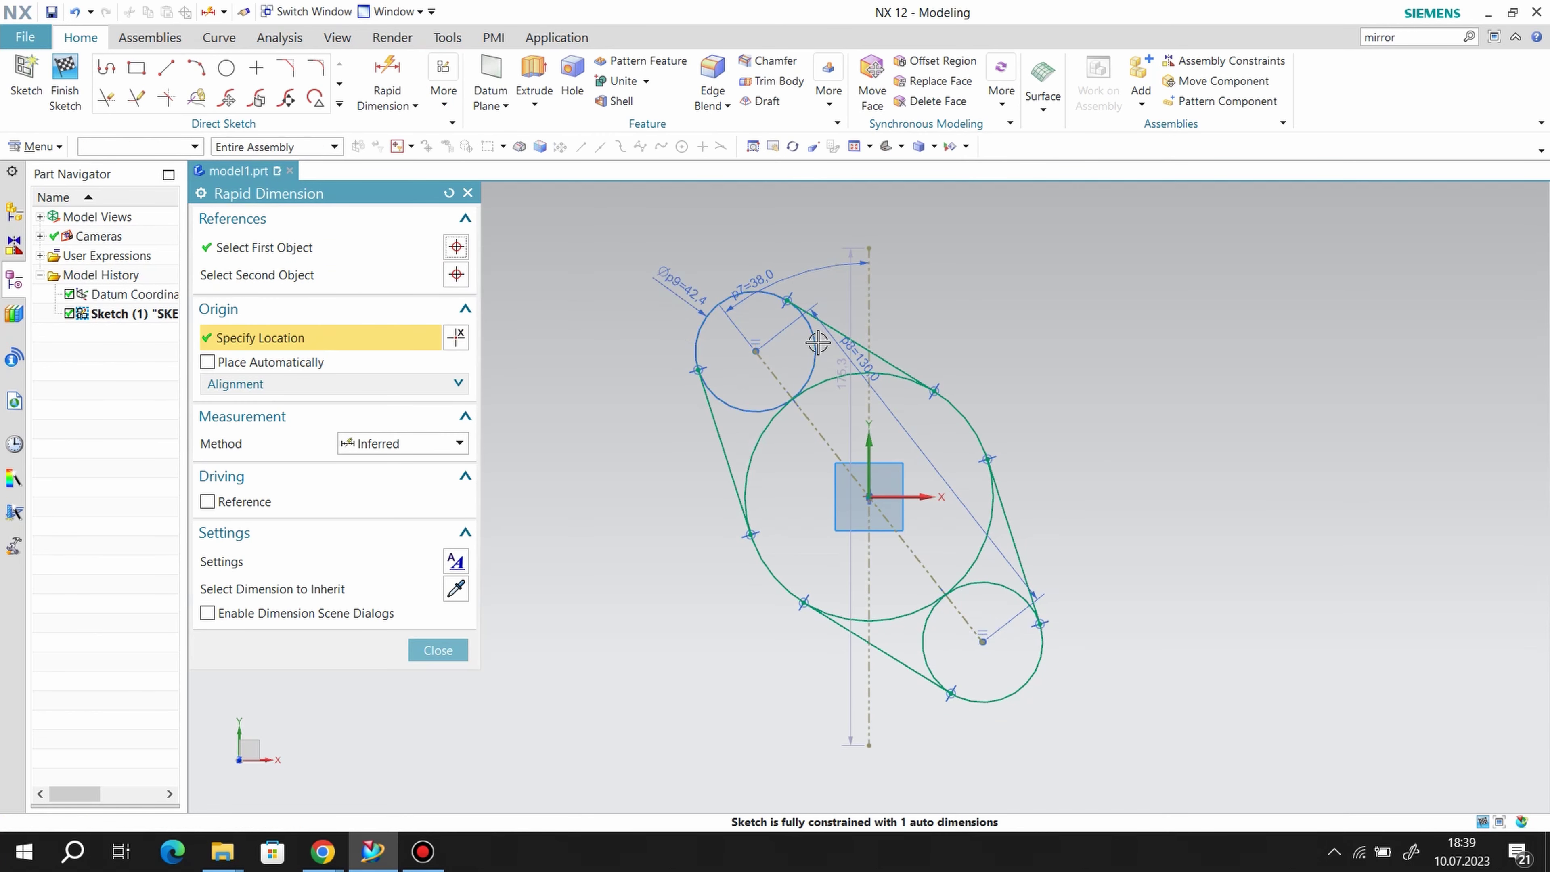
text(30)
key(Return)
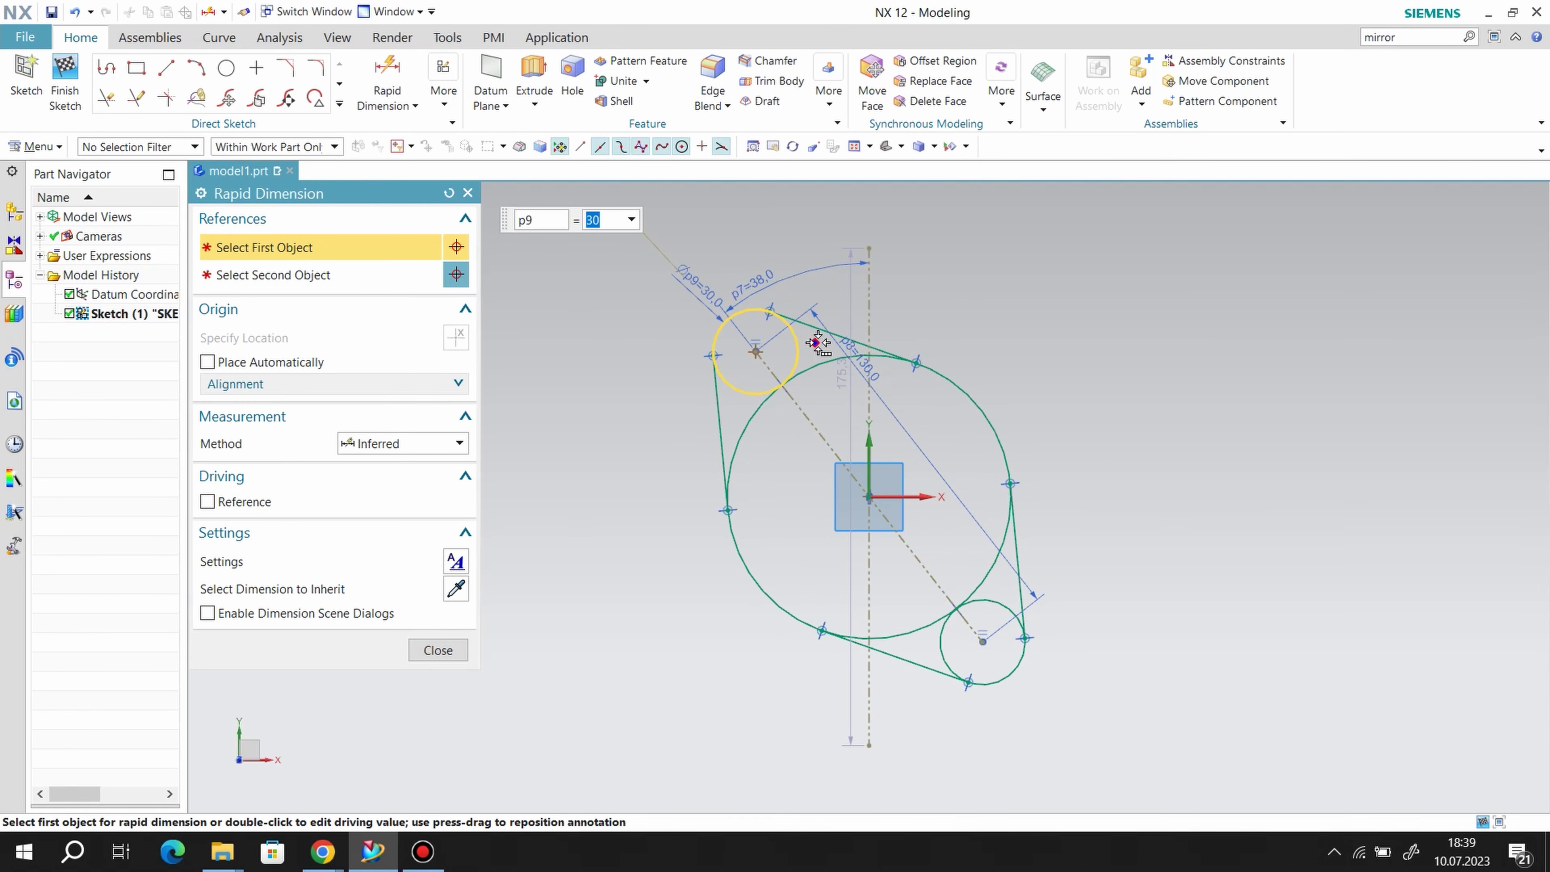
- Try a 100 diameter on the large circle, dismiss the overconstrained warning, and undo it
click(999, 558)
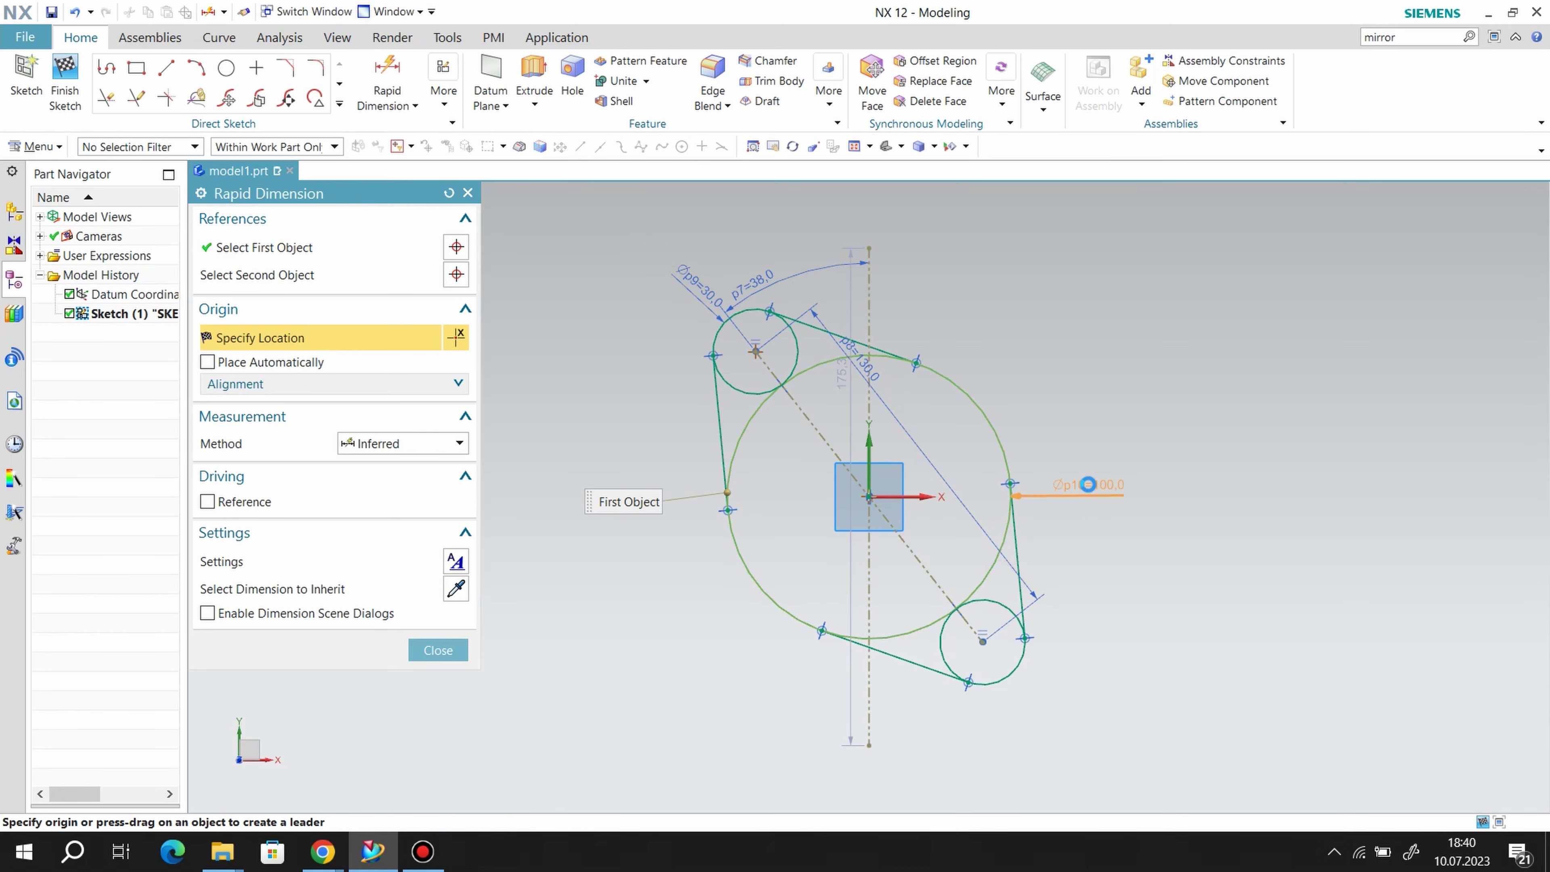
click(1125, 493)
click(775, 475)
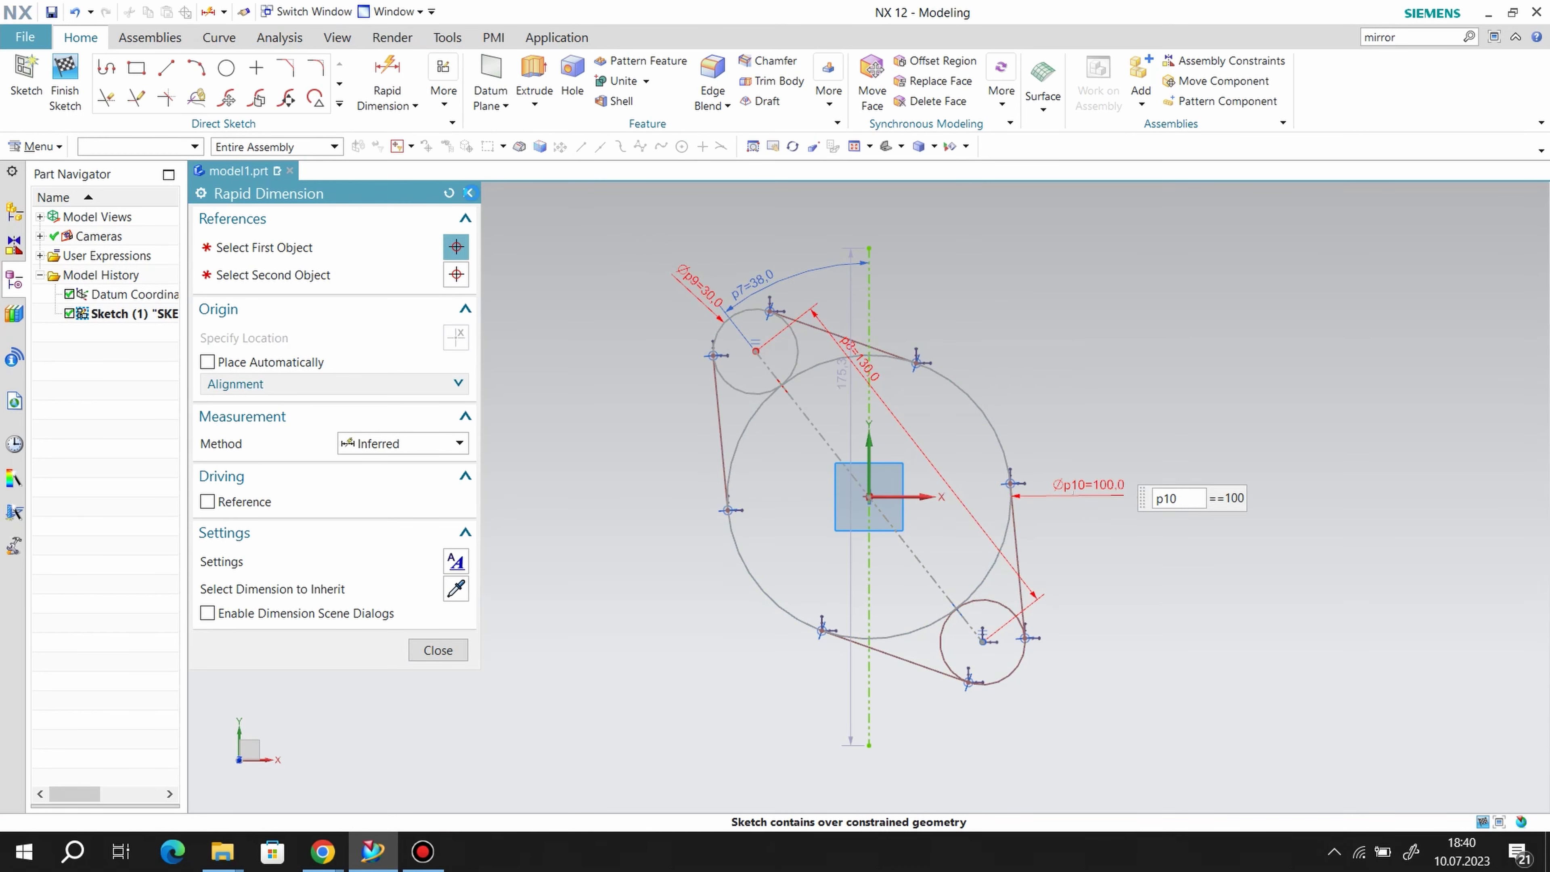
key(Escape)
click(82, 17)
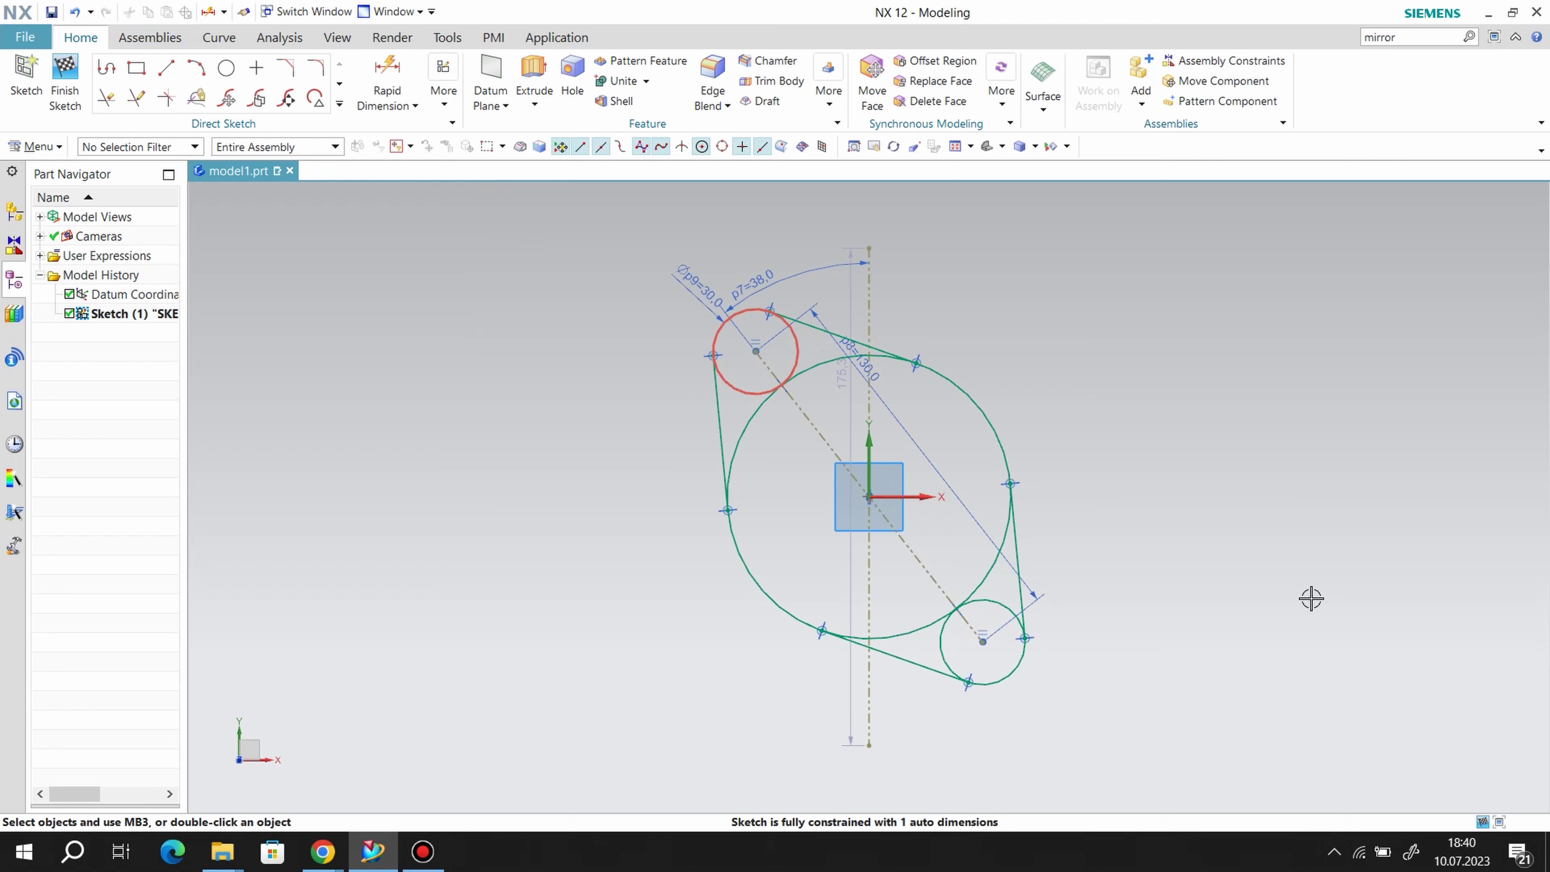
- Trim the large circle's arc beside the upper circle, then undo the wrong trim
click(106, 98)
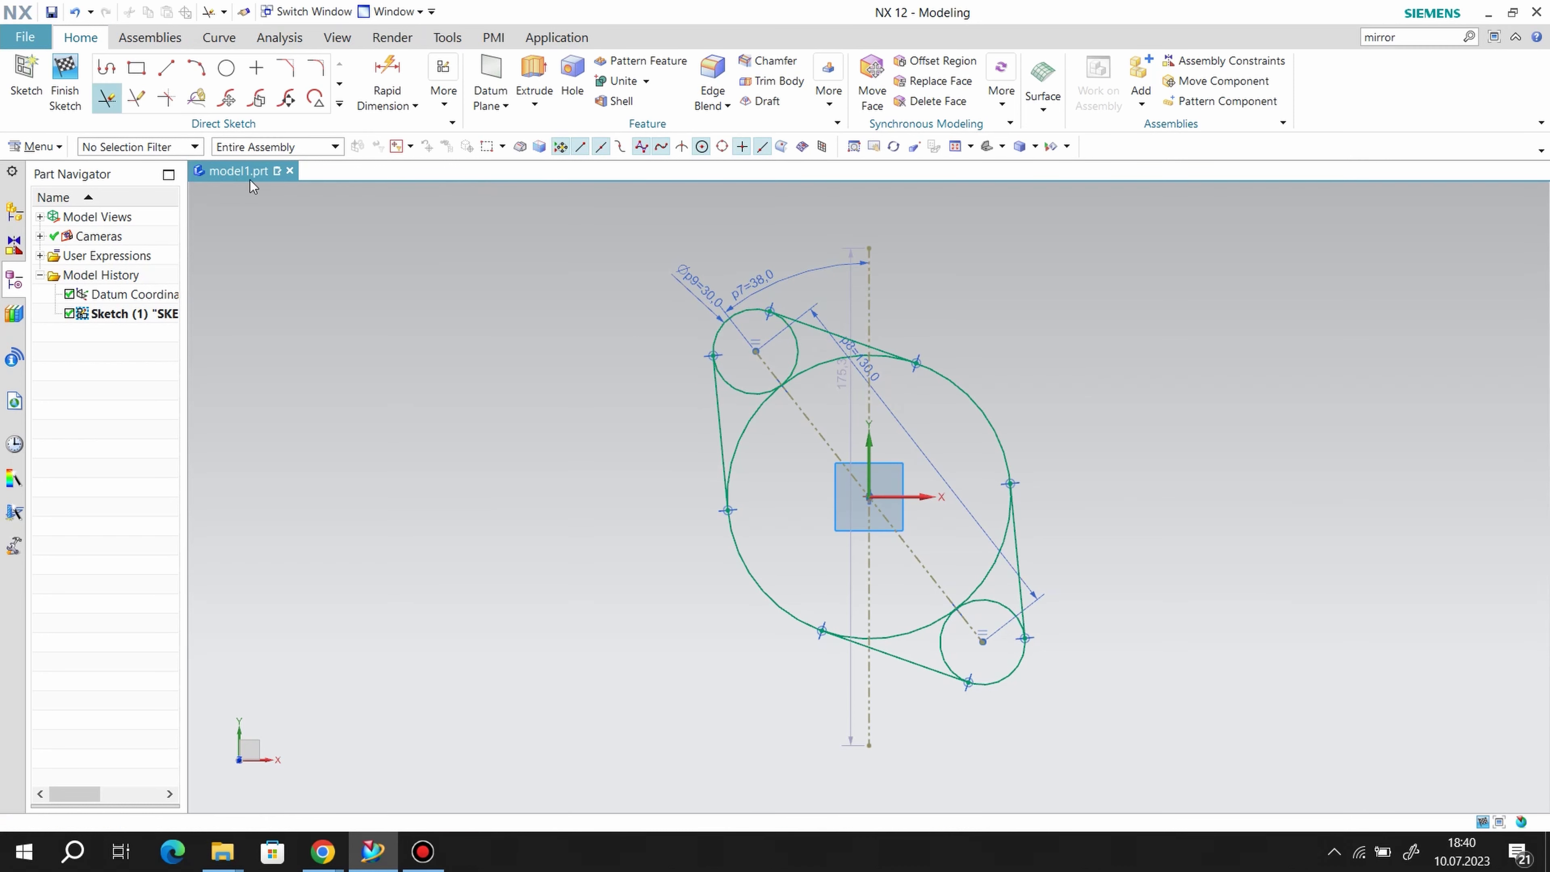
drag(826, 358, 801, 342)
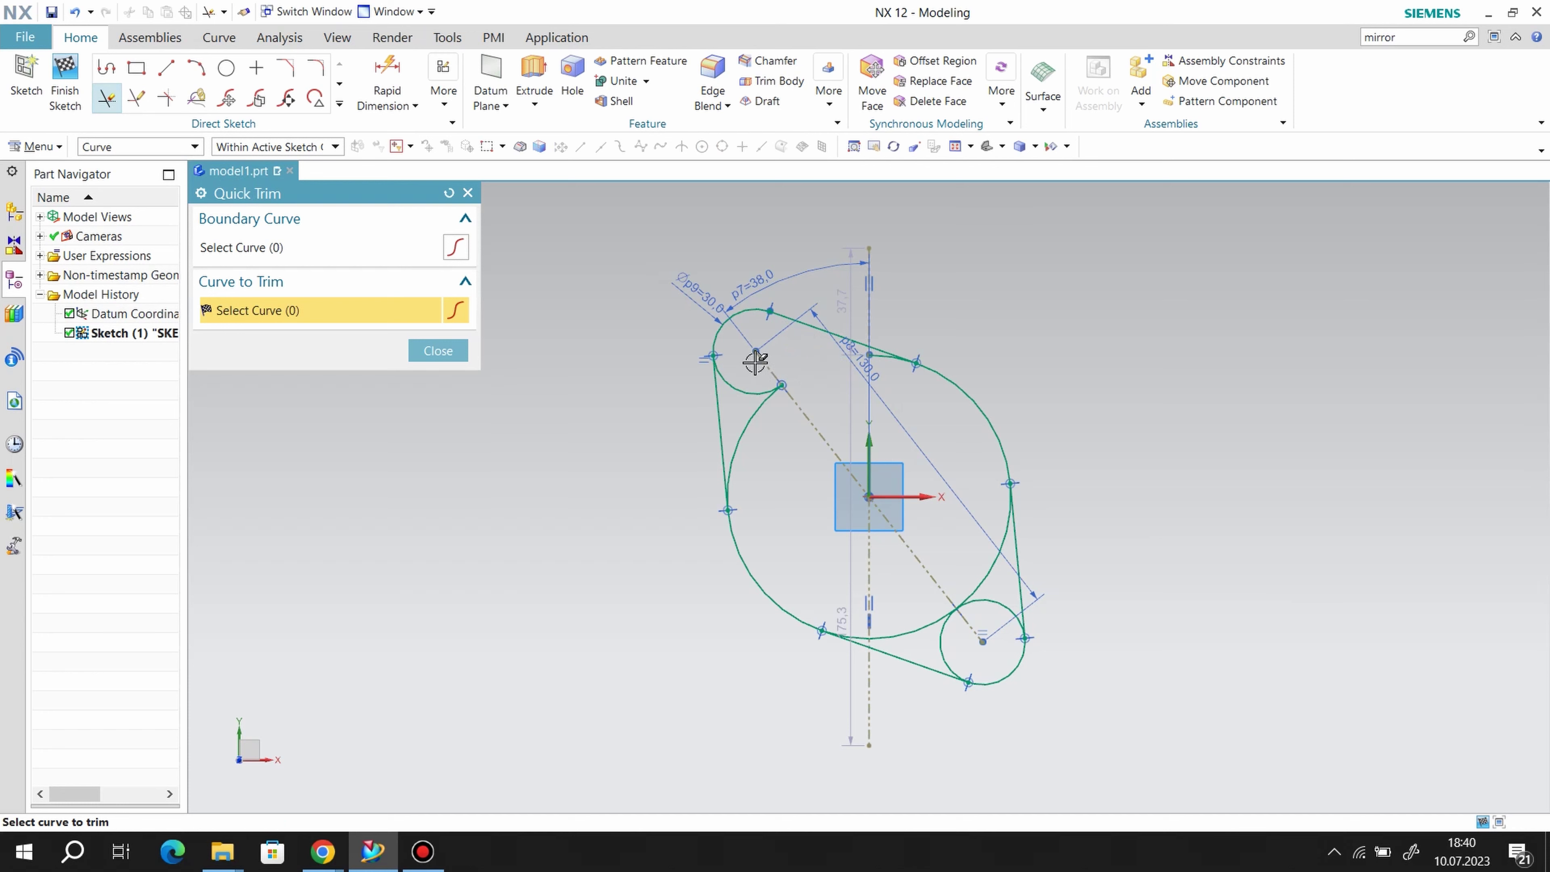
click(467, 193)
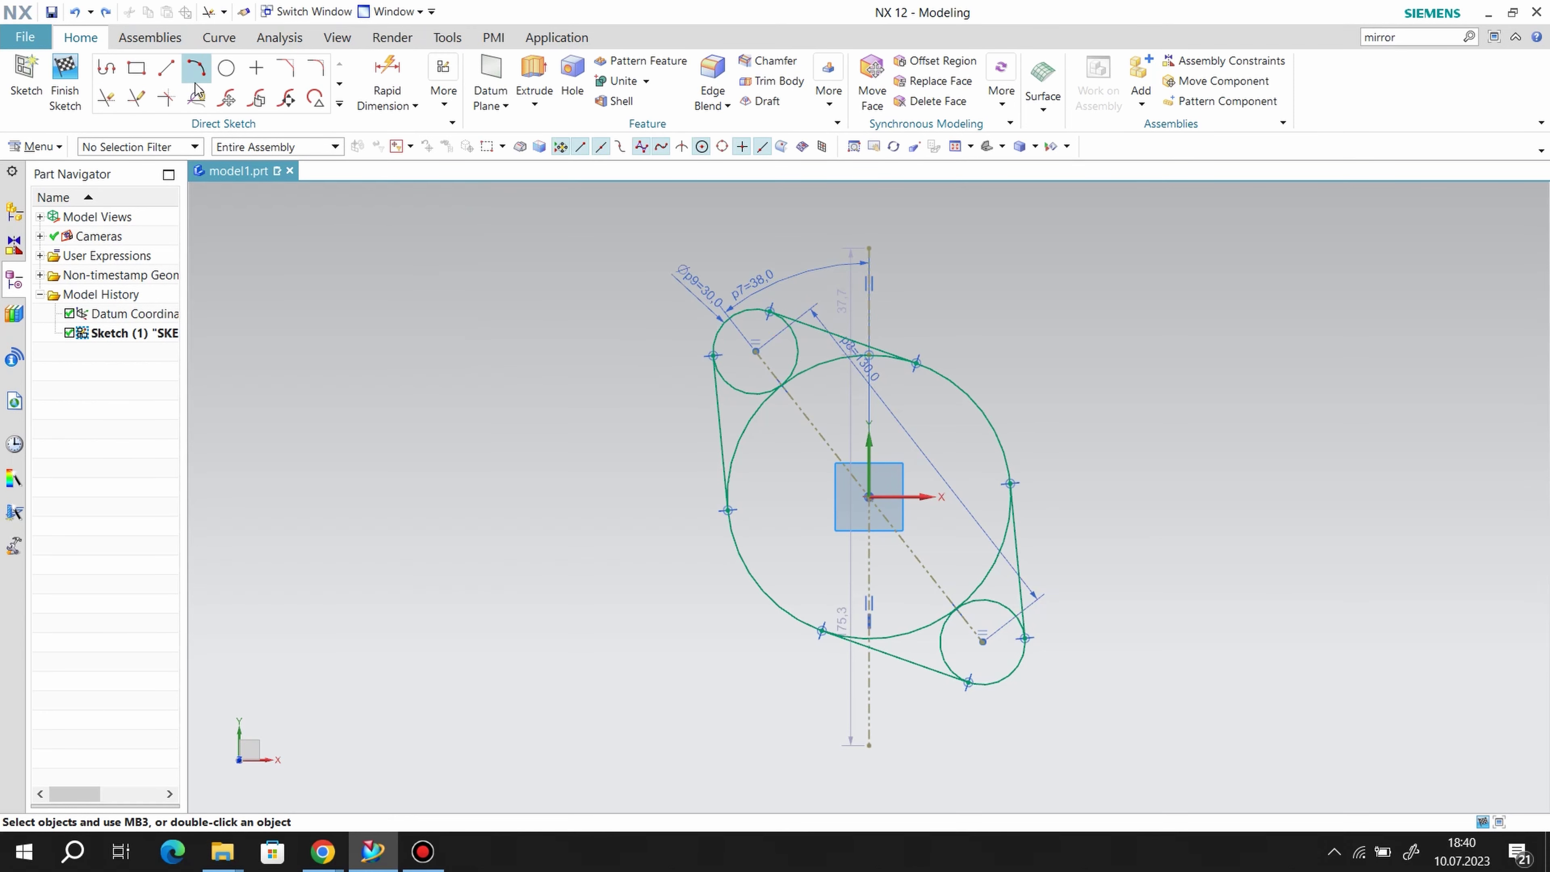
click(107, 98)
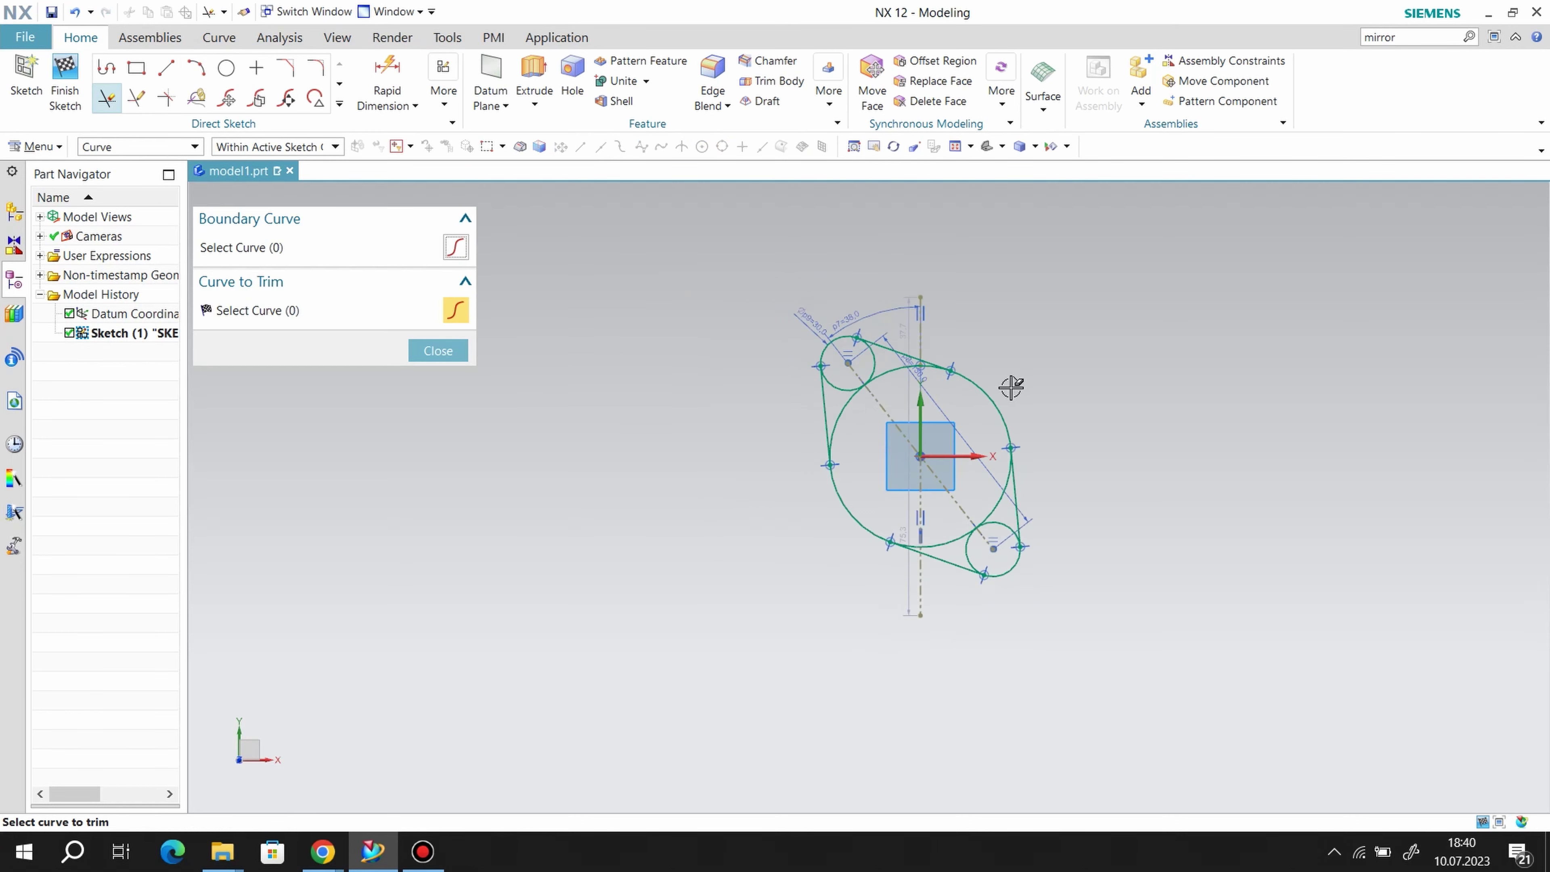
scroll(854, 330, up, 2)
scroll(848, 322, up, 3)
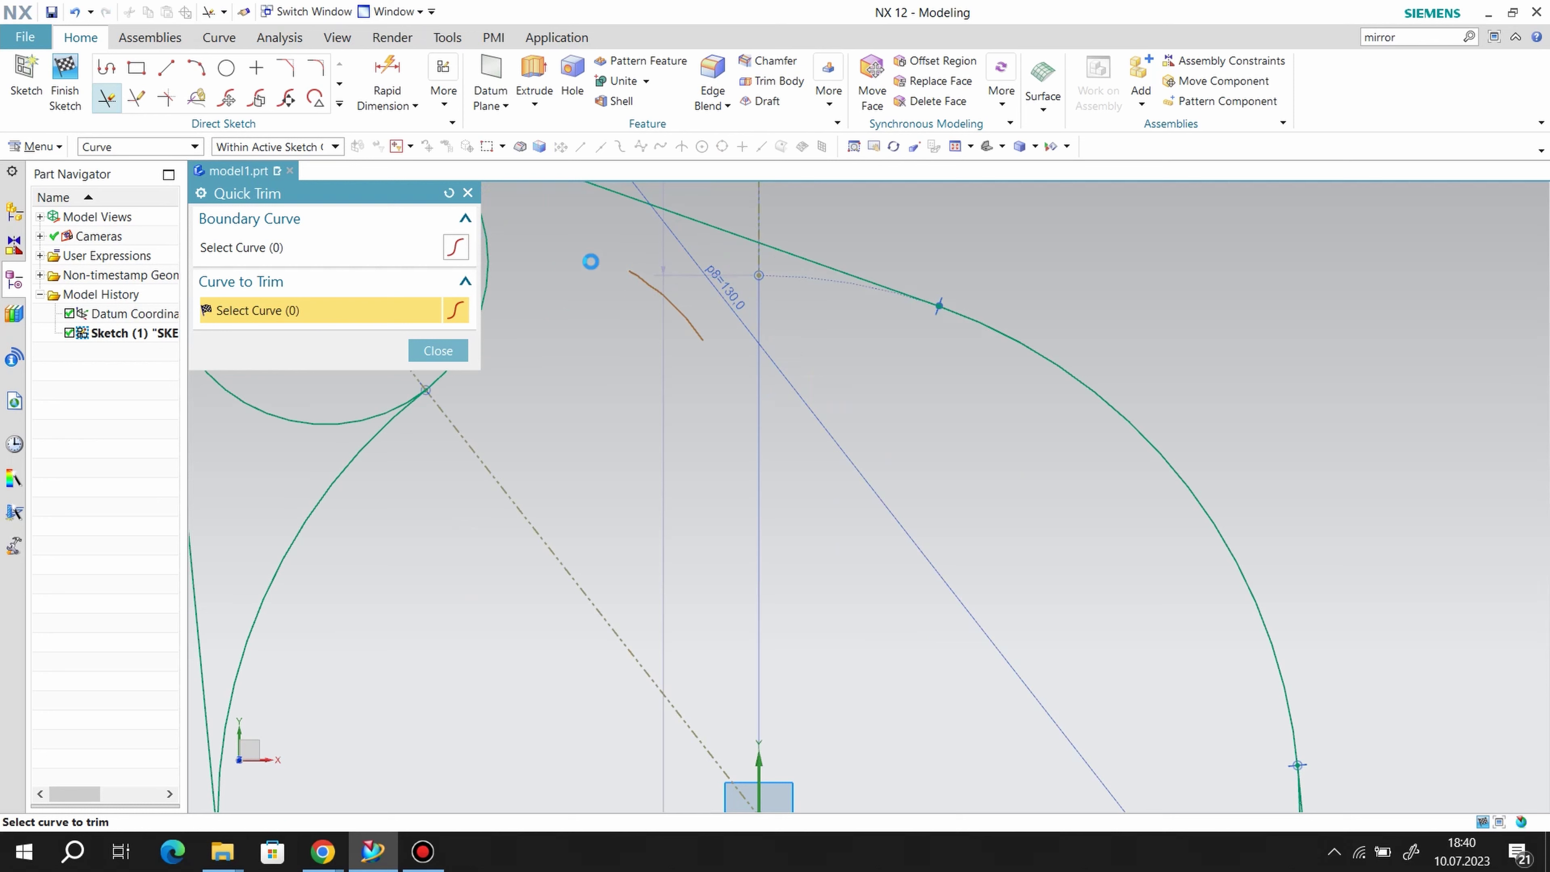
click(469, 193)
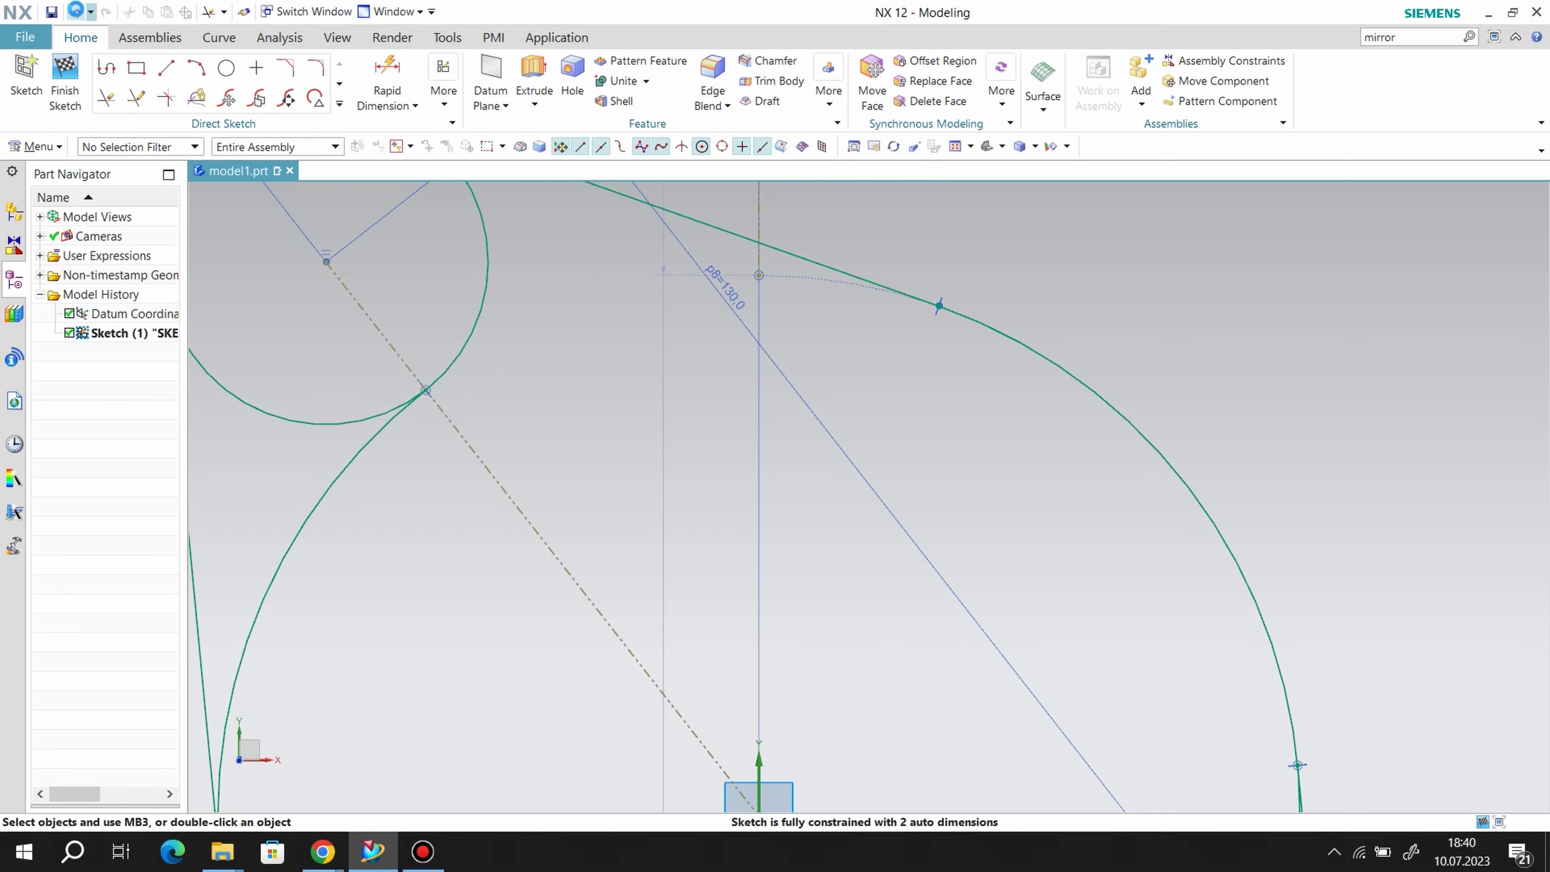
click(76, 12)
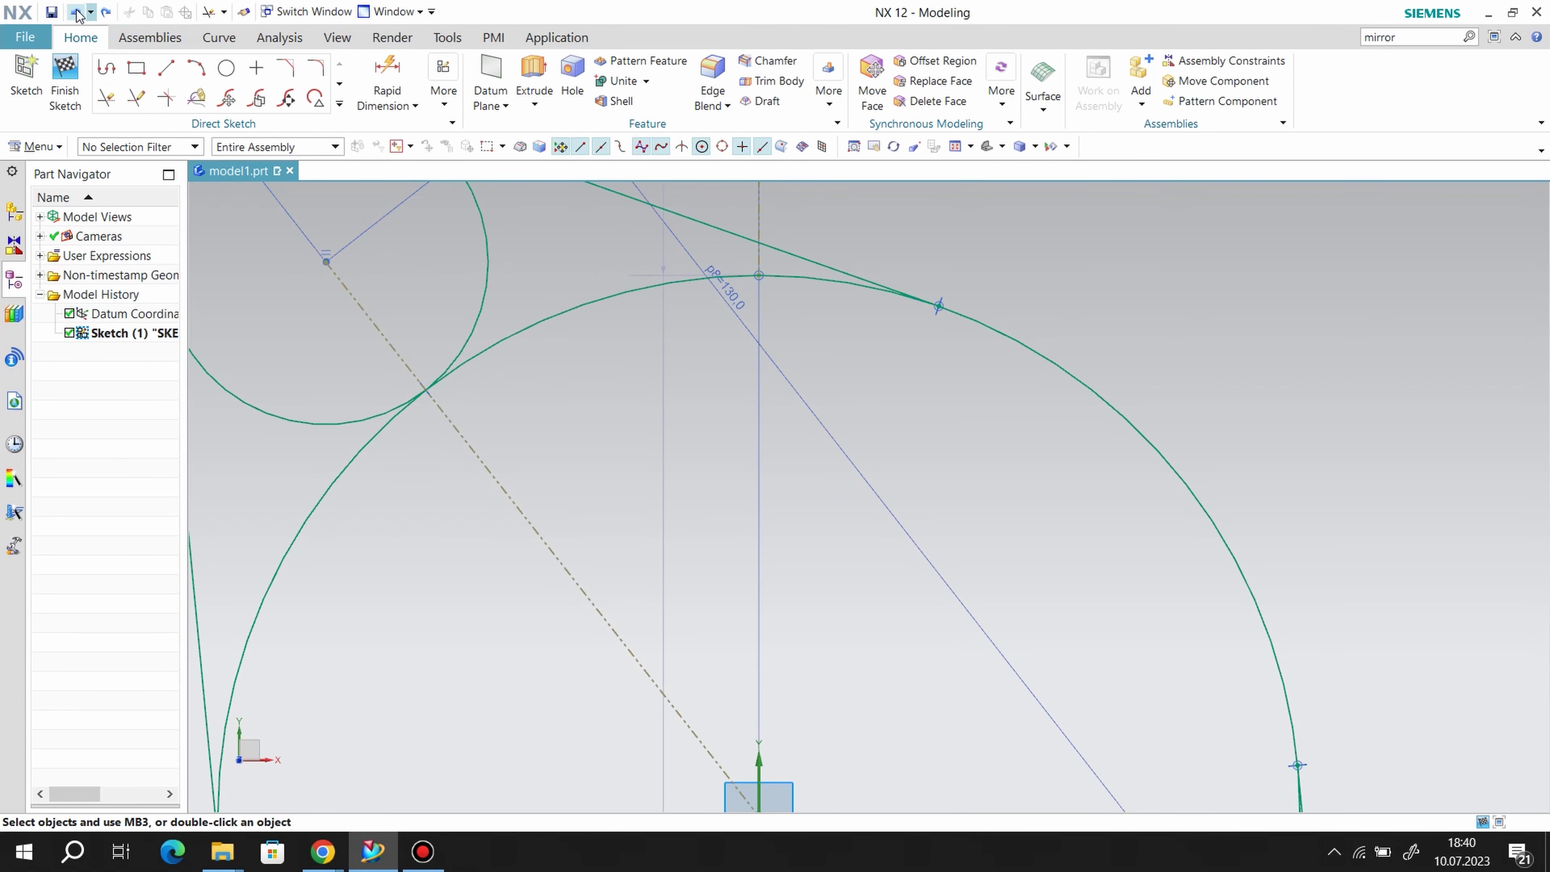
- Trim away the remaining inner arc segments to leave one closed rounded outline
click(113, 99)
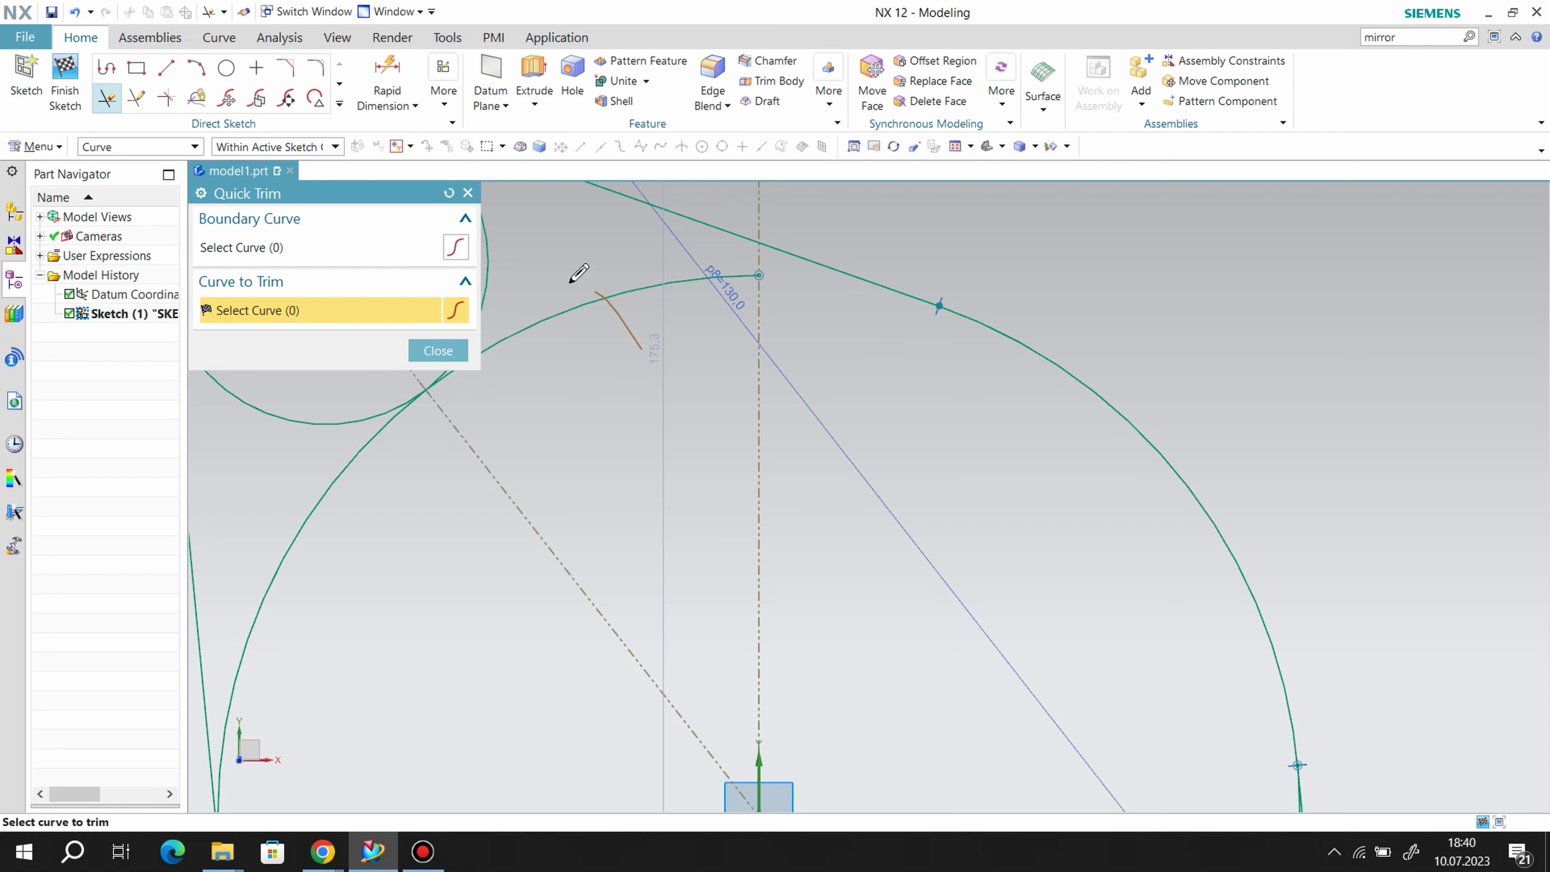
click(495, 258)
scroll(992, 392, down, 3)
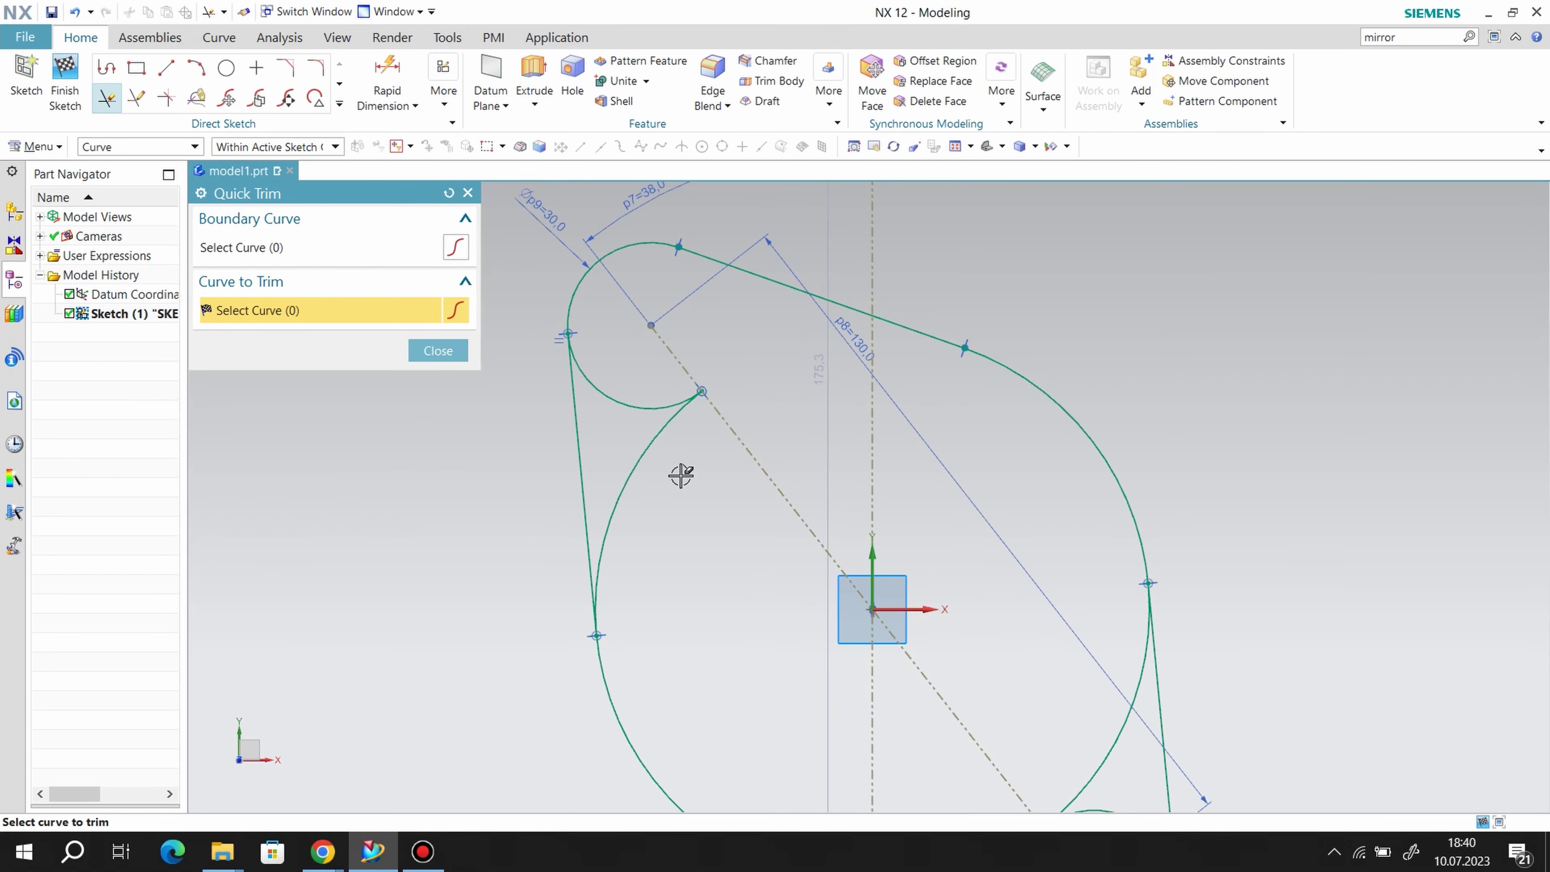
scroll(907, 392, up, 2)
scroll(1024, 641, down, 4)
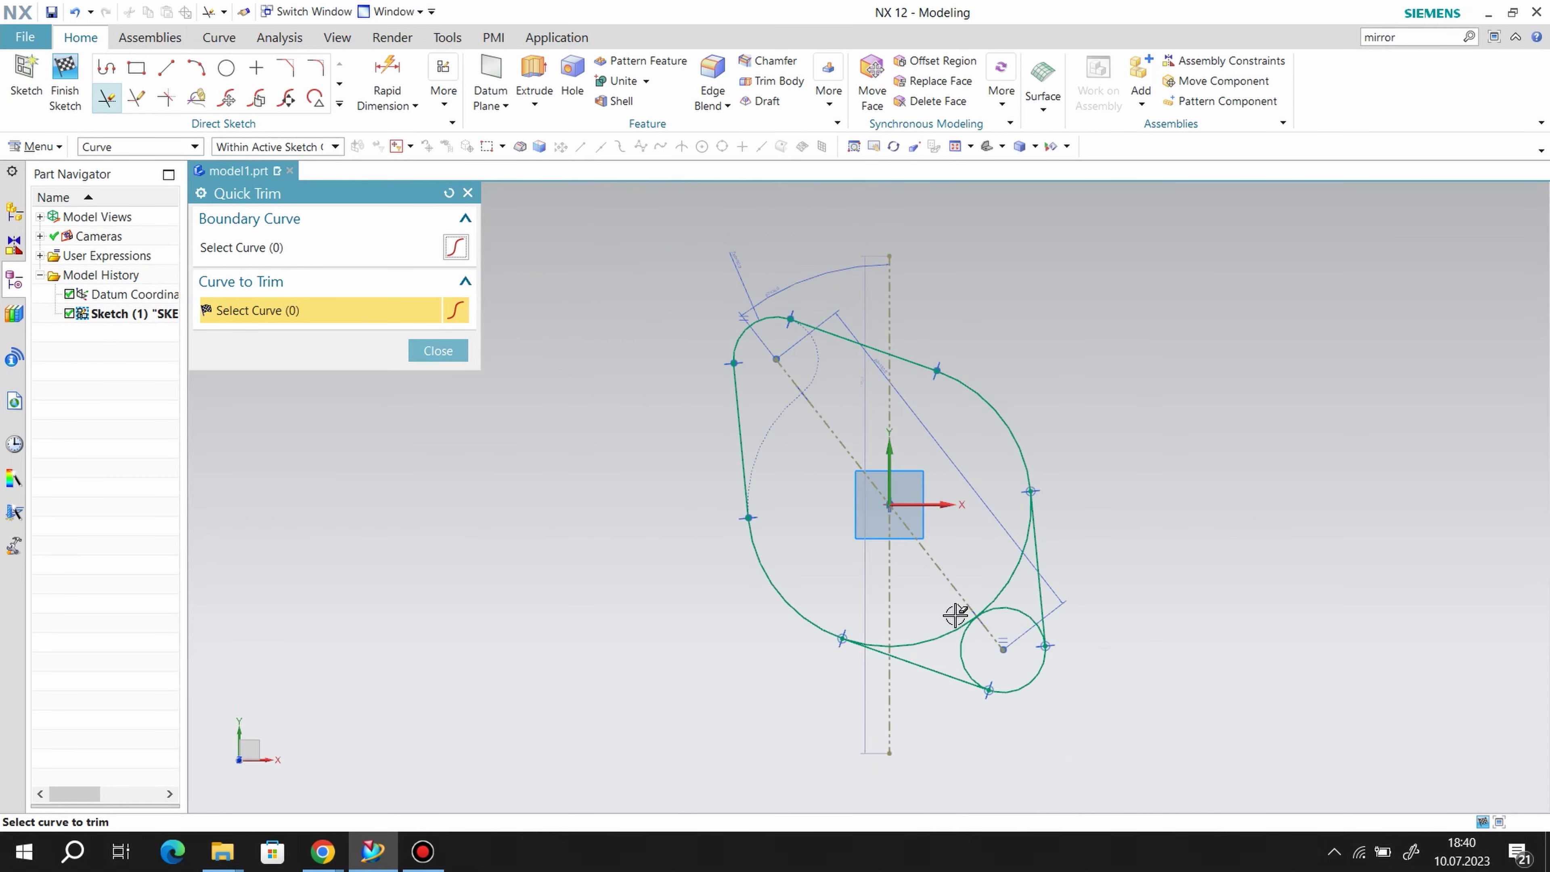
scroll(1070, 658, up, 2)
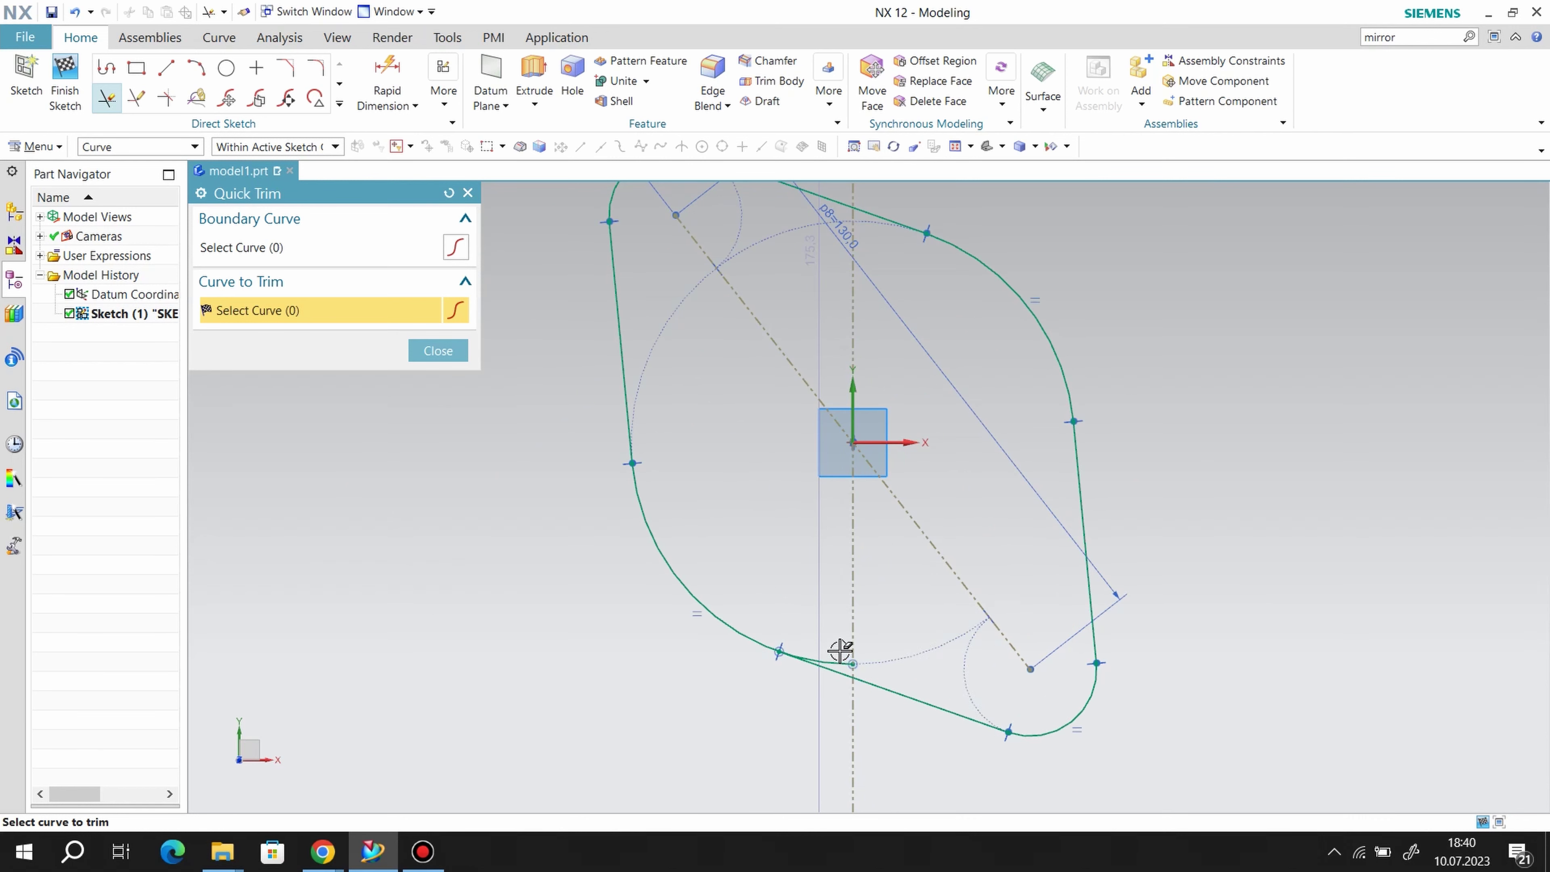
scroll(844, 665, up, 1)
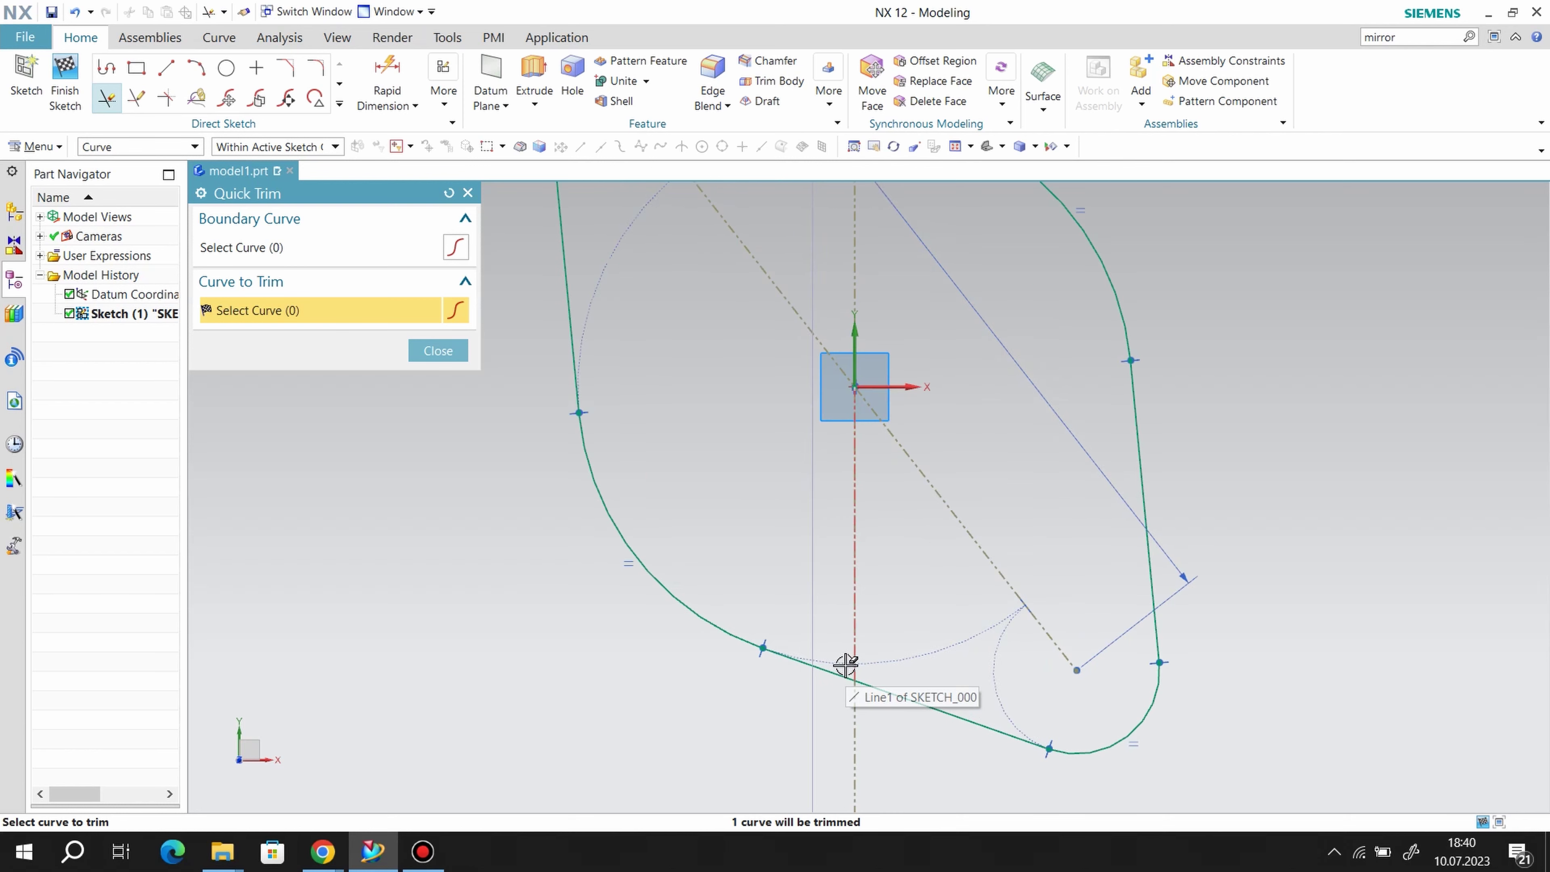
click(439, 351)
scroll(1094, 565, down, 3)
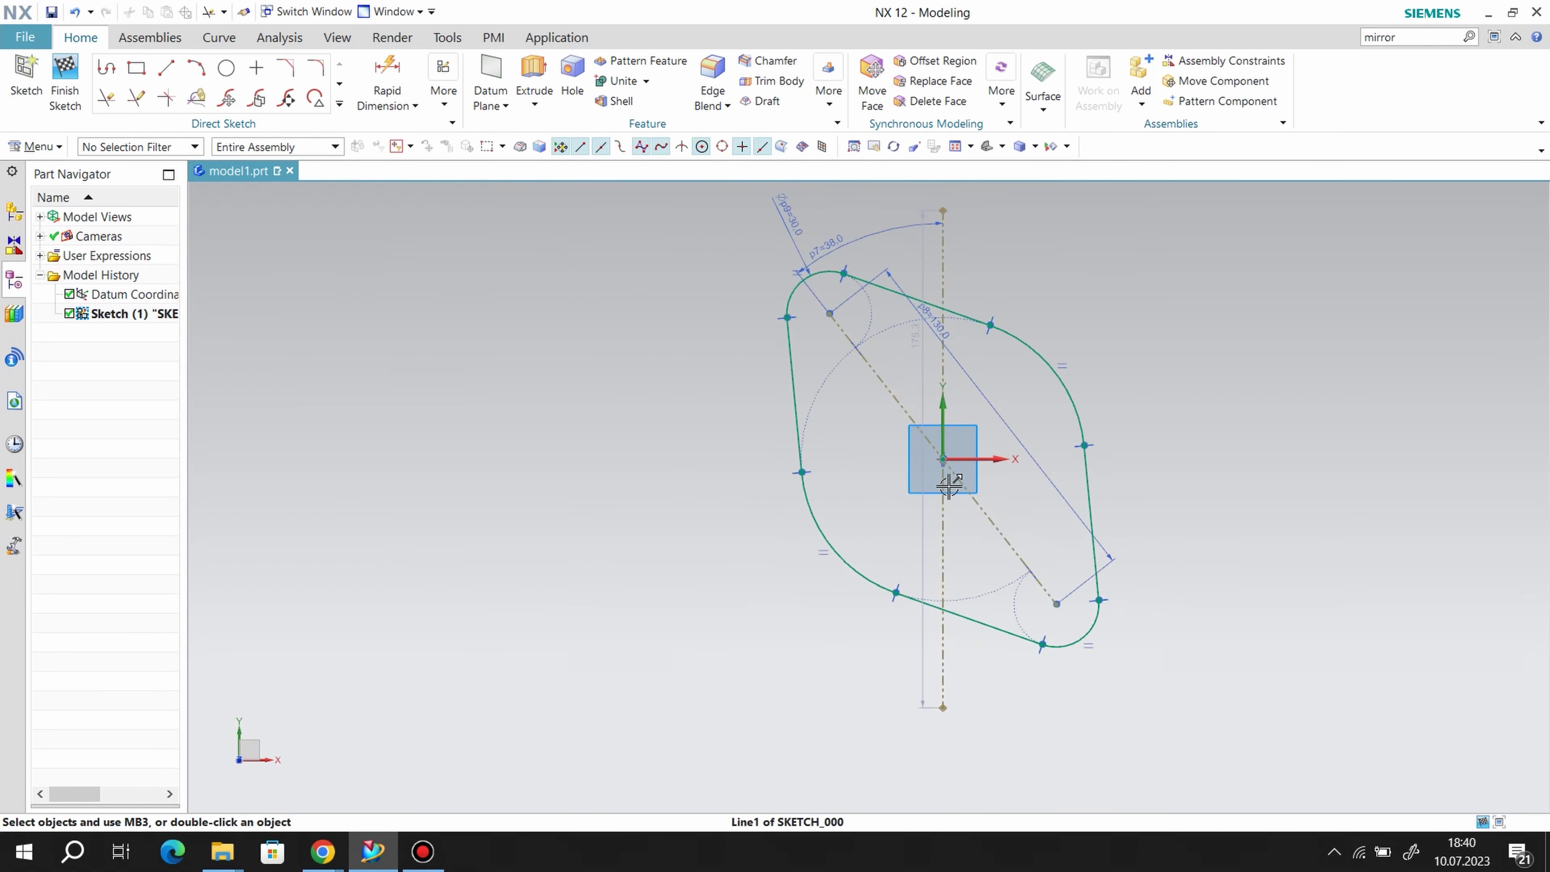
scroll(1159, 561, down, 1)
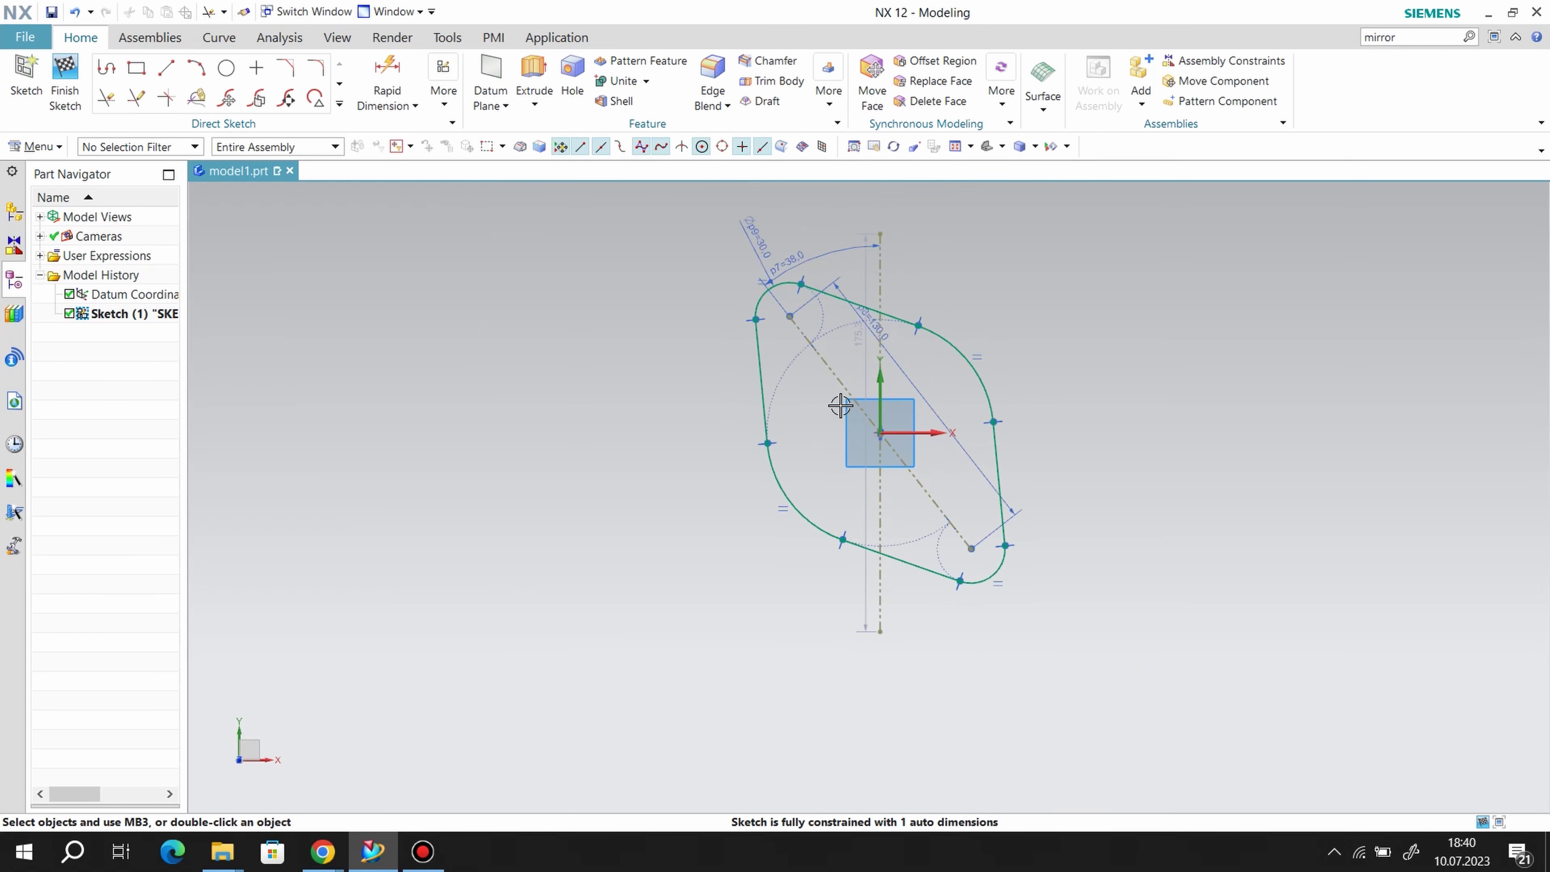
- Extrude the rounded outline into an 8 mm plate and hide Sketch (1)
click(59, 76)
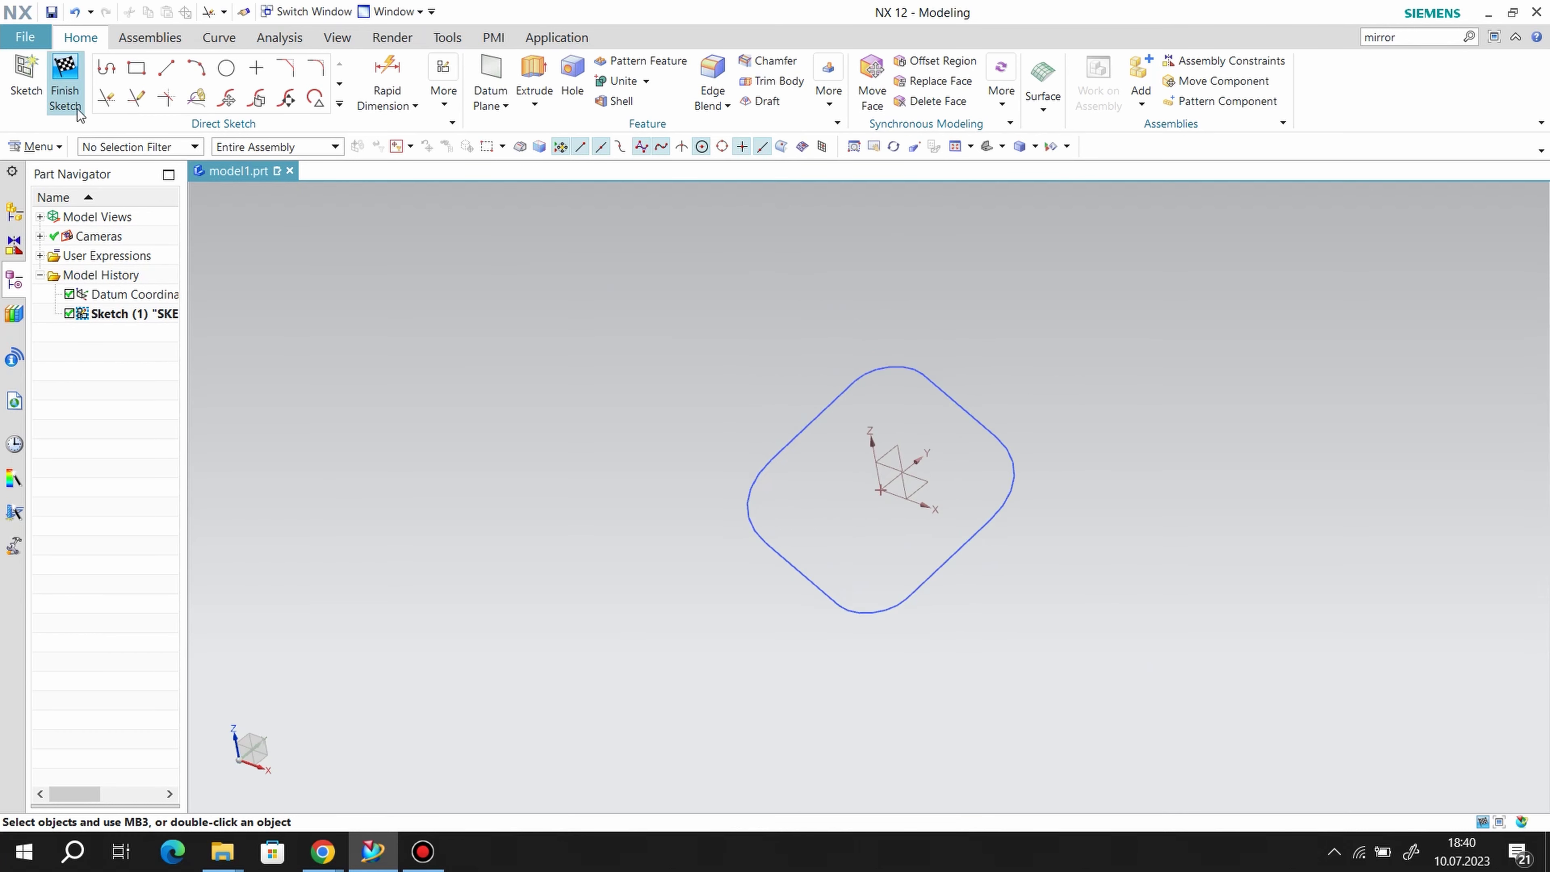
click(227, 79)
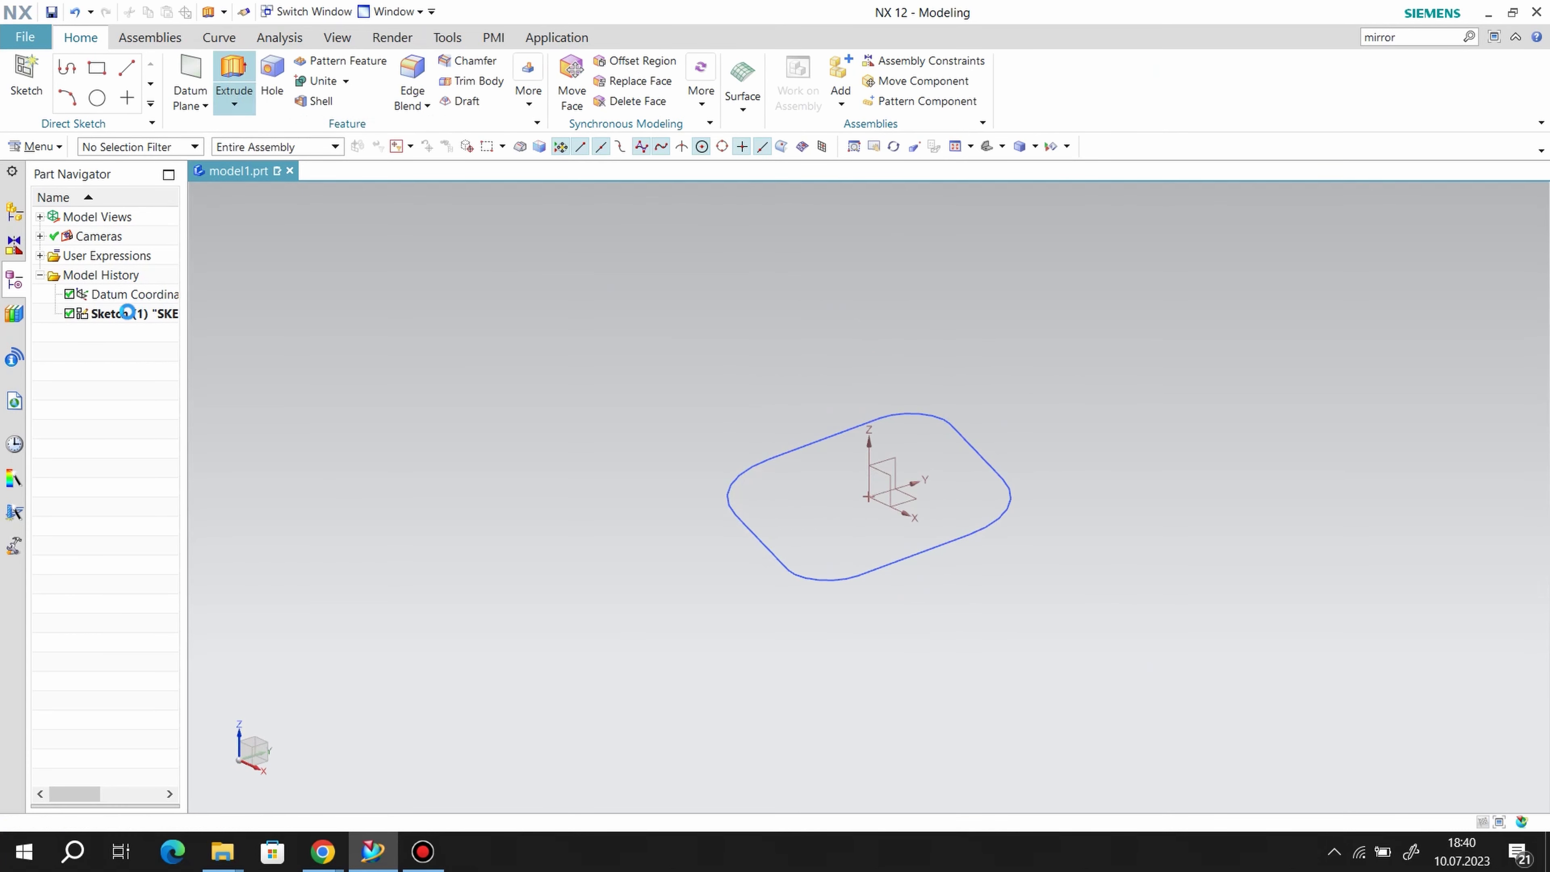
click(118, 314)
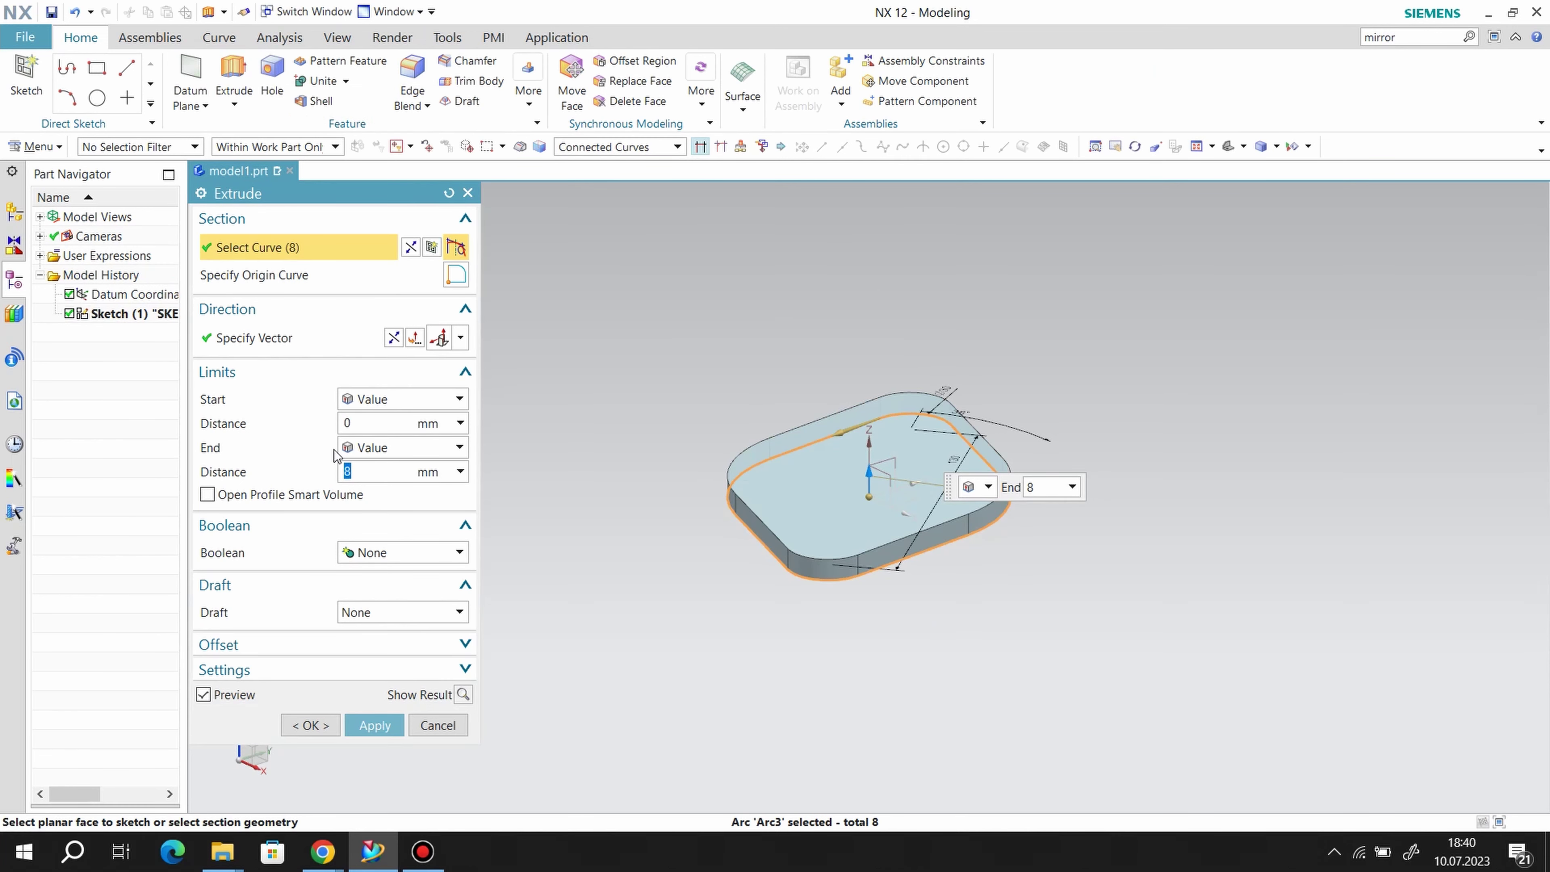
click(374, 727)
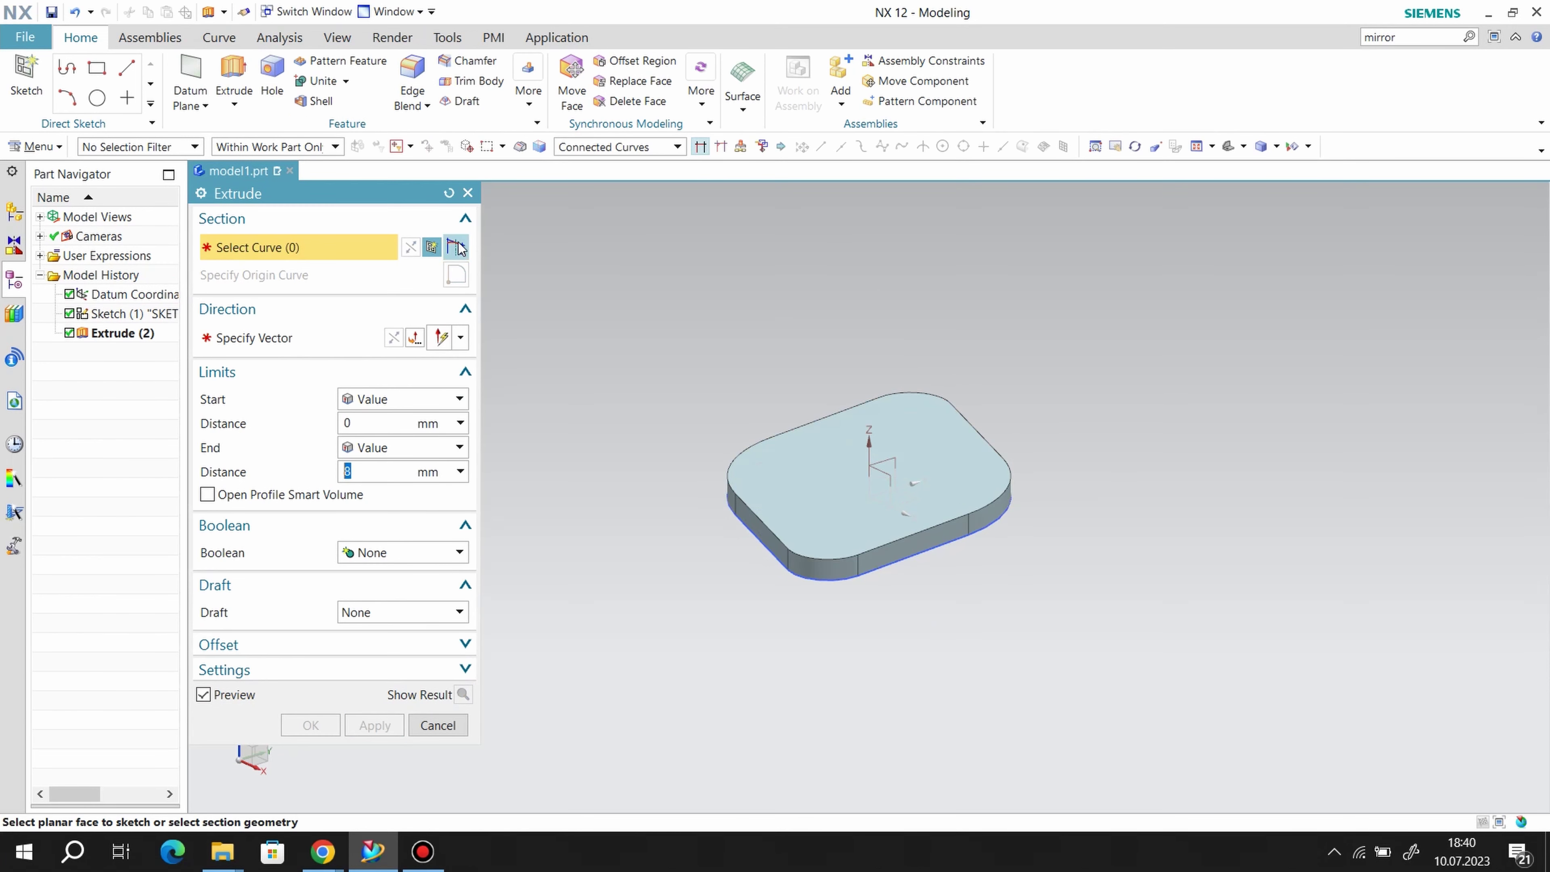
click(468, 194)
right_click(157, 322)
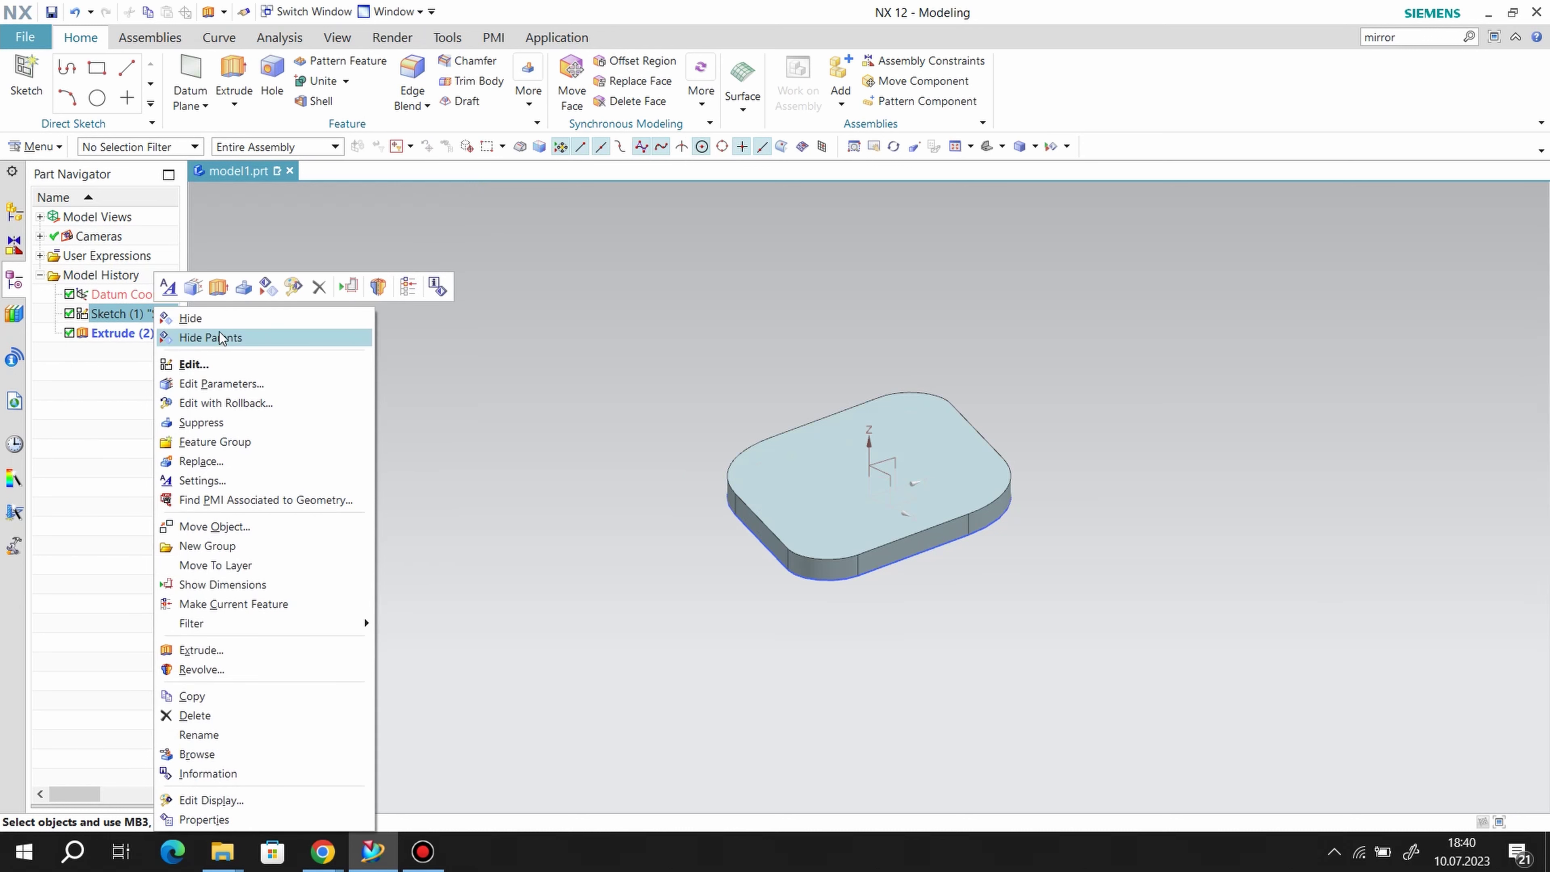
click(247, 331)
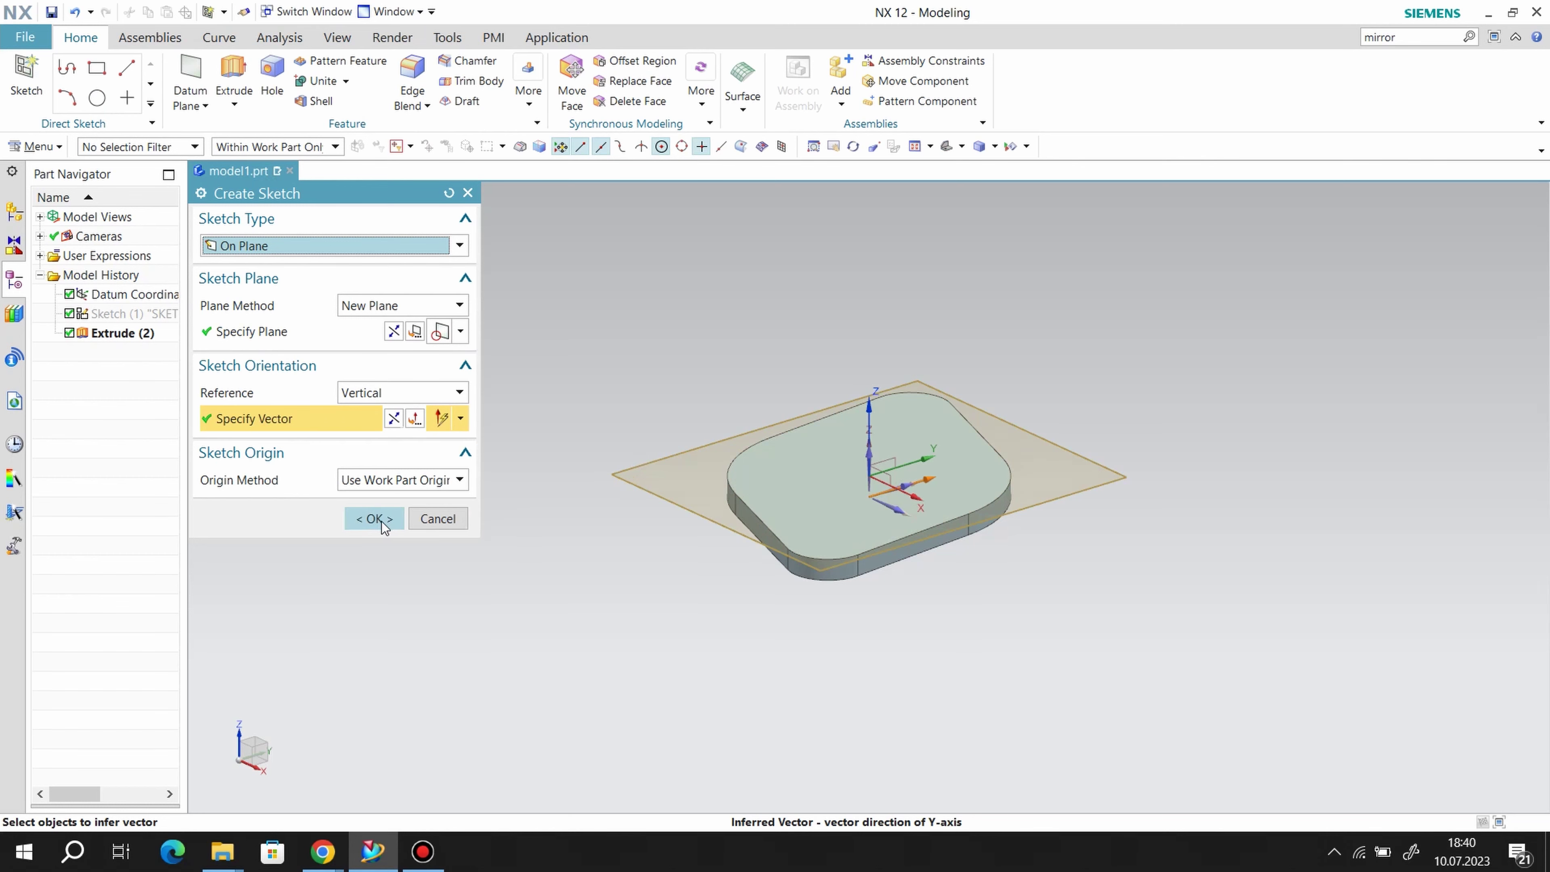
- On the new sketch plane, draw 10-diameter circles at both rounded corners and a 45-diameter circle at the origin
click(383, 520)
key(o)
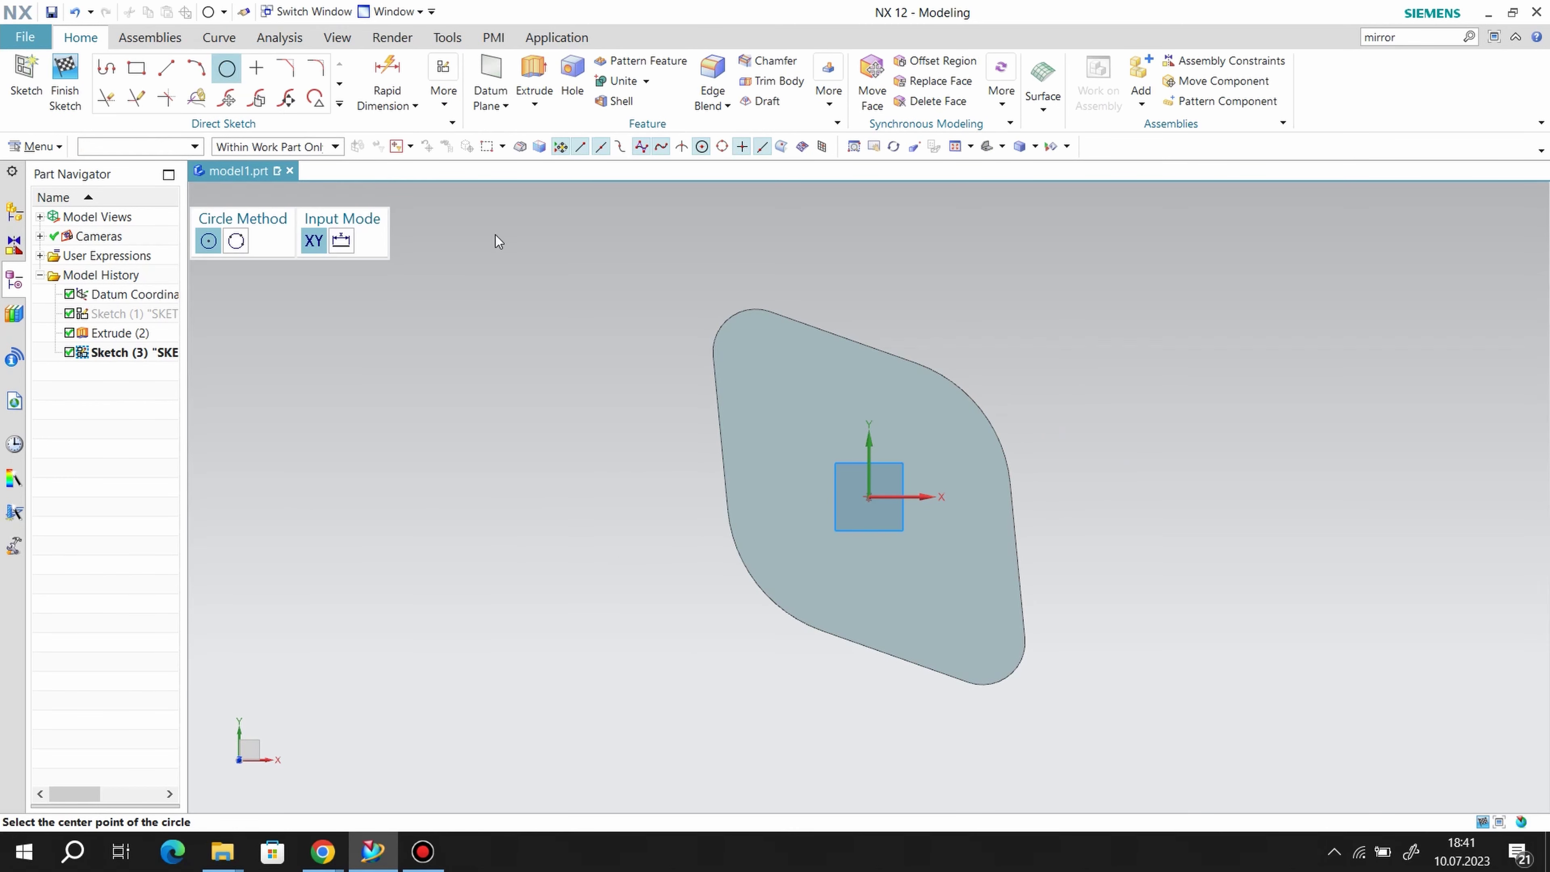
click(752, 351)
text(10)
key(Return)
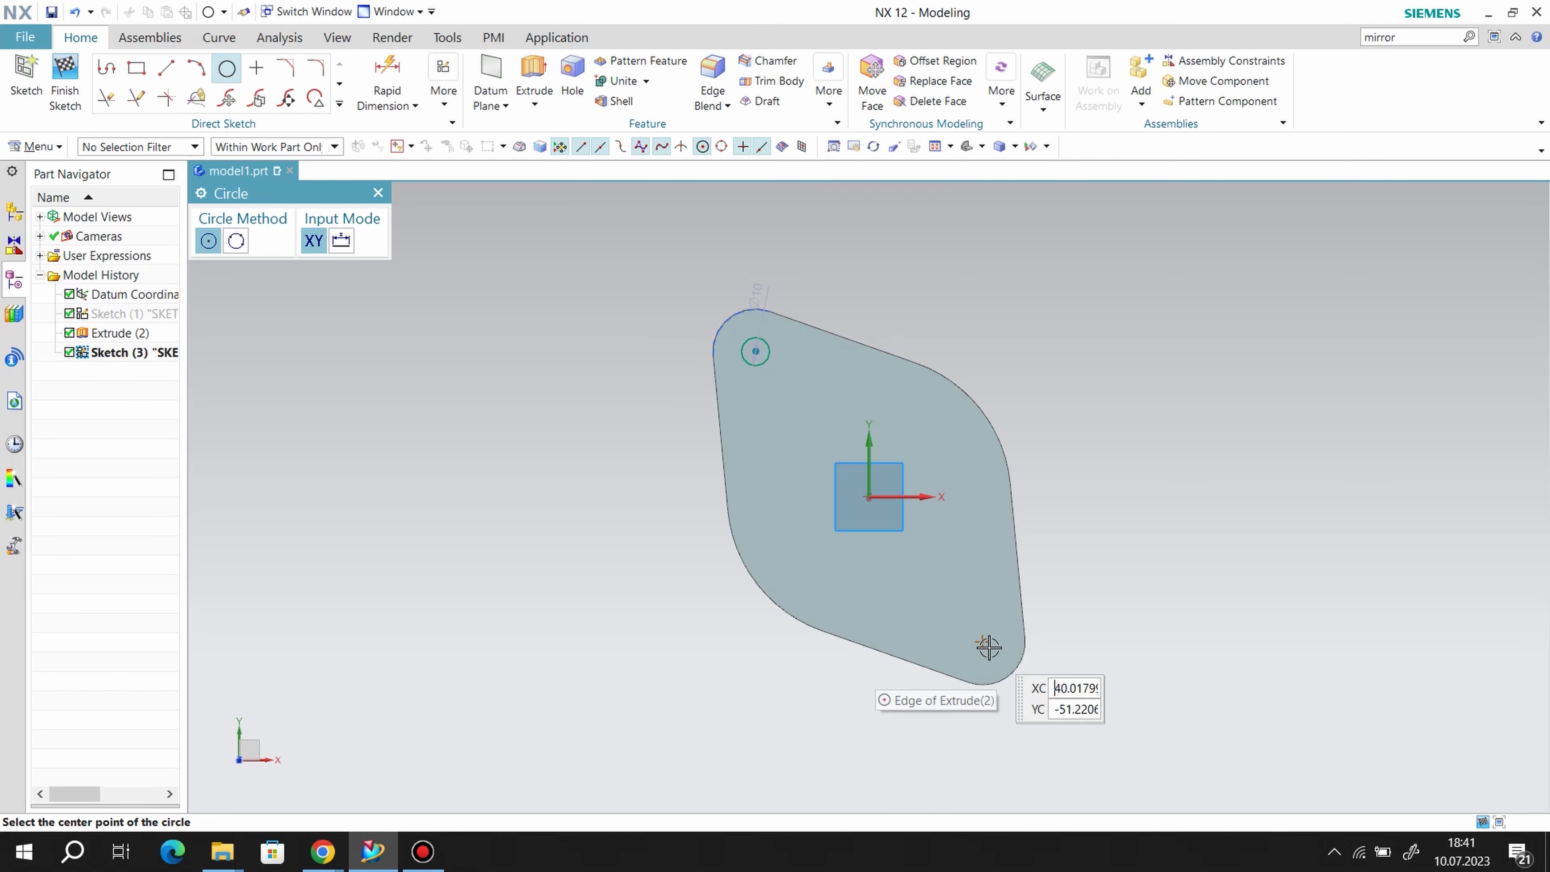
click(982, 641)
text(10)
key(Return)
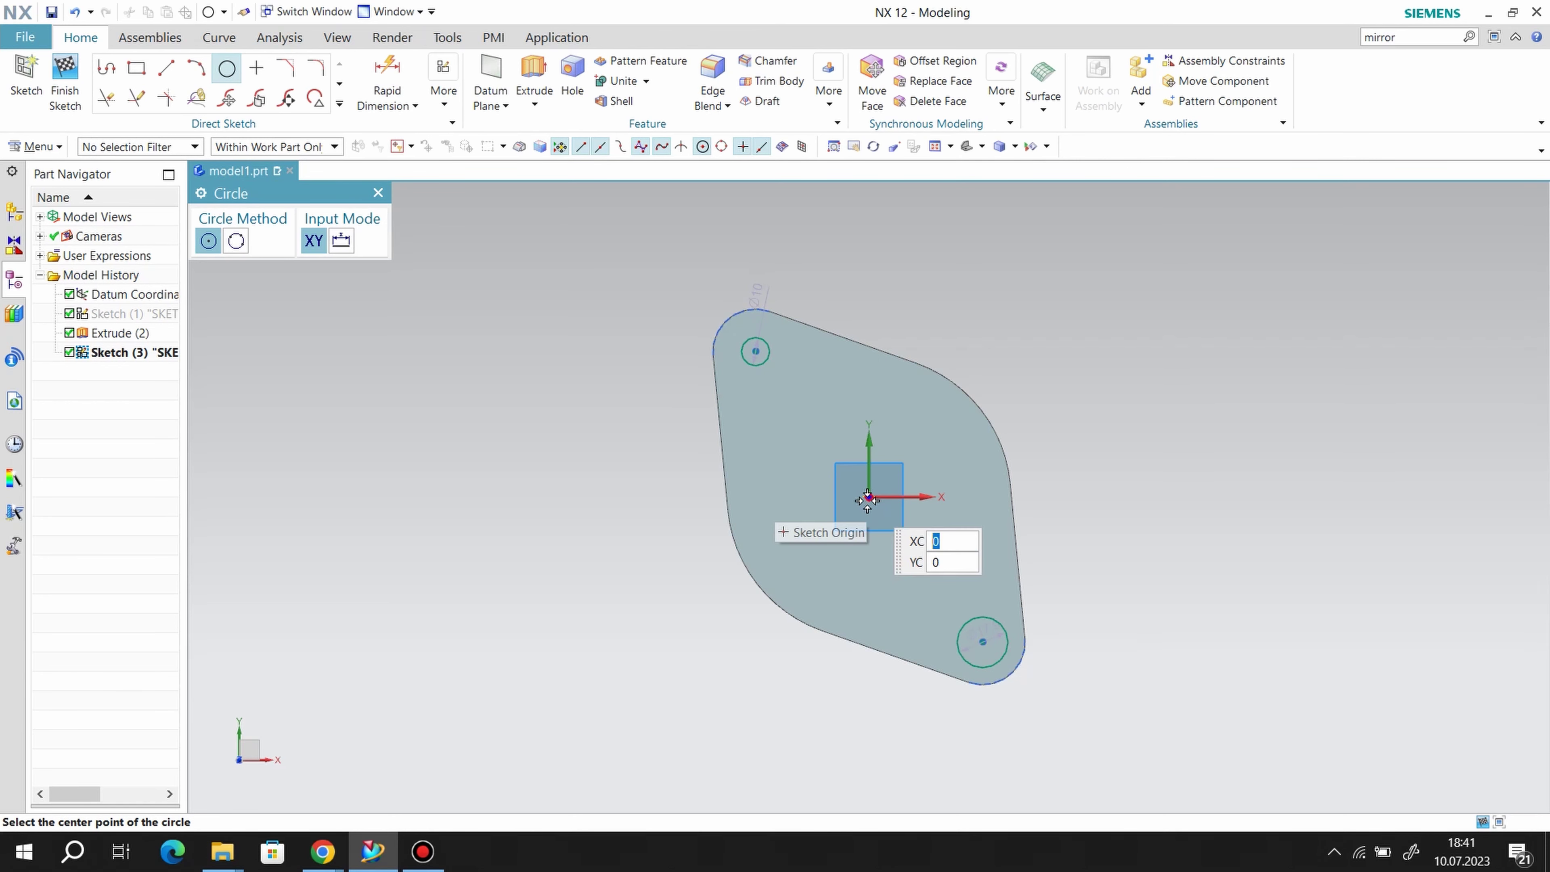
click(904, 489)
text(45.07555)
key(Return)
- Constrain the upper-left and lower-right hole circles to equal radius
click(443, 91)
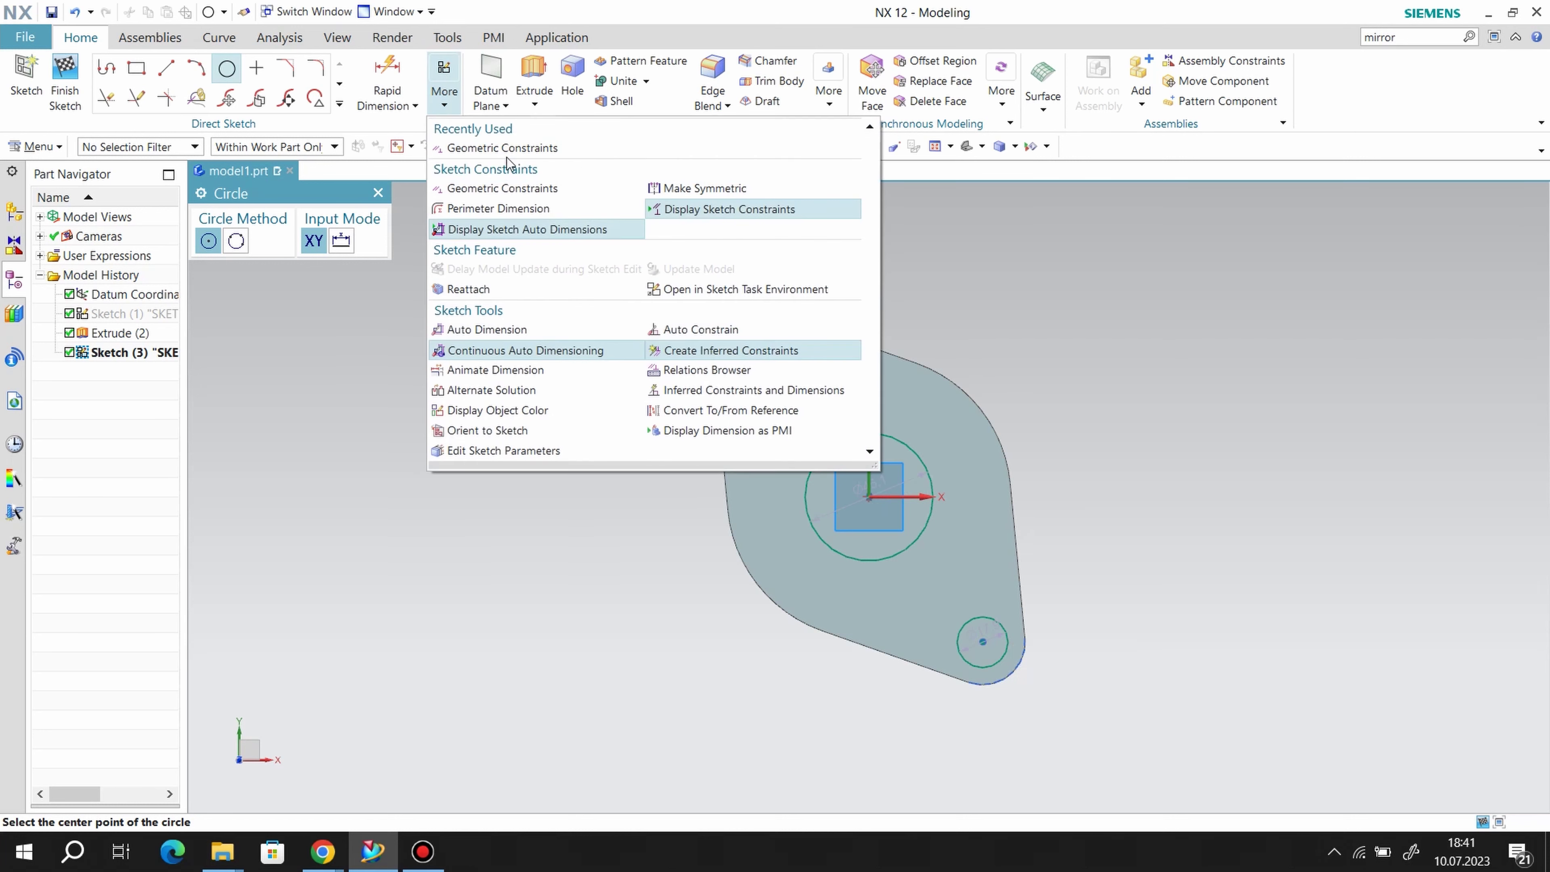
click(493, 149)
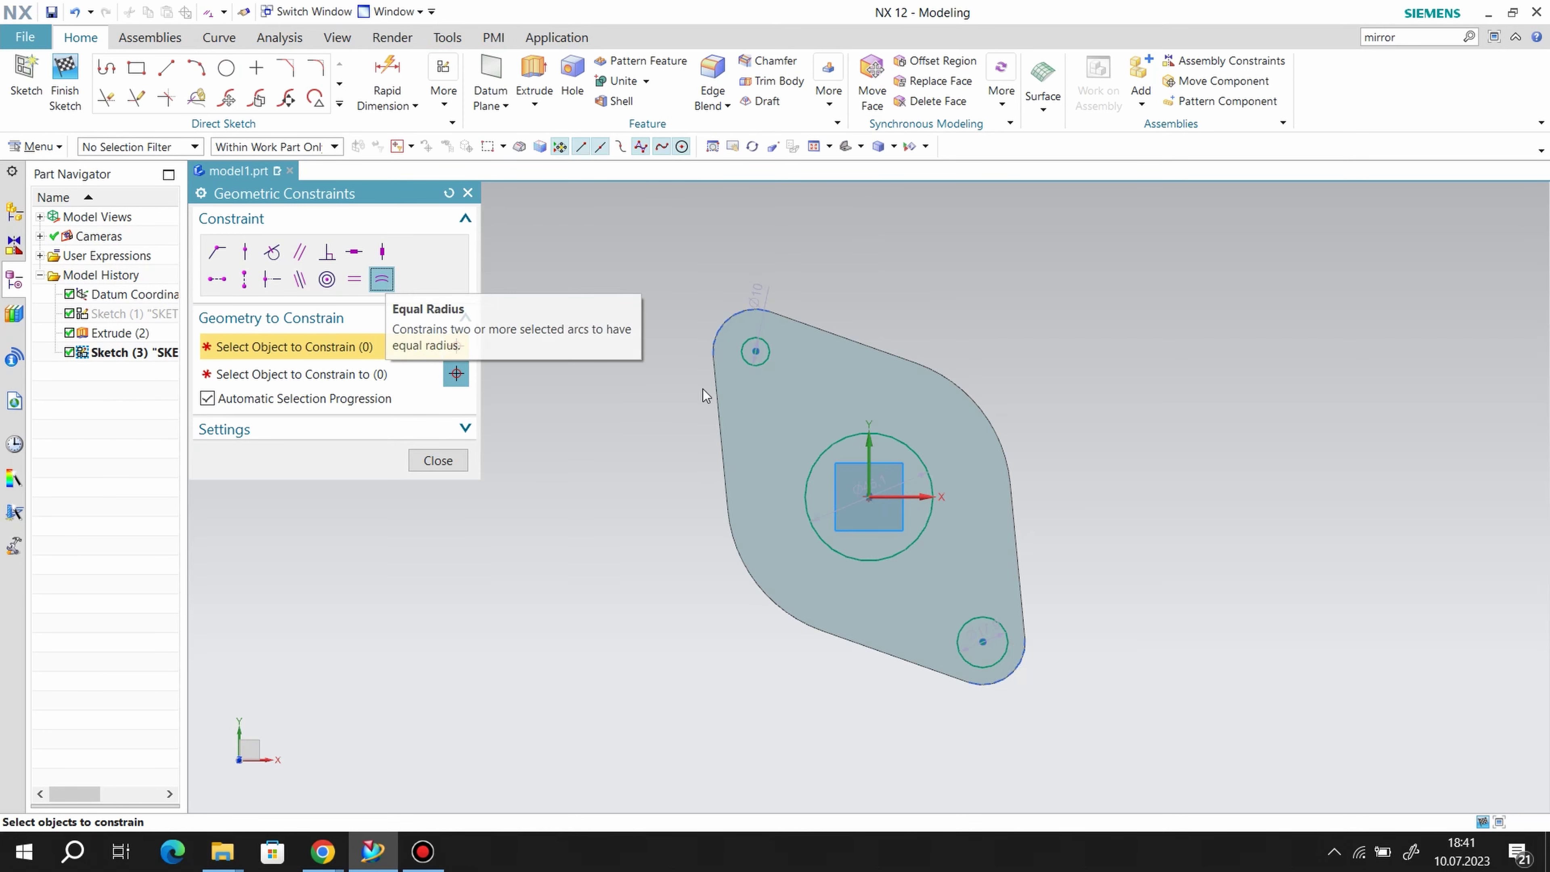
click(758, 353)
click(989, 622)
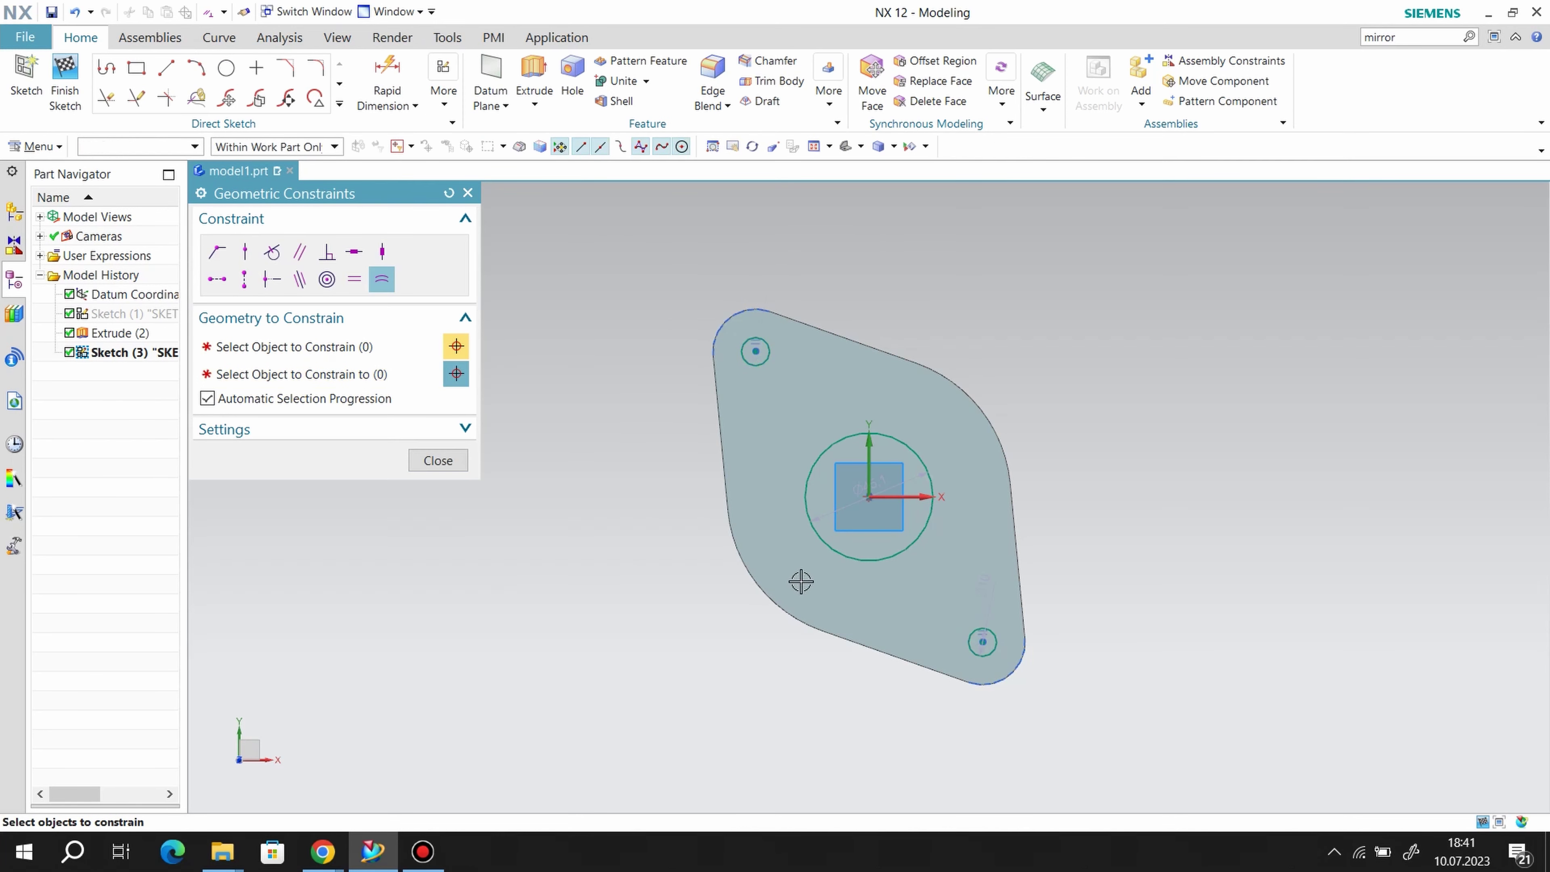
click(453, 461)
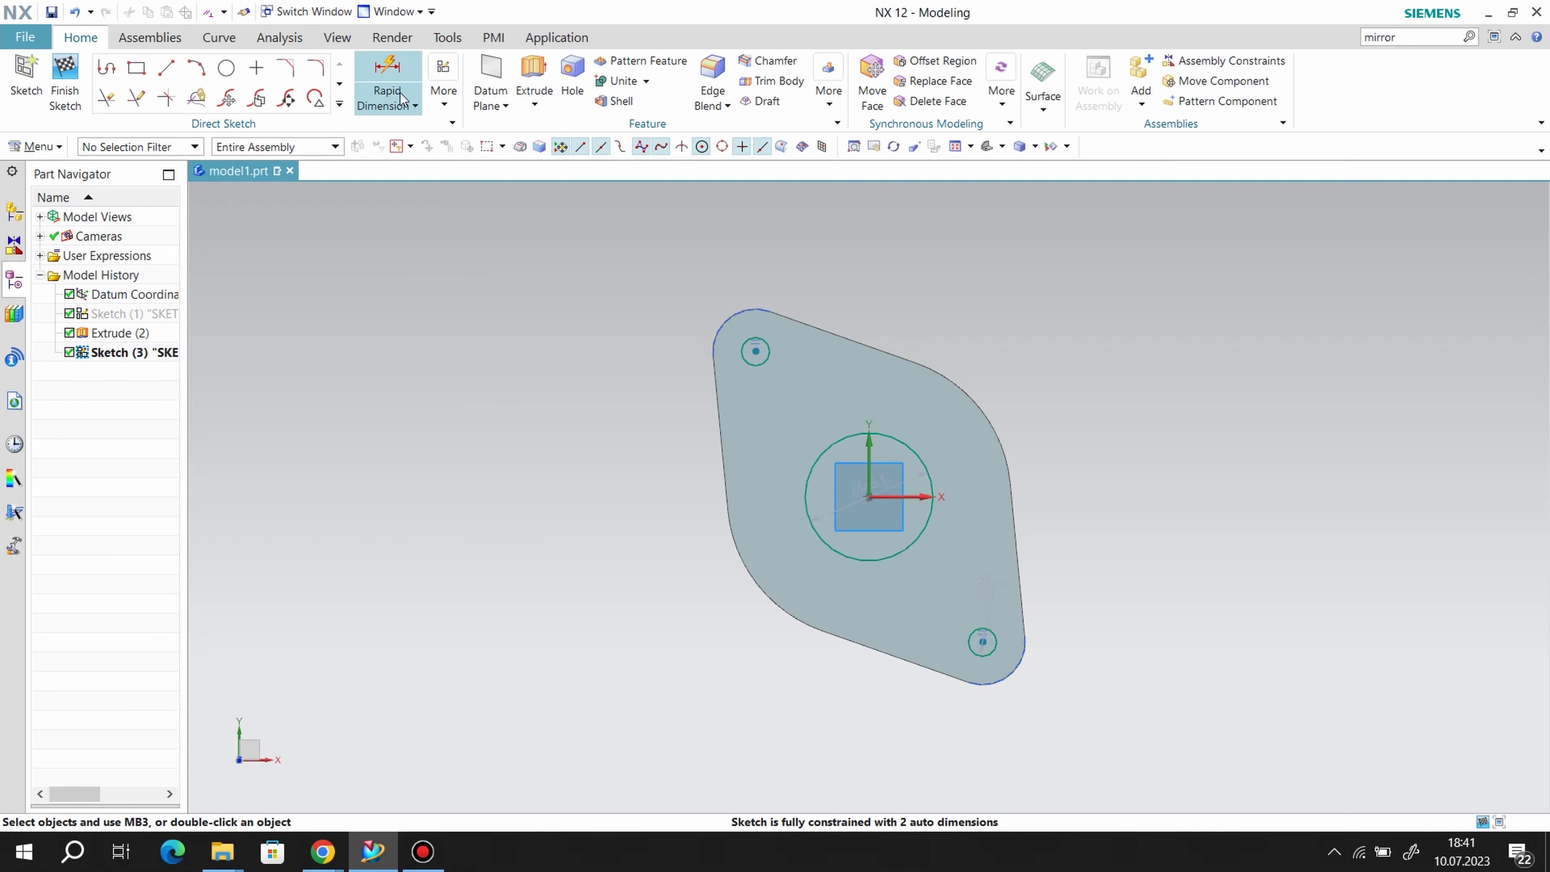
- Dimension the upper-left bolt hole at 16 mm and the centre circle at 68 mm diameter
click(758, 346)
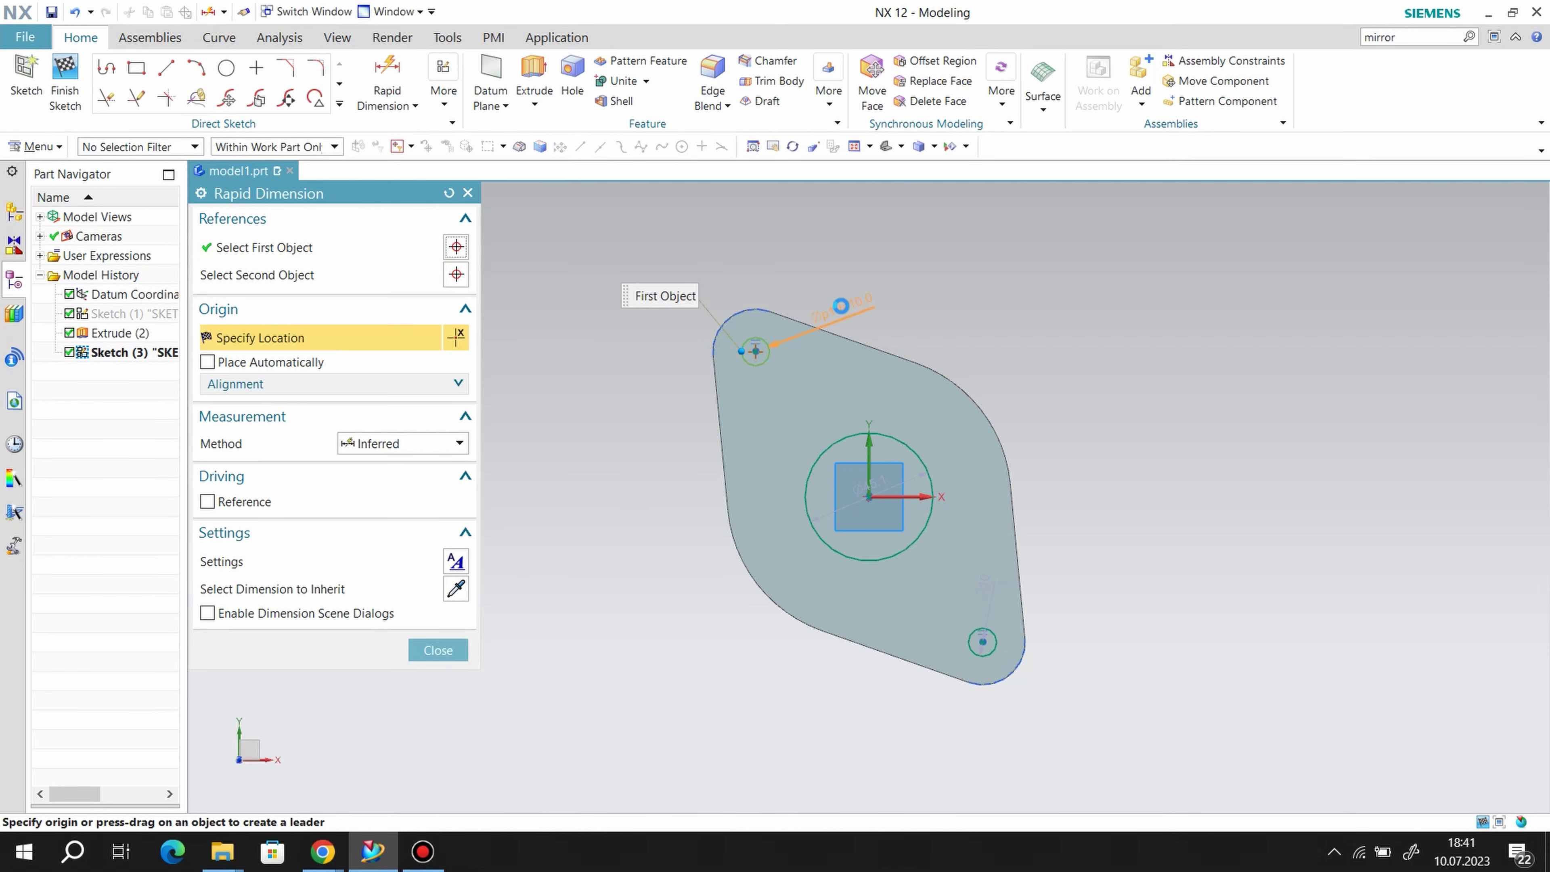
click(862, 316)
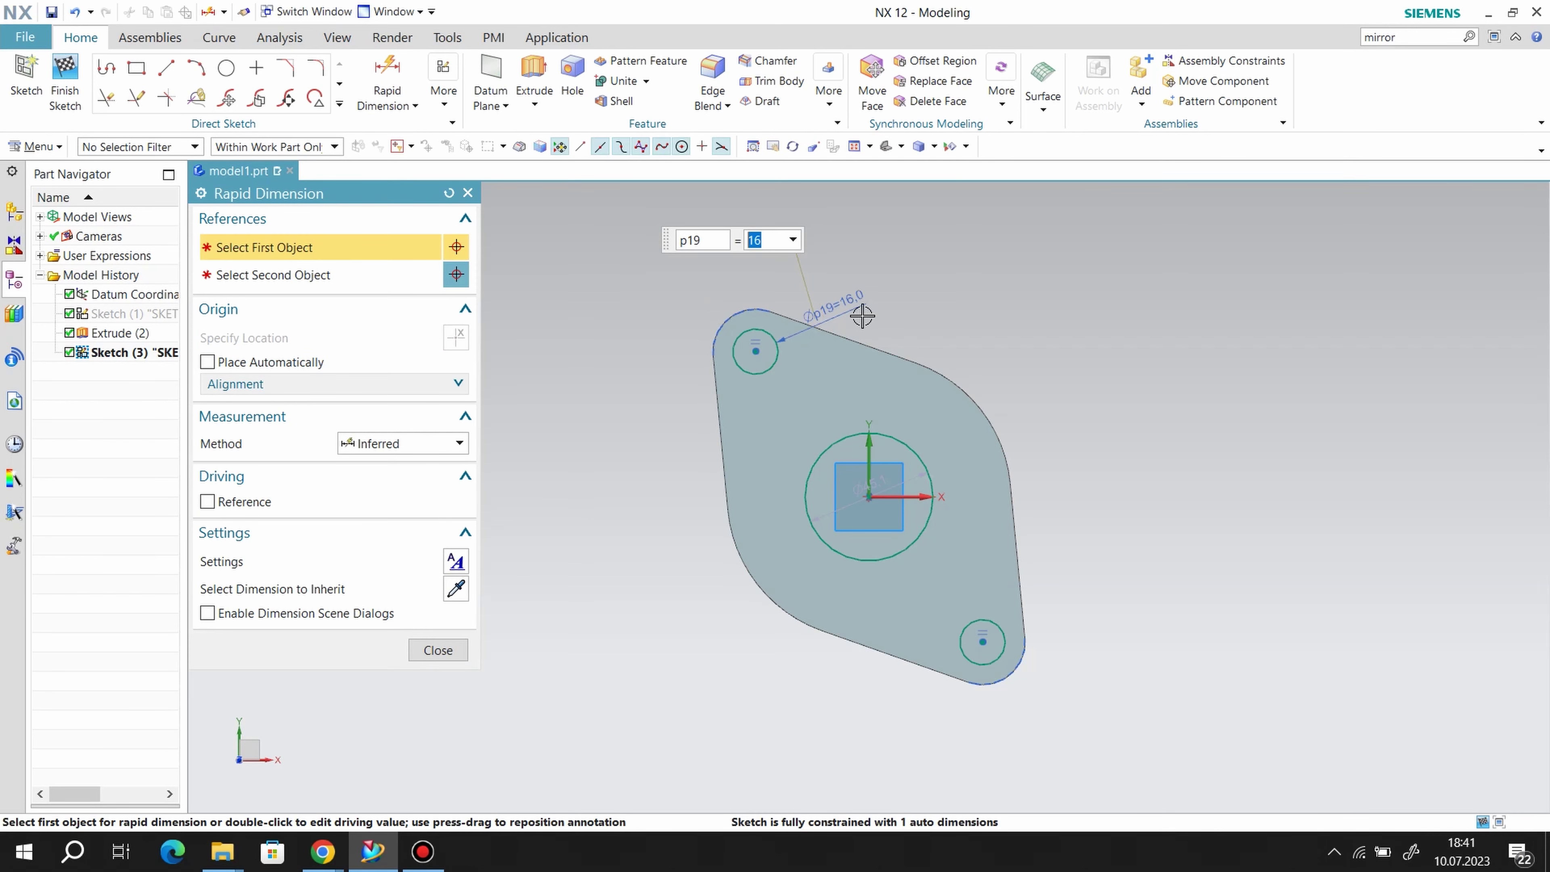
click(932, 483)
click(1076, 444)
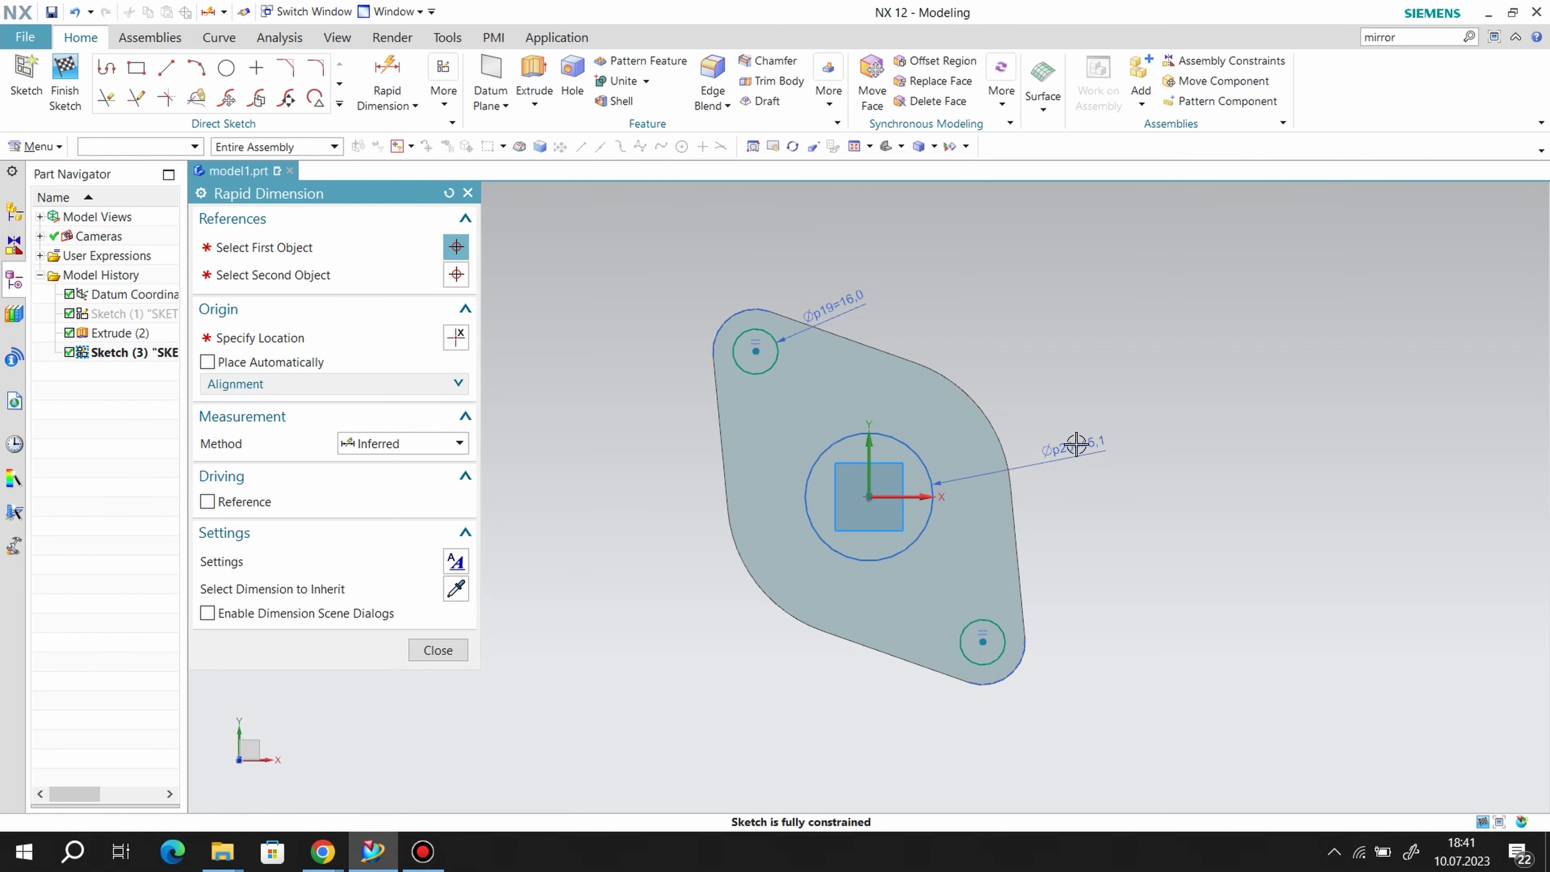
text(68)
key(Return)
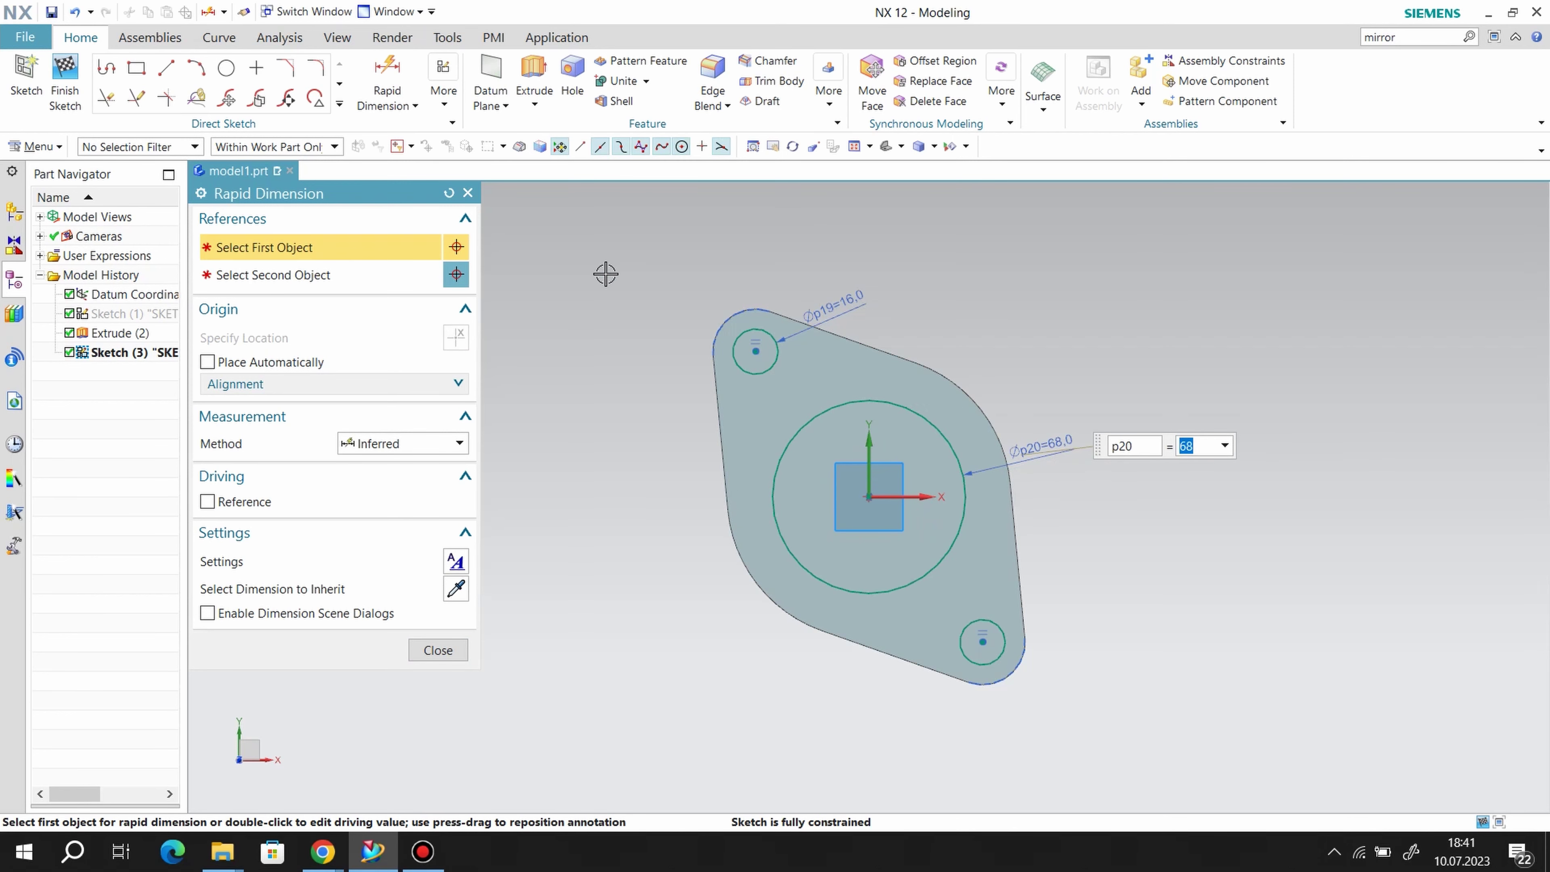
- Extrude the sketch circles 8 mm with Boolean Subtract to cut the bore and bolt holes
click(534, 80)
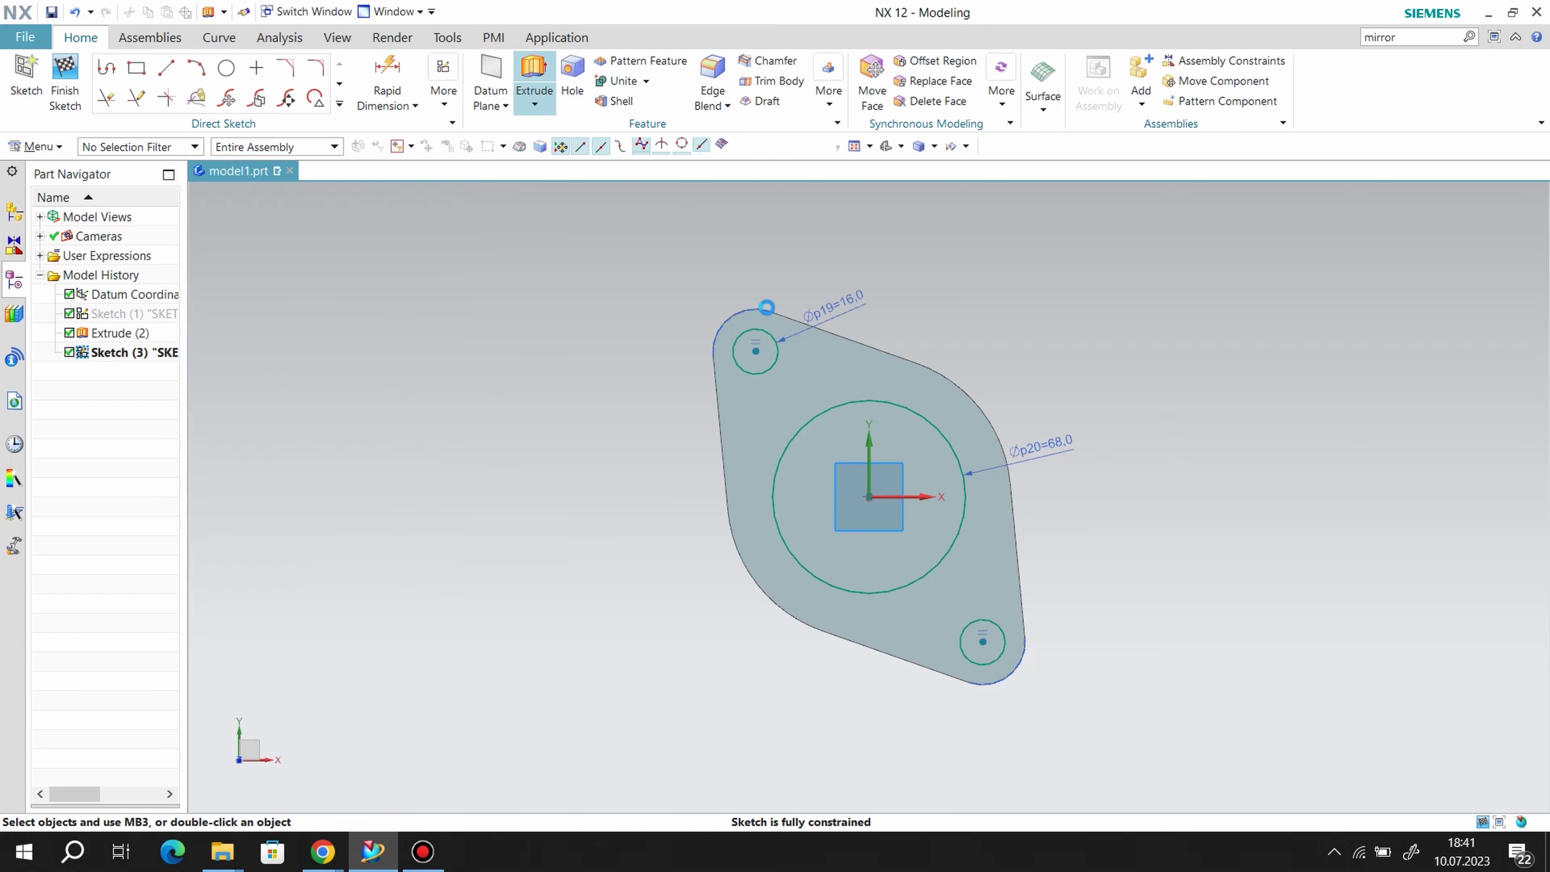
middle_drag(602, 536, 622, 389)
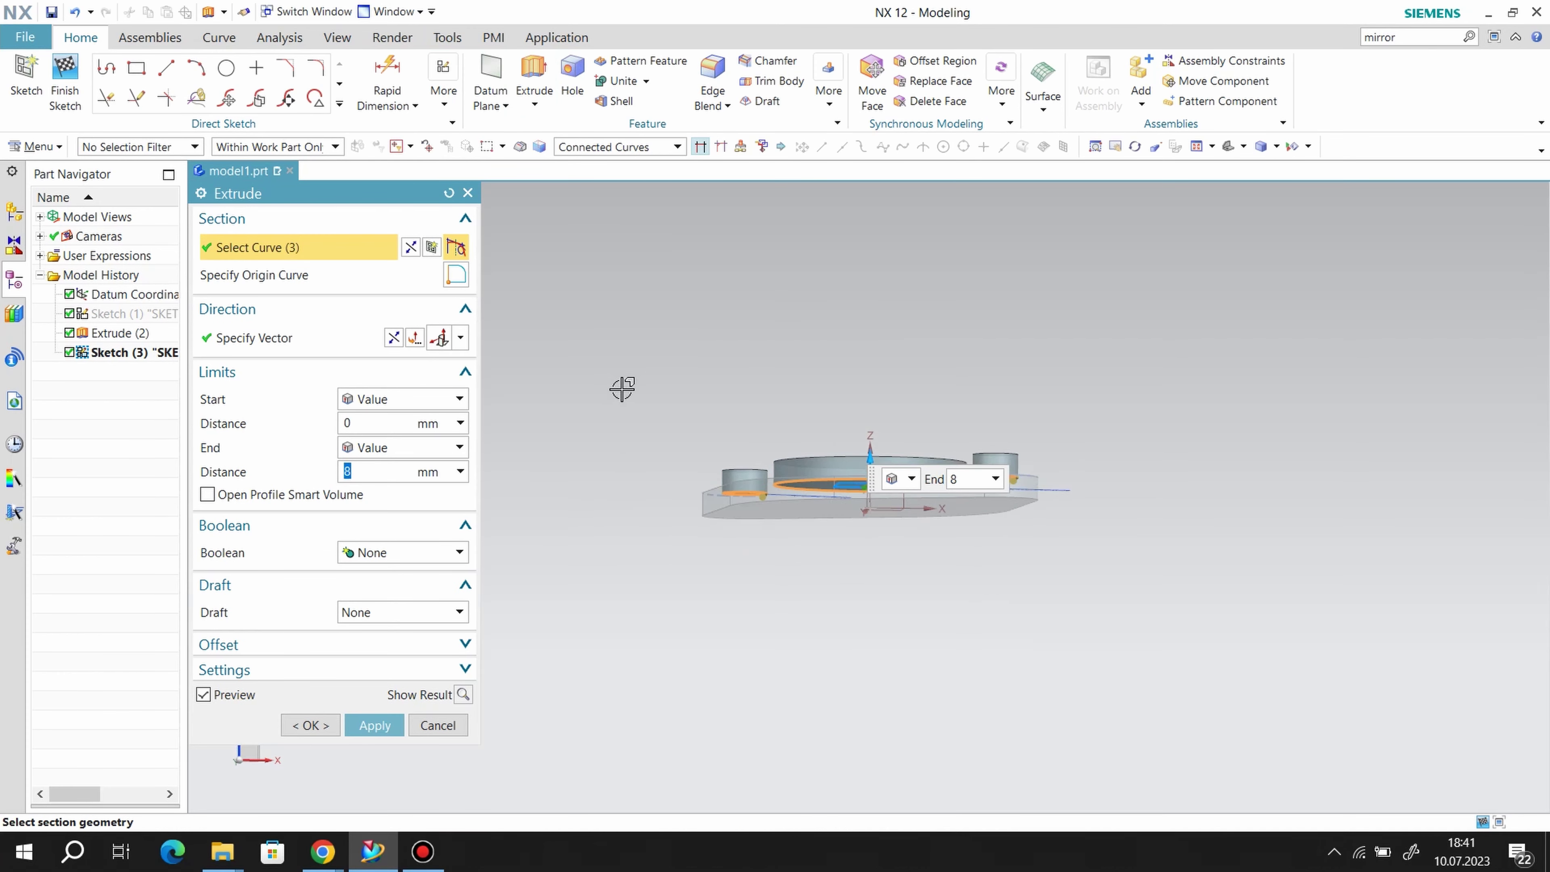
click(369, 551)
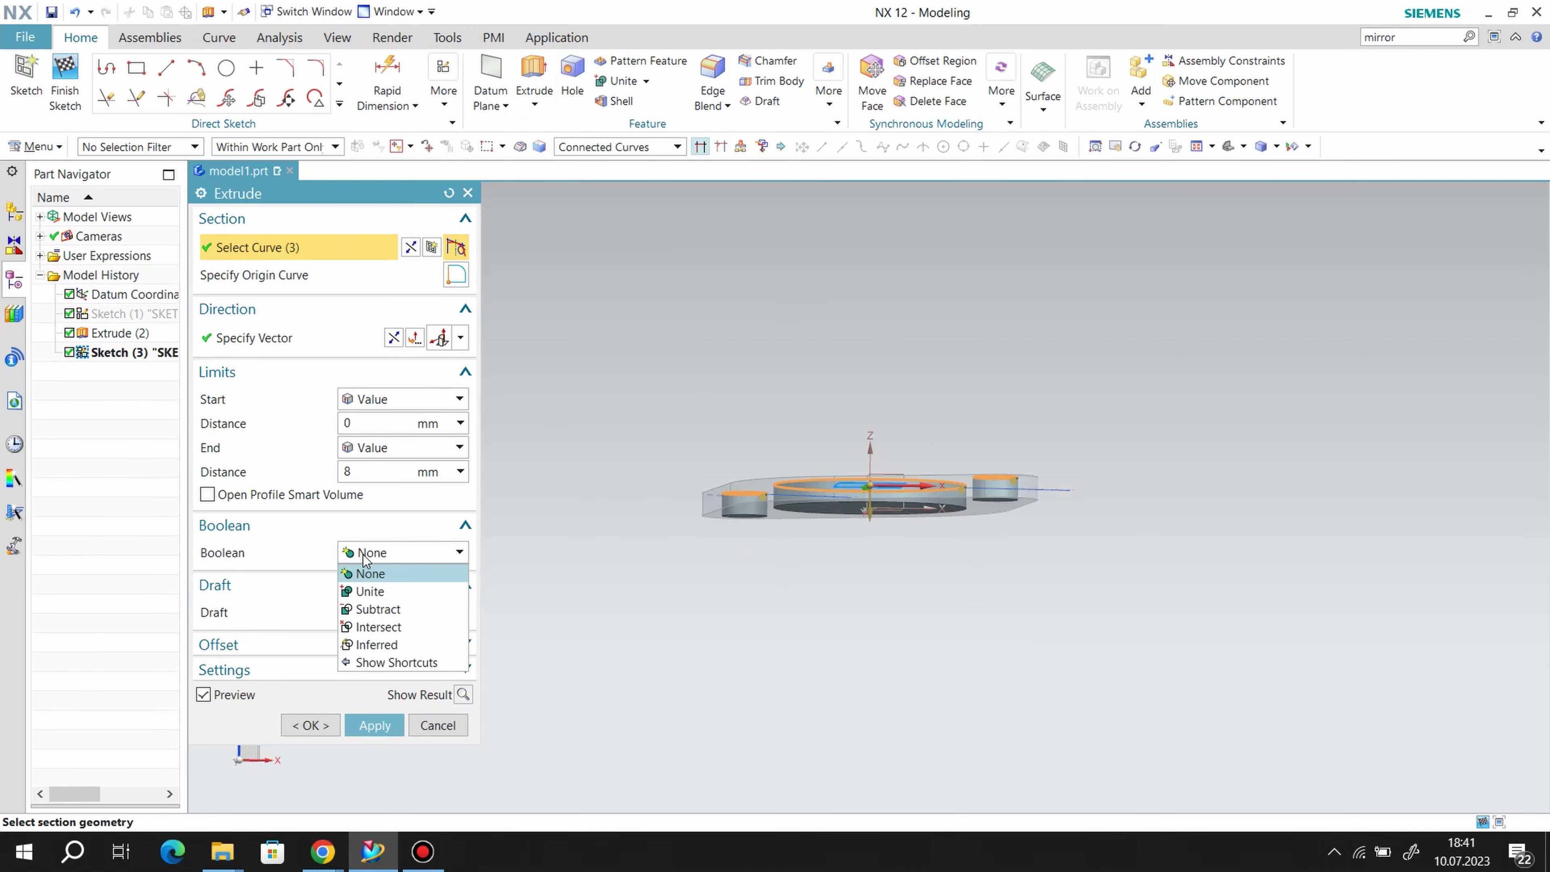
click(375, 611)
click(374, 753)
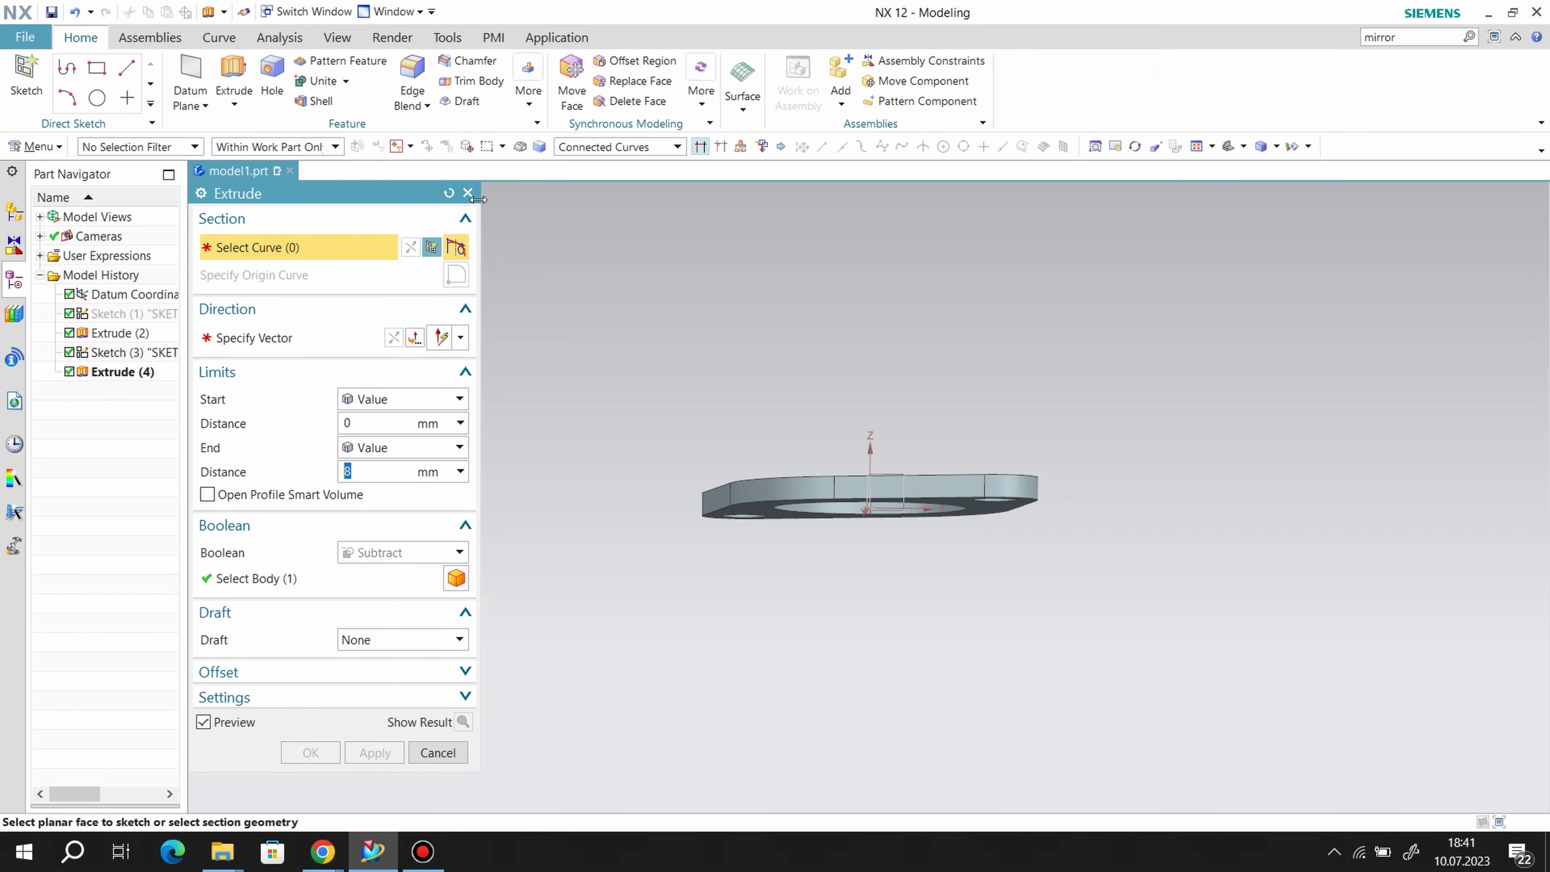
click(468, 193)
- Hide the circle sketch, Sketch (3)
middle_drag(510, 222, 1001, 585)
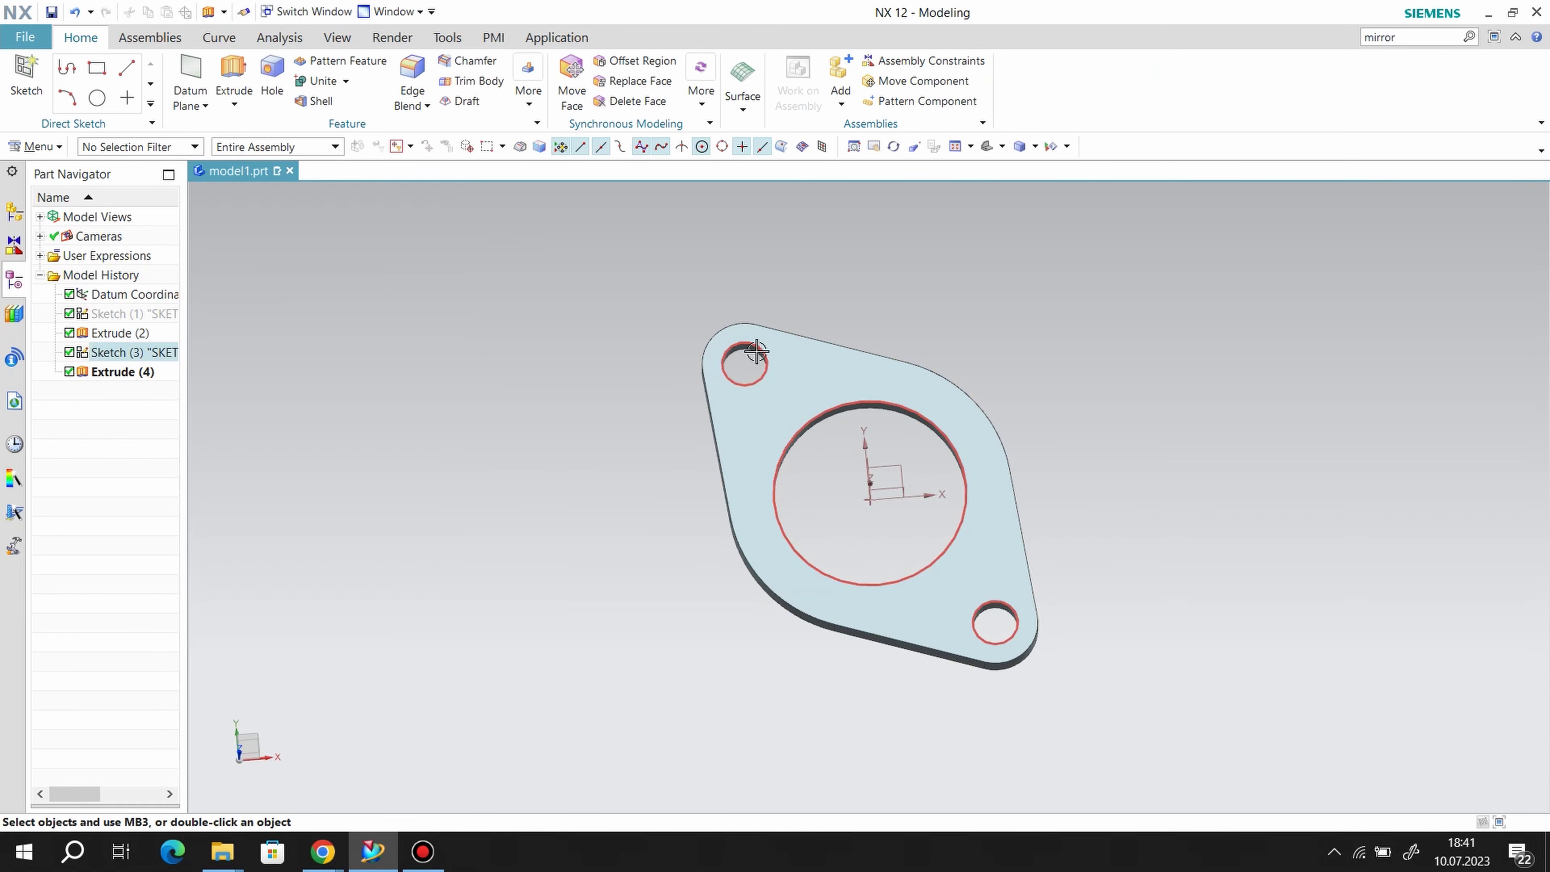
right_click(756, 352)
click(830, 392)
text(pattern)
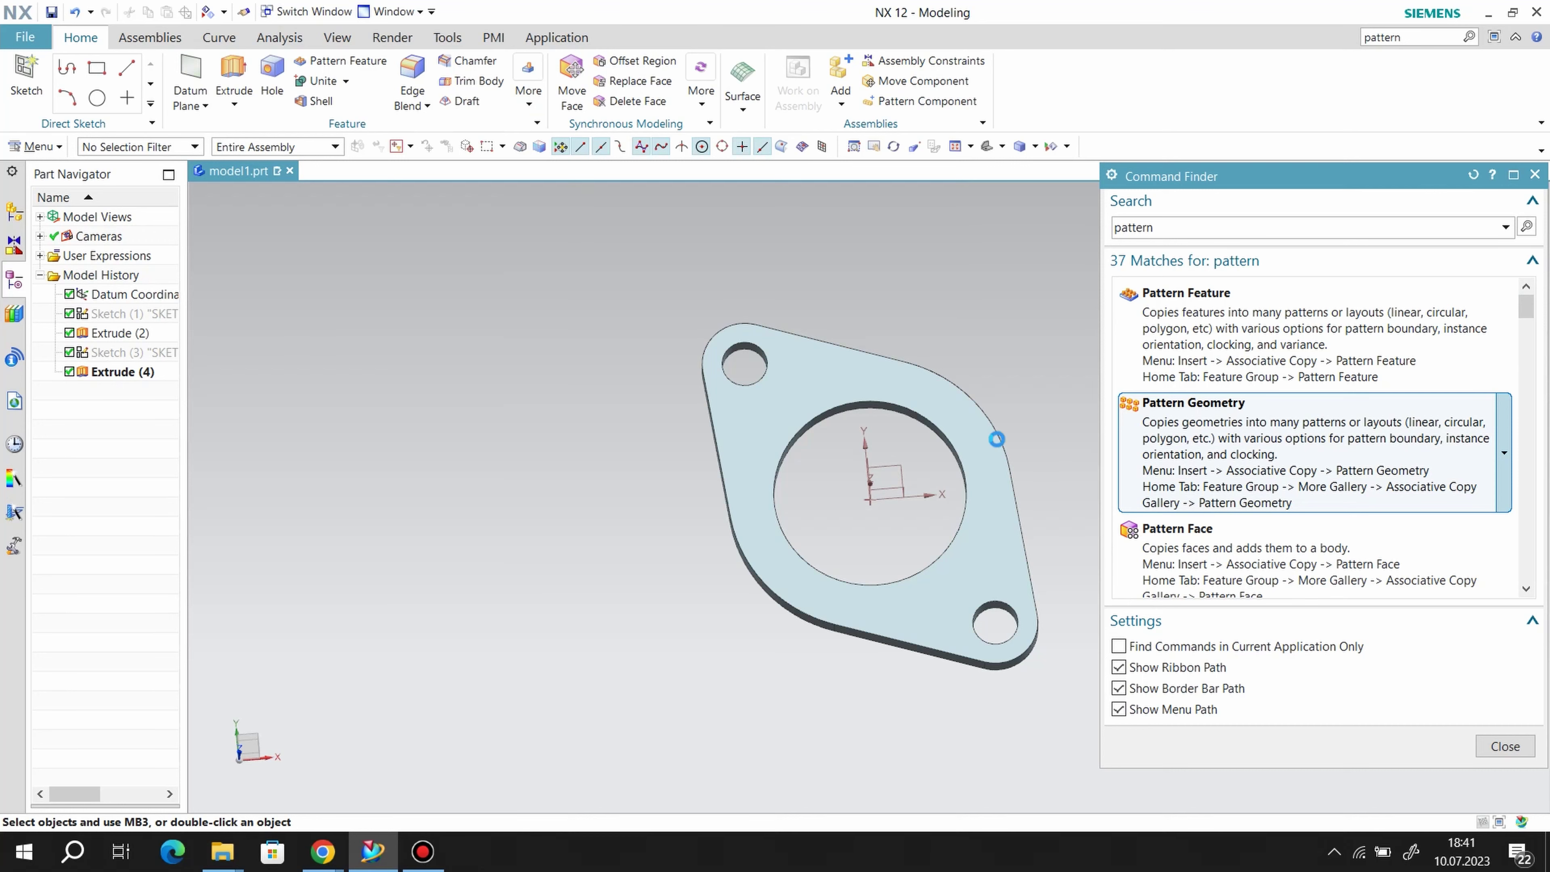
- Linearly pattern the flange body along reversed X into 4 copies at 120 mm pitch
click(717, 402)
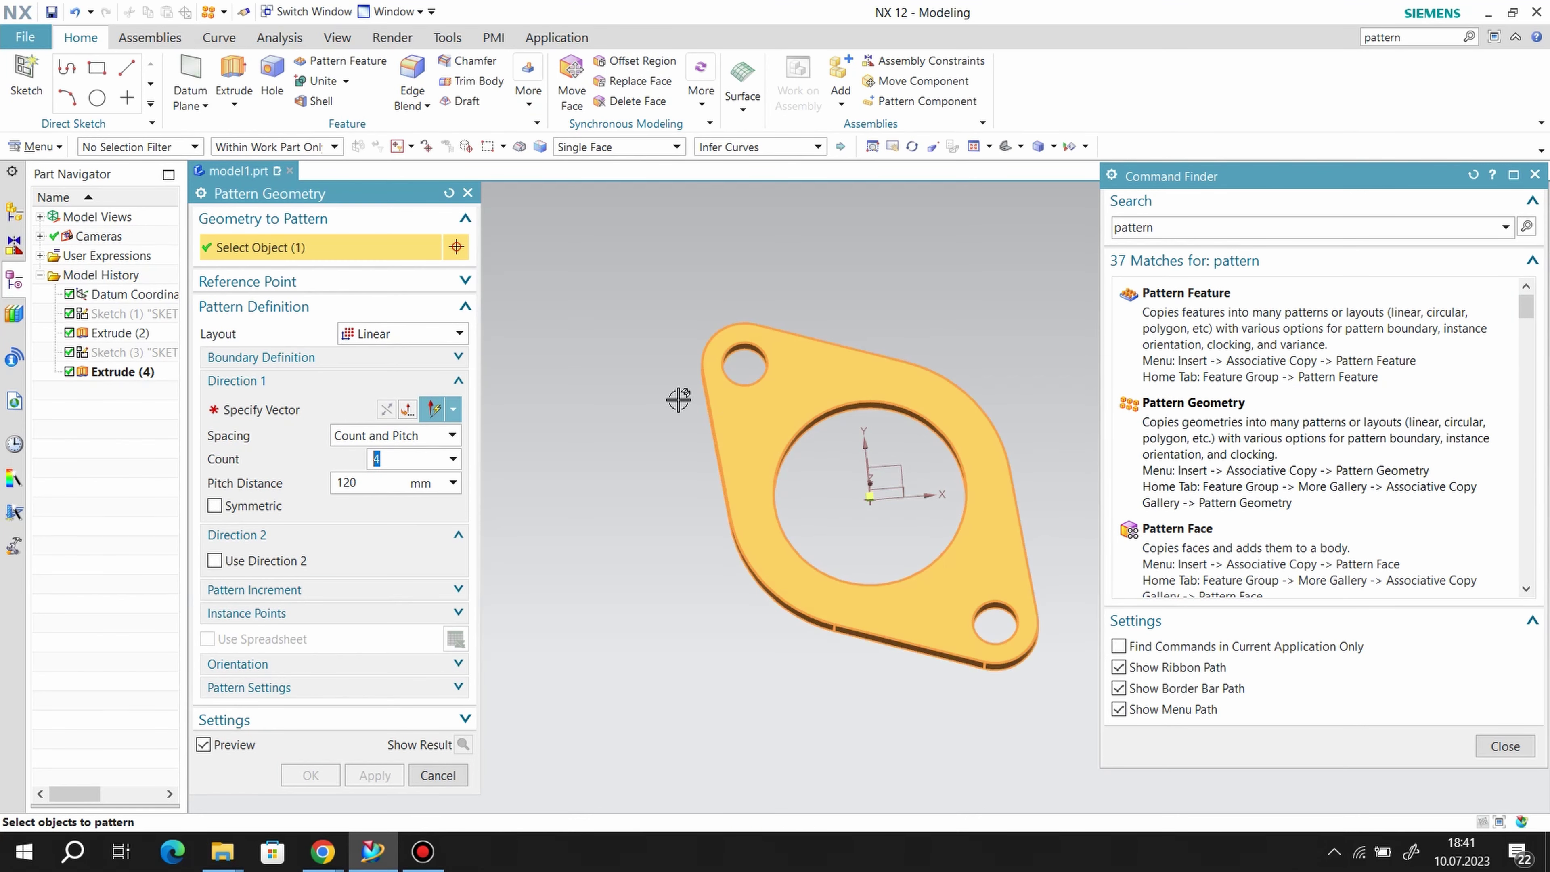
click(346, 417)
click(939, 496)
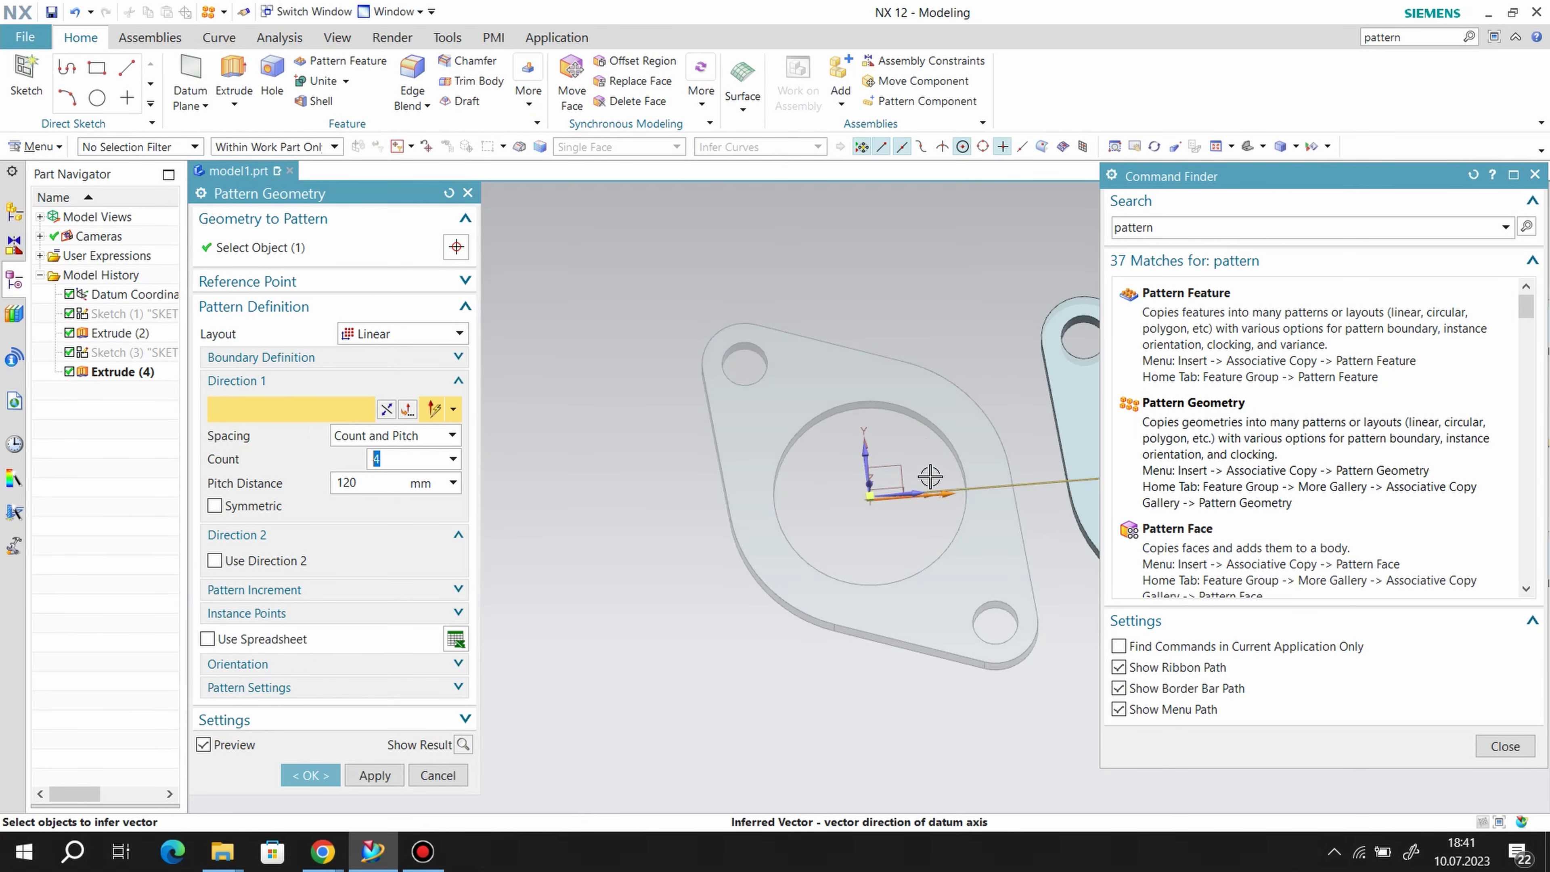
scroll(854, 465, down, 5)
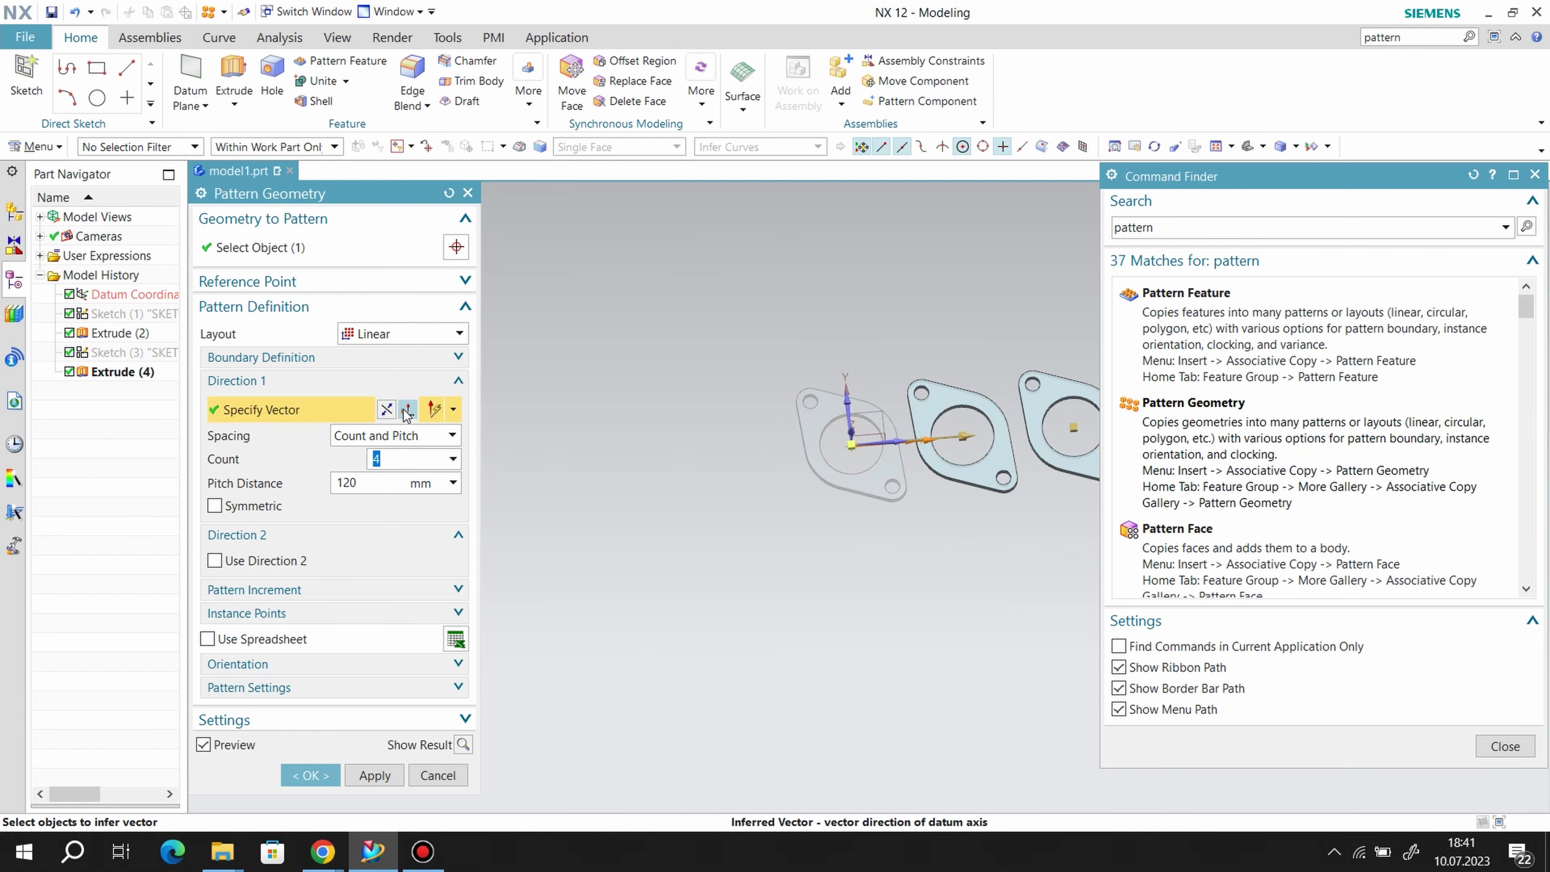
click(385, 410)
middle_drag(1022, 549, 891, 562)
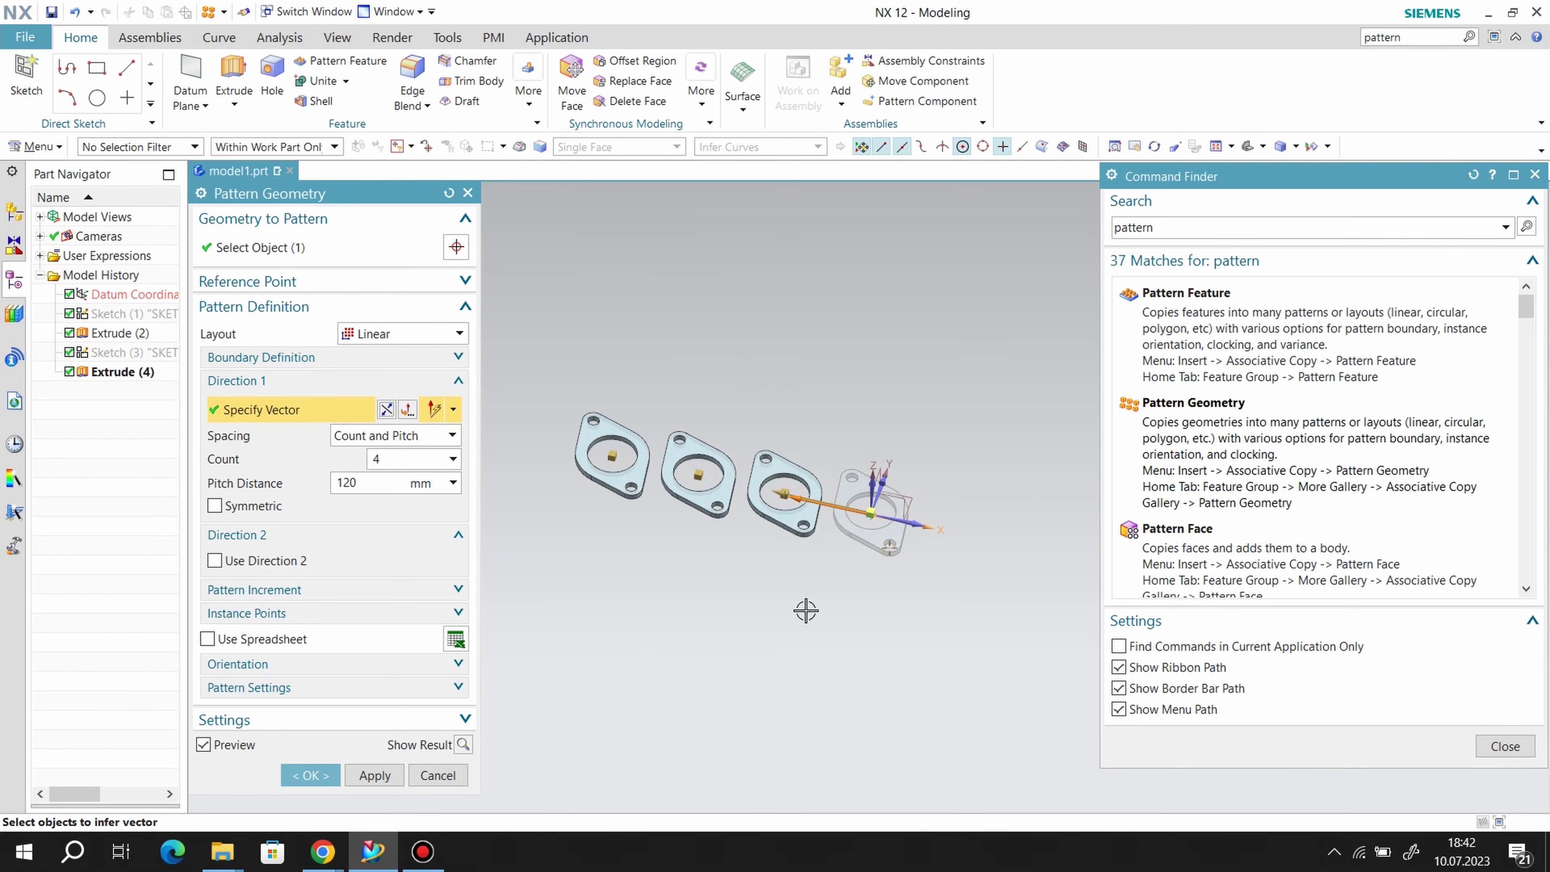
double_click(365, 480)
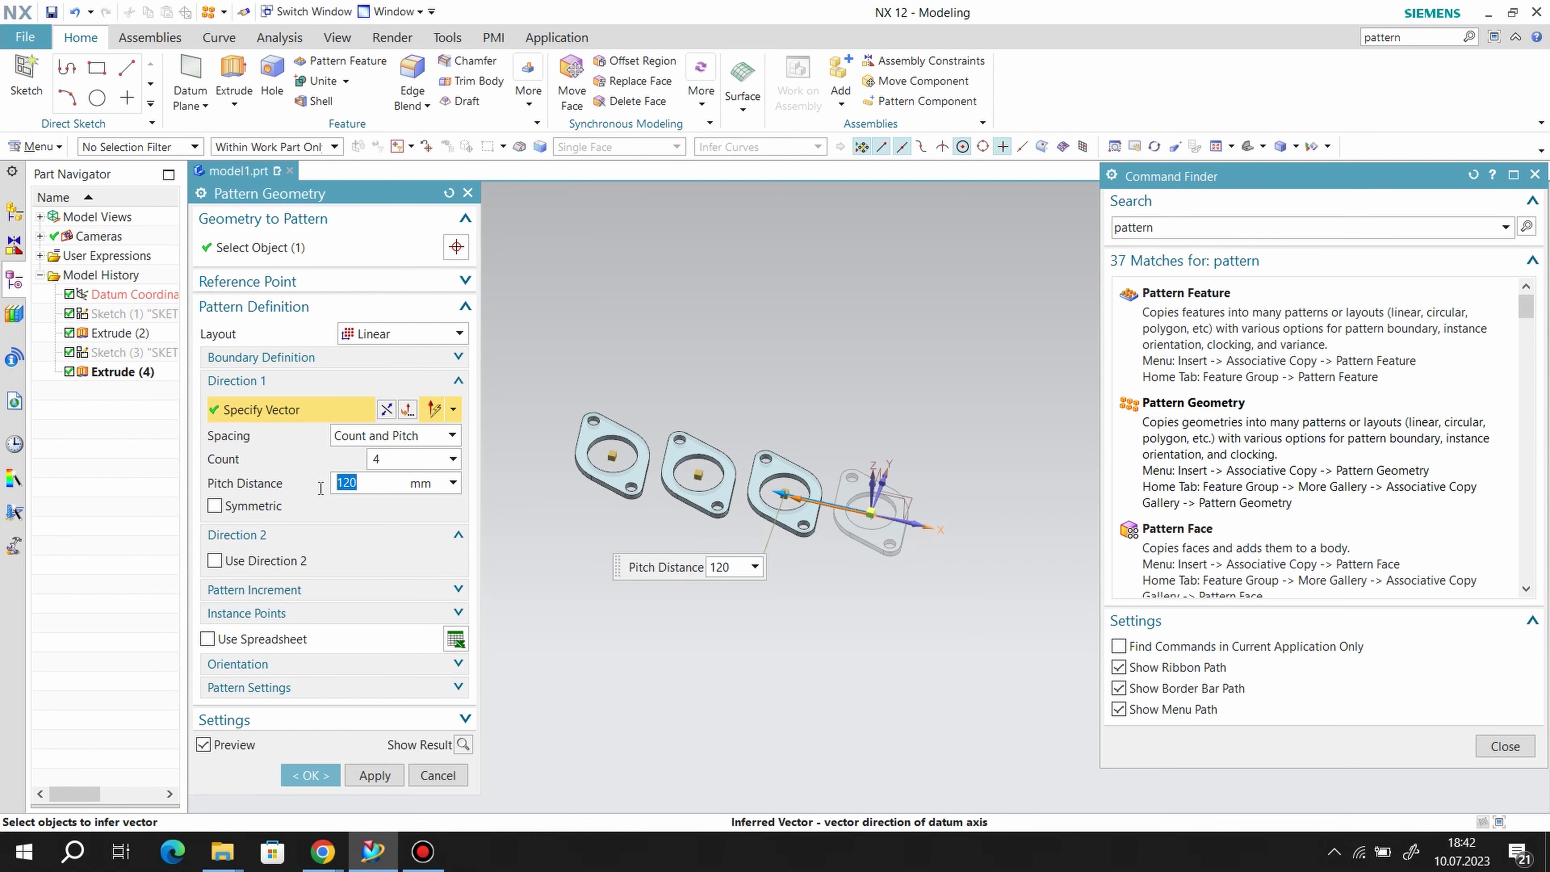
click(325, 782)
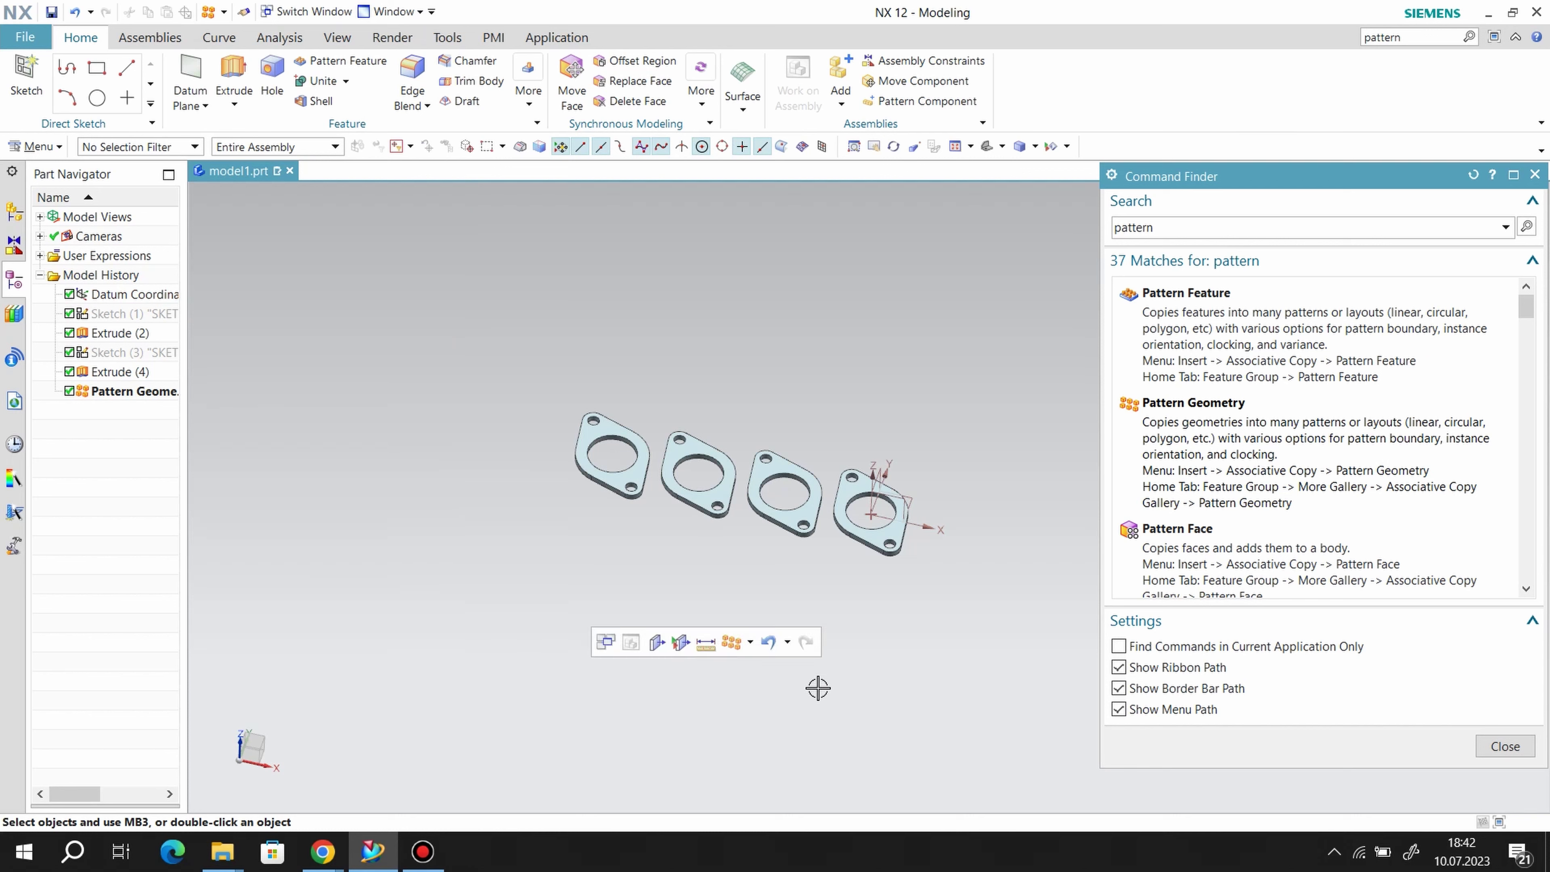
- Create a datum plane offset 171 mm from the XZ plane
mouse_move(941, 634)
middle_down()
mouse_move(920, 554)
mouse_move(895, 619)
mouse_move(891, 581)
middle_up()
scroll(891, 582, up, 2)
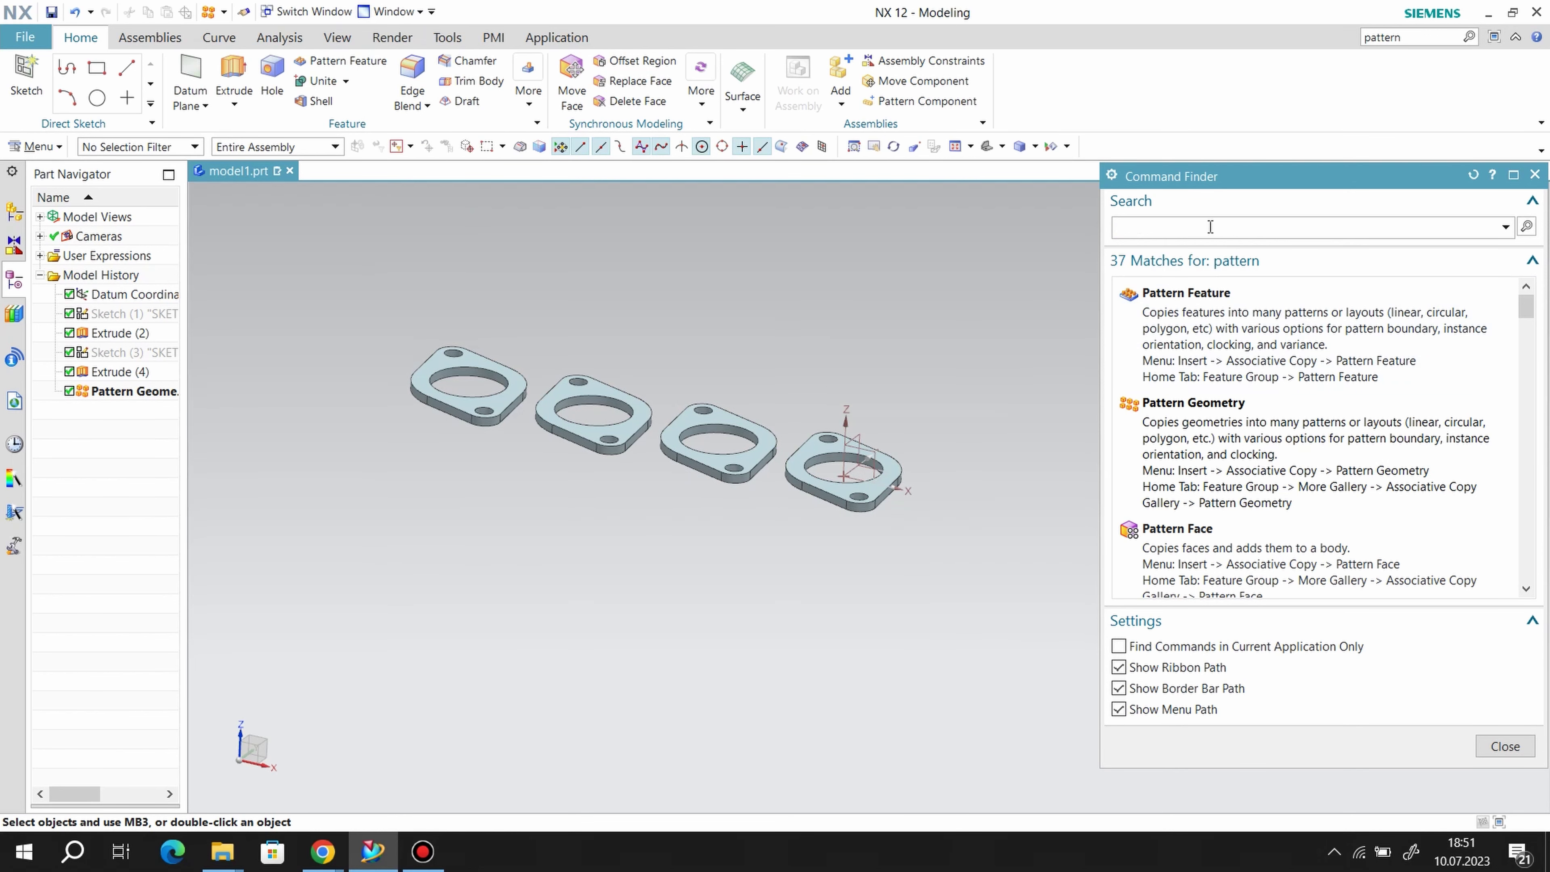
text(pla)
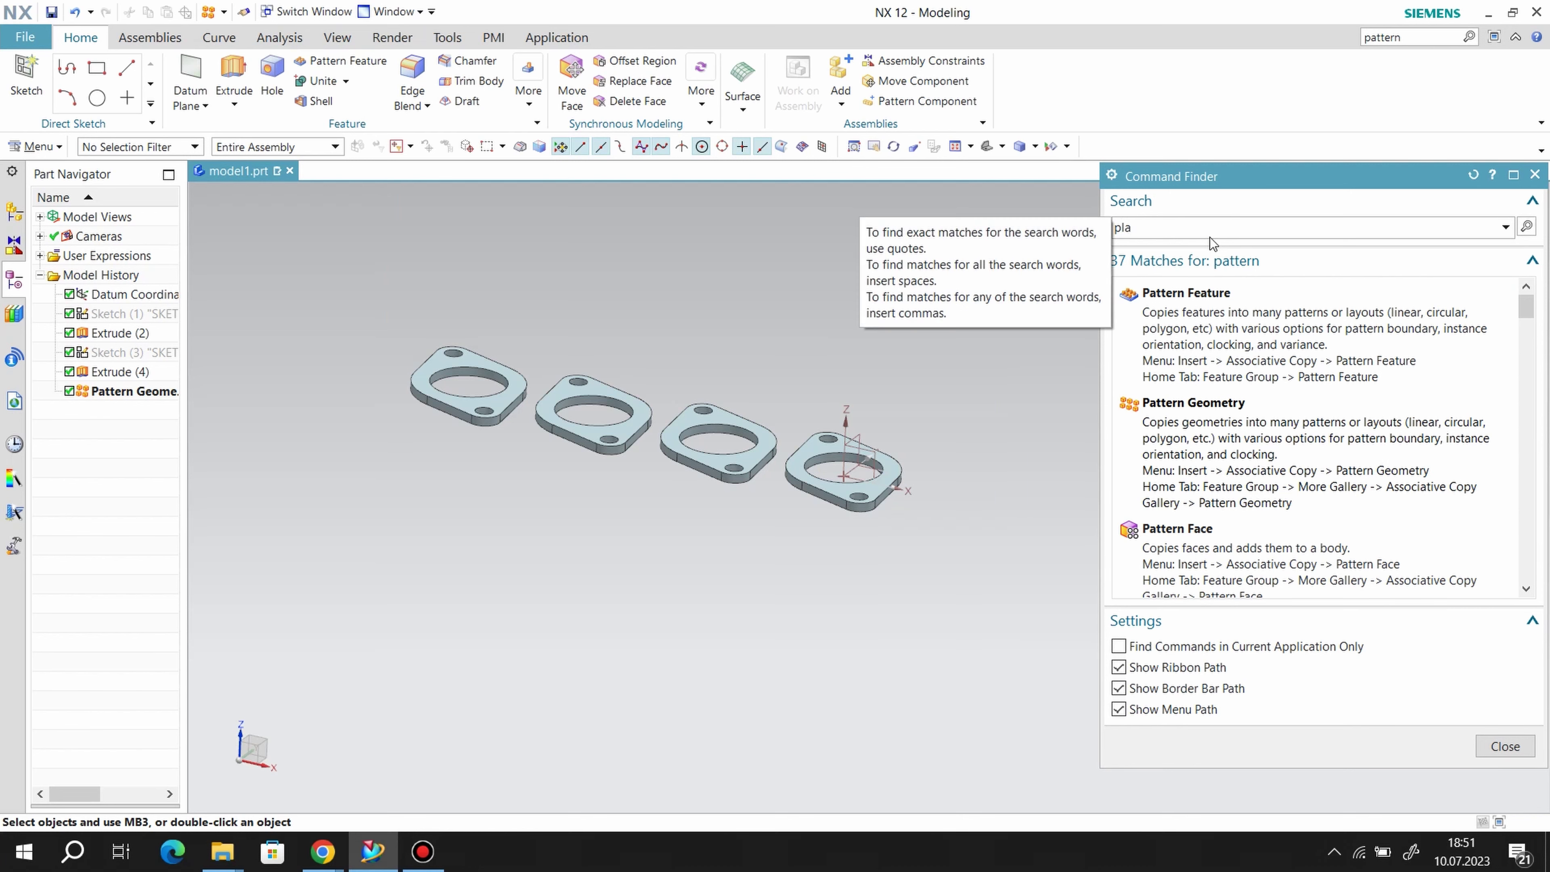
text(ne)
key(Return)
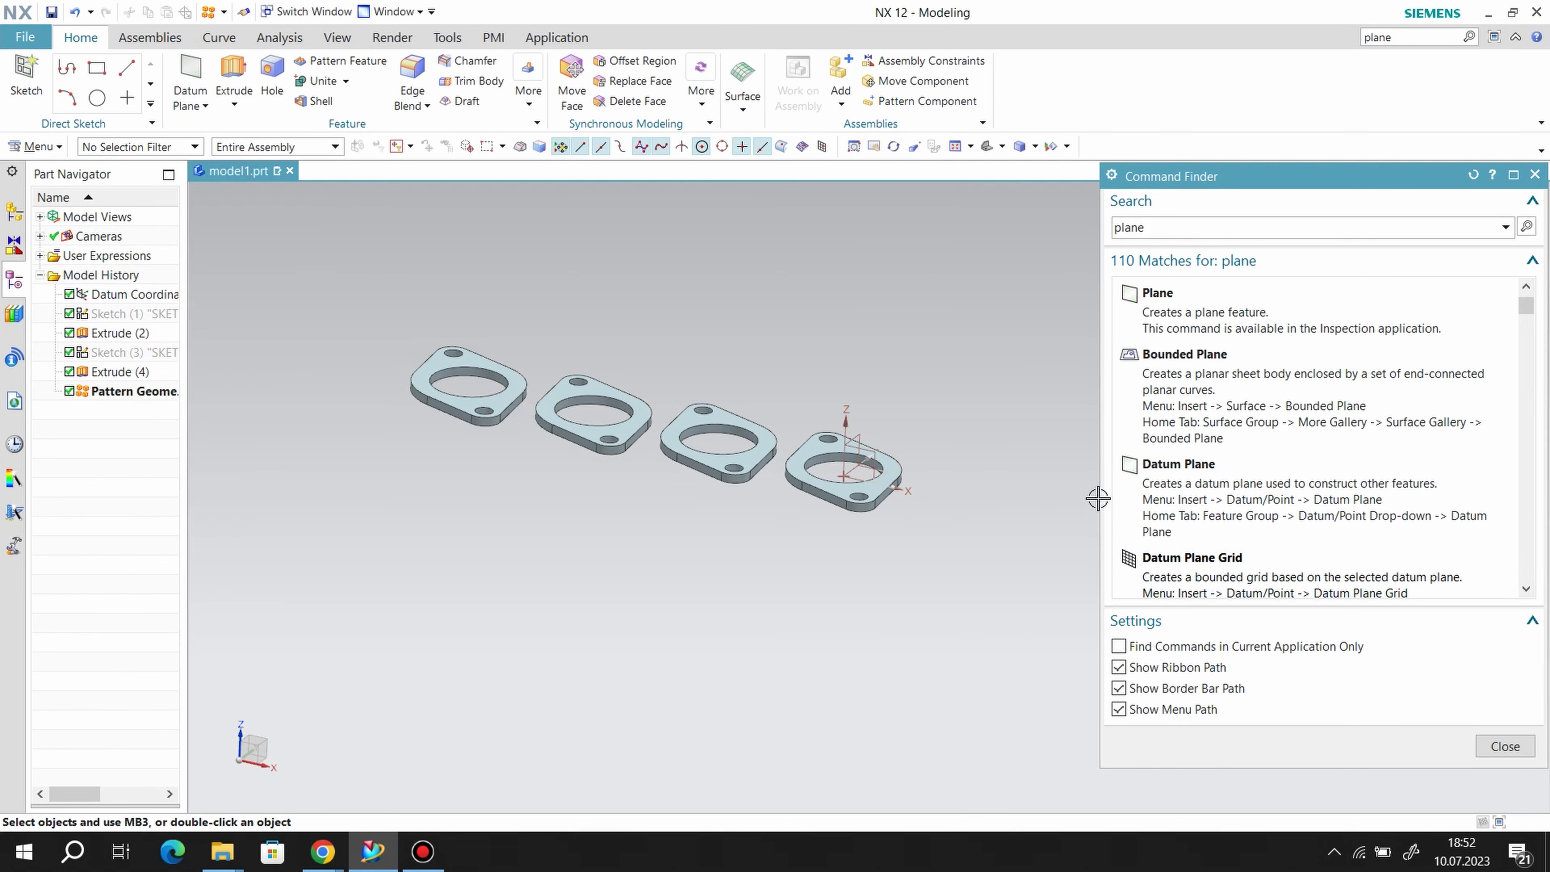
click(869, 467)
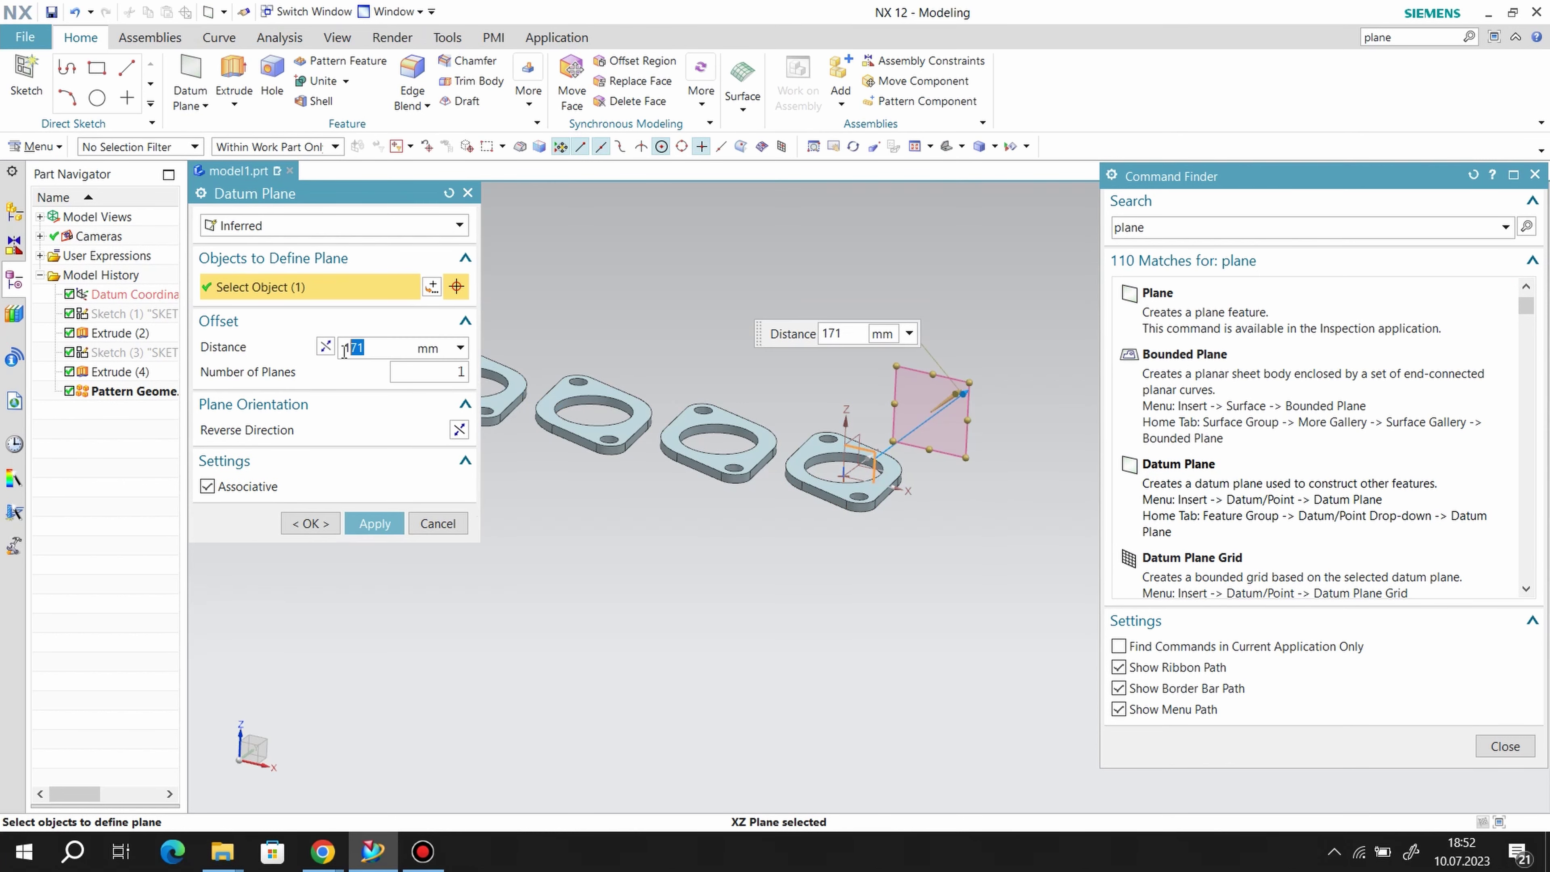
click(374, 524)
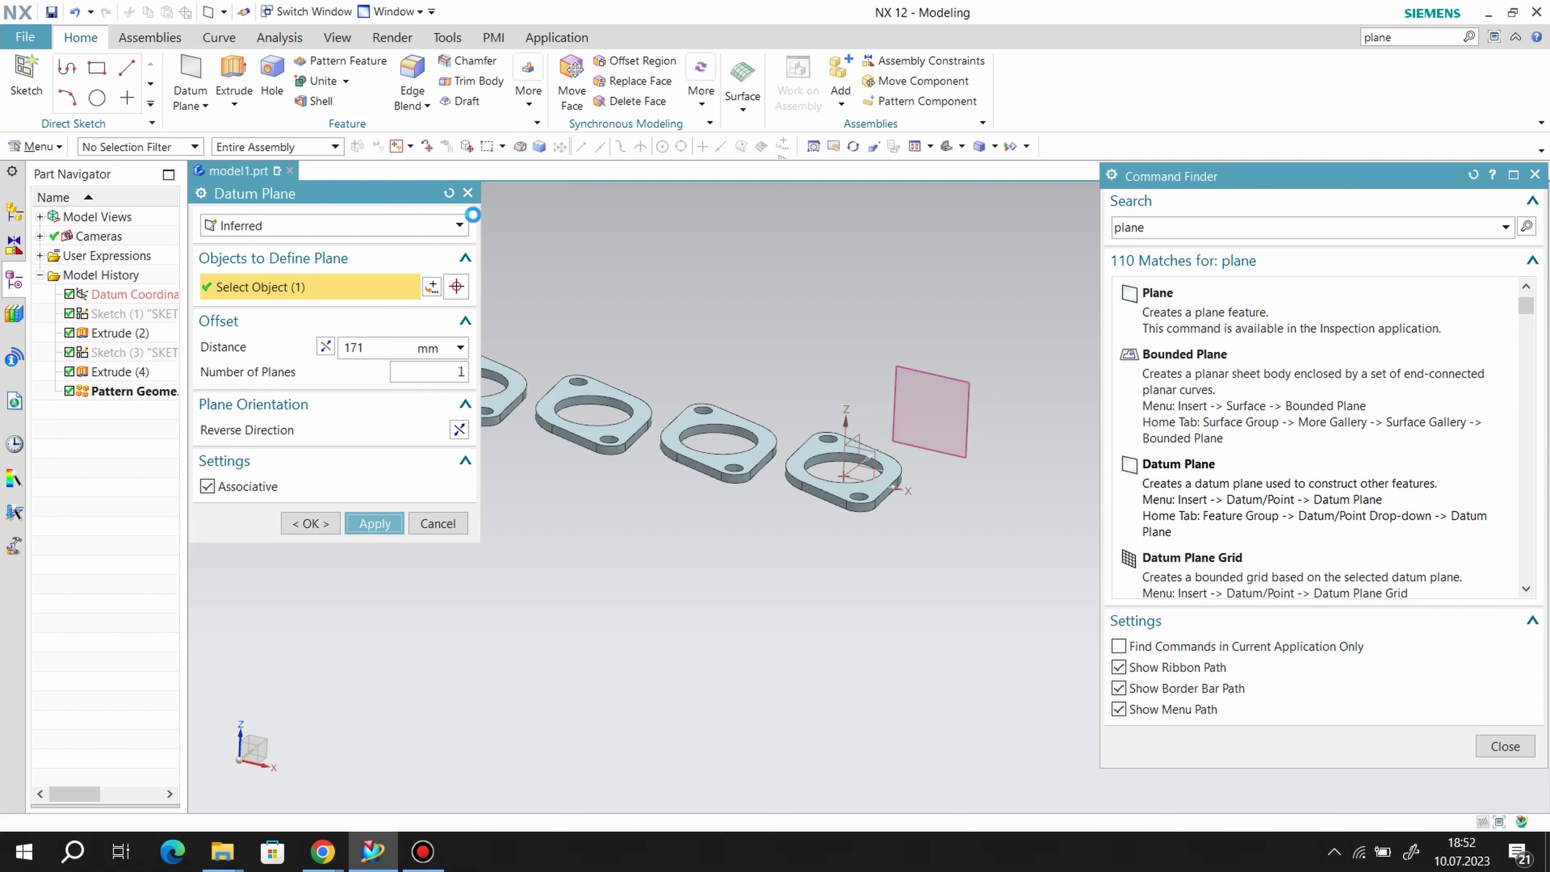
click(468, 194)
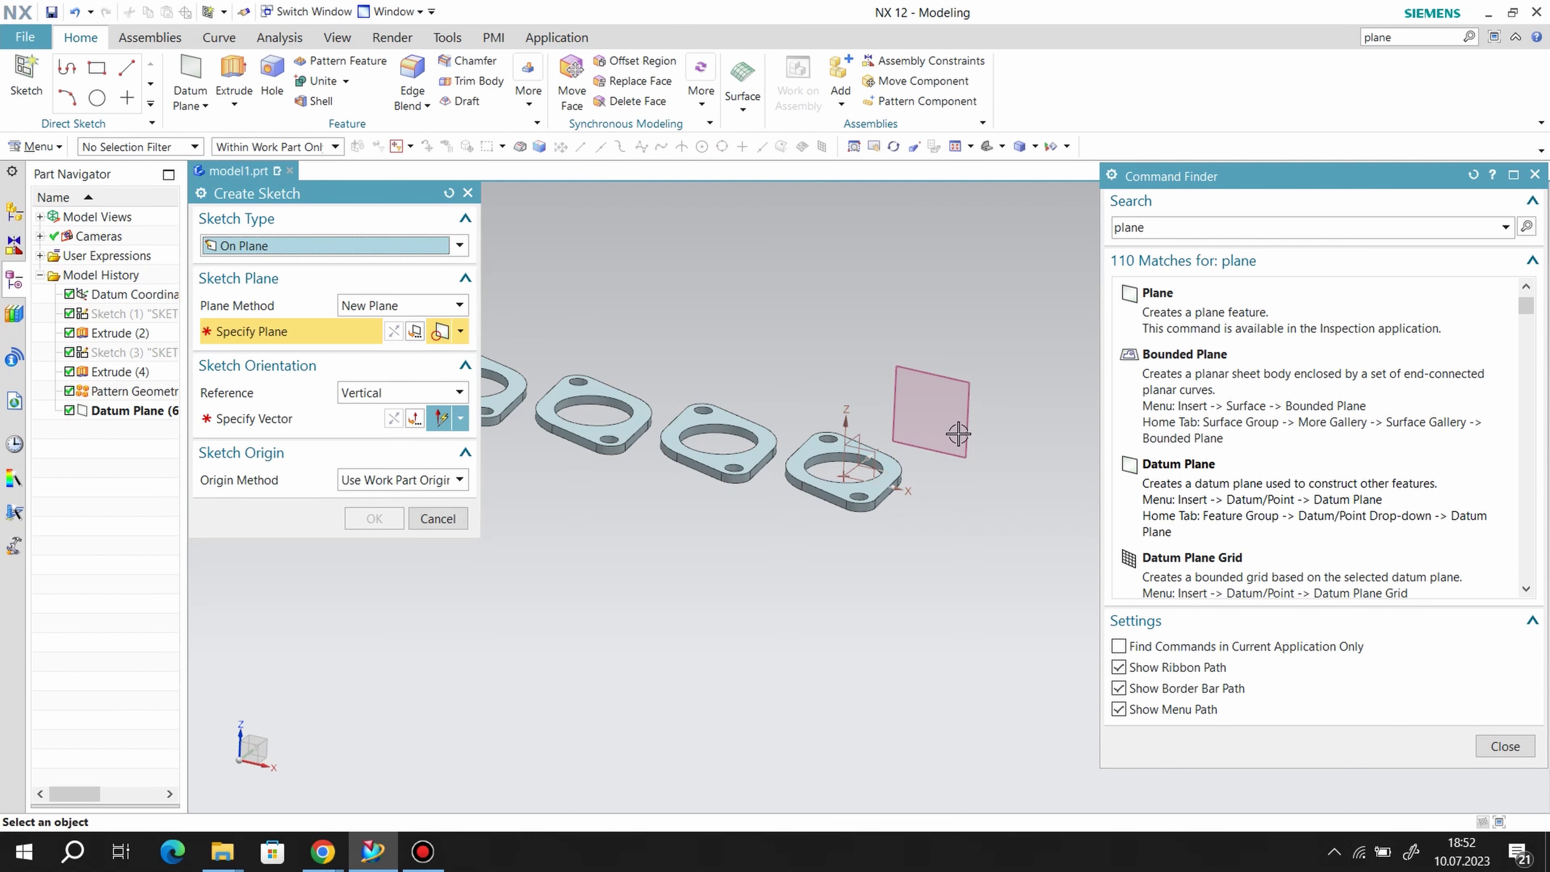
- Start a new sketch on that datum plane with a Z-axis reference
click(892, 398)
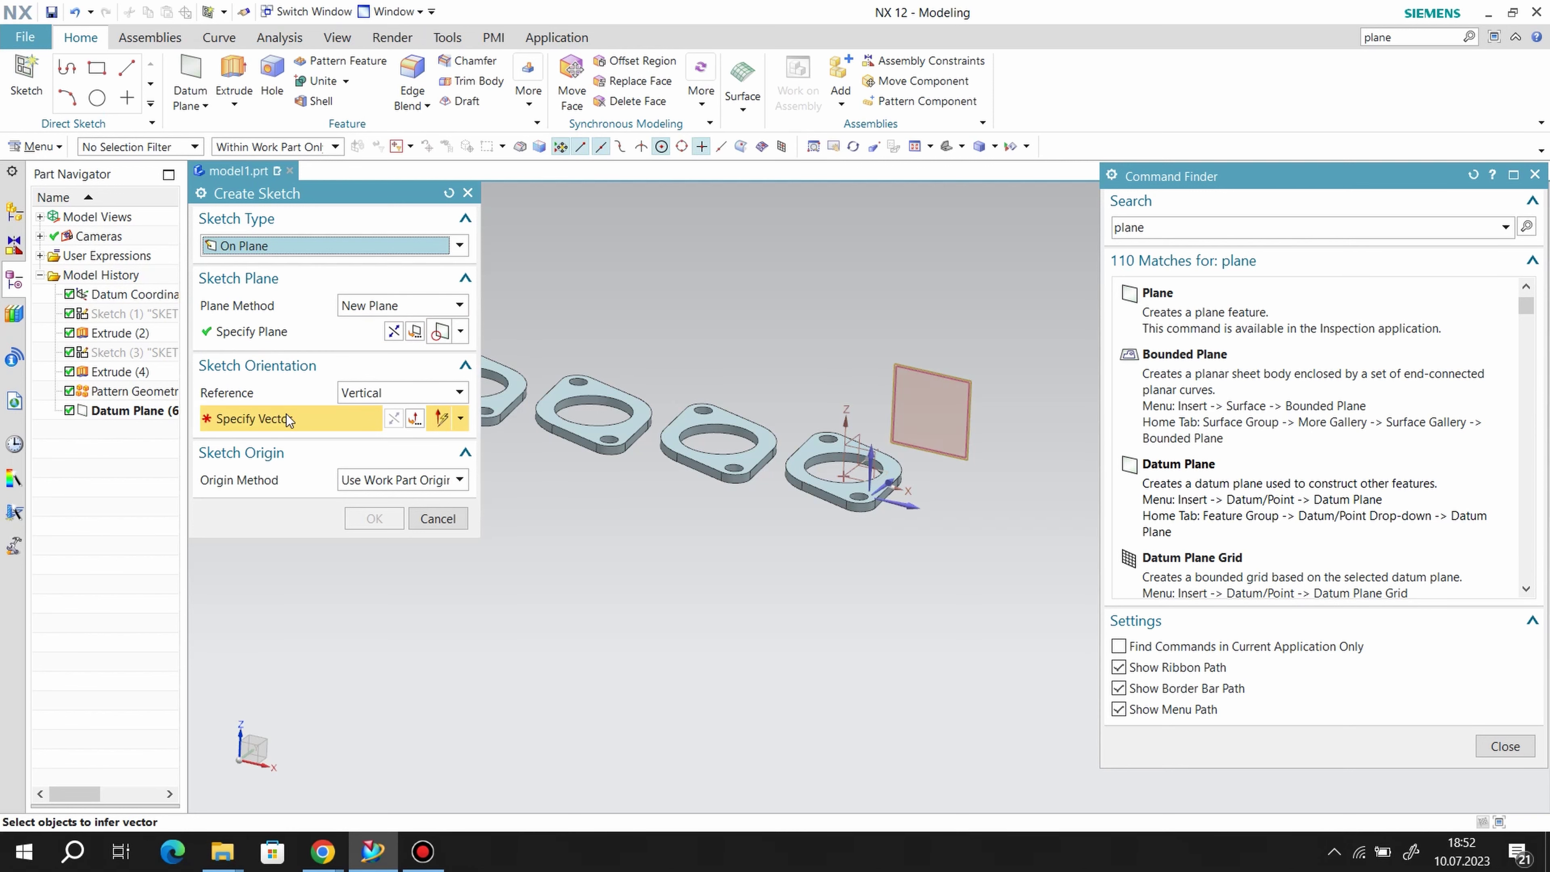
click(878, 453)
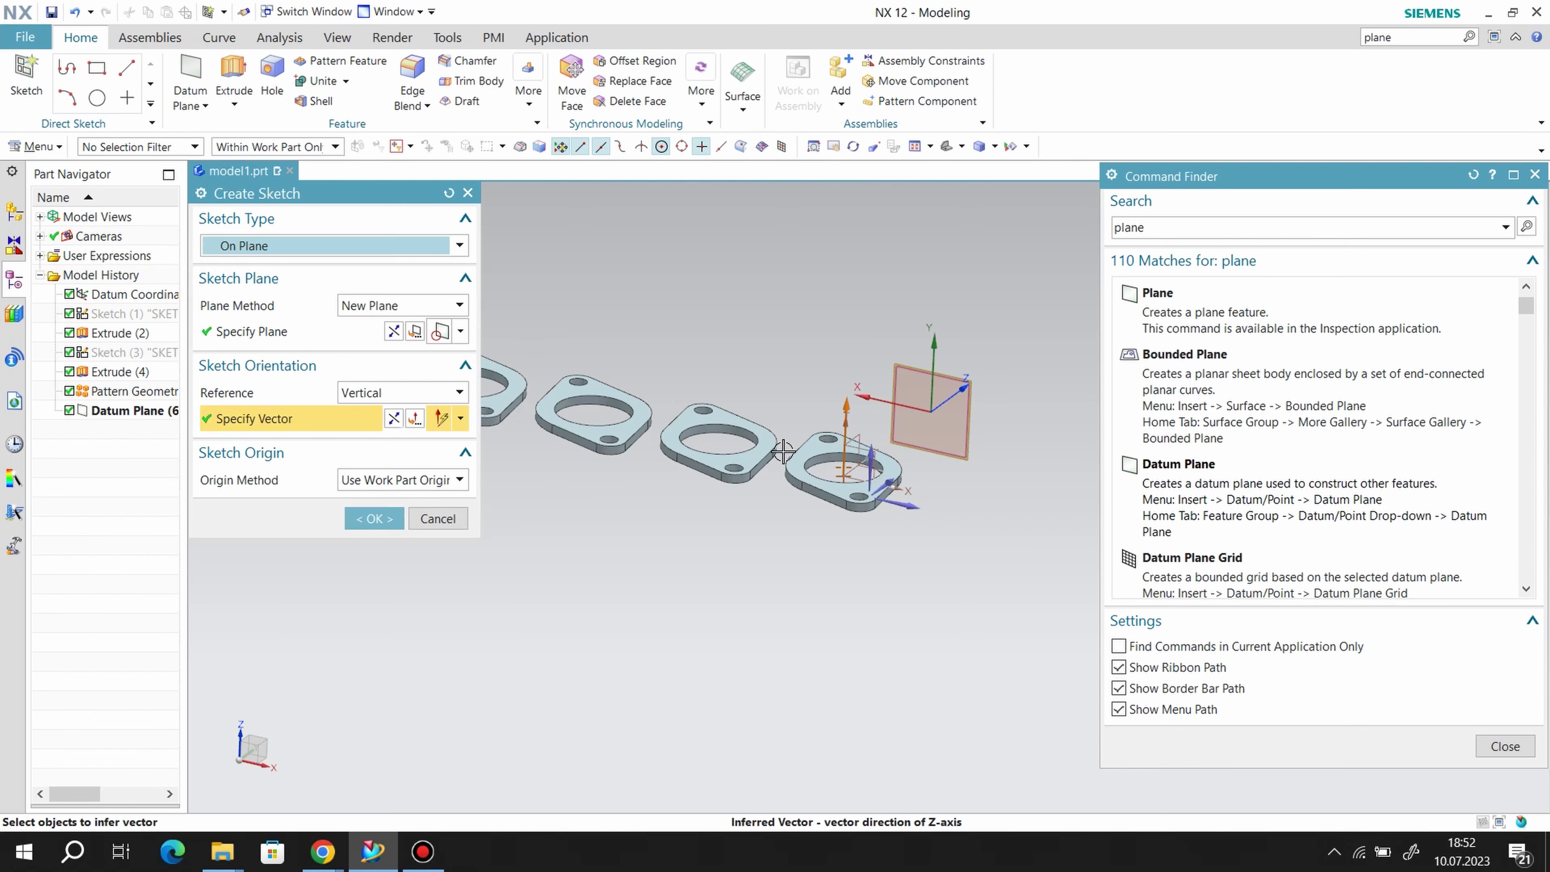
click(375, 520)
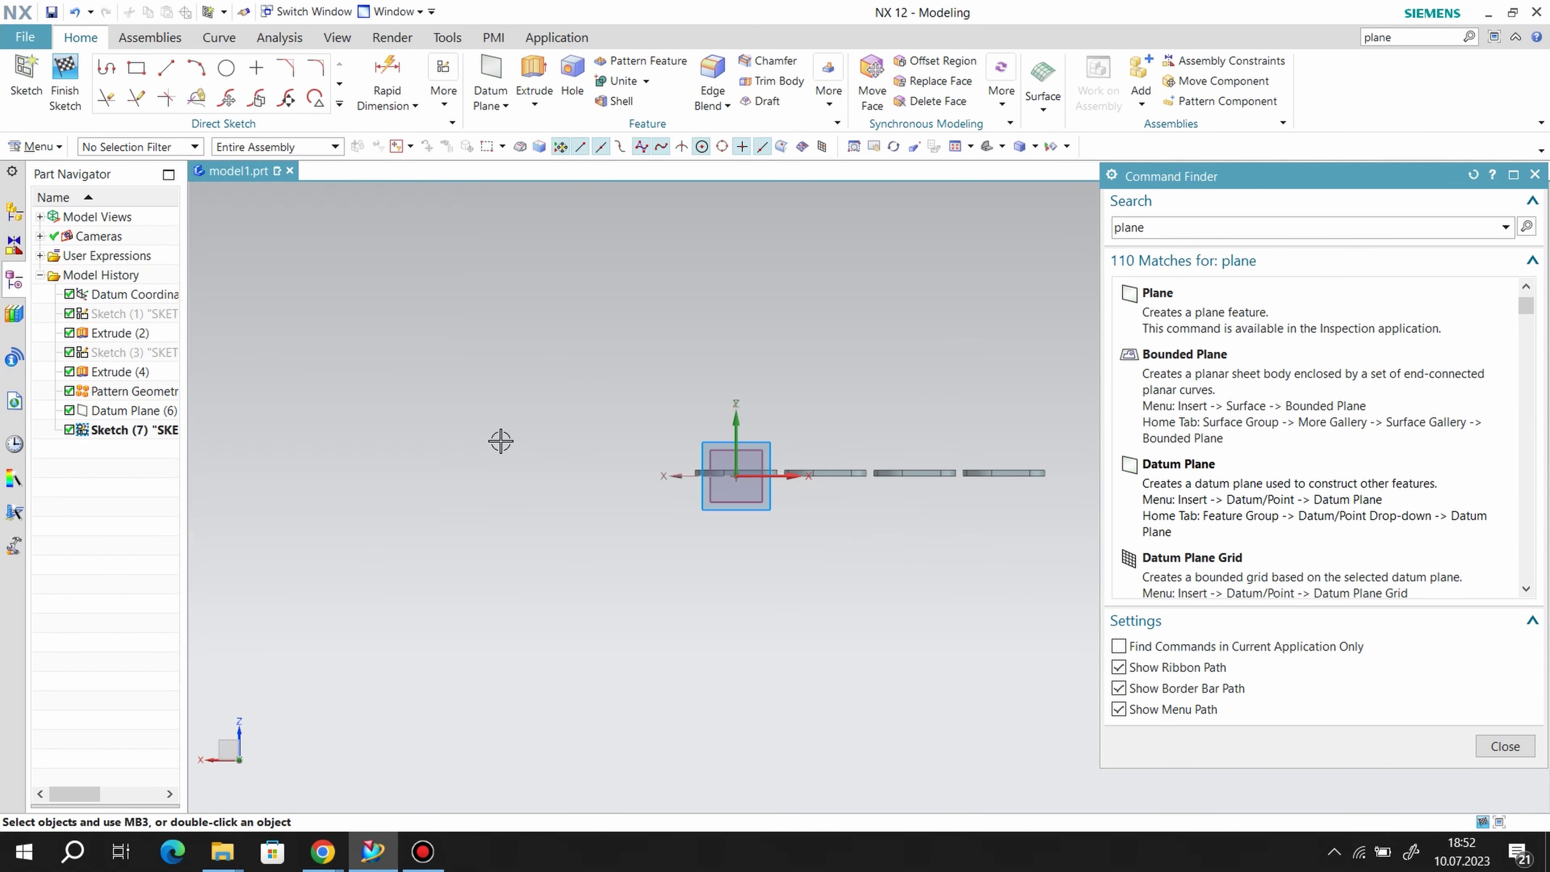
- Draw a sketch line from the middle flange's bore centre to the right hole's centre
scroll(915, 489, up, 5)
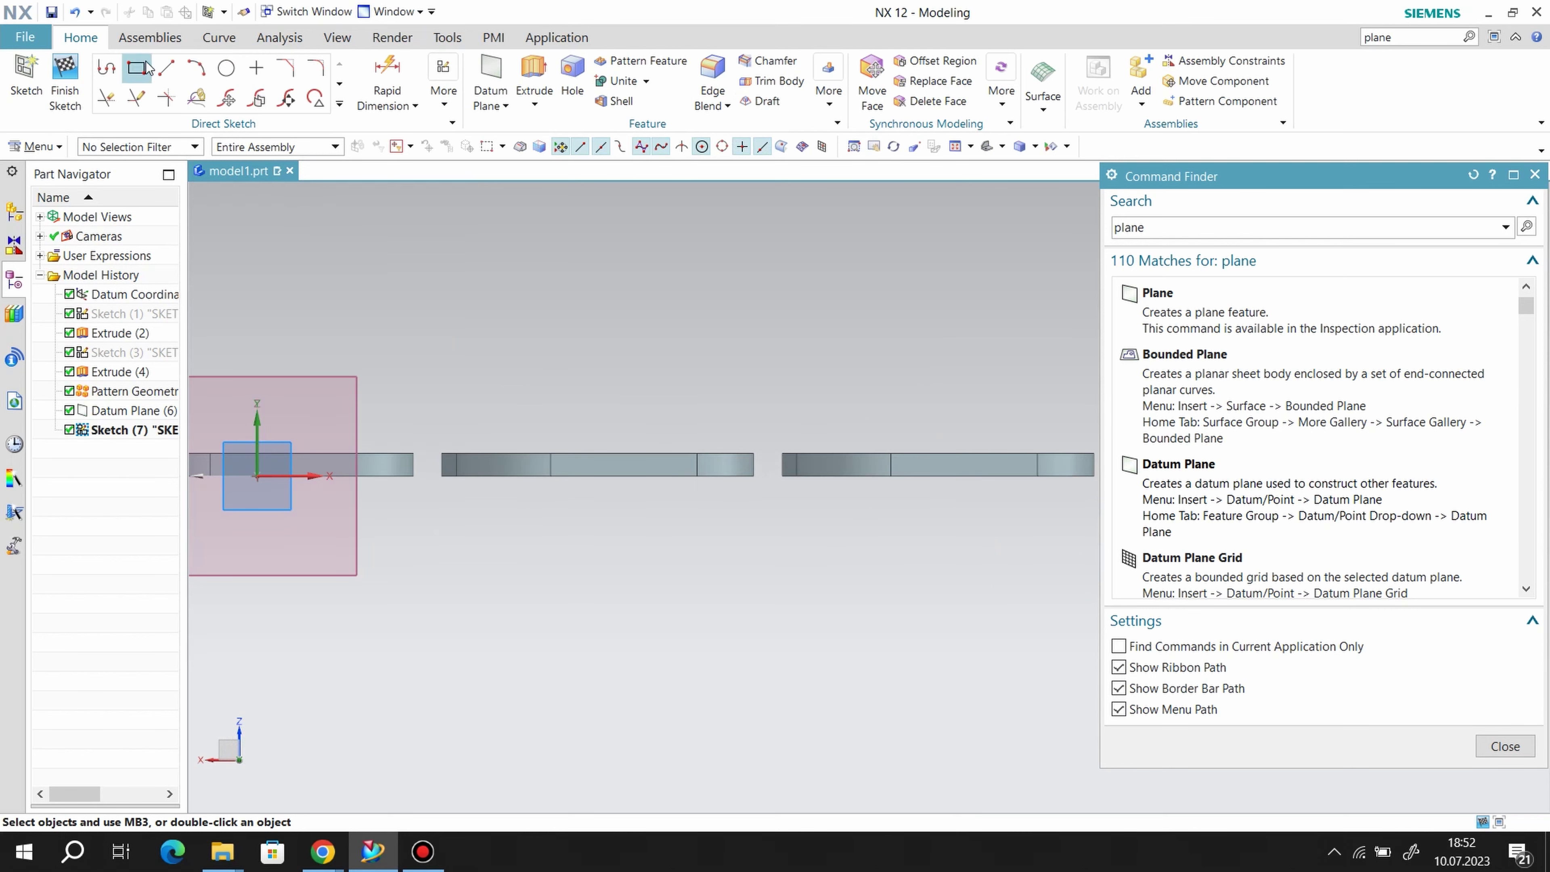
middle_drag(779, 509, 775, 537)
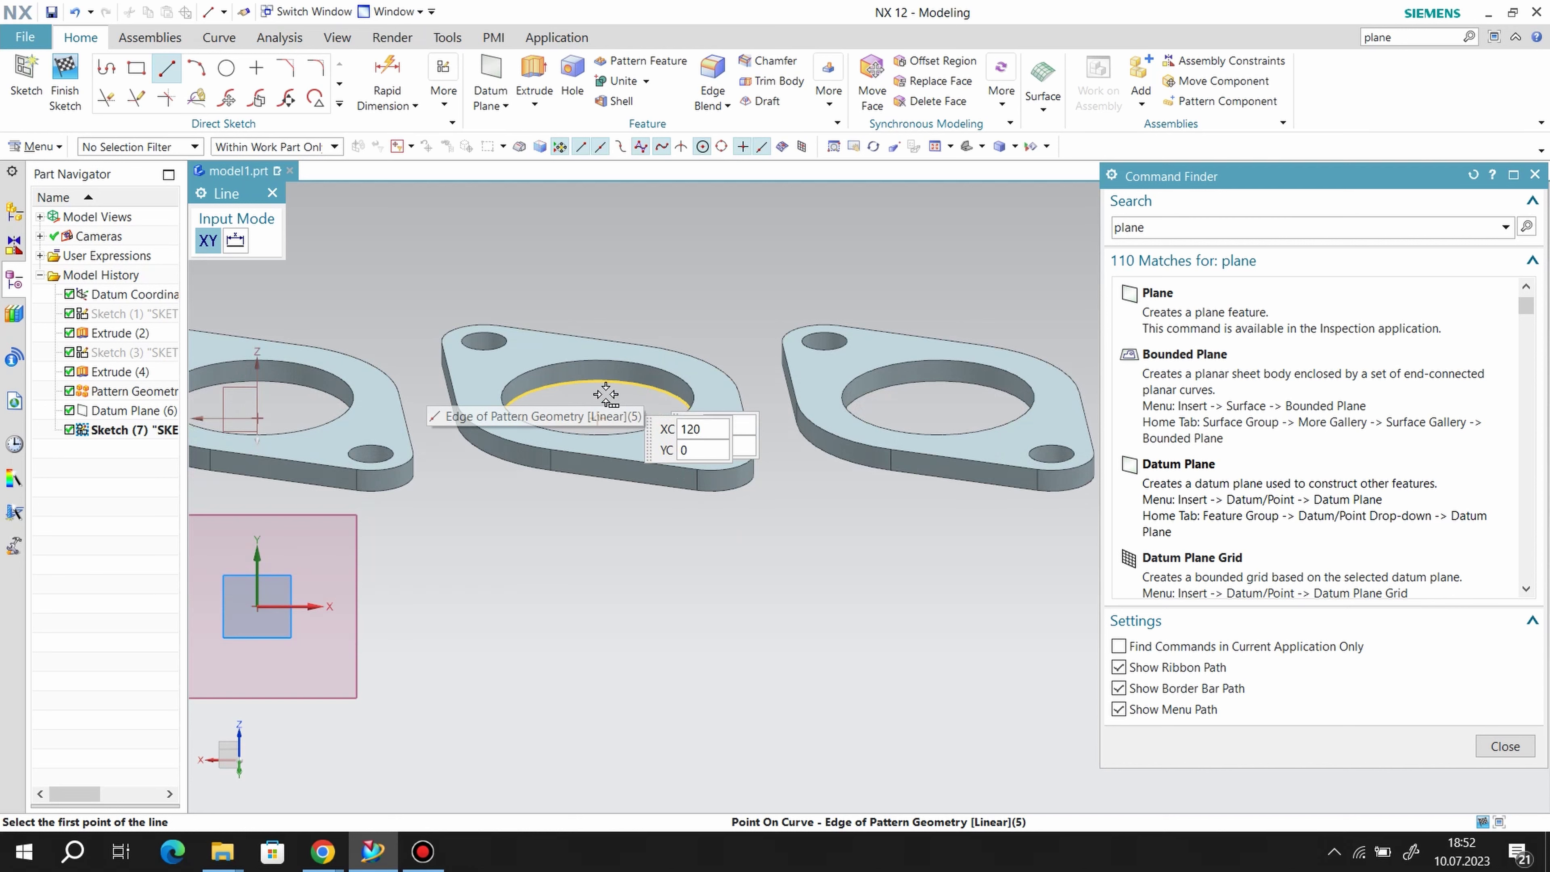
click(598, 418)
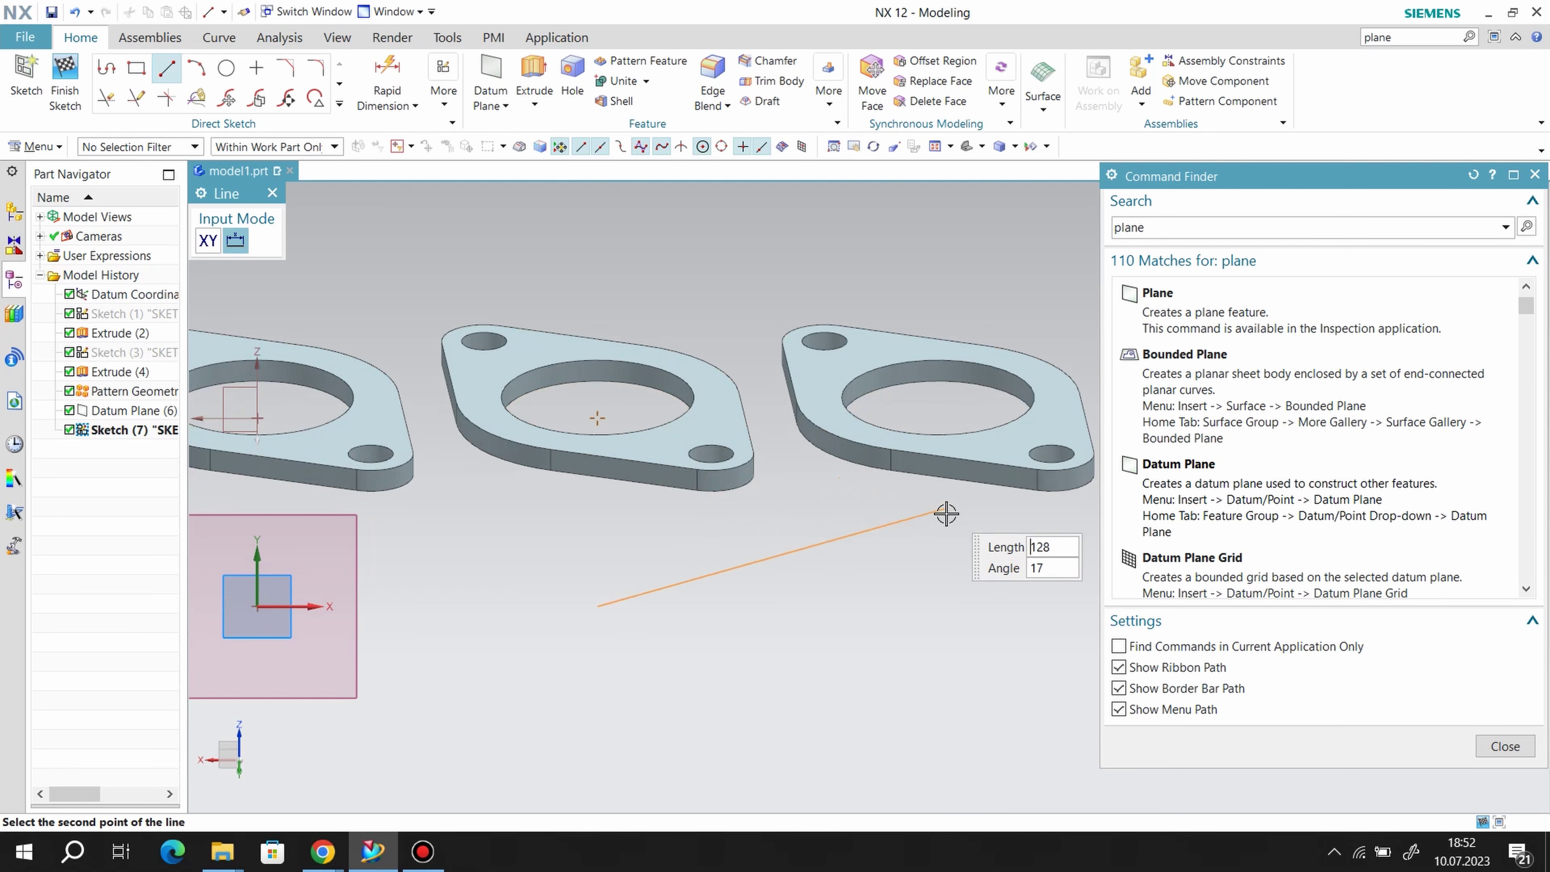
click(940, 420)
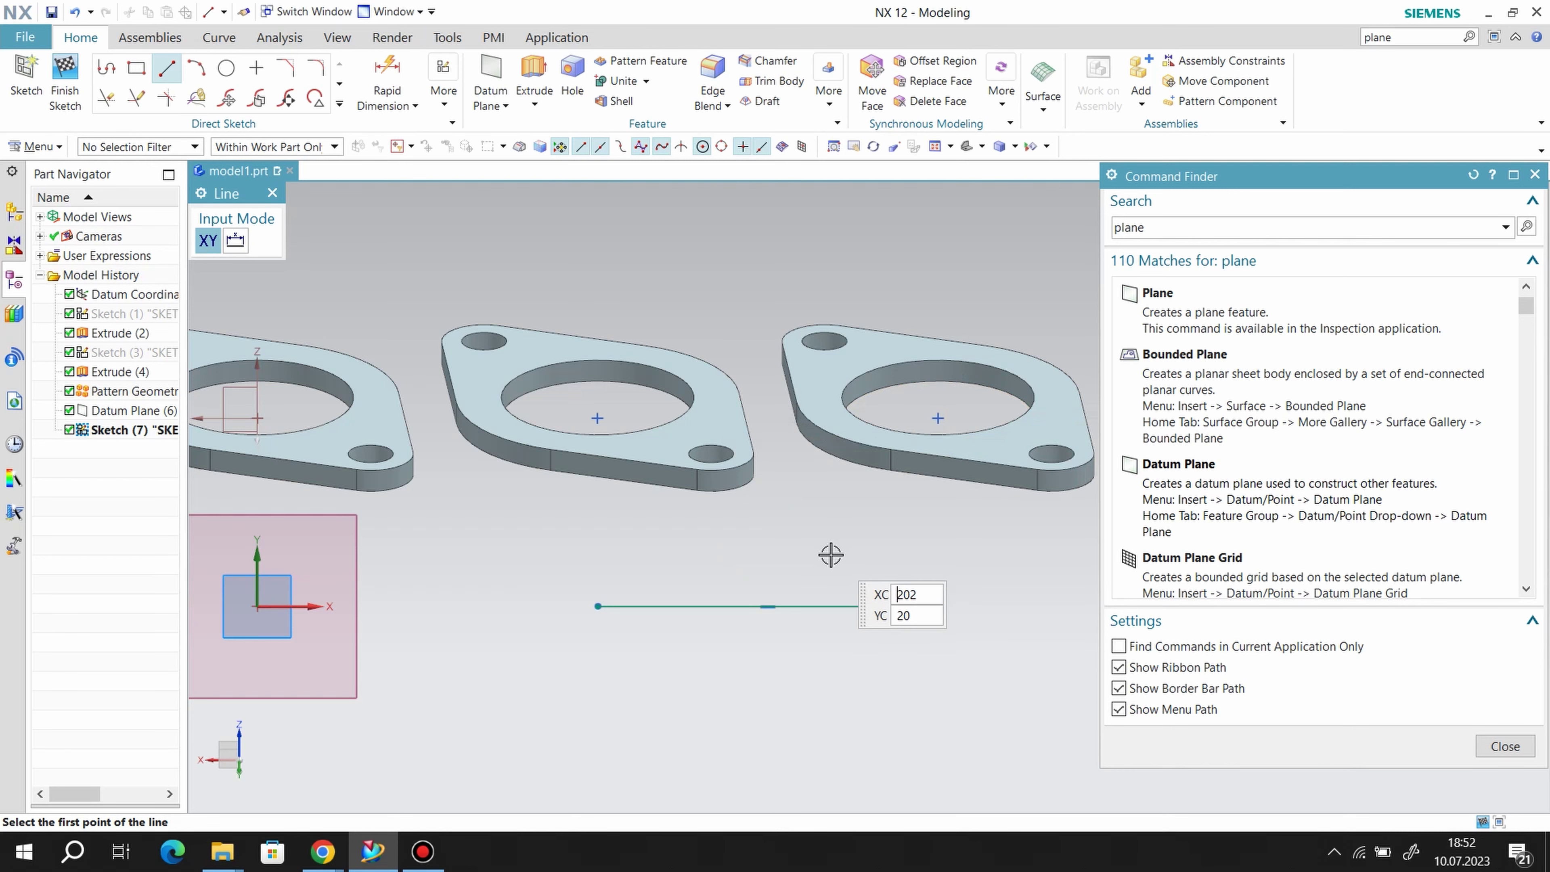
middle_drag(818, 554, 824, 524)
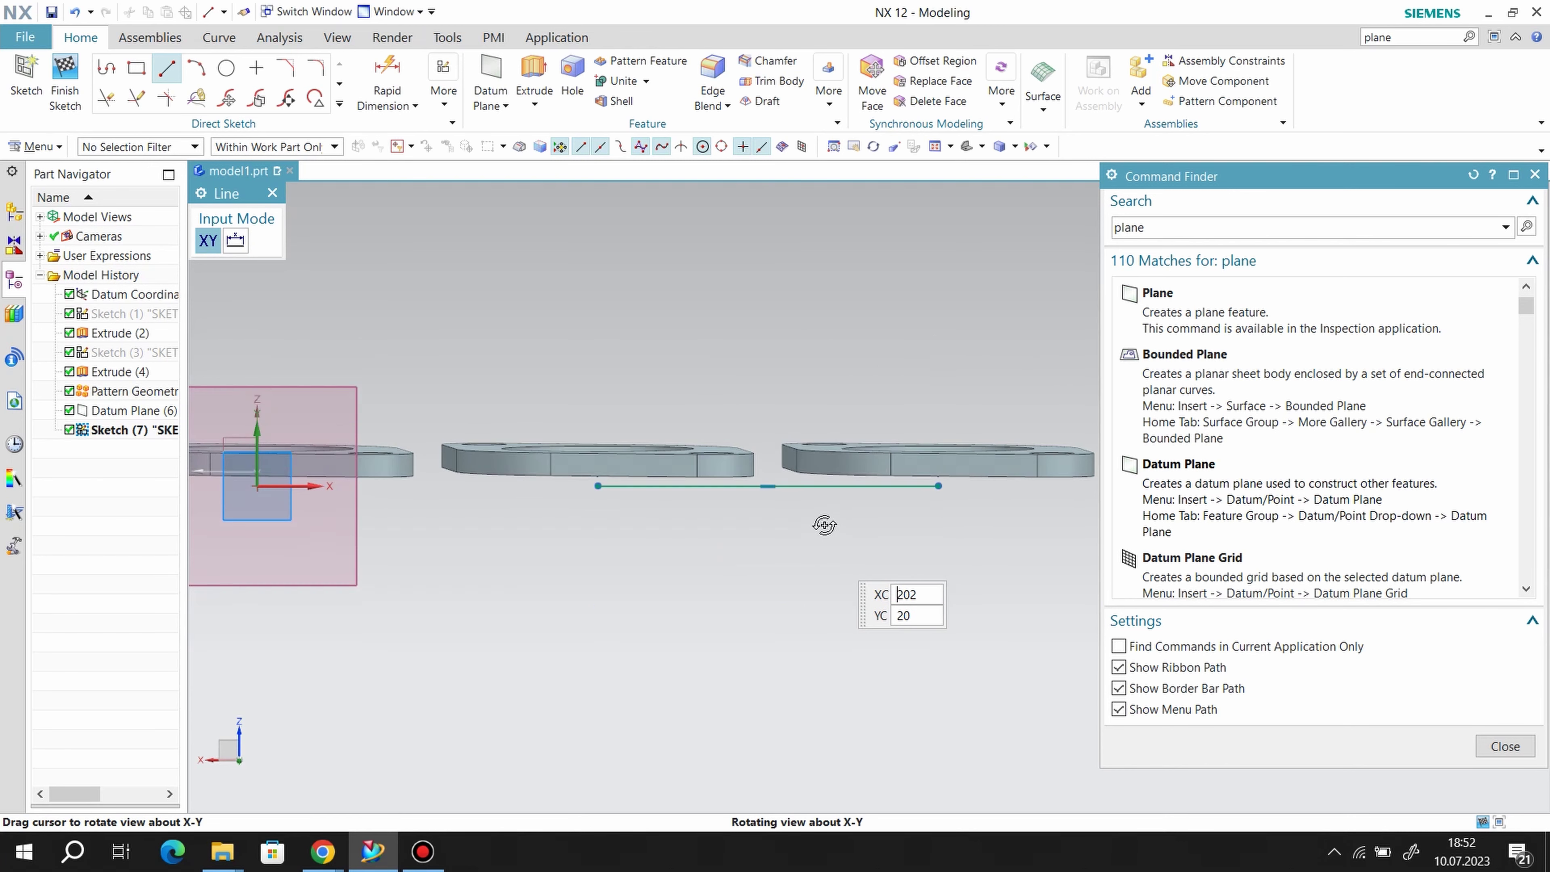
right_click(737, 381)
click(774, 435)
- Draw a vertical line rising from the horizontal line's midpoint
click(166, 67)
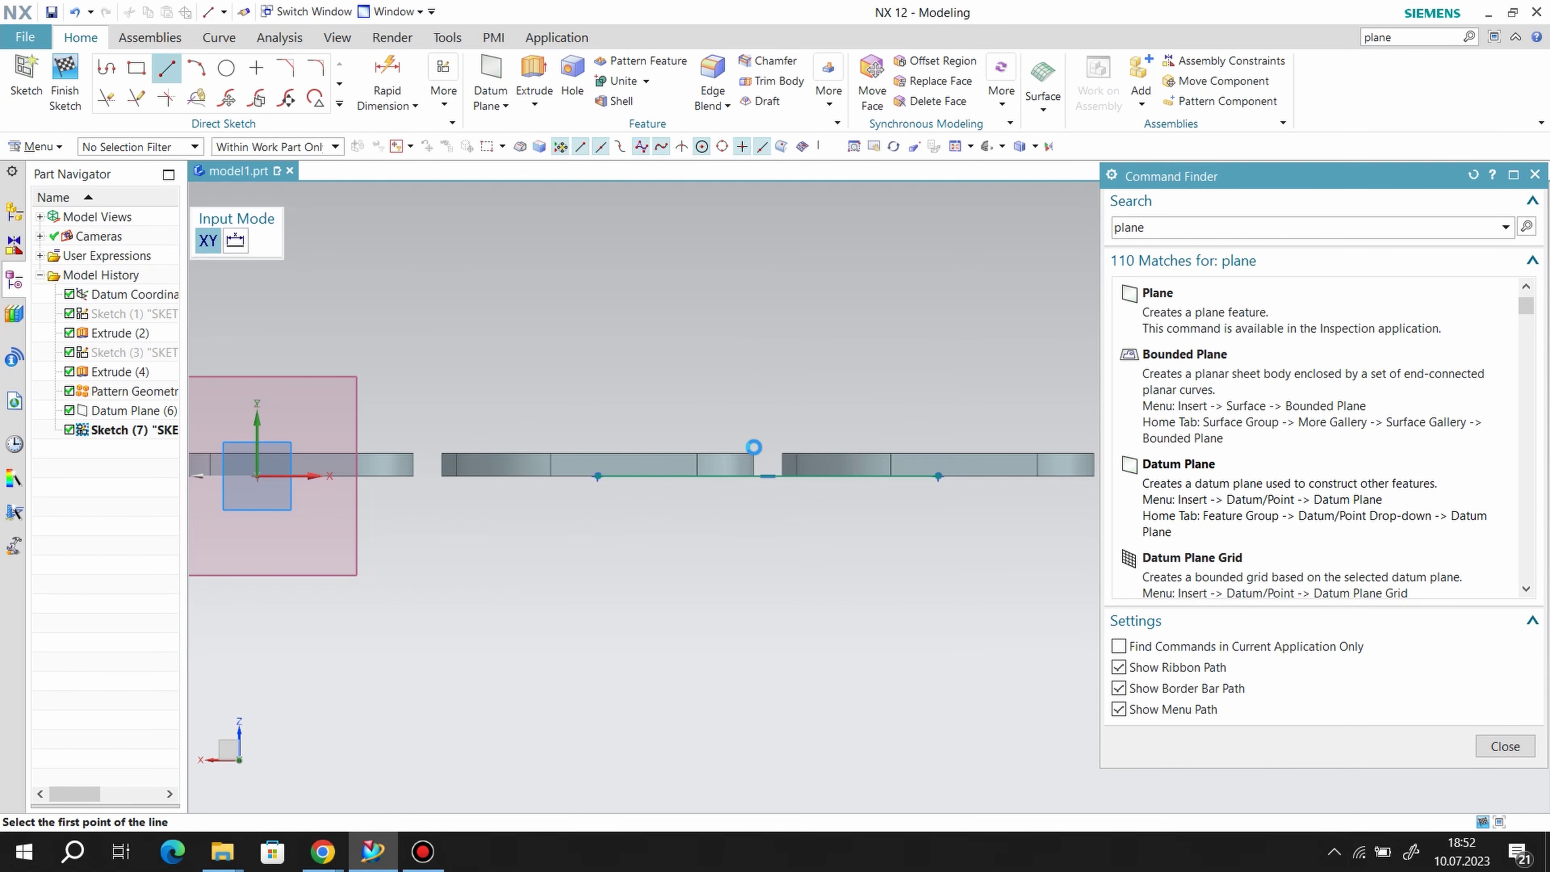
click(767, 477)
click(762, 244)
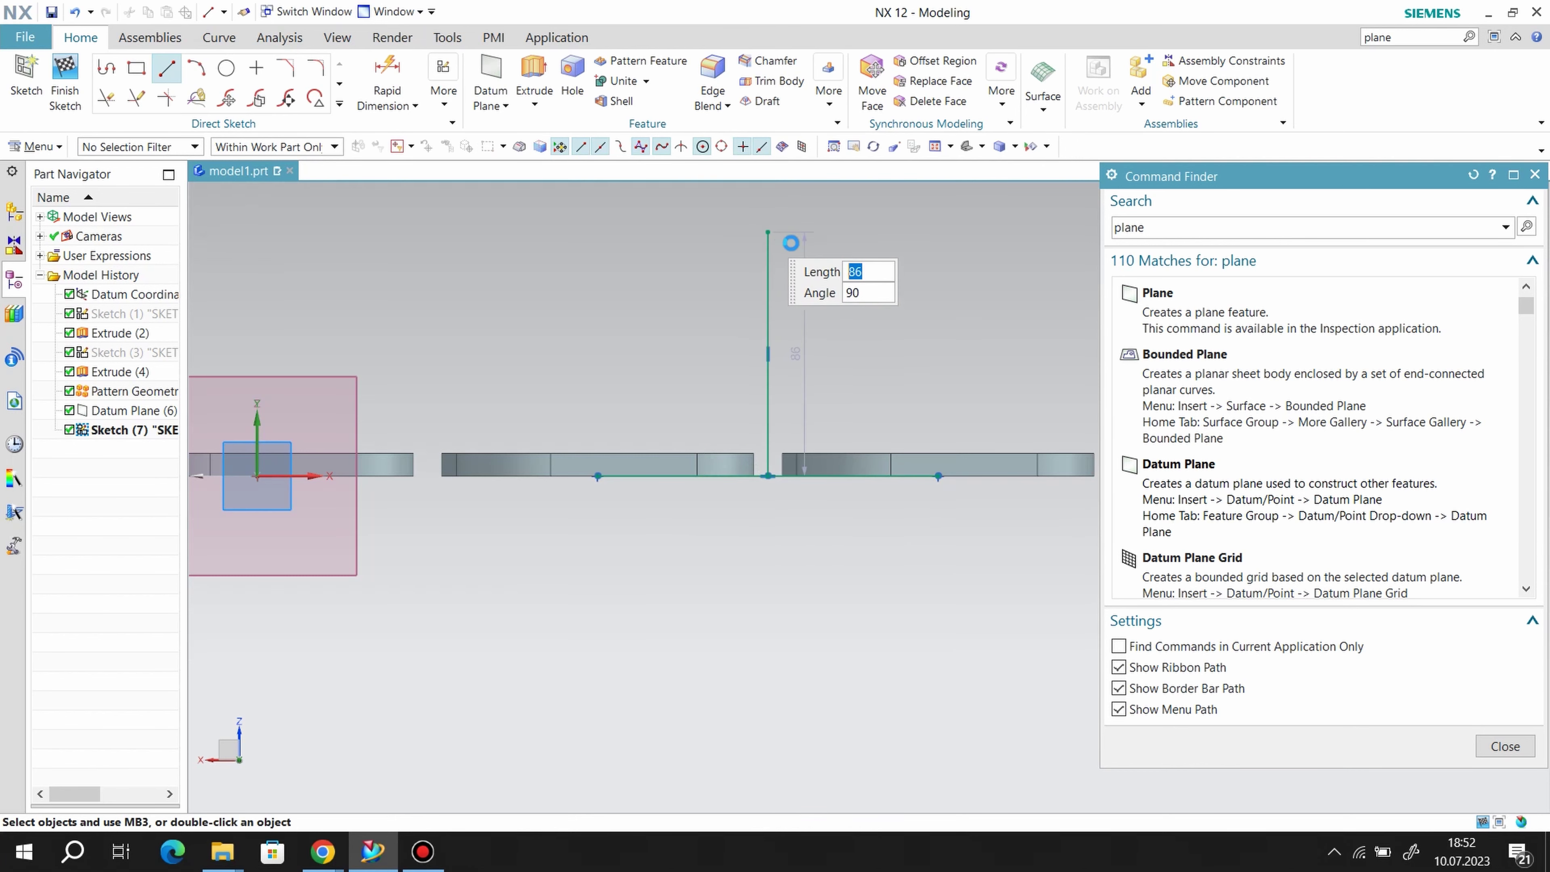
right_click(837, 287)
click(862, 328)
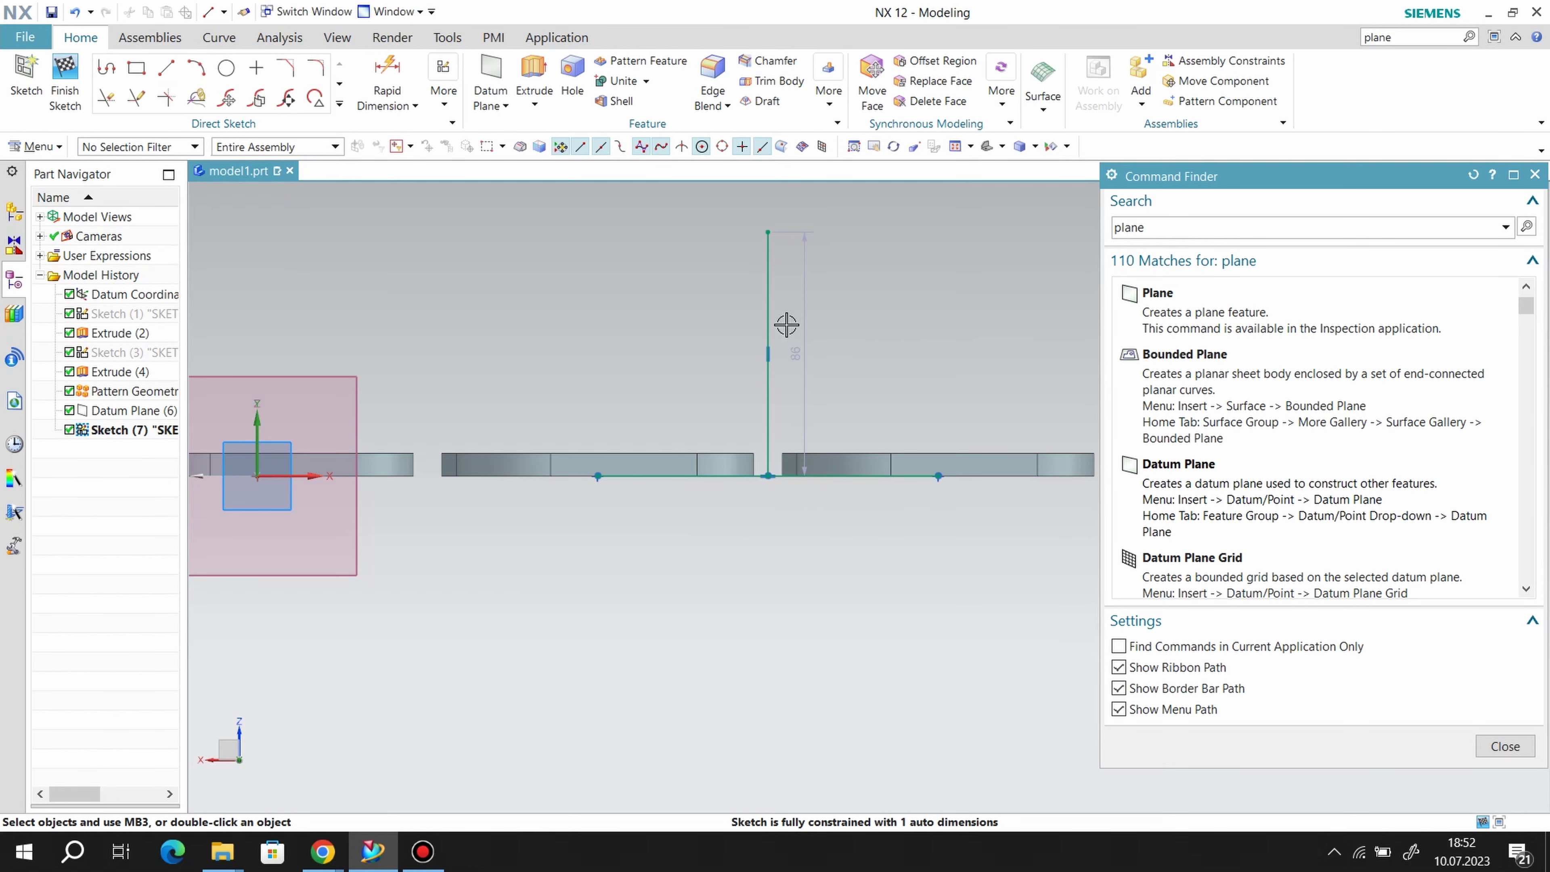
- Convert both lines to reference lines and lengthen the vertical one upward
right_click(769, 297)
click(874, 512)
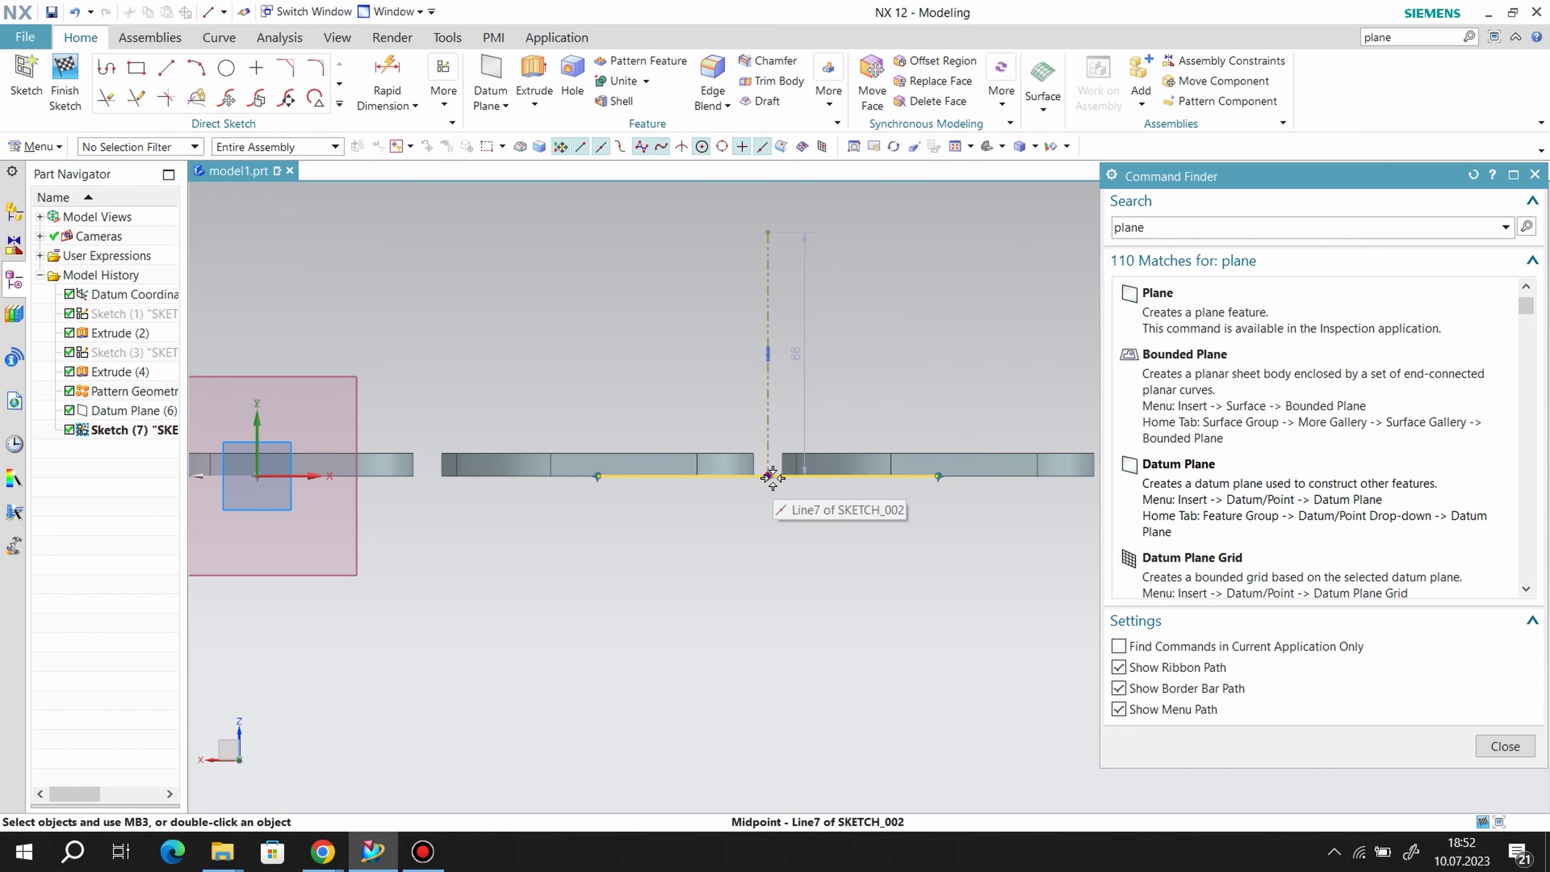
right_click(773, 474)
scroll(794, 482, down, 3)
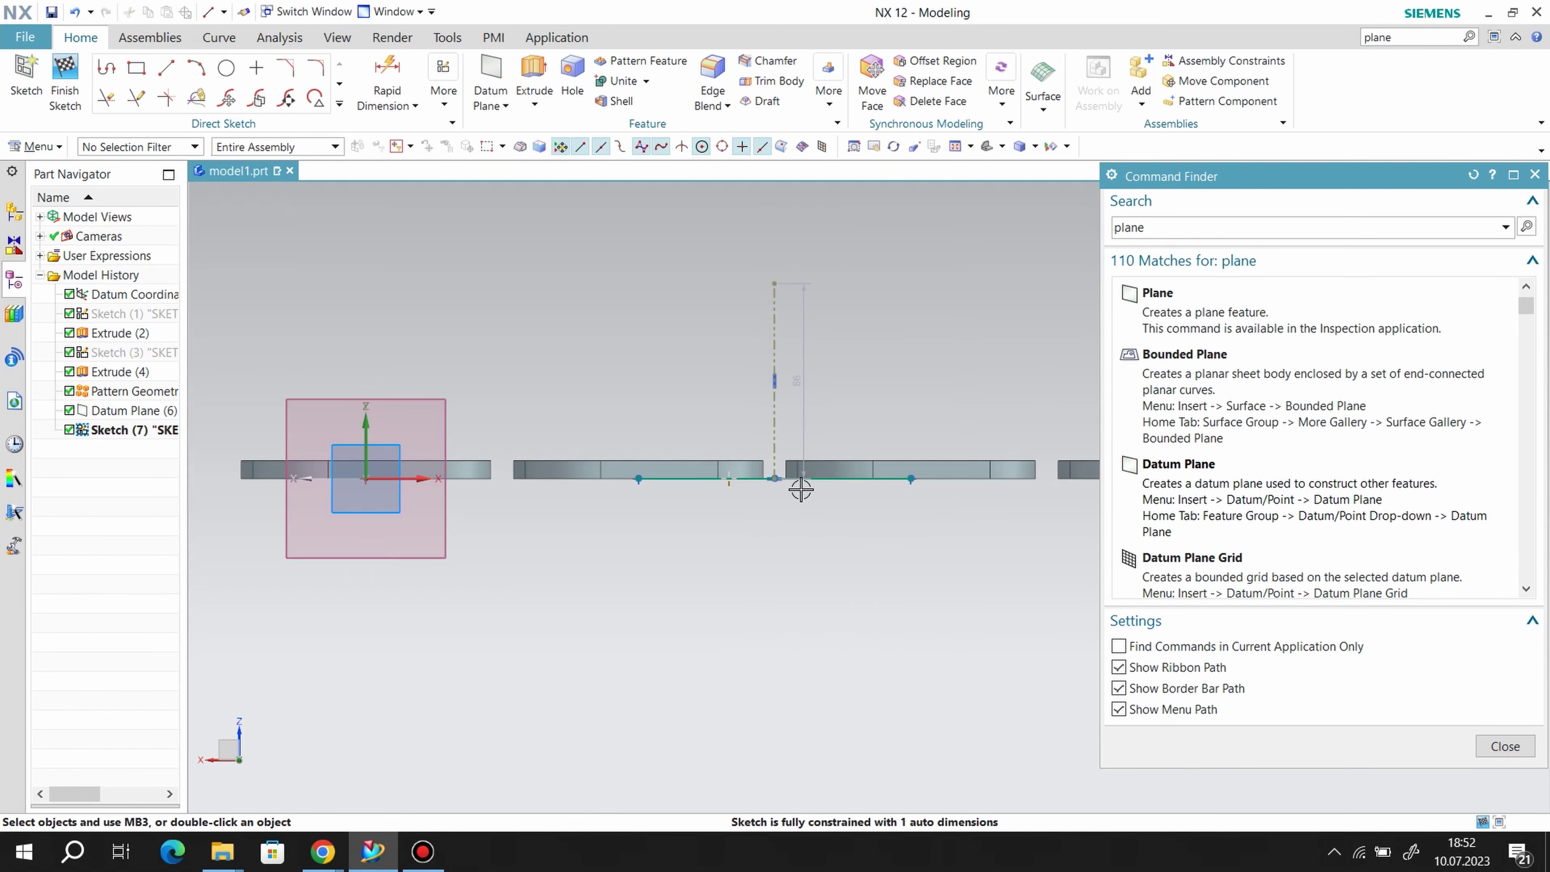
scroll(739, 470, down, 2)
right_click(738, 471)
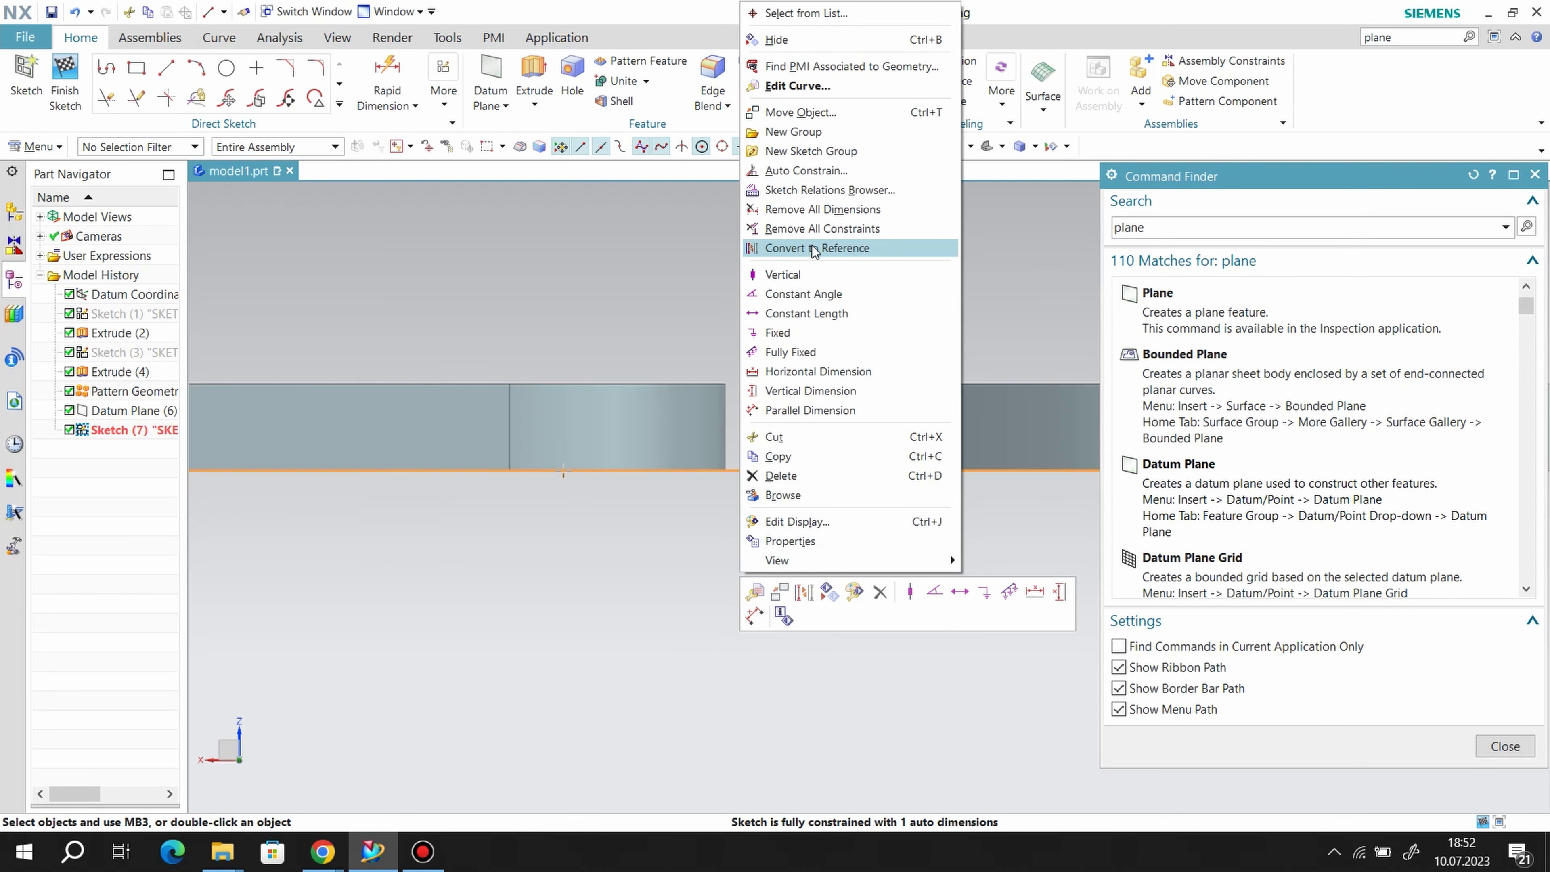
click(813, 249)
scroll(789, 530, up, 3)
click(1535, 175)
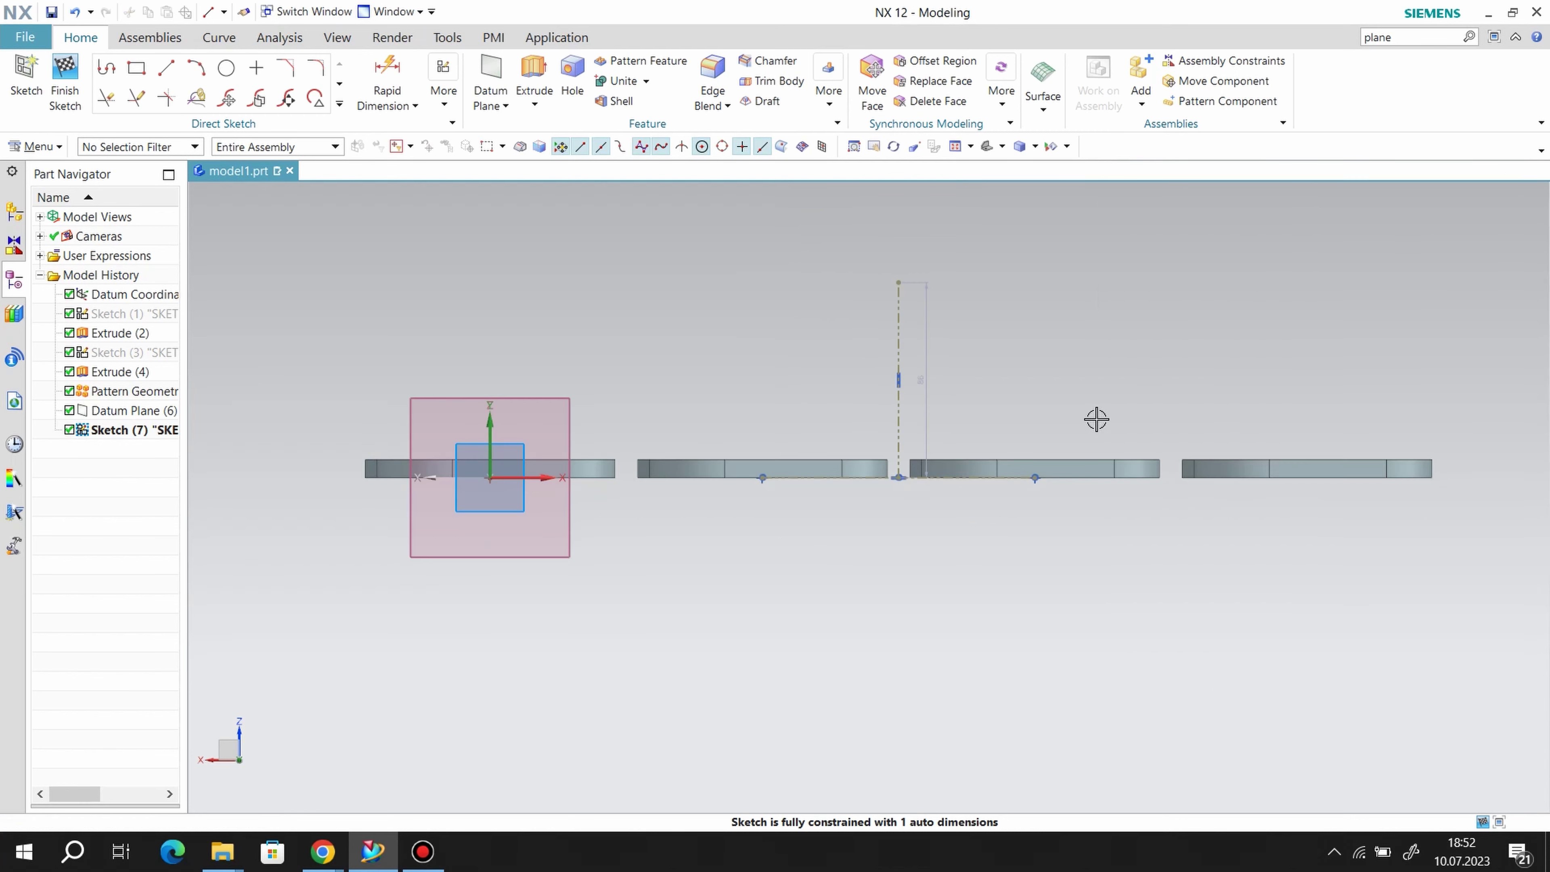
drag(909, 285, 900, 224)
scroll(943, 458, up, 2)
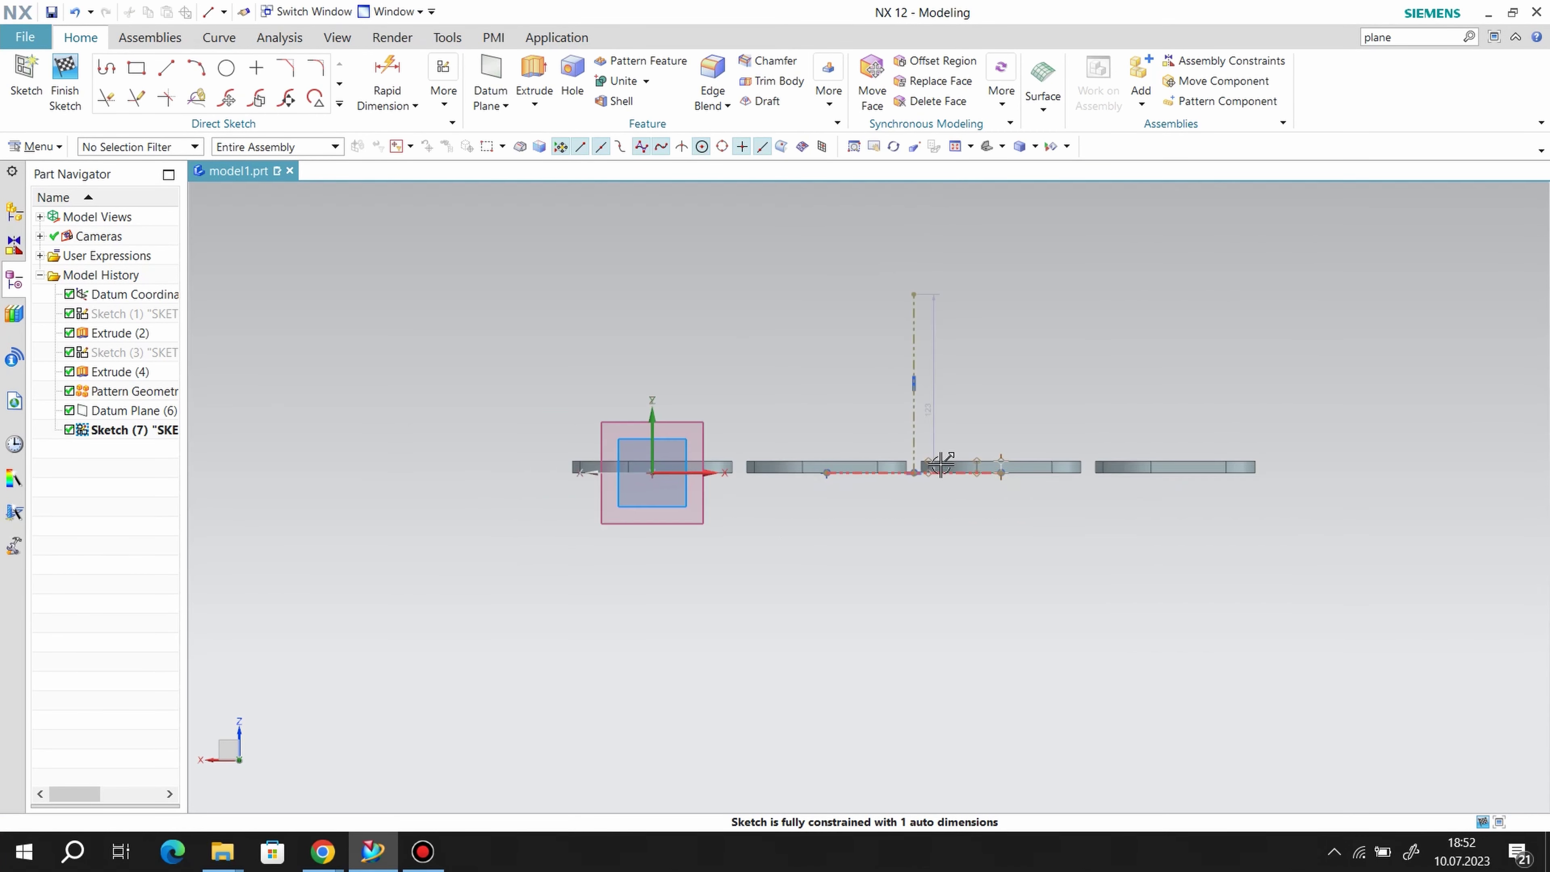
scroll(946, 288, down, 1)
- Draw a 3-sided polygon centred on the vertical line's top end, inscribed radius 46.1
click(340, 103)
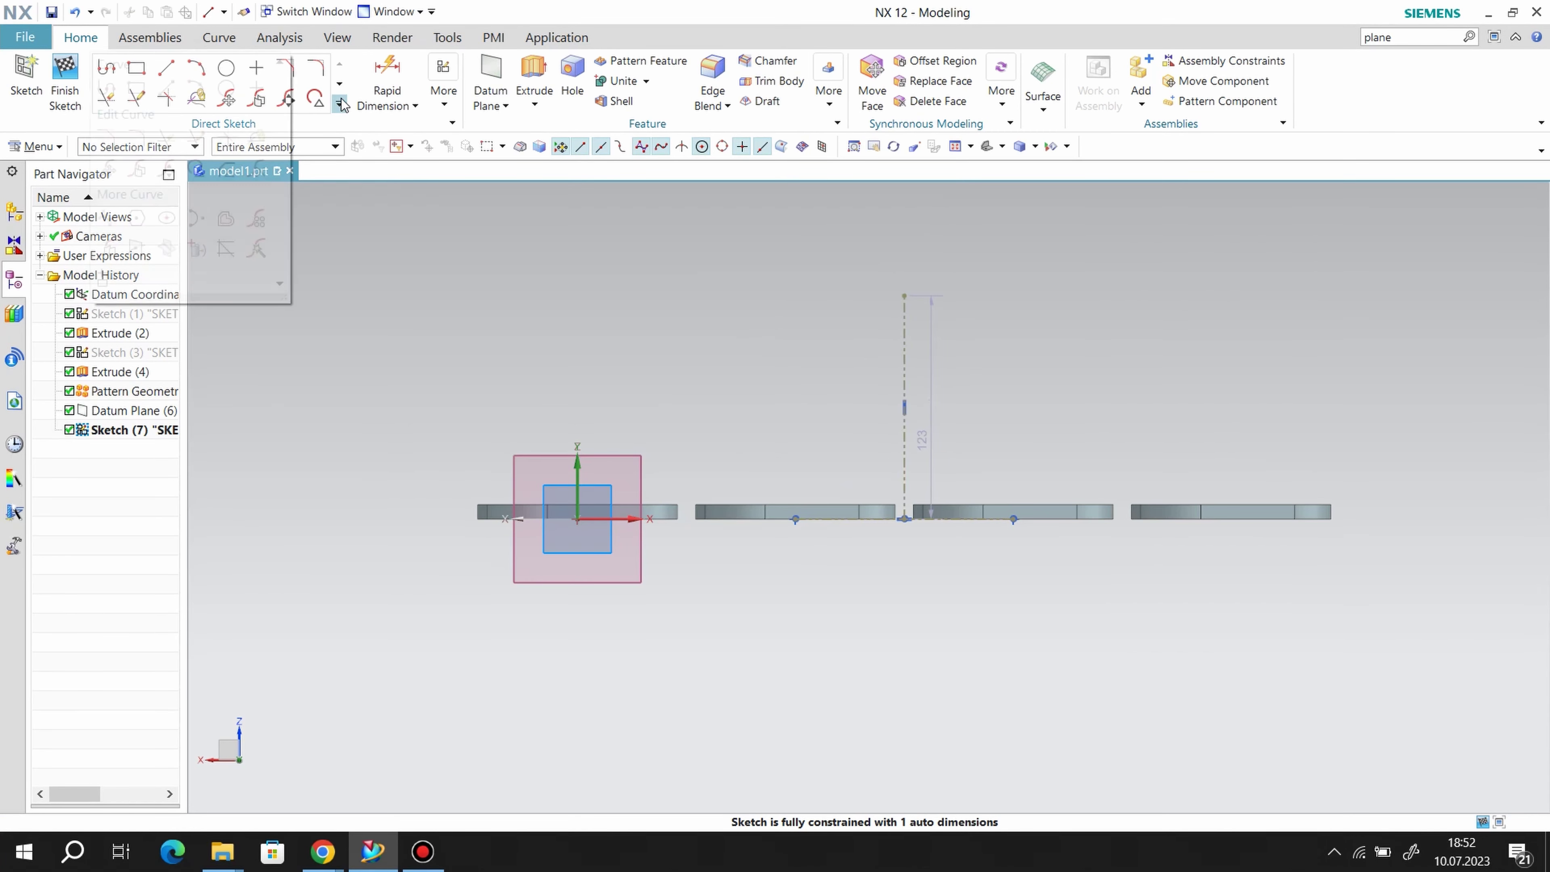
click(156, 215)
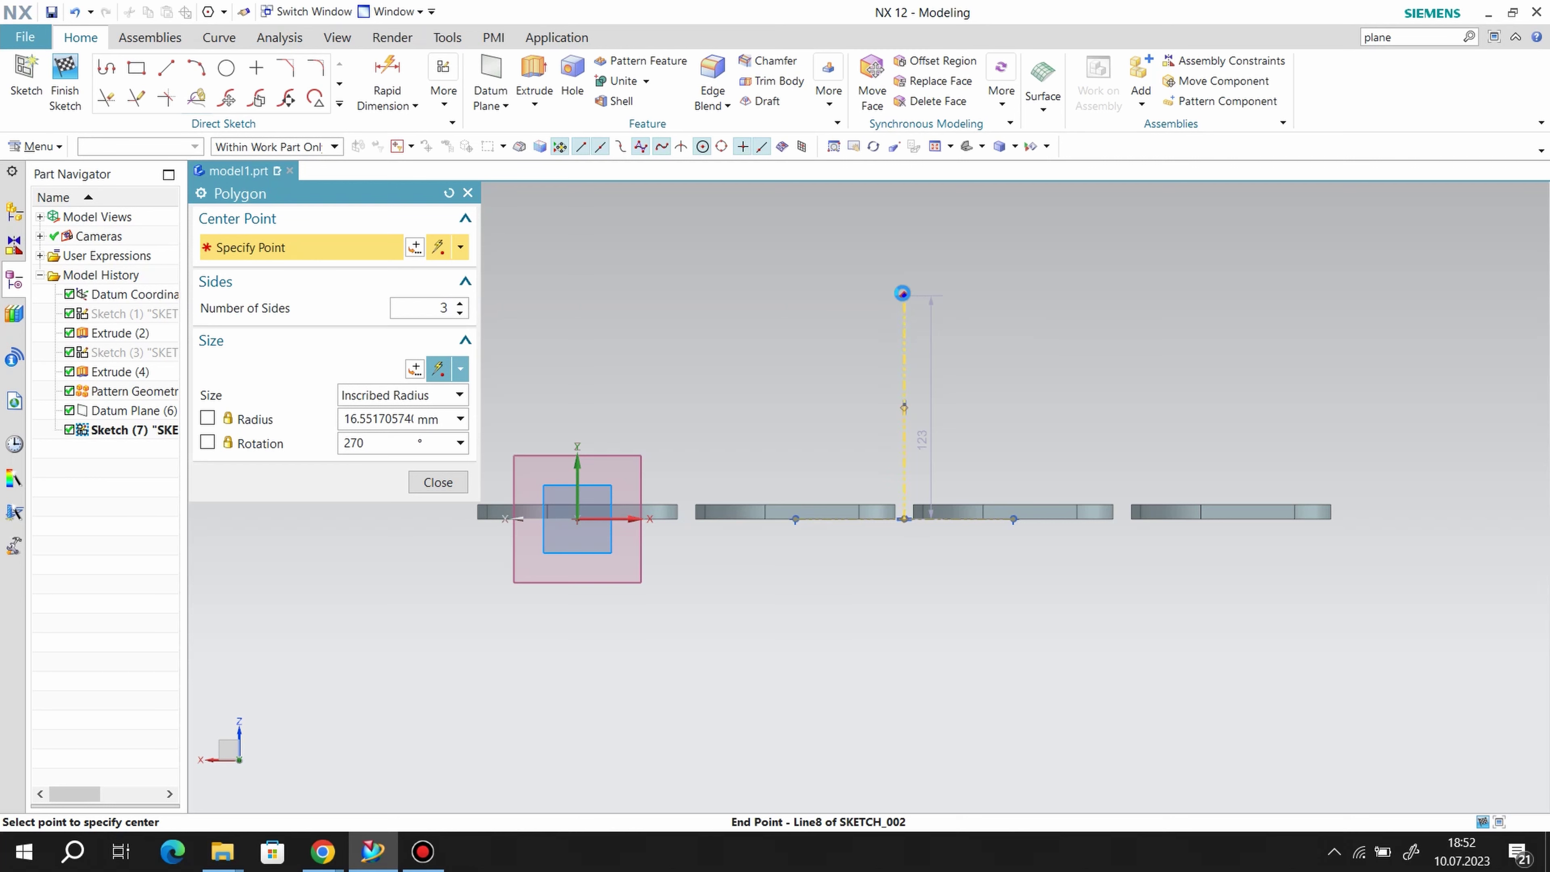
click(907, 295)
click(906, 379)
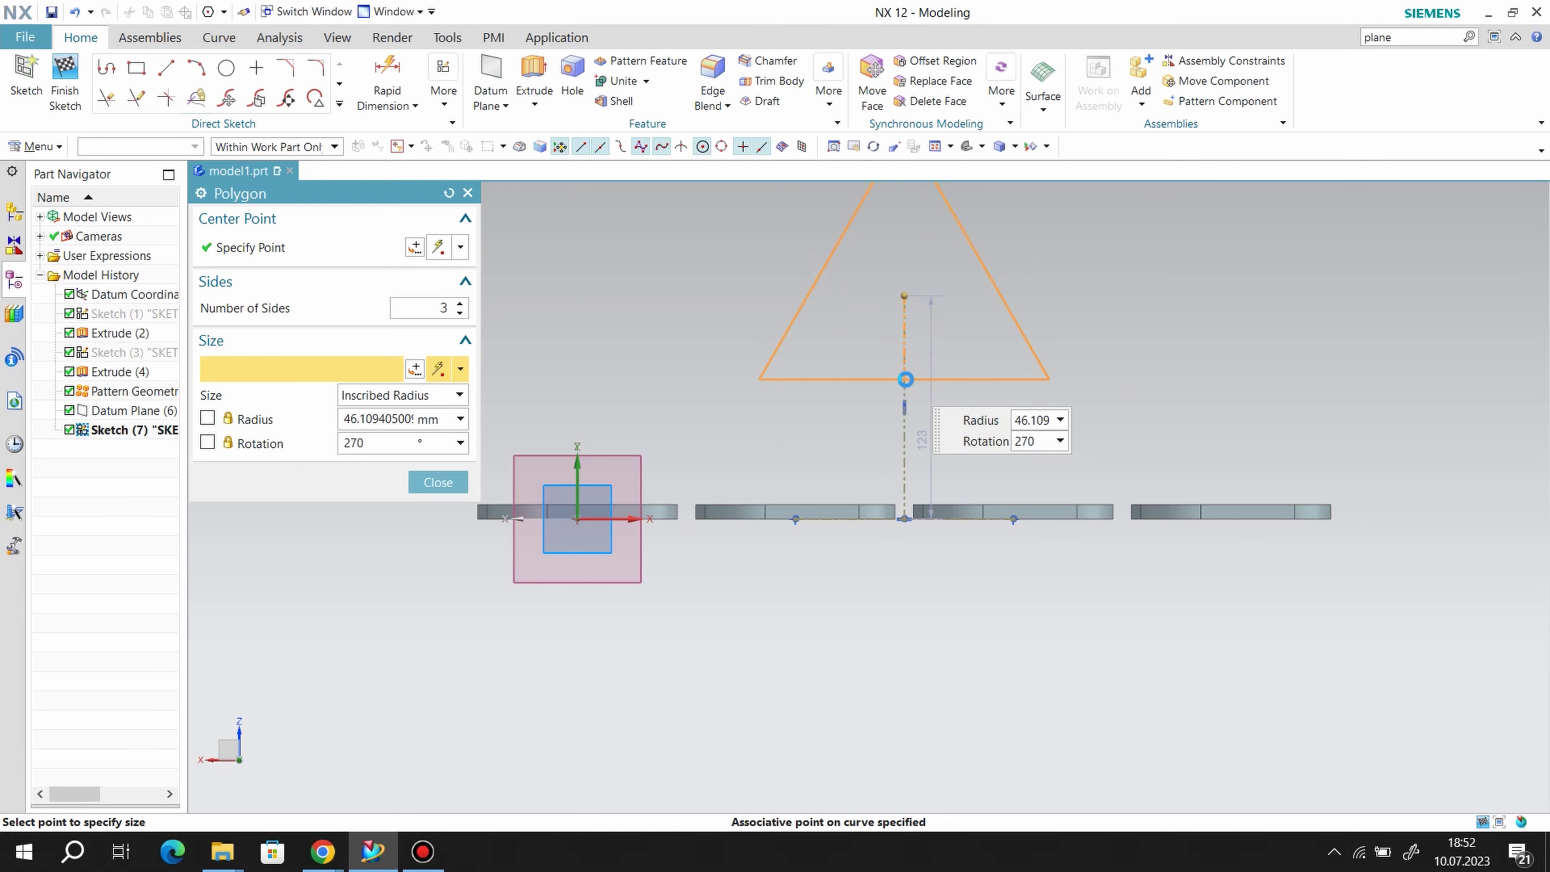
click(469, 193)
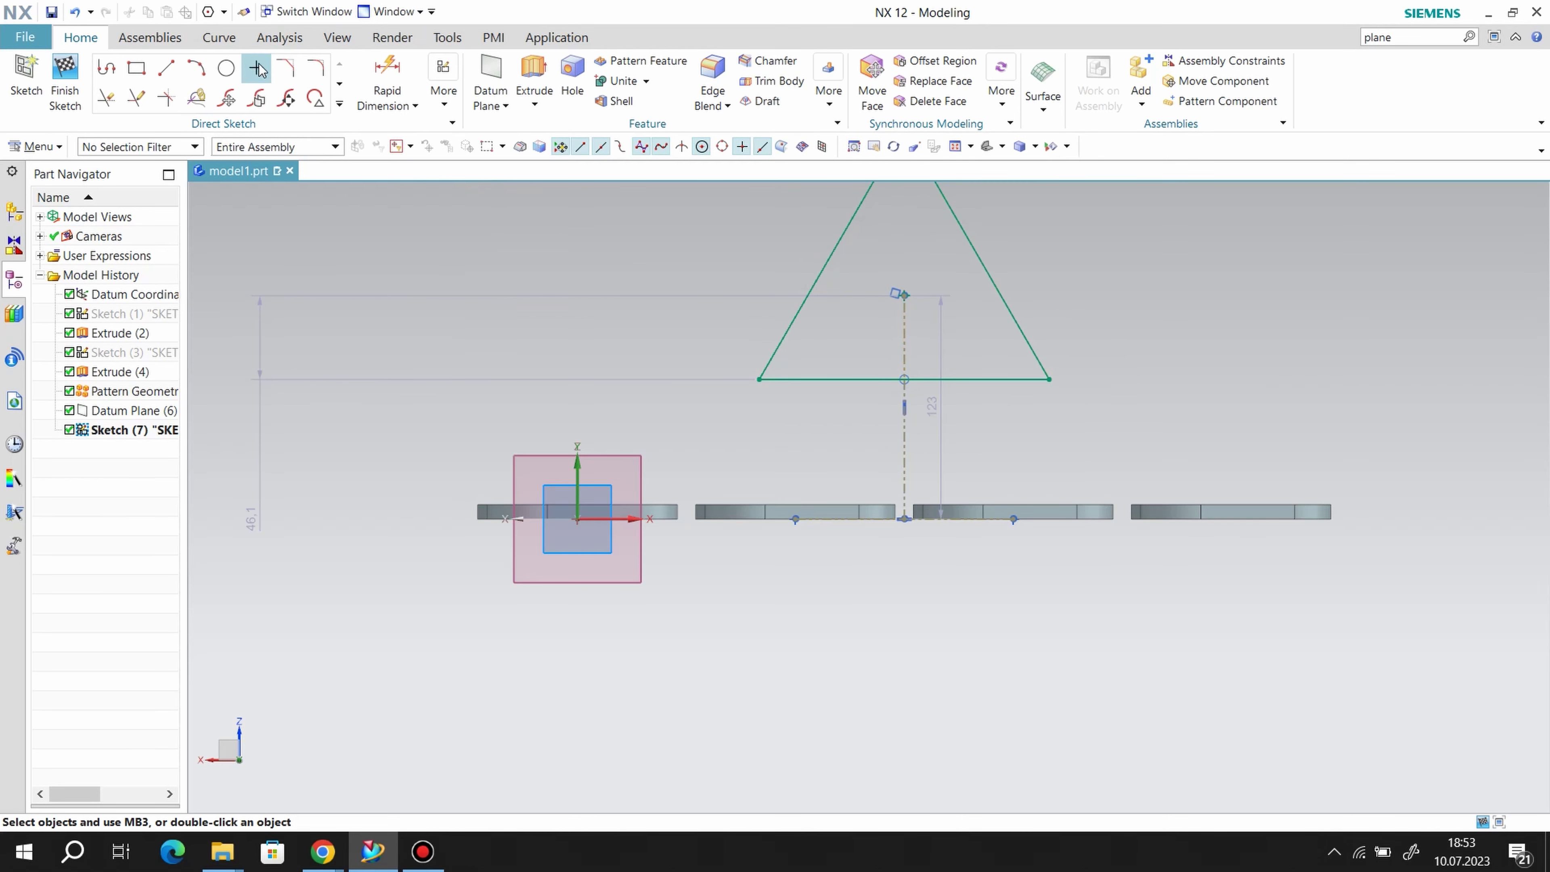
- Draw a circle centred on the triangle's centre point
click(904, 295)
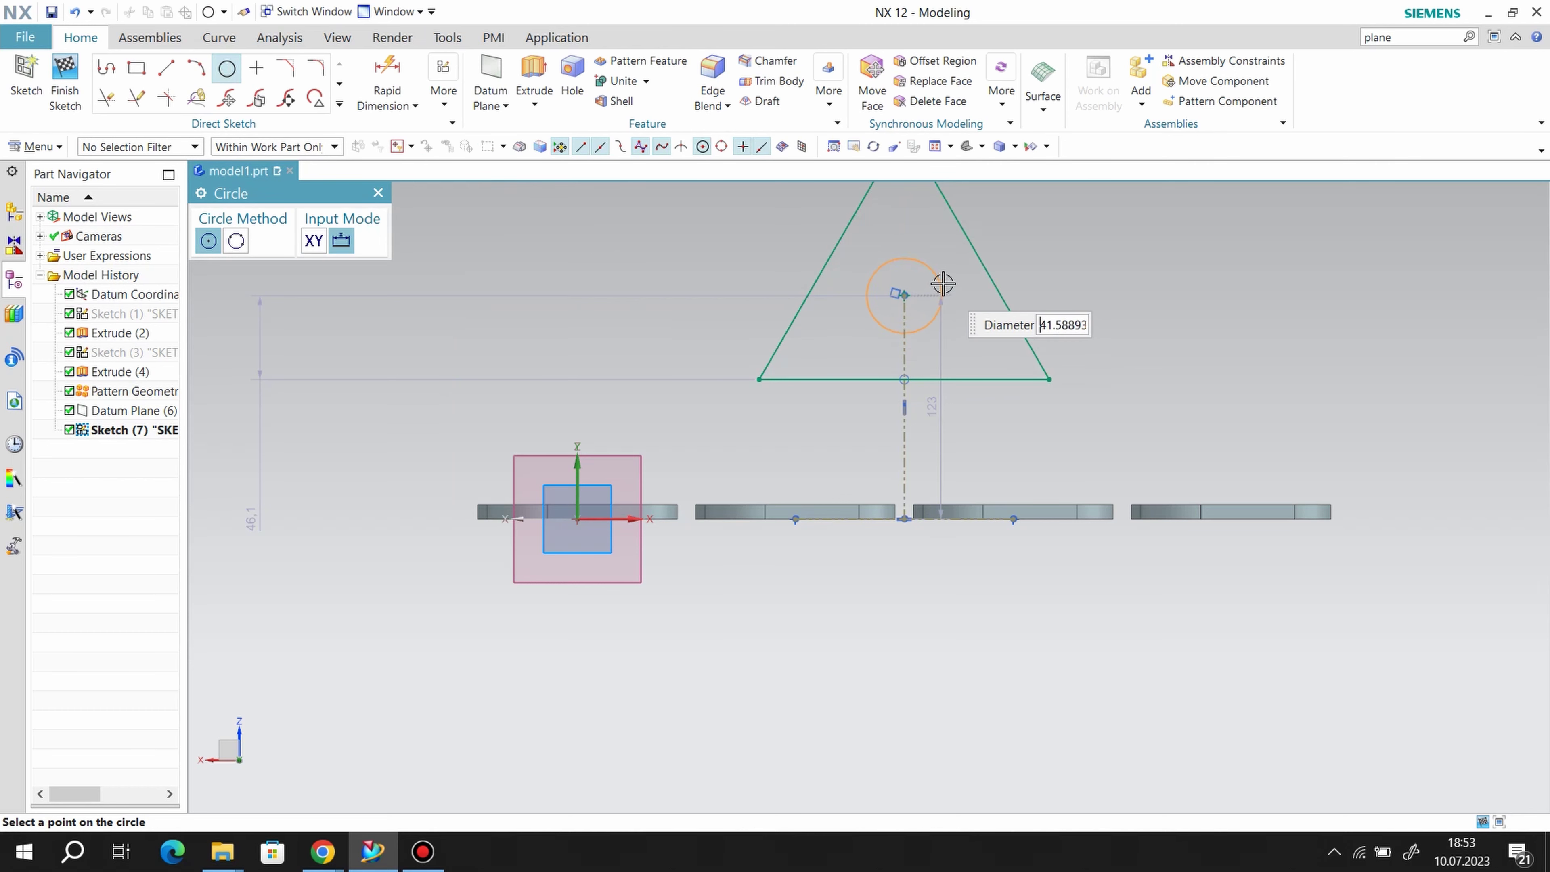
click(1014, 338)
scroll(1024, 429, up, 3)
scroll(935, 339, down, 4)
scroll(977, 330, up, 1)
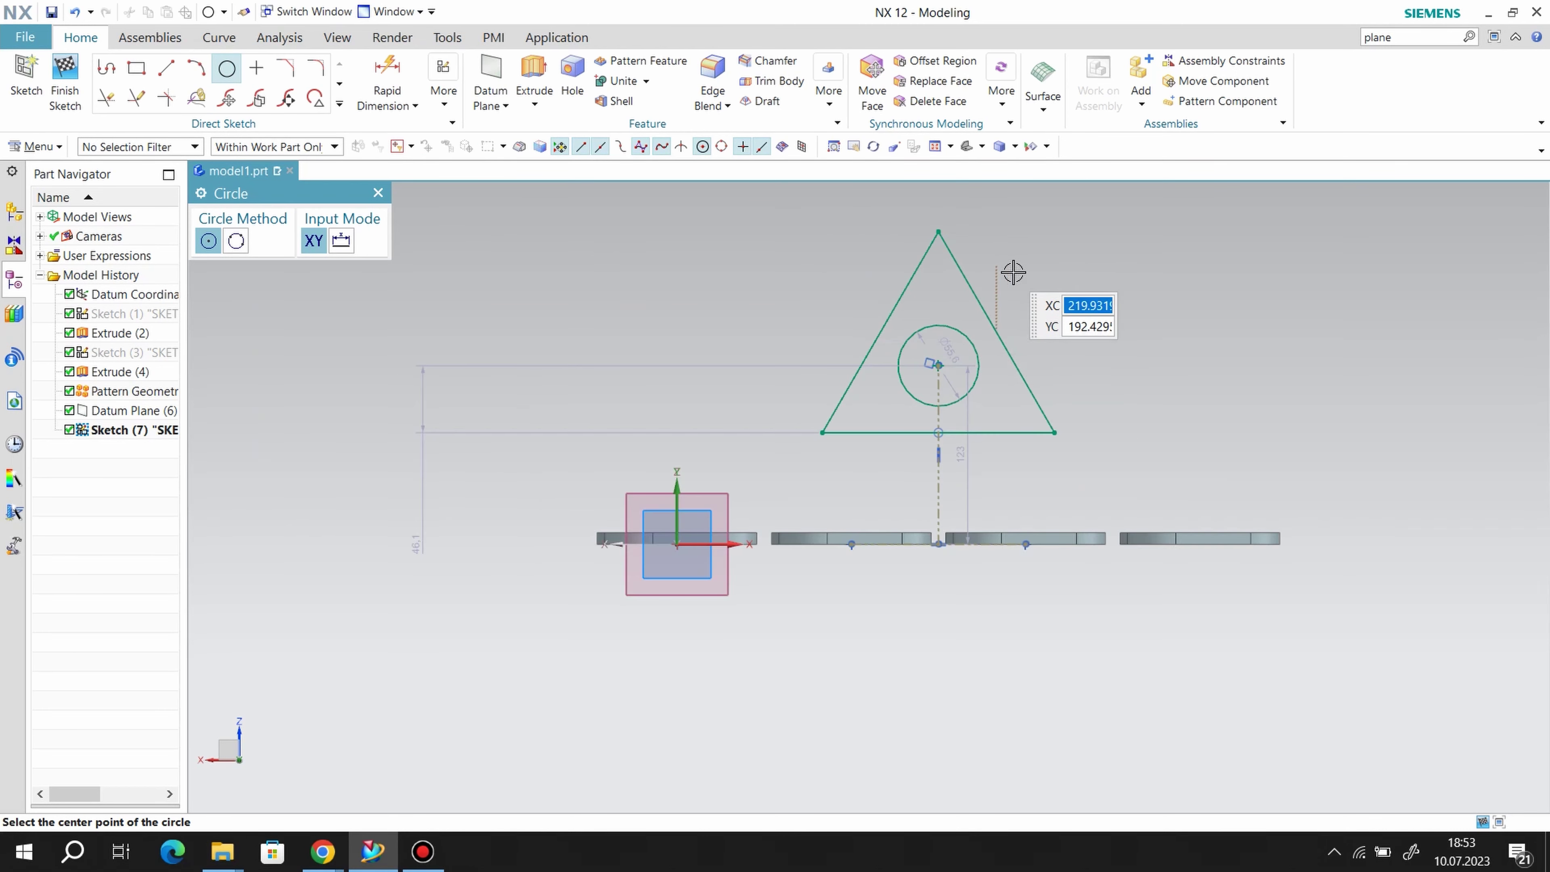
right_click(1007, 271)
click(1048, 305)
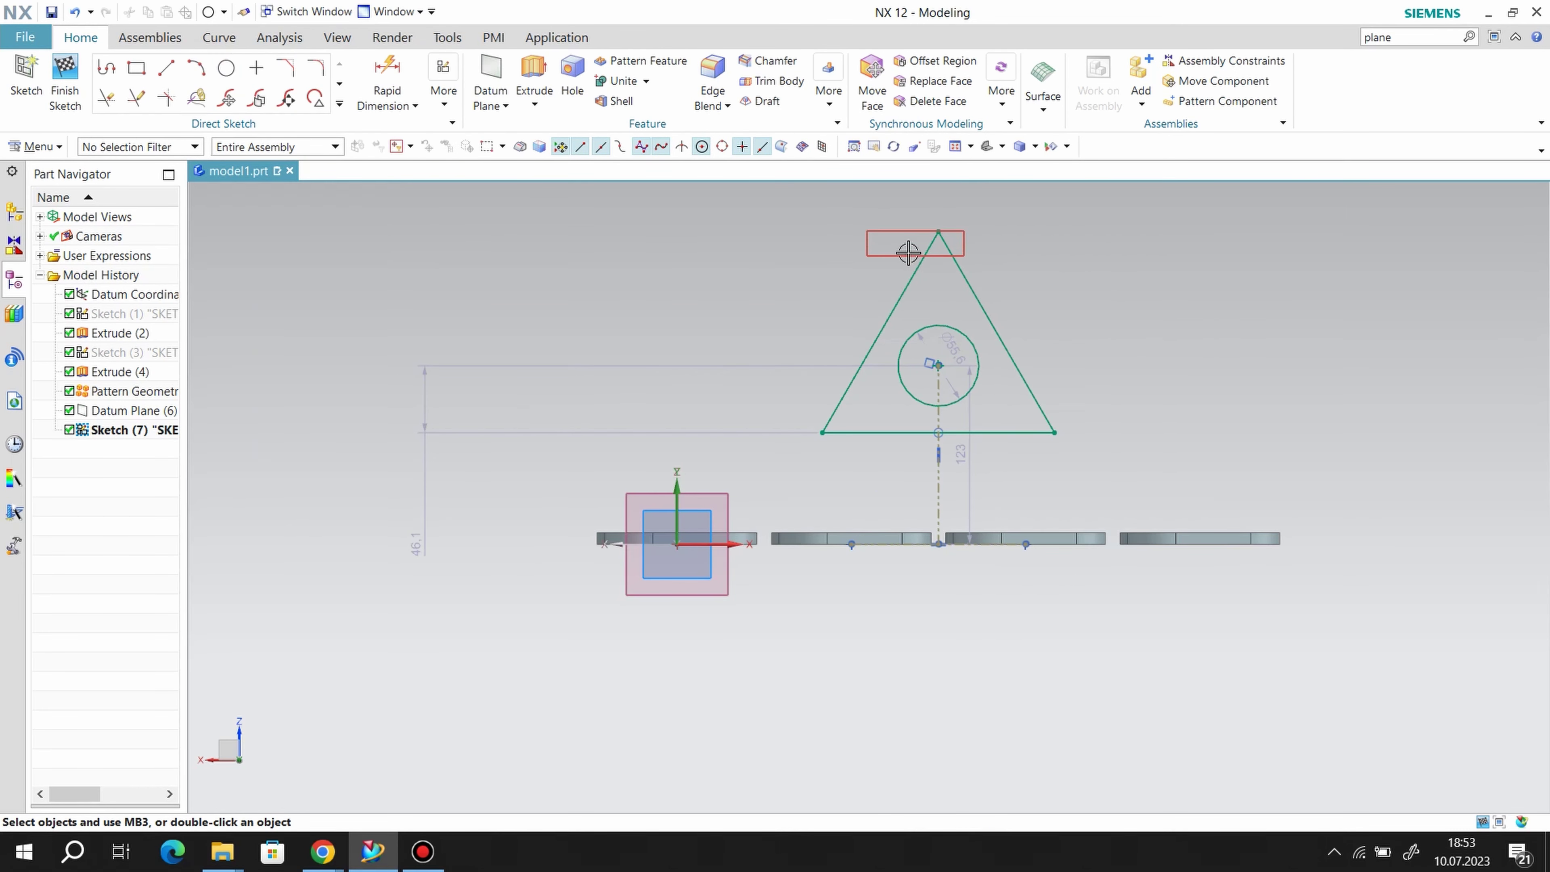
- Convert the triangle's three edges into reference lines
click(974, 293)
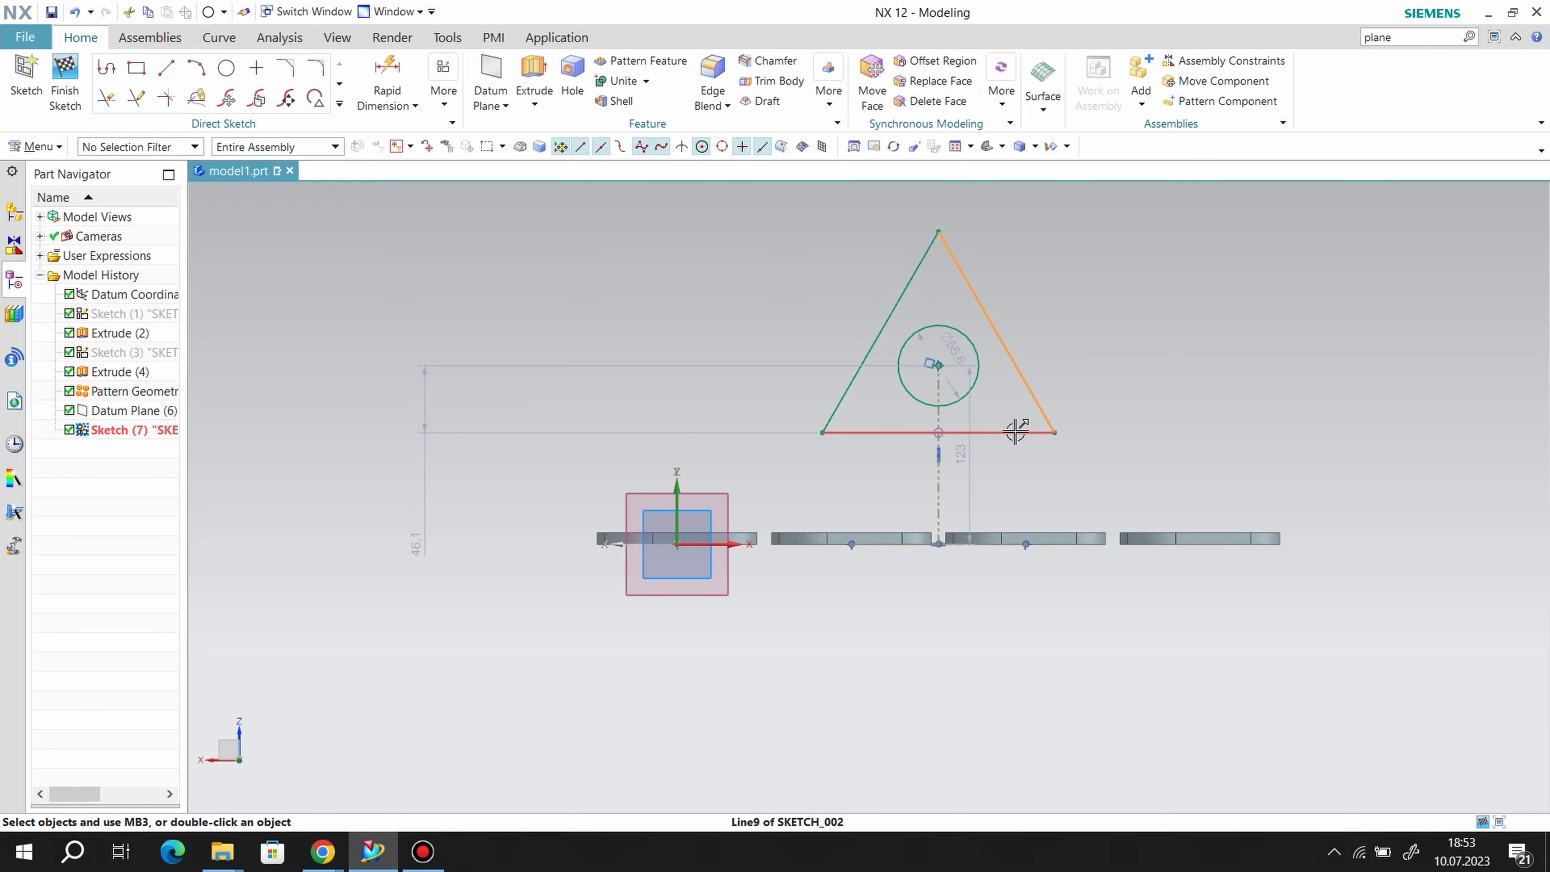
click(917, 272)
right_click(917, 272)
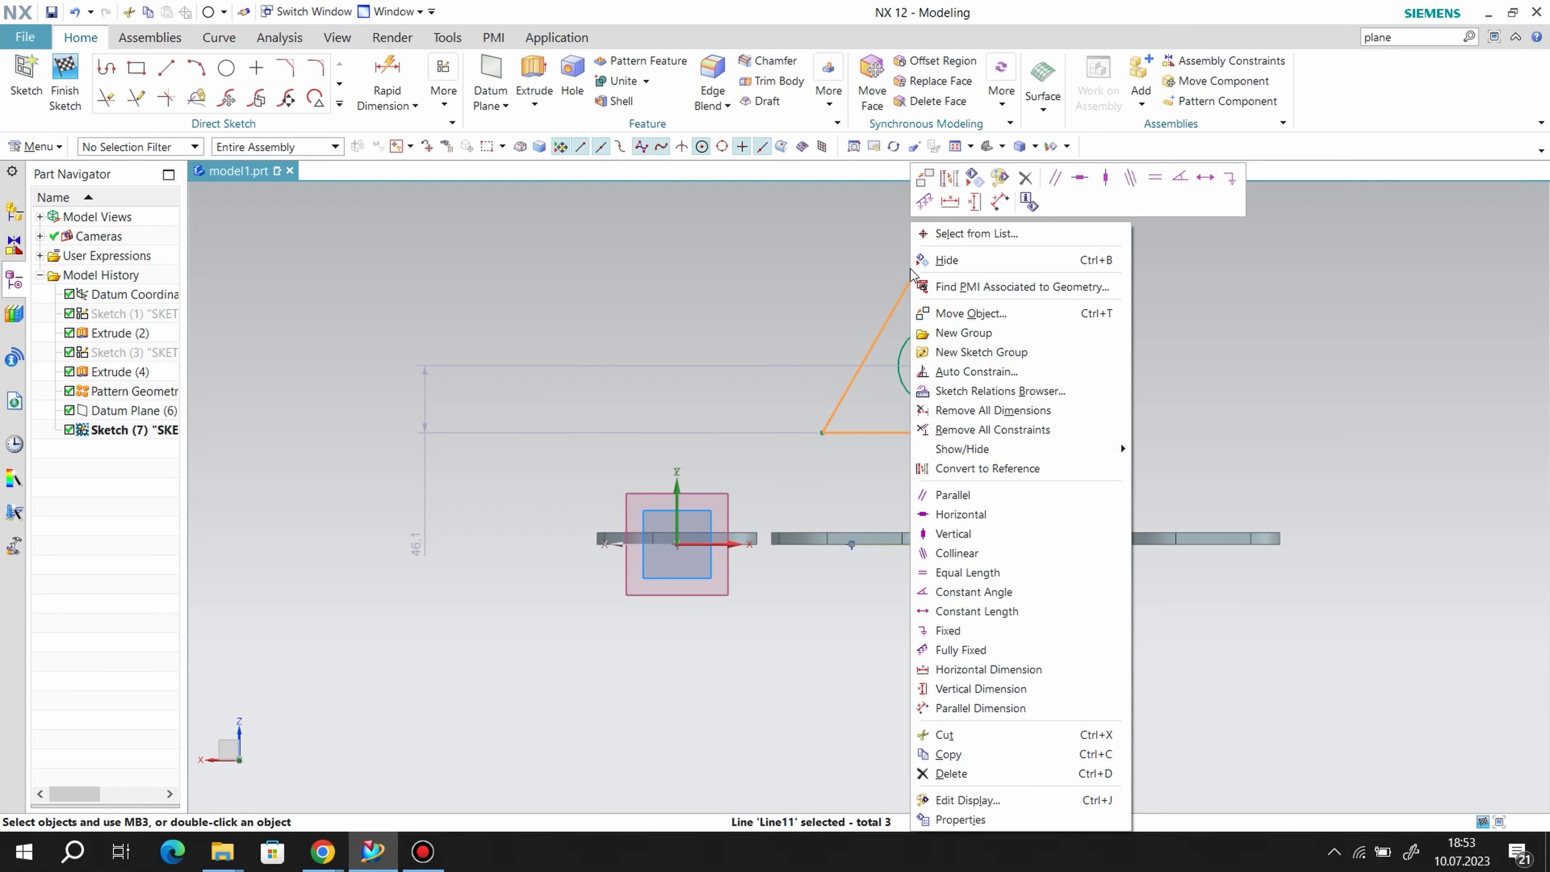
click(1005, 475)
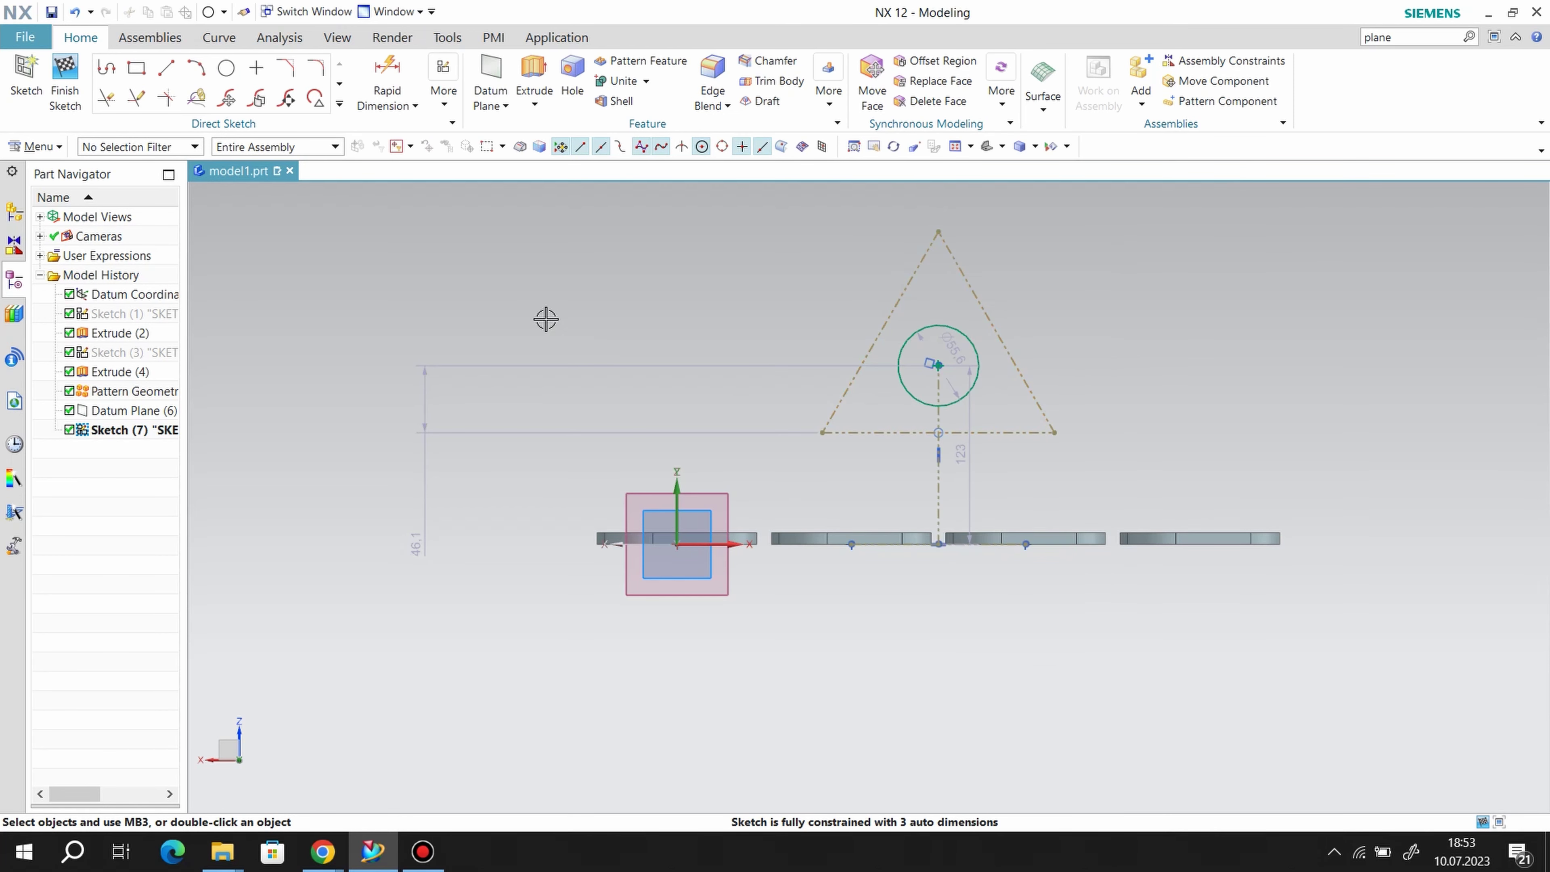
- Draw two concentric circles on each of the triangle's top, right and left corners
click(228, 68)
click(938, 232)
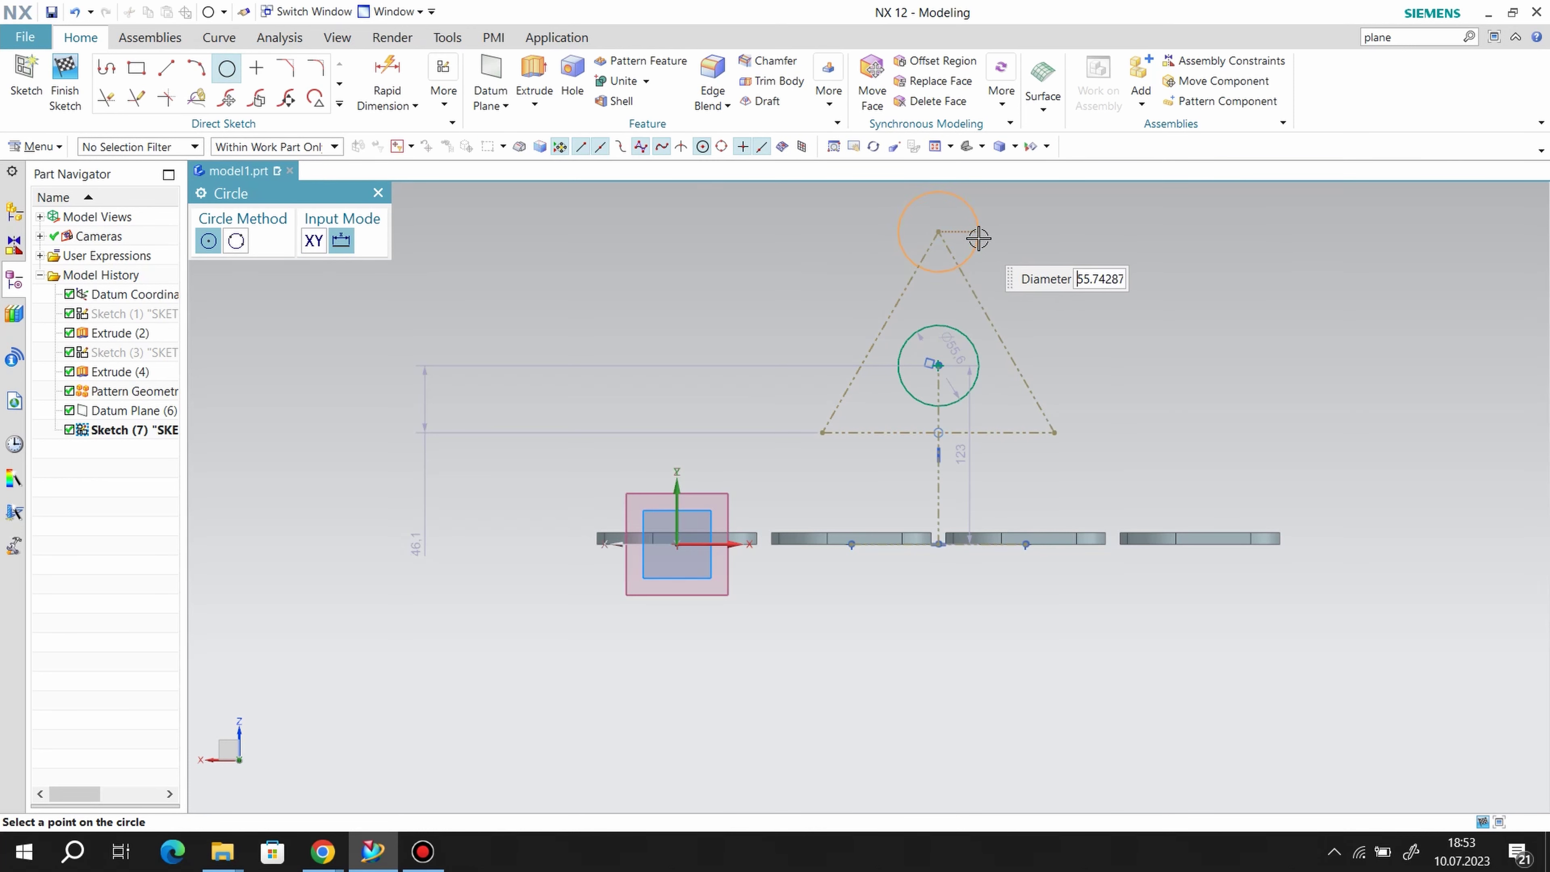
click(938, 231)
click(996, 232)
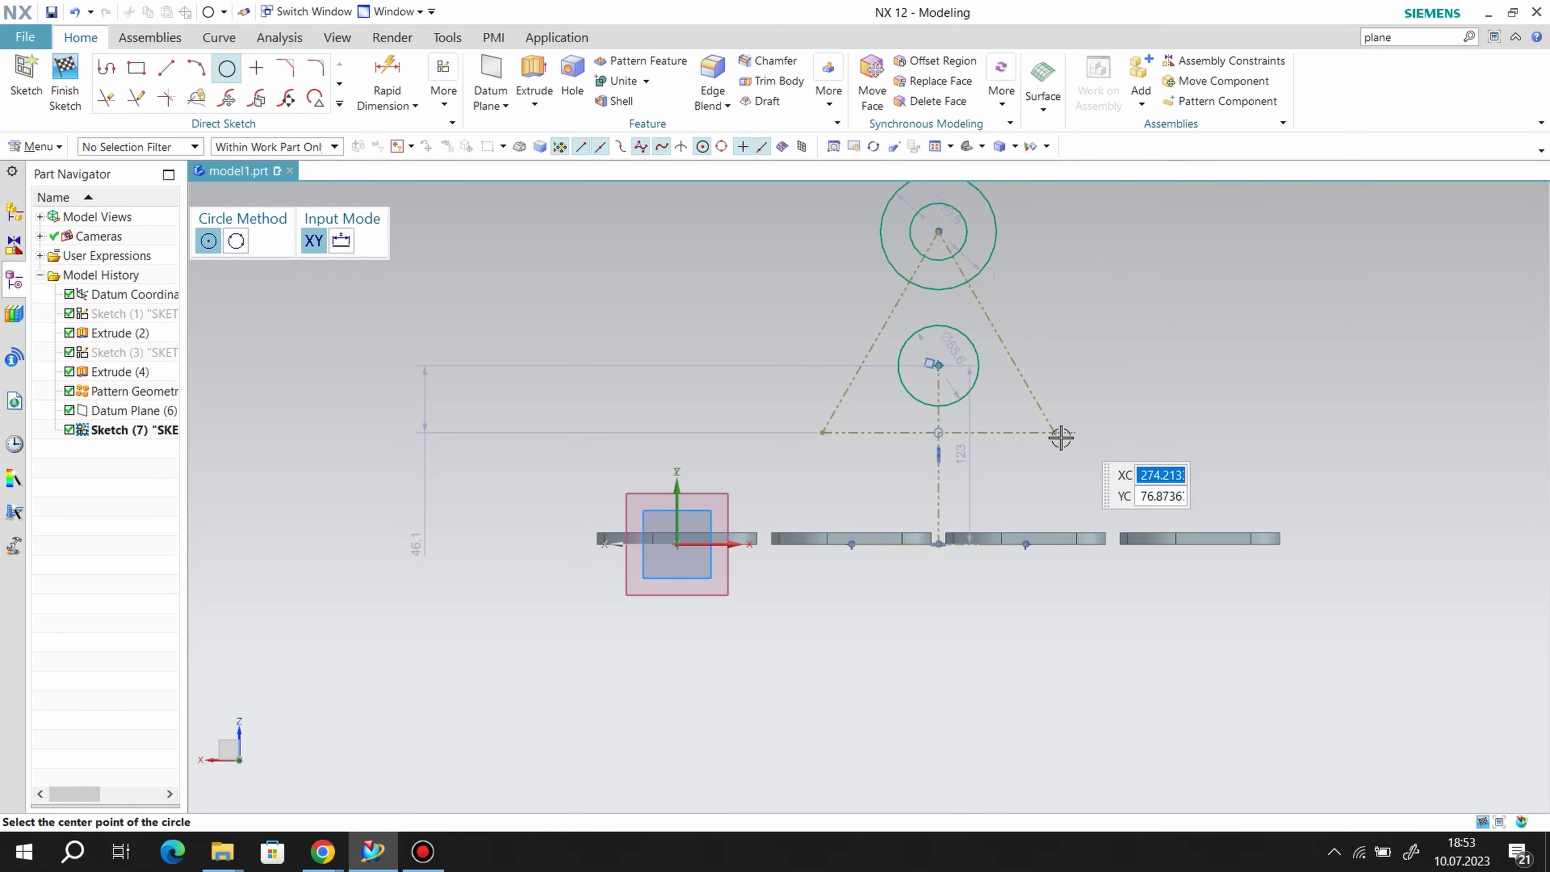
click(1054, 432)
click(1117, 437)
click(1055, 432)
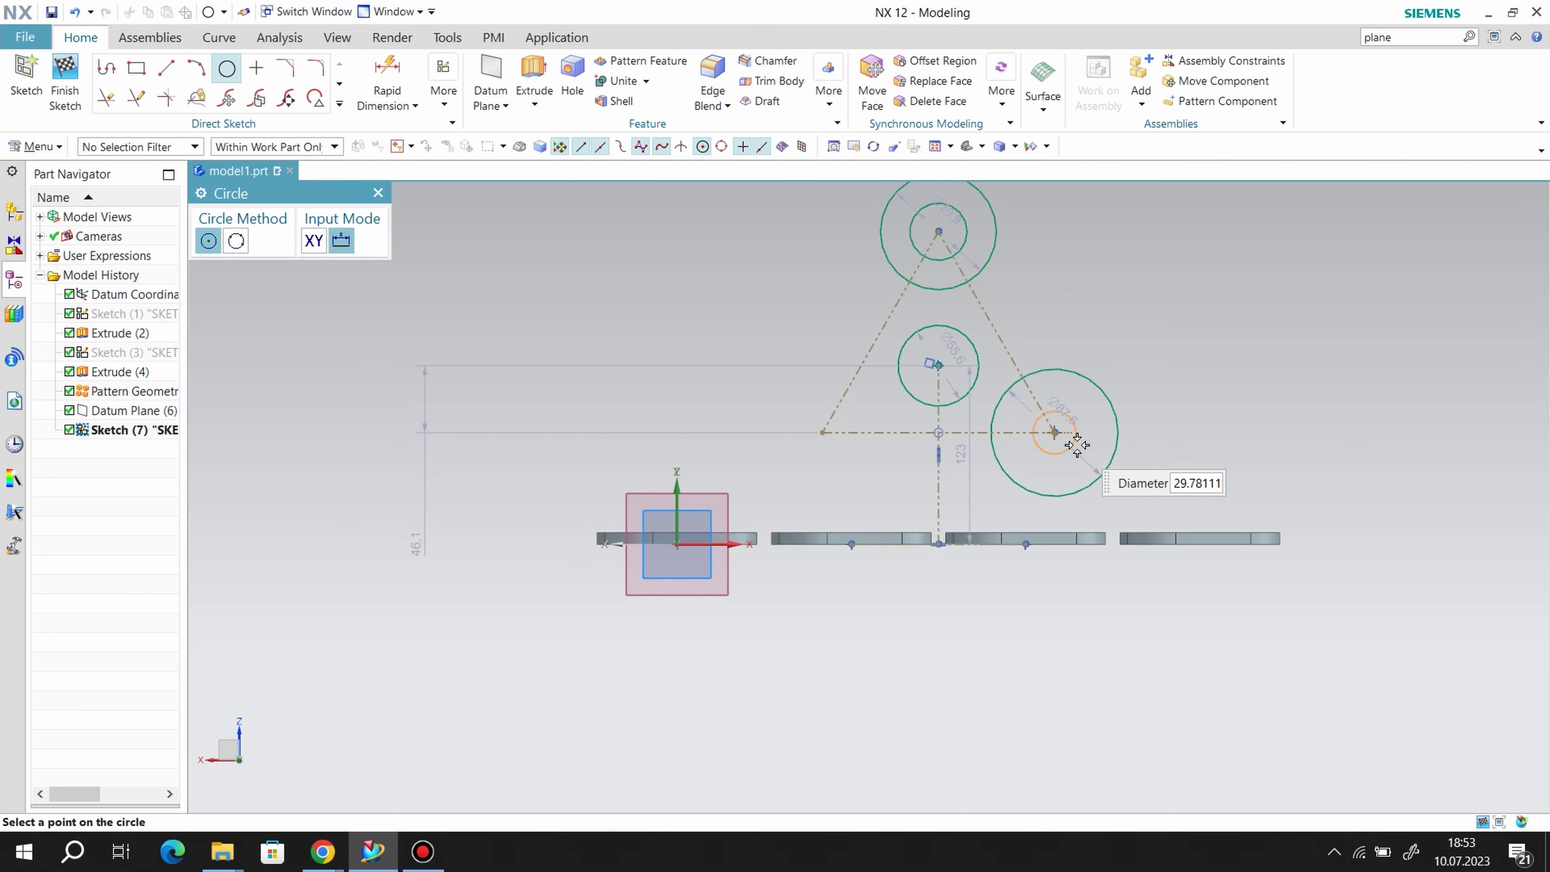
click(1077, 445)
click(823, 433)
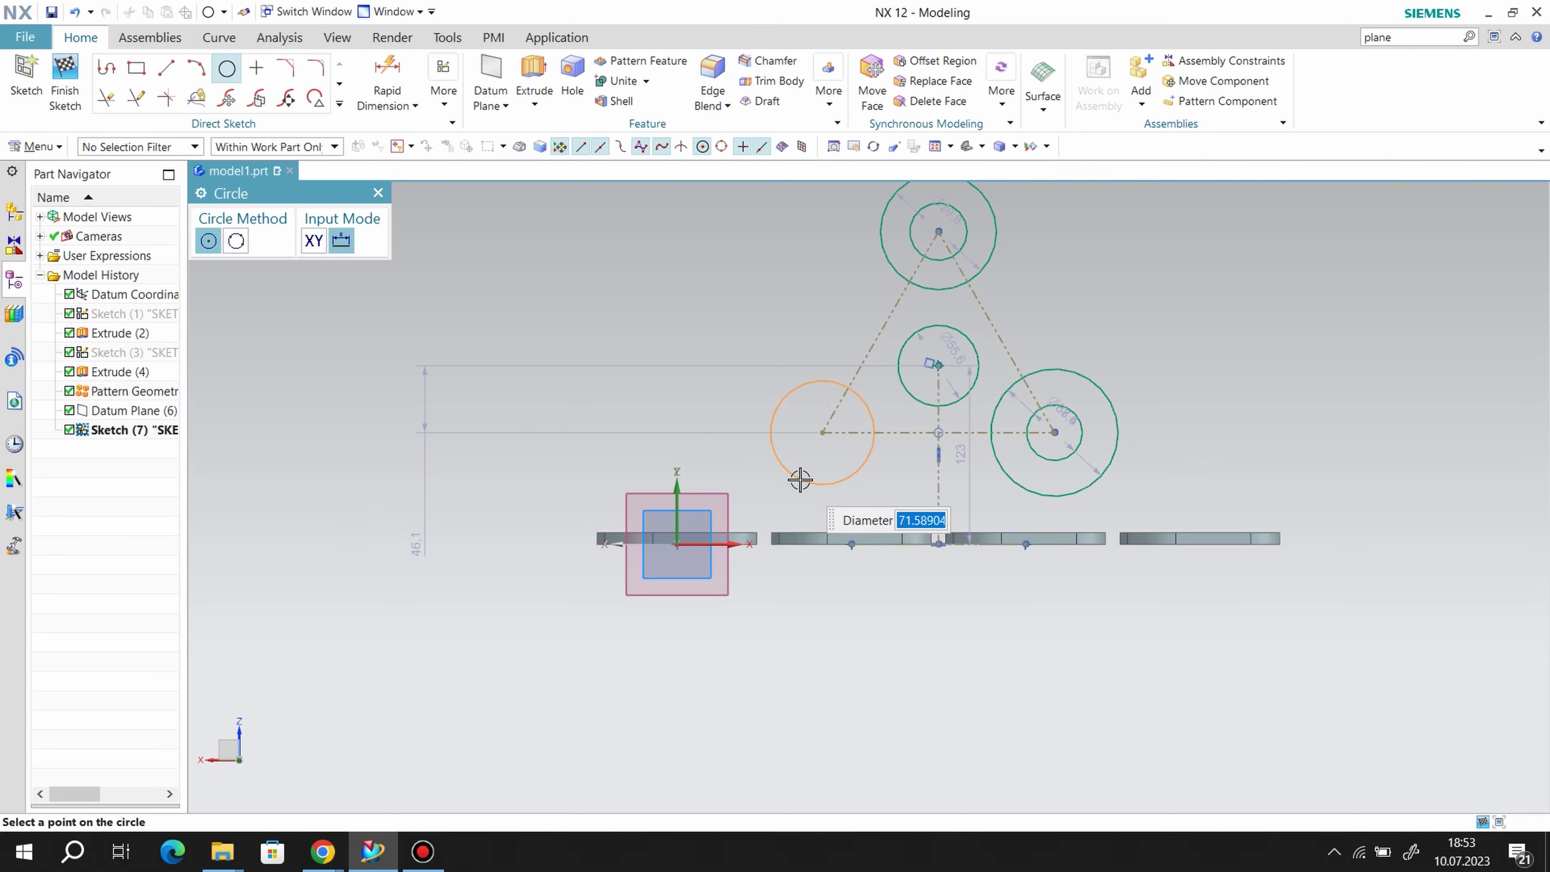
click(800, 480)
click(823, 432)
click(794, 420)
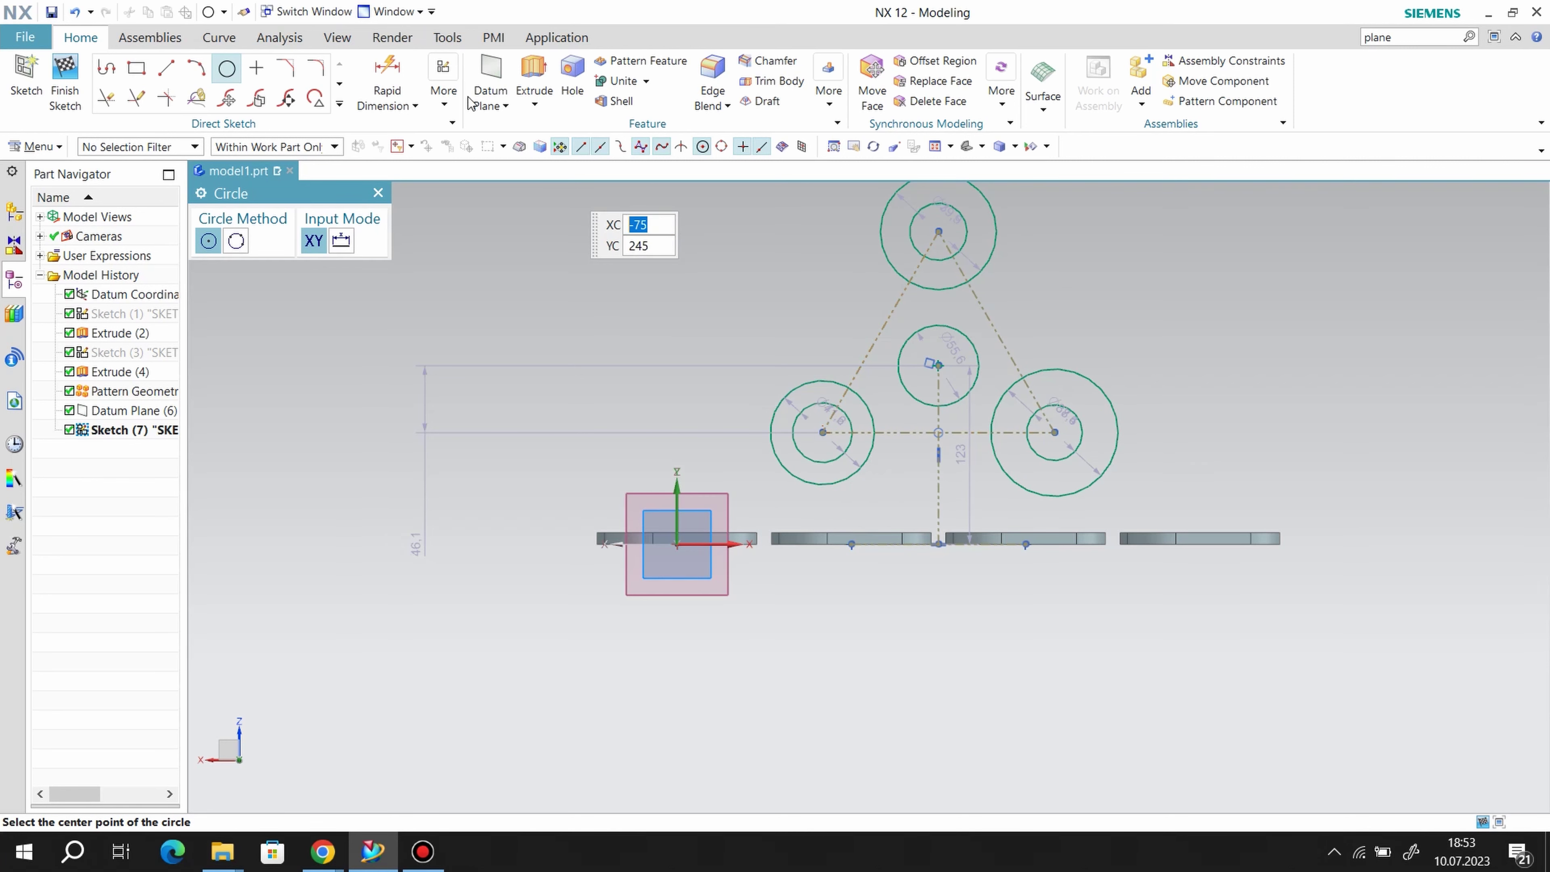
- Apply Equal constraints so the corner holes match and the outer corner circles match
click(444, 88)
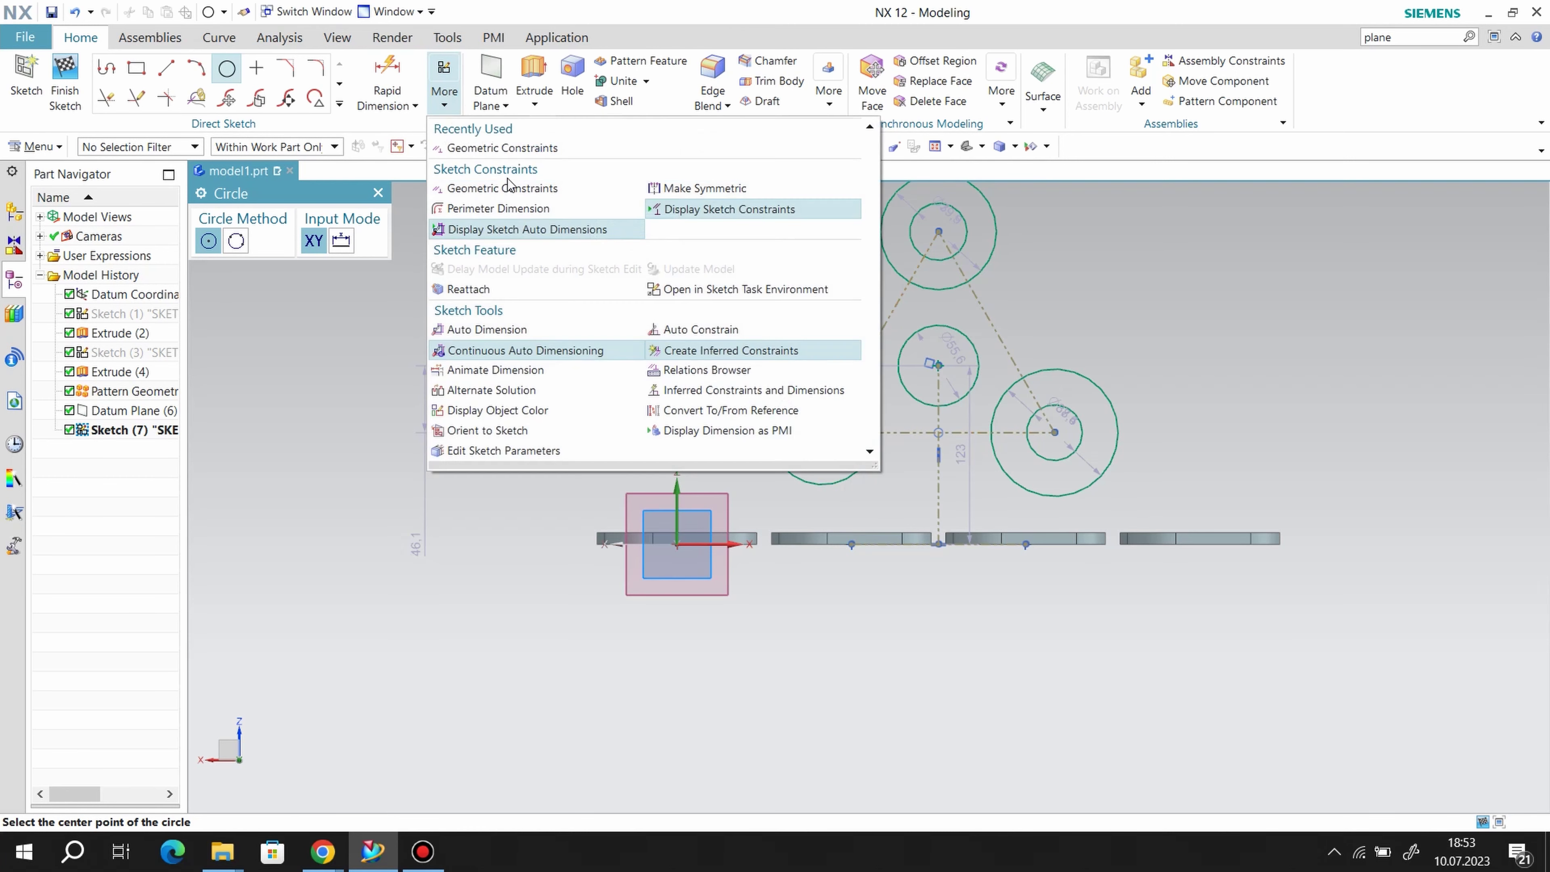
click(509, 187)
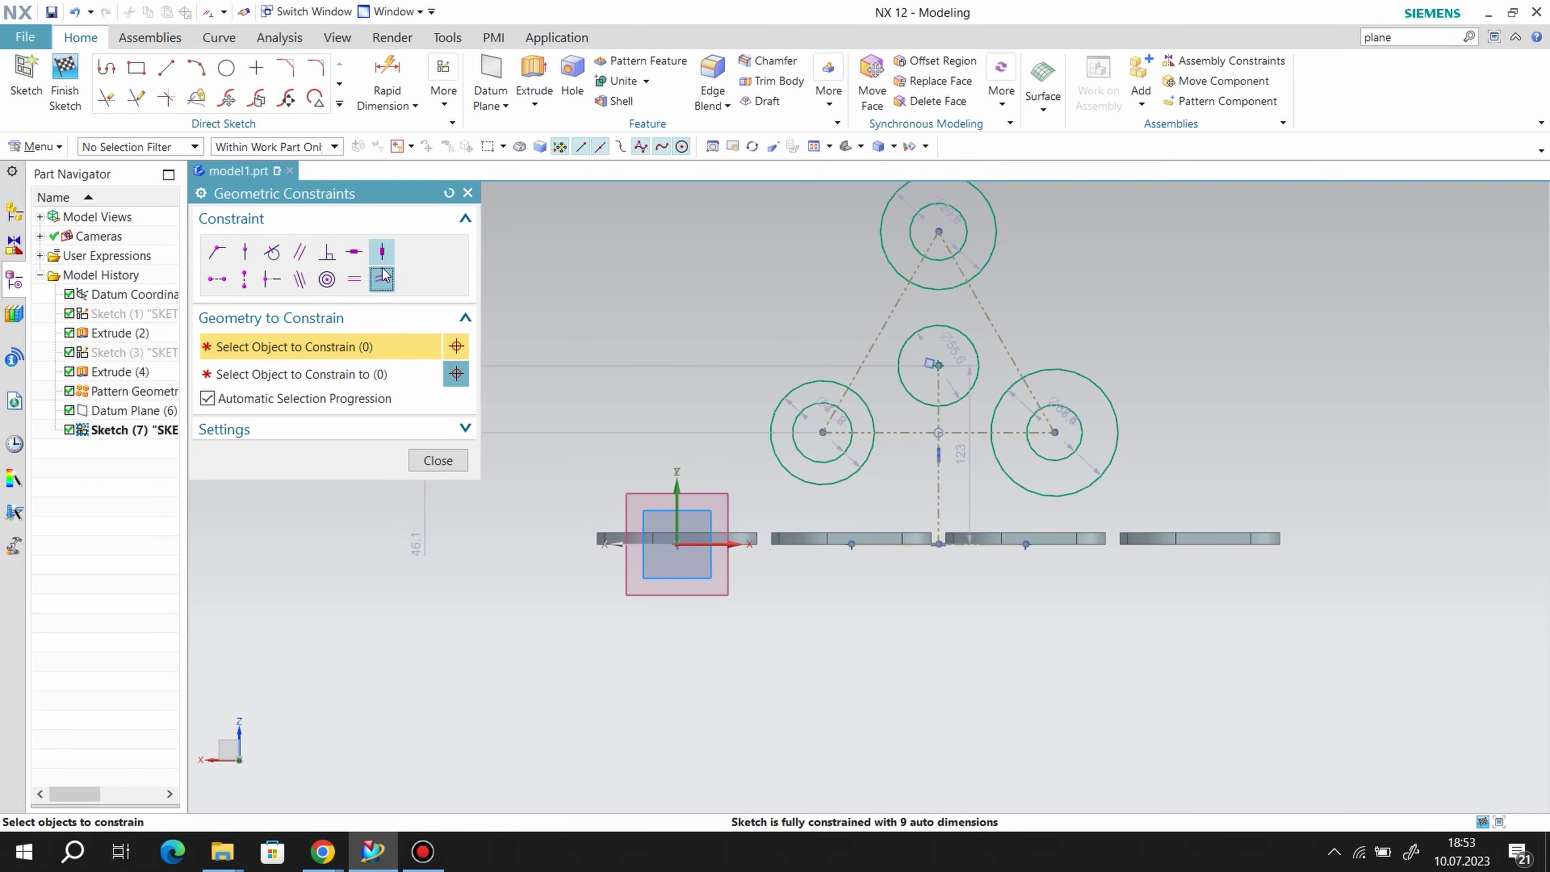
click(971, 236)
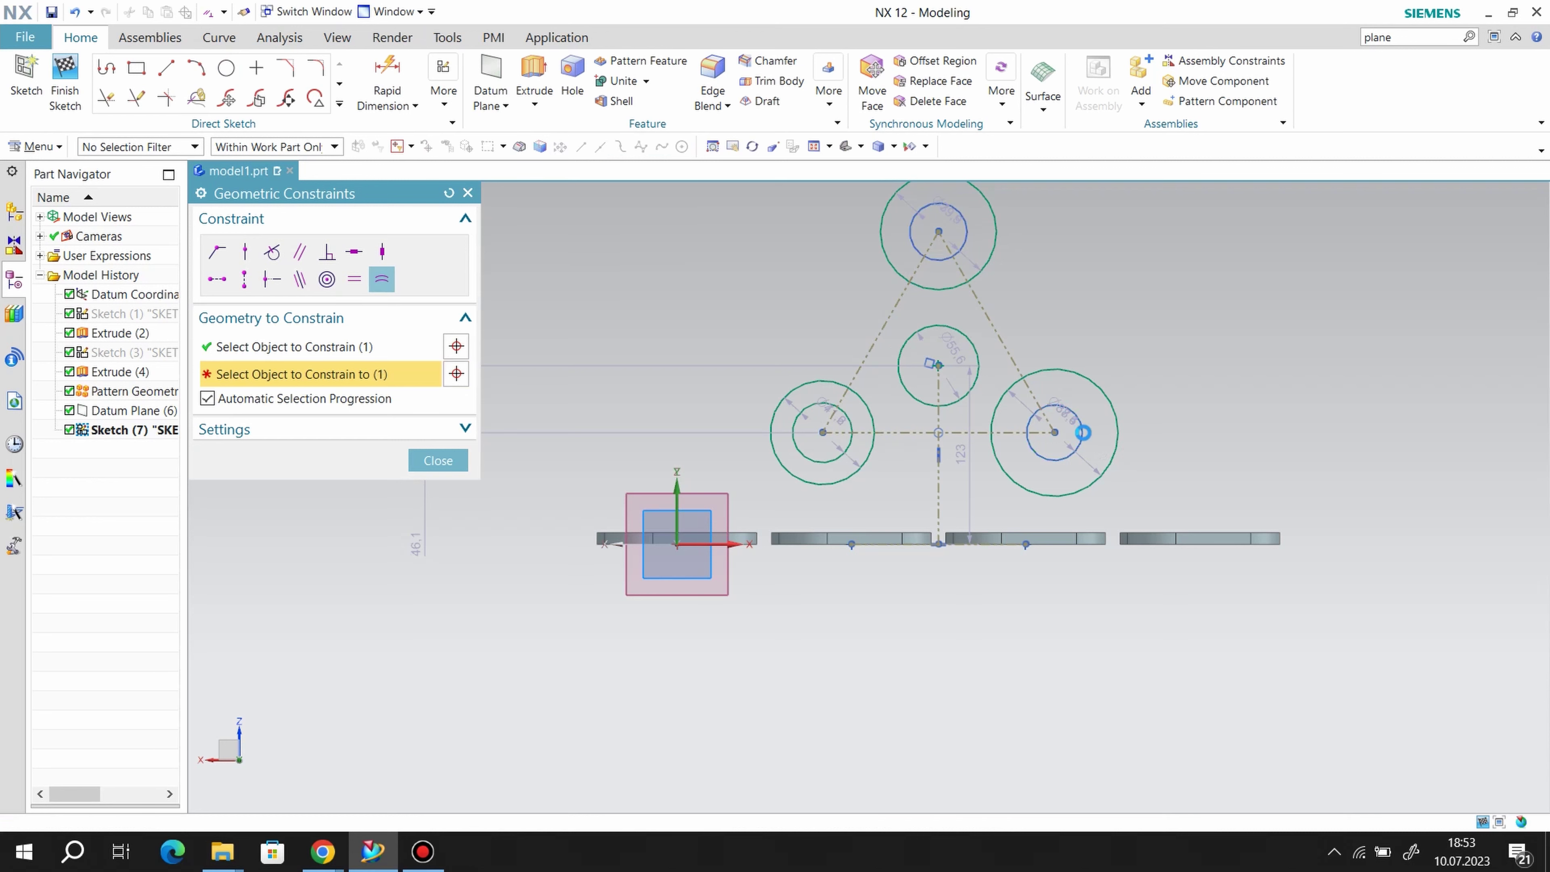
click(1084, 432)
click(832, 462)
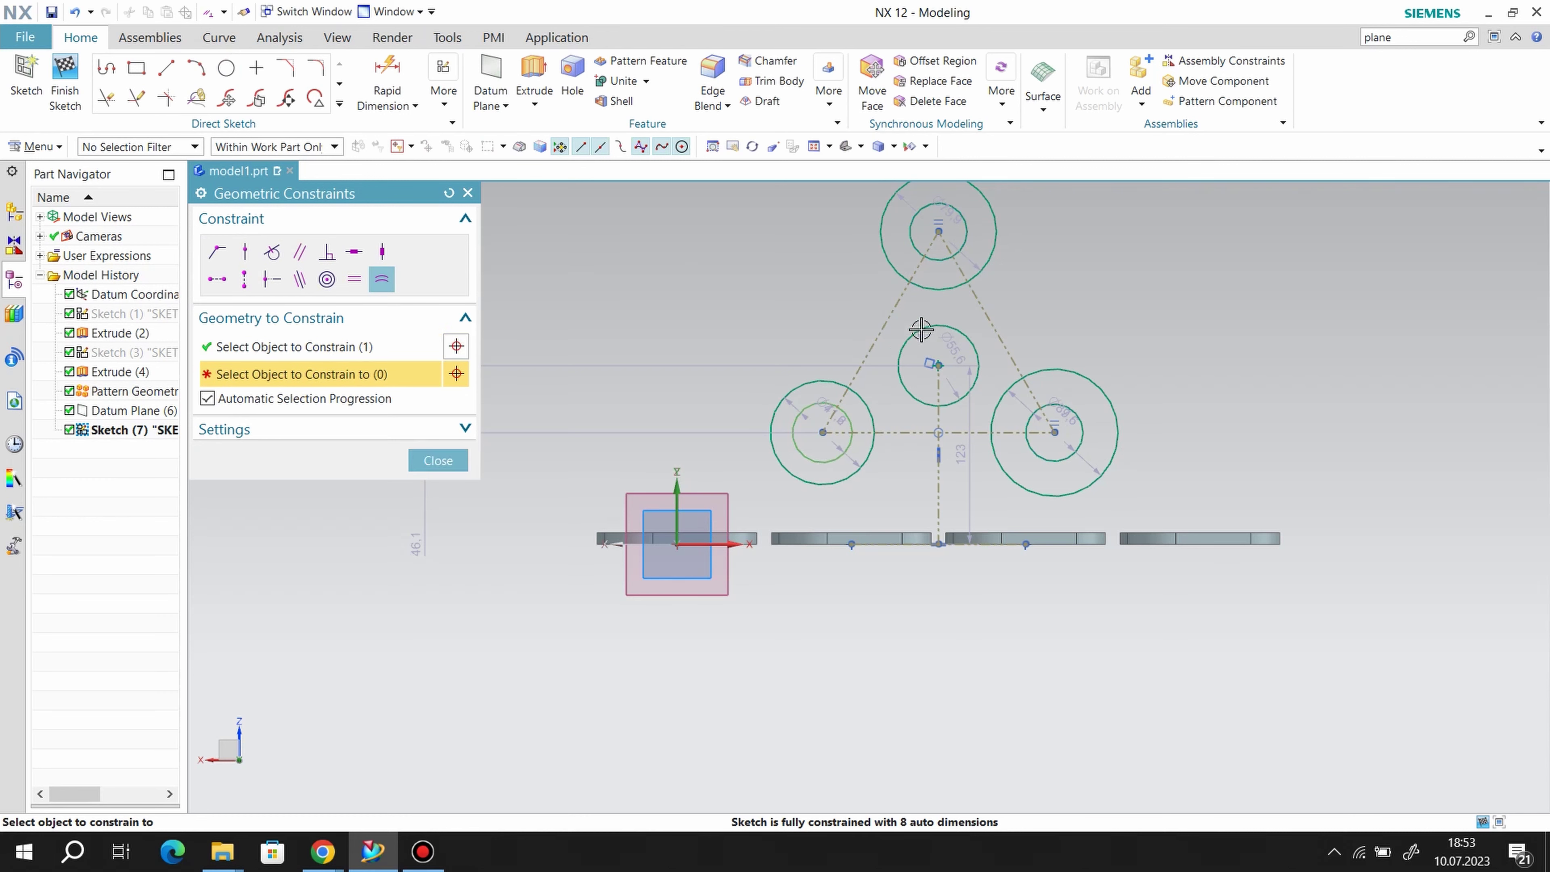
click(1081, 455)
click(1117, 445)
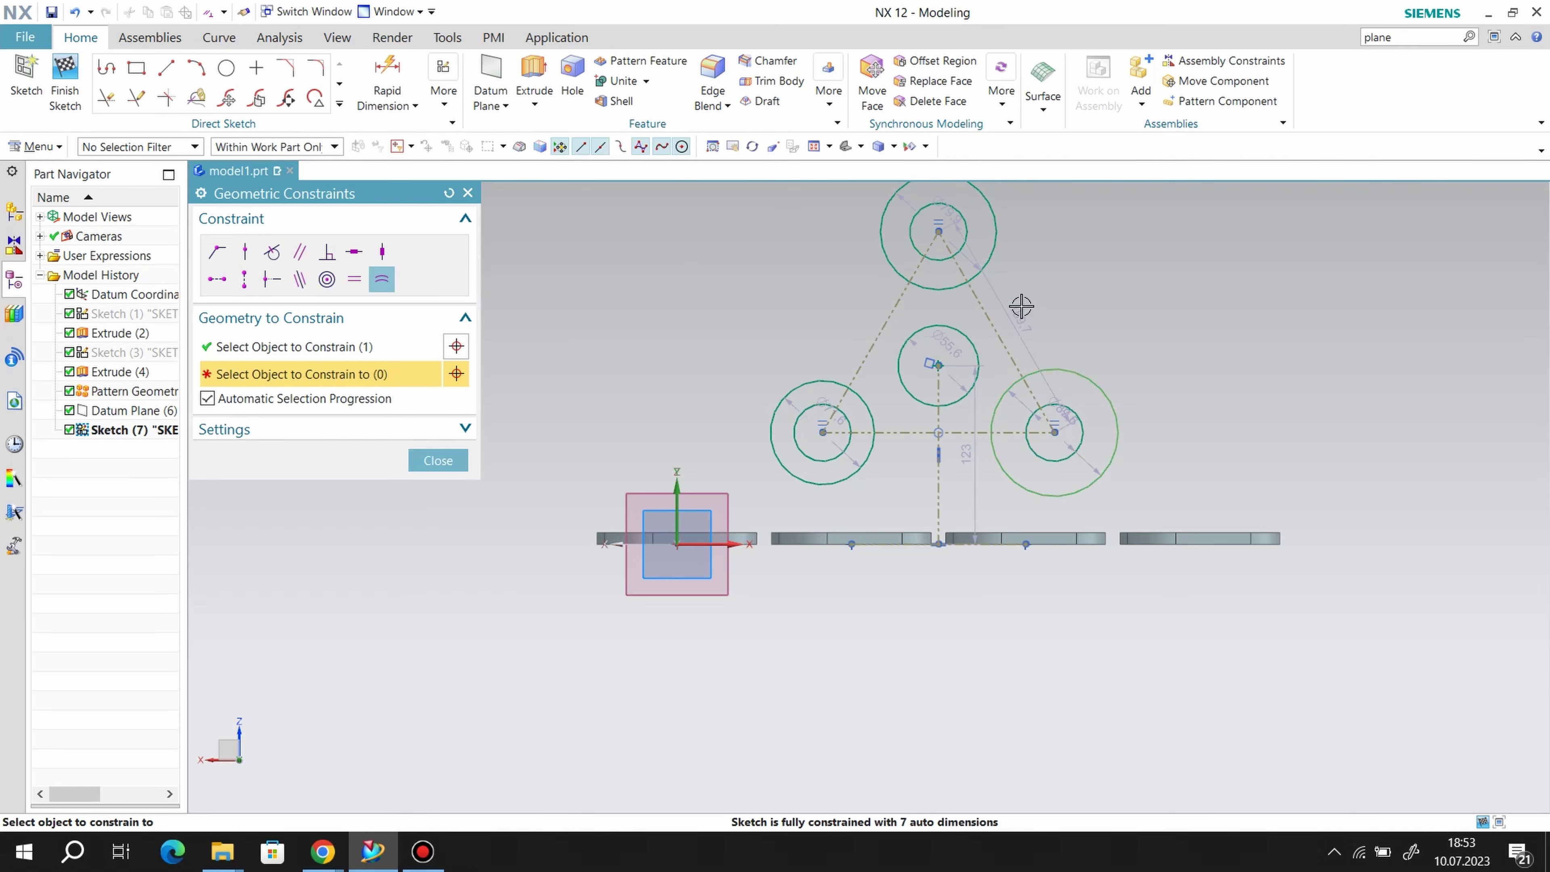
click(989, 249)
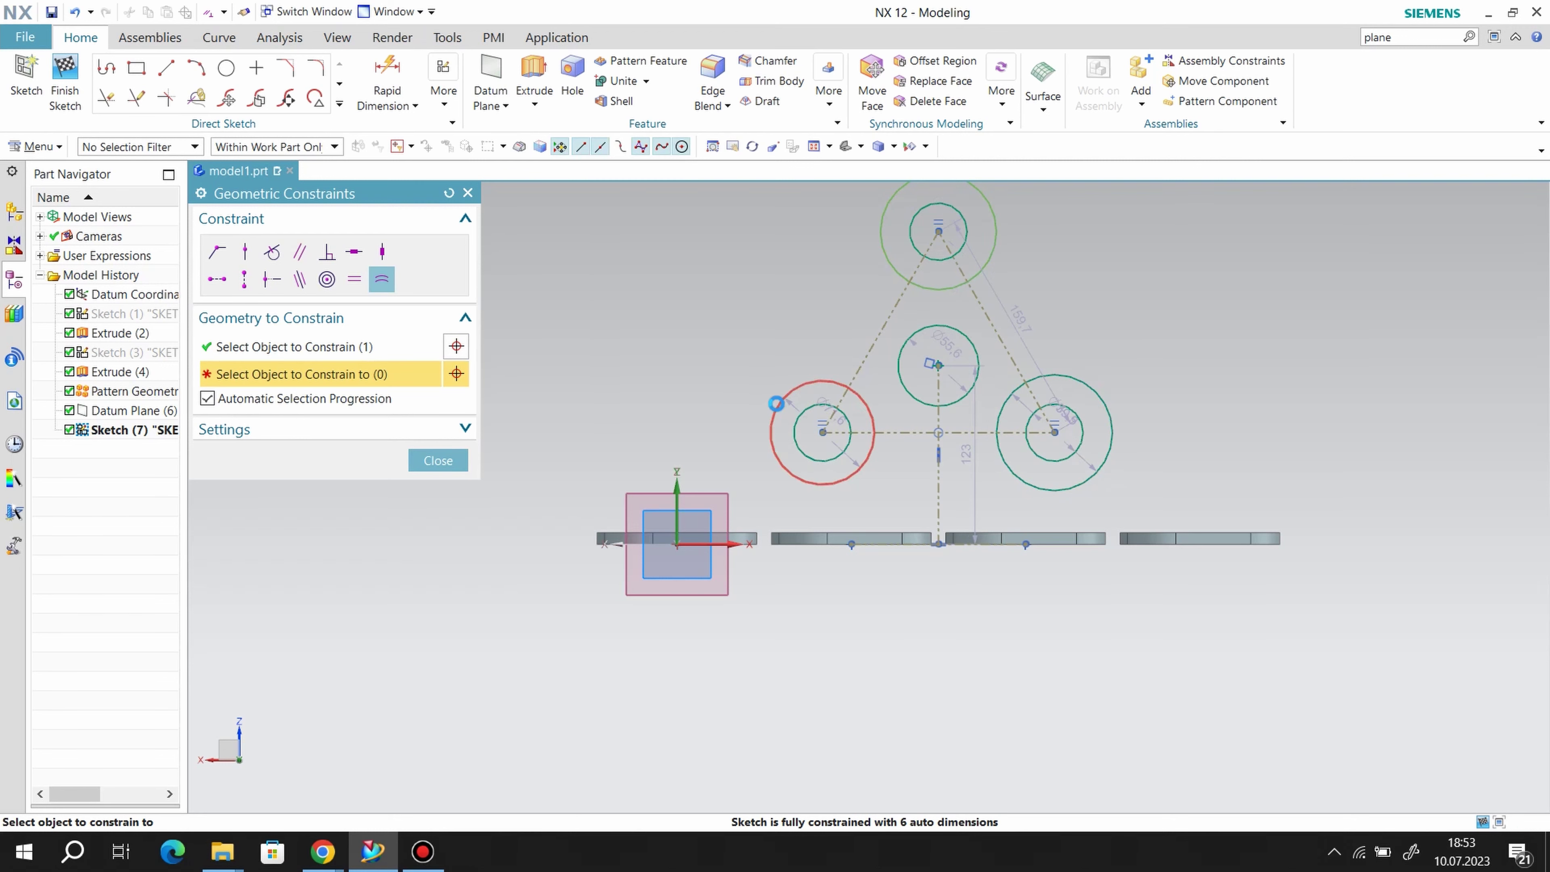
click(776, 402)
click(438, 461)
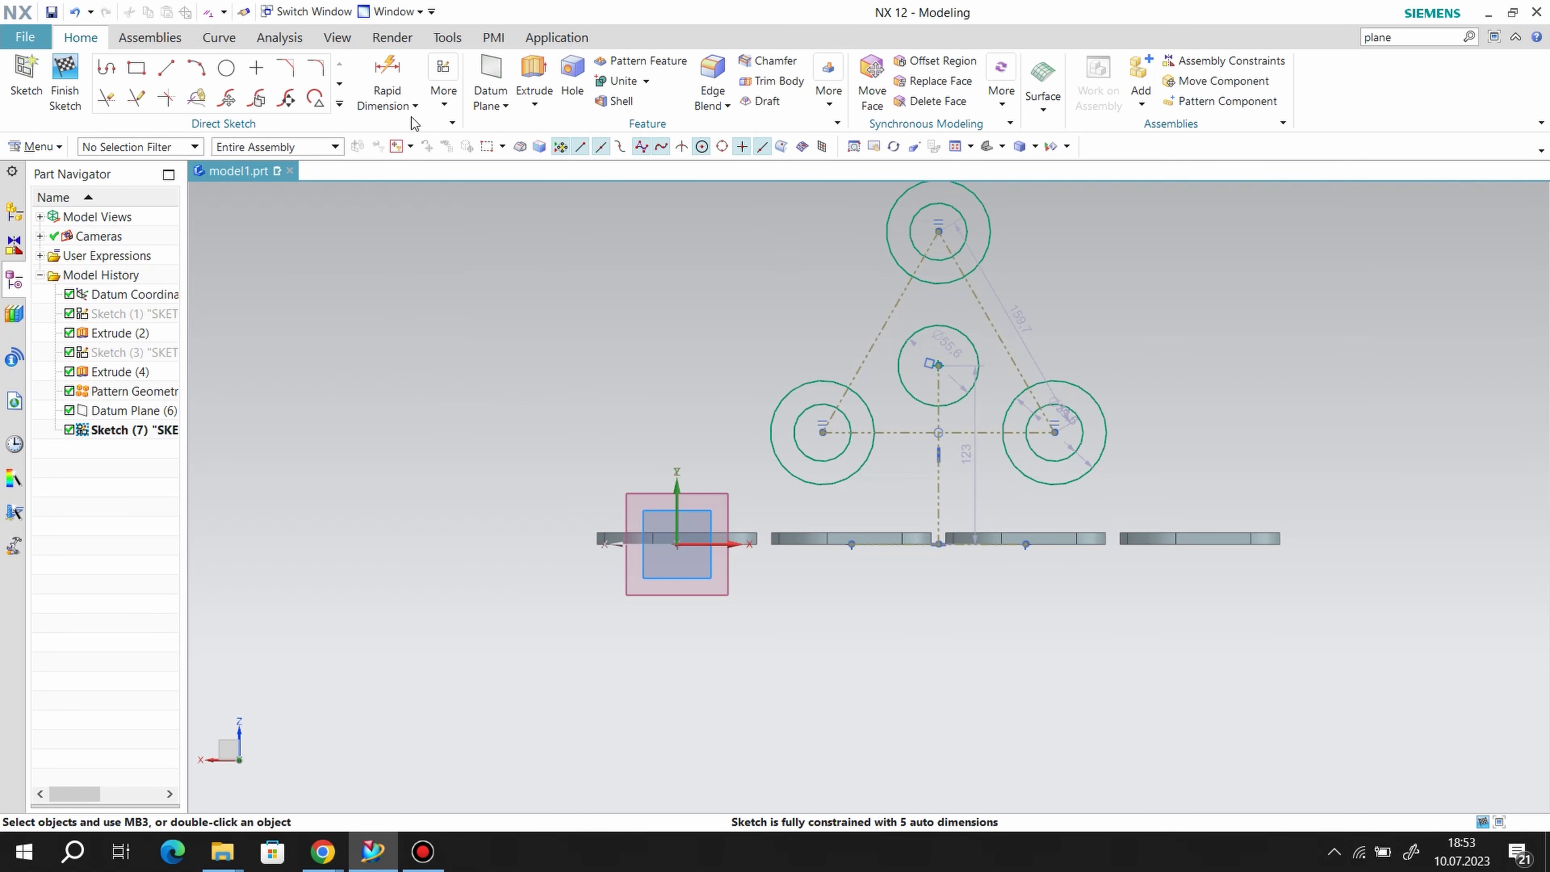
- Add a 105 vertical spacing dimension between the corner circles
click(412, 92)
click(982, 433)
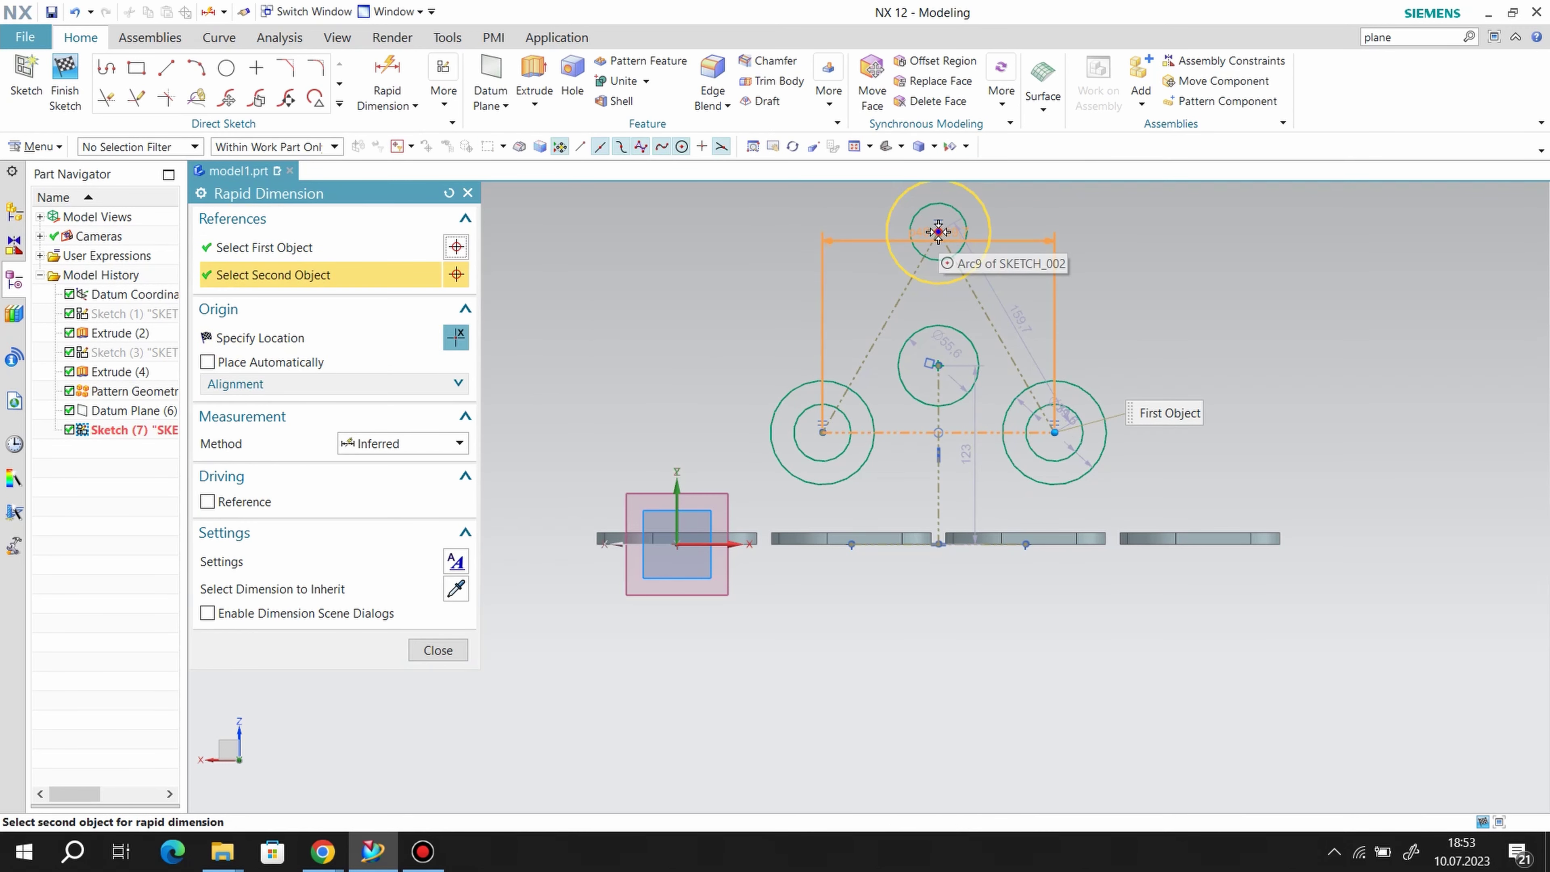
click(1254, 342)
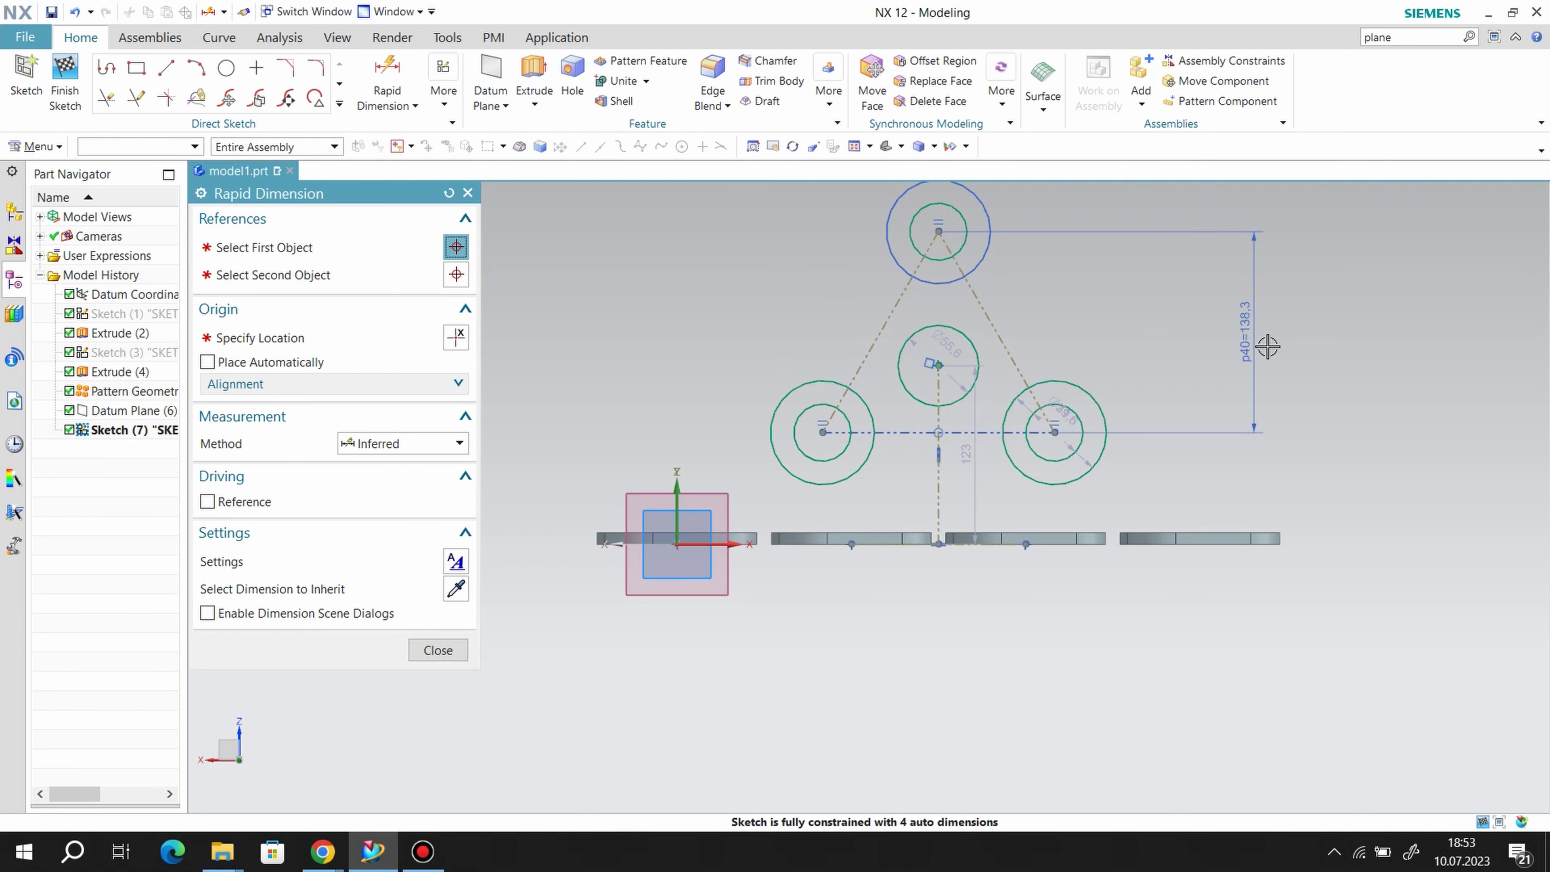
text(105)
key(Return)
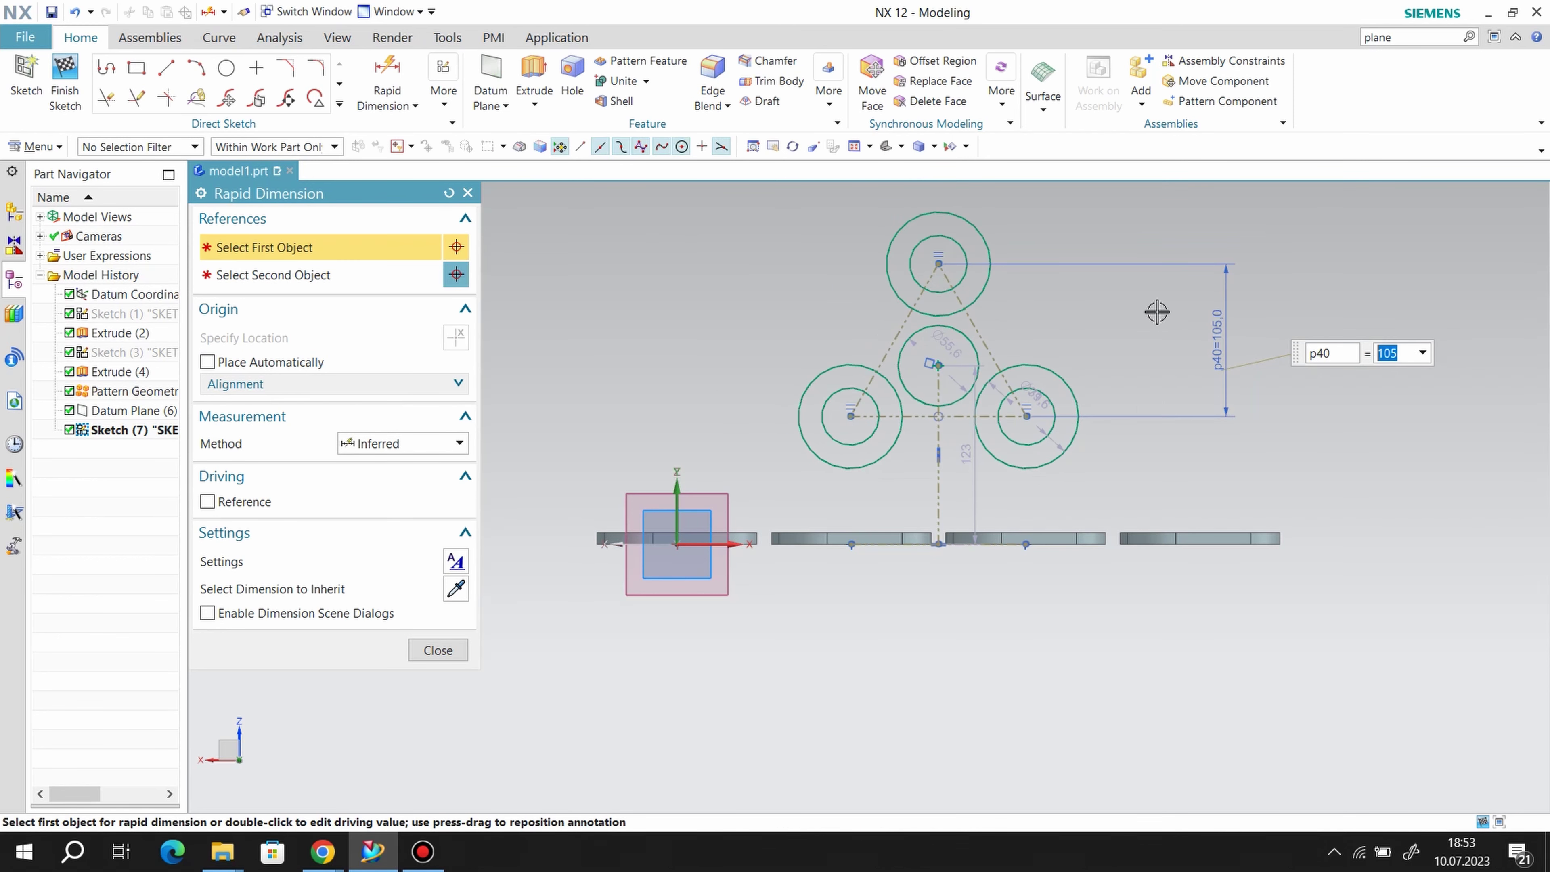
- Dimension the outer circle Ø30, the hole Ø16 and the centre circle Ø68
click(387, 80)
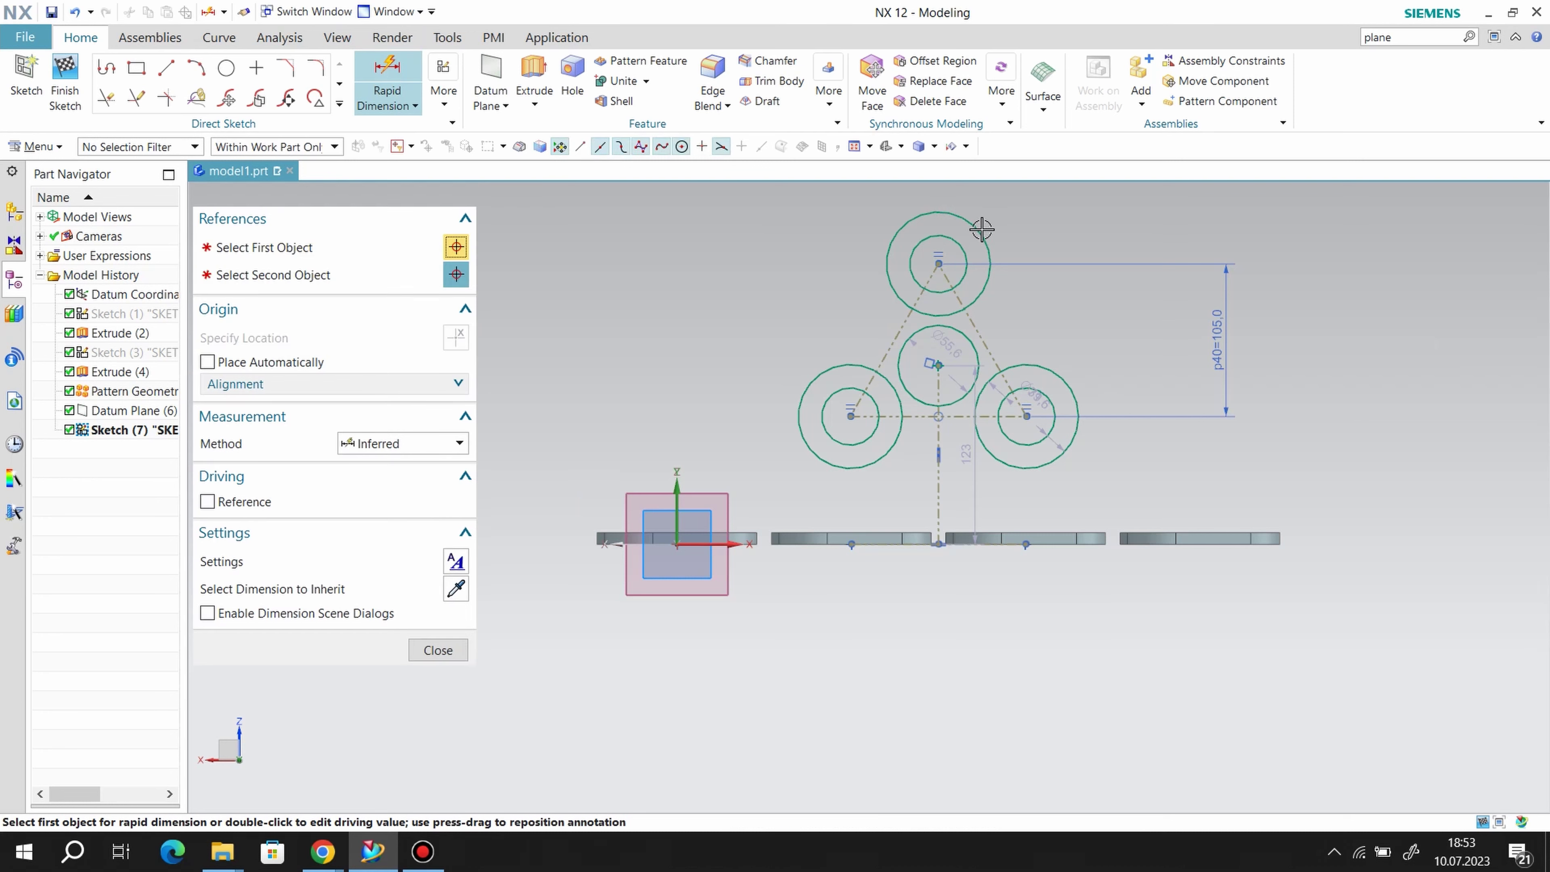
click(981, 230)
click(1052, 224)
text(30)
key(Return)
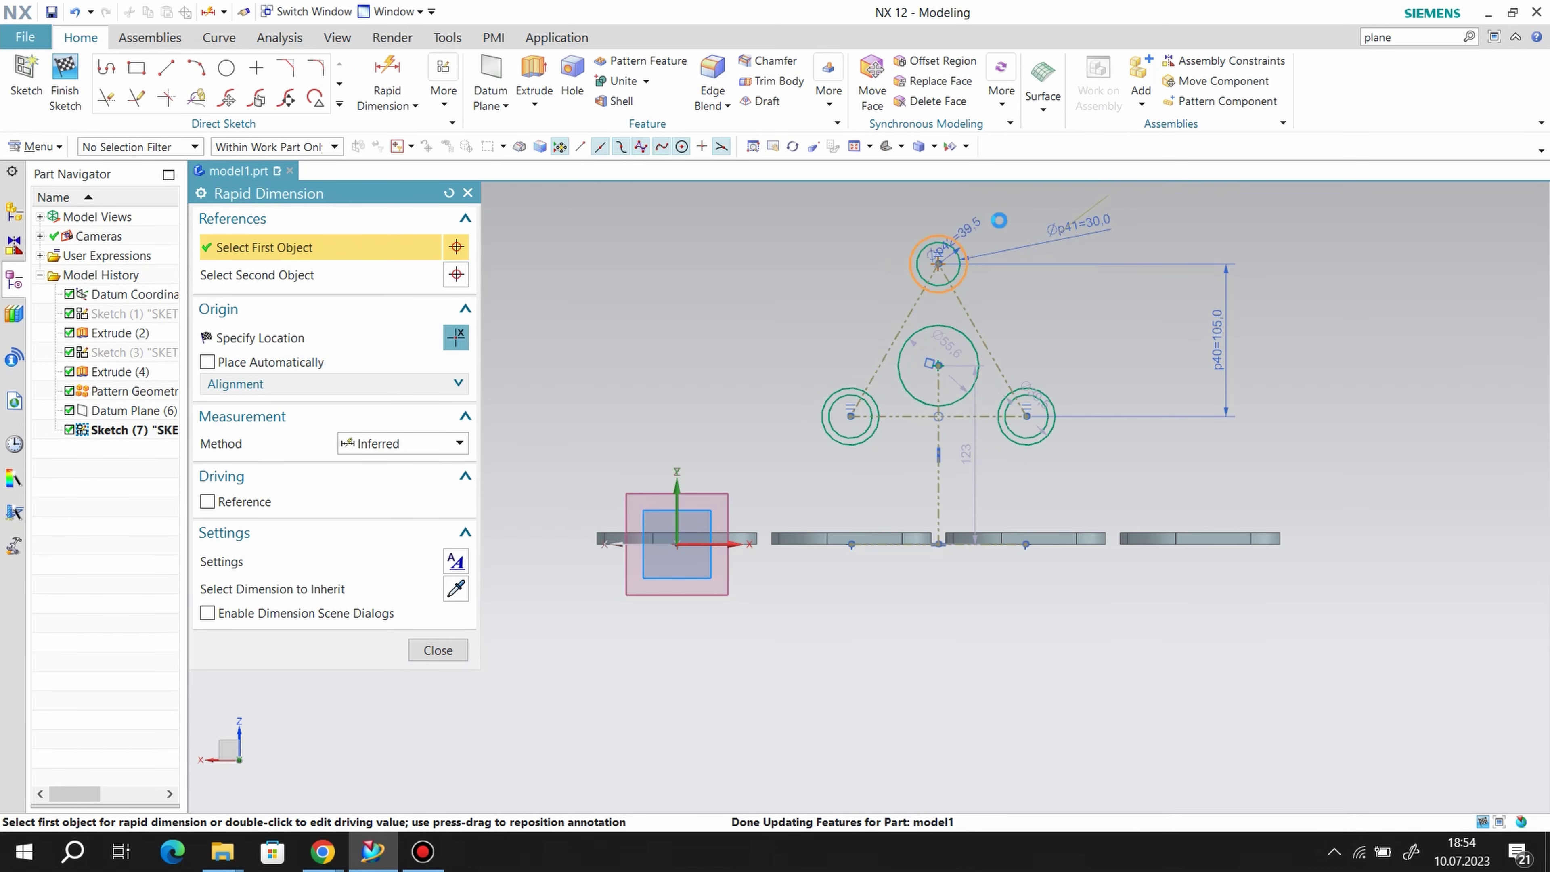
click(960, 243)
click(1006, 211)
text(16)
key(Return)
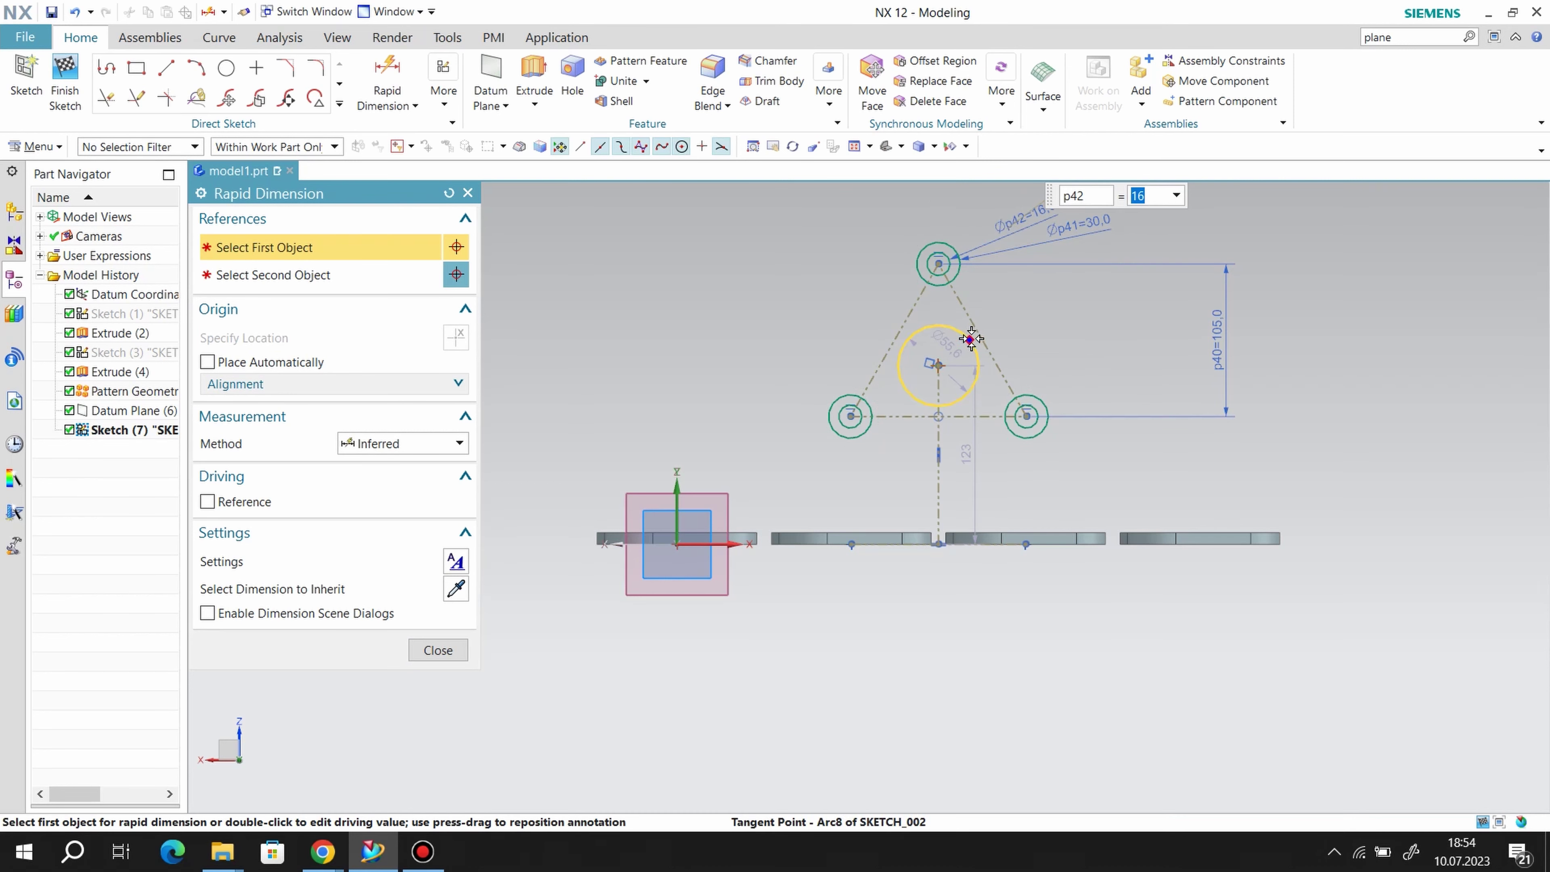
click(976, 353)
click(1041, 333)
text(68)
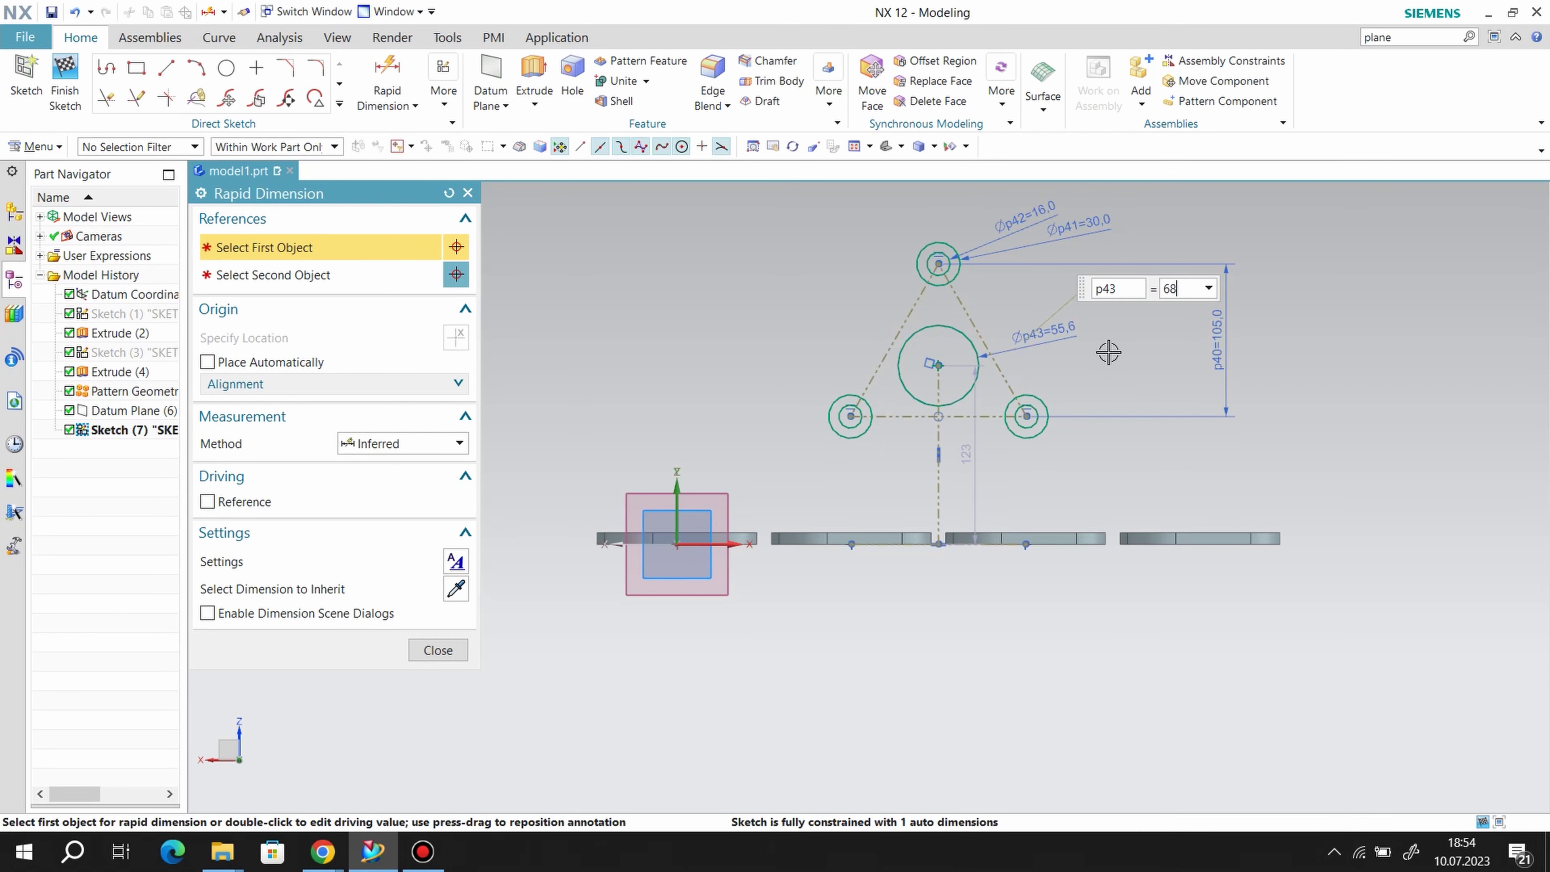
key(Return)
- Draw three tangent lines linking the top, lower-right and lower-left outer circles
click(438, 649)
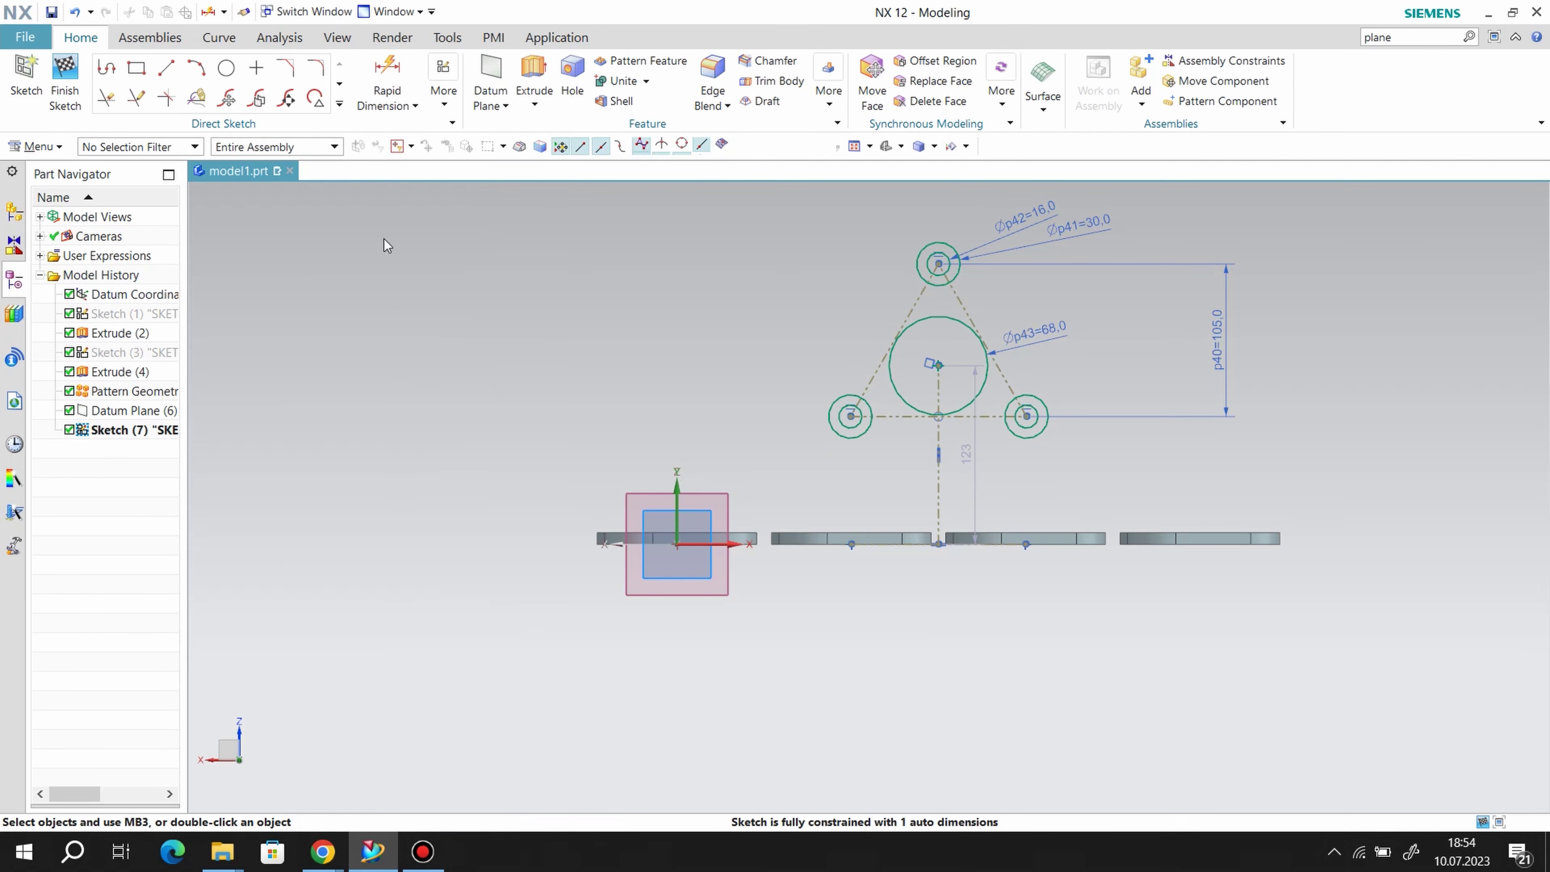
click(166, 67)
scroll(1007, 253, down, 1)
scroll(1006, 254, up, 3)
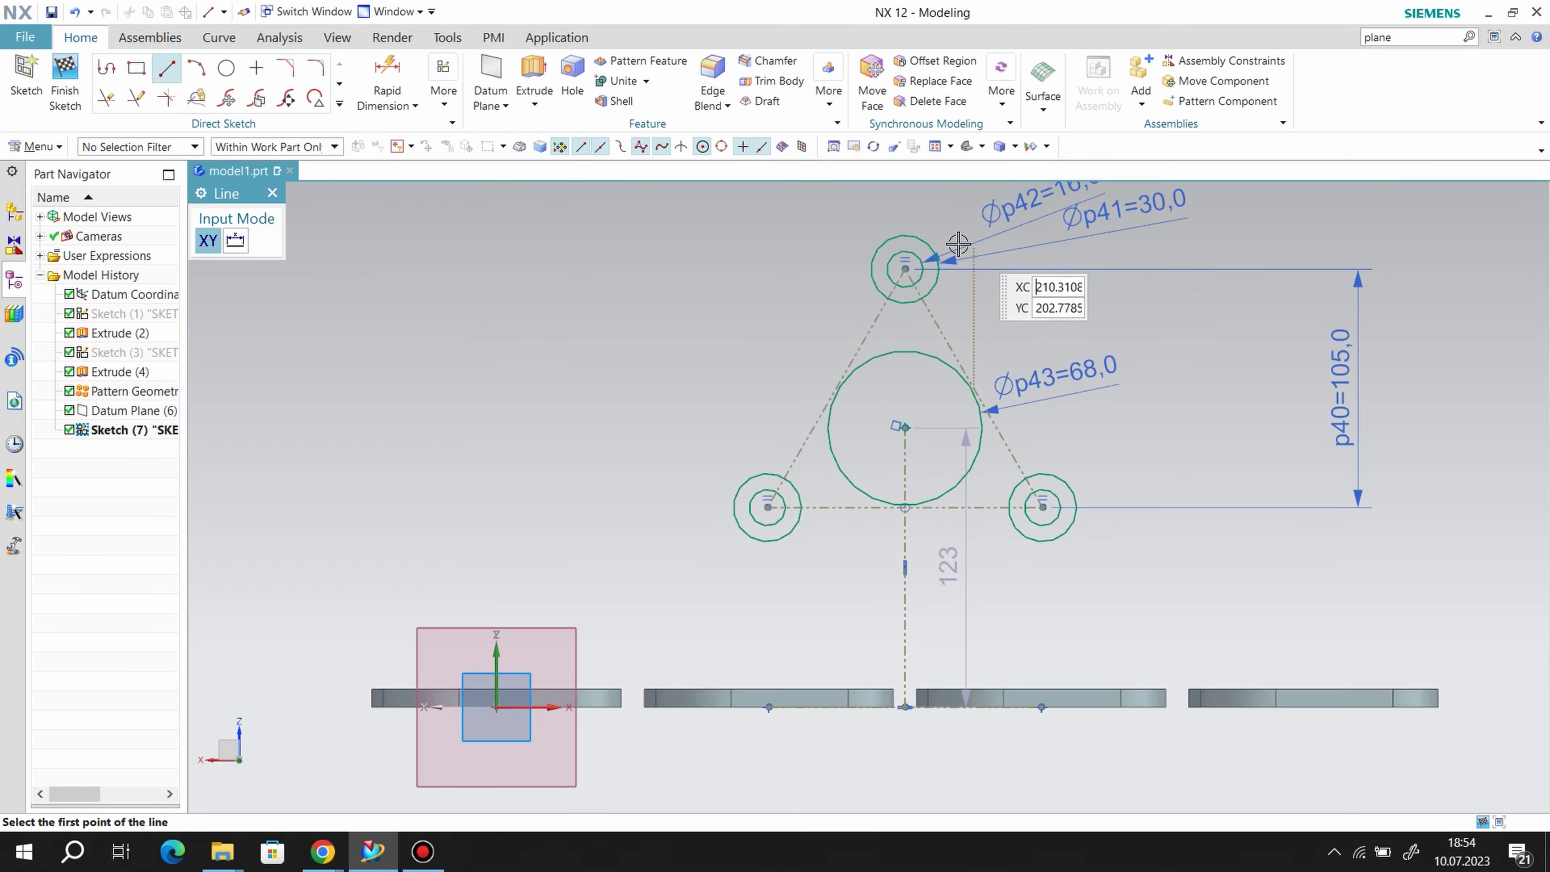
click(932, 253)
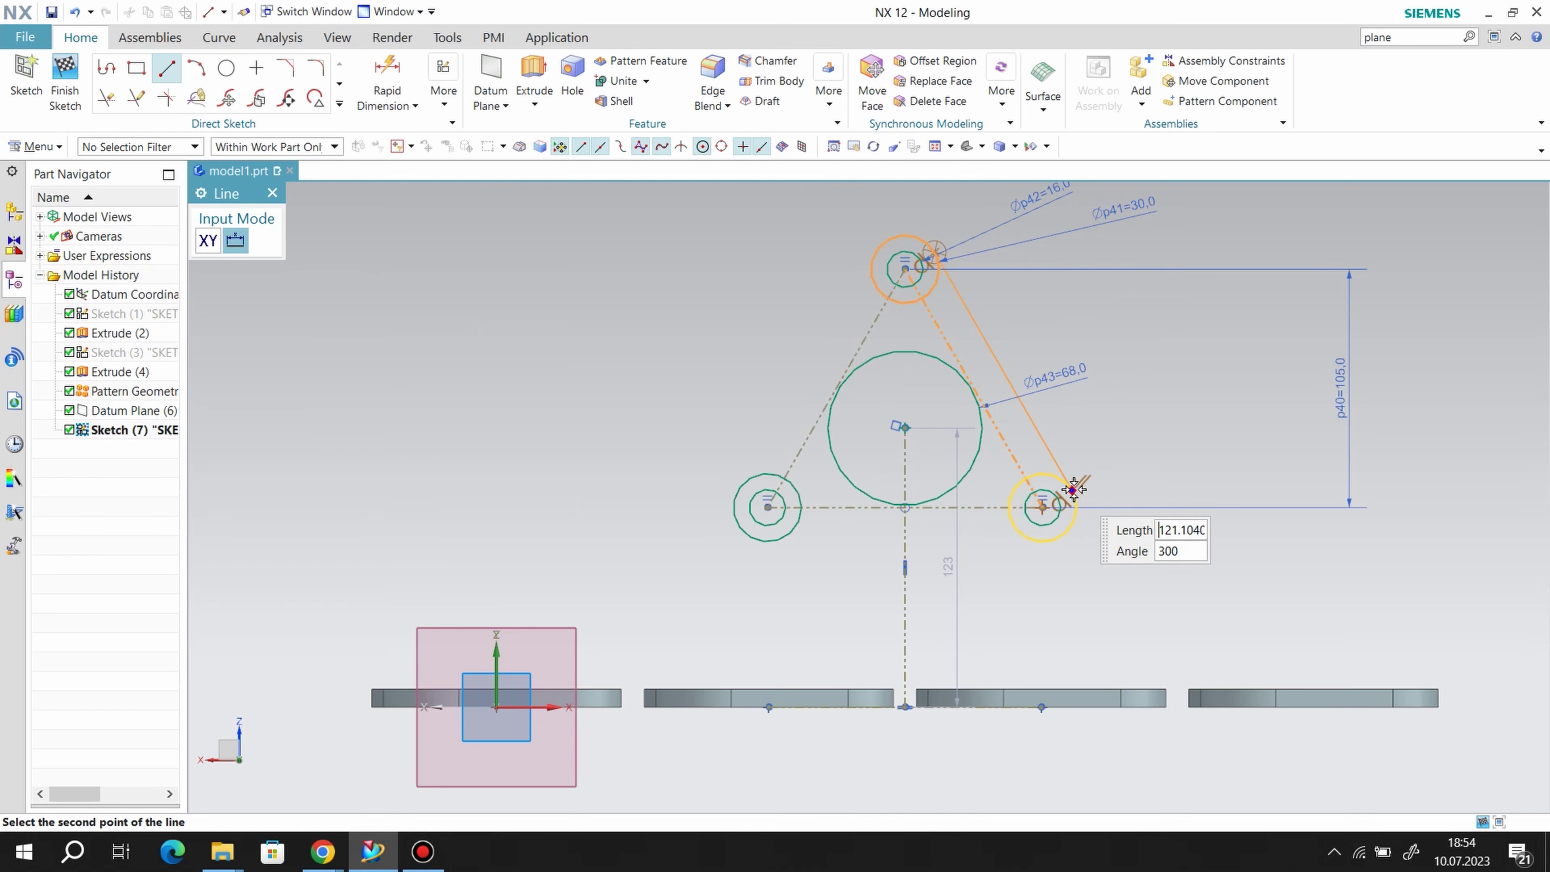
click(1070, 489)
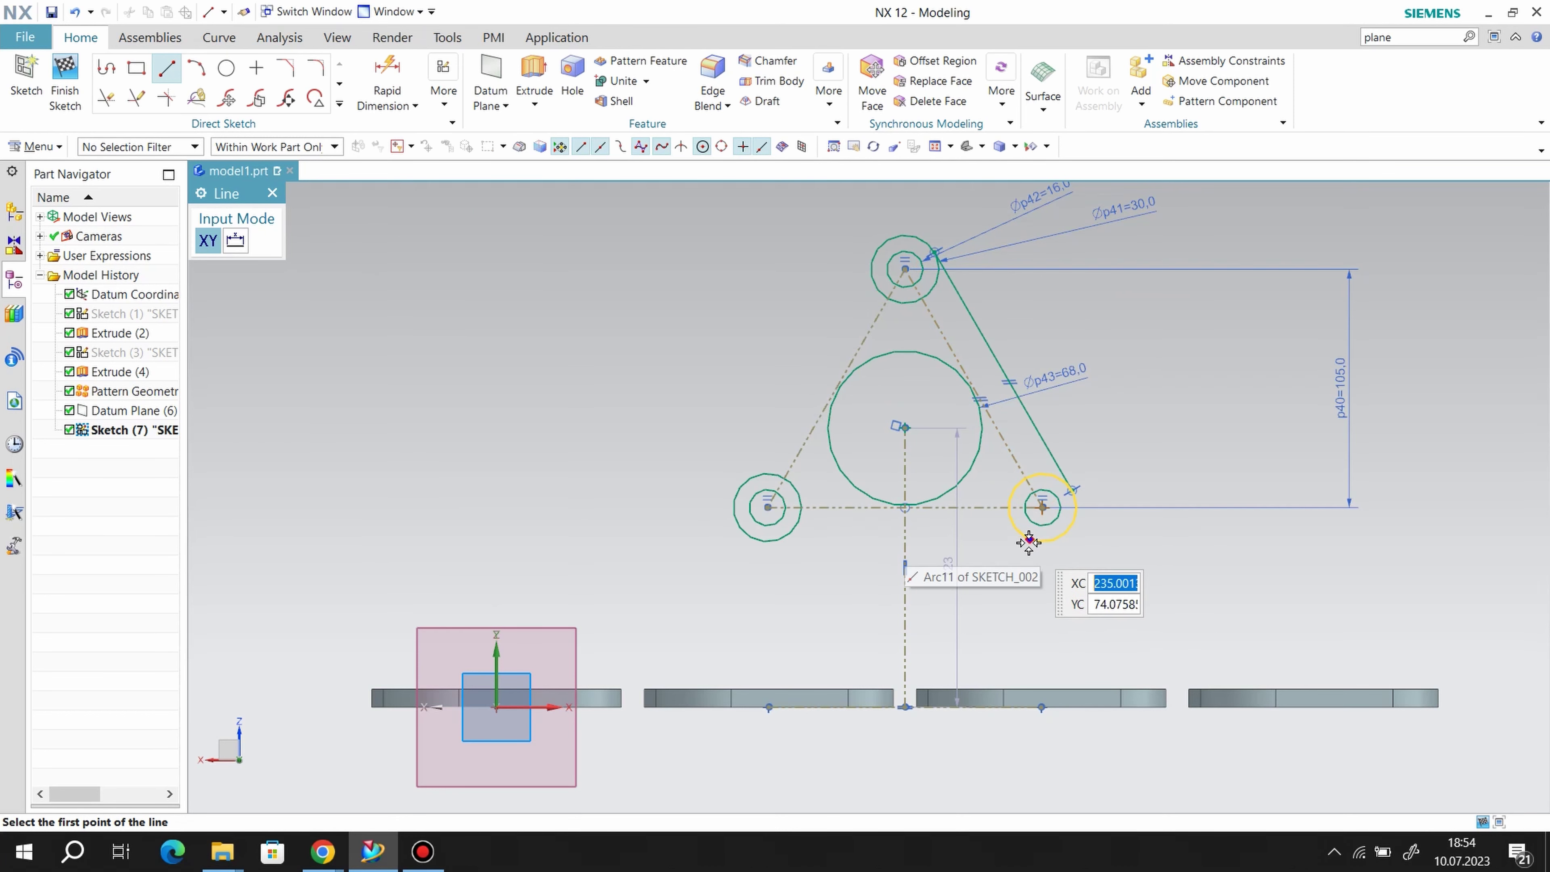
click(1041, 543)
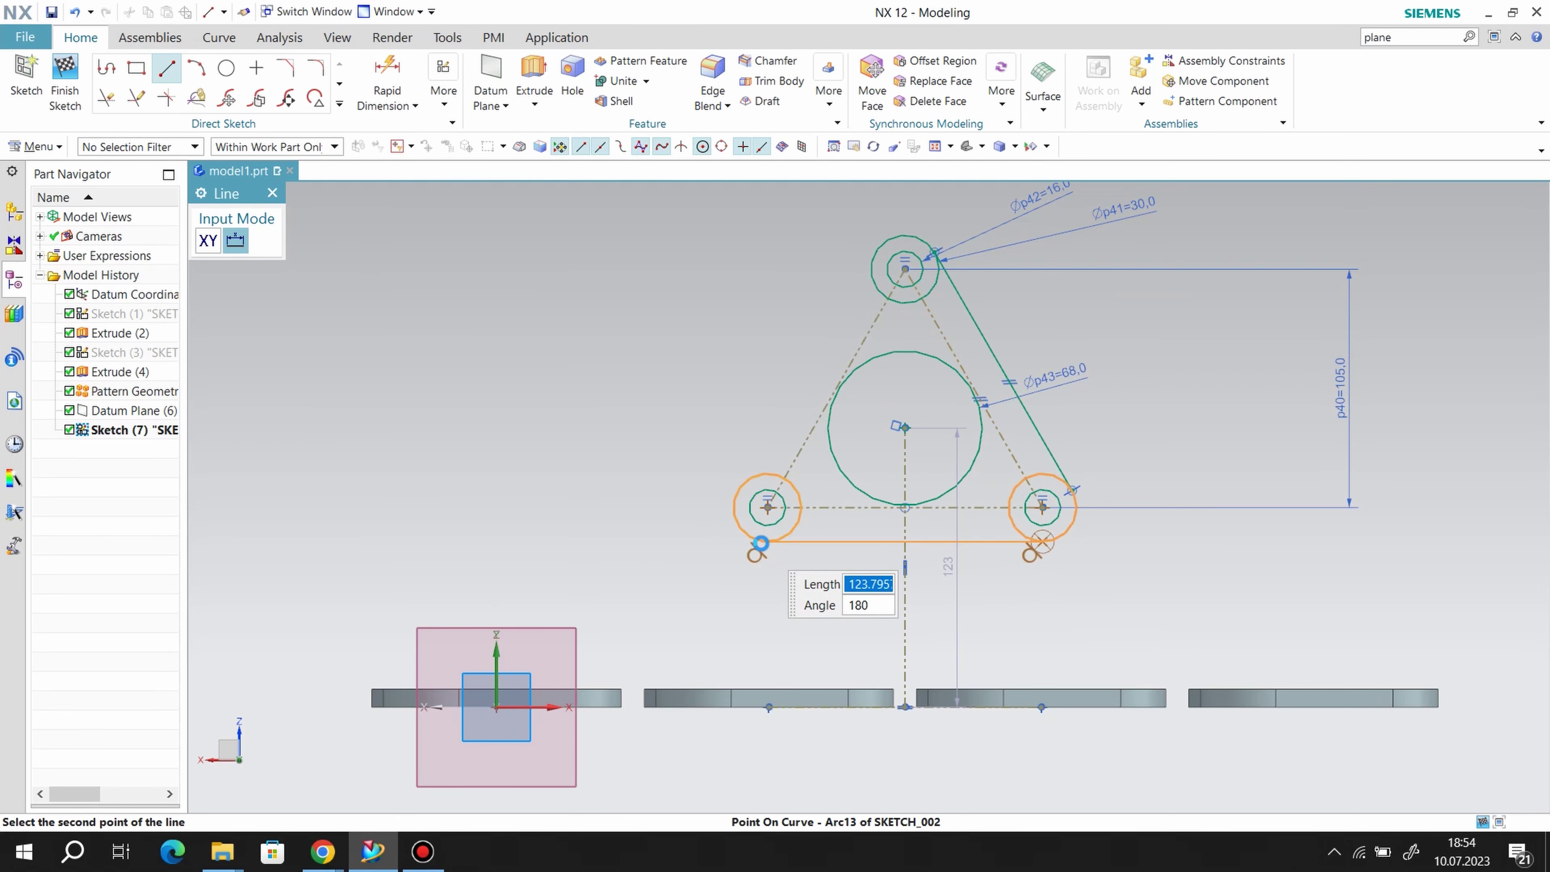
click(760, 542)
click(736, 489)
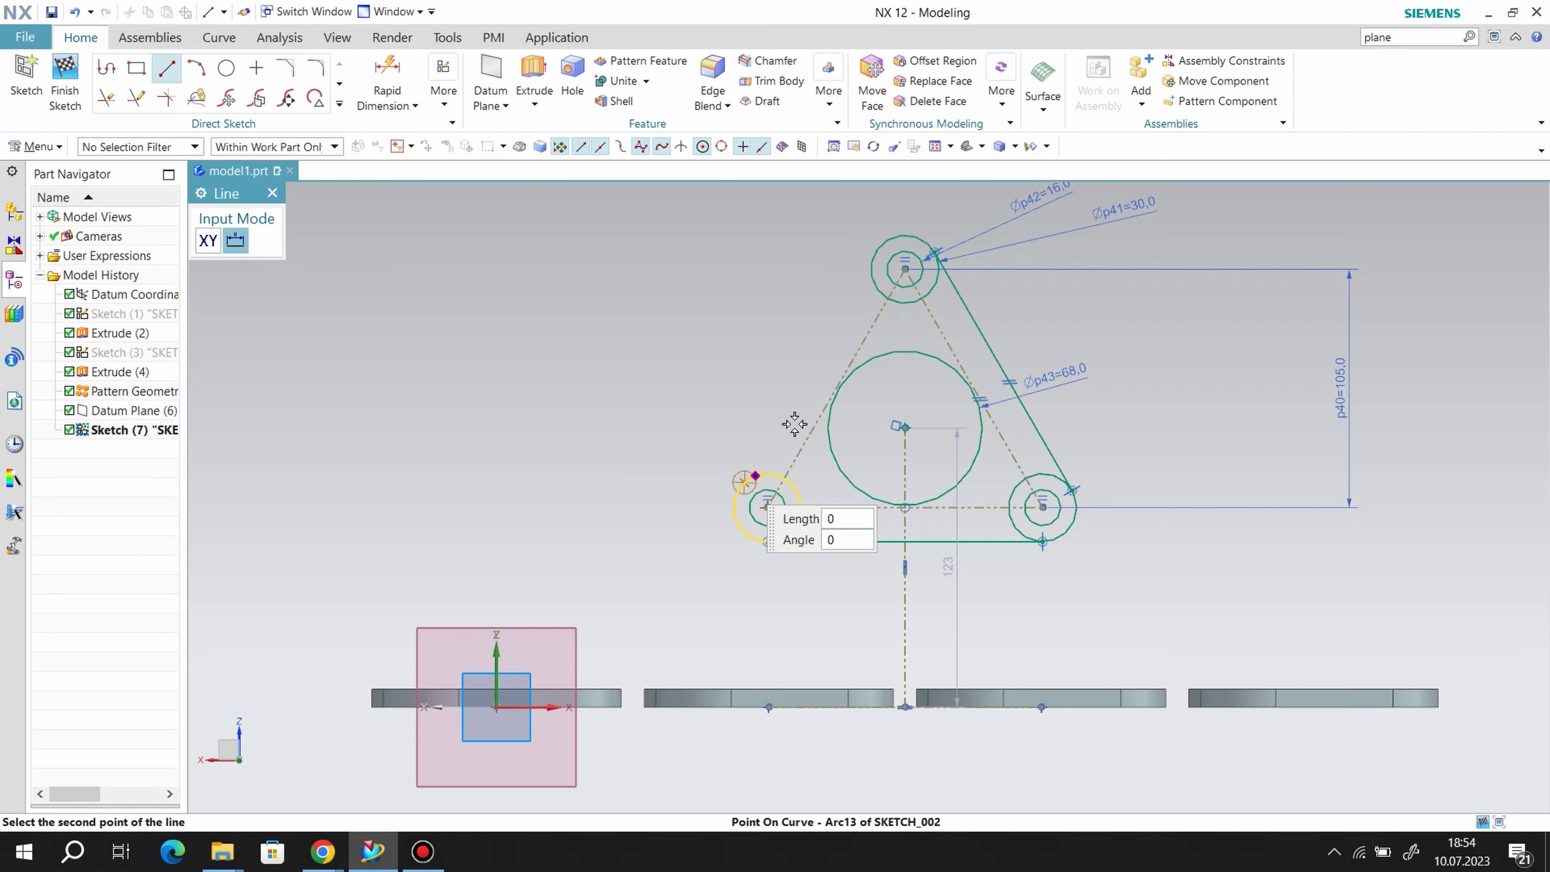
click(872, 271)
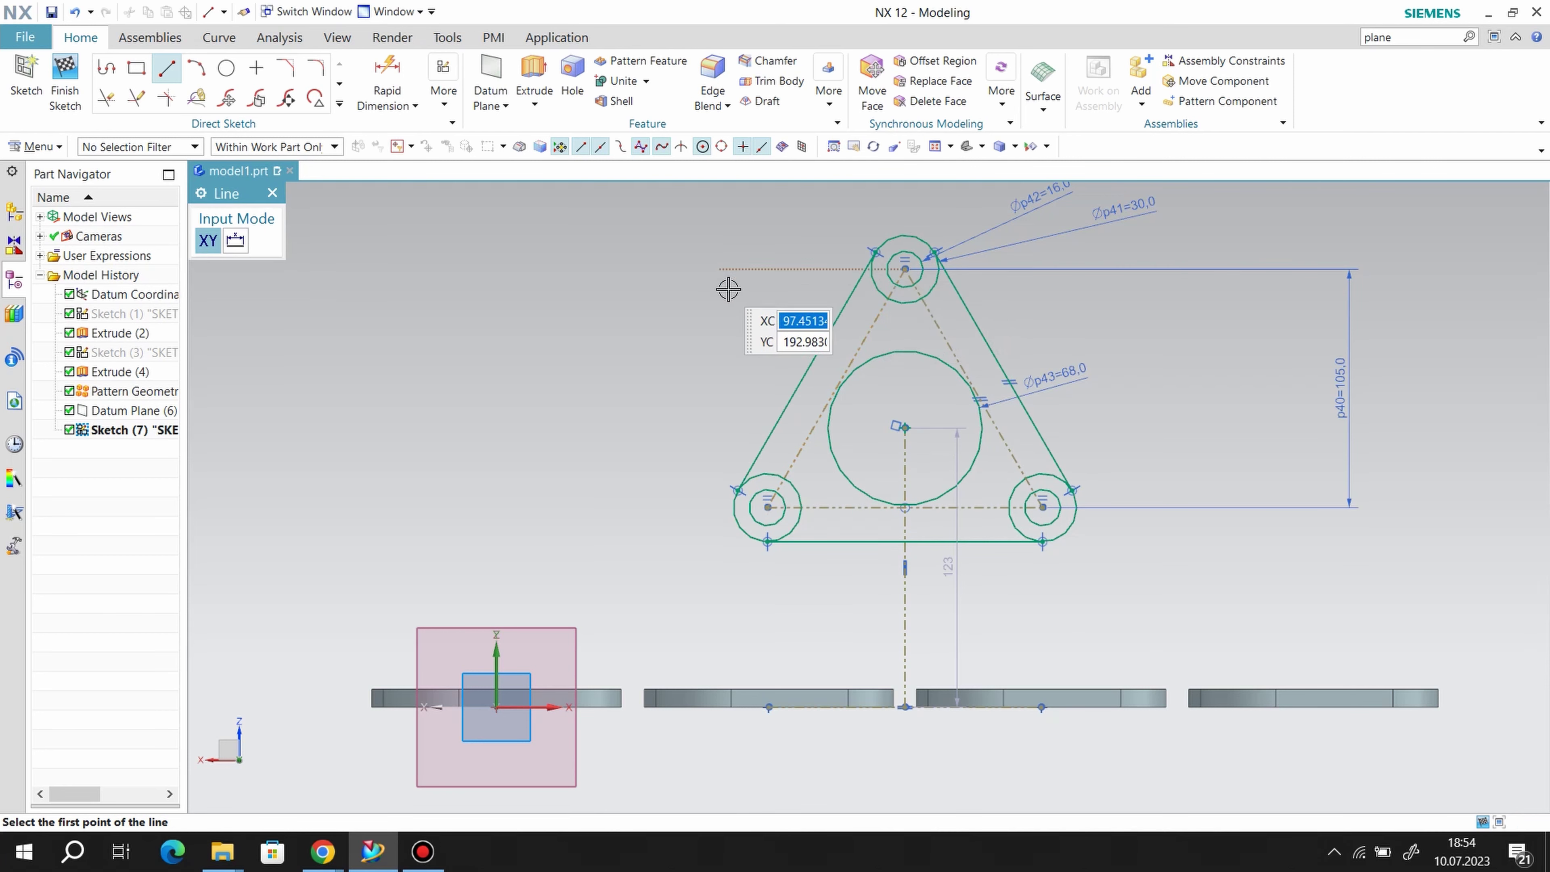
right_click(728, 289)
click(741, 311)
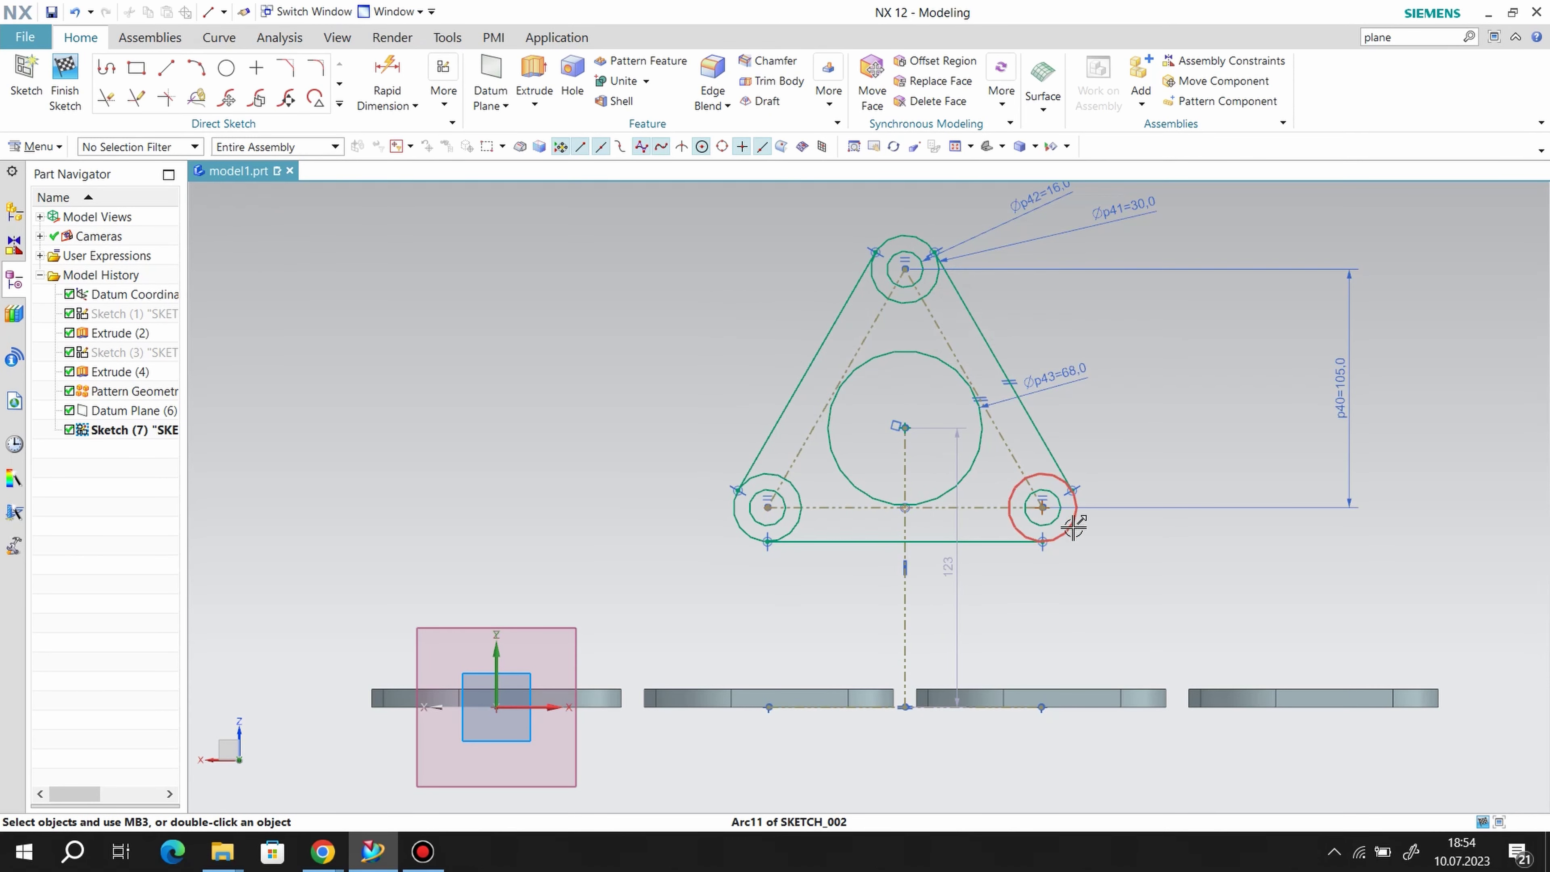
- Dimension the vertical centre-to-flanges line to 120
click(387, 79)
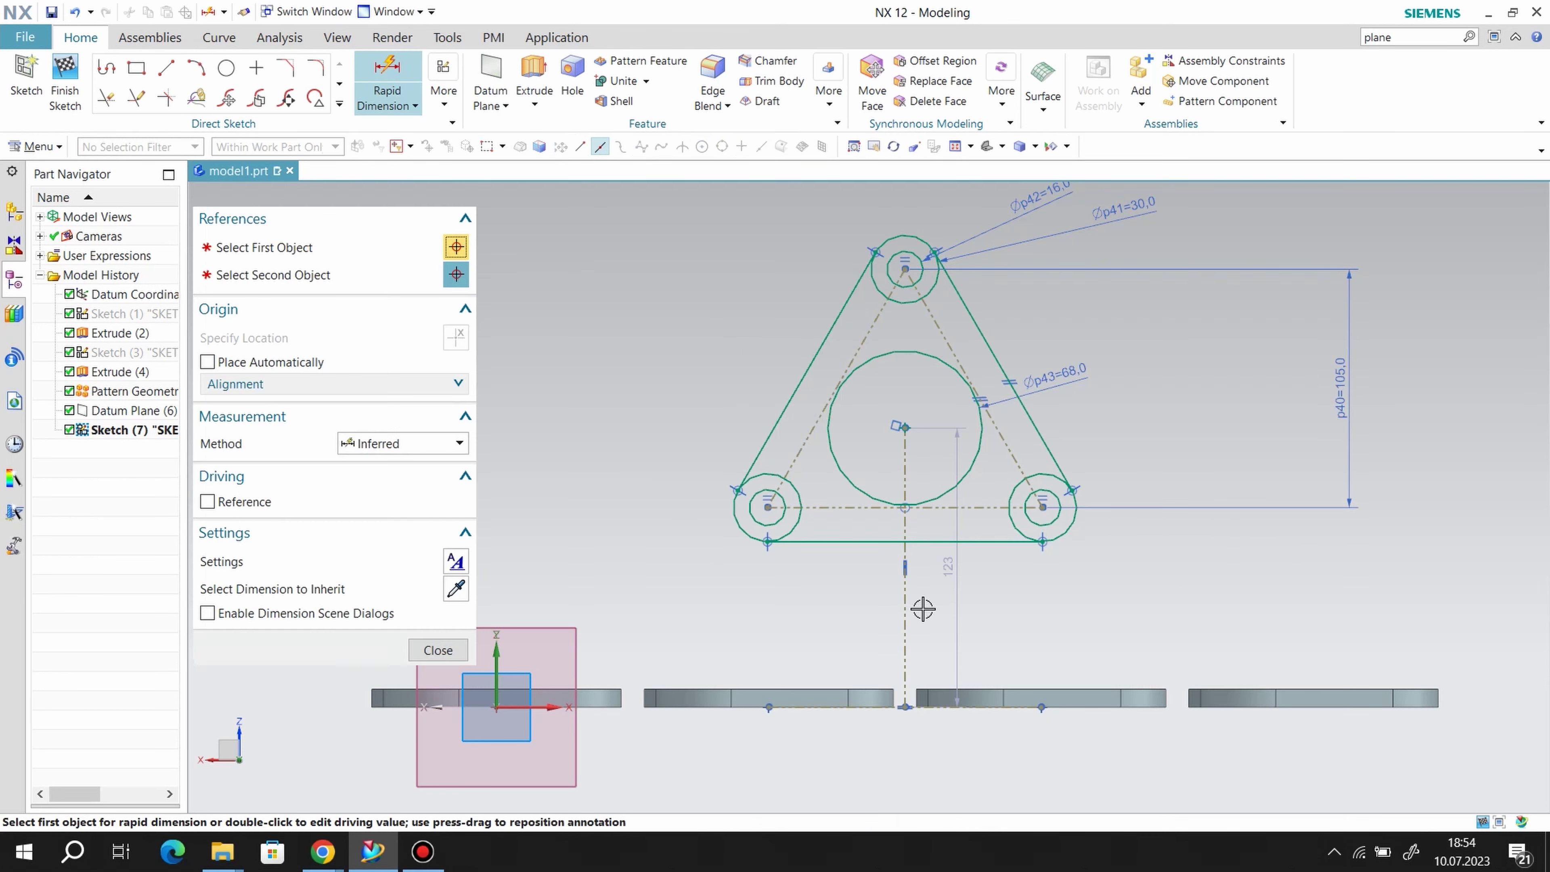
click(905, 611)
click(1130, 592)
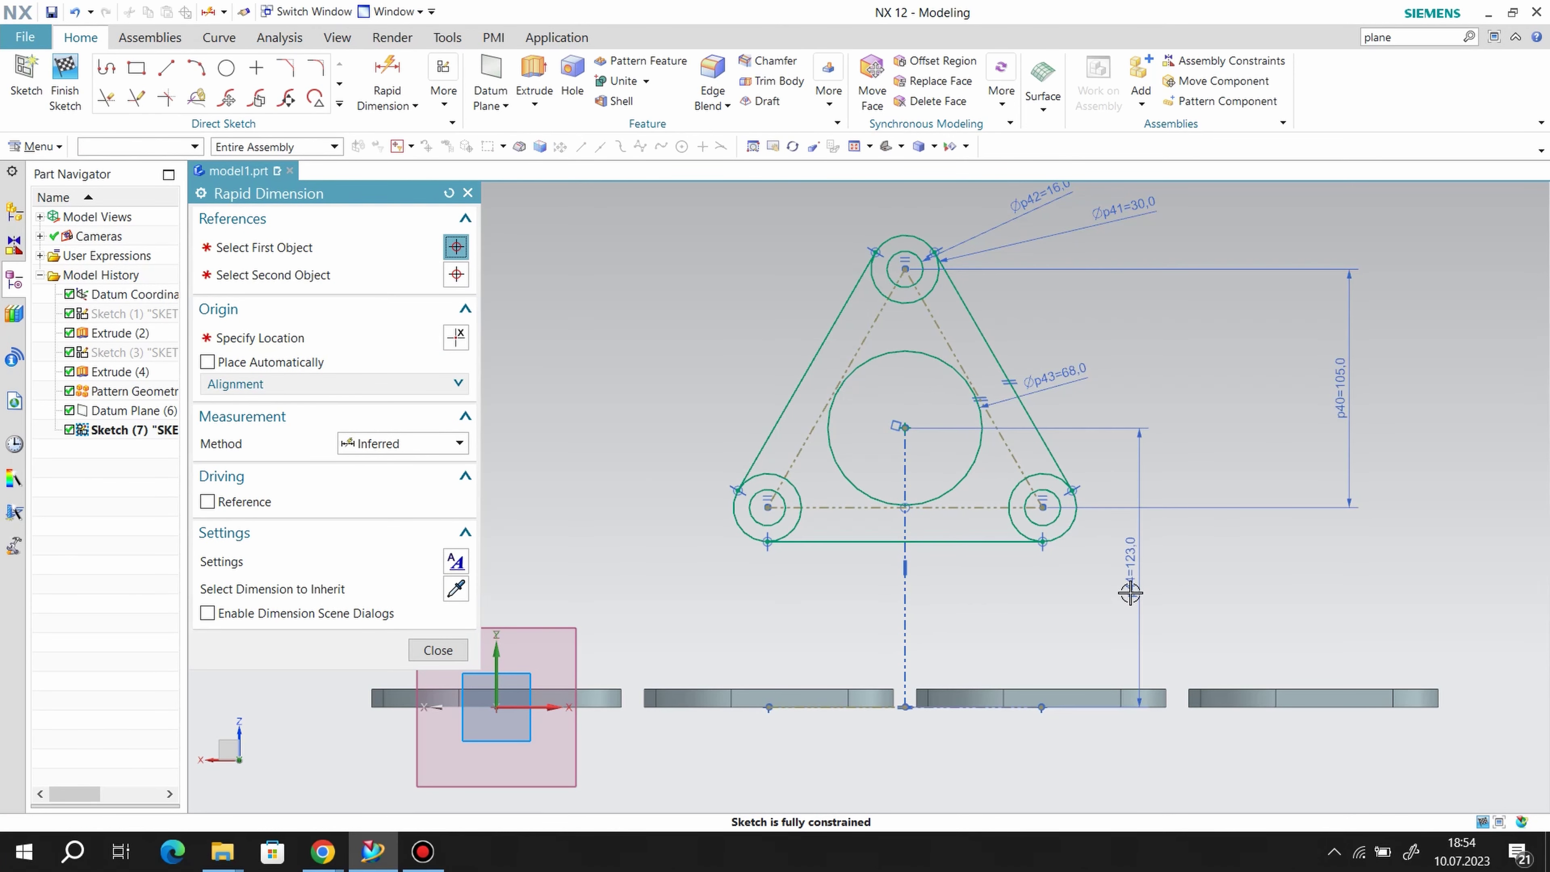
text(120)
key(Return)
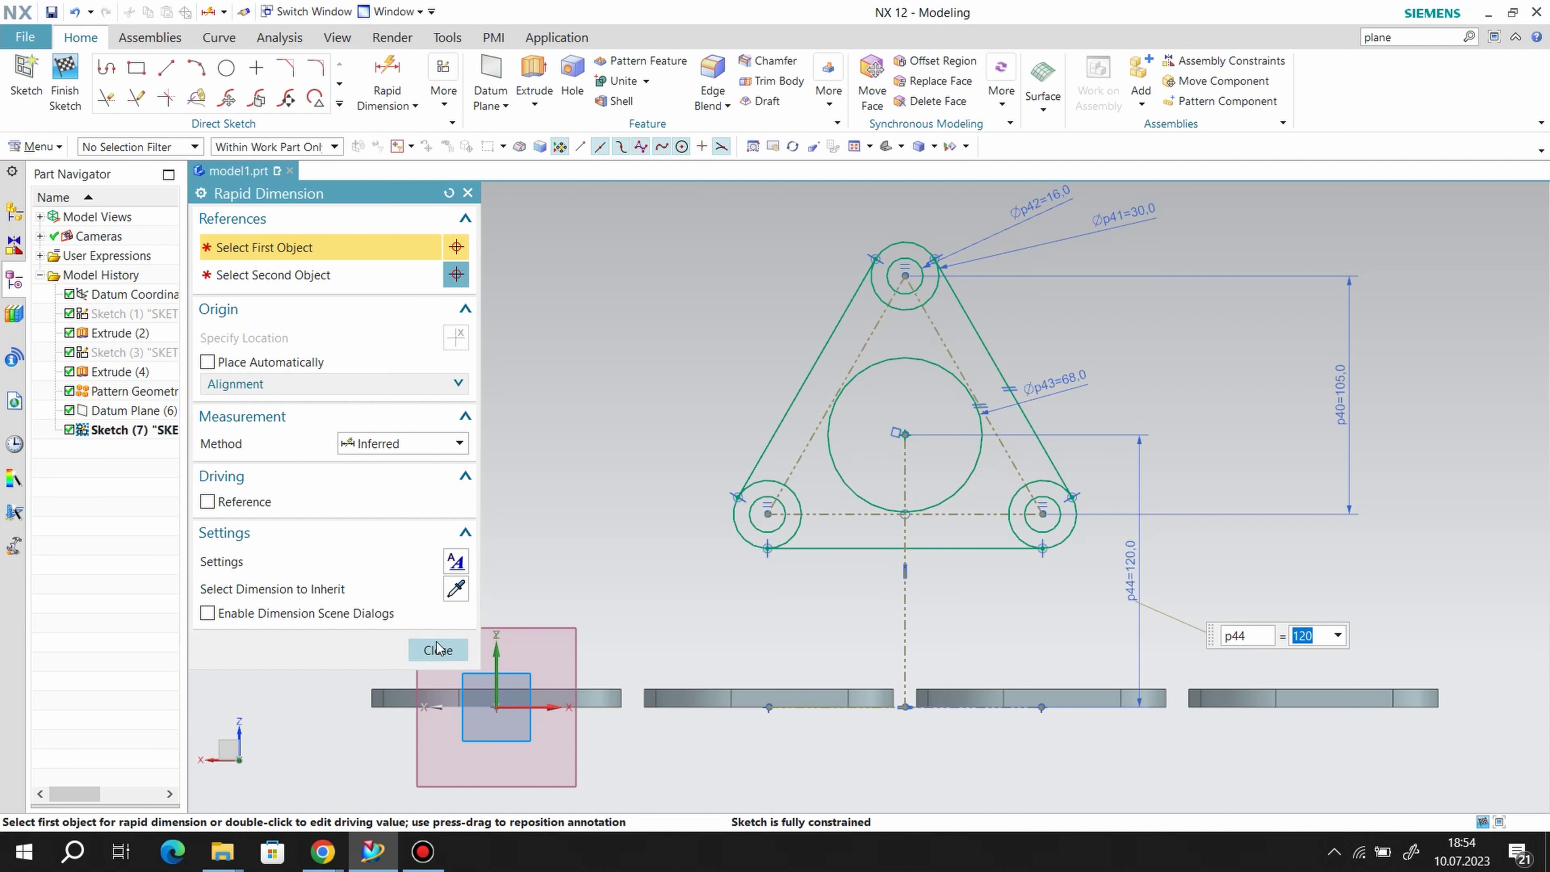
click(437, 648)
click(107, 98)
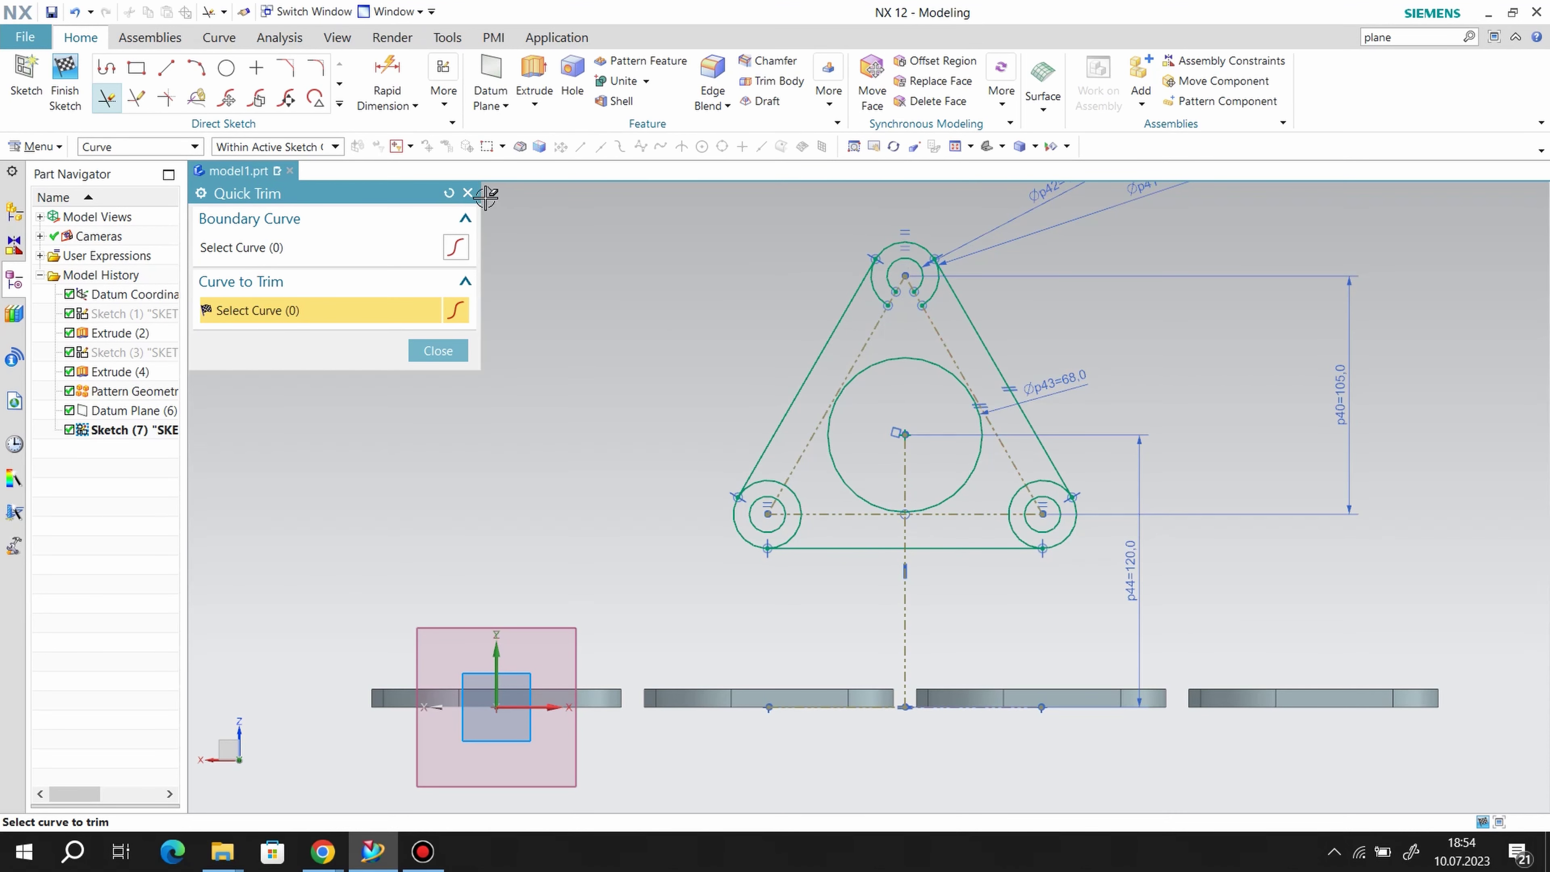
- Quick Trim the inner corner arcs into a rounded triangle outline and finish Sketch (7)
click(468, 193)
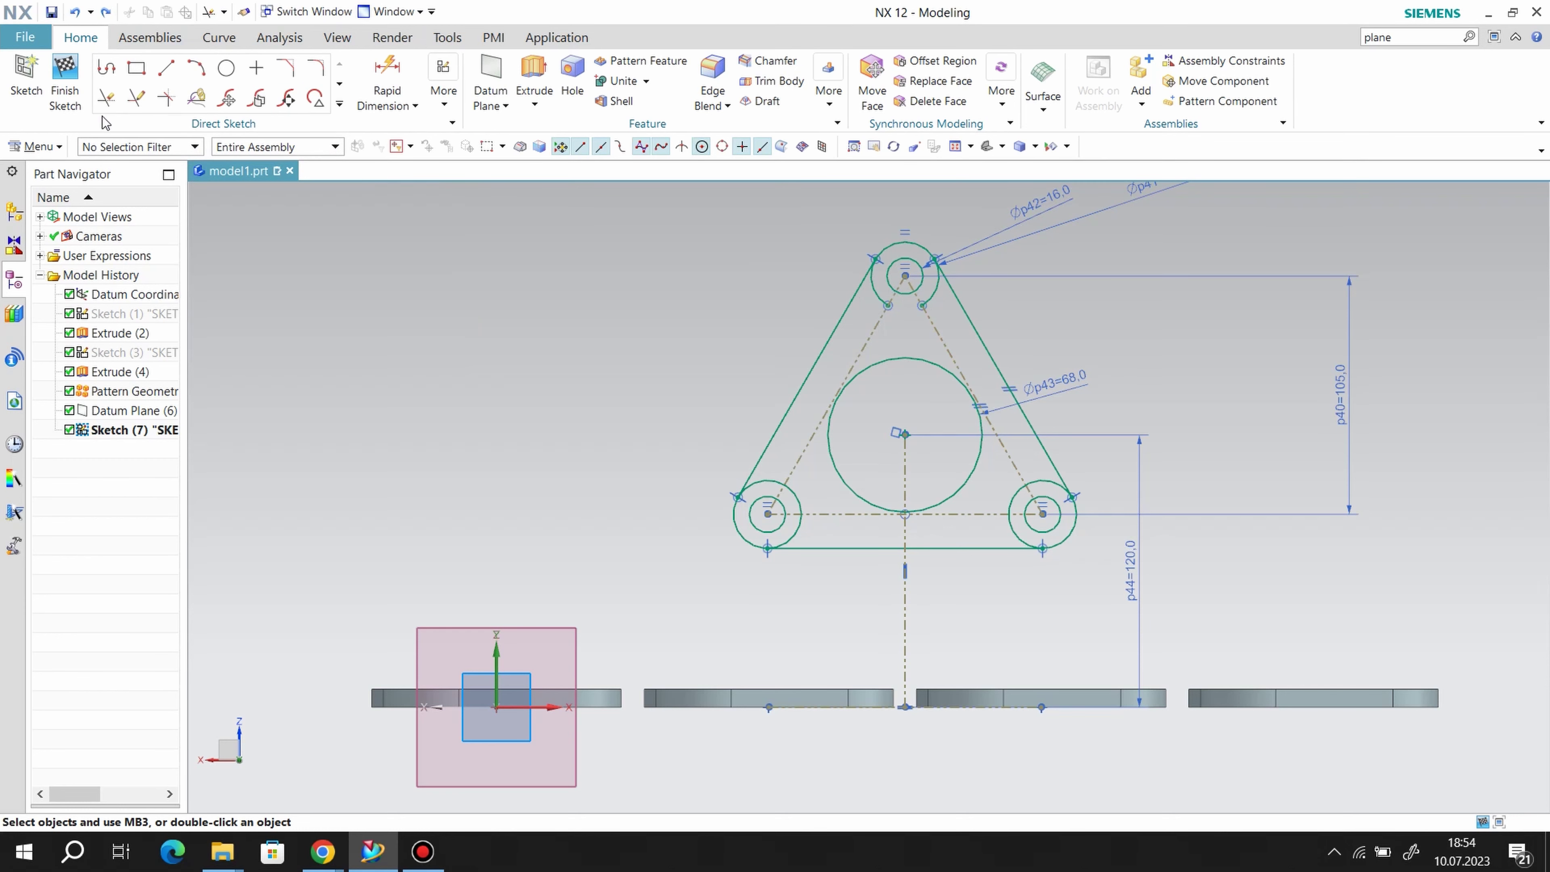
click(112, 106)
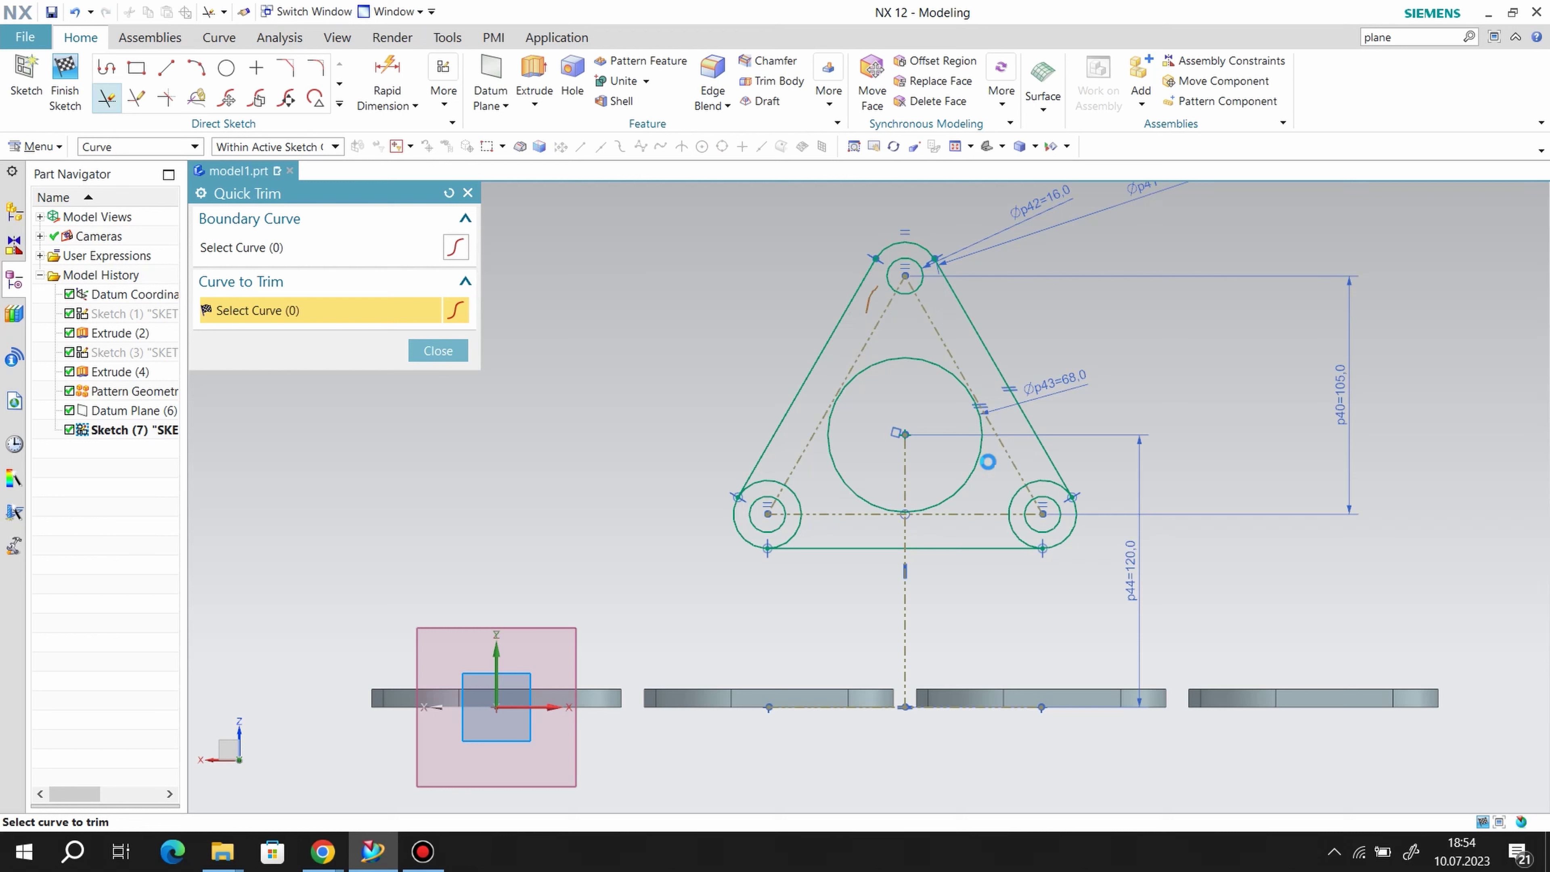
click(1014, 495)
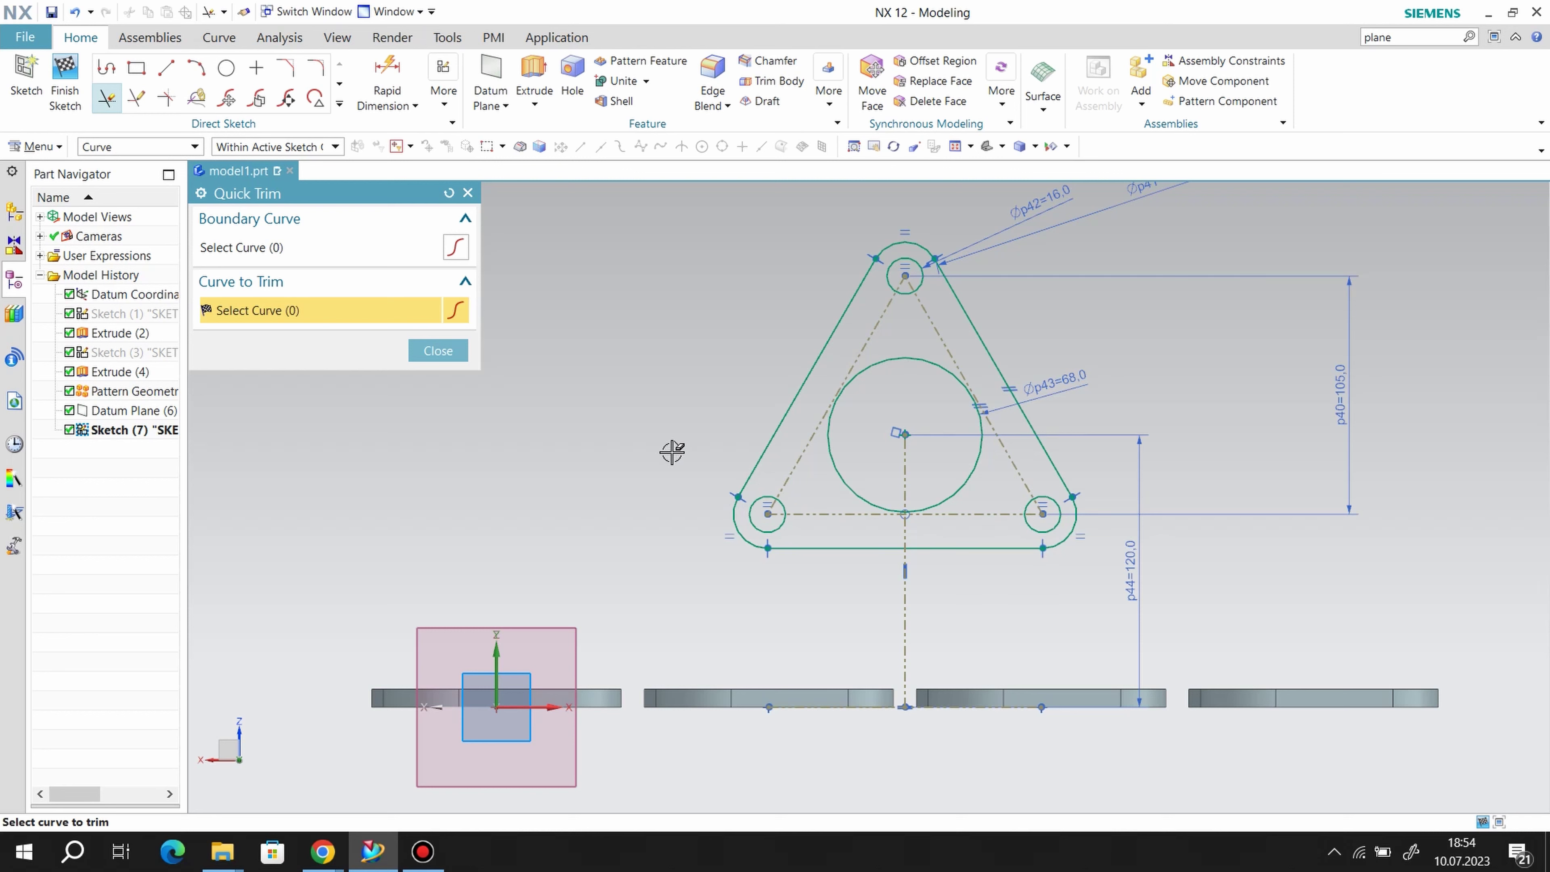
click(430, 350)
click(64, 92)
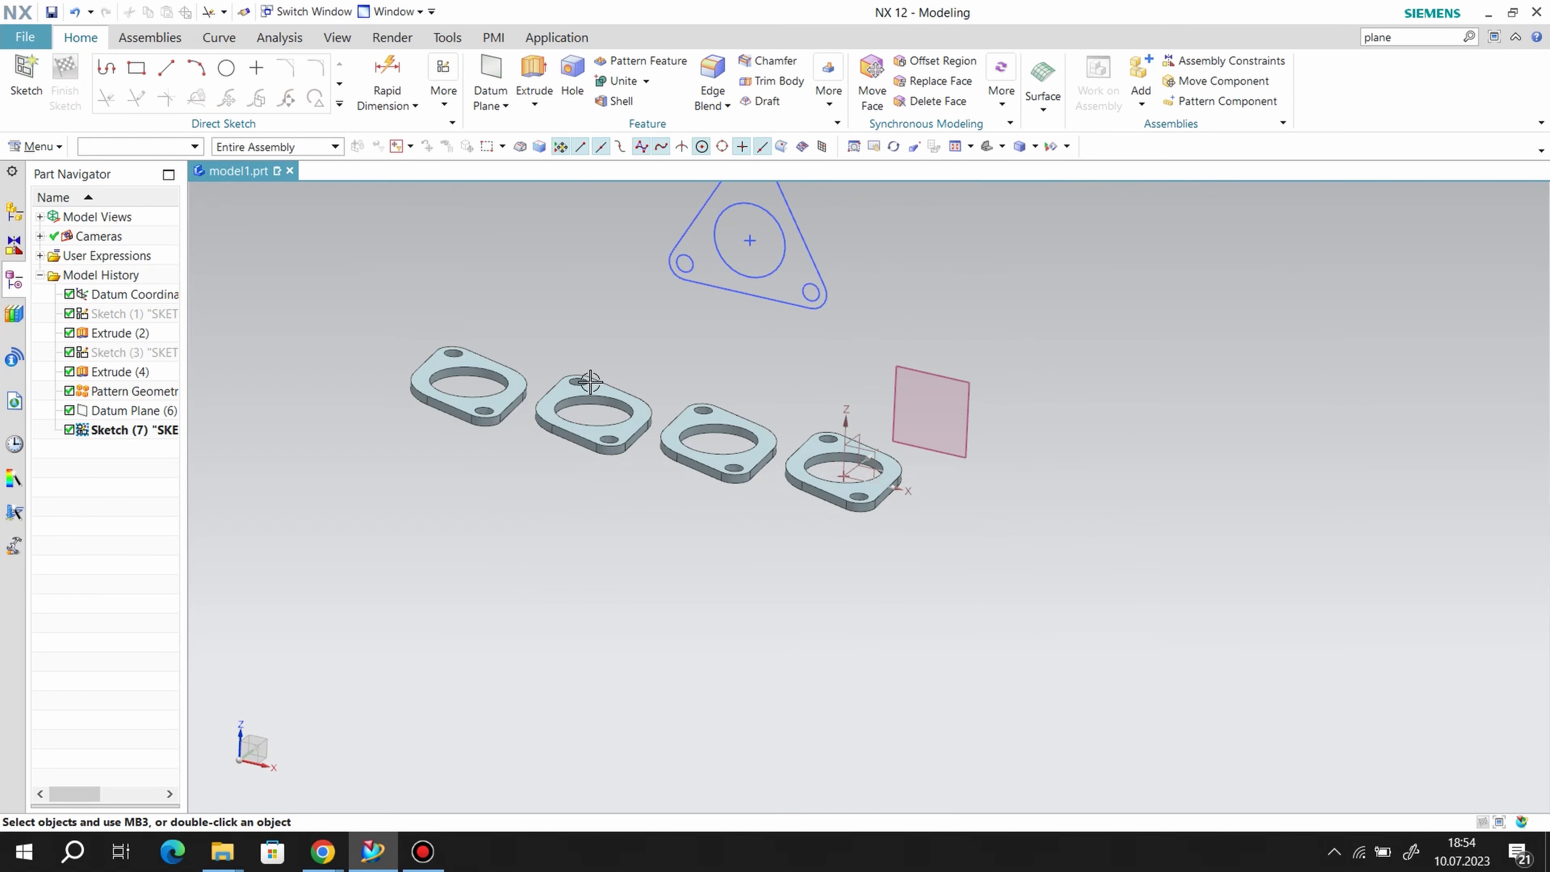
- Extrude the rounded triangle sketch 8 mm as a new body with Boolean None
middle_drag(590, 382, 339, 186)
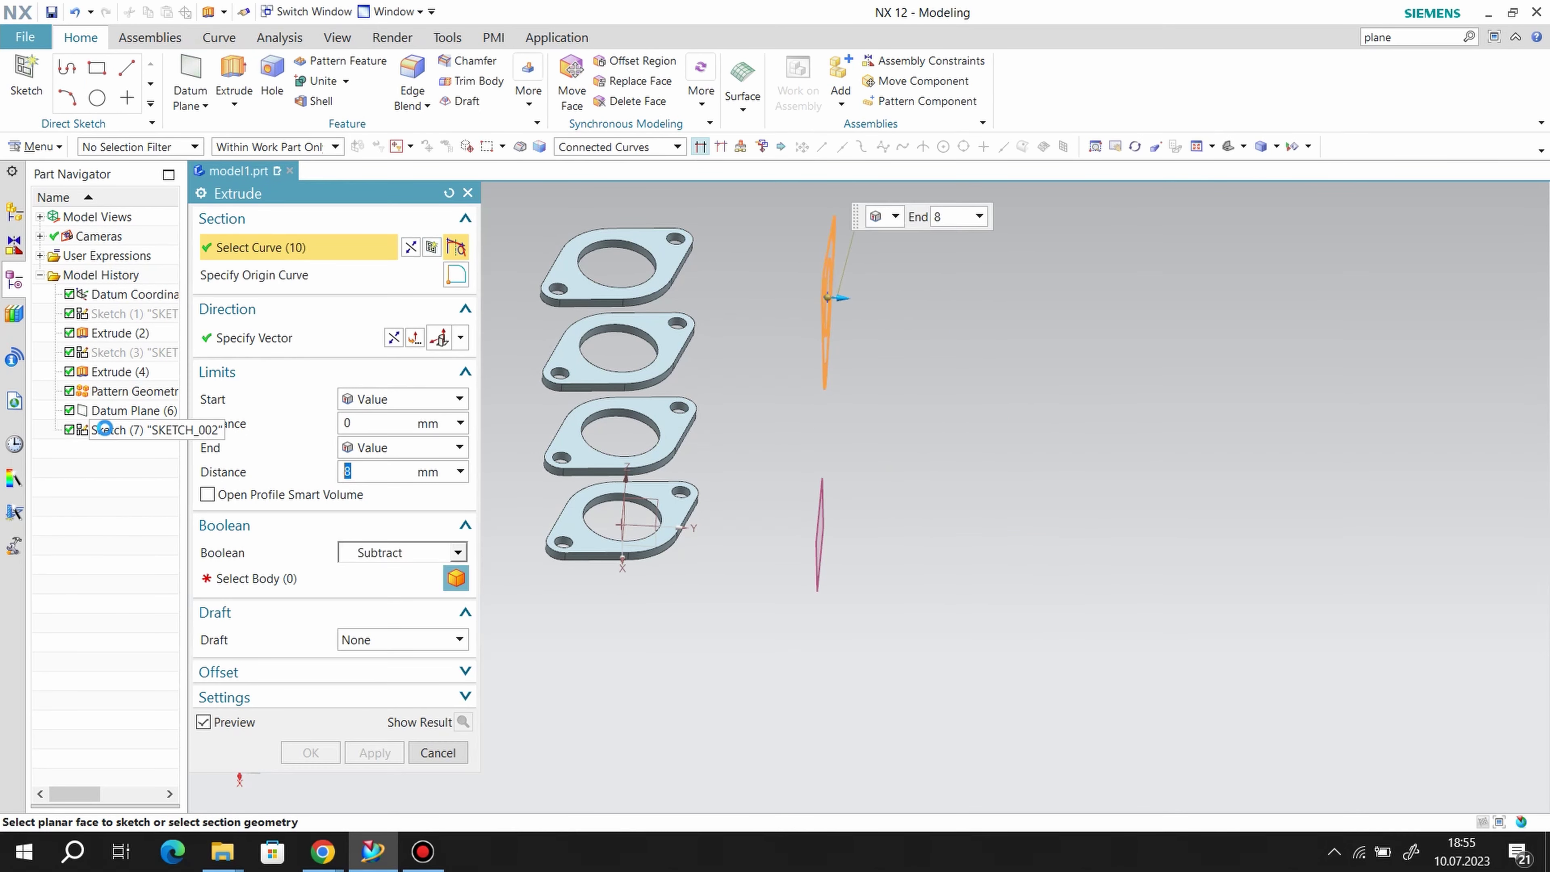
click(381, 561)
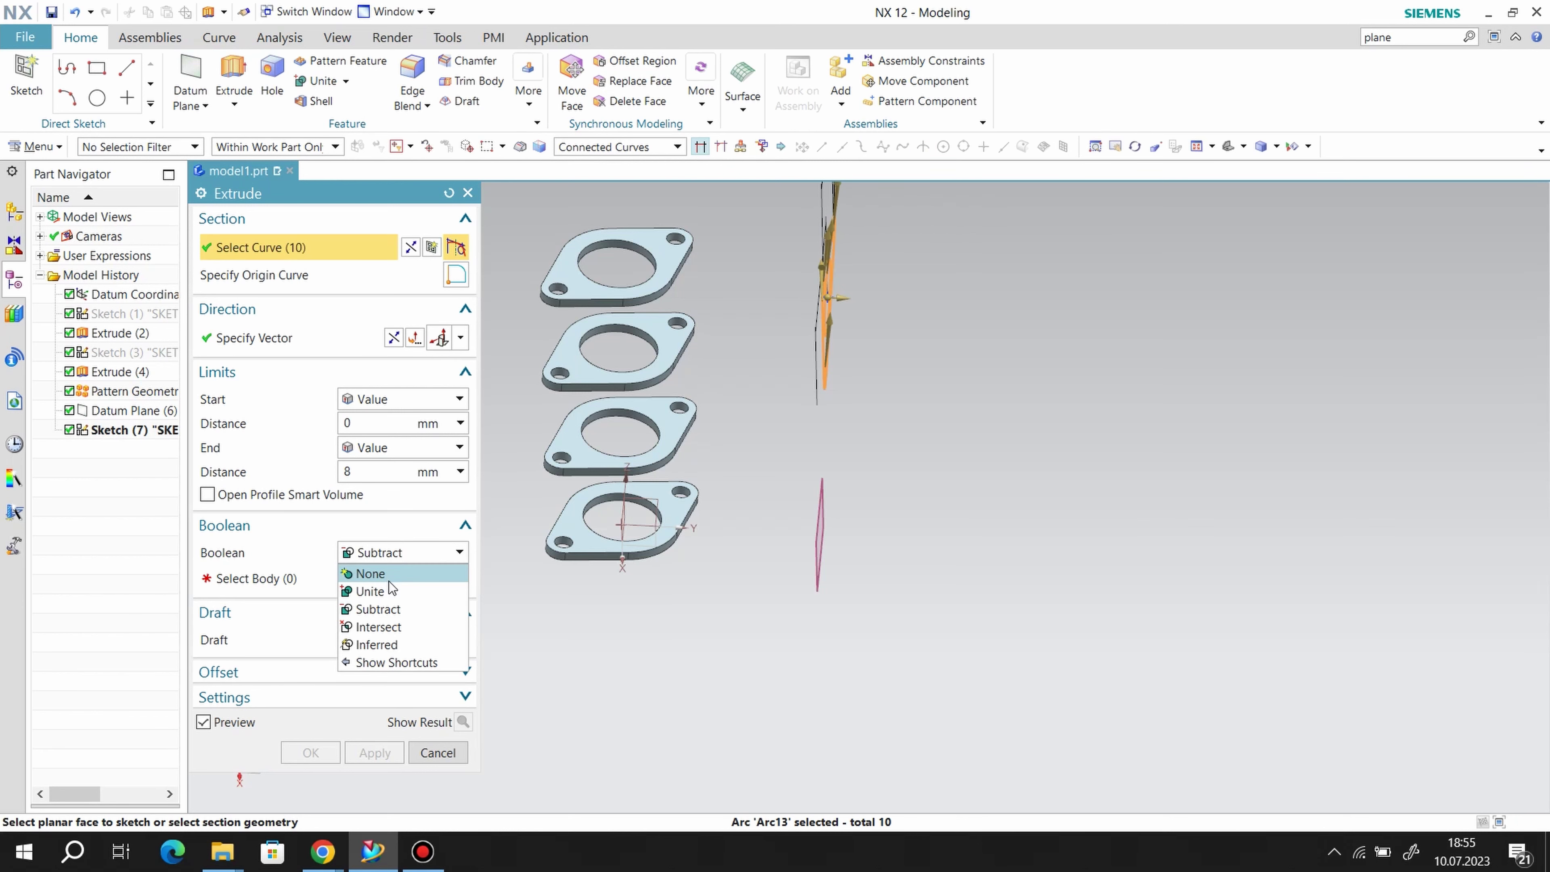
click(388, 577)
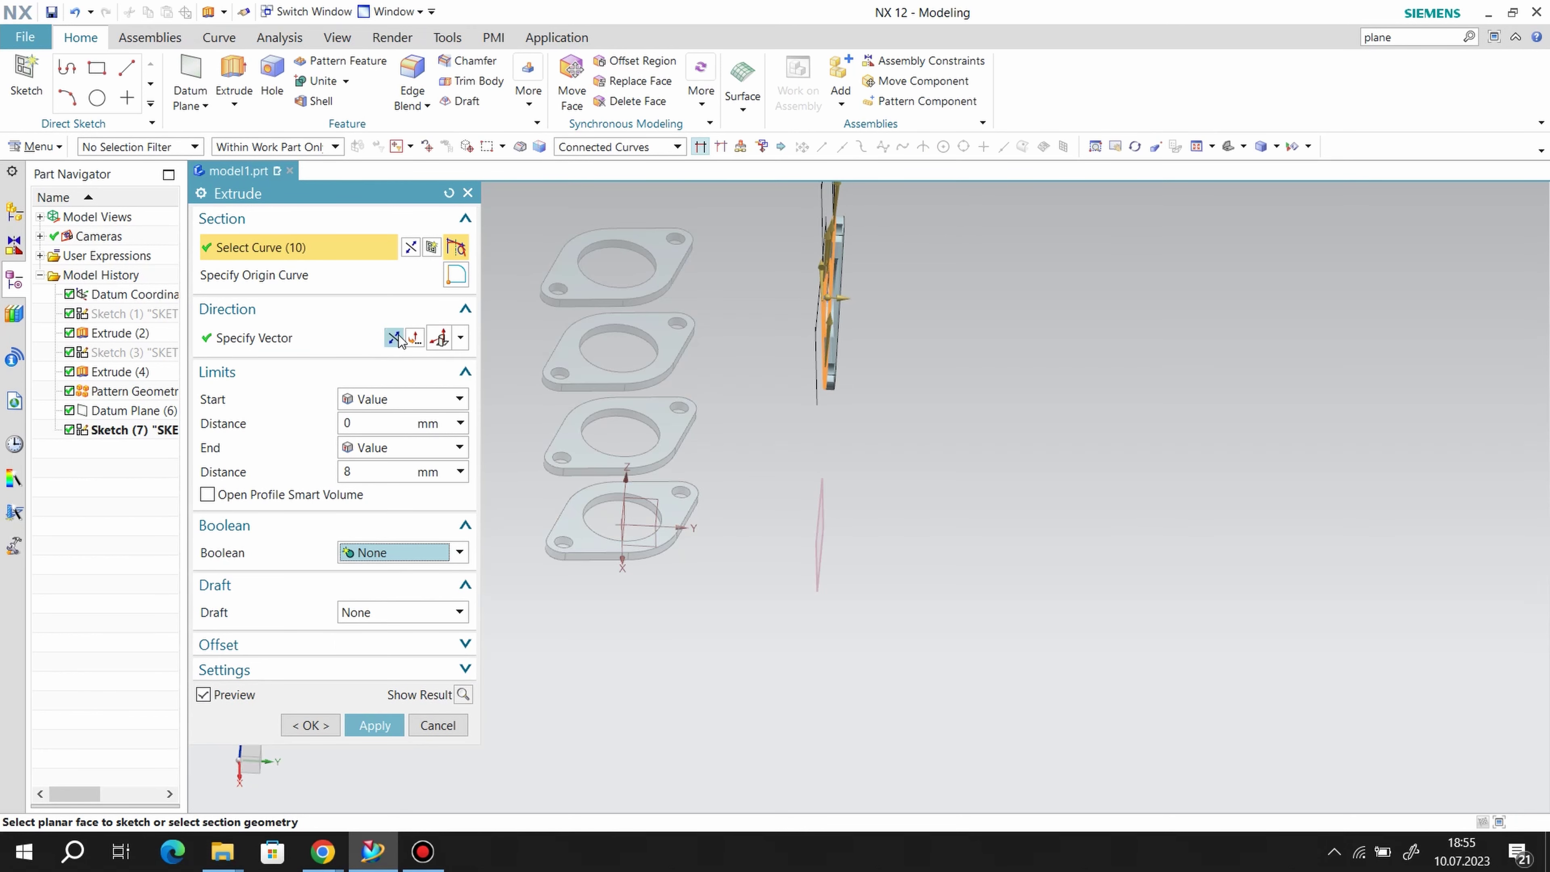
click(375, 724)
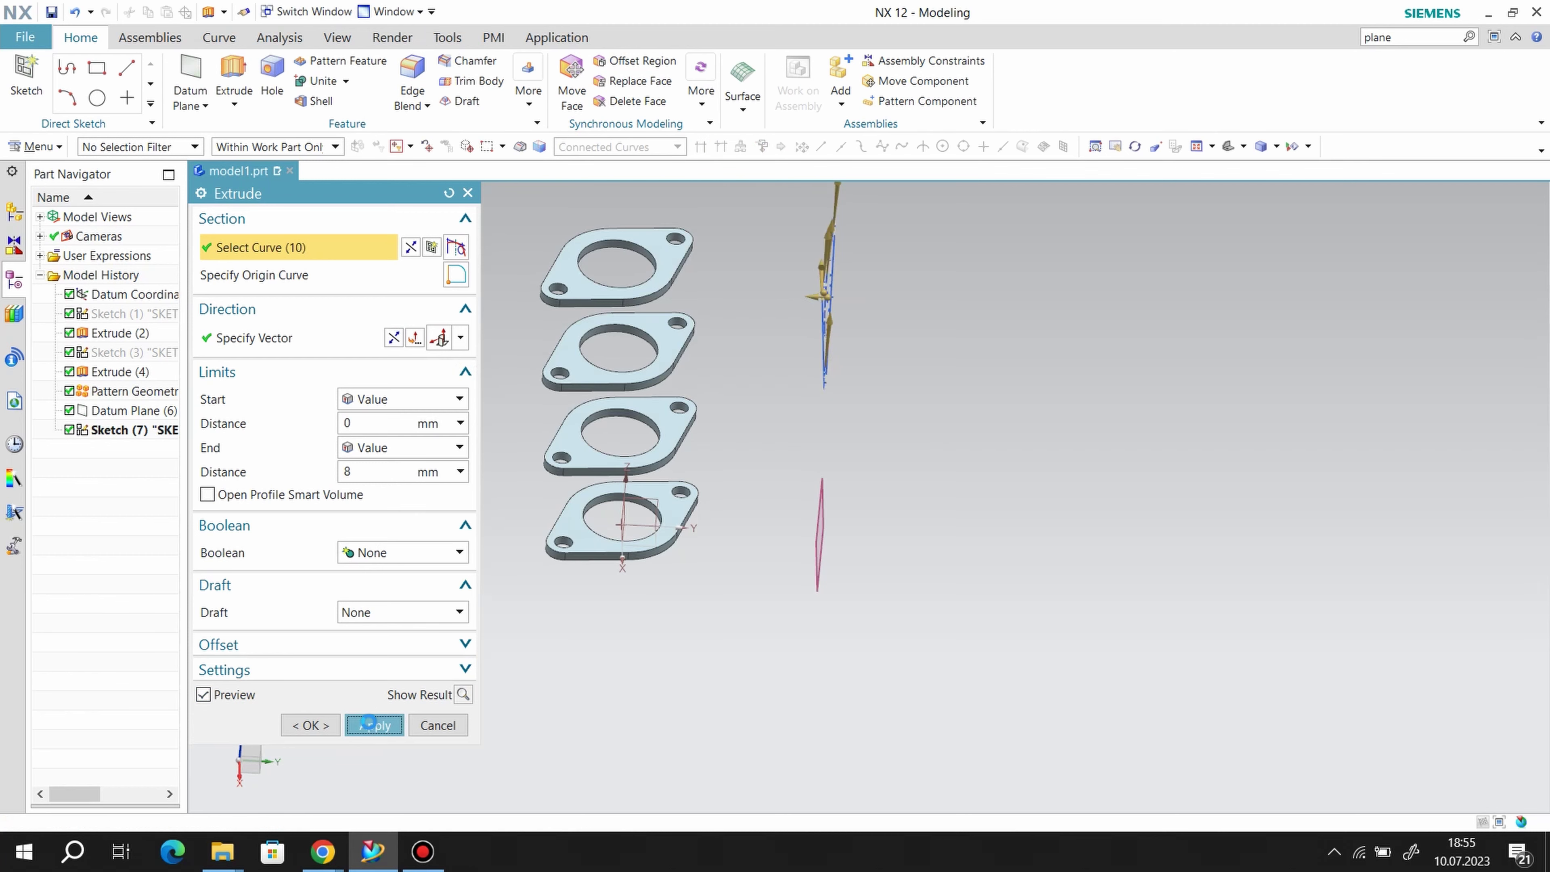
click(468, 194)
- Orbit around the new plate and bring up the datum plane's context options
mouse_move(841, 436)
middle_down()
mouse_move(872, 443)
mouse_move(843, 336)
middle_up()
right_click(842, 297)
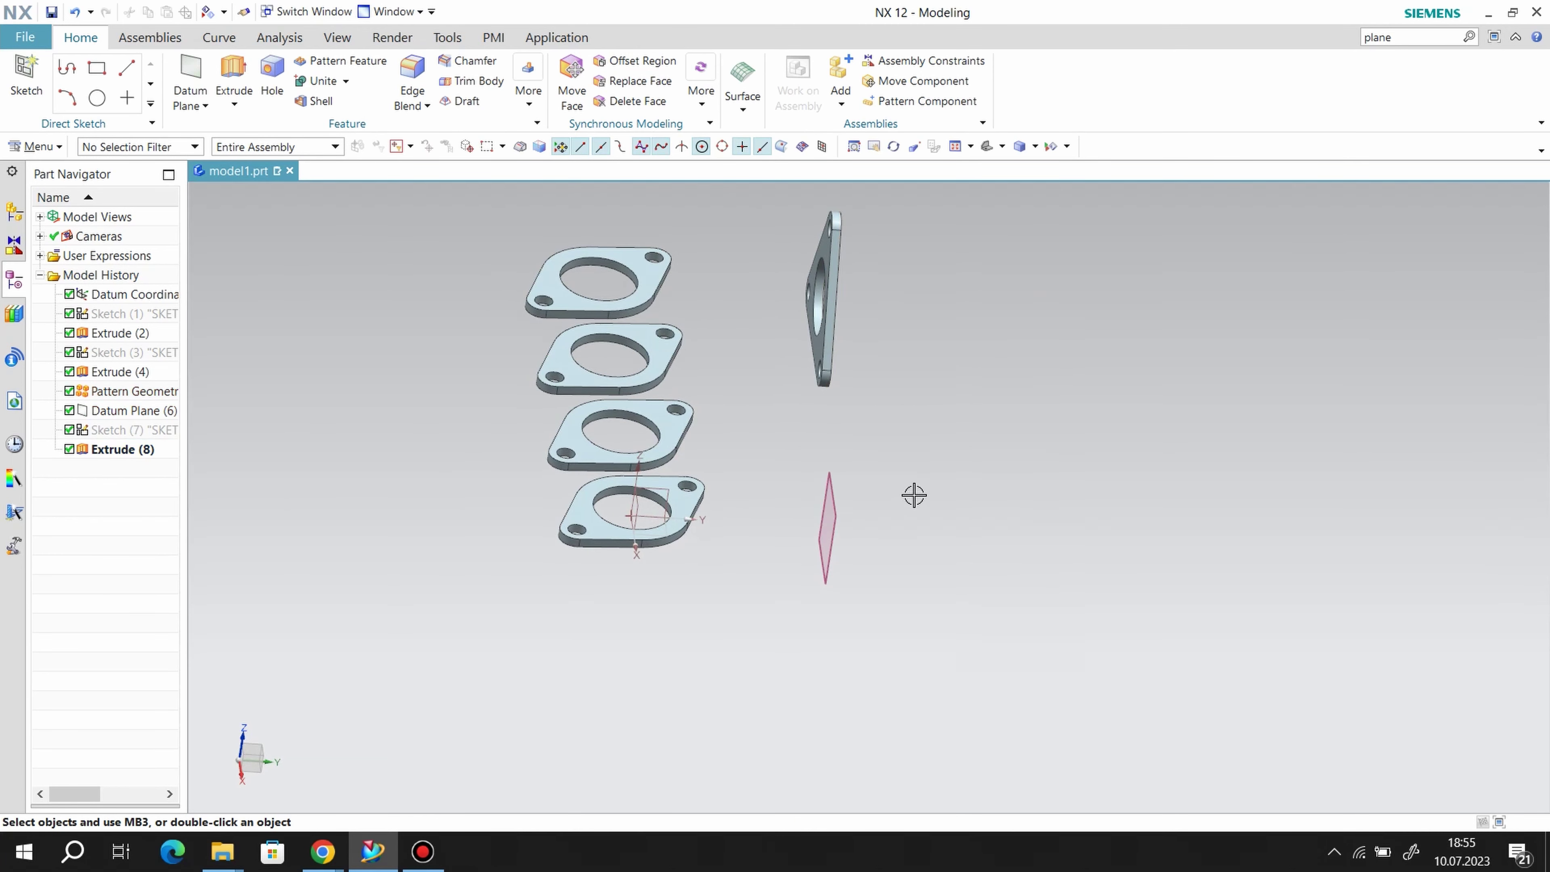
mouse_move(914, 495)
middle_down()
mouse_move(886, 526)
mouse_move(895, 455)
mouse_move(1000, 513)
mouse_move(975, 419)
mouse_move(1007, 291)
middle_up()
right_click(981, 422)
- Create a datum plane through the triangular plate's hole edge and the YZ plane
click(1013, 40)
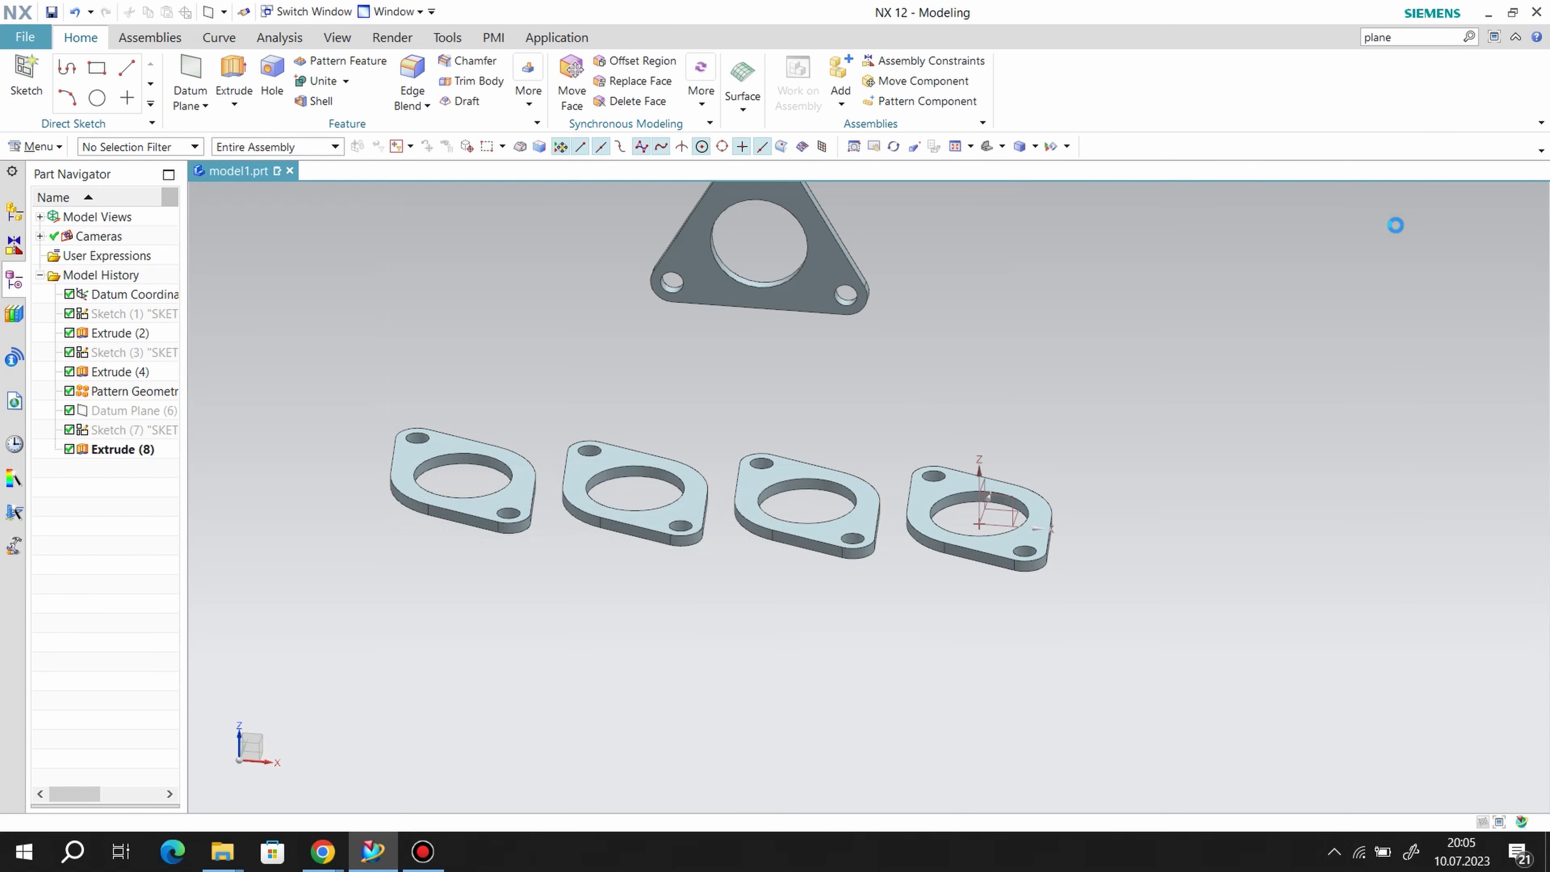
click(750, 289)
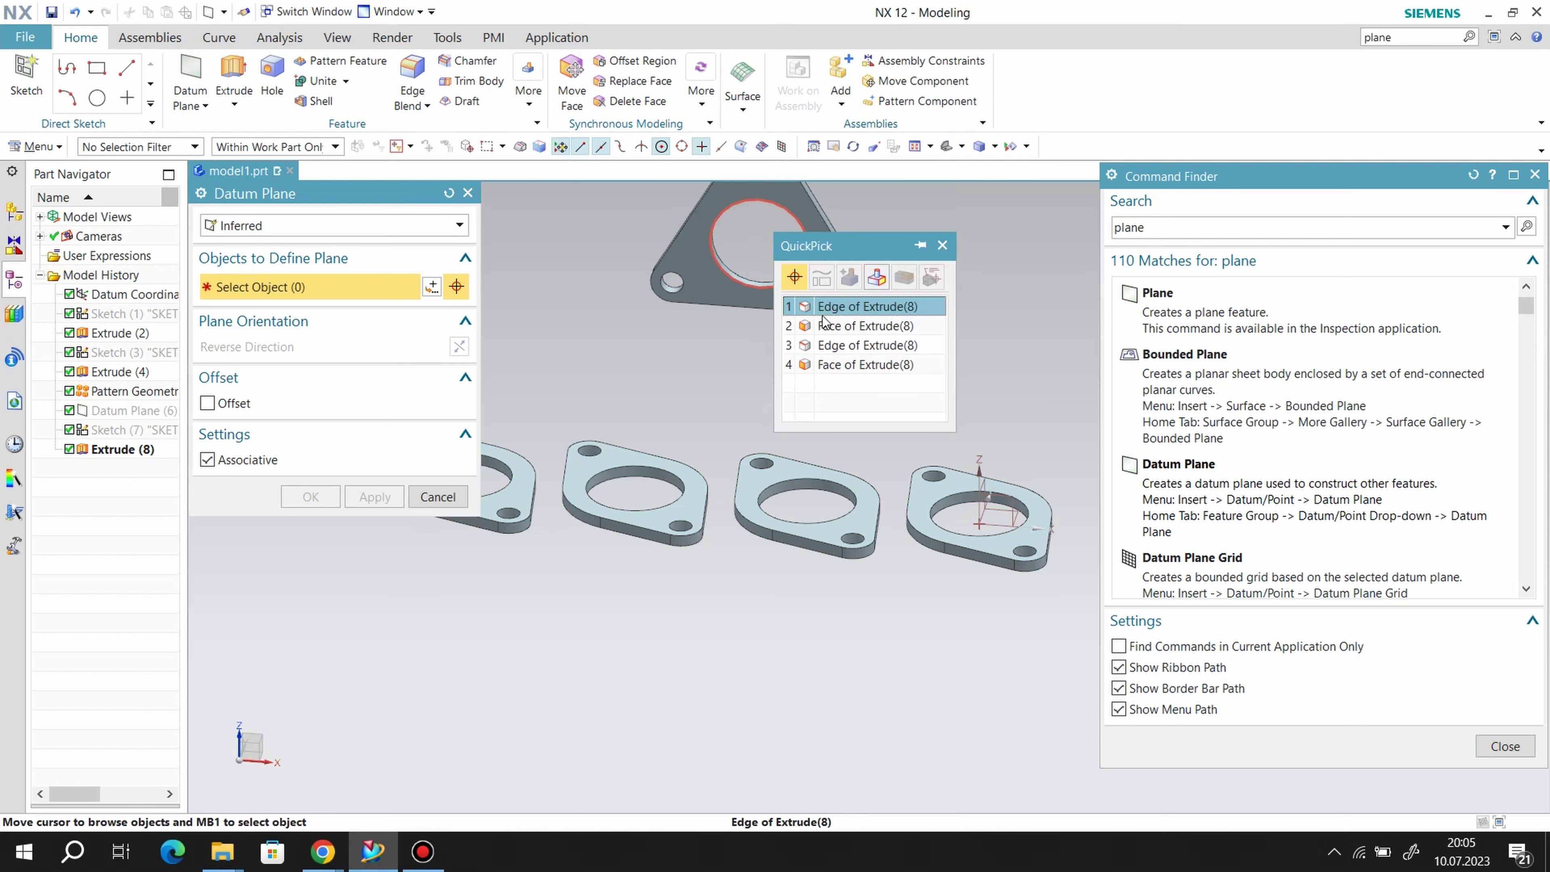
click(942, 245)
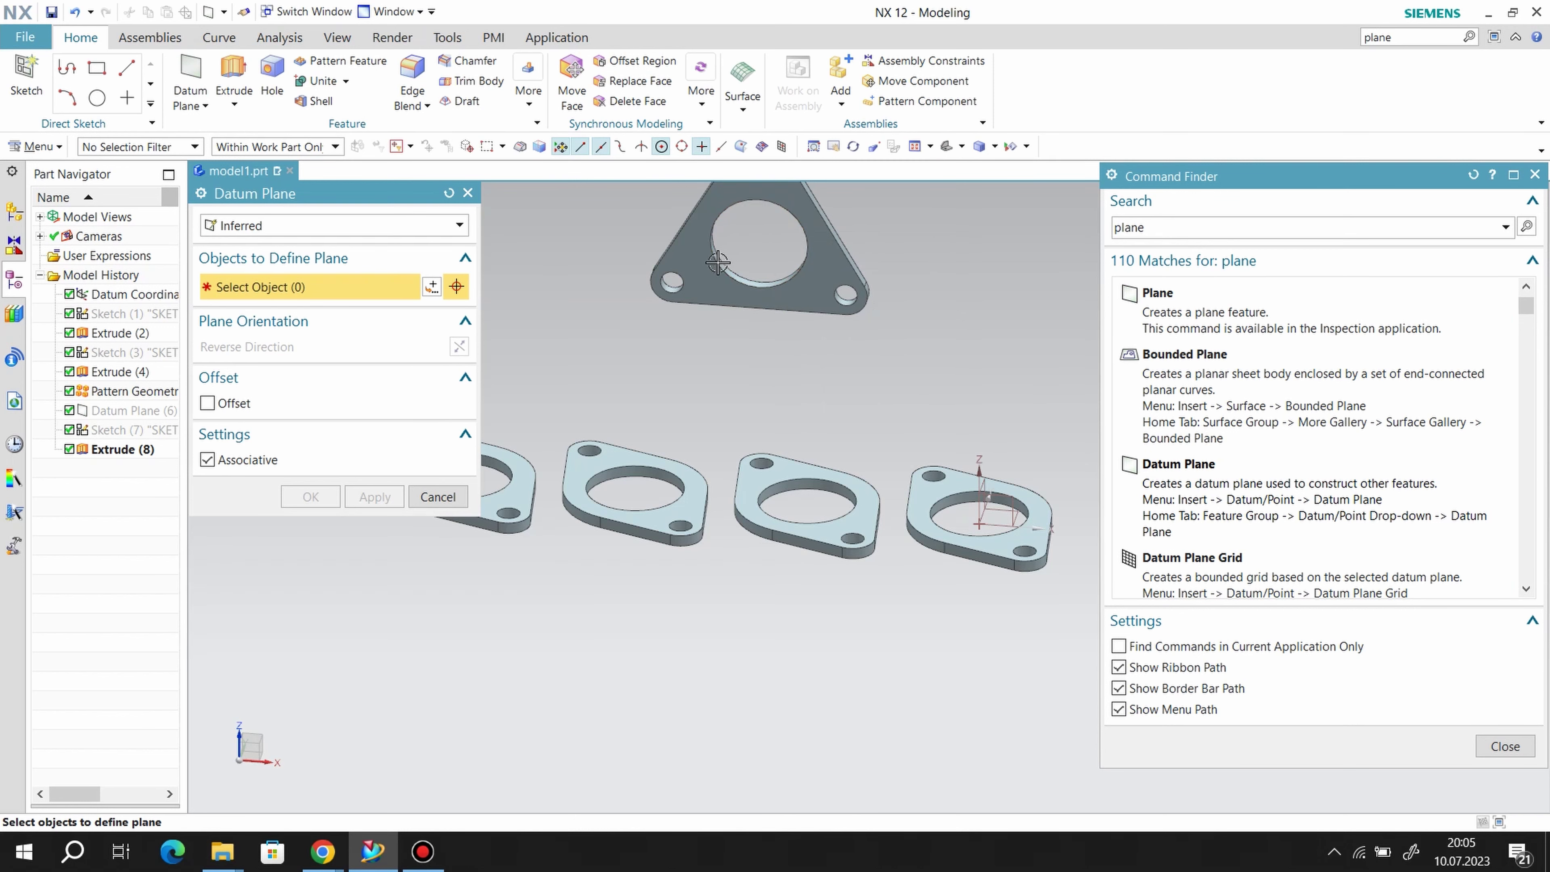
click(757, 242)
middle_drag(1001, 363, 972, 374)
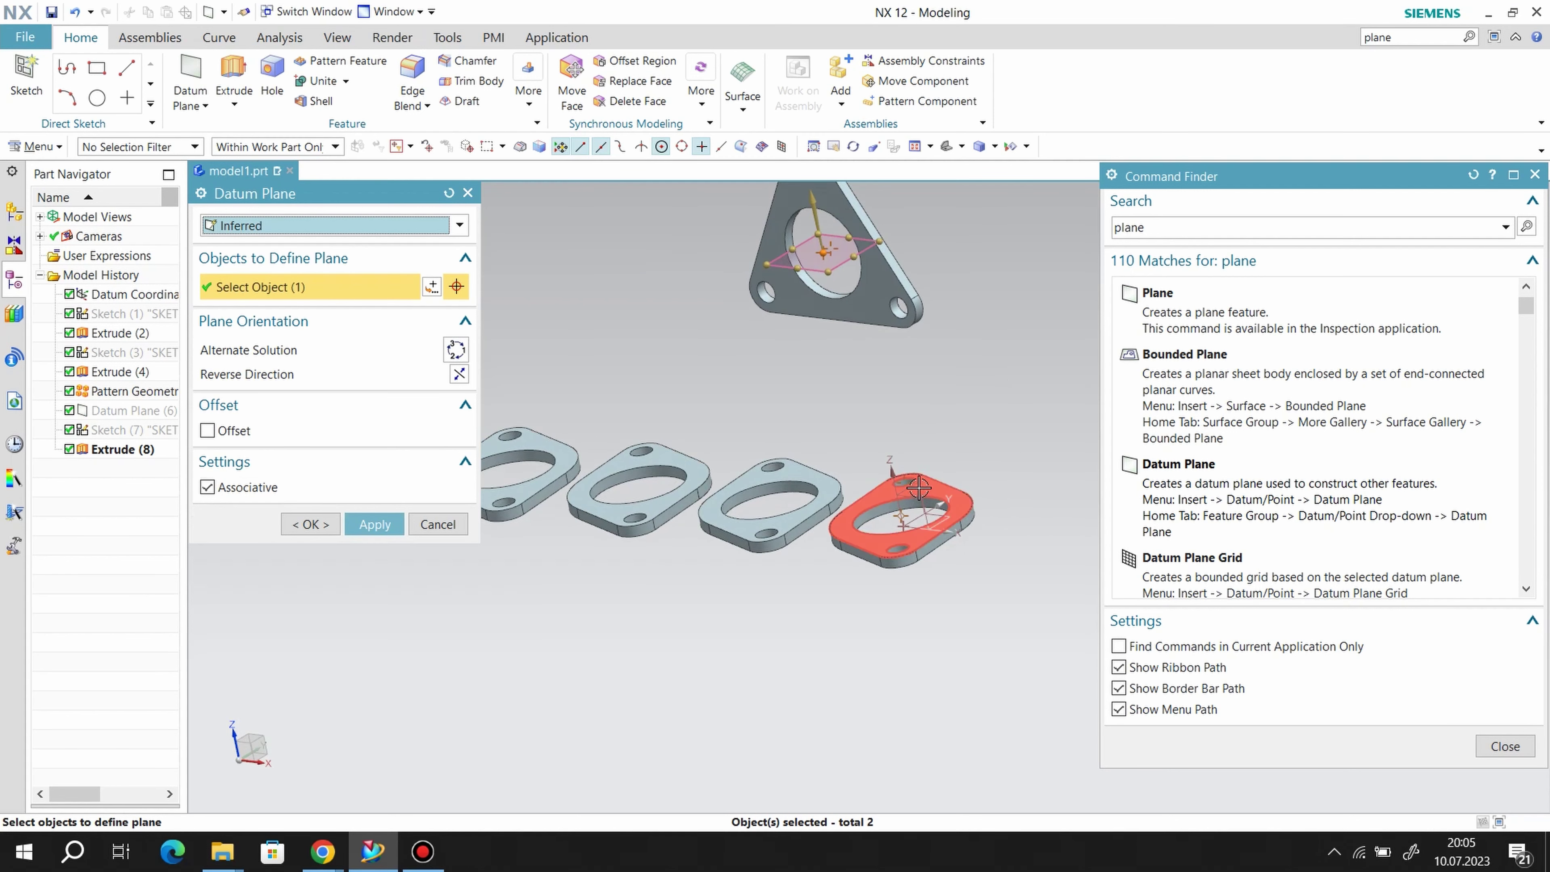
click(794, 488)
click(375, 497)
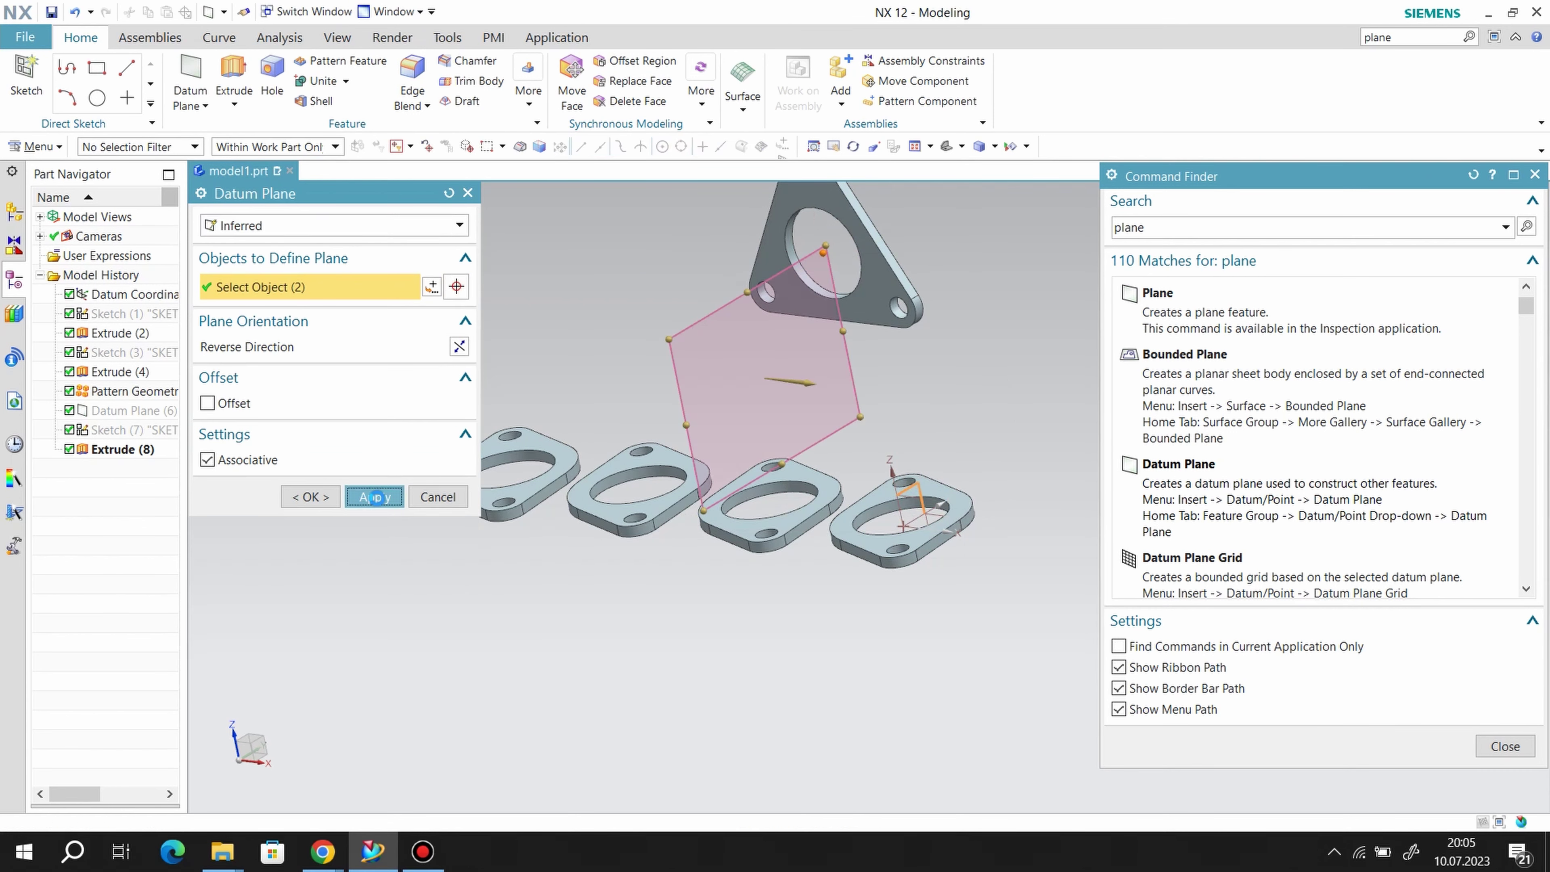
- Close the datum plane dialog and start a new sketch on the new plane
click(469, 193)
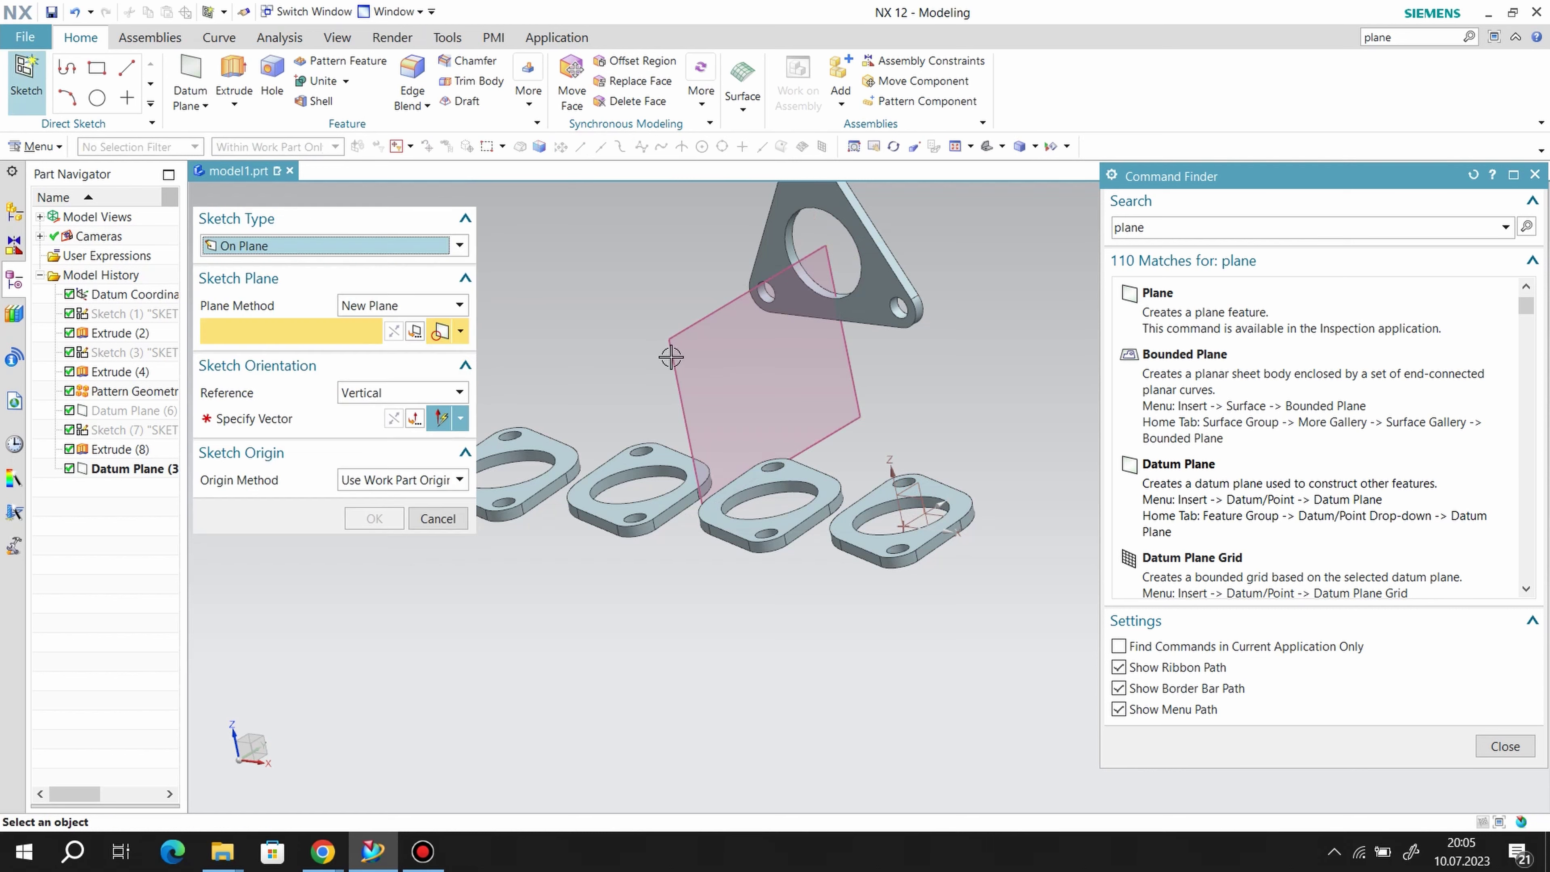
click(855, 453)
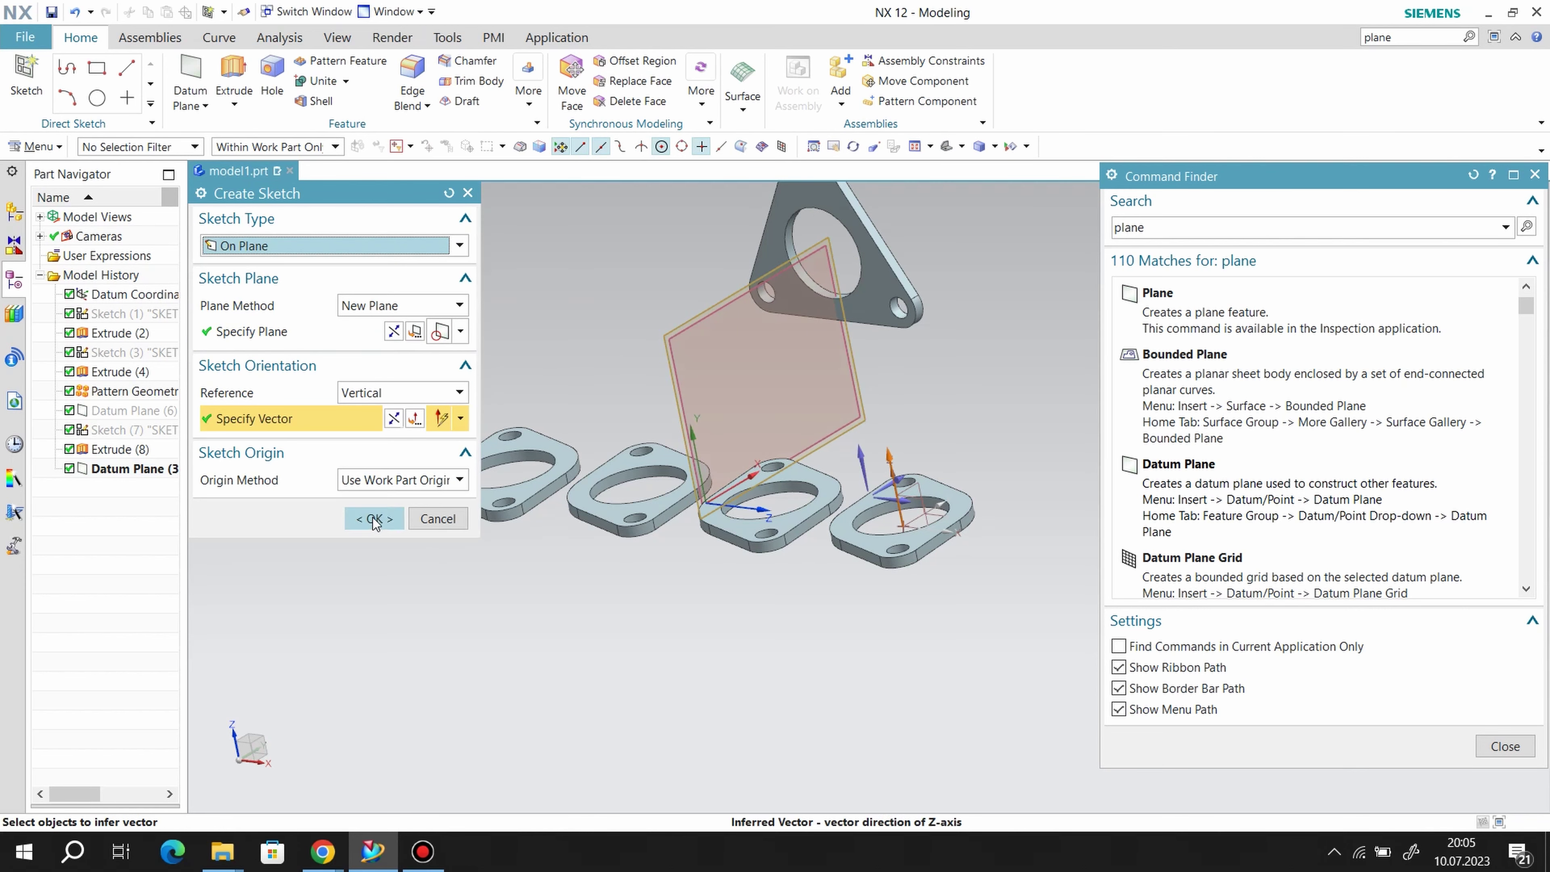
click(374, 519)
- Draw a horizontal line from the hole centre, set dimension p54 to 50, and finish
click(1534, 175)
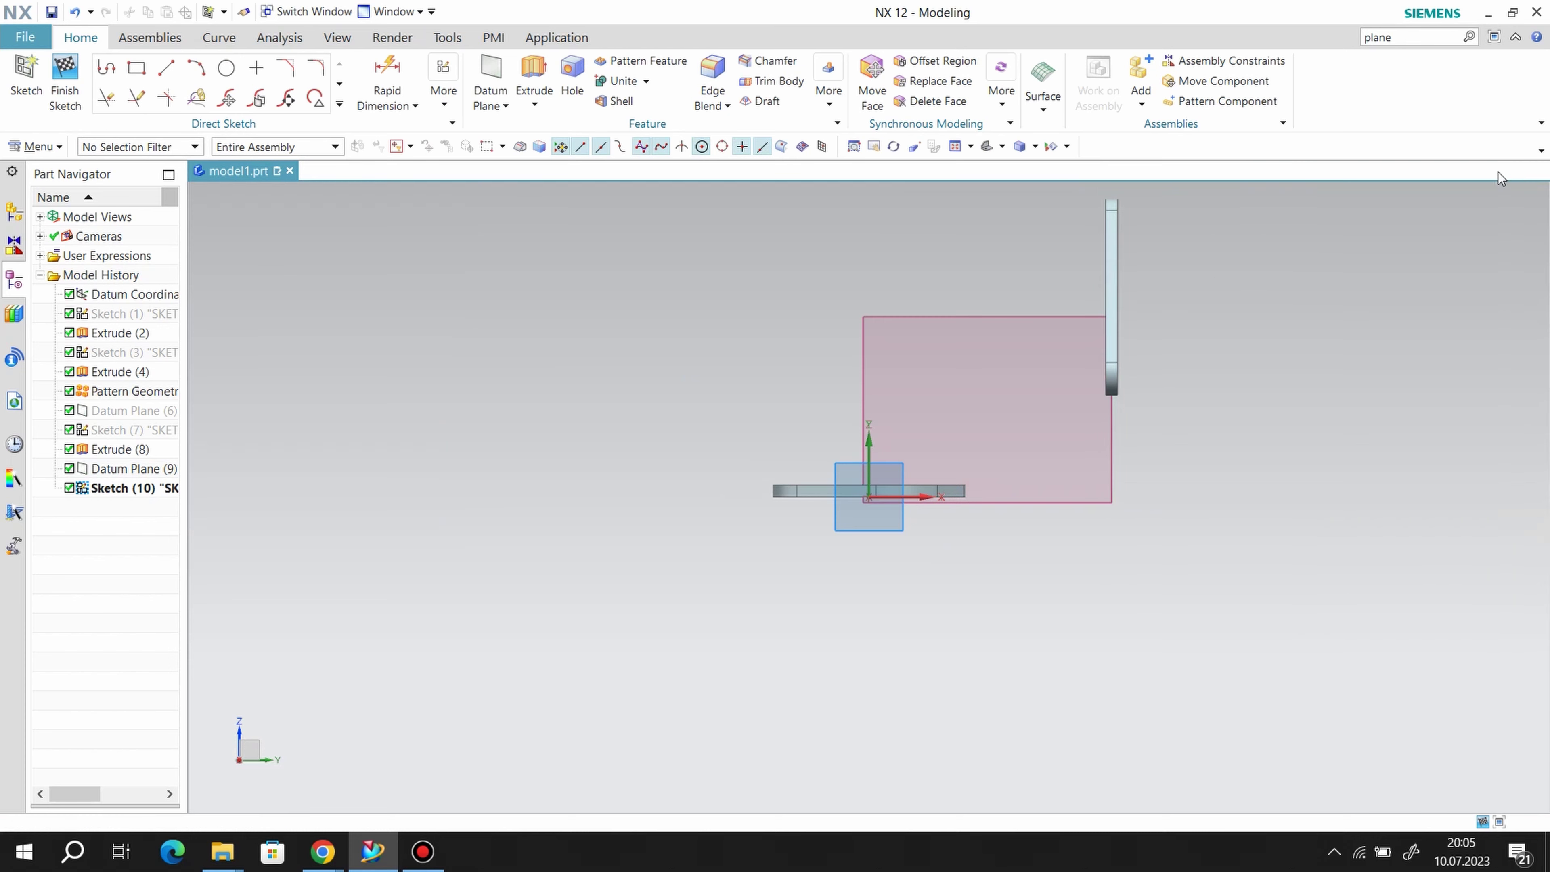
middle_drag(976, 419, 1011, 408)
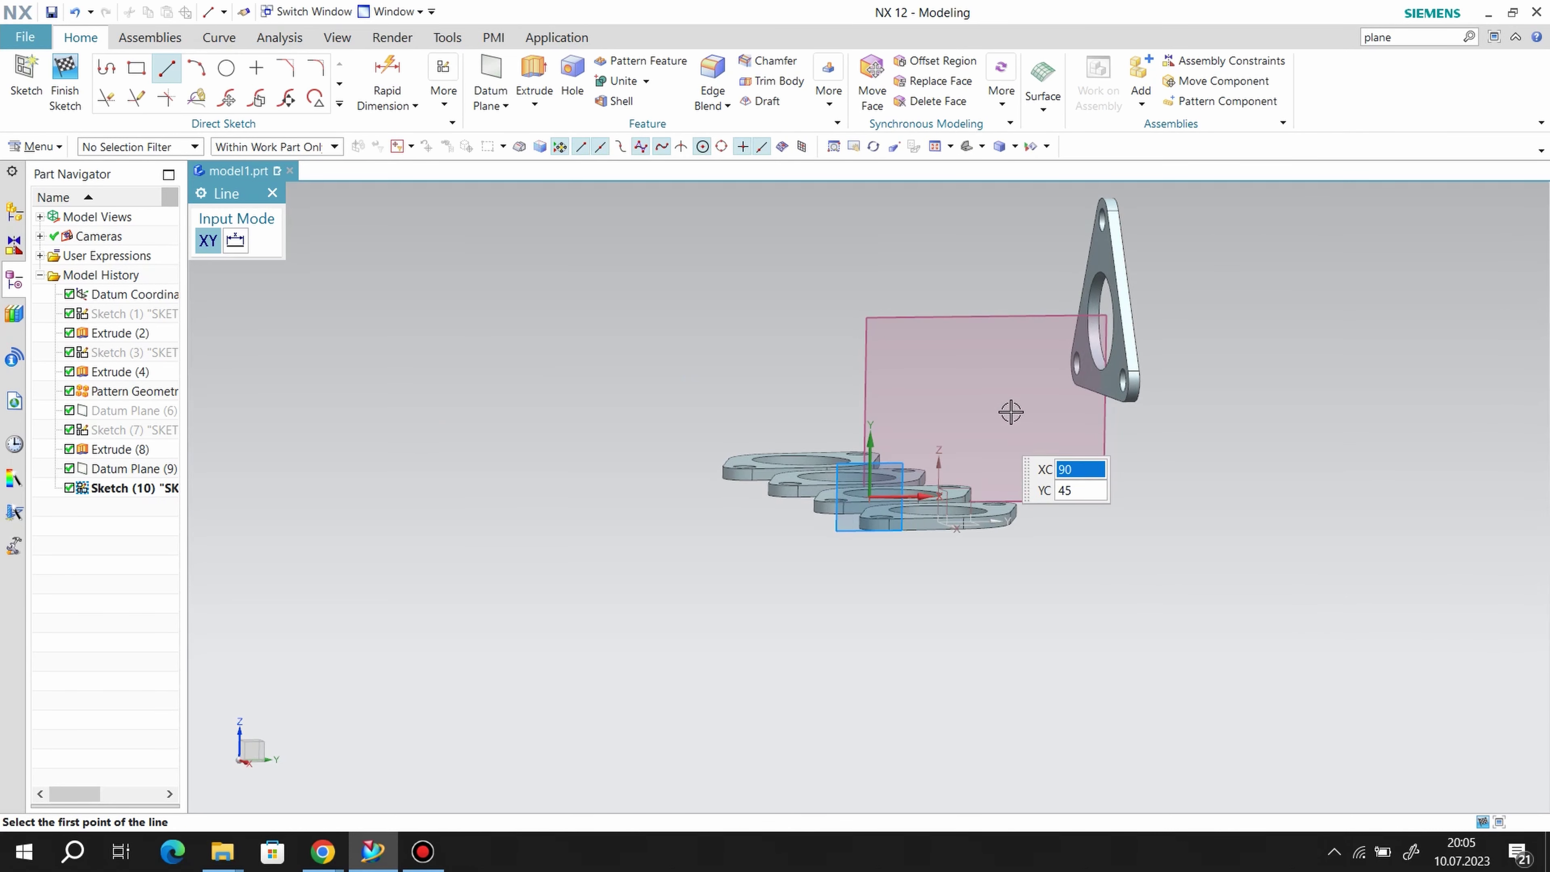
click(1089, 300)
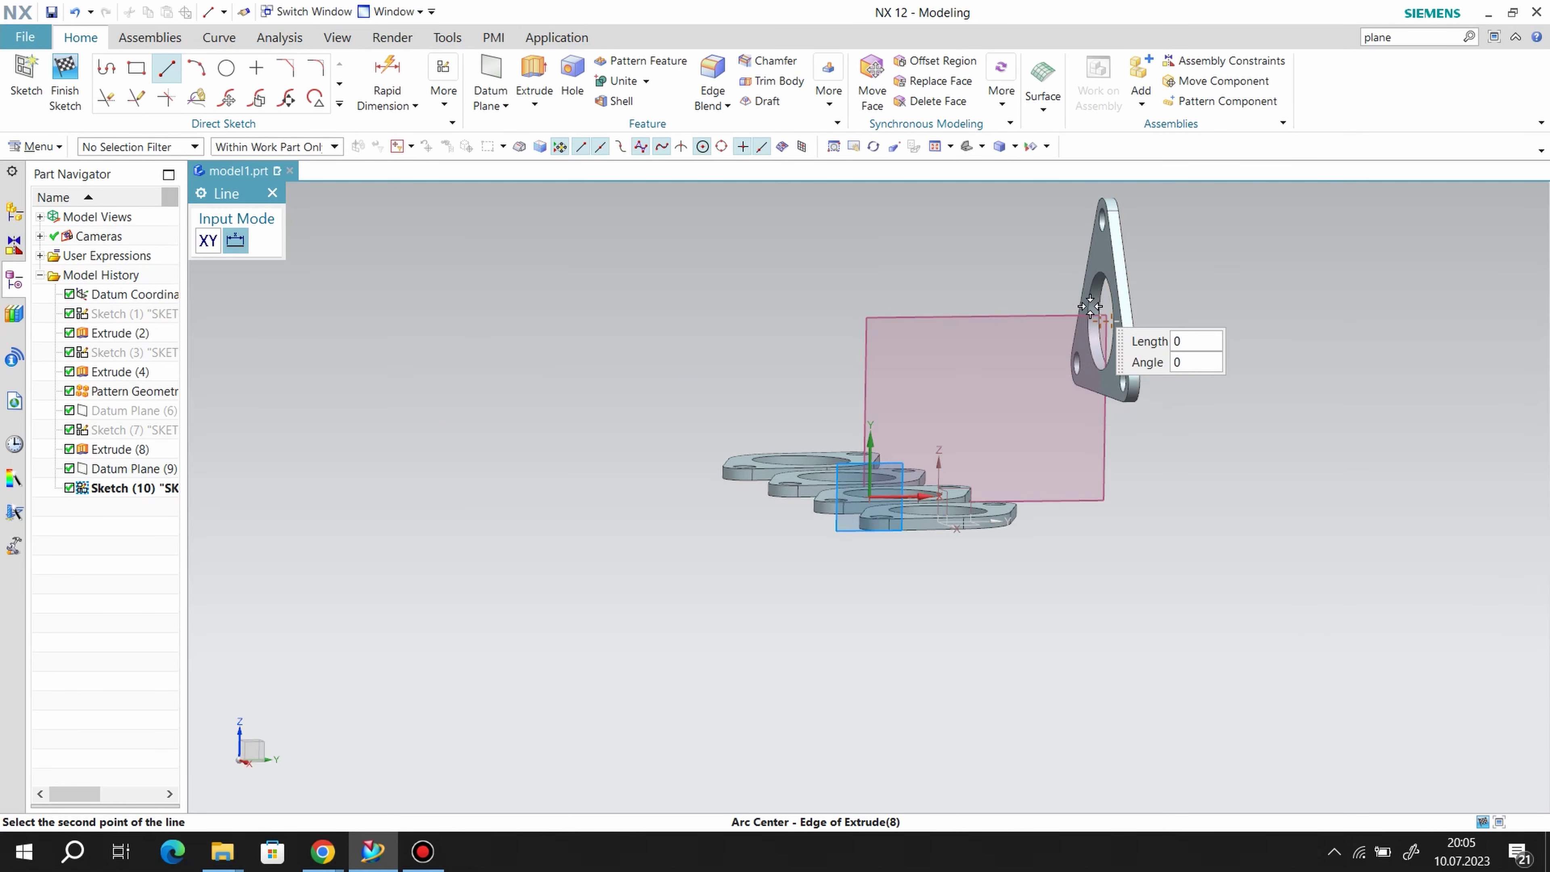
click(937, 330)
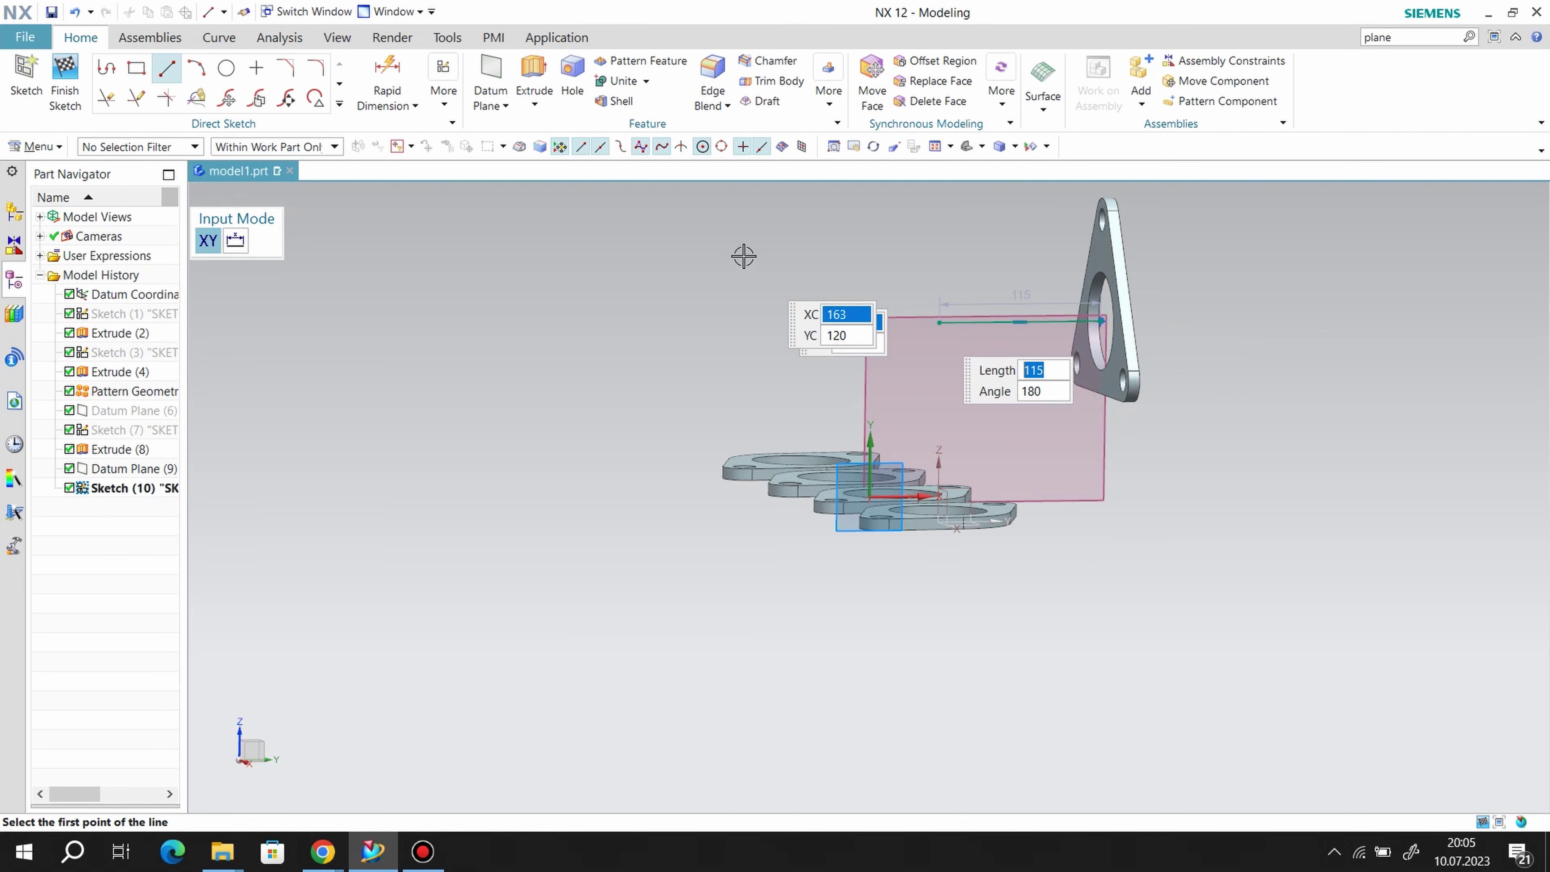
right_click(686, 183)
click(840, 287)
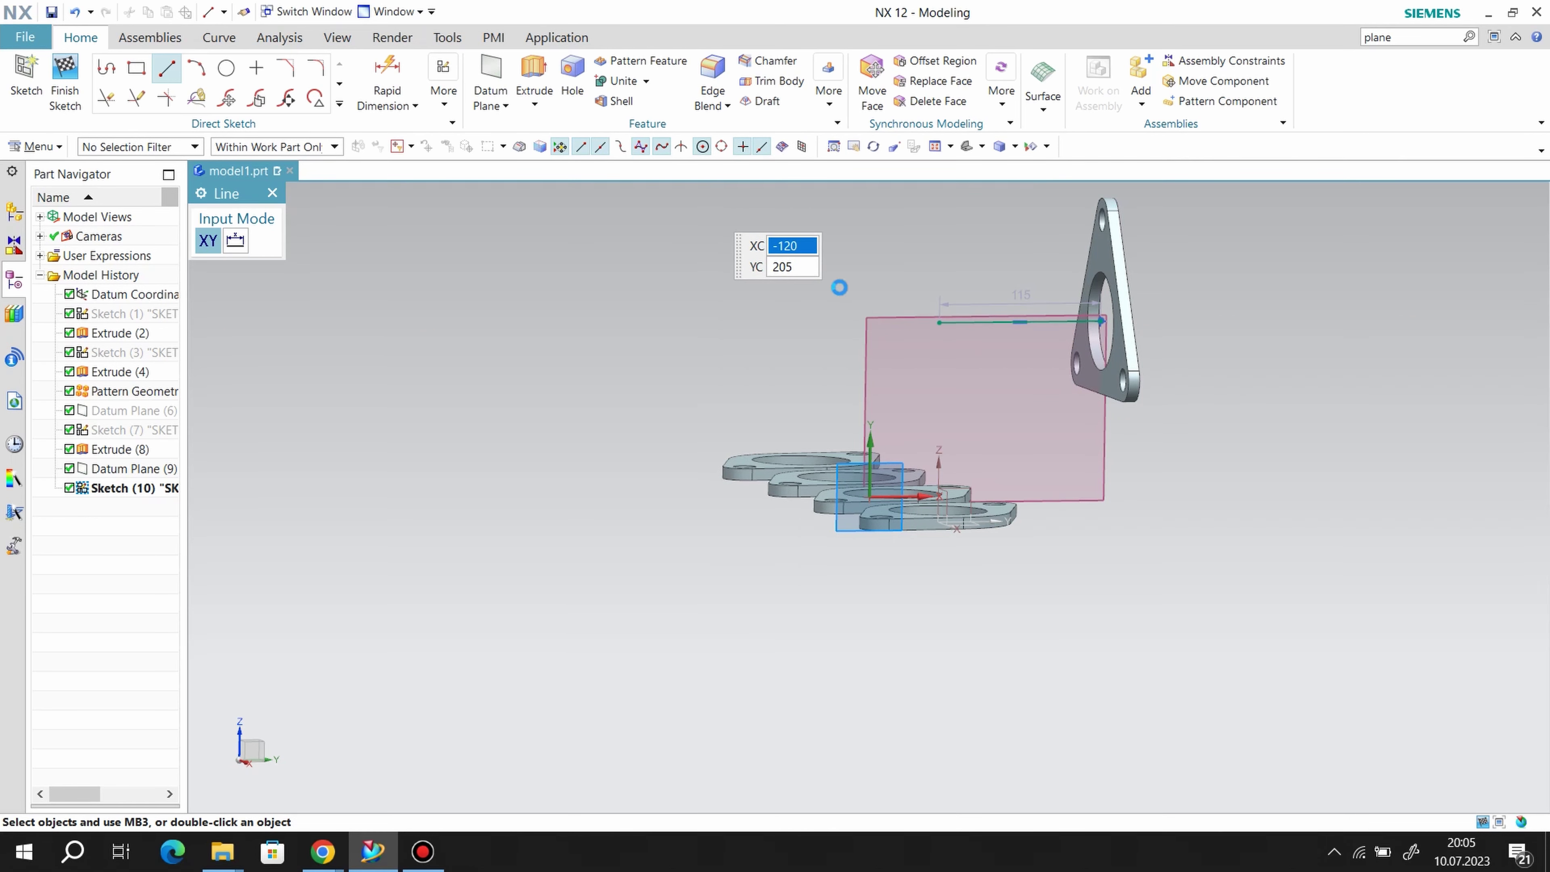
double_click(1030, 293)
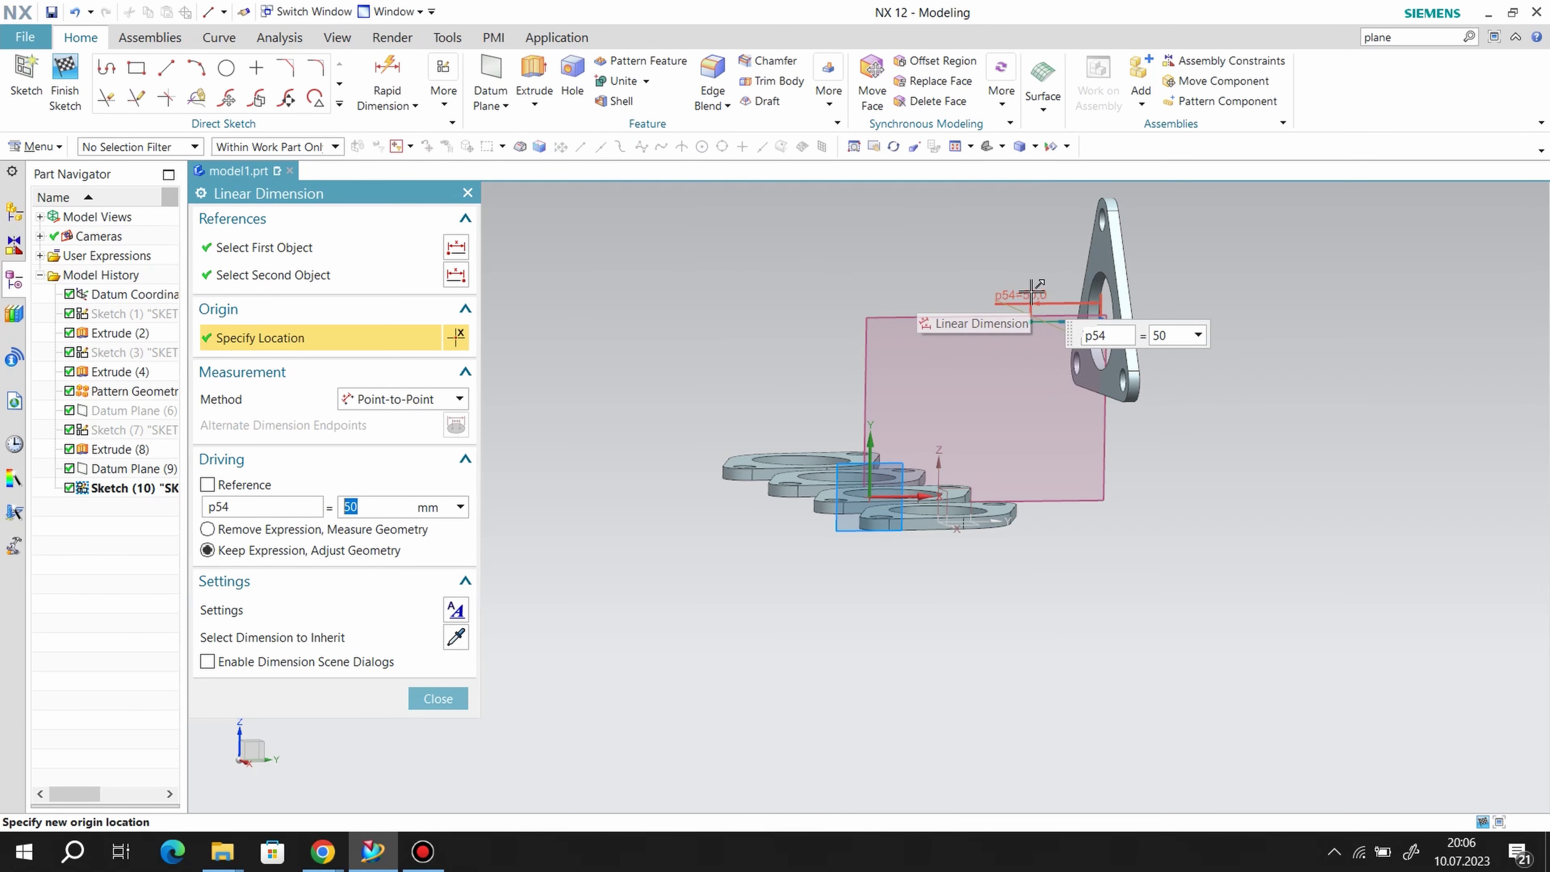
click(445, 698)
click(64, 82)
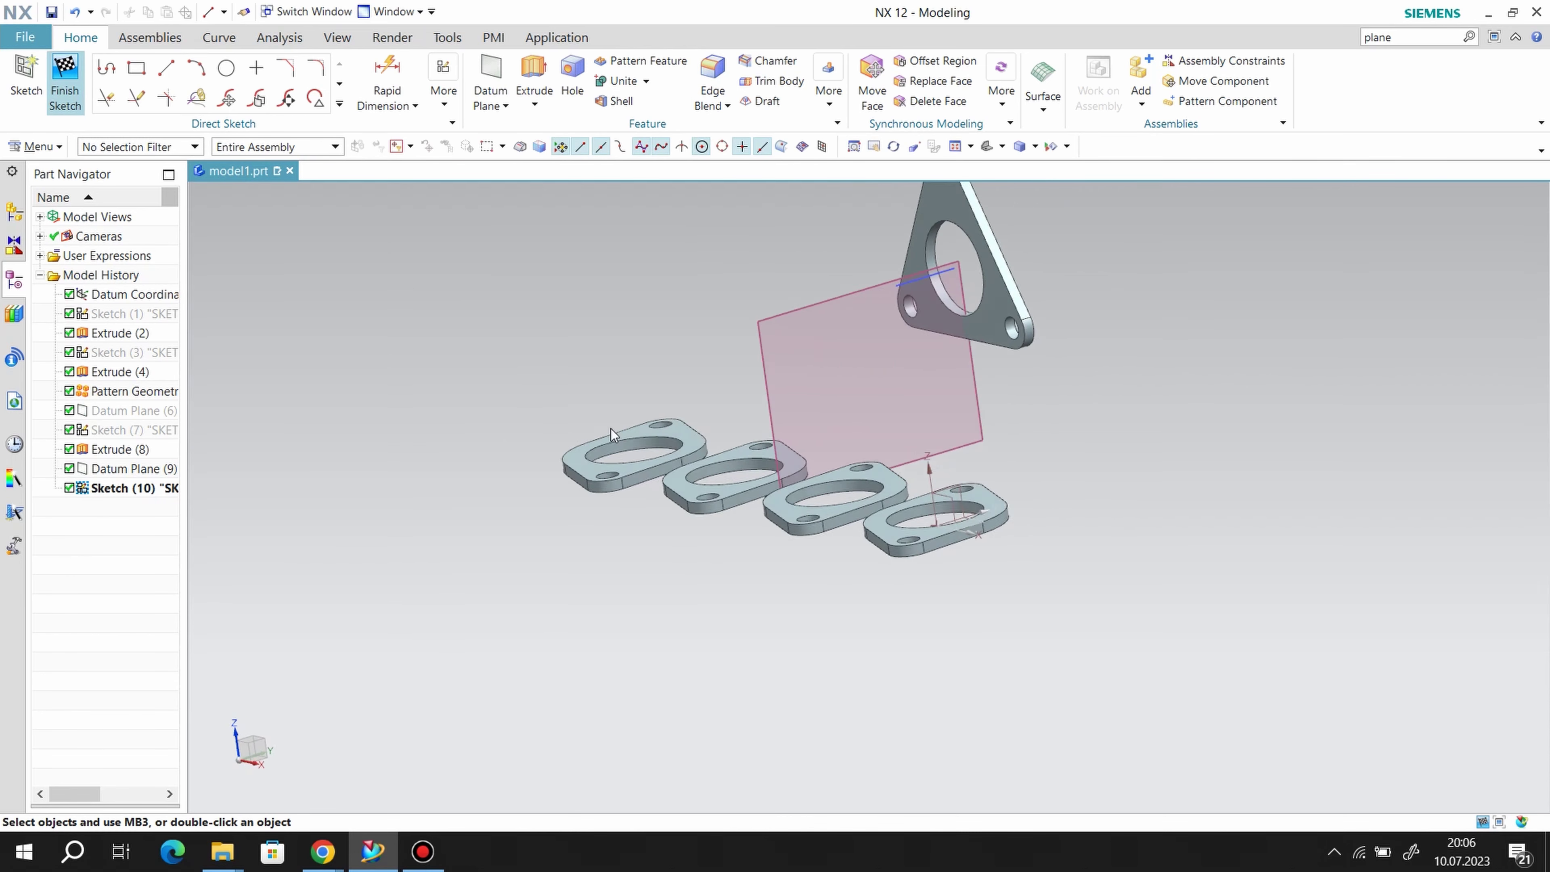
- Hide the first datum plane and start a new sketch on the YZ plane
right_click(848, 391)
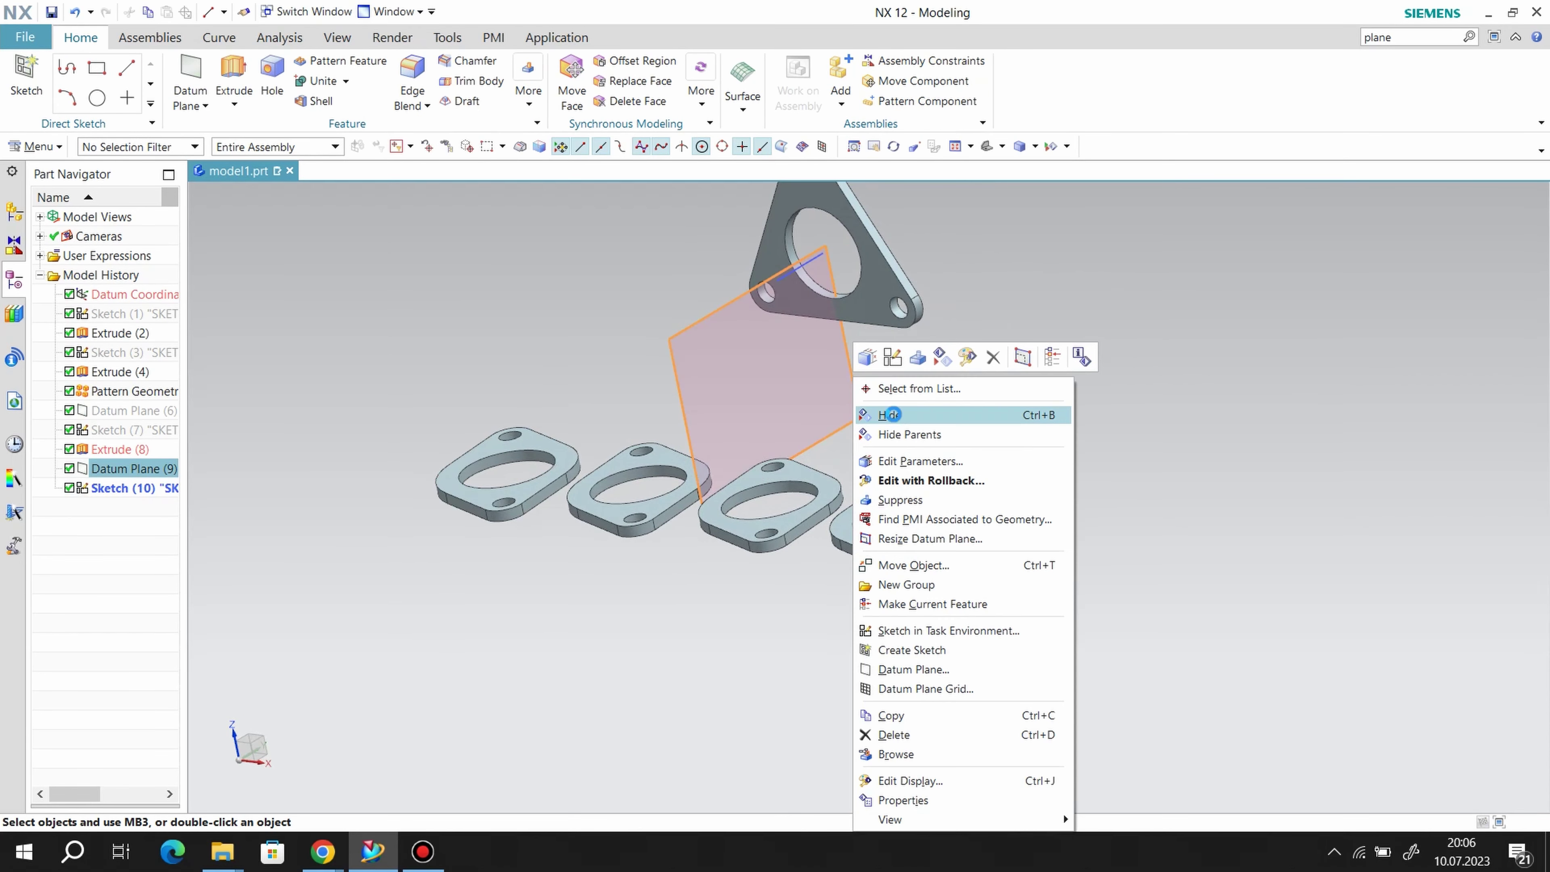
click(891, 415)
middle_drag(1031, 412, 225, 236)
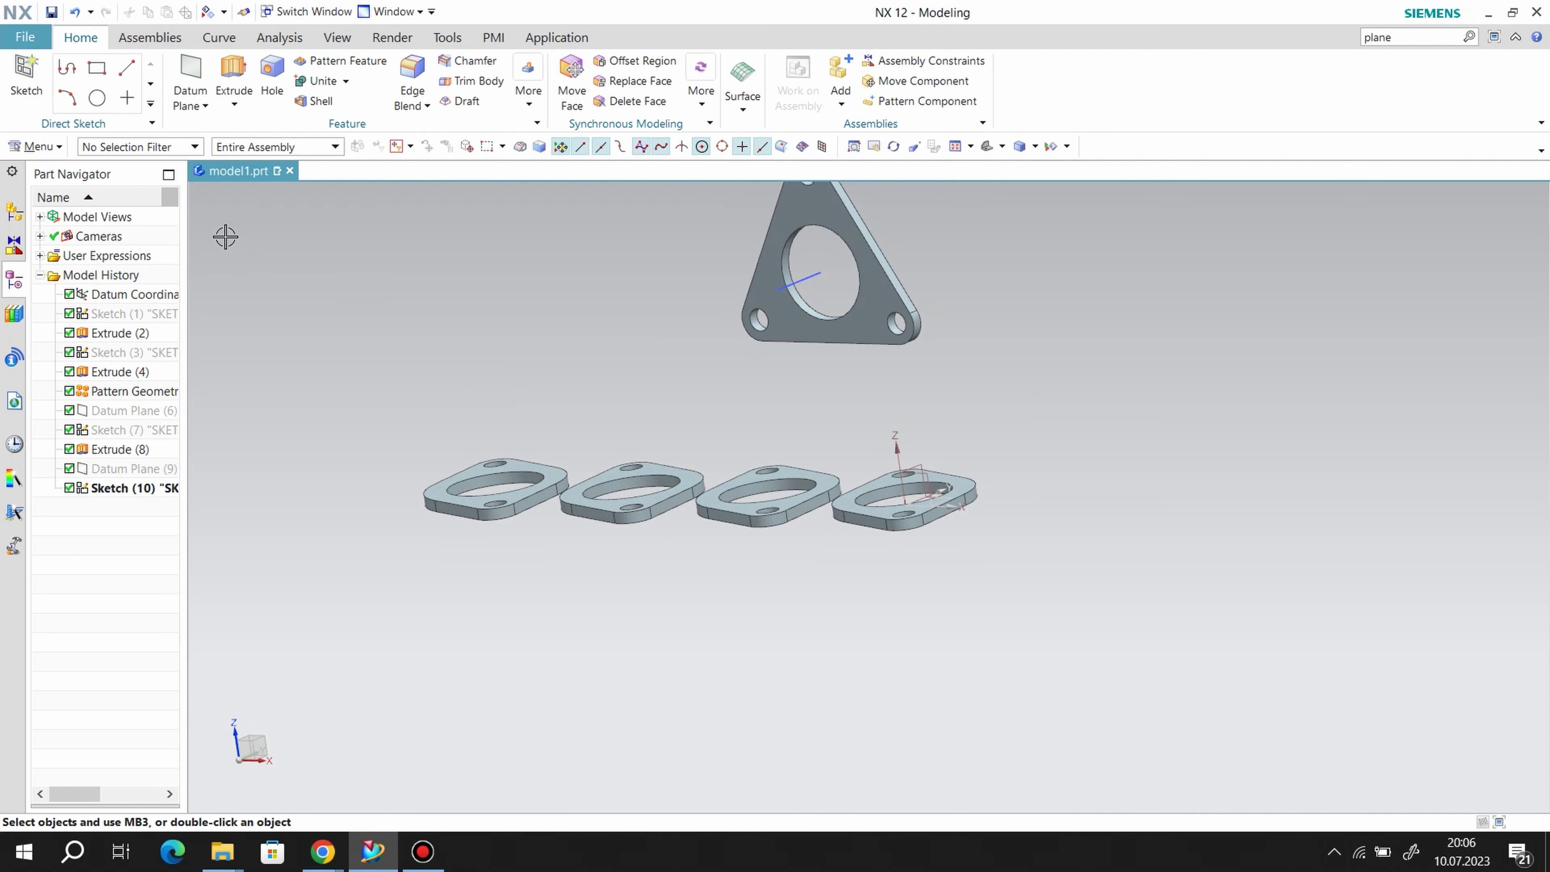
click(921, 459)
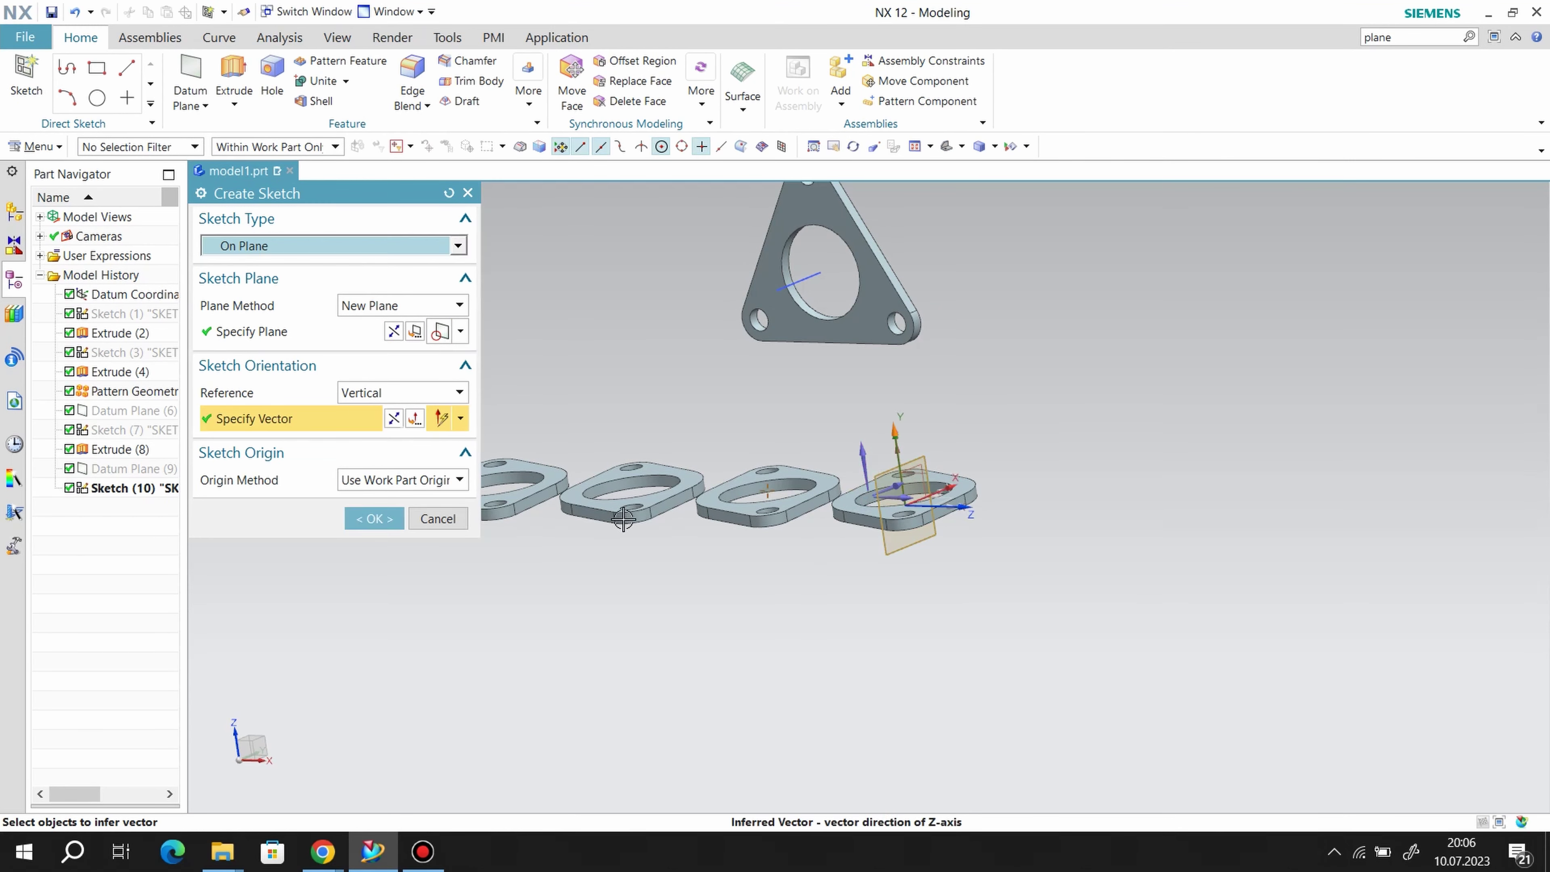
click(374, 518)
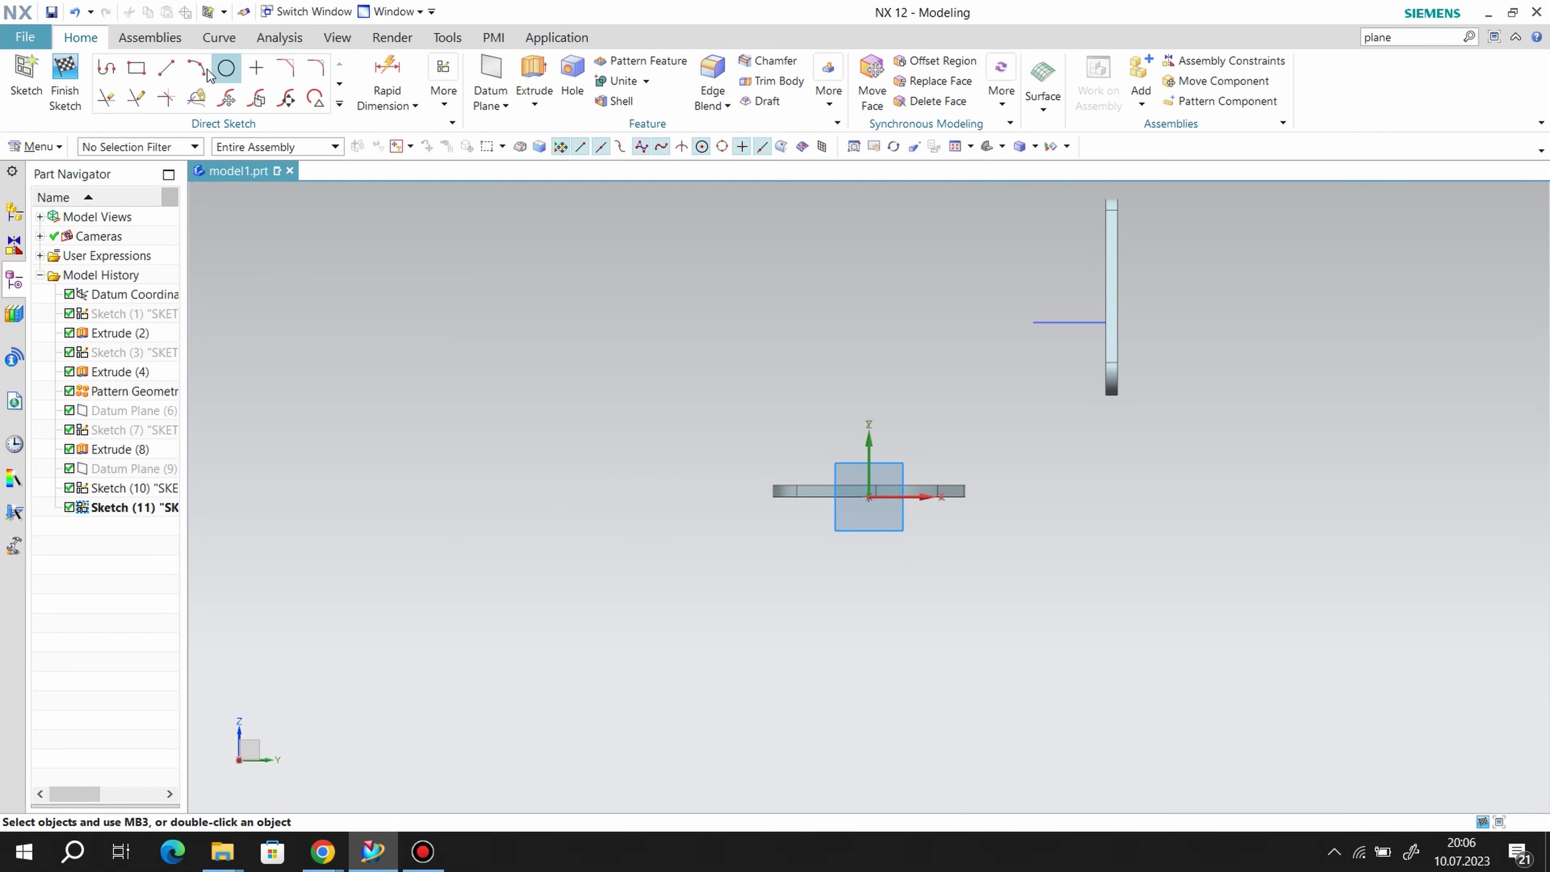
- Draw a vertical line from the rightmost flange's hole centre, set p62 to 112, and finish
click(166, 70)
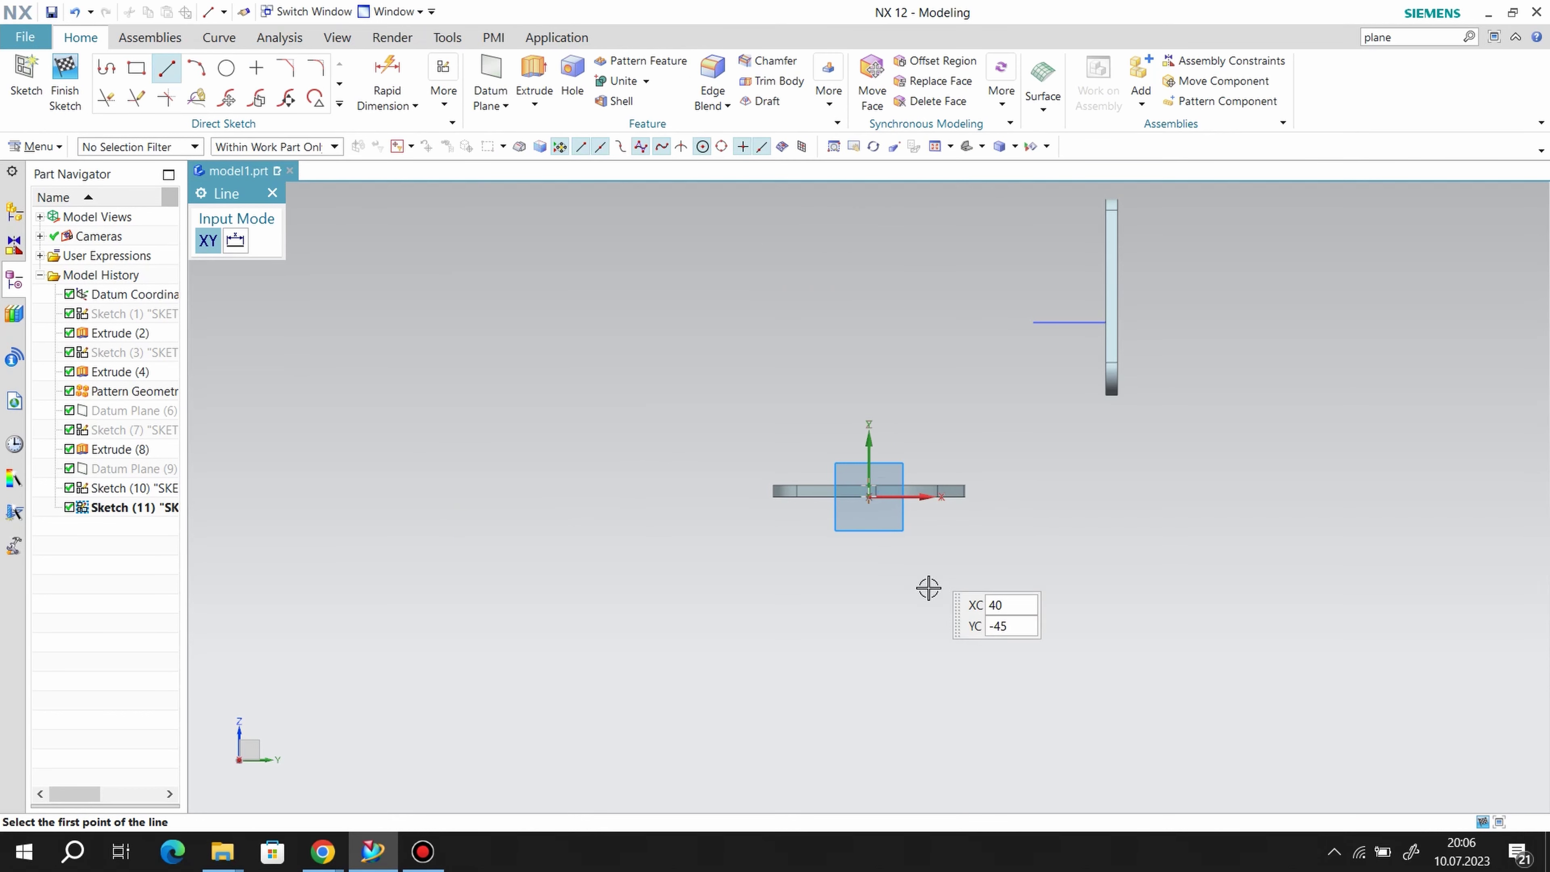
middle_drag(927, 585, 935, 603)
click(863, 599)
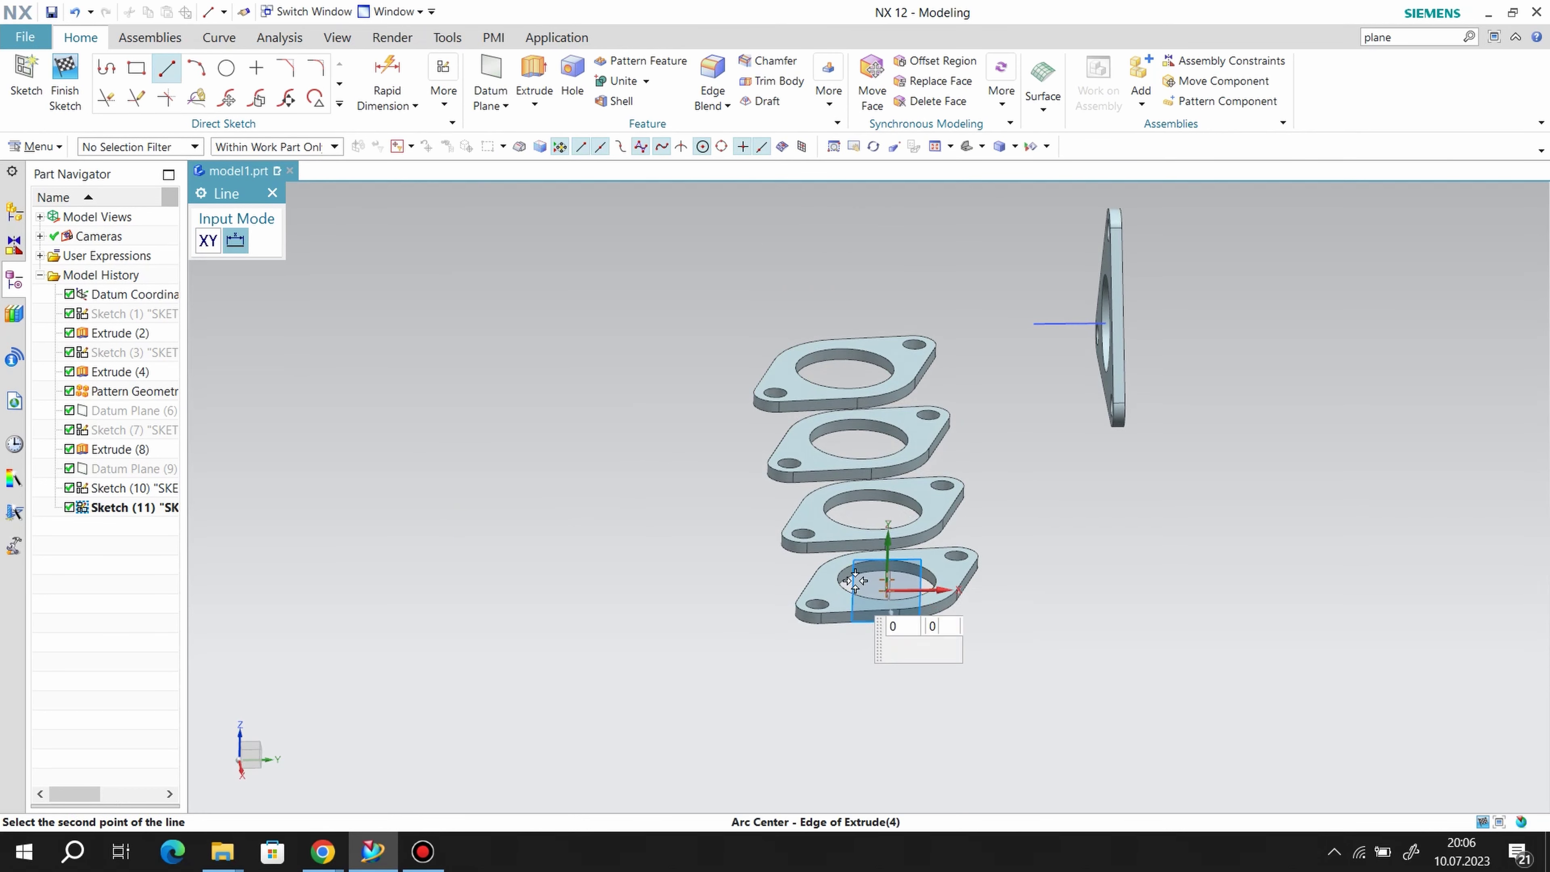
key(Escape)
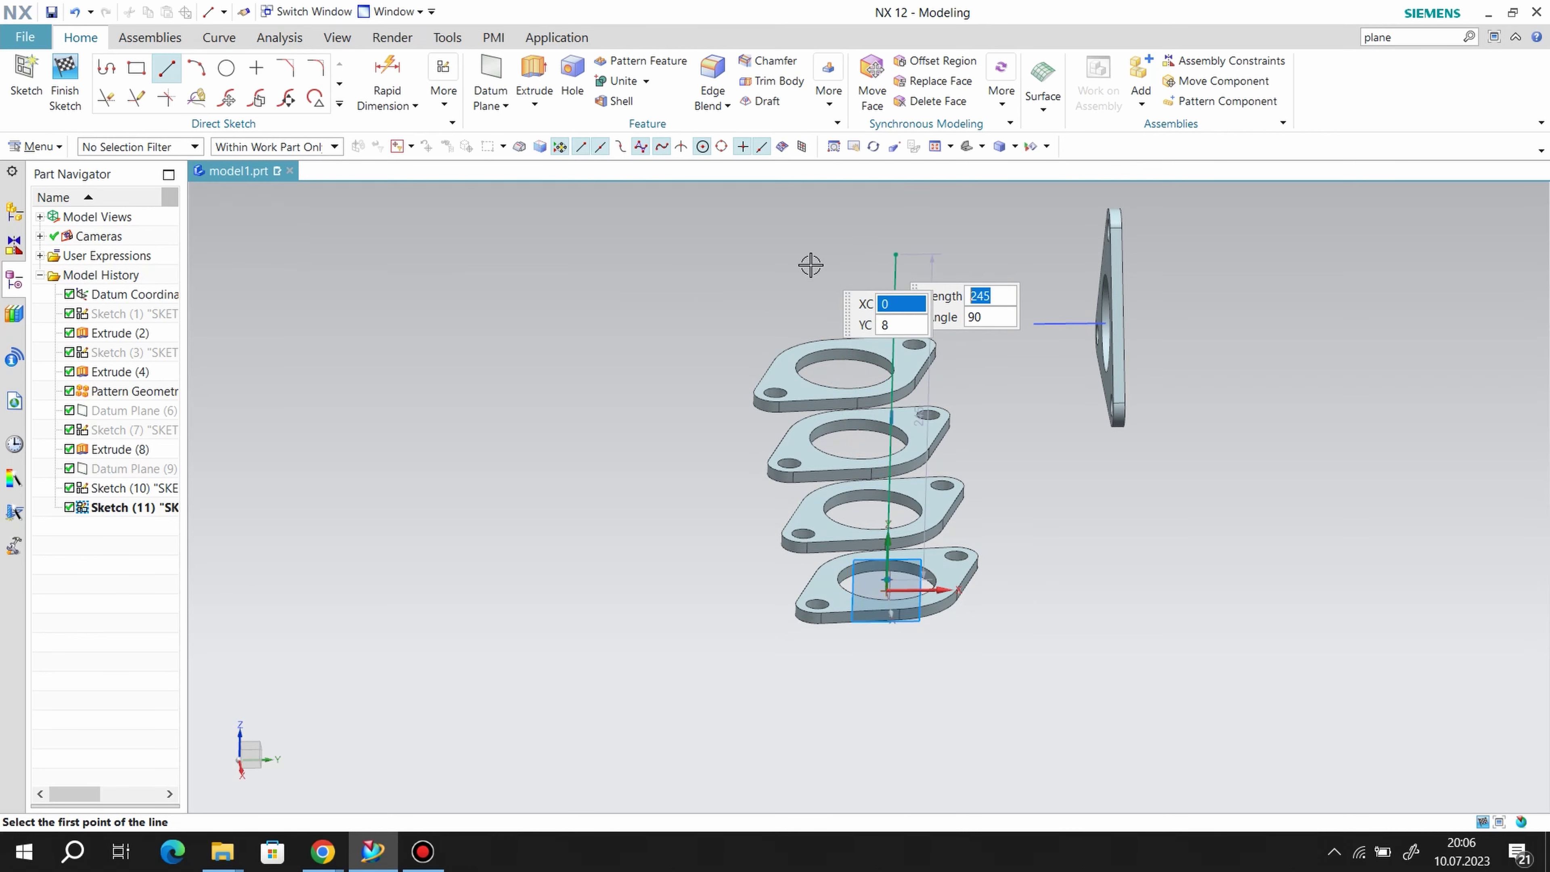
right_click(812, 266)
click(841, 304)
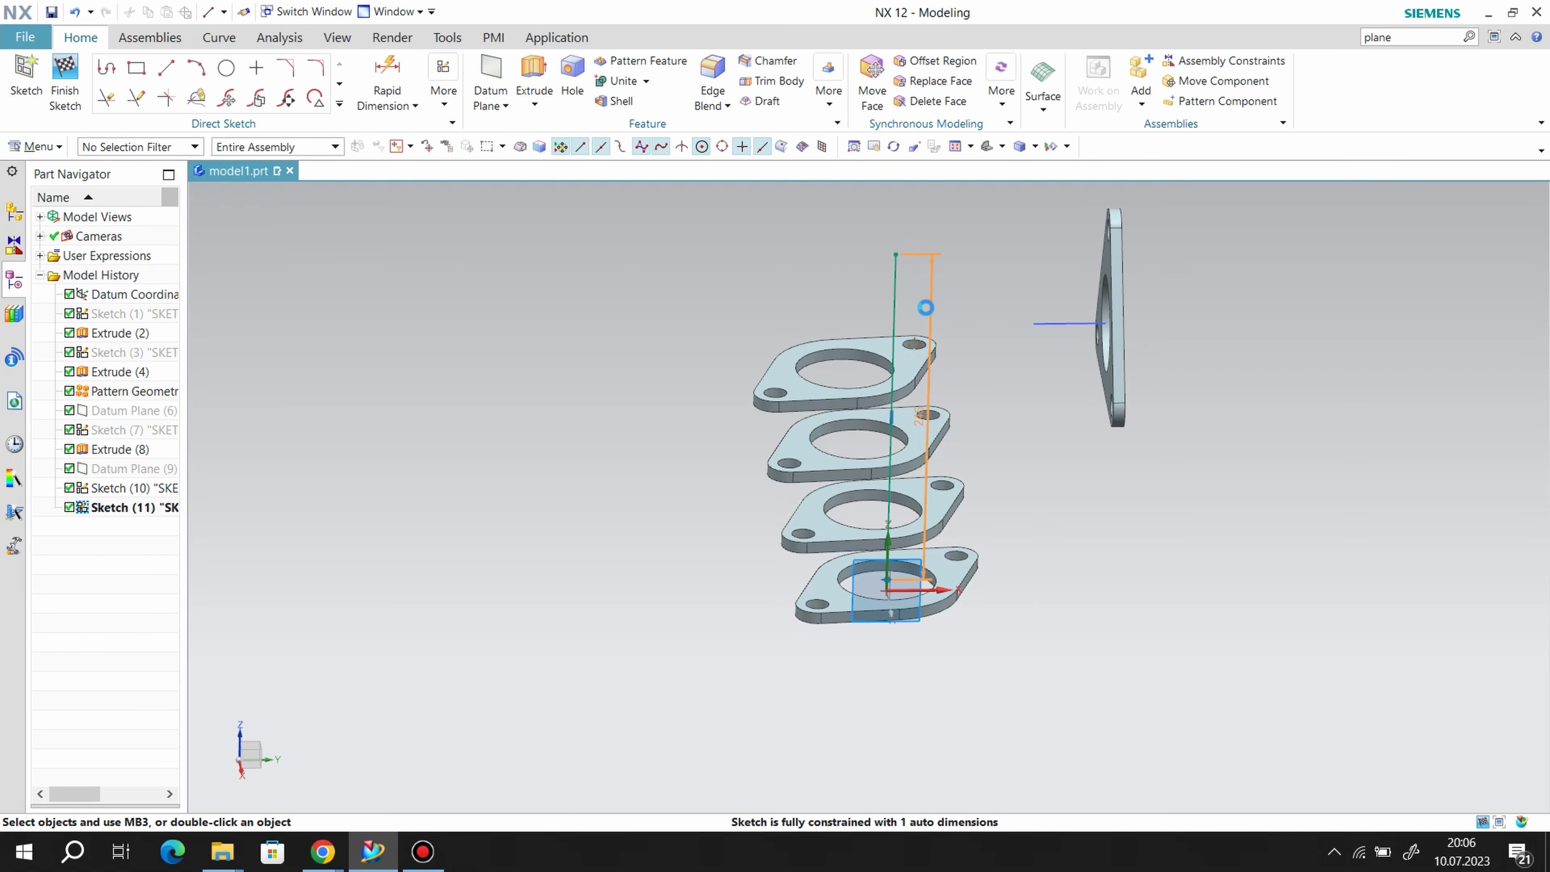
double_click(921, 312)
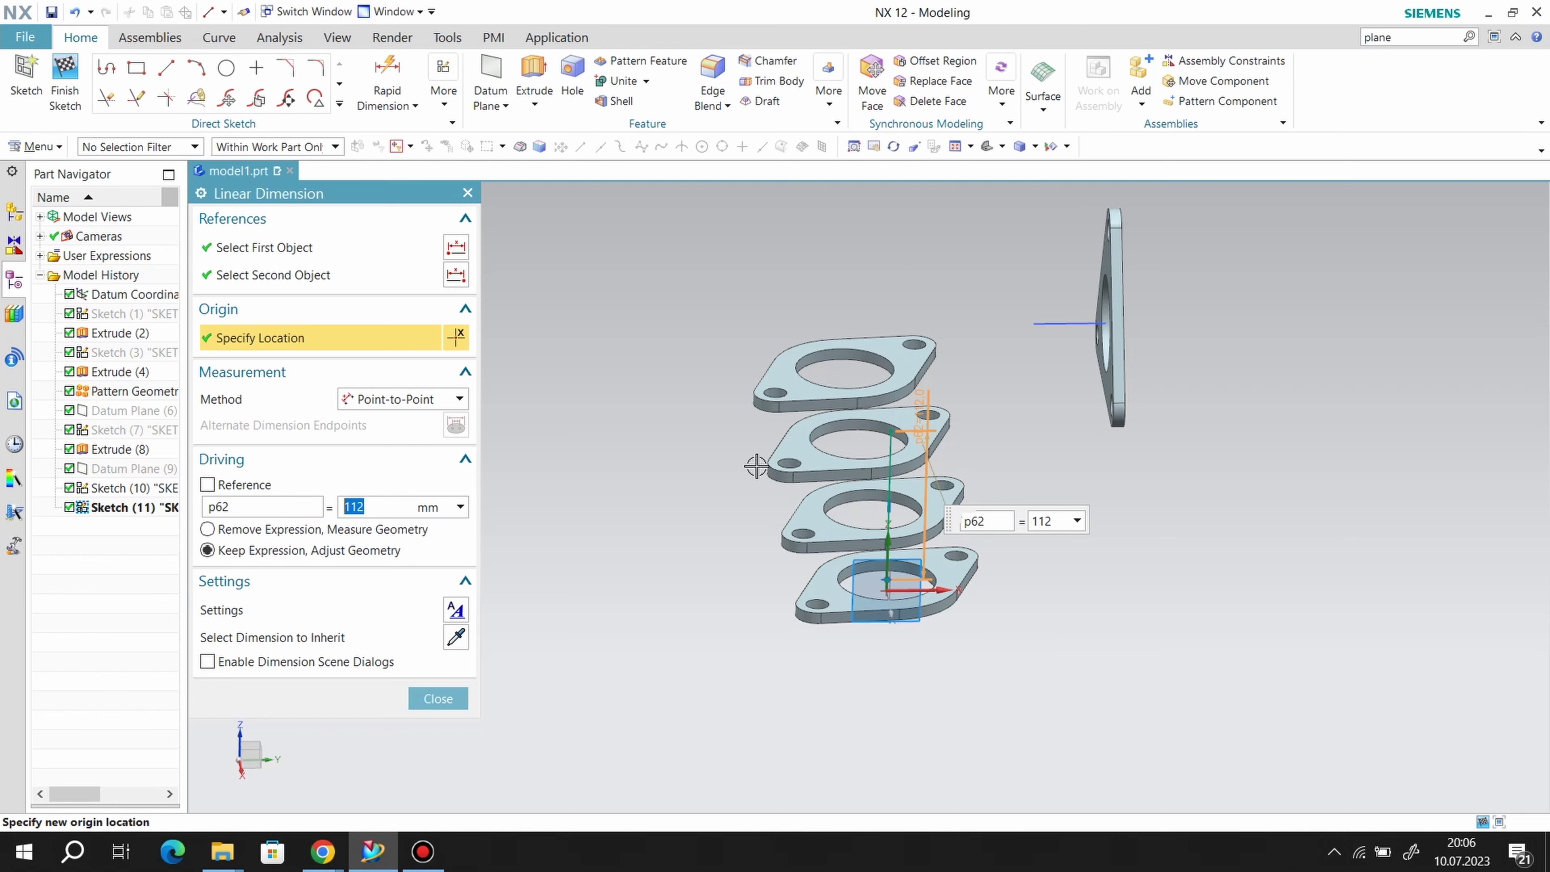
click(464, 696)
click(64, 79)
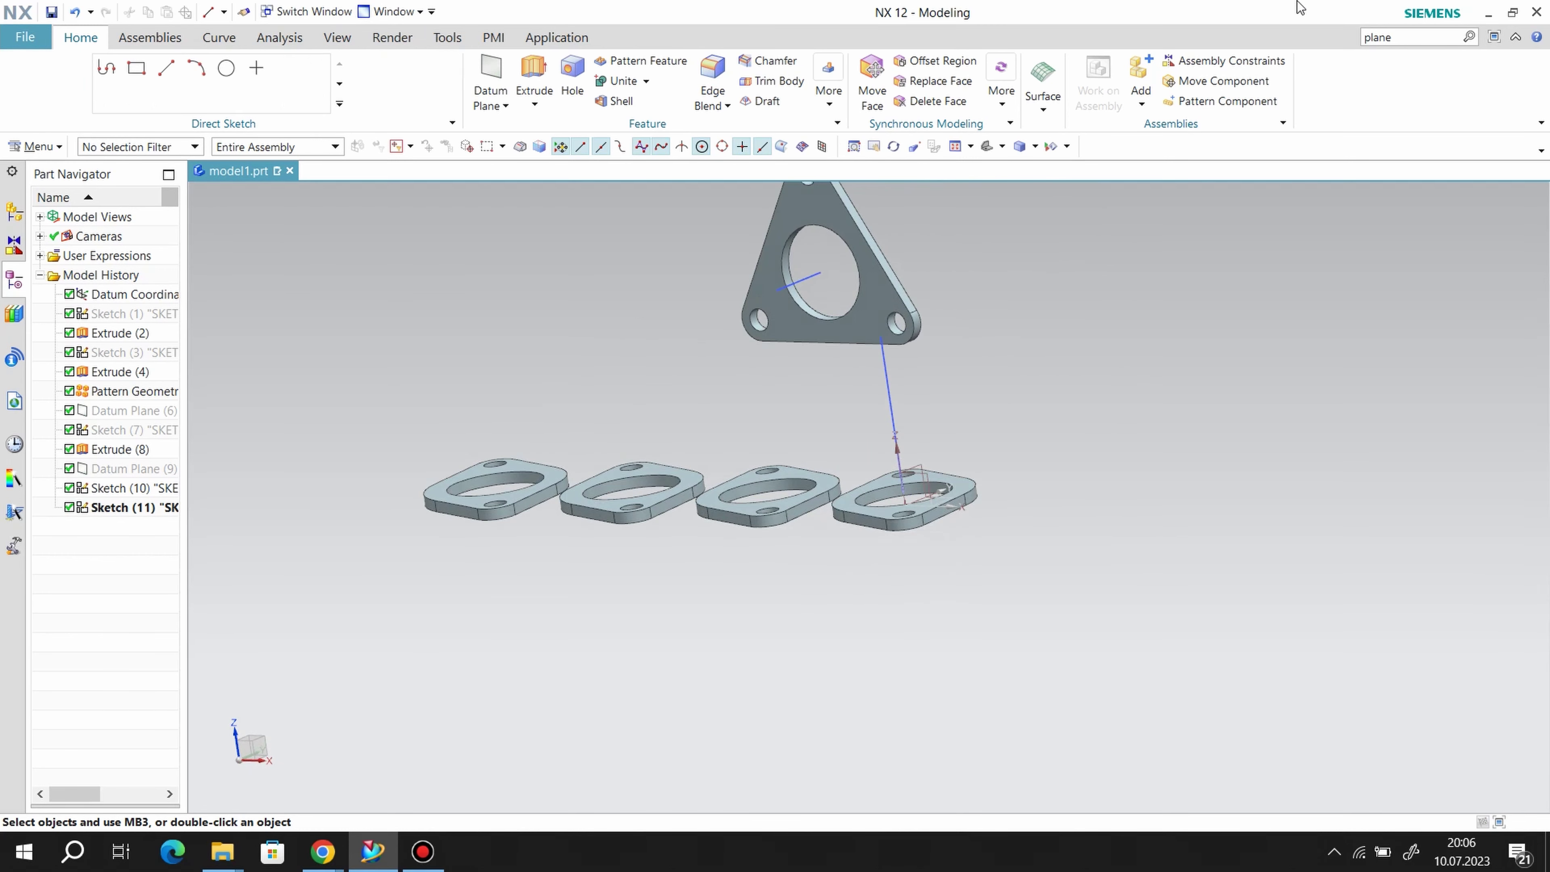
- Create a datum plane through the vertical flange line and the short horizontal plate line
click(1404, 38)
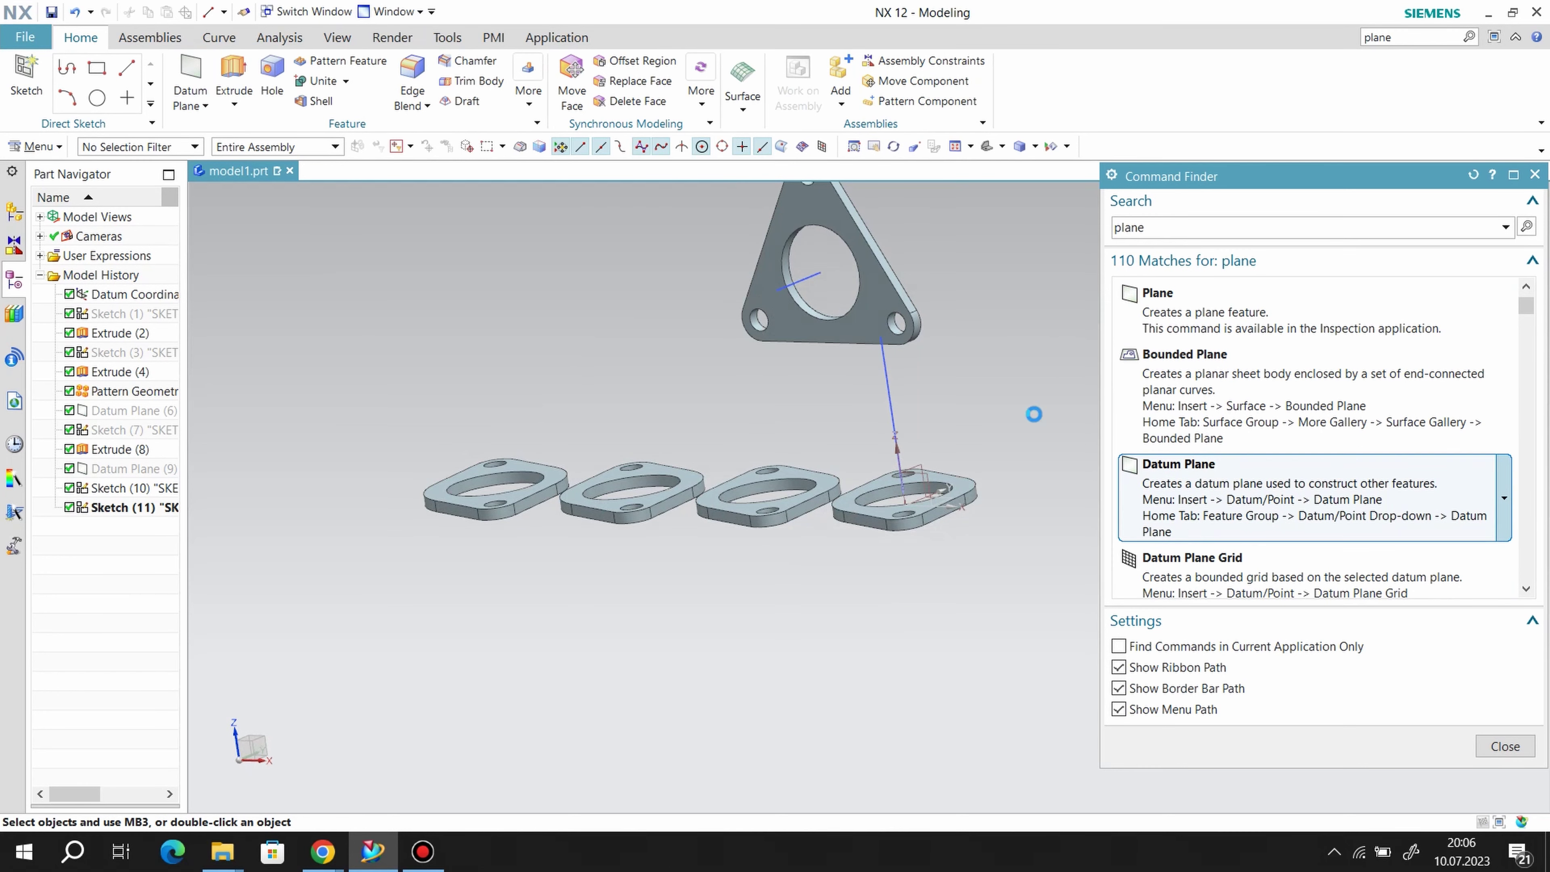
click(883, 373)
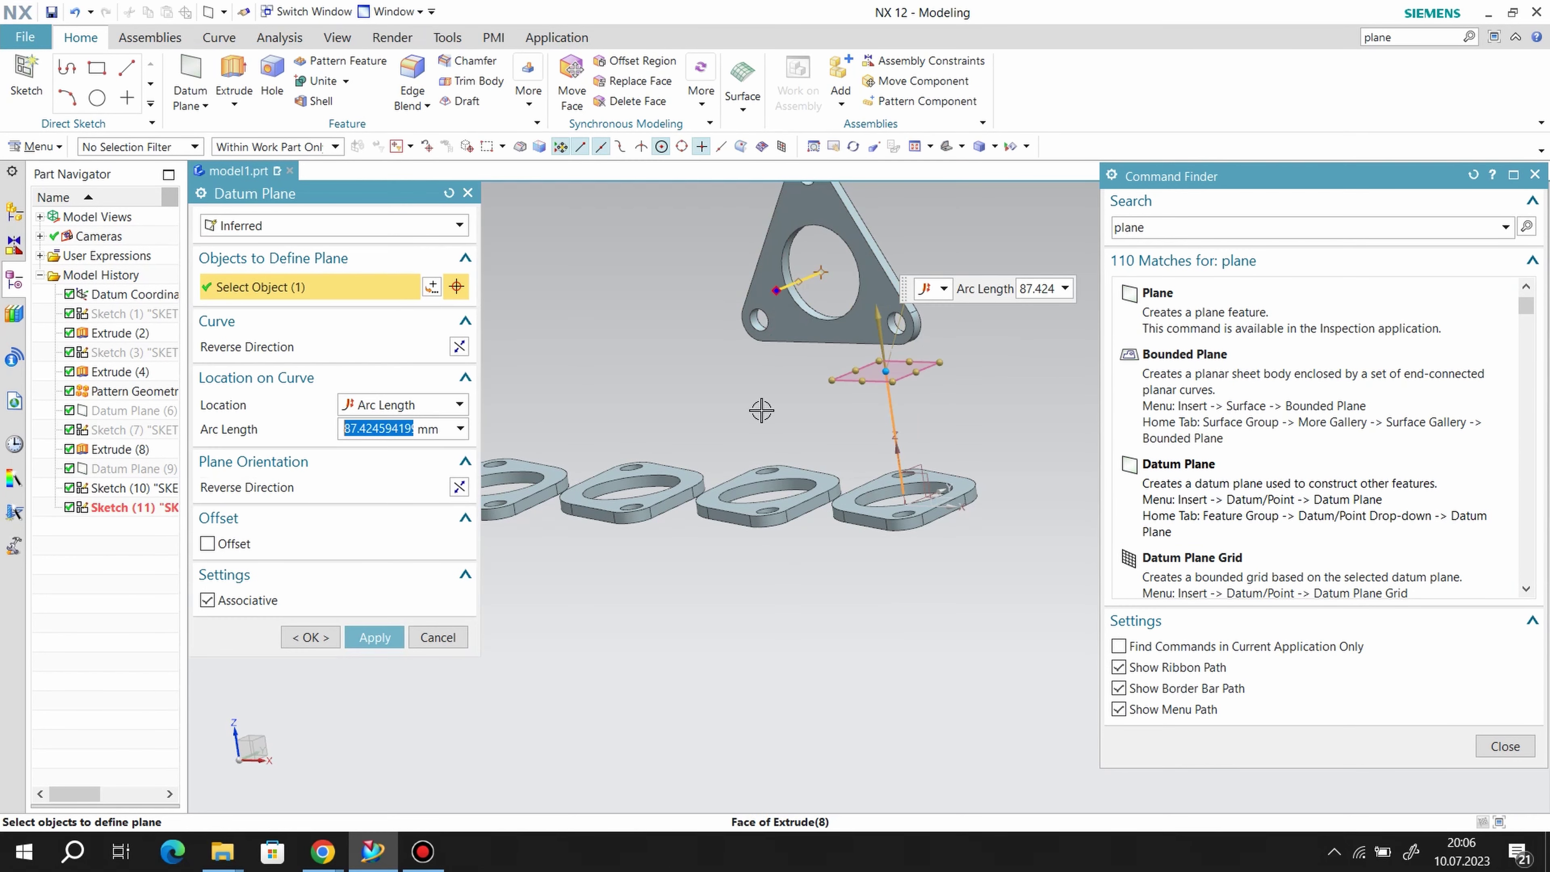
middle_drag(761, 410, 729, 431)
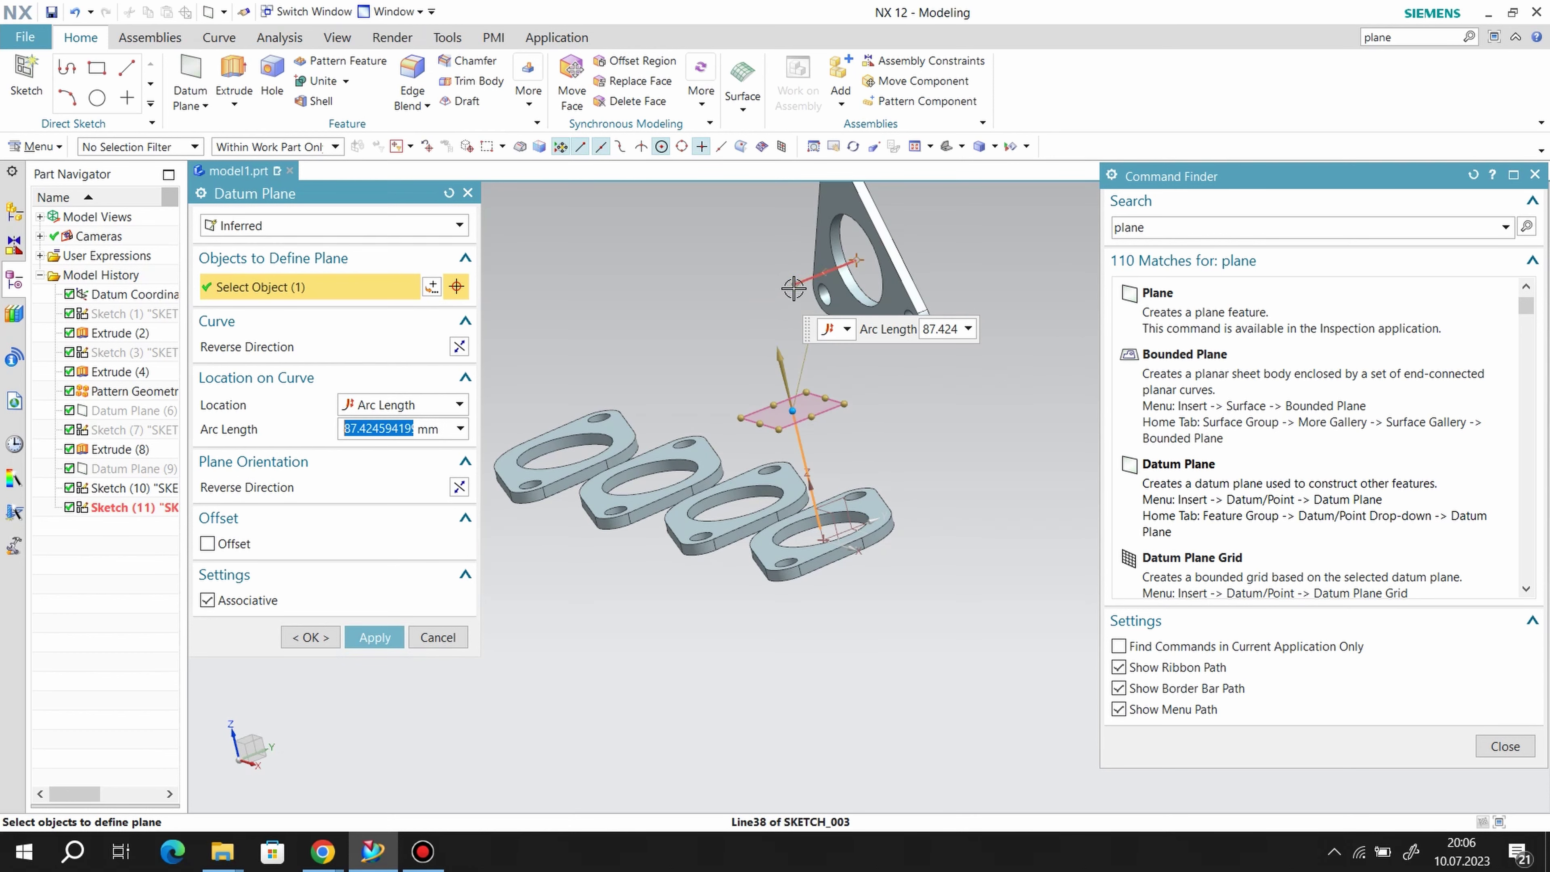
click(796, 285)
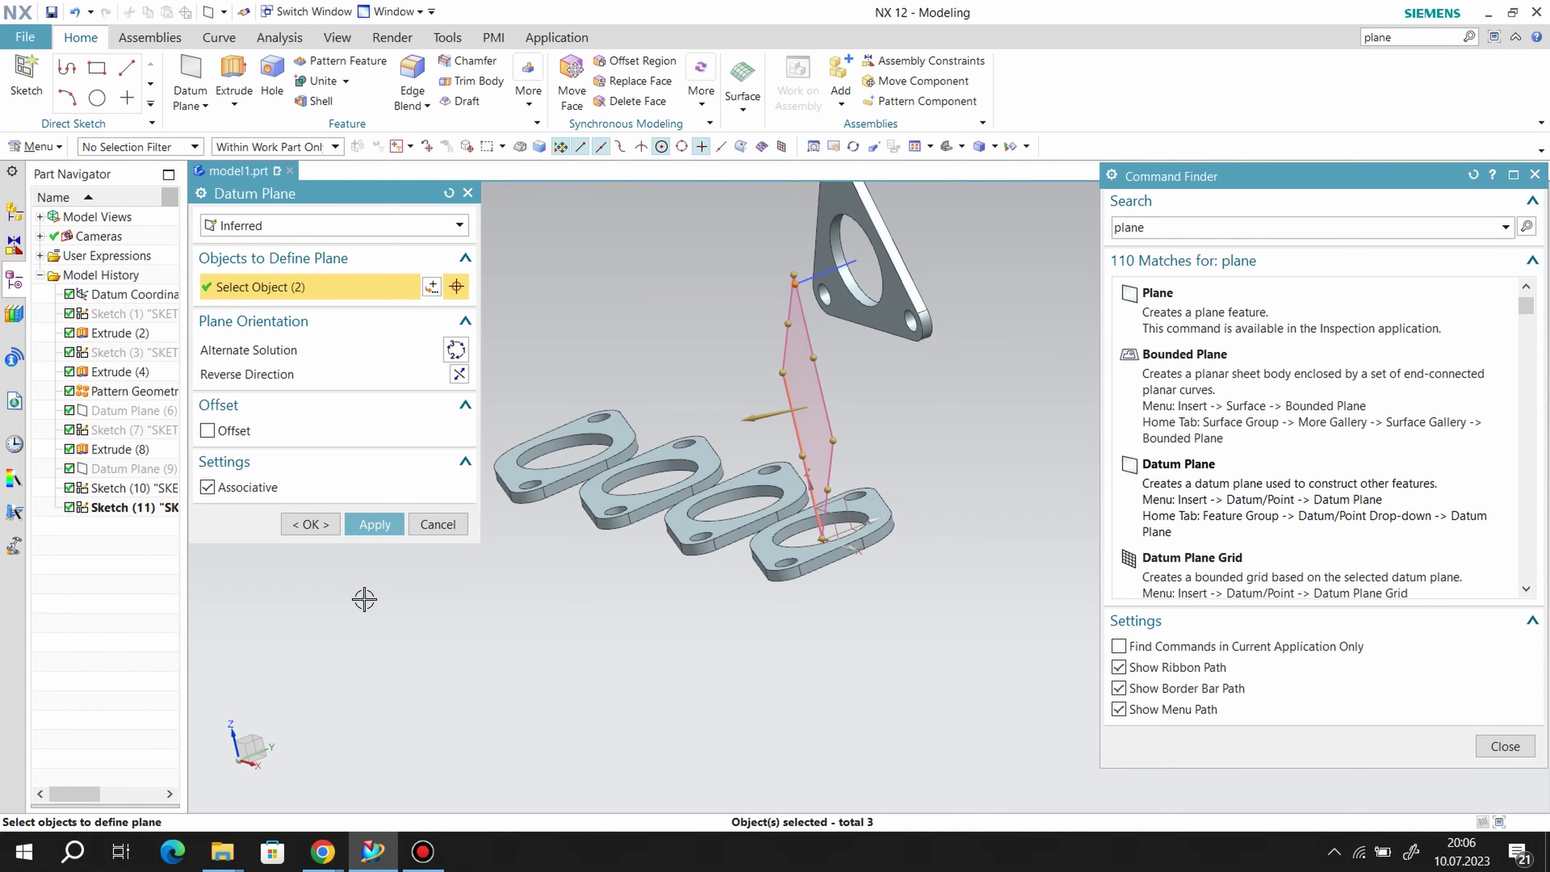
middle_drag(973, 499, 881, 521)
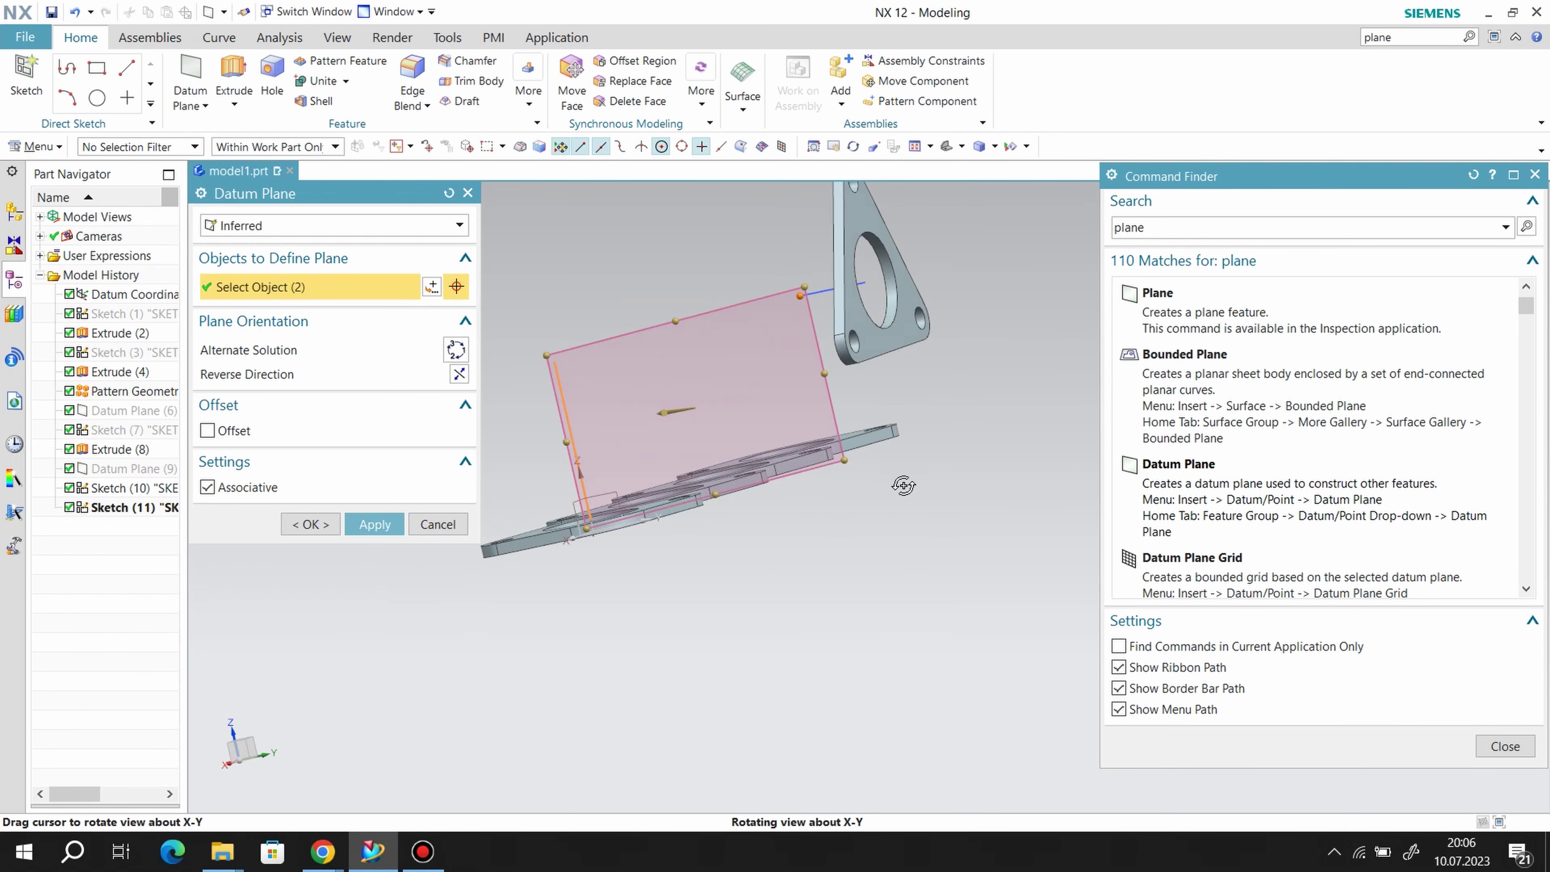
click(371, 523)
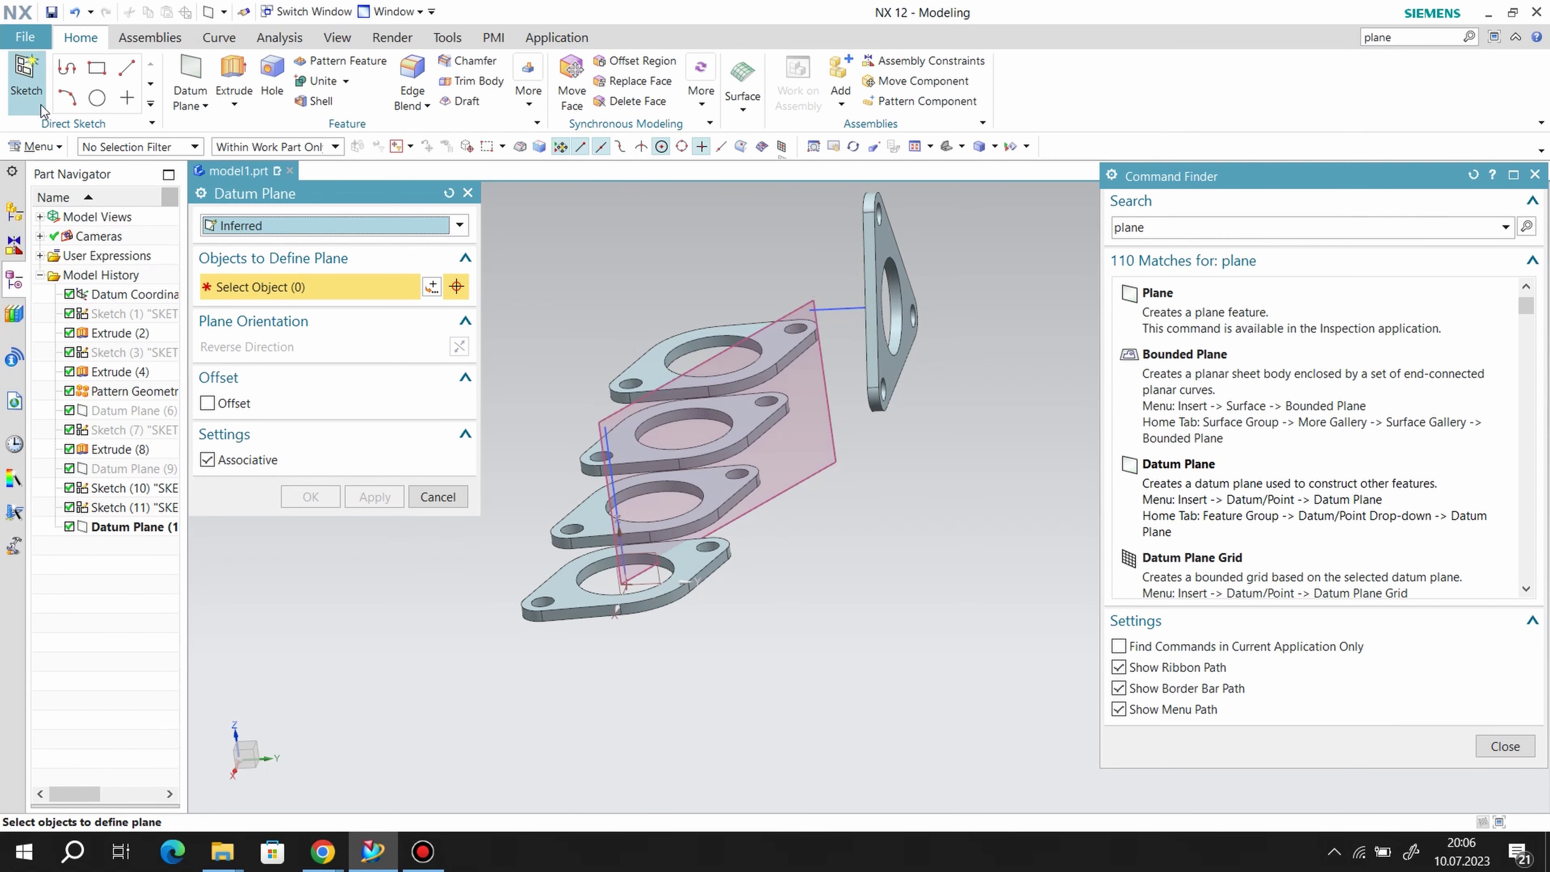
- Start a new sketch on Datum Plane (12) with its vertical reference set
click(468, 193)
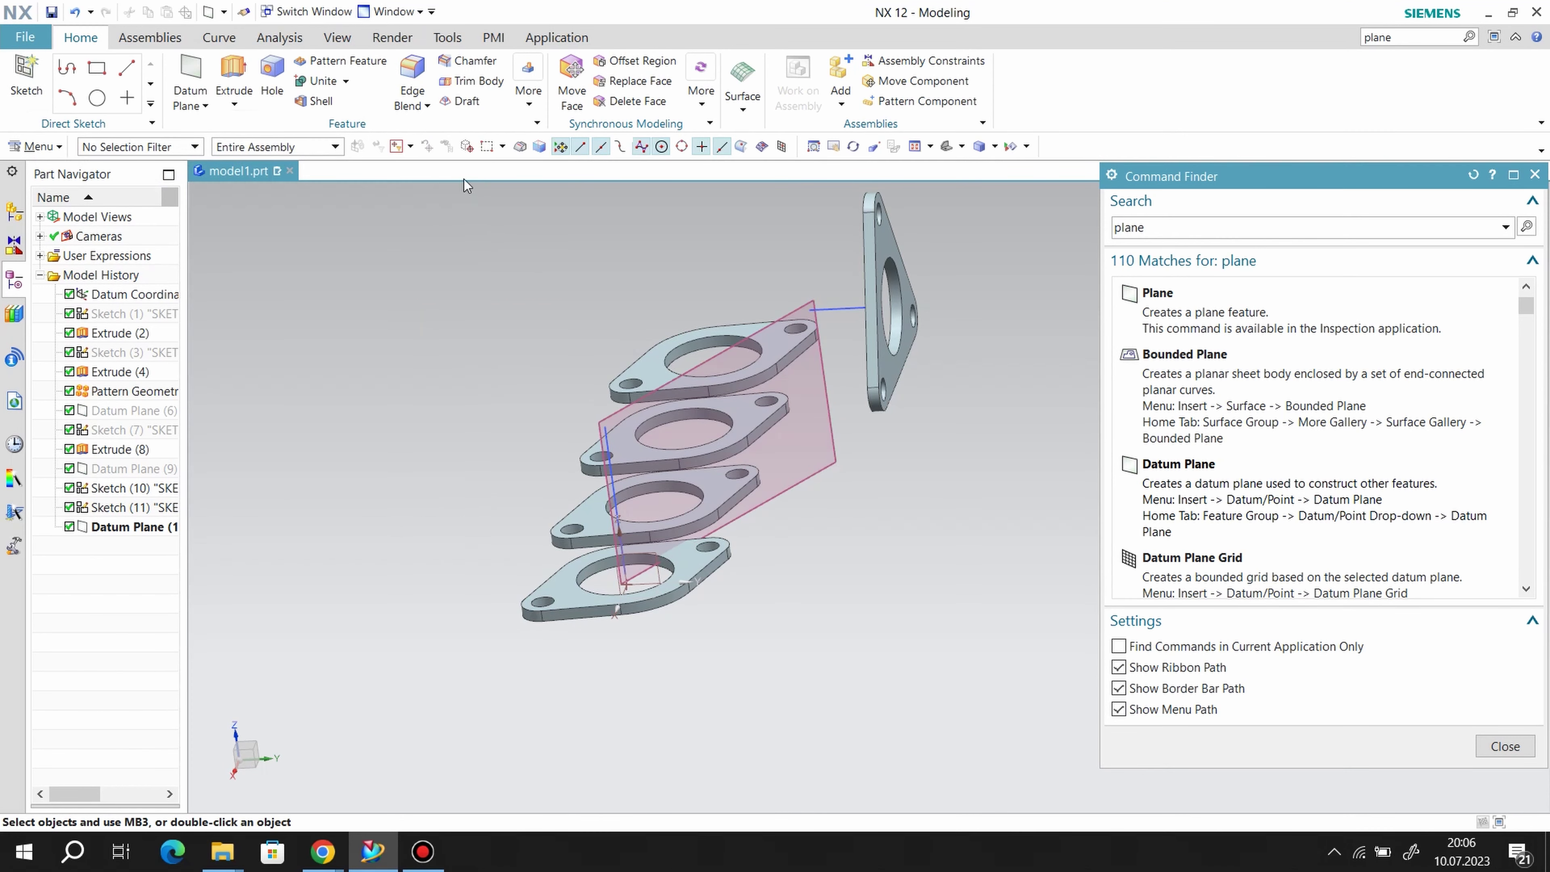
click(26, 80)
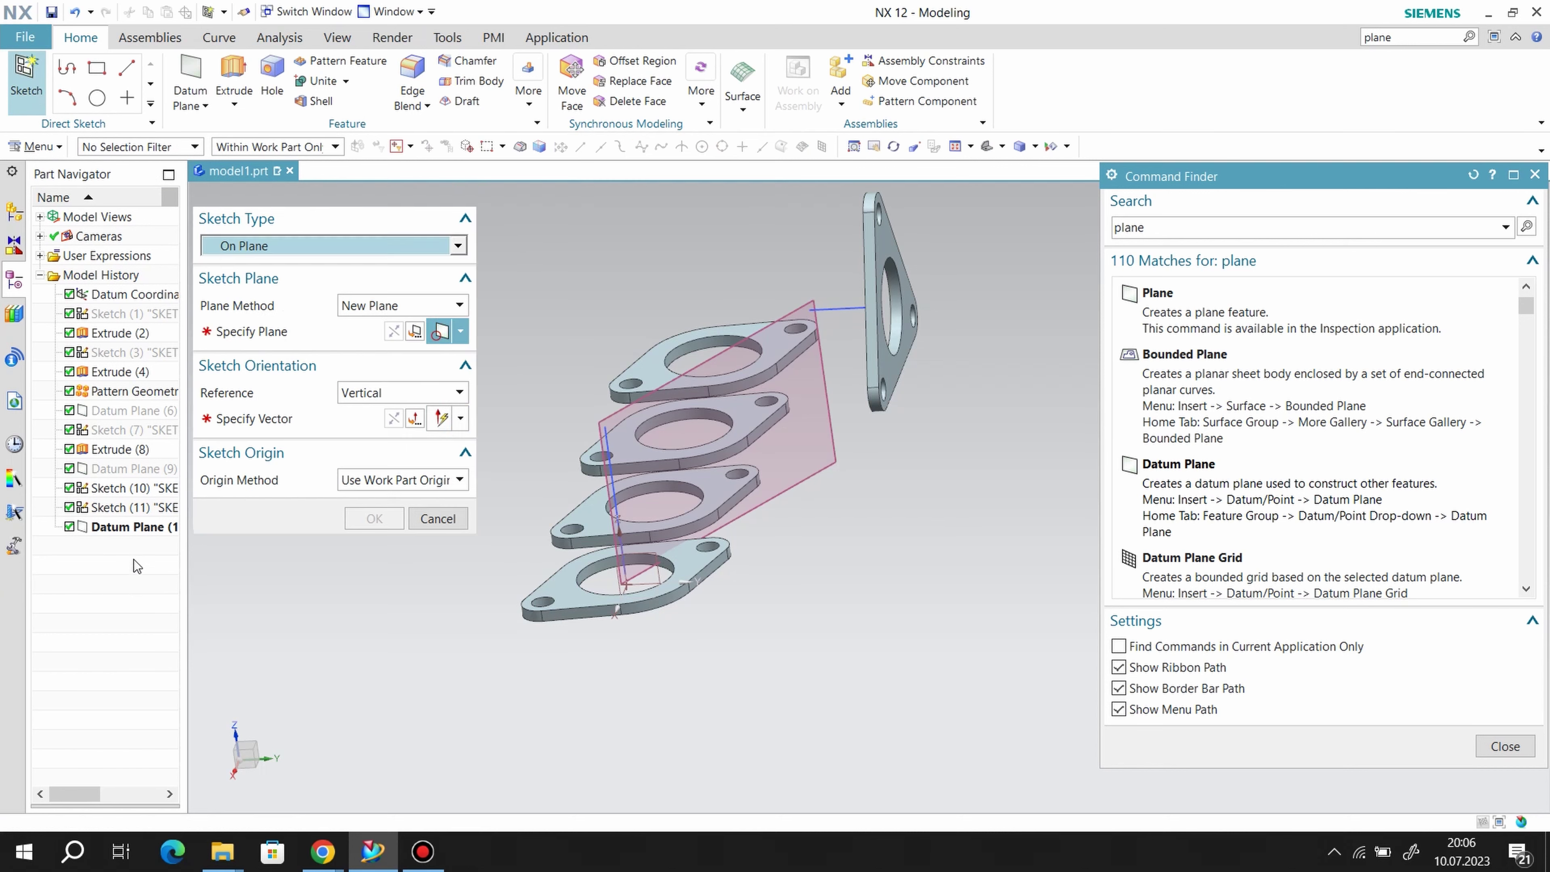
click(715, 469)
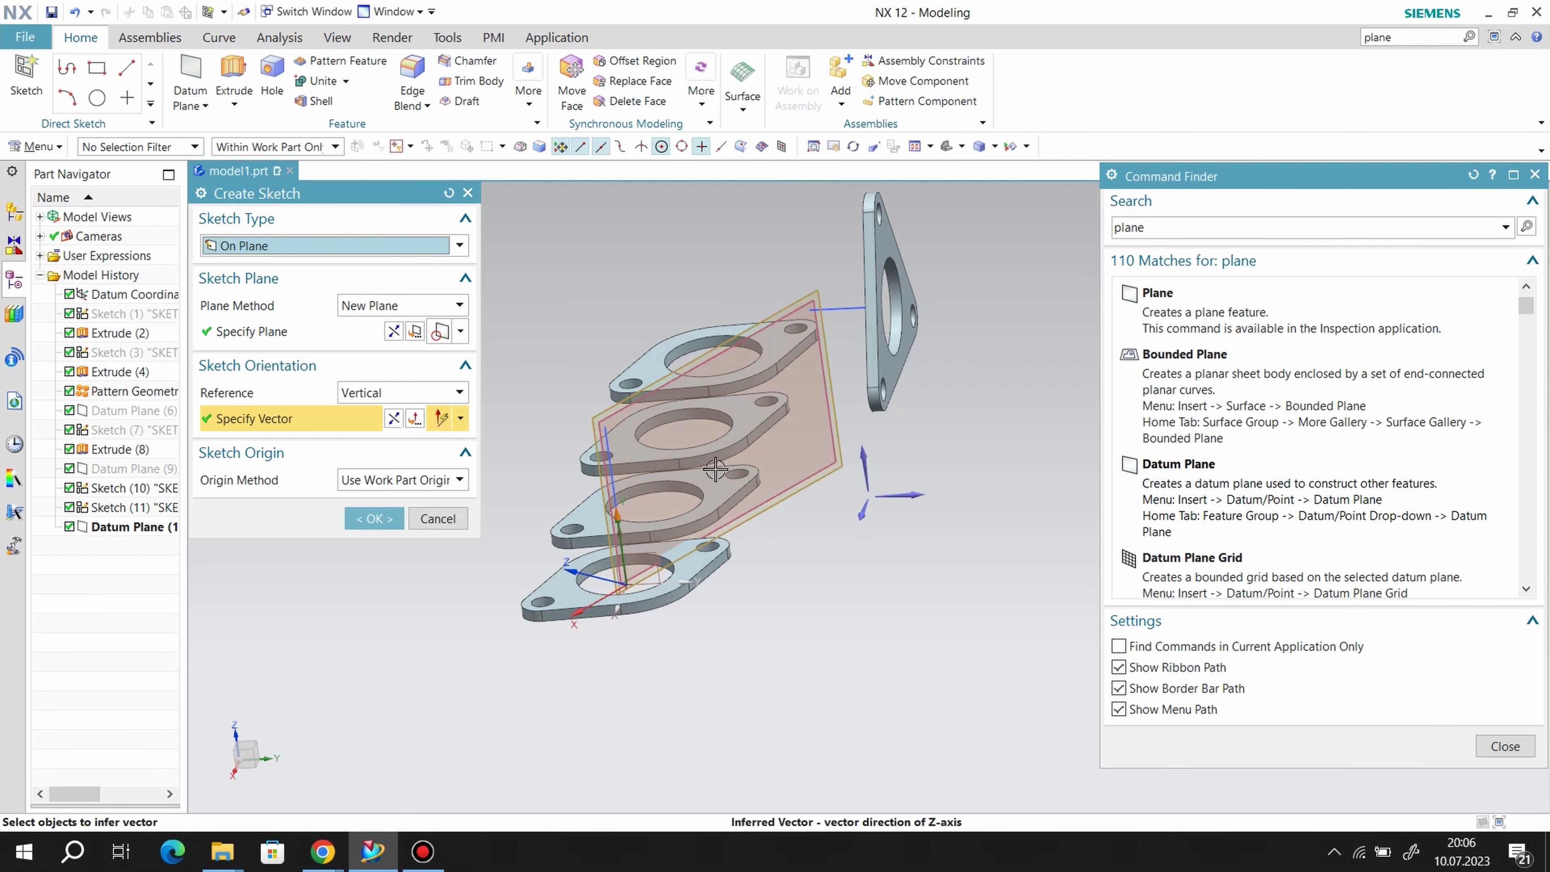
click(373, 518)
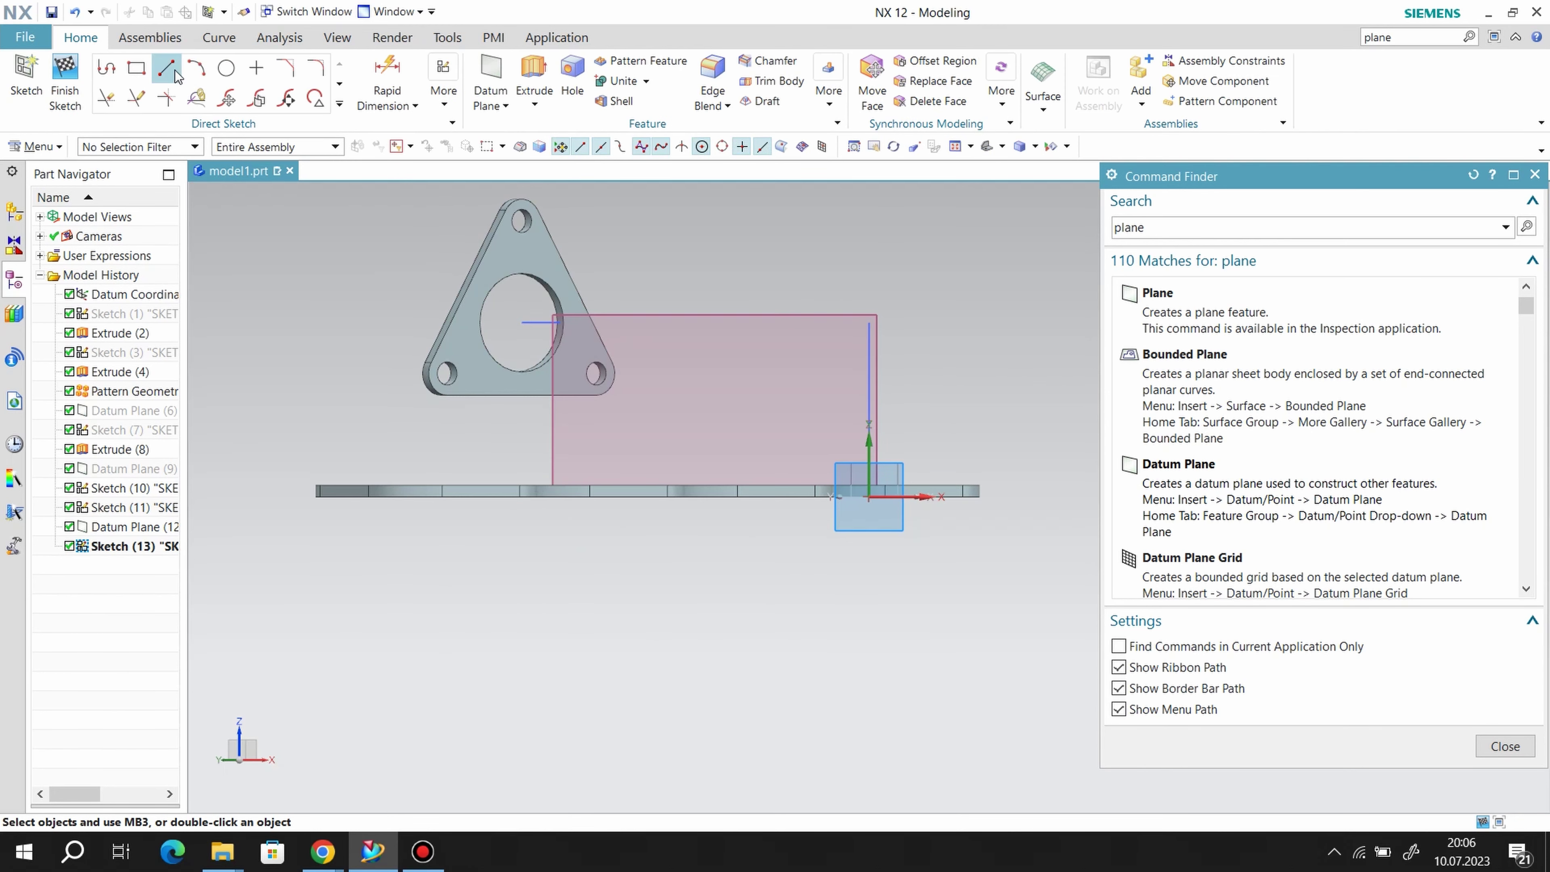
- Draw a line from the vertical line's top to the plate's lower hole, then hide Sketch (11)
click(174, 74)
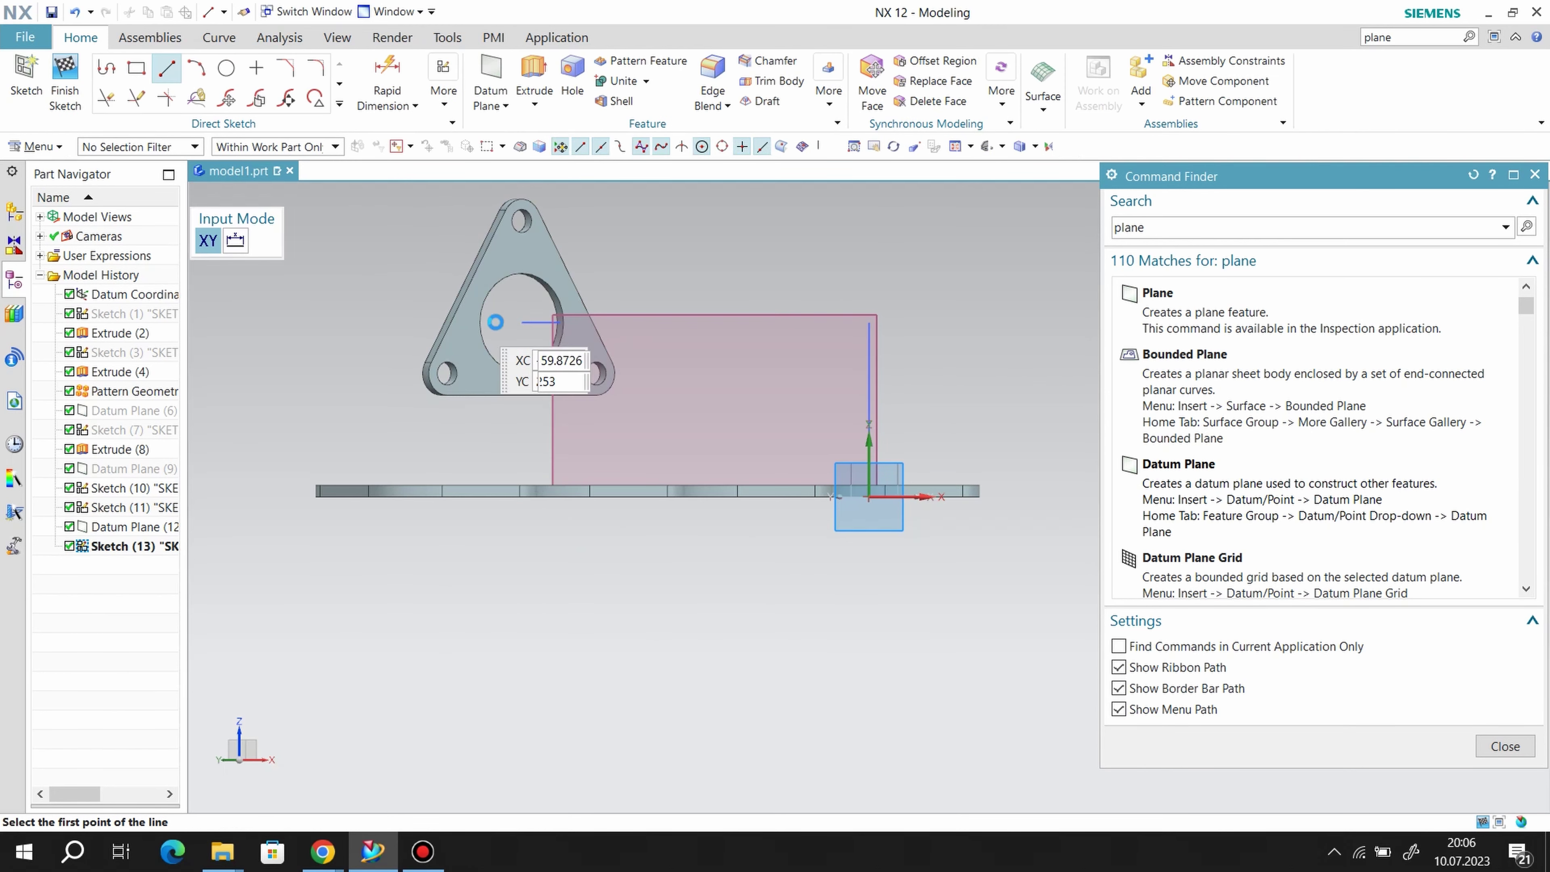
click(869, 322)
middle_drag(727, 344, 787, 381)
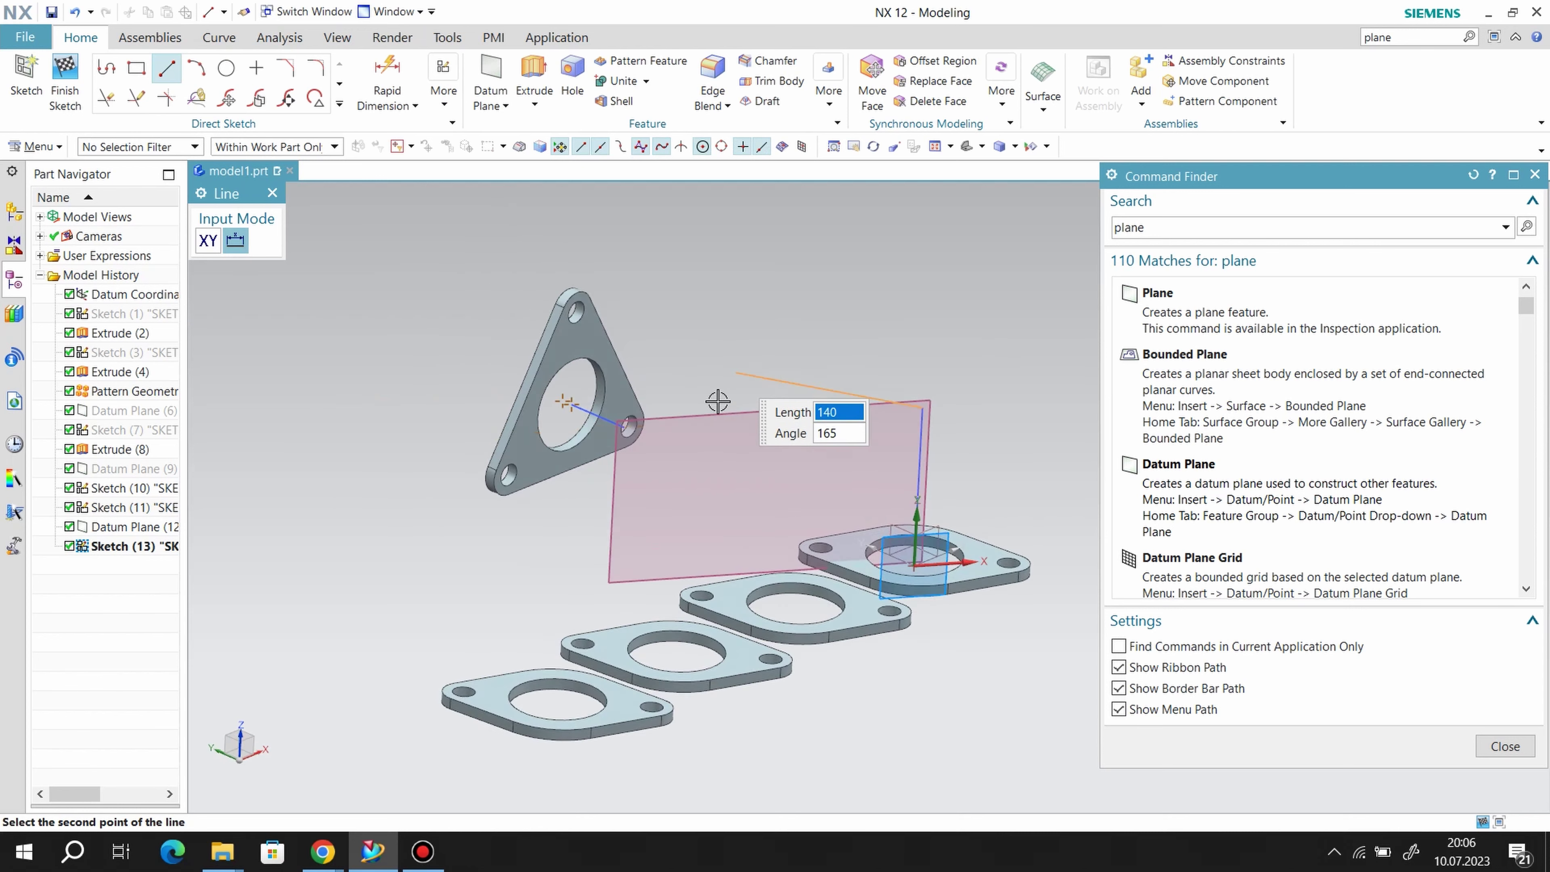
scroll(650, 443, up, 3)
scroll(621, 430, up, 3)
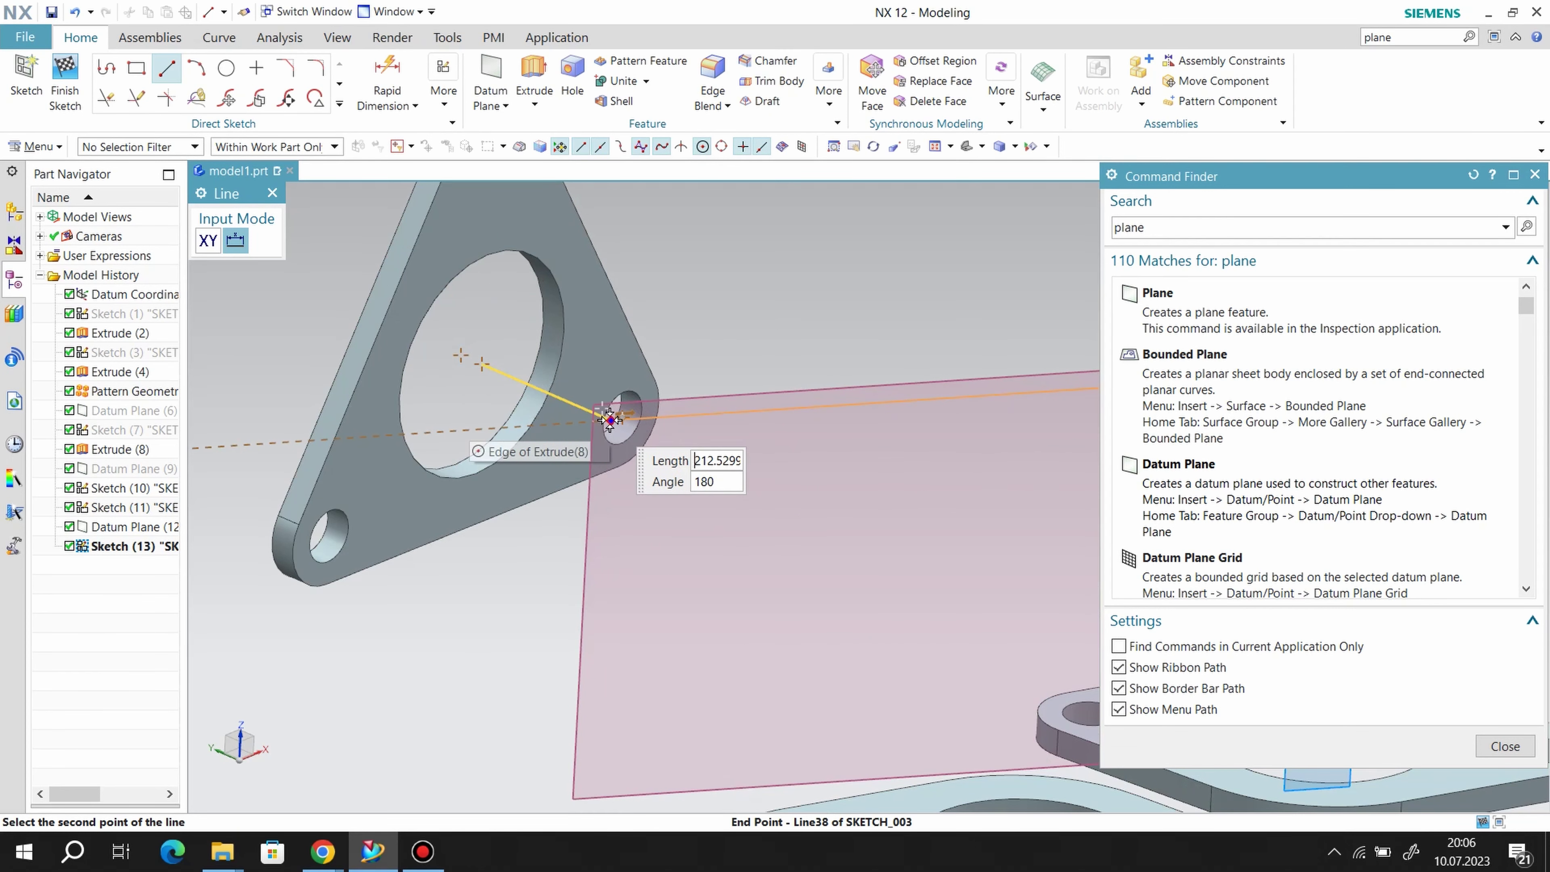
click(605, 415)
scroll(678, 299, down, 3)
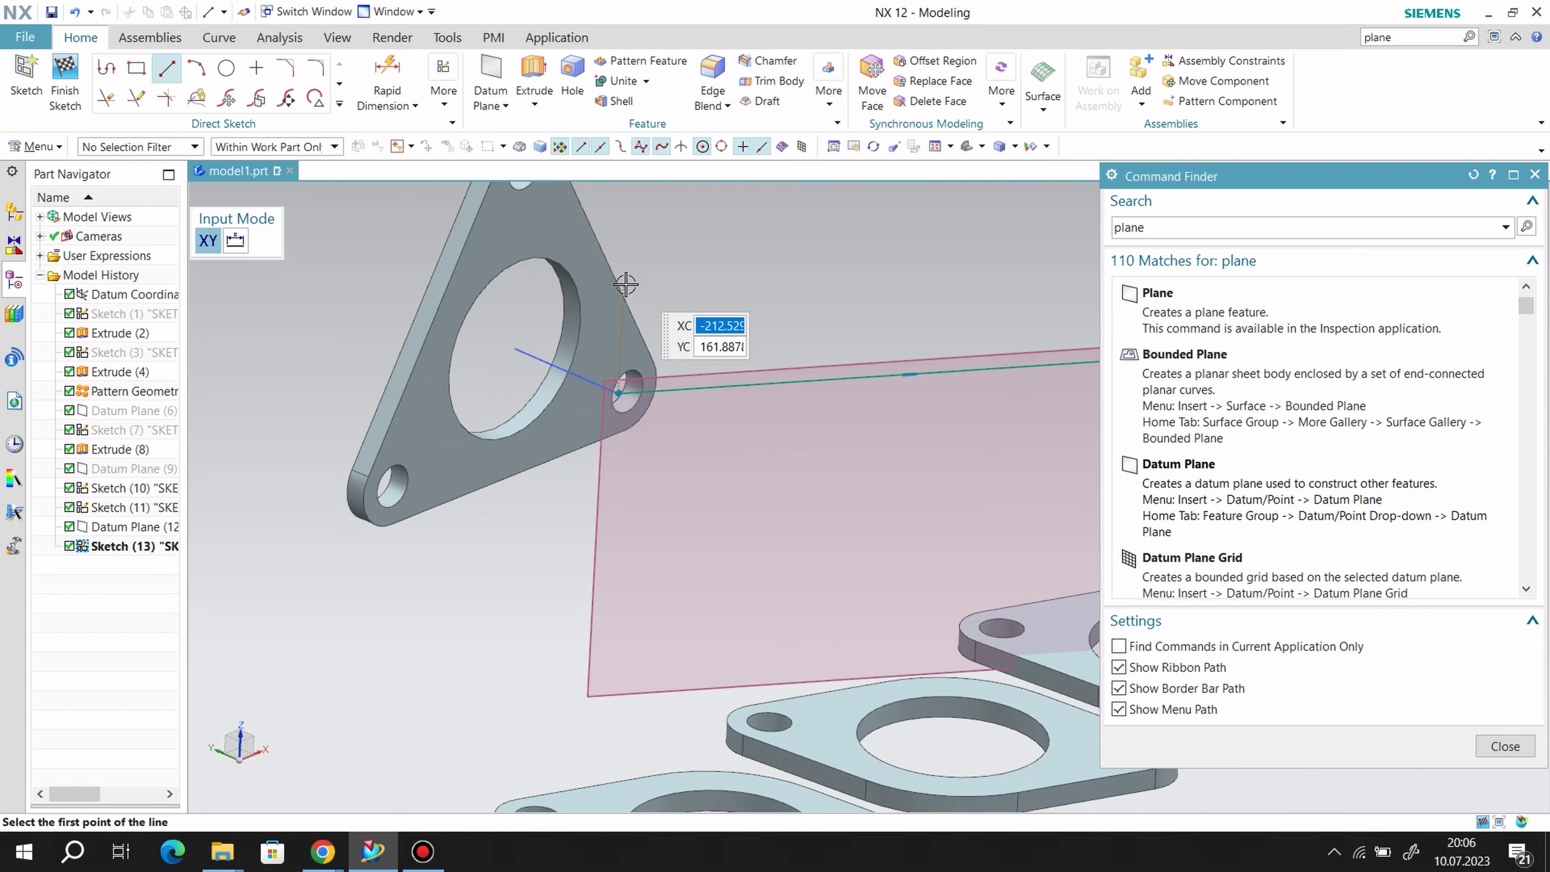
scroll(855, 311, up, 2)
right_click(988, 278)
click(1011, 312)
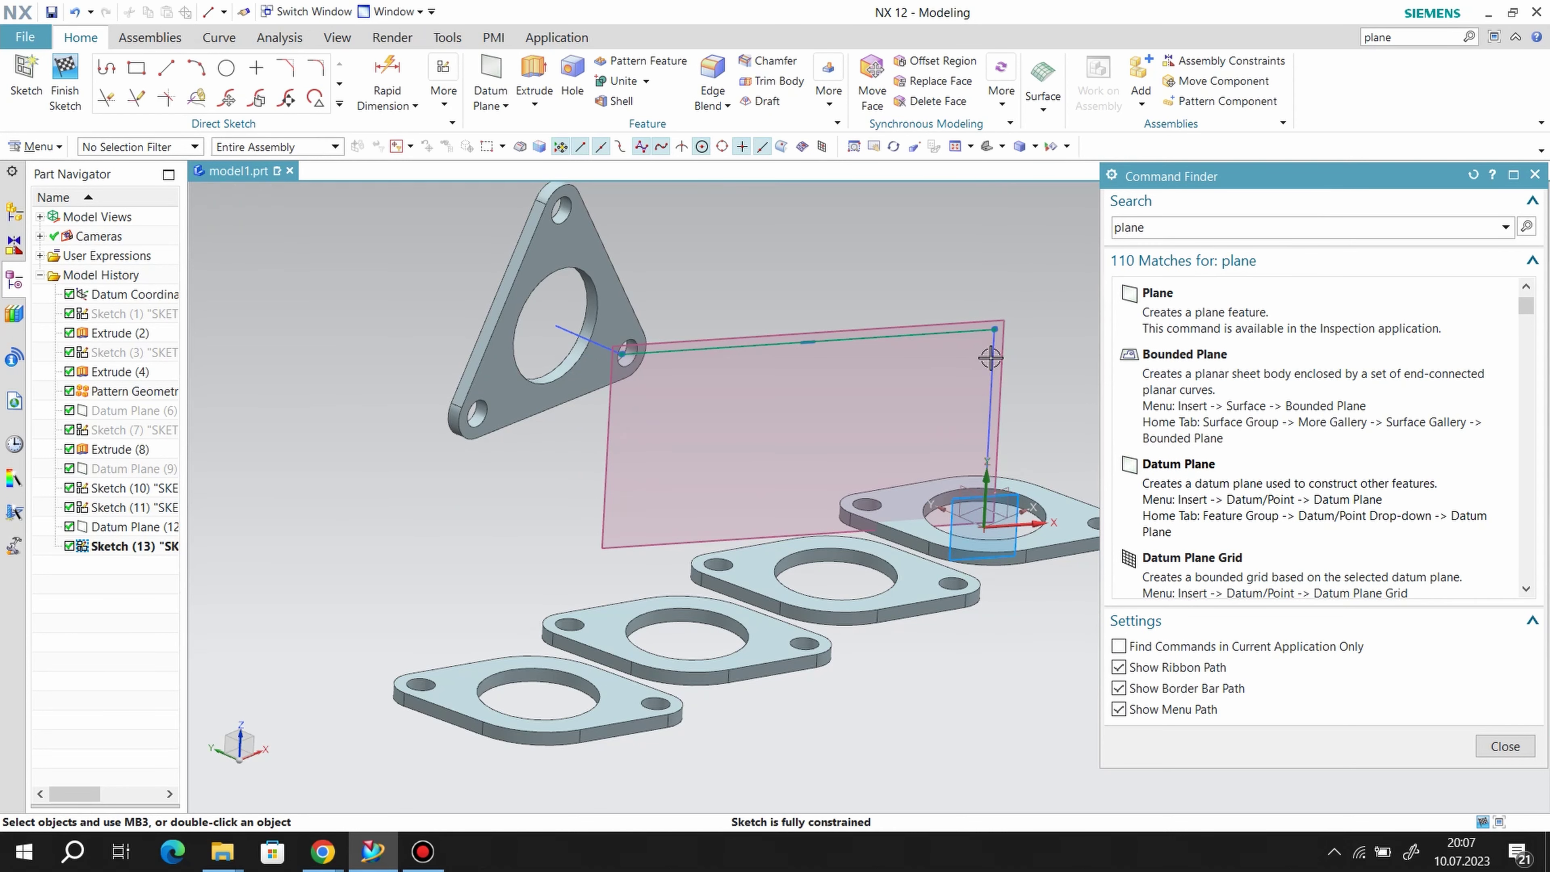
right_click(990, 359)
click(1026, 398)
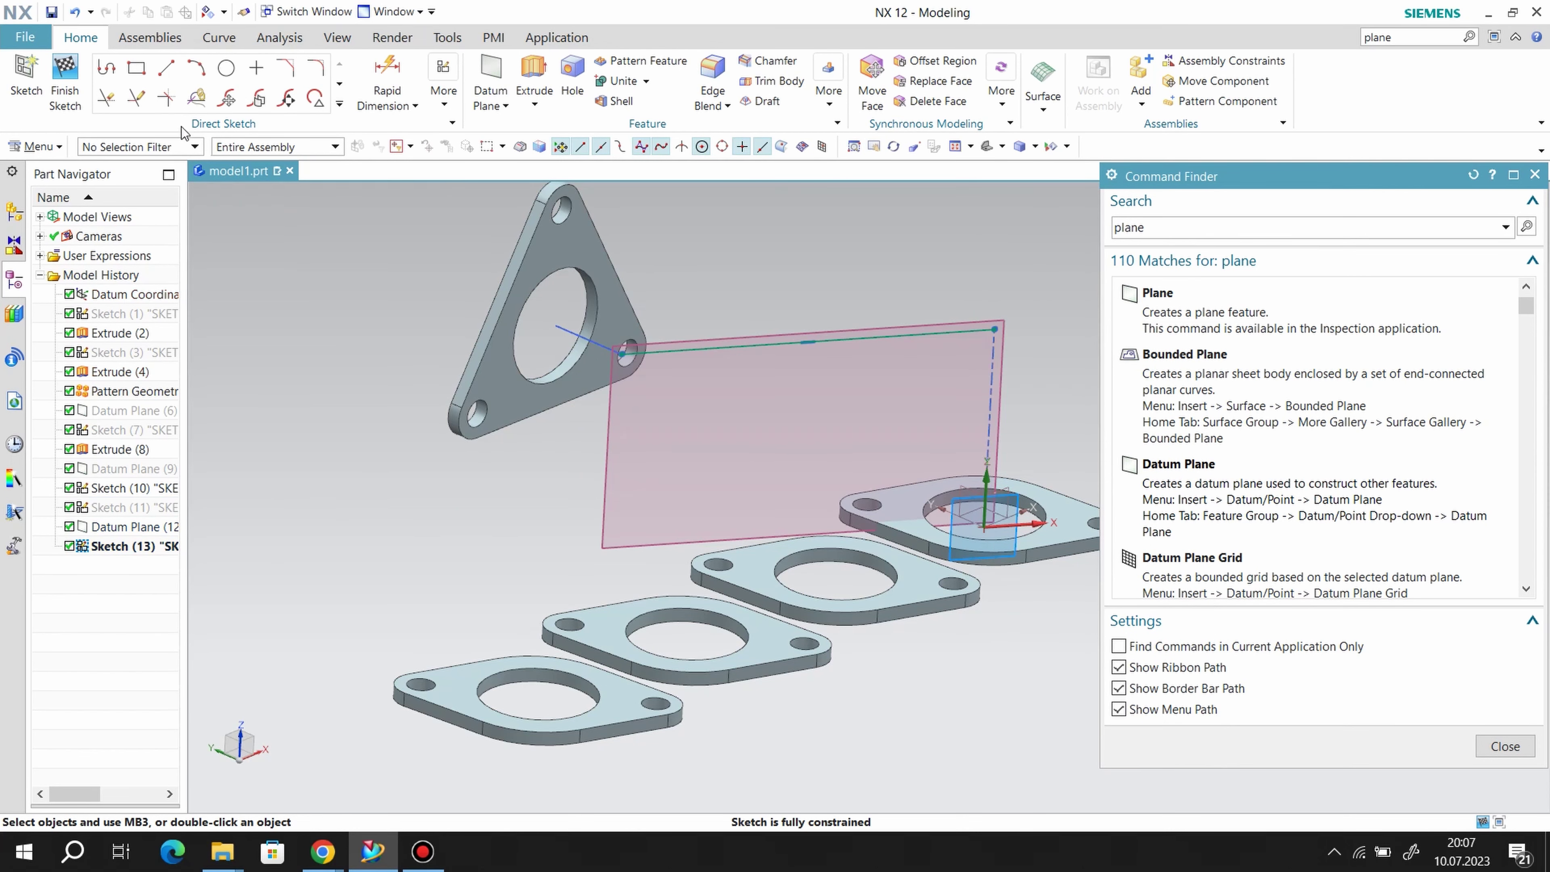
- Draw a vertical line from the flange hole centre up to the path's corner
click(168, 74)
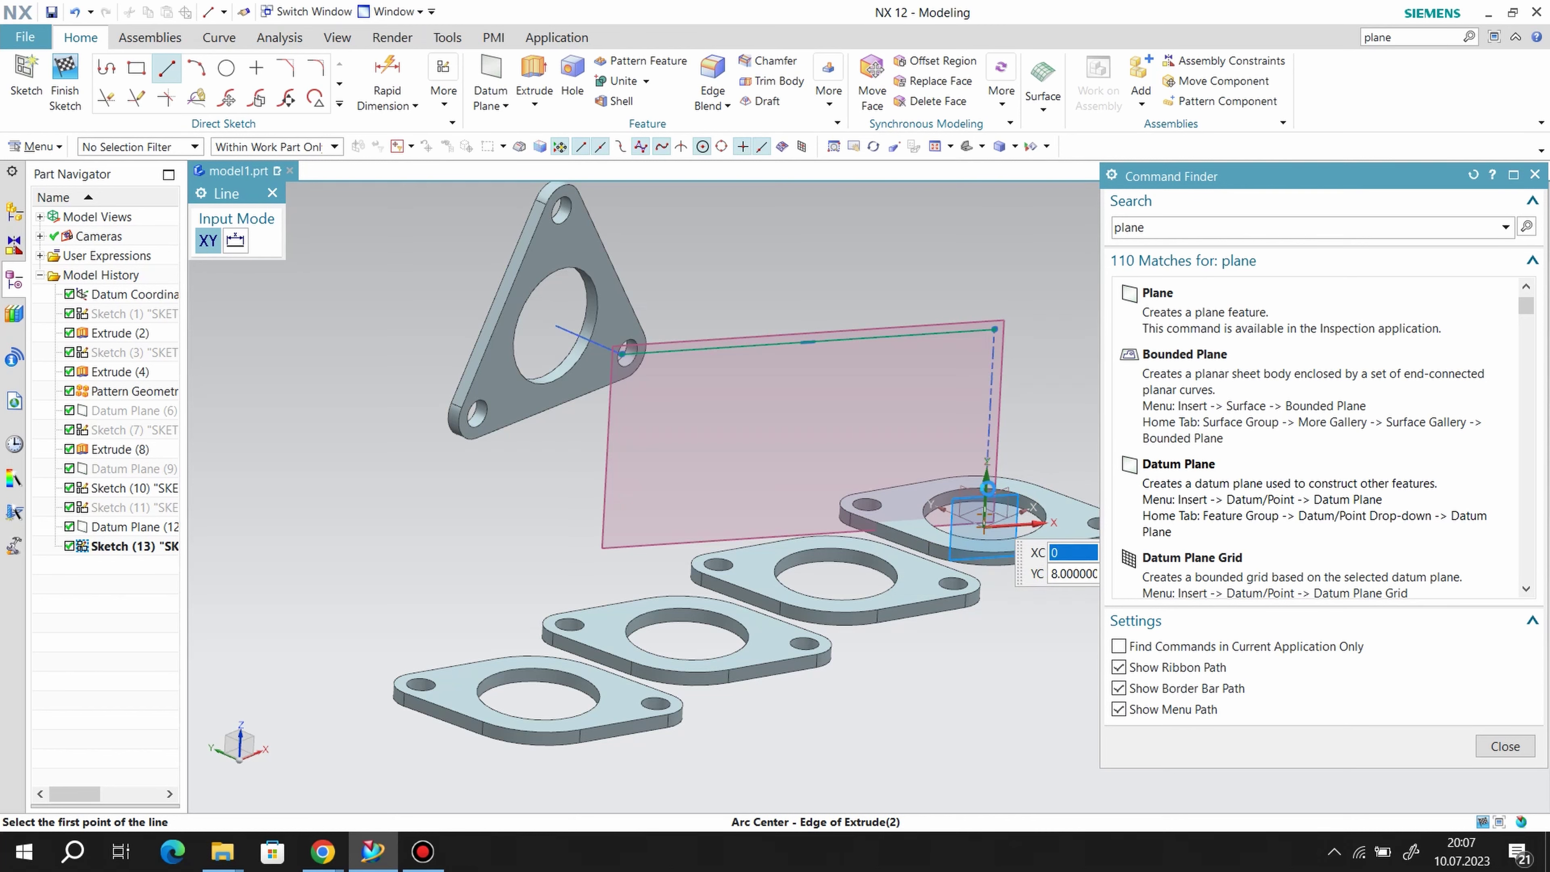
click(987, 488)
click(965, 277)
right_click(963, 269)
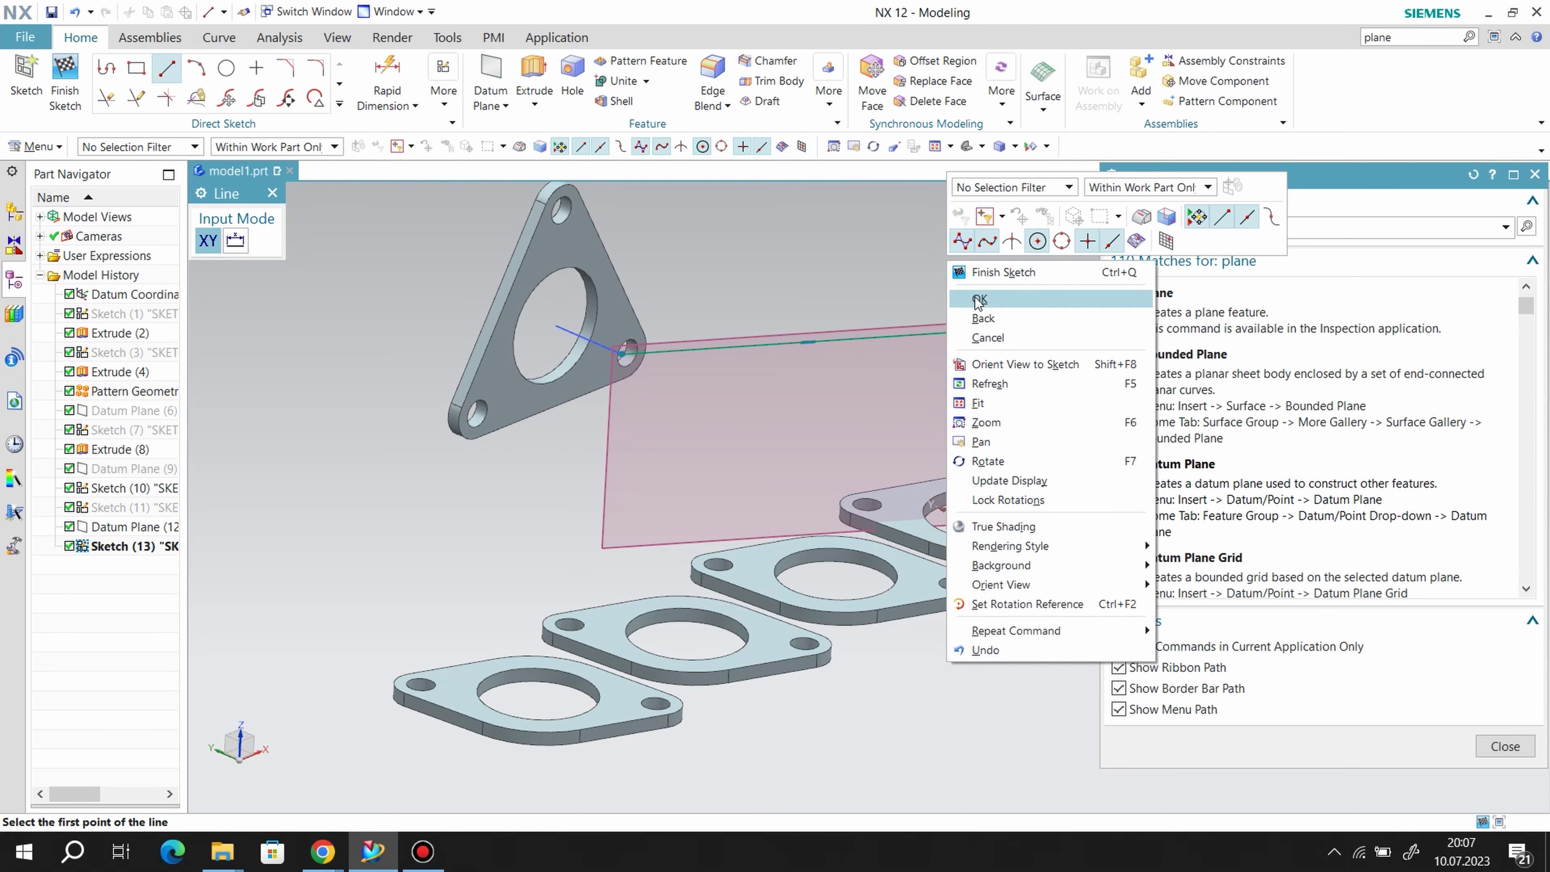
click(973, 299)
mouse_move(980, 491)
middle_down()
mouse_move(932, 524)
mouse_move(952, 482)
middle_up()
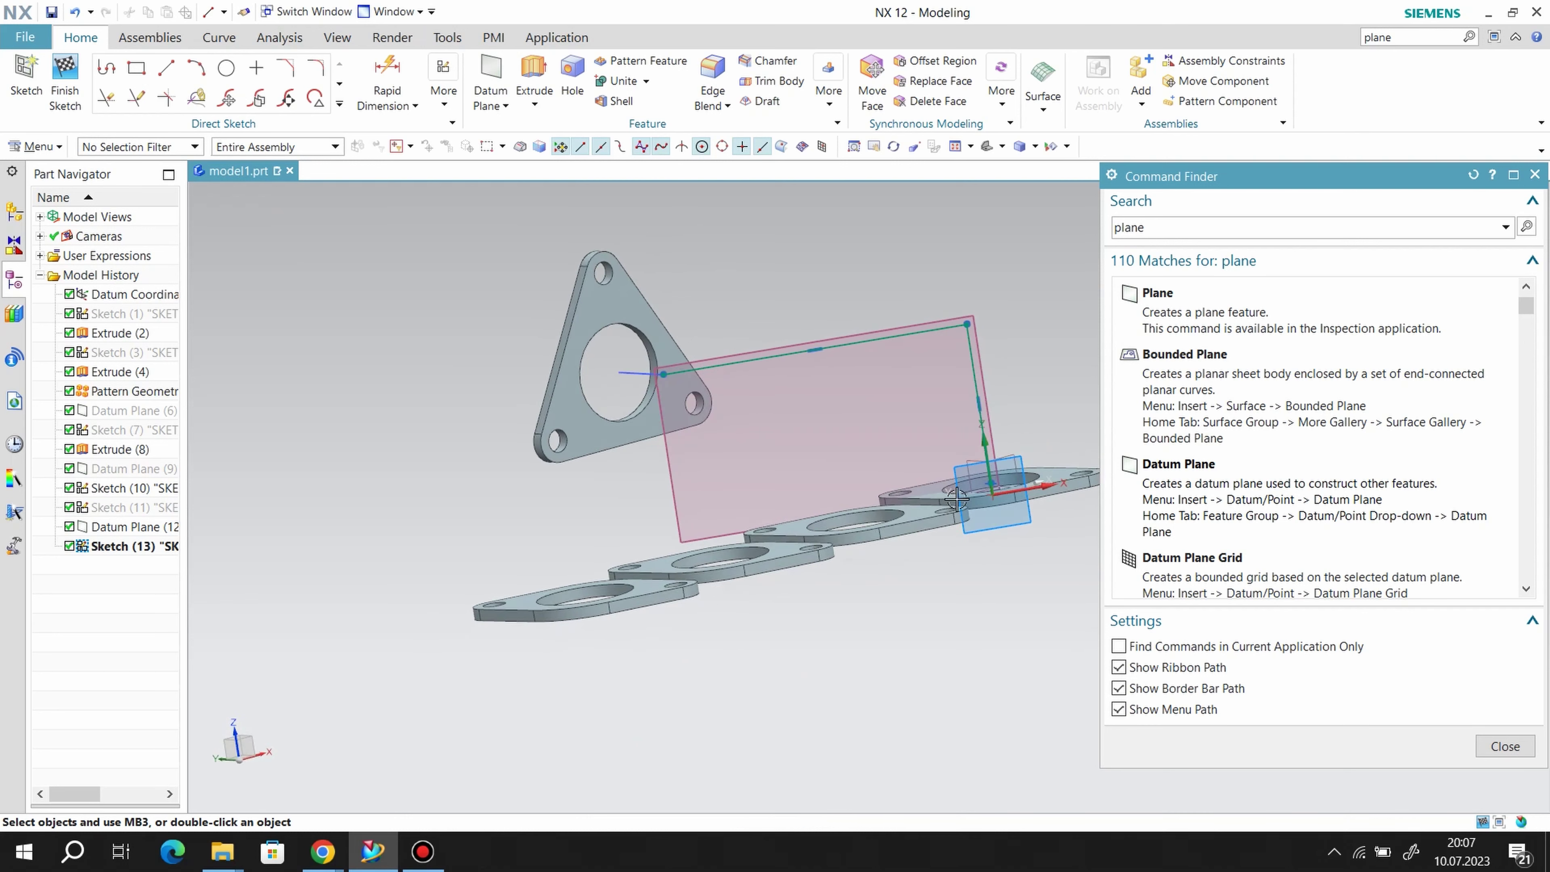
- Round the path corner with an R80 fillet, finish the sketch, and select the datum plane to hide
click(1535, 176)
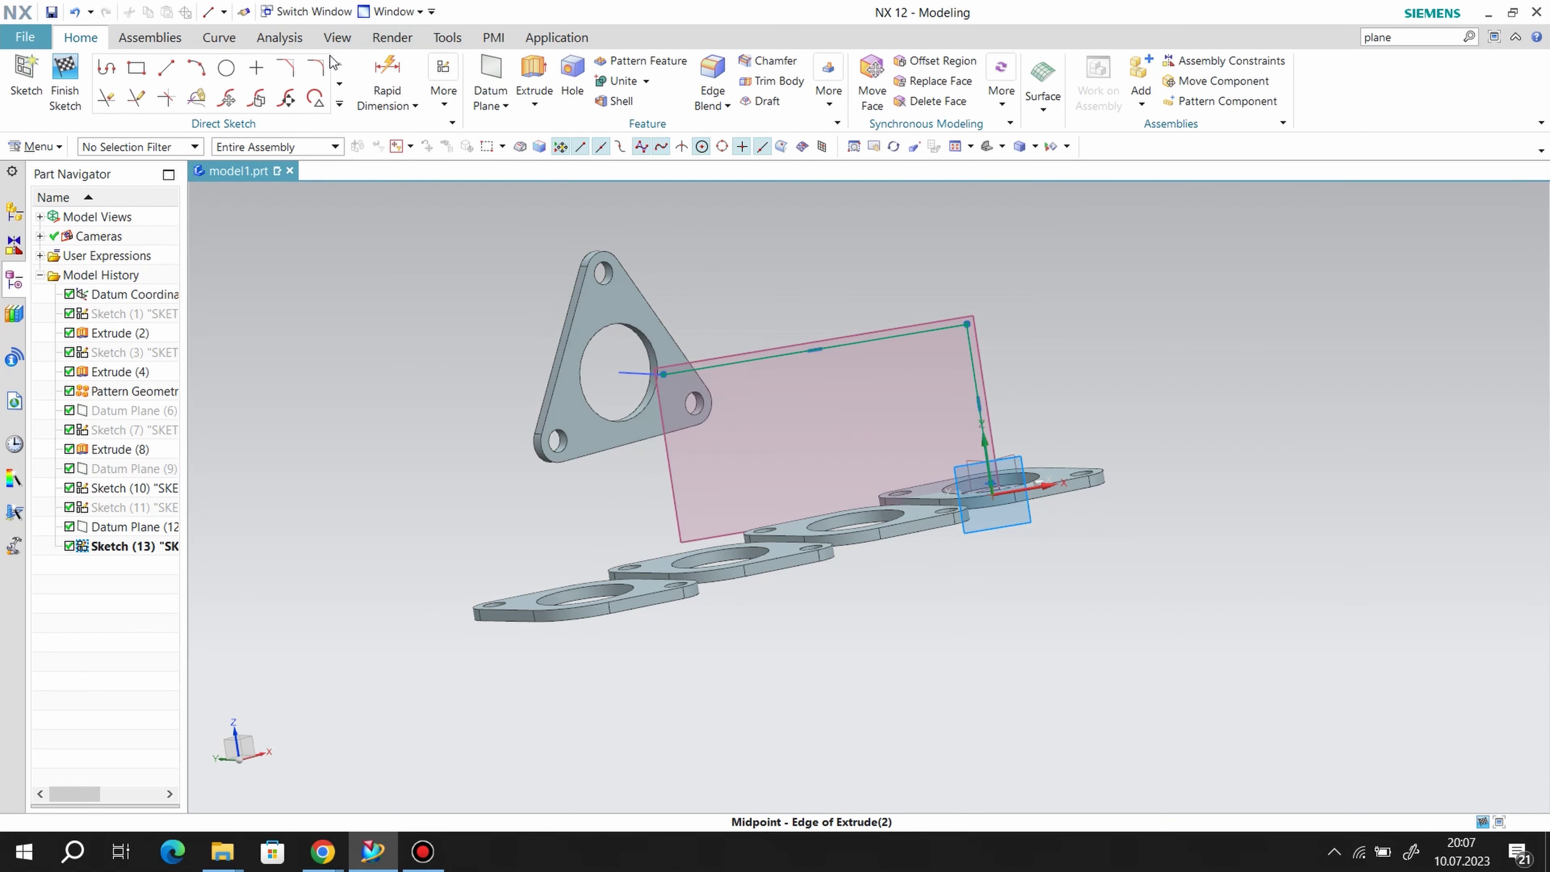
click(315, 68)
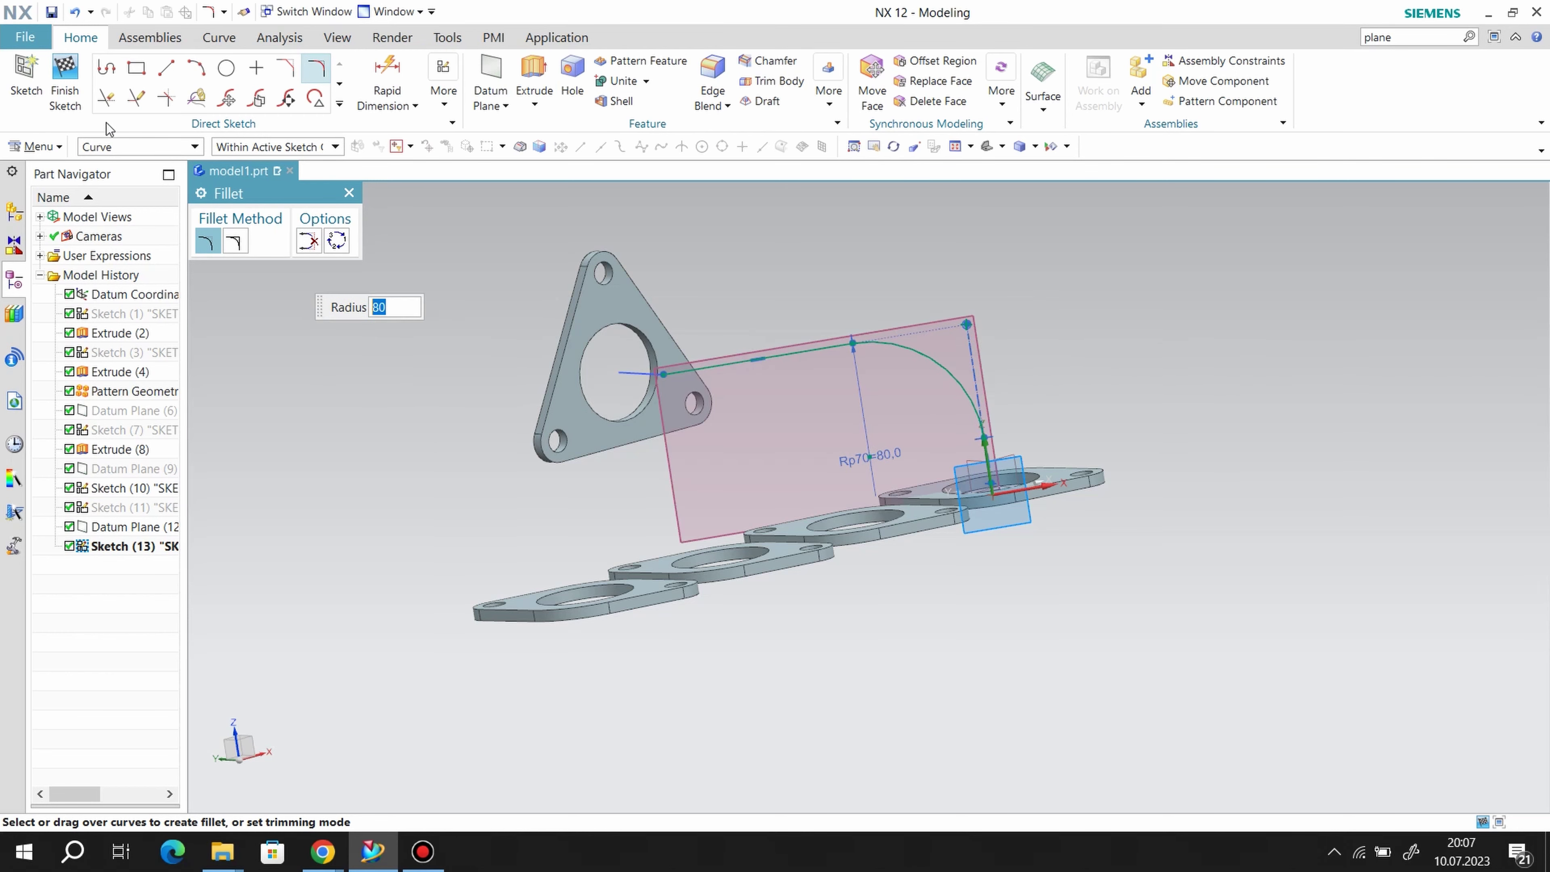
click(65, 85)
mouse_move(848, 499)
middle_down()
mouse_move(865, 482)
mouse_move(810, 429)
middle_up()
right_click(810, 429)
- Hide the old datum plane and make a first, cancelled datum plane attempt on the path
click(867, 39)
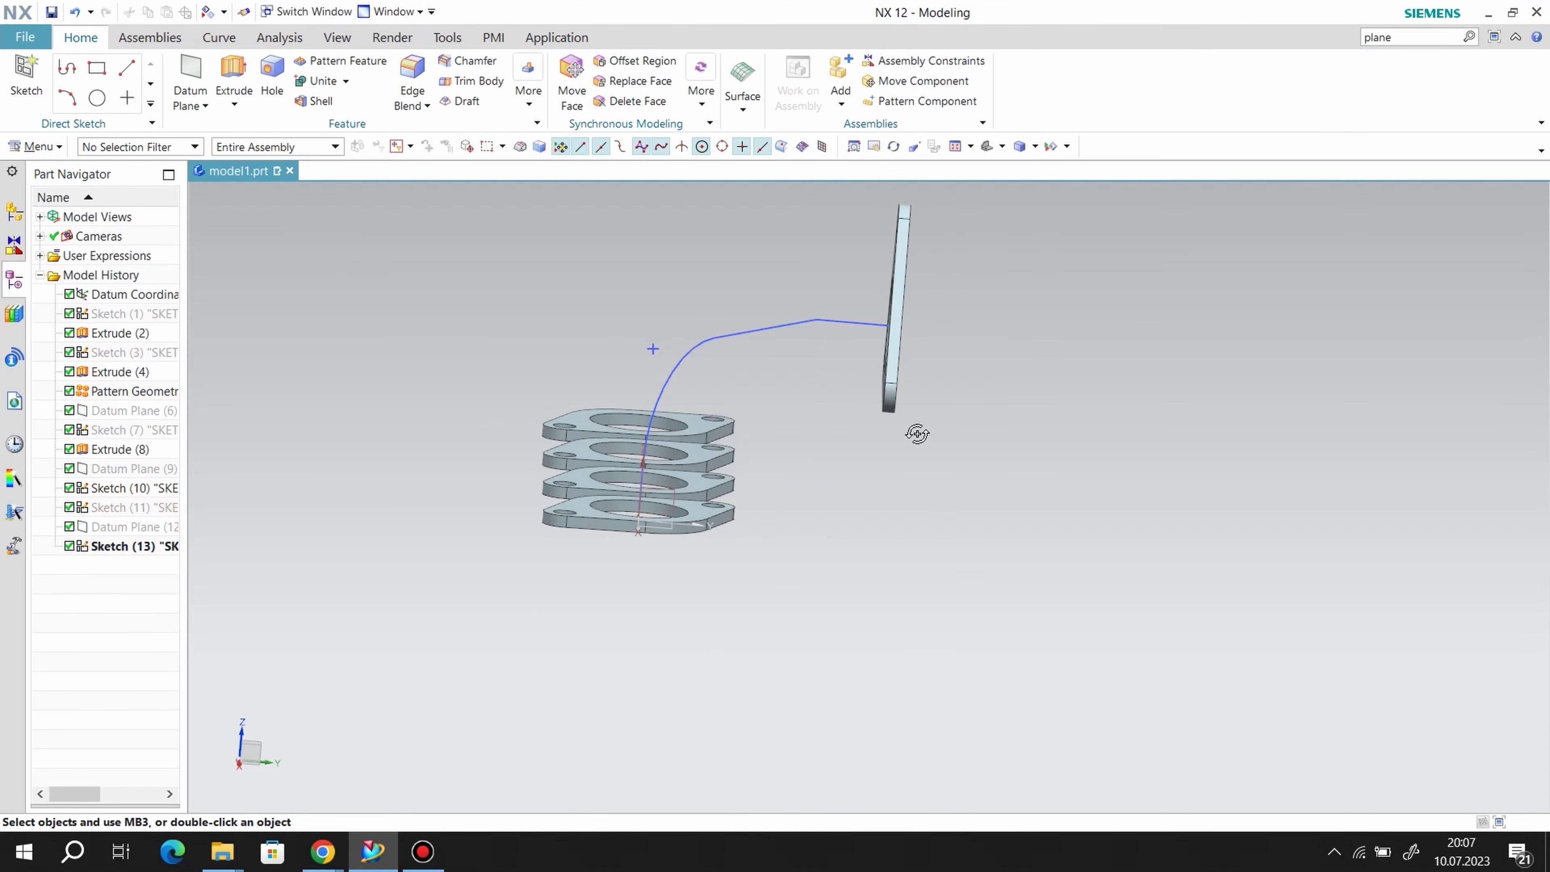
mouse_move(915, 430)
middle_down()
mouse_move(906, 445)
mouse_move(1254, 213)
middle_up()
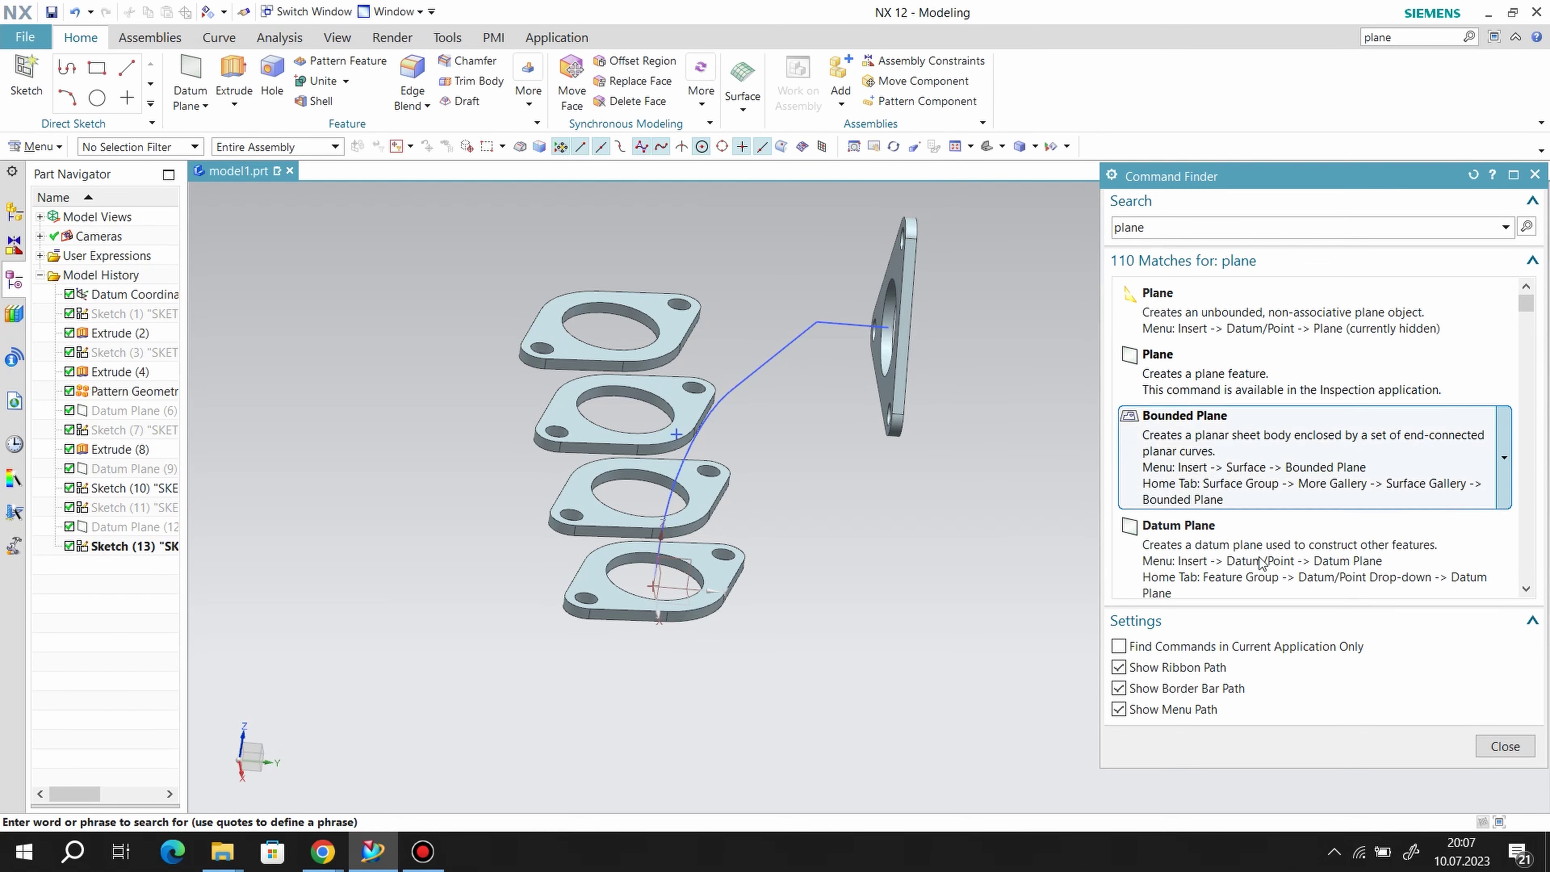
scroll(1241, 559, down, 1)
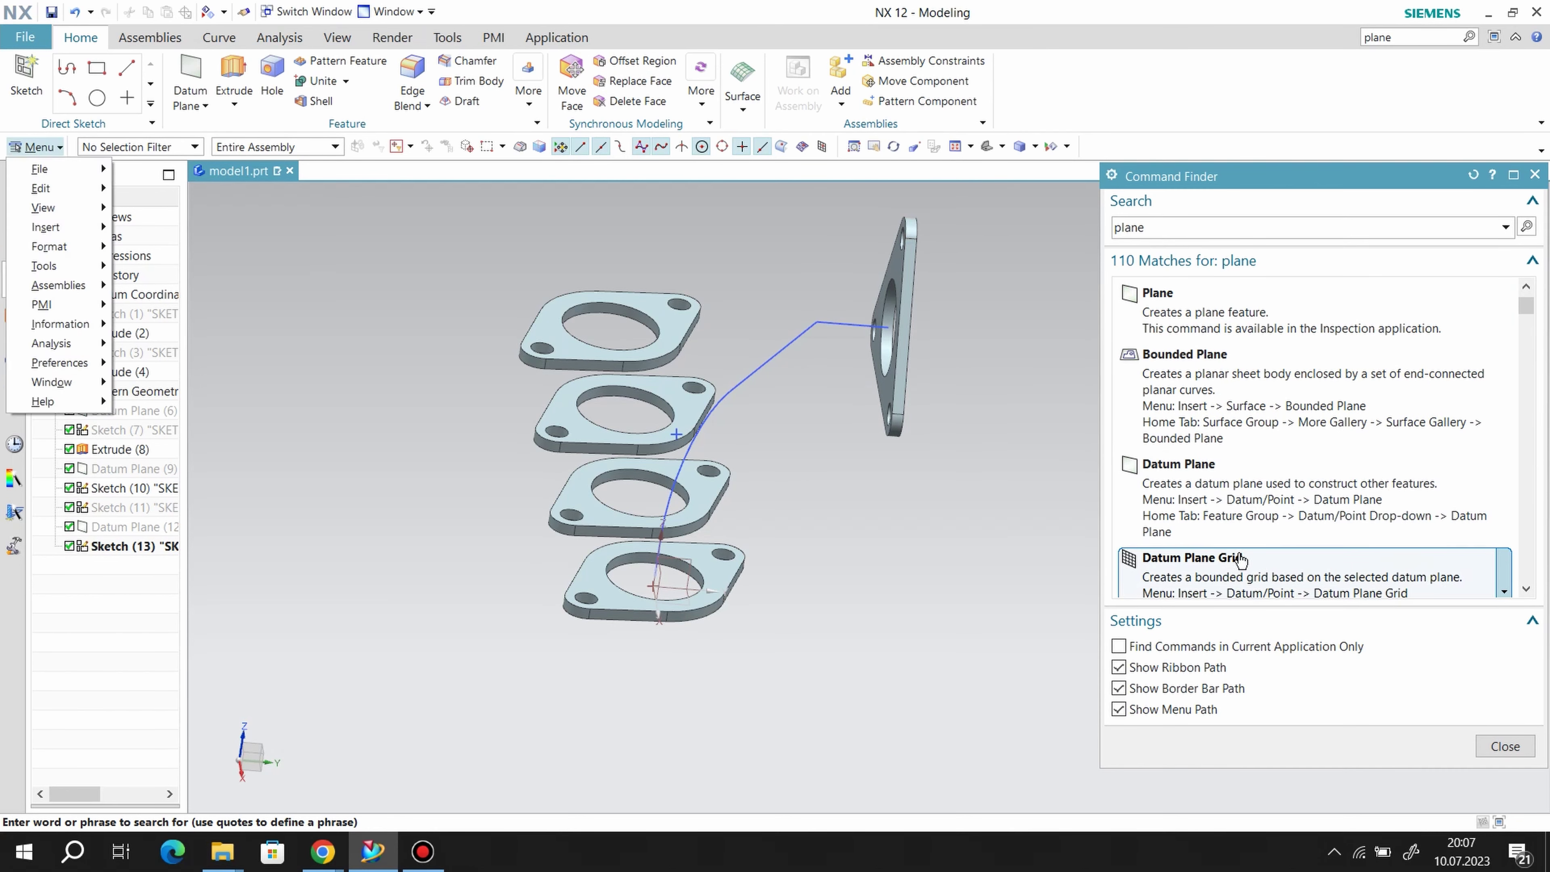
click(800, 341)
click(845, 326)
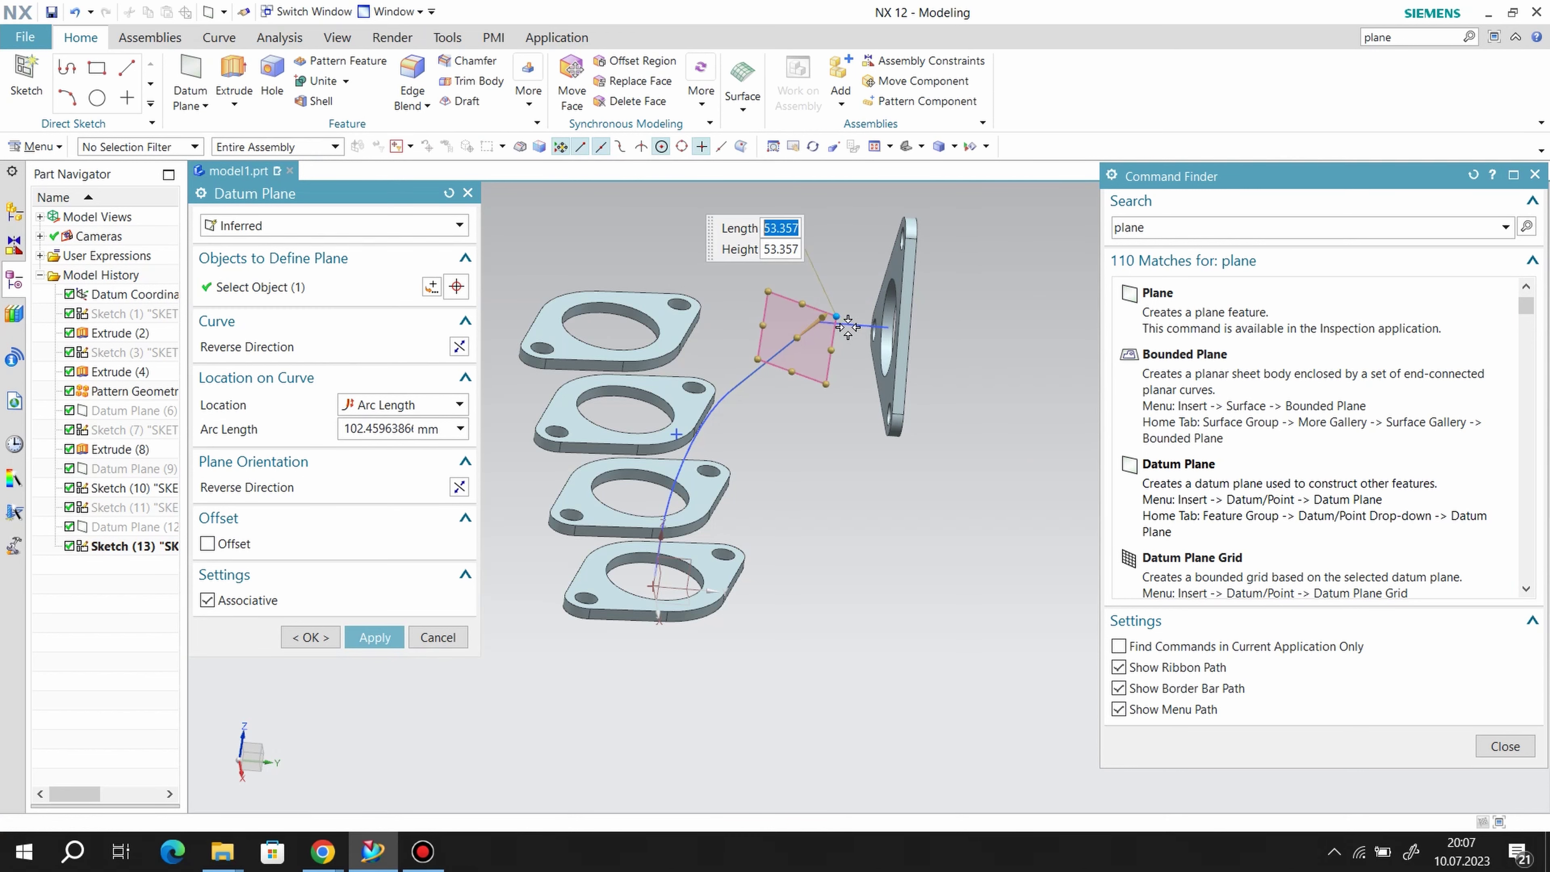
click(468, 193)
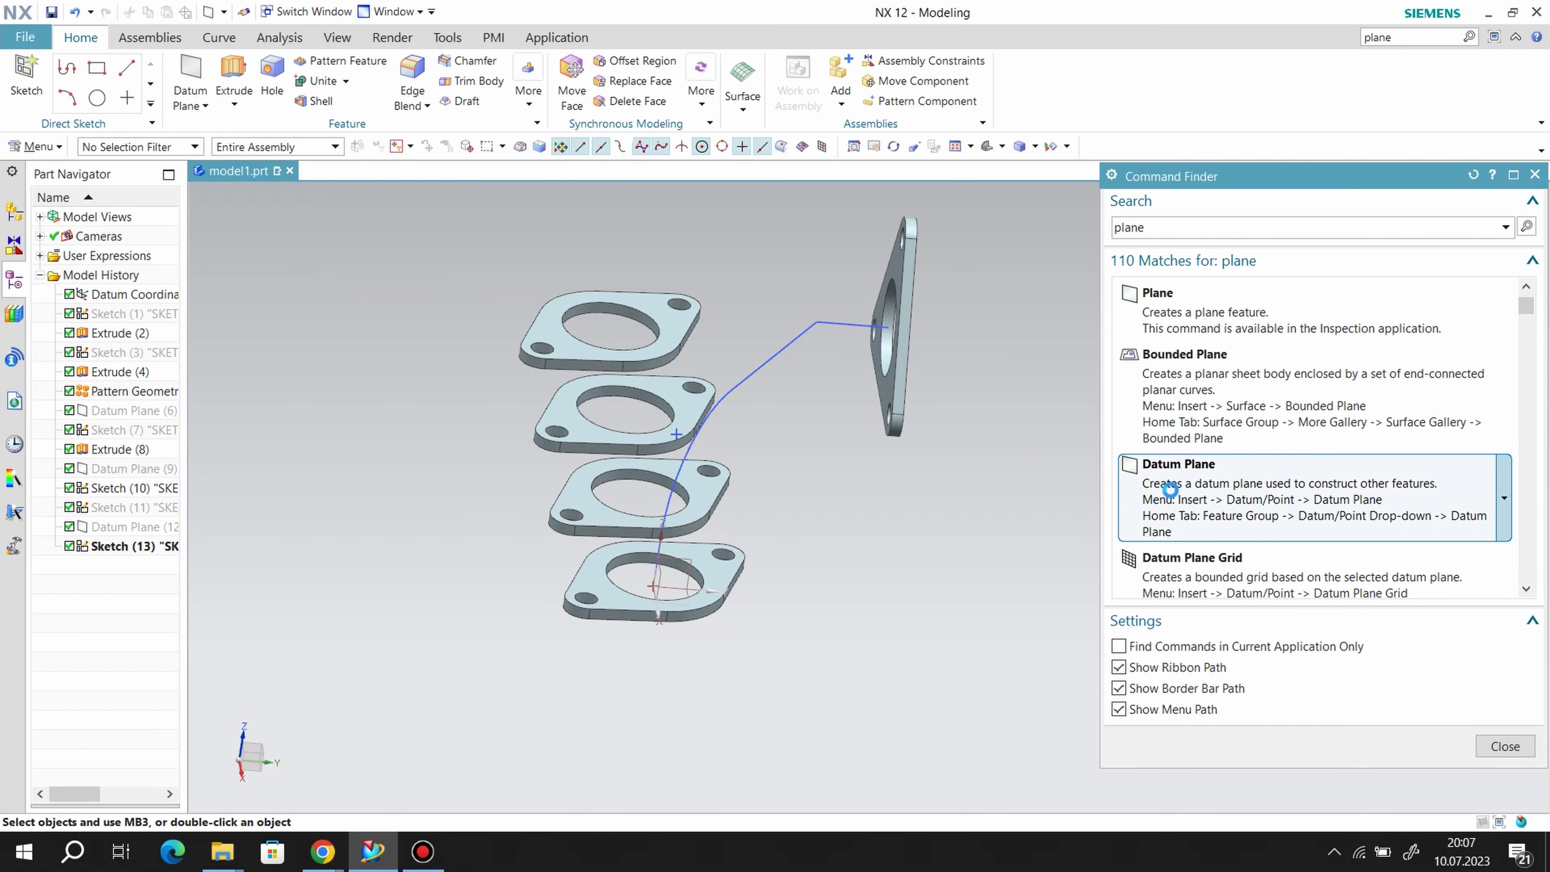
- Create a datum plane through the diagonal and horizontal path segments
scroll(803, 343, up, 2)
scroll(782, 318, up, 3)
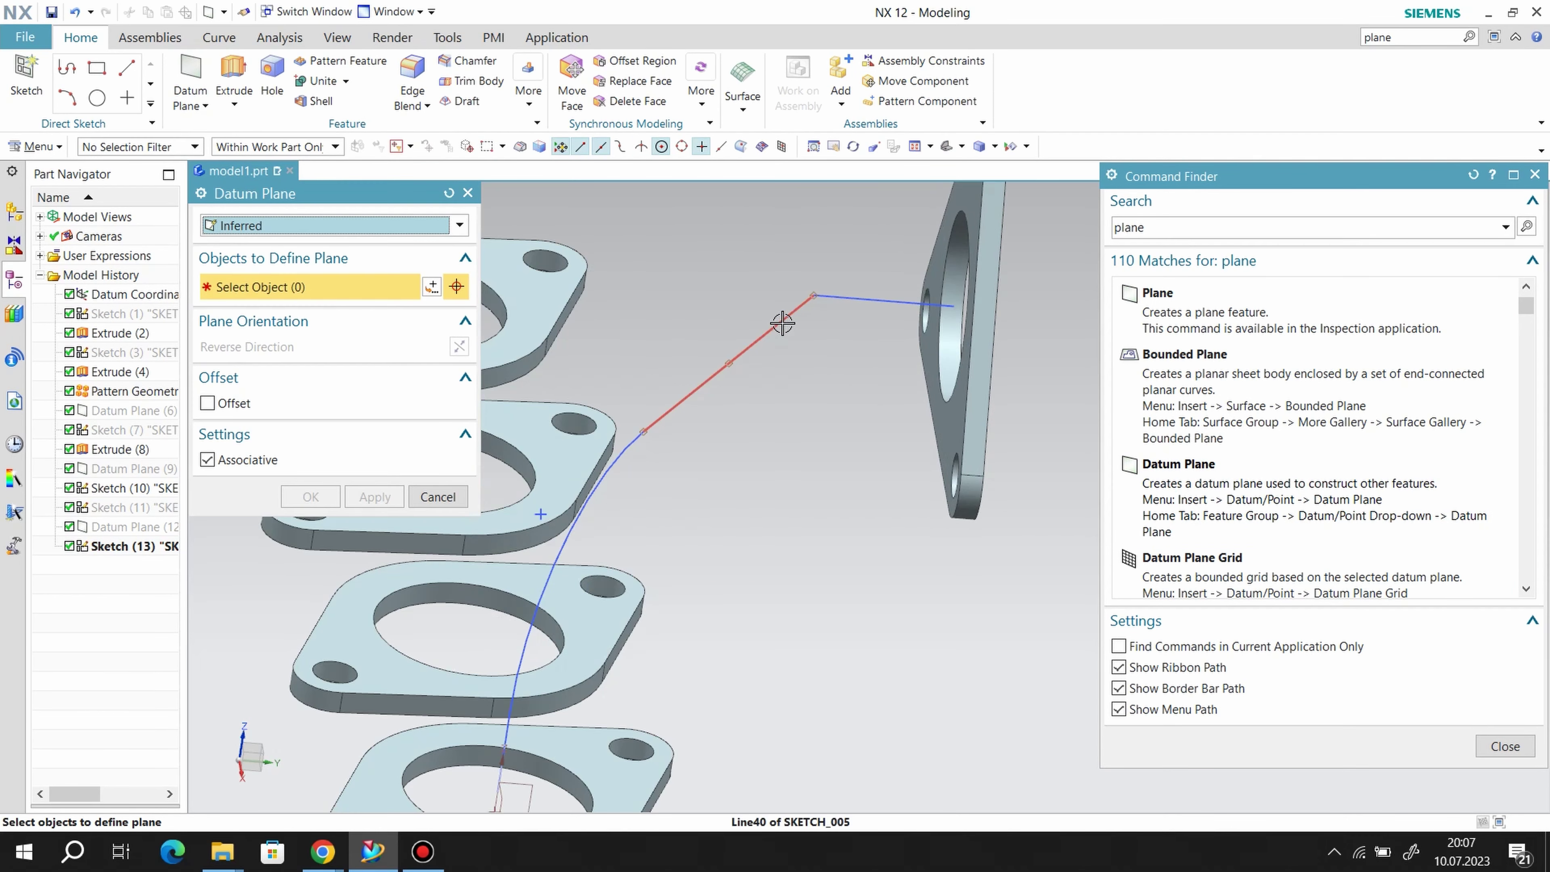
click(782, 318)
click(871, 310)
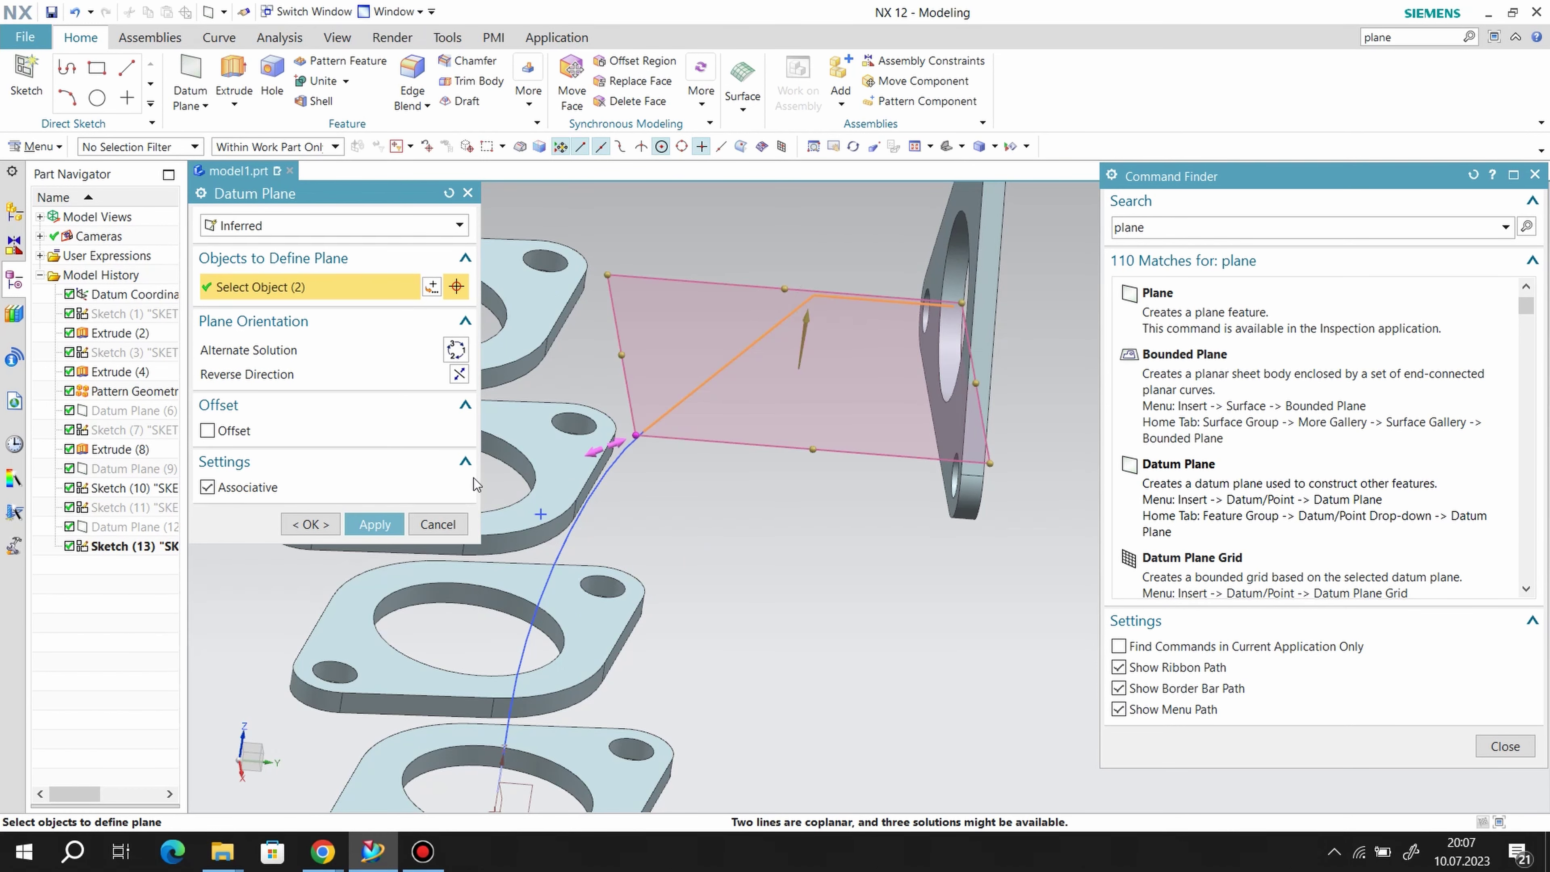
click(366, 523)
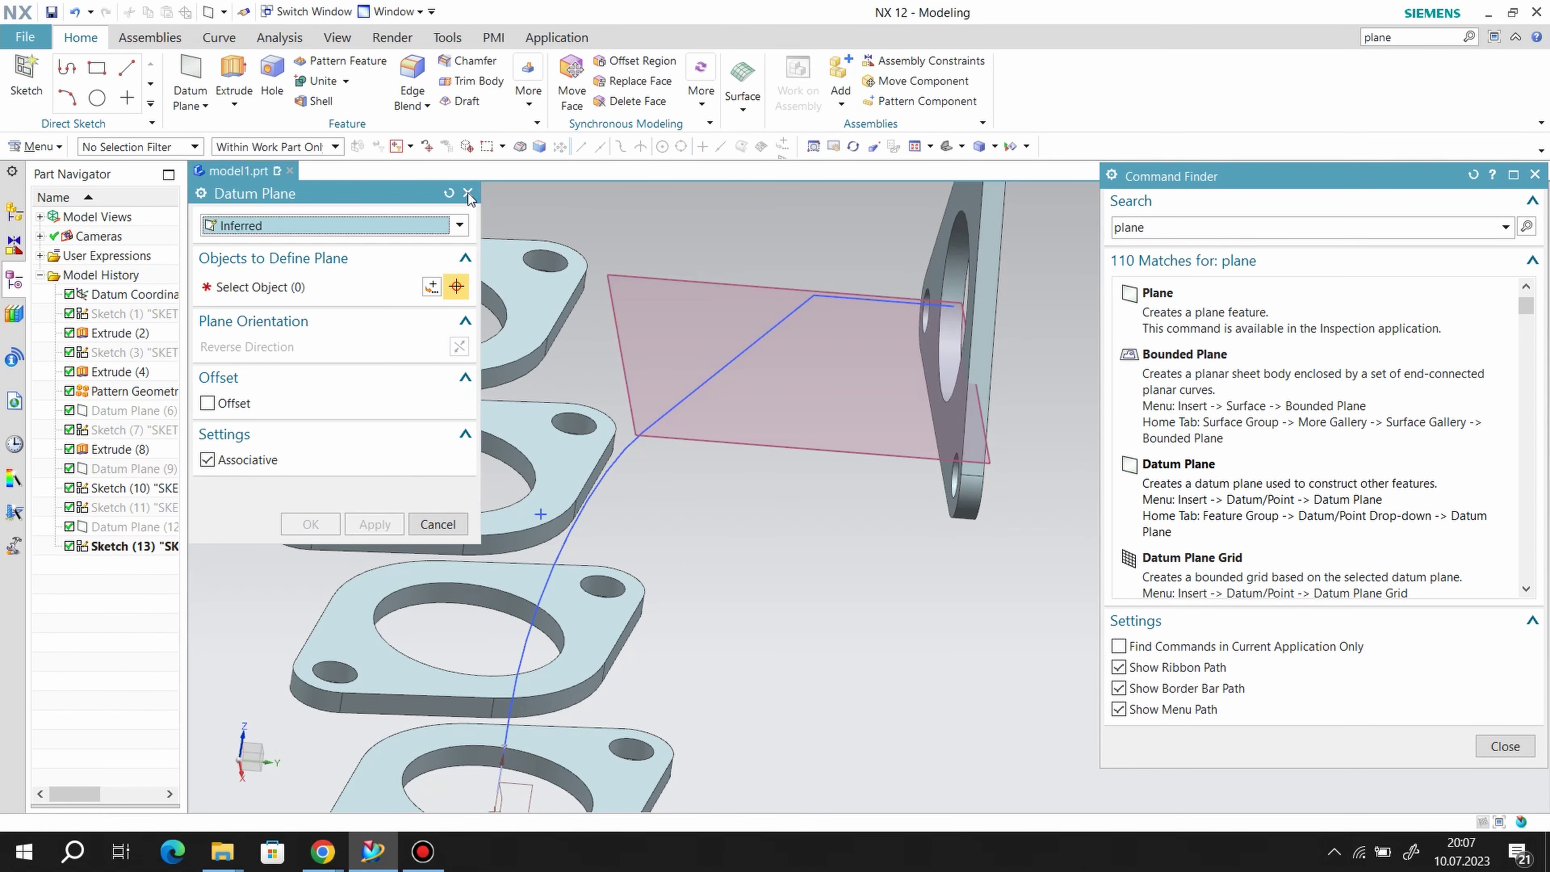
key(Escape)
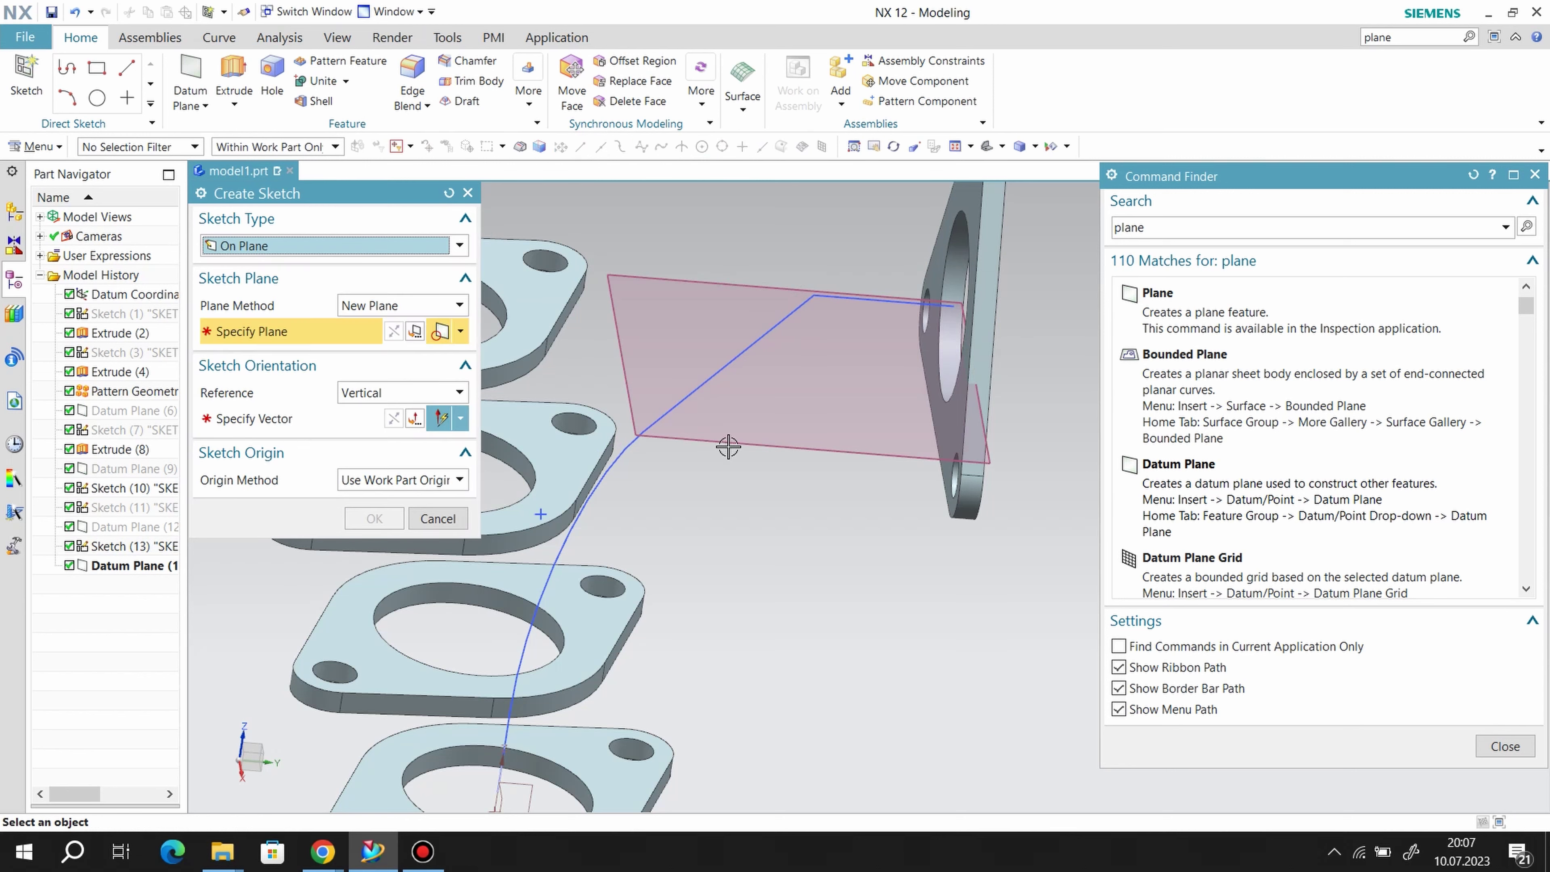
- Sketch on the new plane a line from the plate edge down to the previous path's arc end
click(708, 443)
click(923, 516)
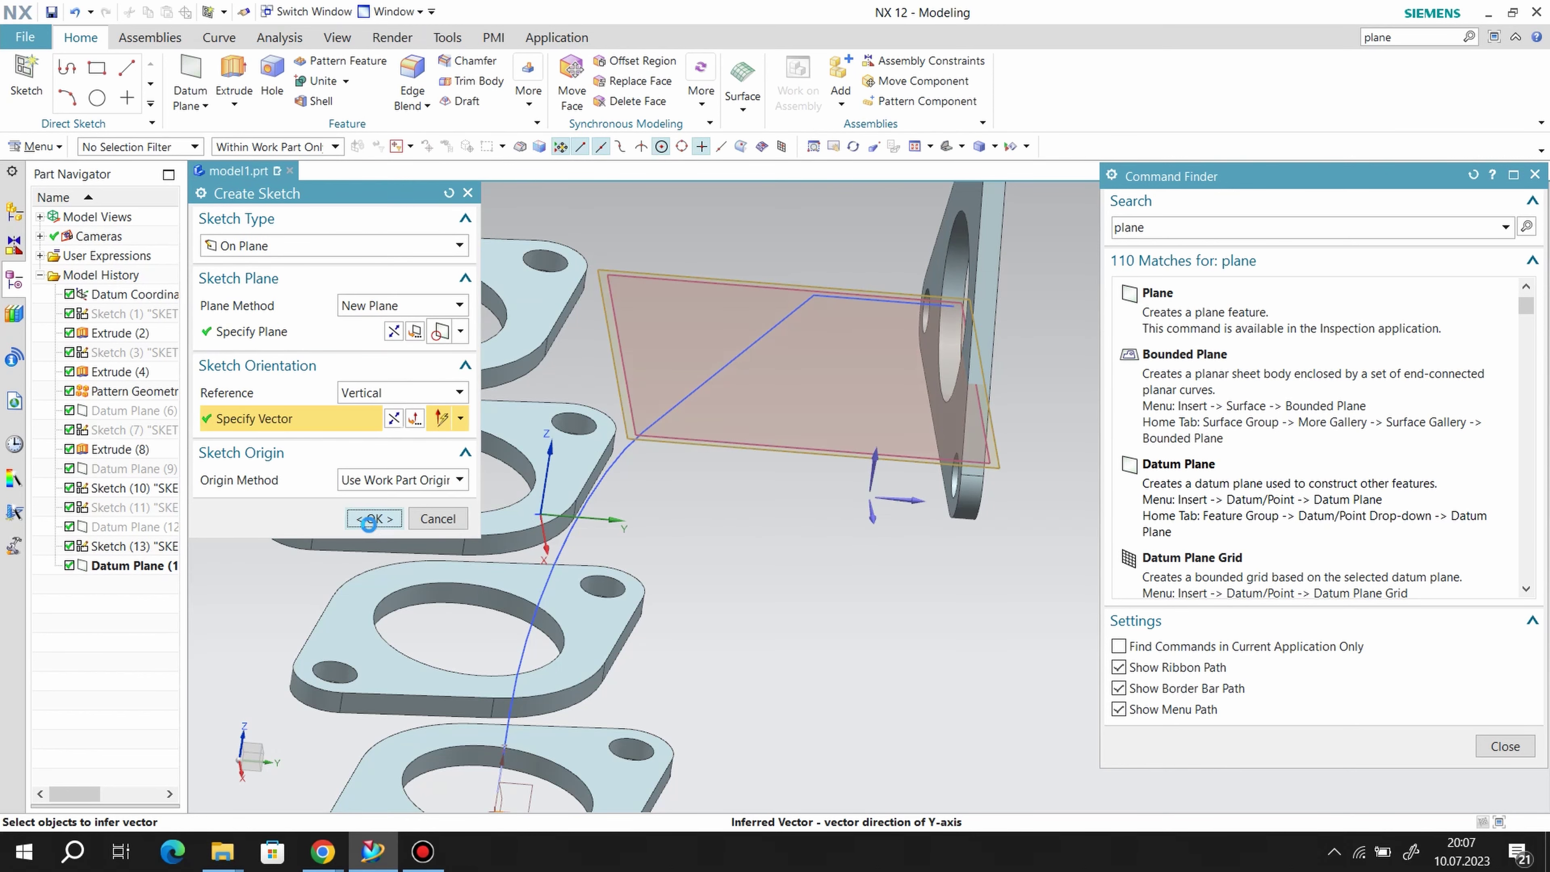
click(374, 519)
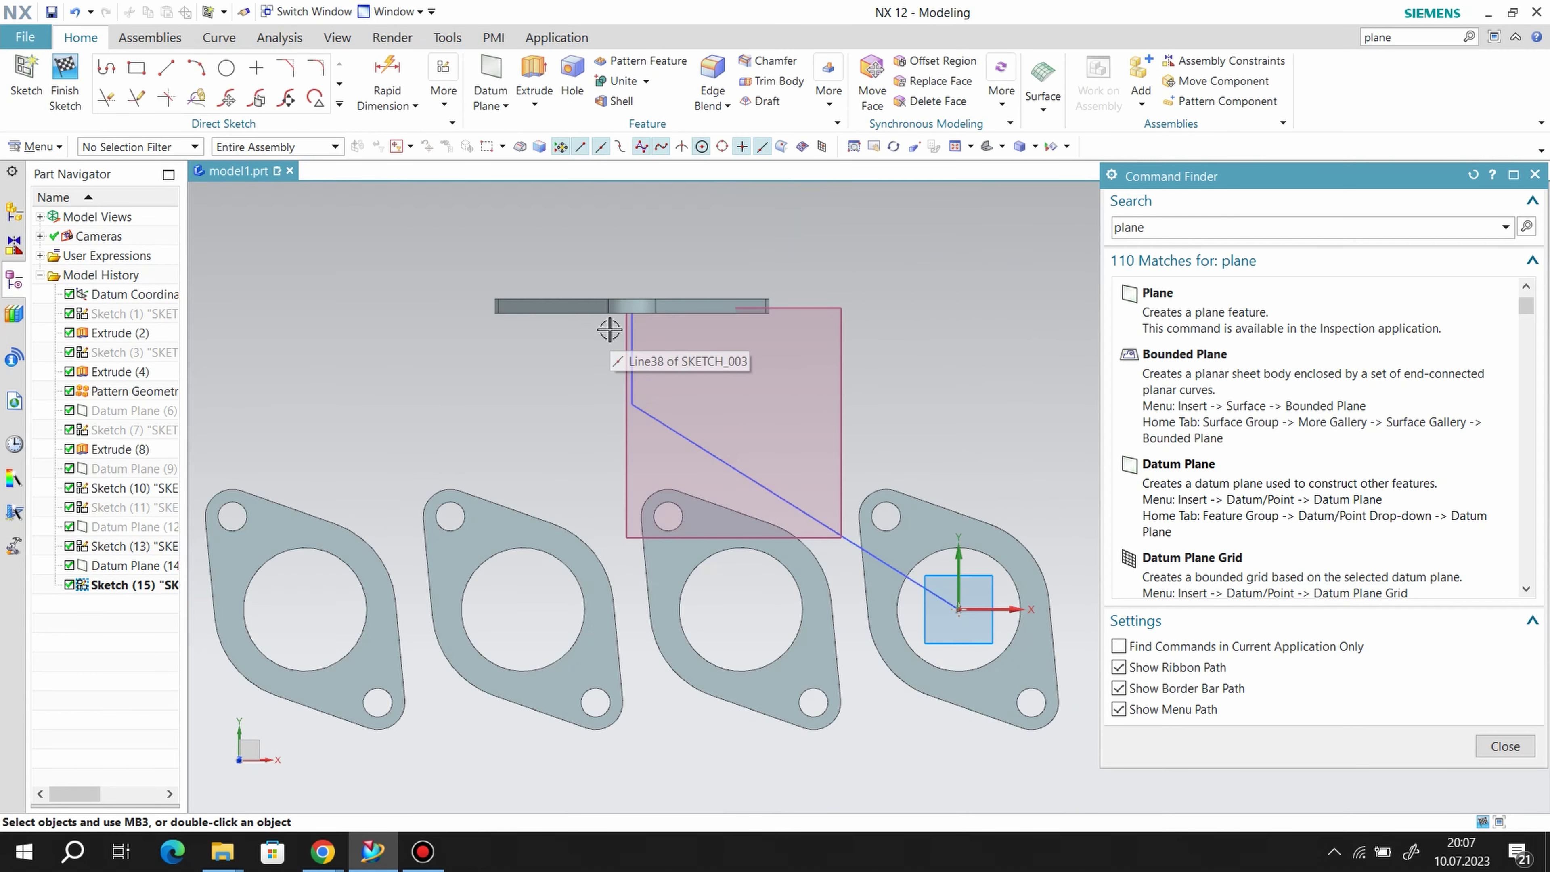
click(167, 69)
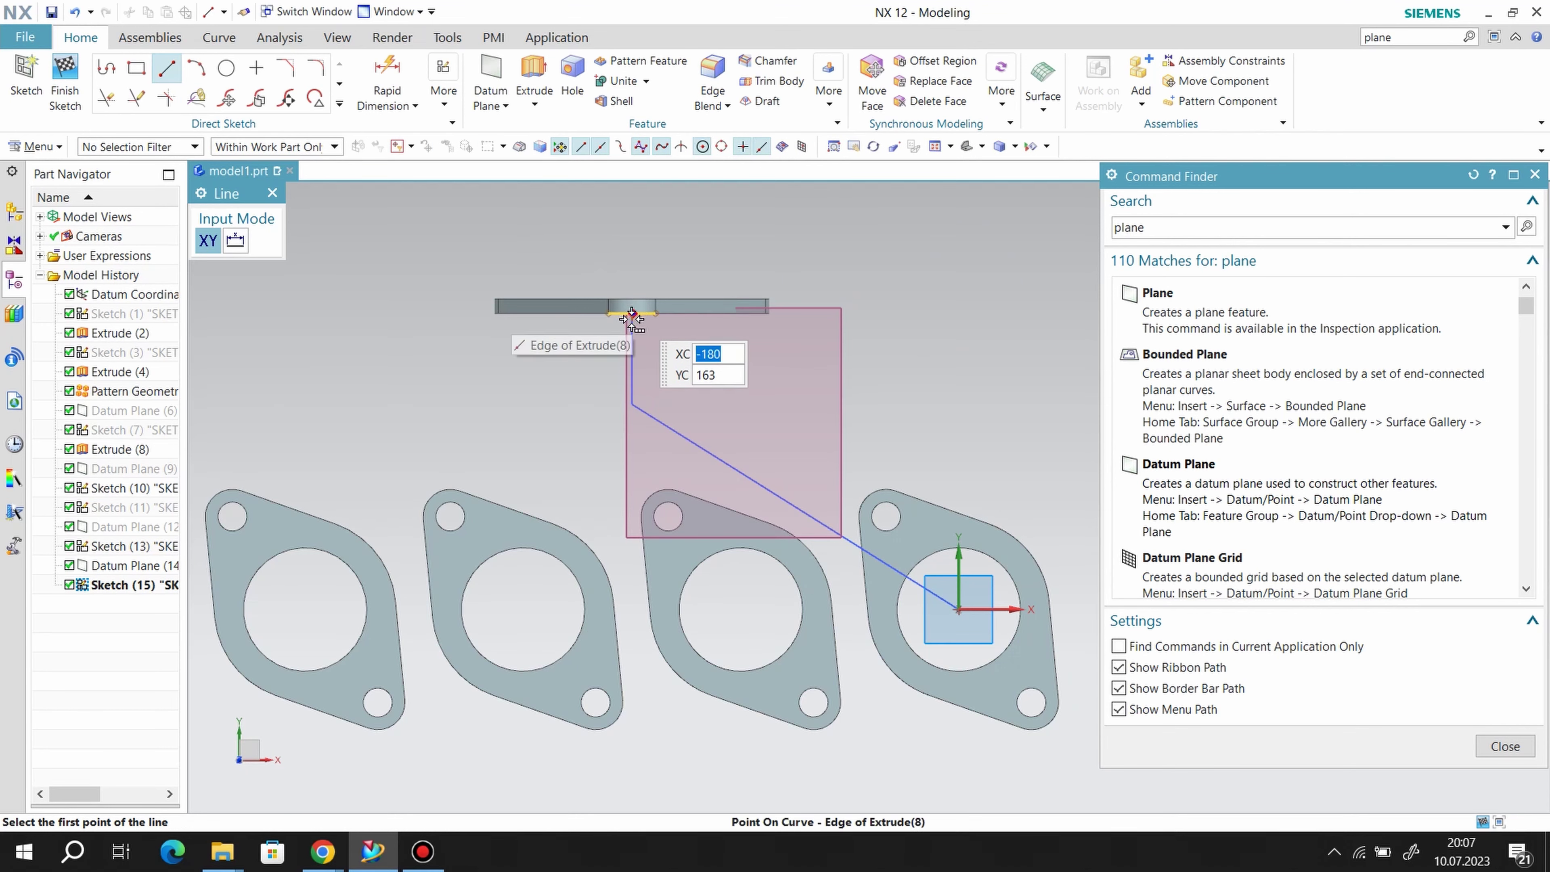
click(632, 317)
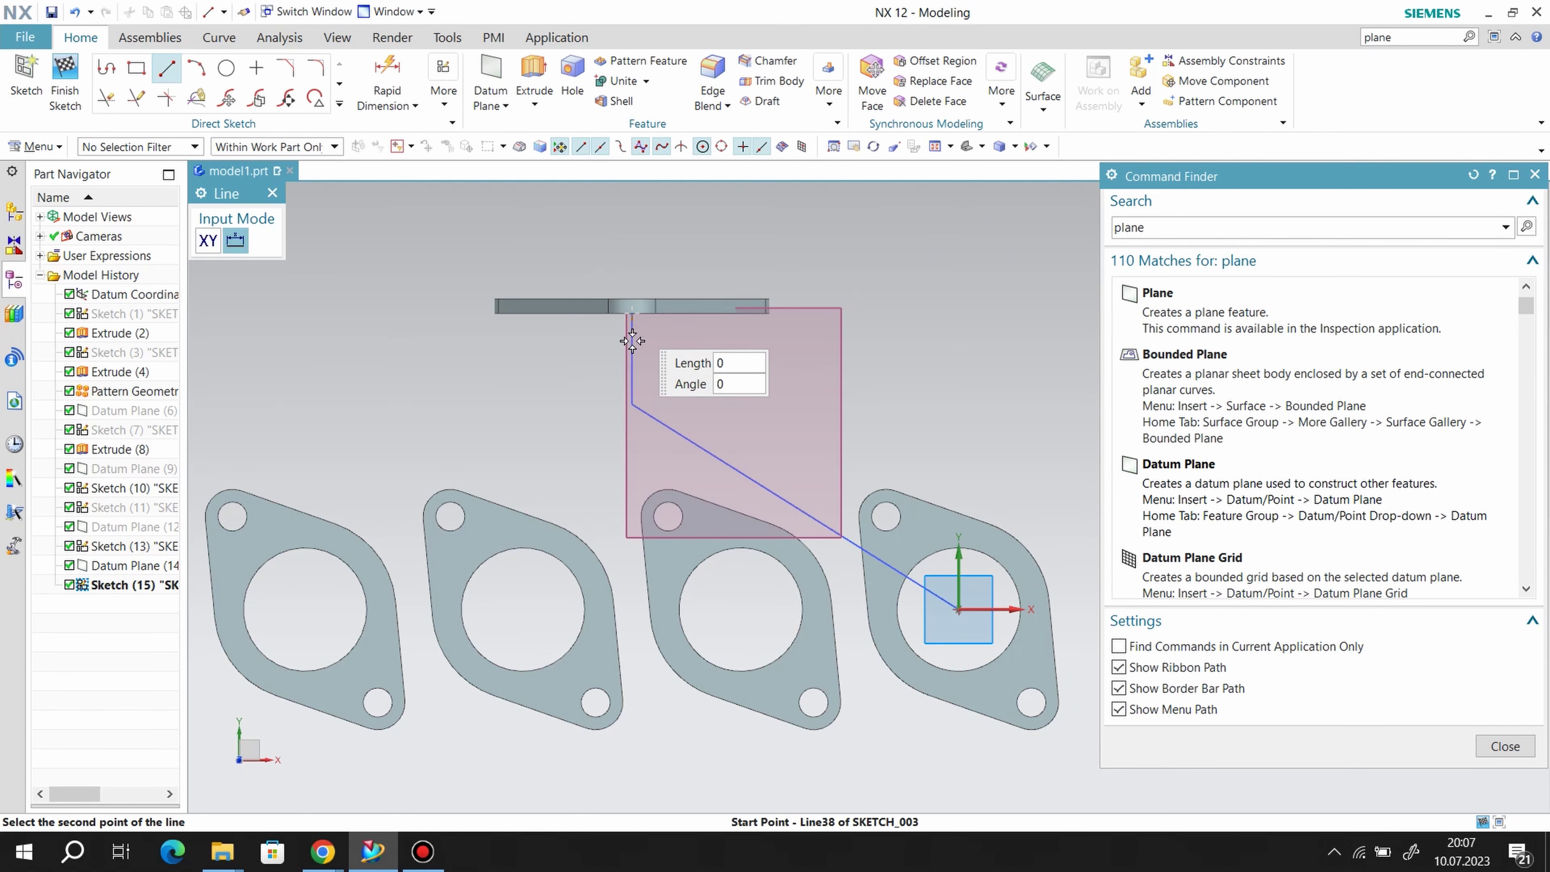
click(629, 406)
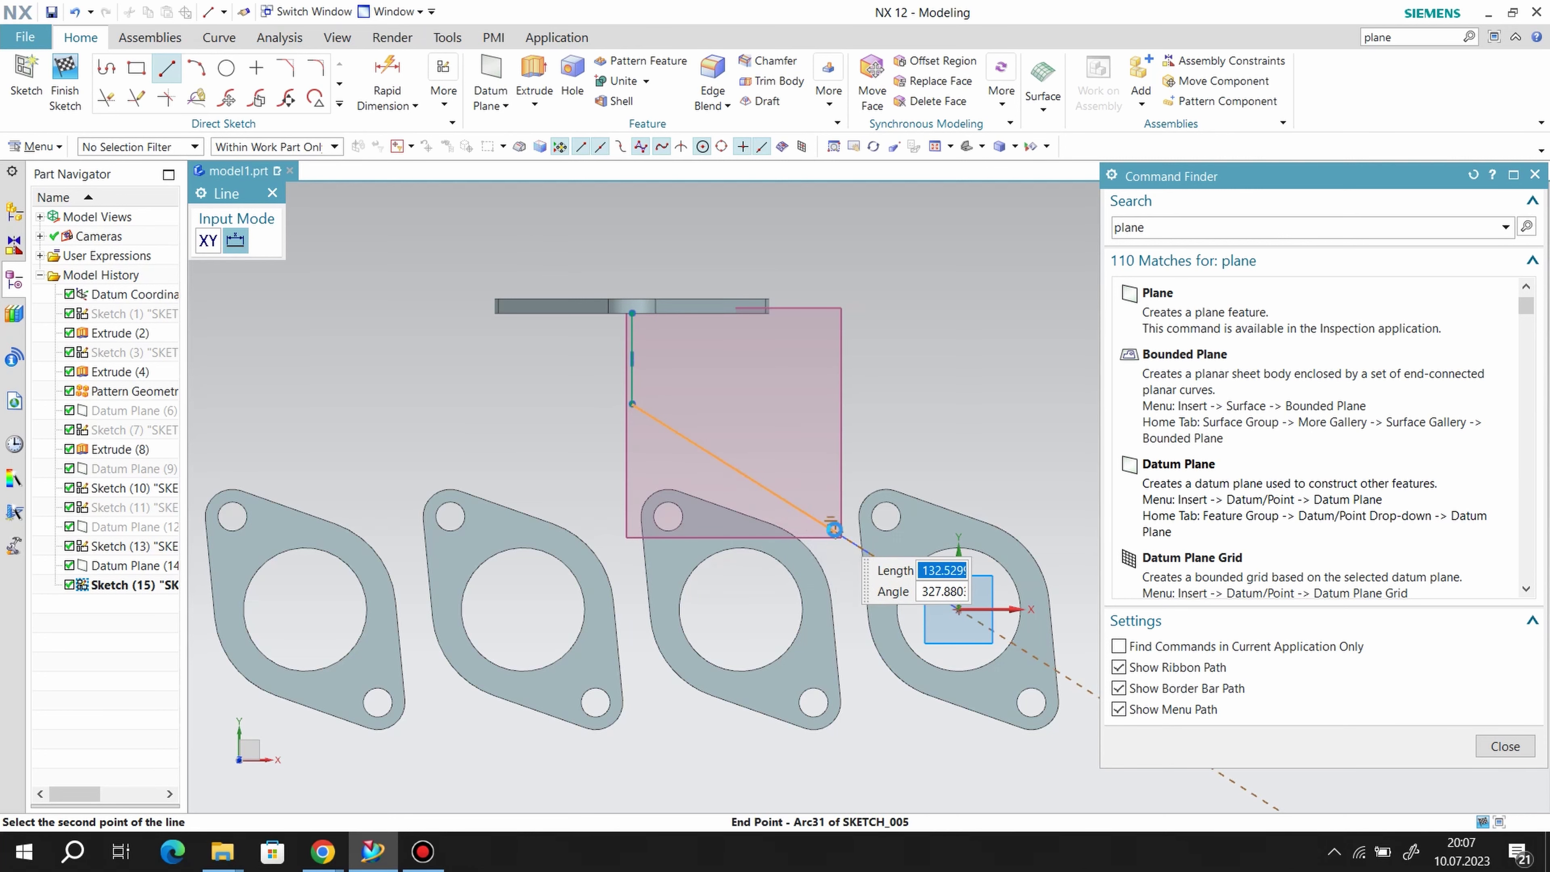
click(834, 529)
- Fillet the corner between the path lines with radius 50 and finish the sketch
click(309, 70)
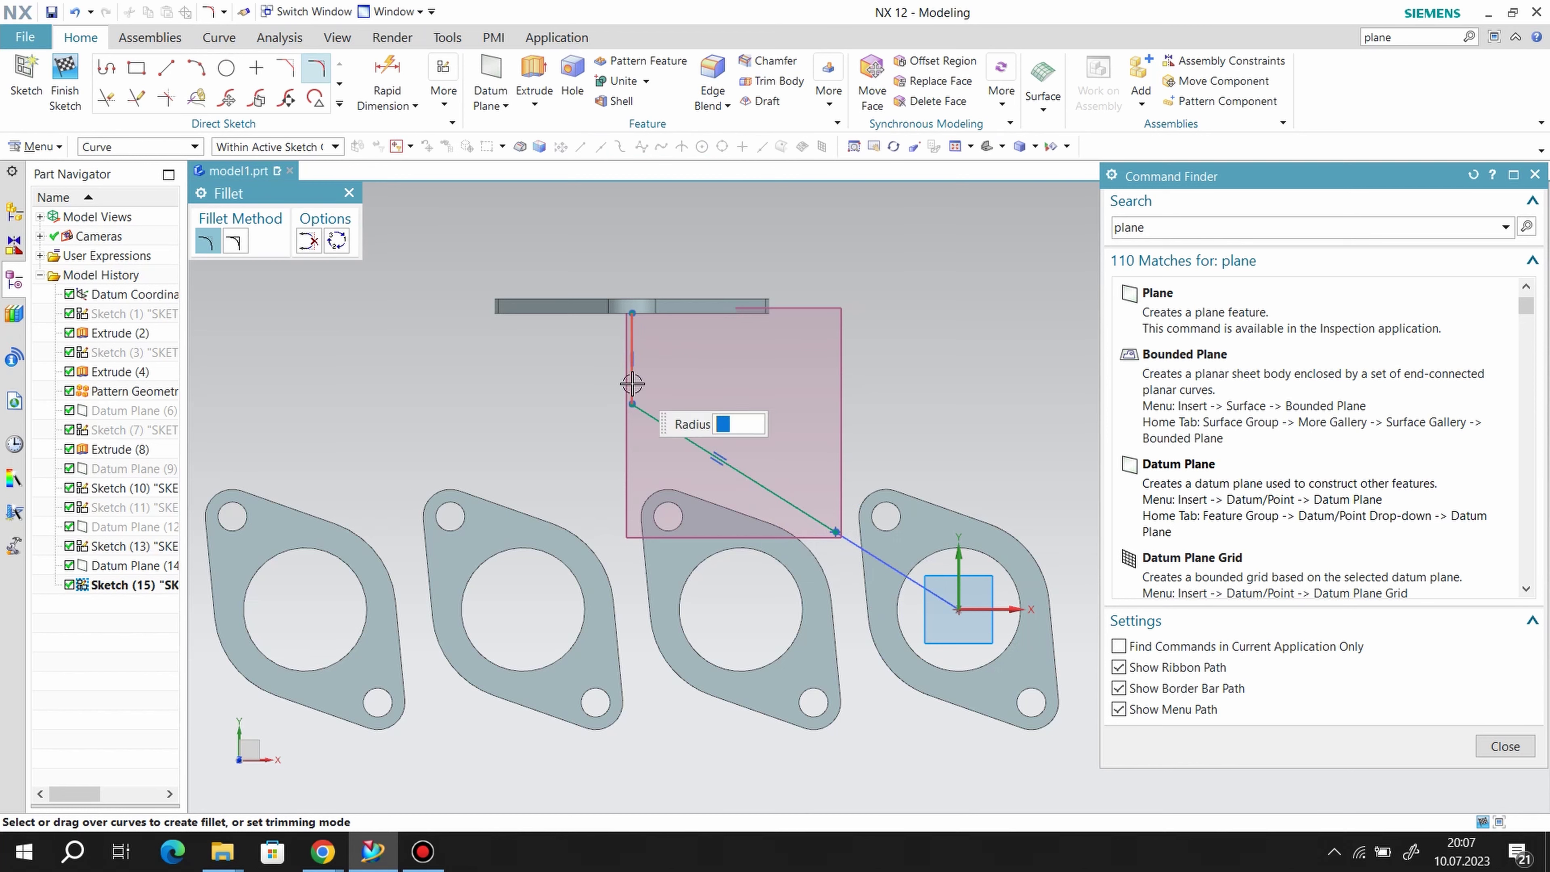
click(635, 401)
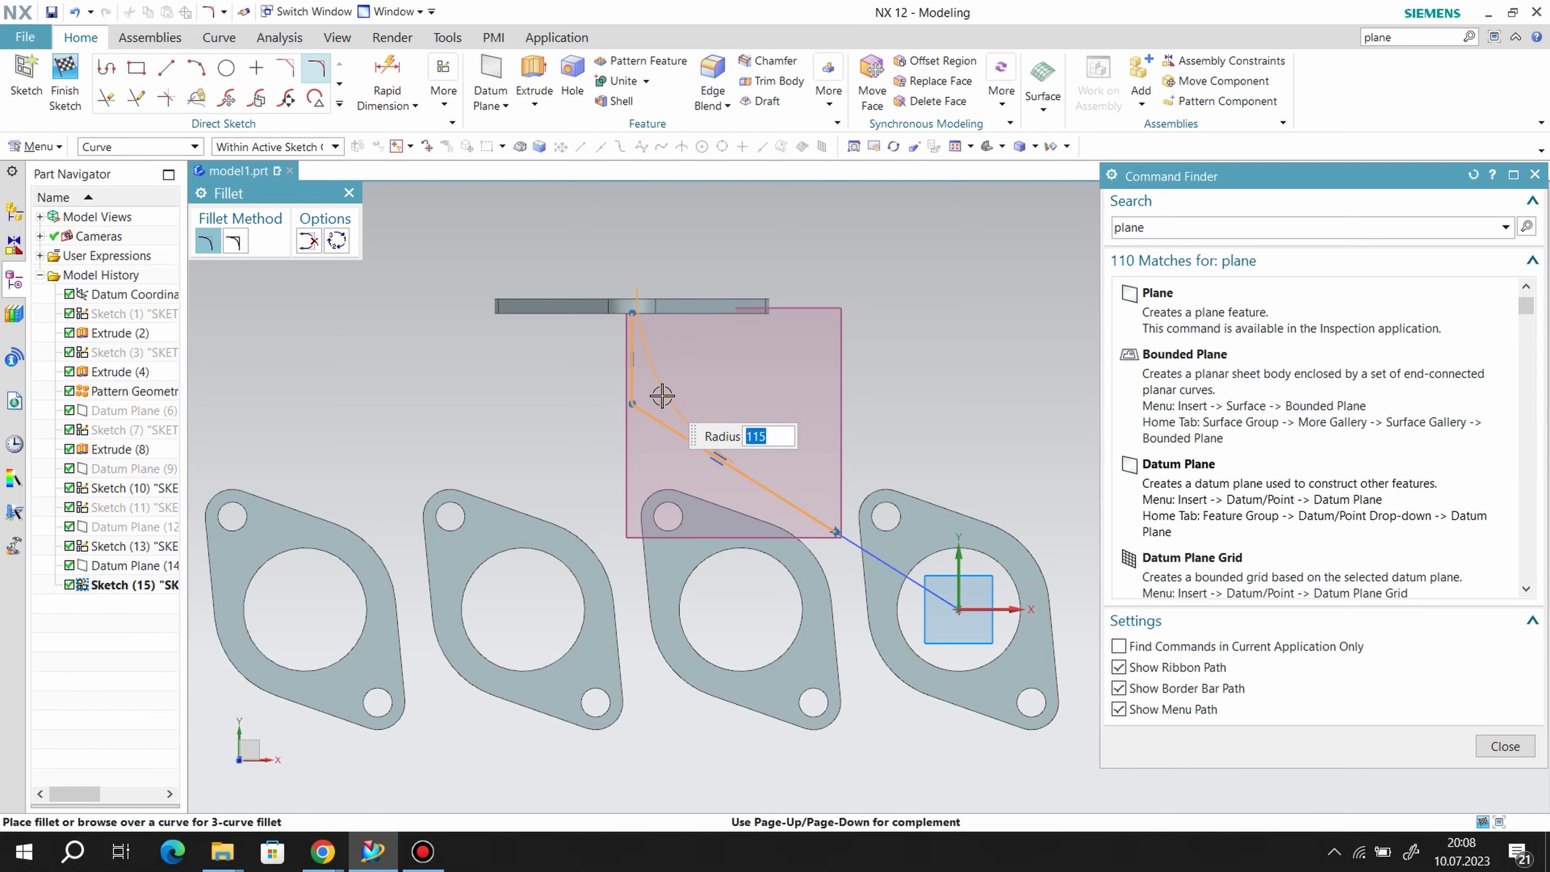
key(Return)
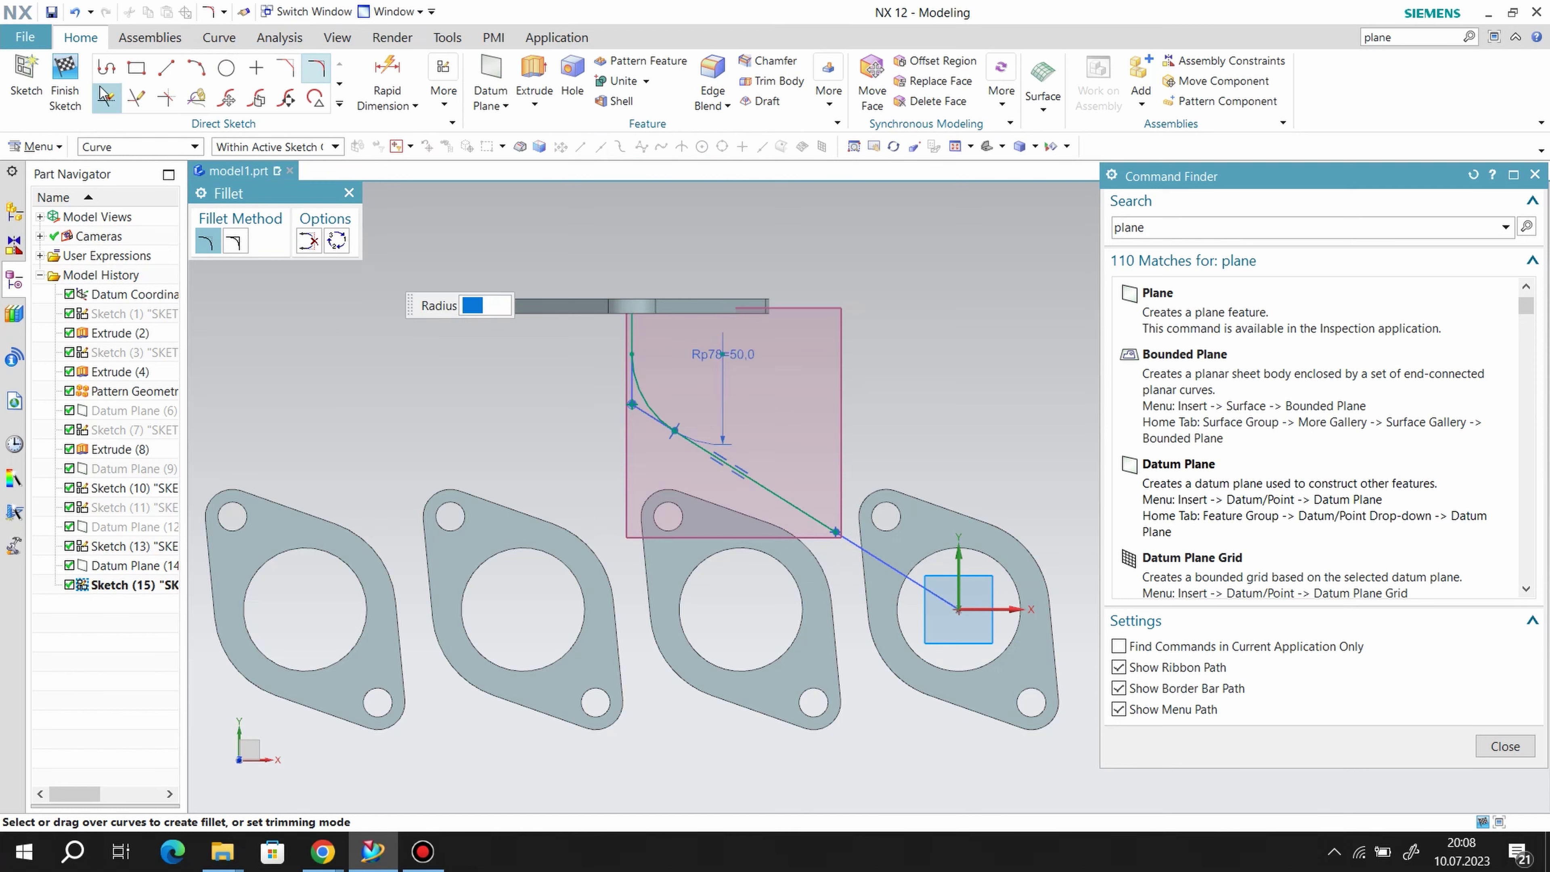
key(Escape)
click(65, 92)
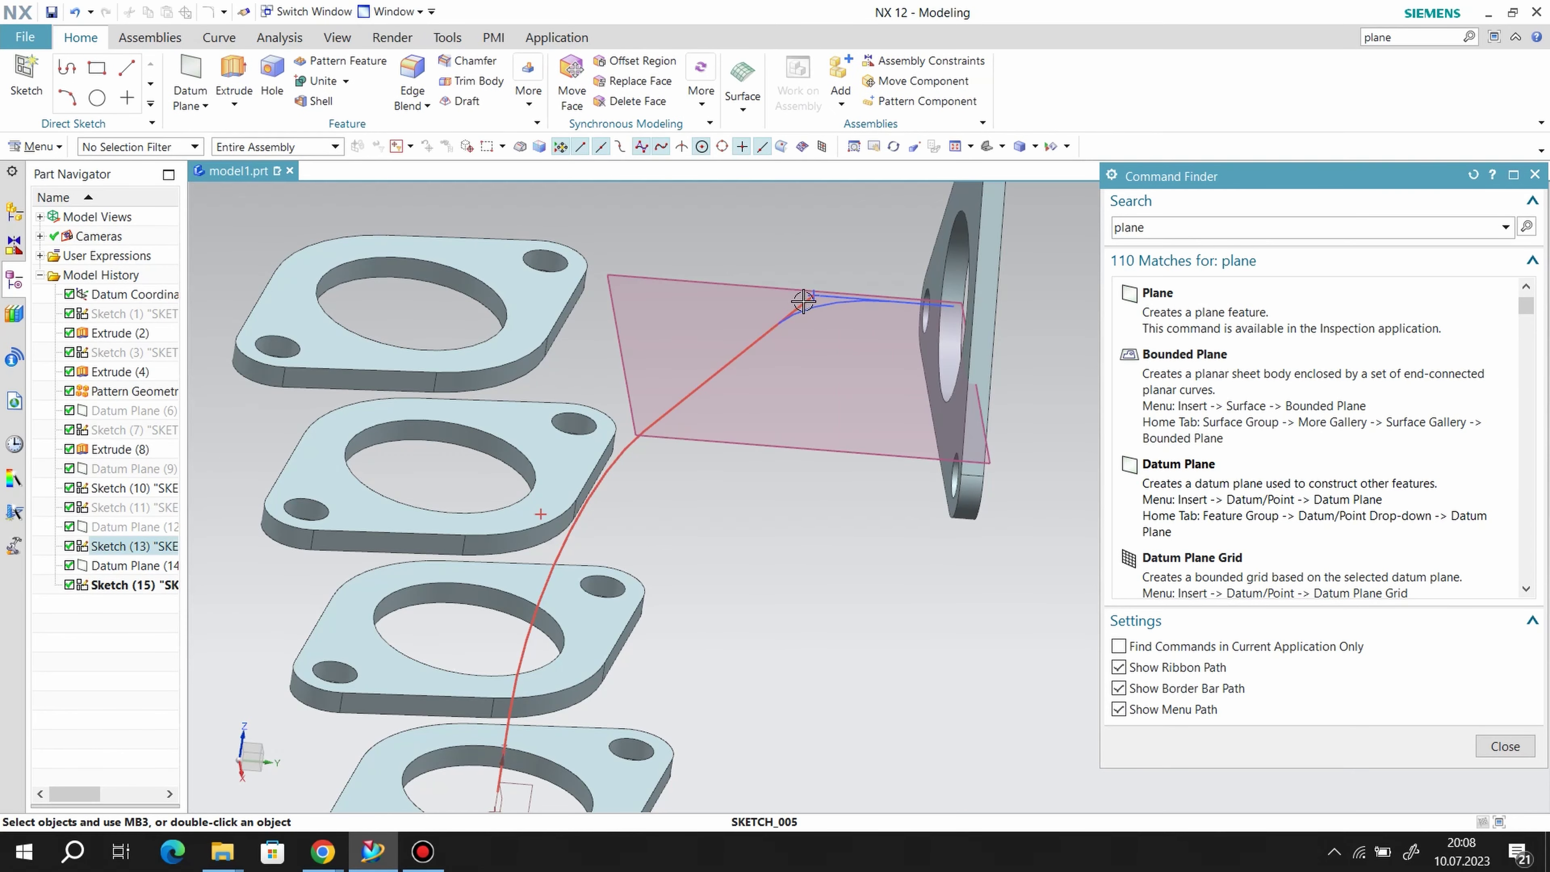
- Start a new sketch on the upright triangular plate's face
mouse_move(830, 297)
middle_down()
mouse_move(827, 446)
mouse_move(801, 567)
middle_up()
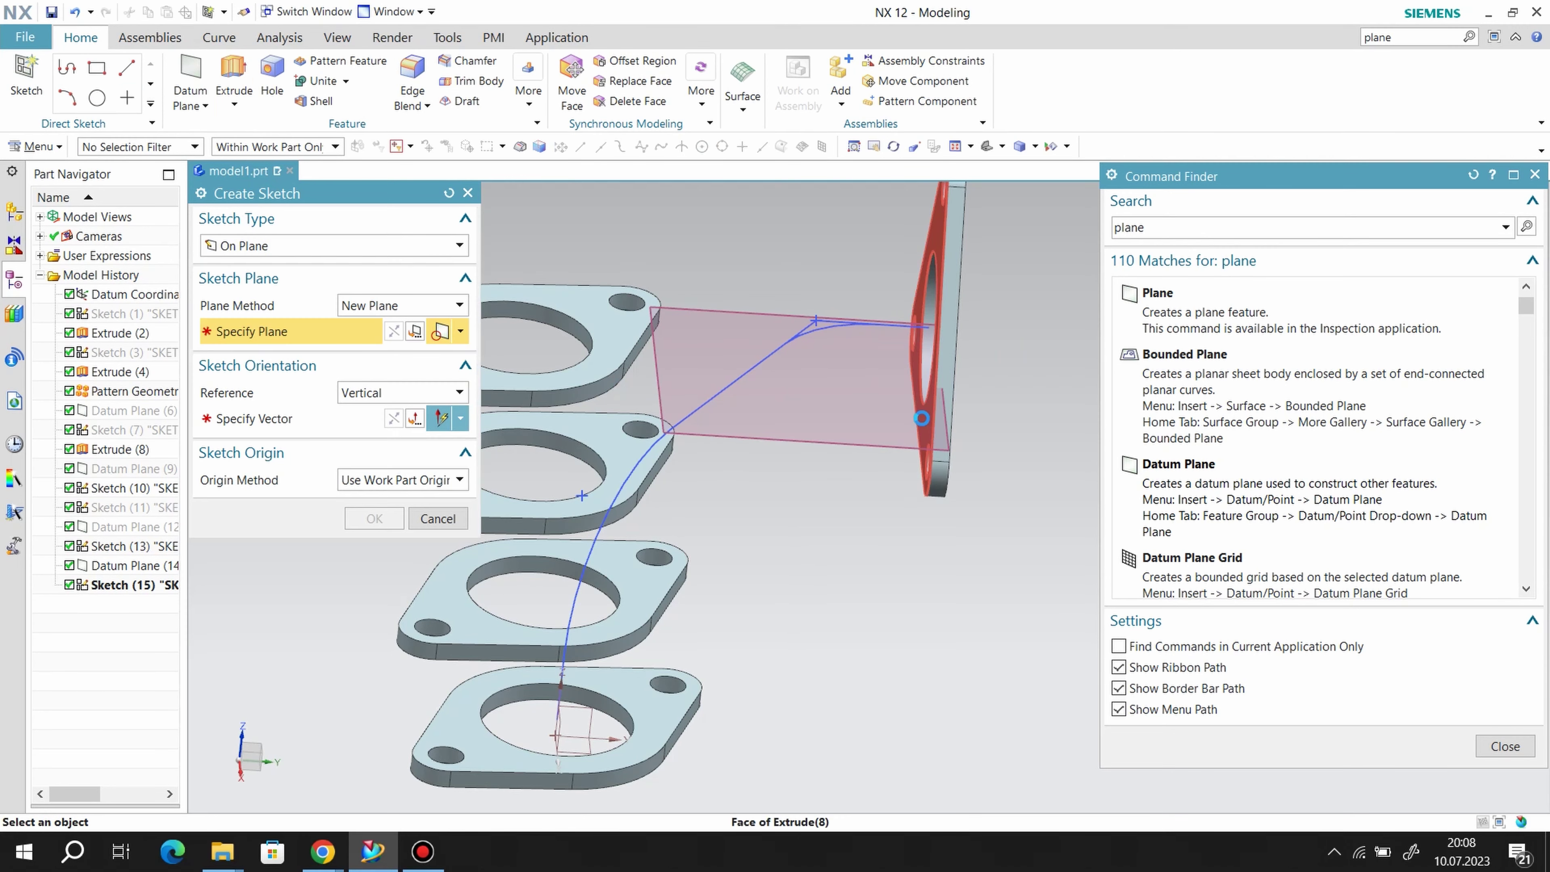
click(925, 418)
click(874, 473)
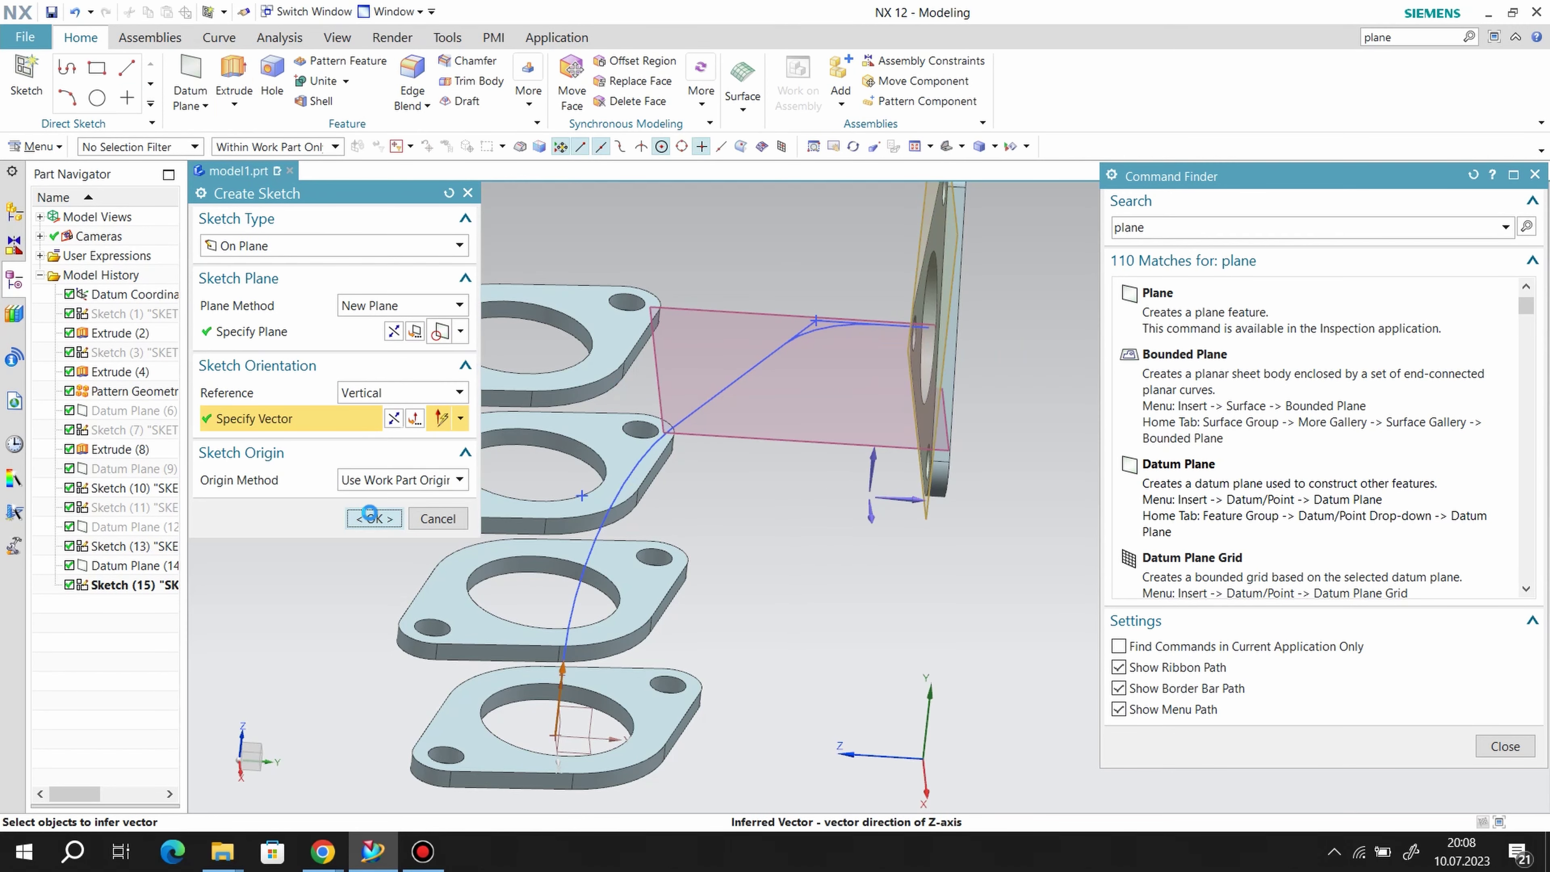
click(374, 518)
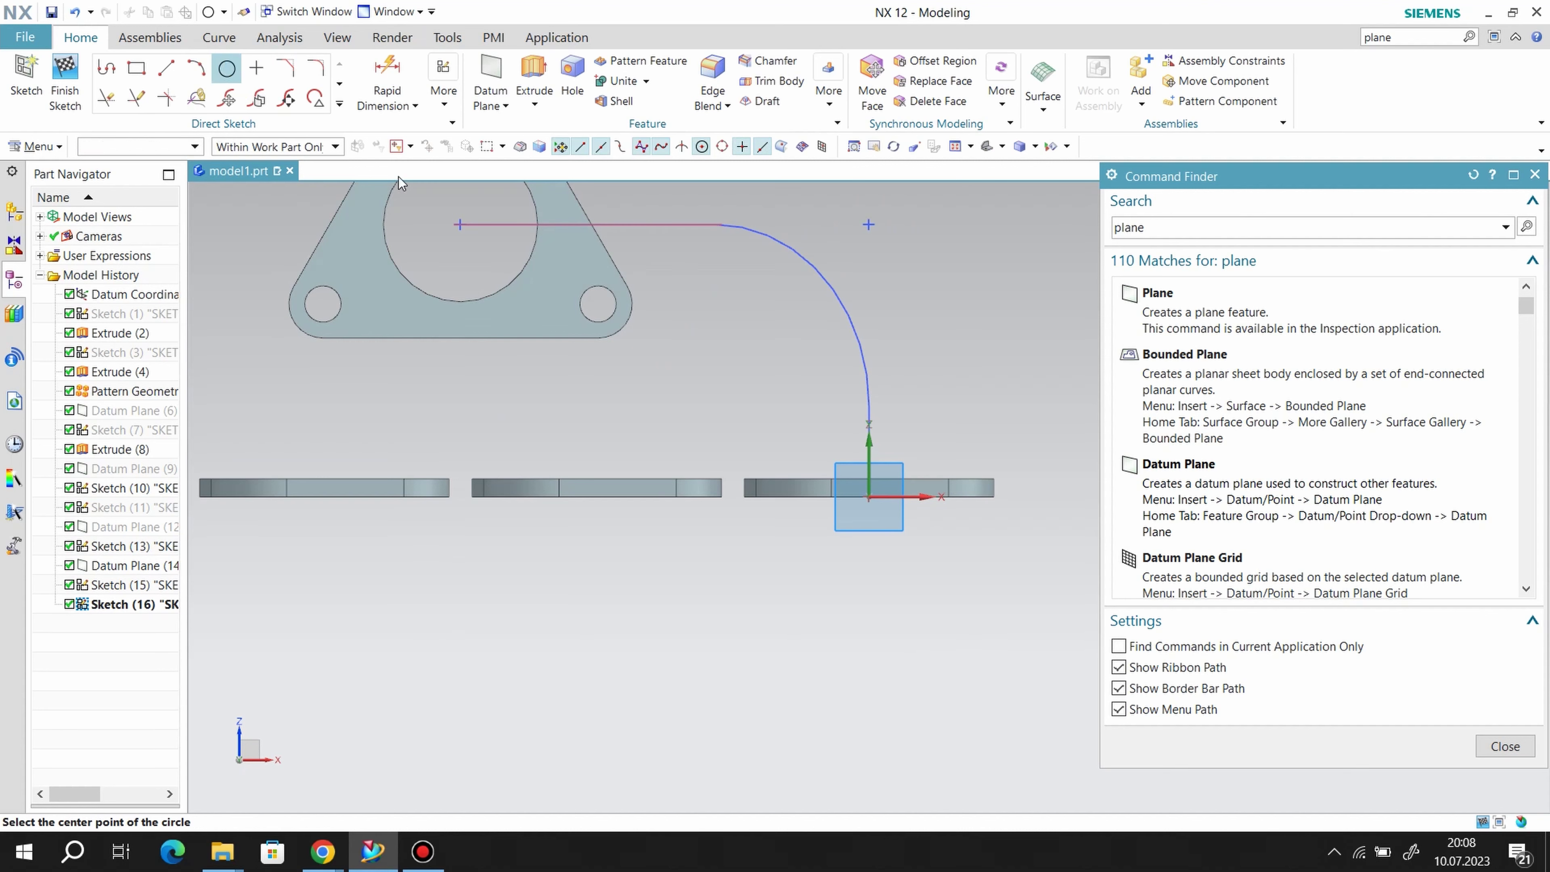
- Draw a circle centred on the large hole, dimension it to 70 diameter, and finish
click(599, 304)
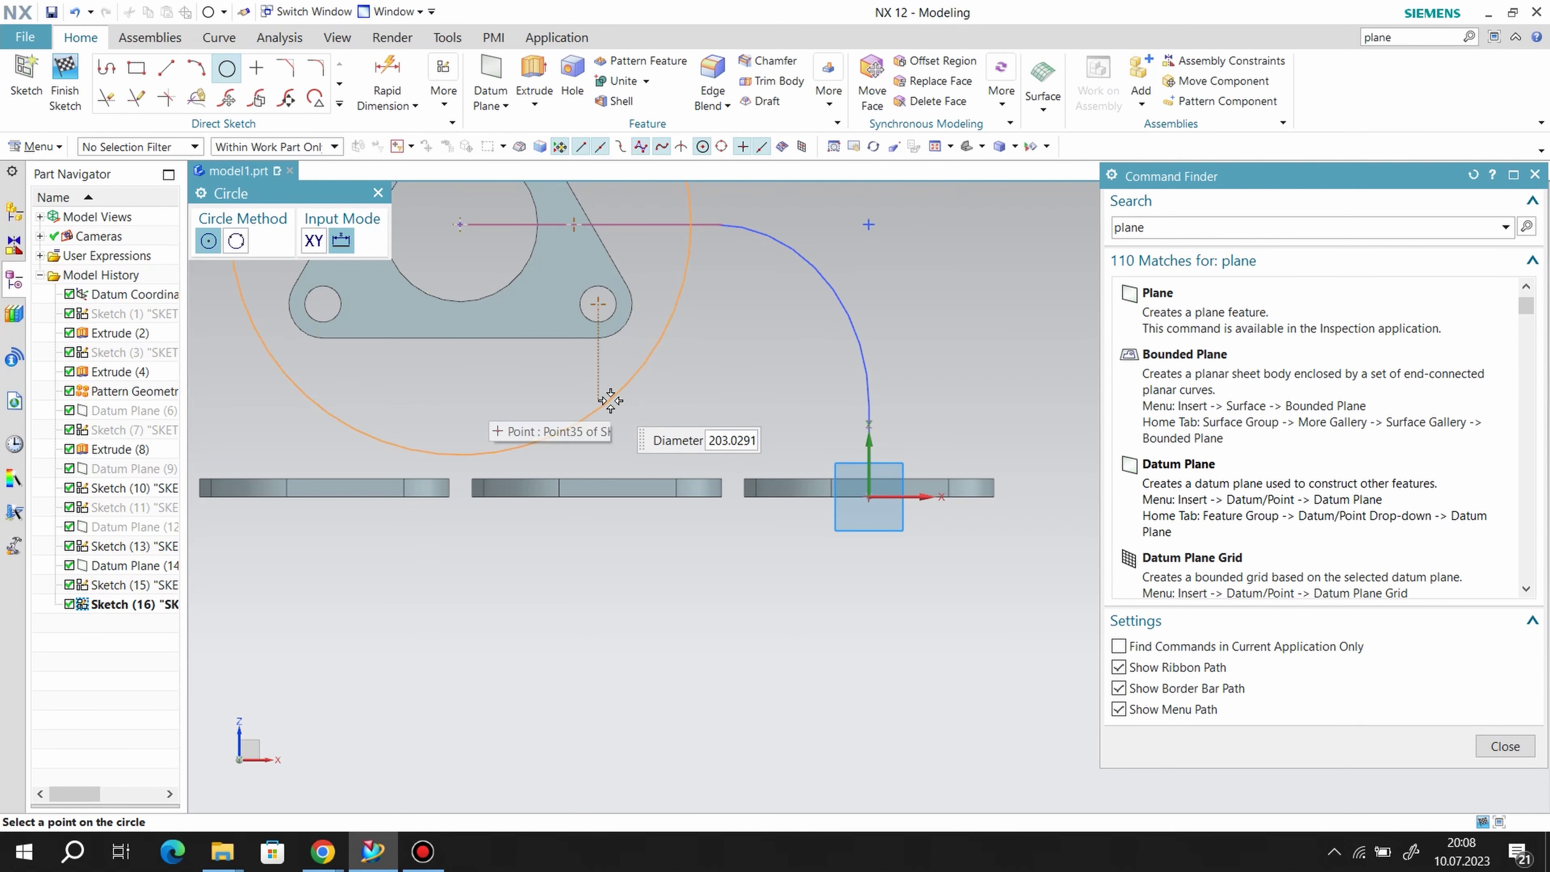
click(610, 401)
click(415, 106)
key(Escape)
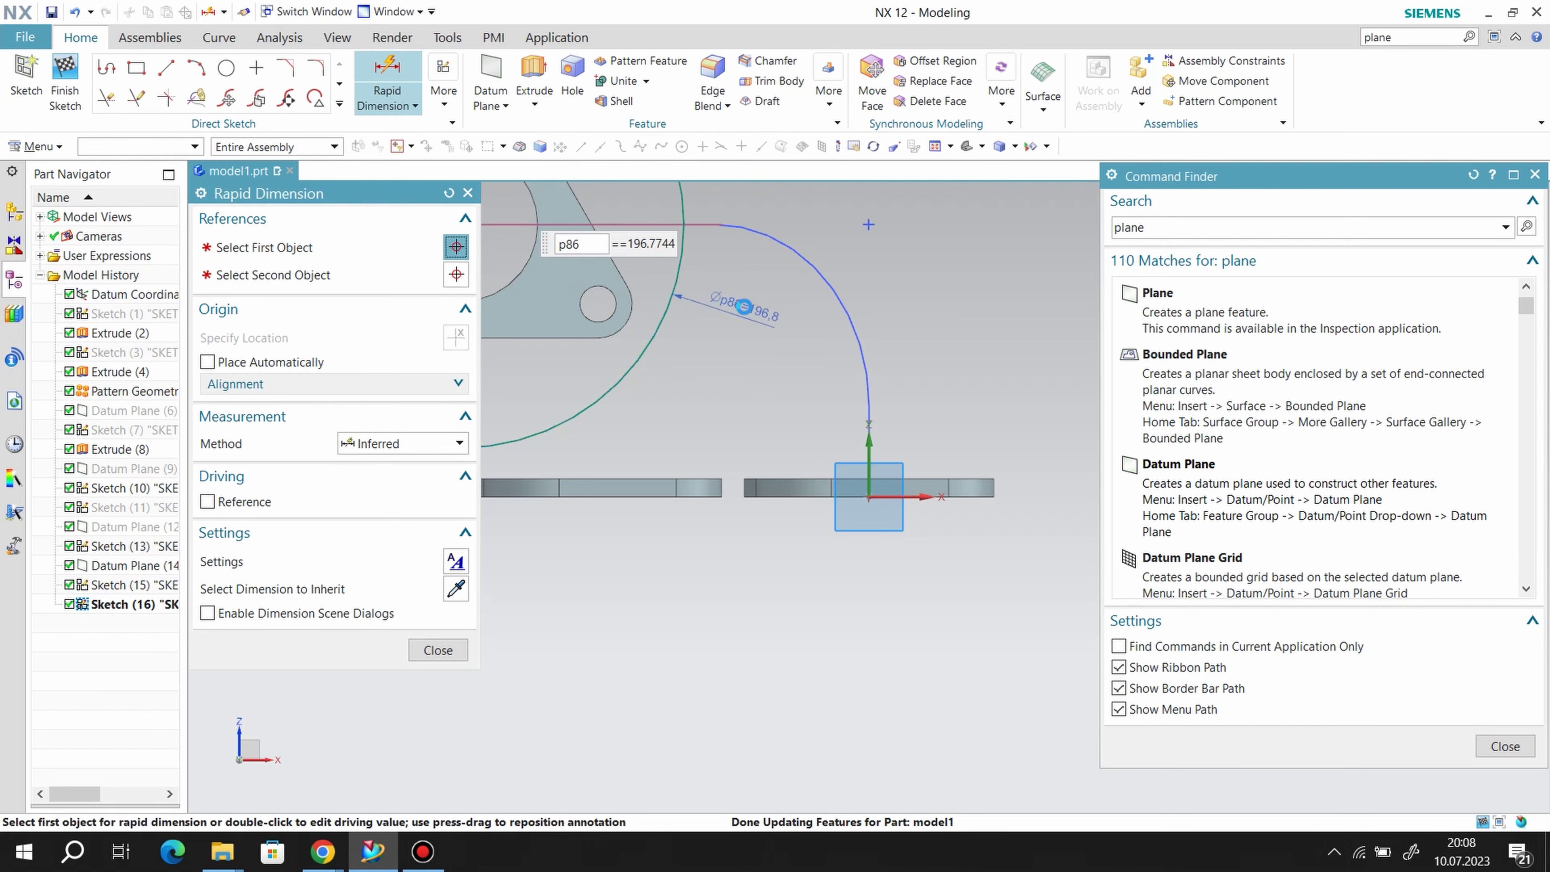
click(743, 307)
text(70)
key(Return)
click(467, 648)
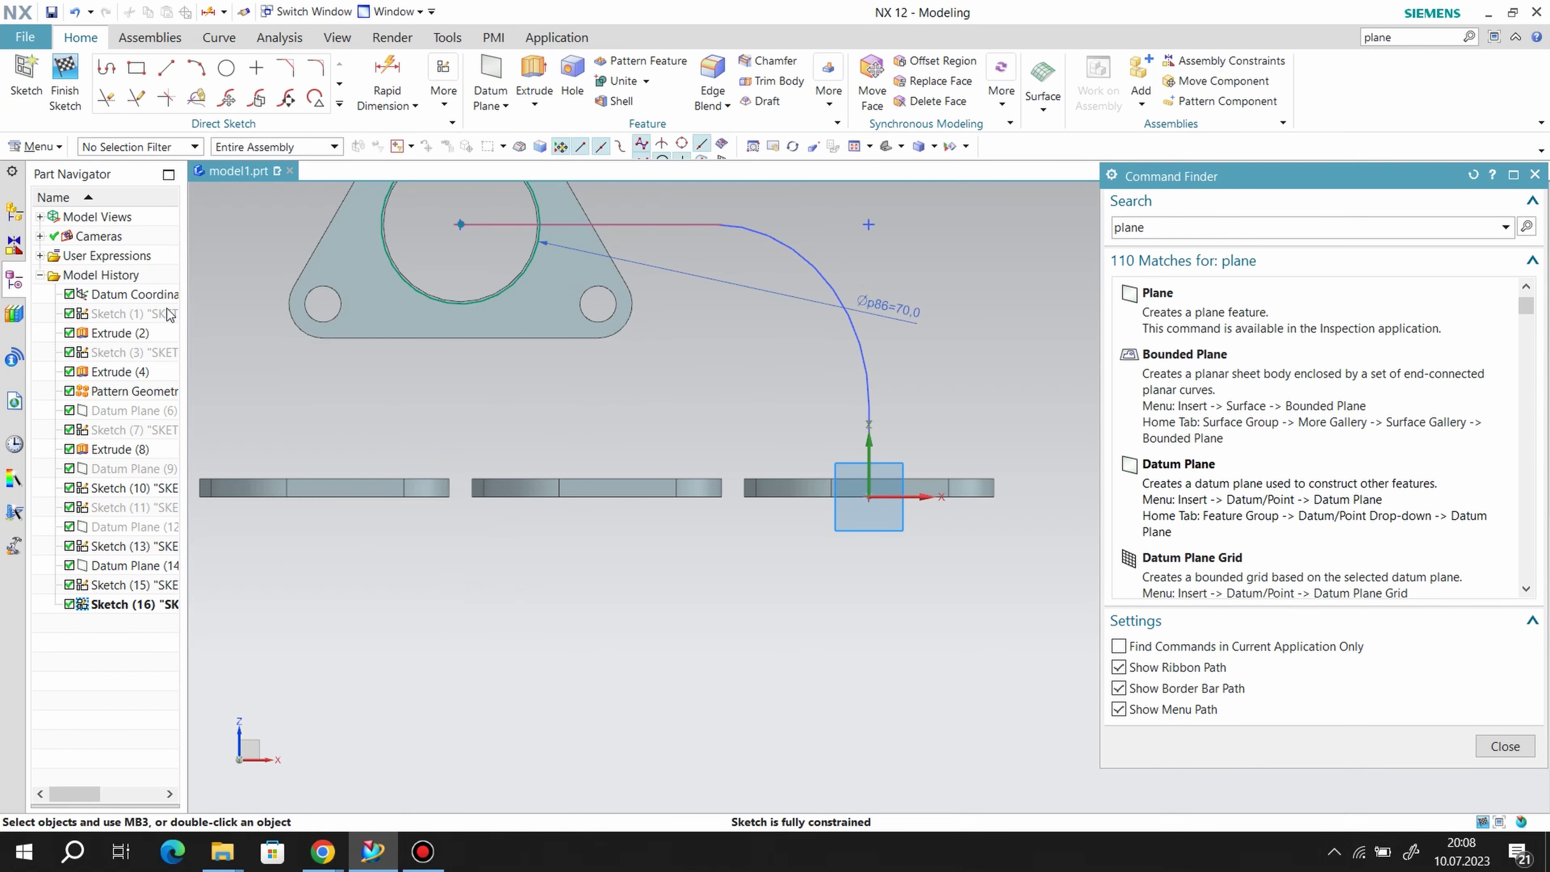
click(65, 83)
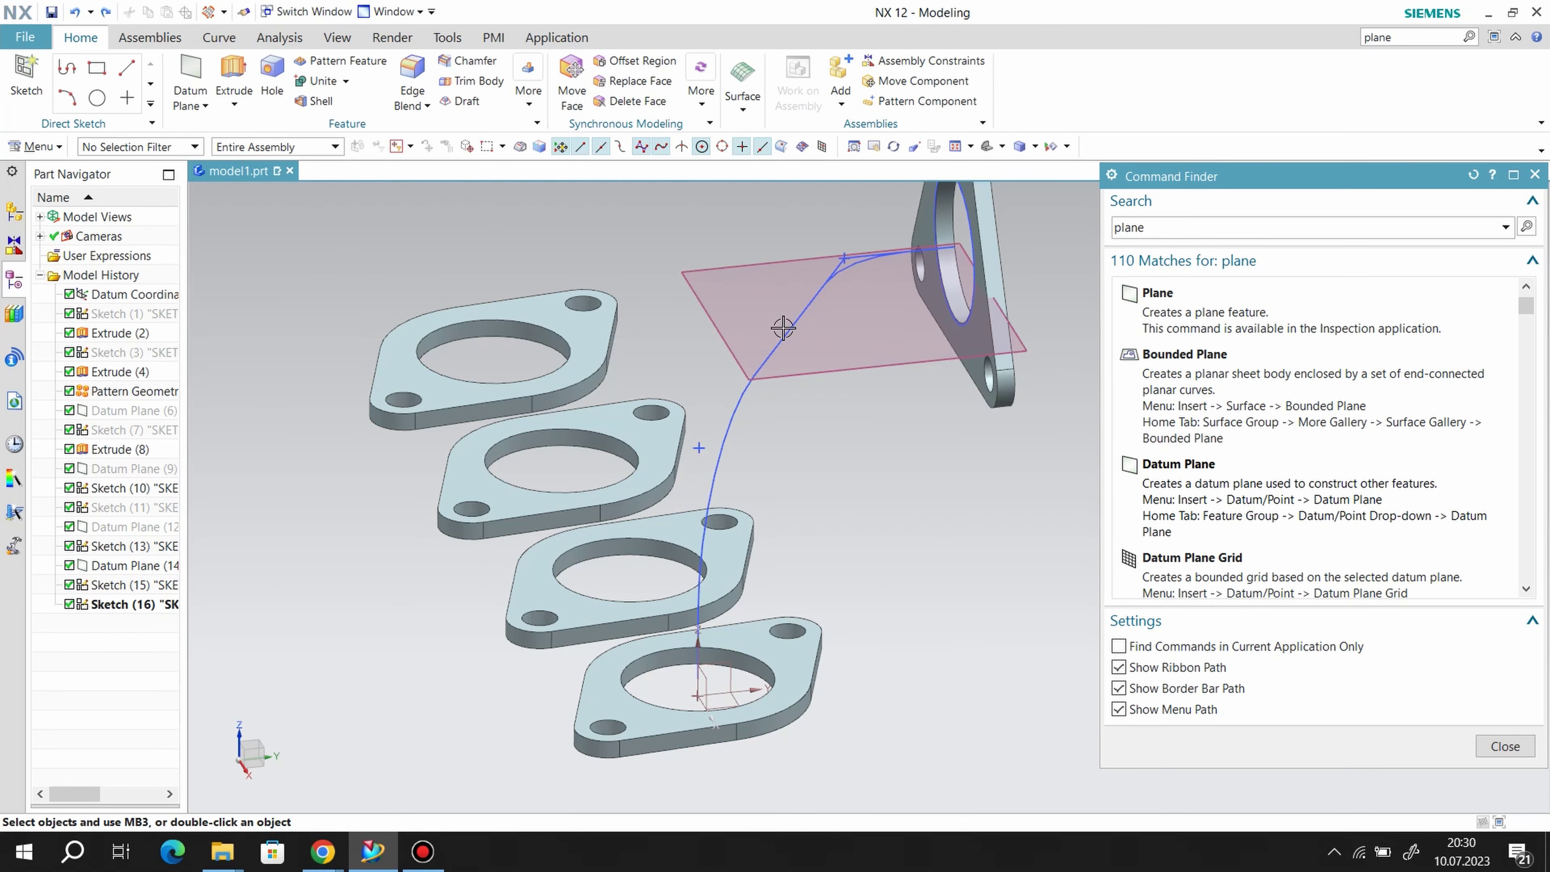
- Edit the path sketch's fillet radius dimension to 60 and finish the sketch
double_click(858, 270)
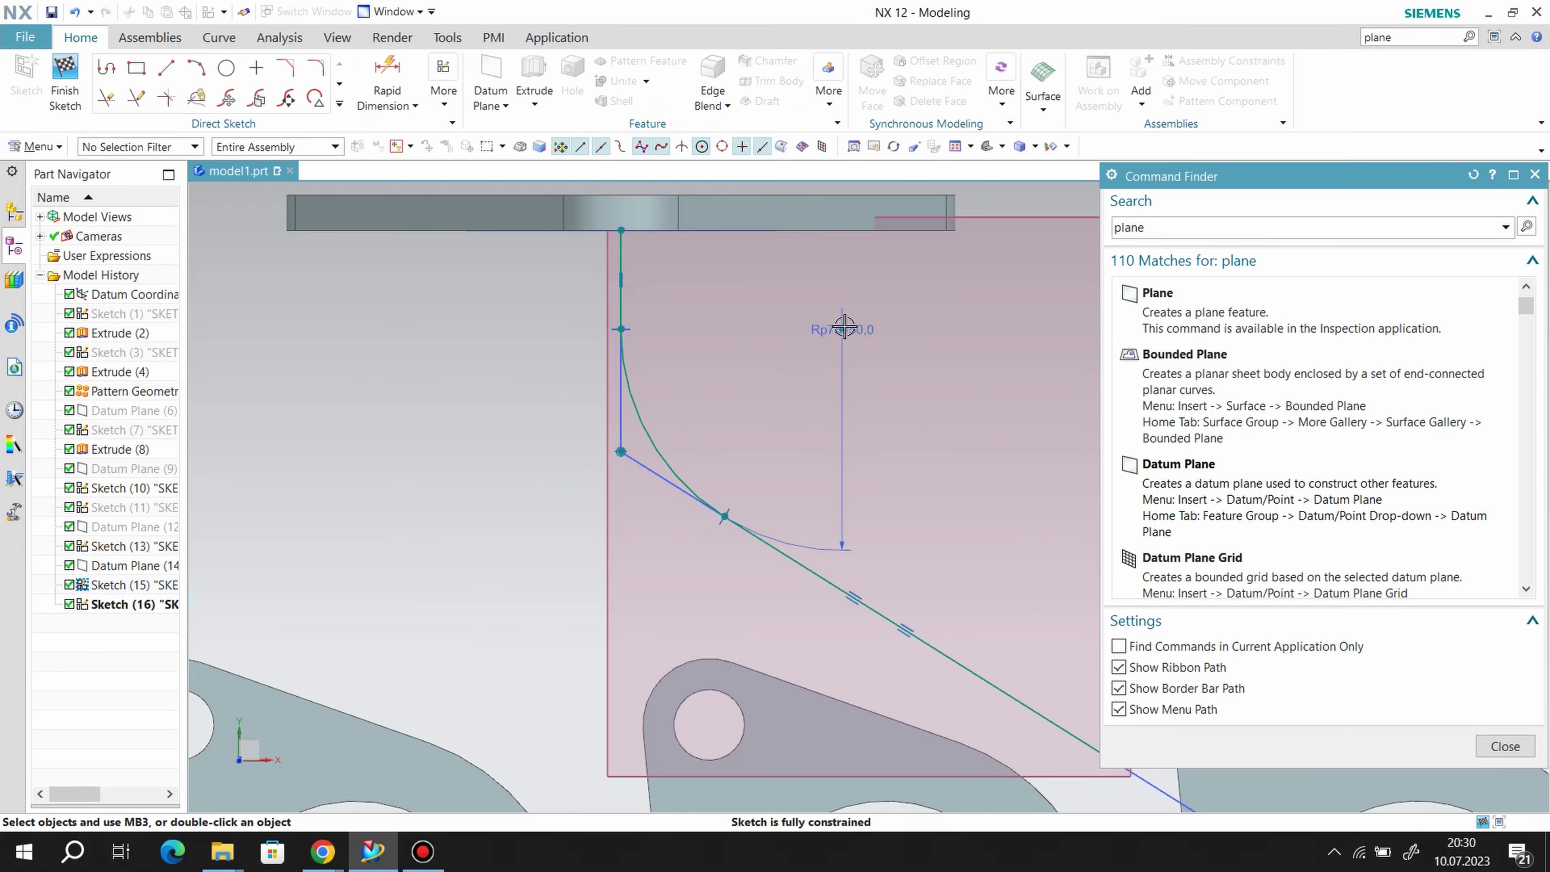
double_click(870, 333)
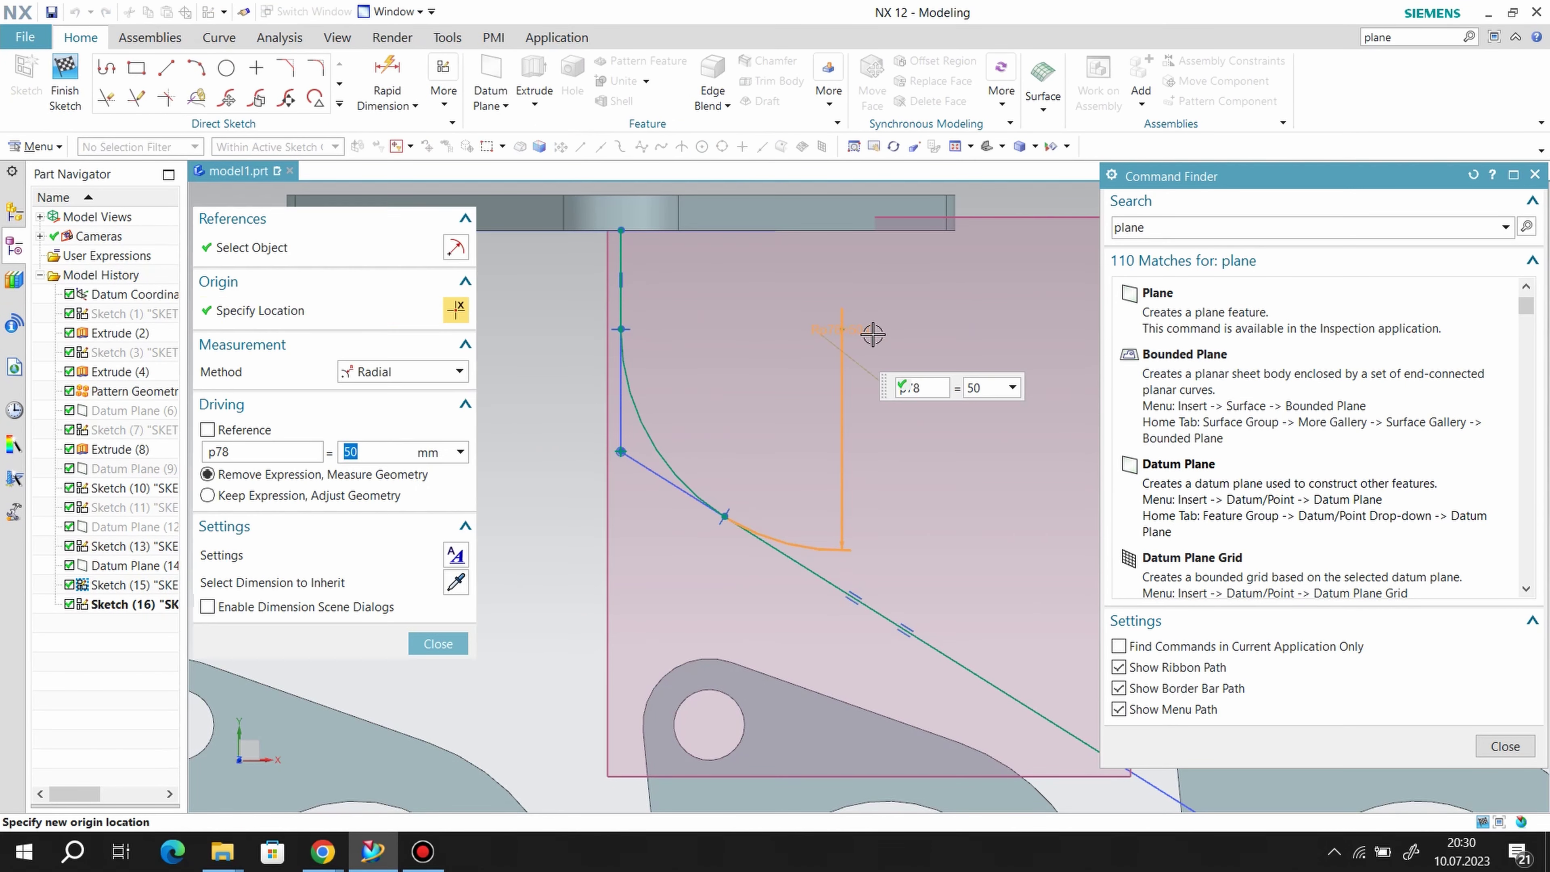
text(0)
key(Return)
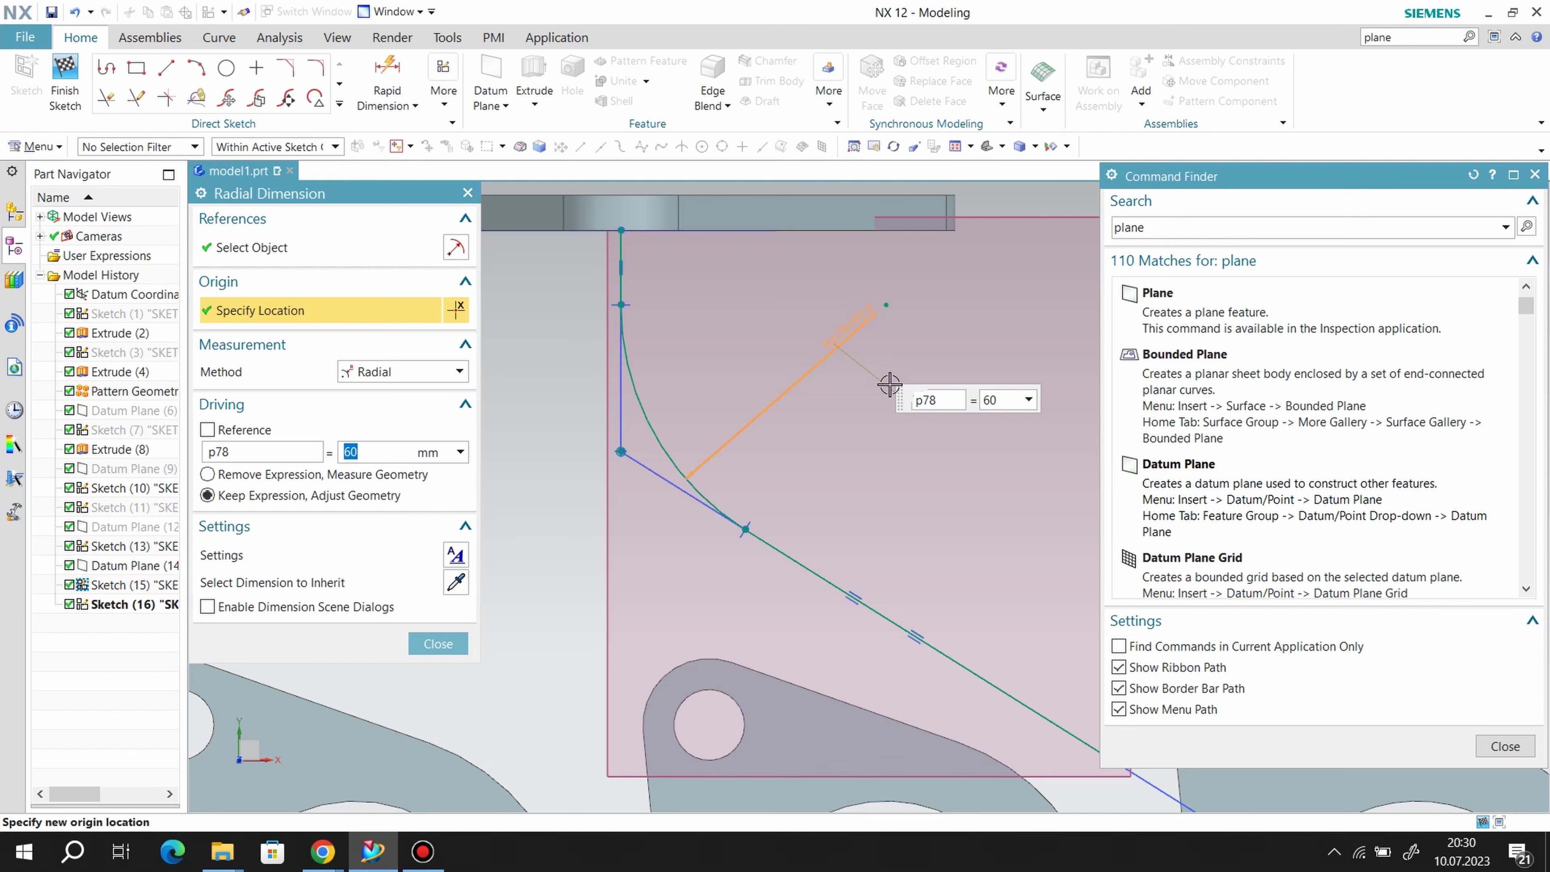
click(73, 85)
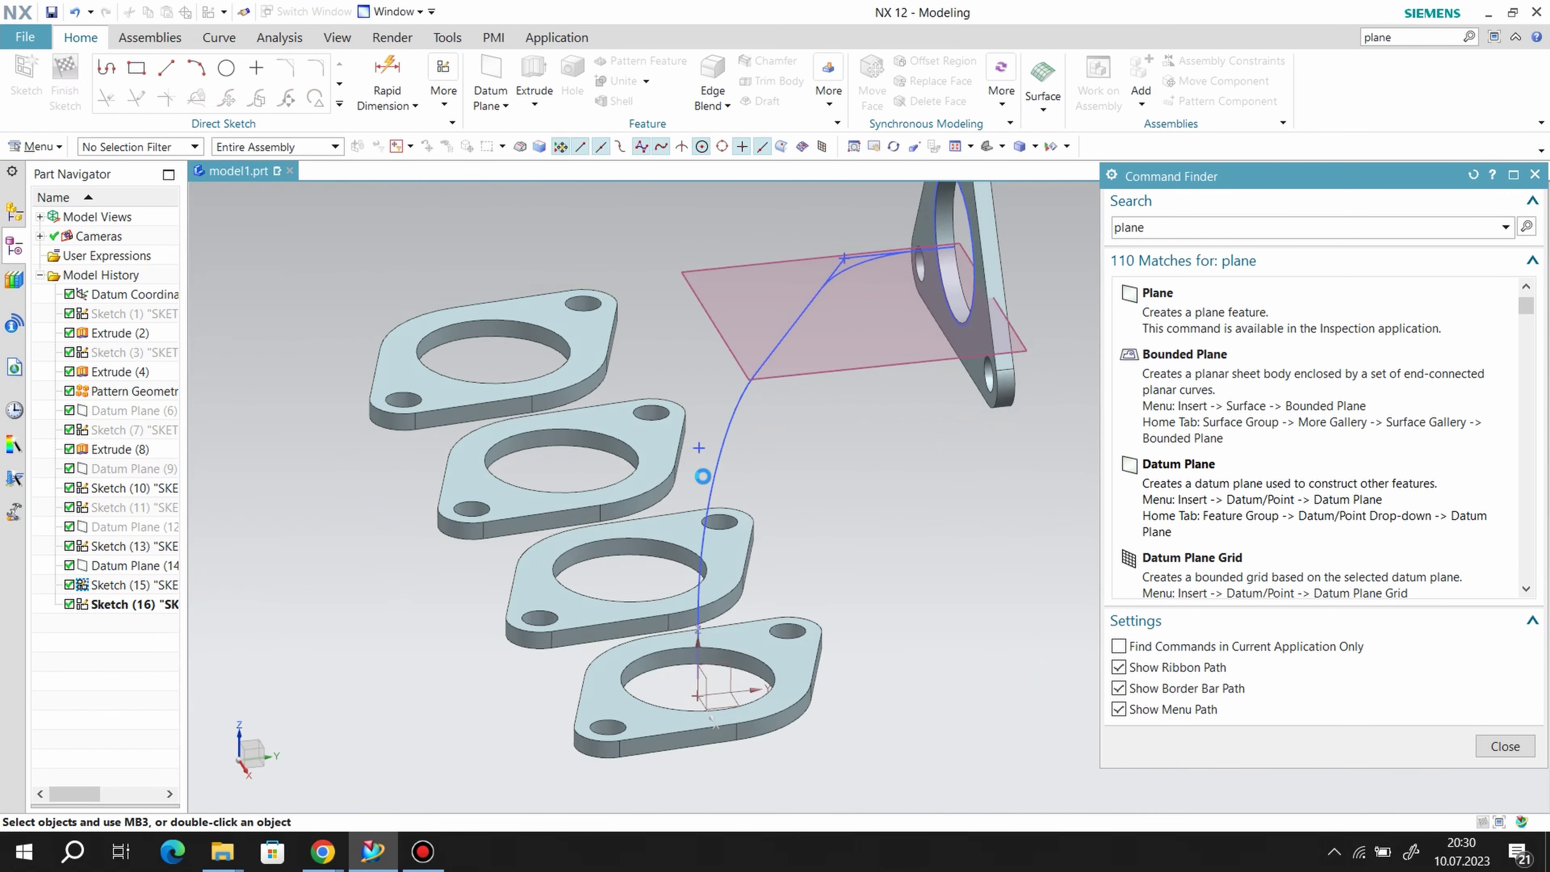
- Start a new sketch on the bottom flange's face
click(25, 77)
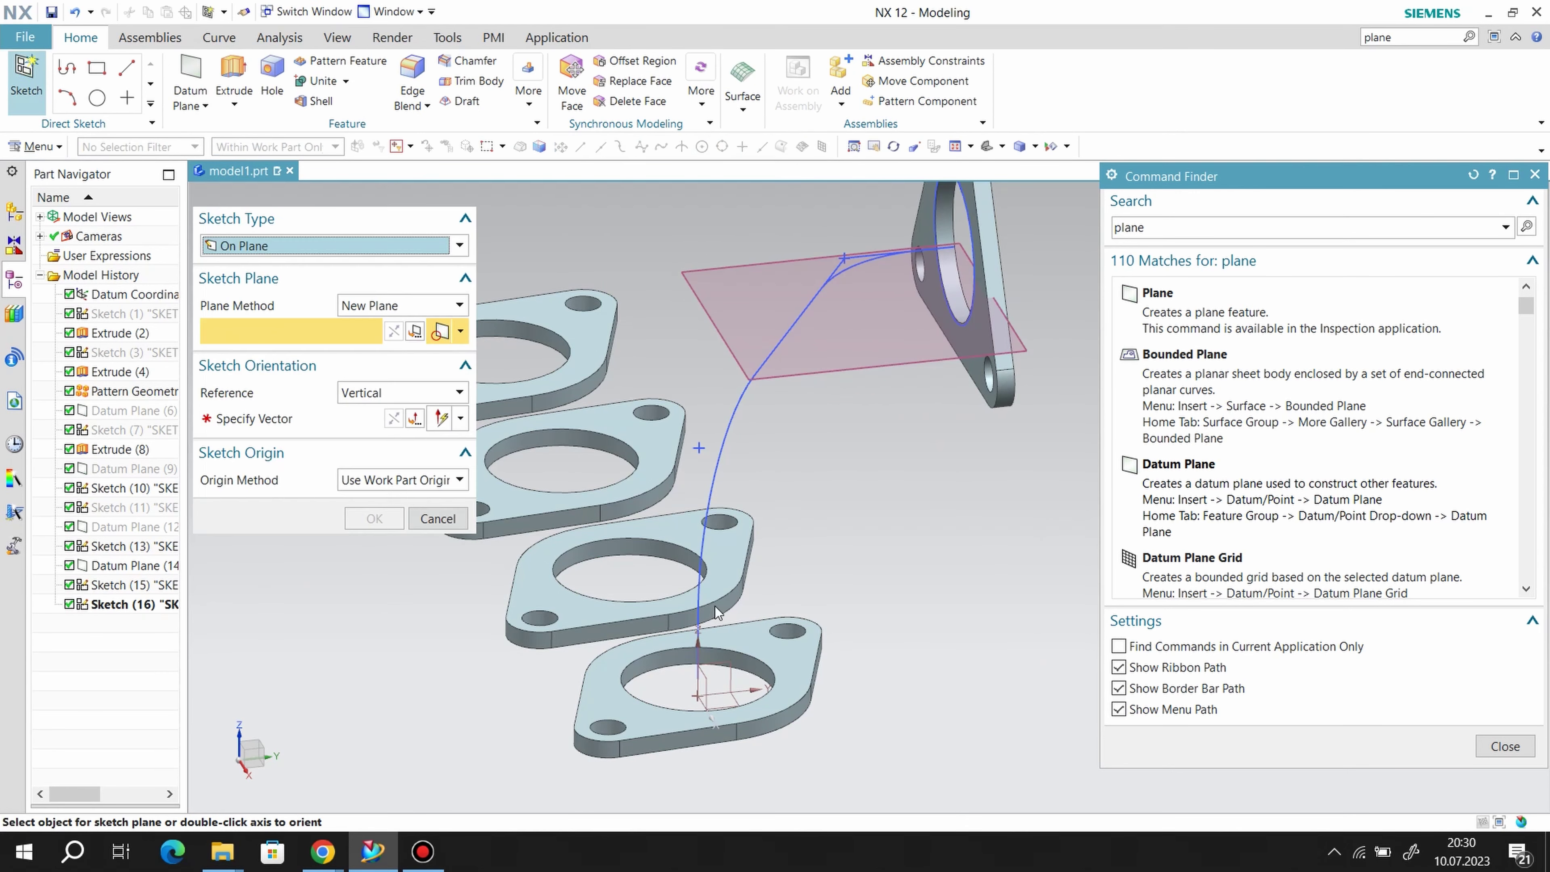
click(790, 657)
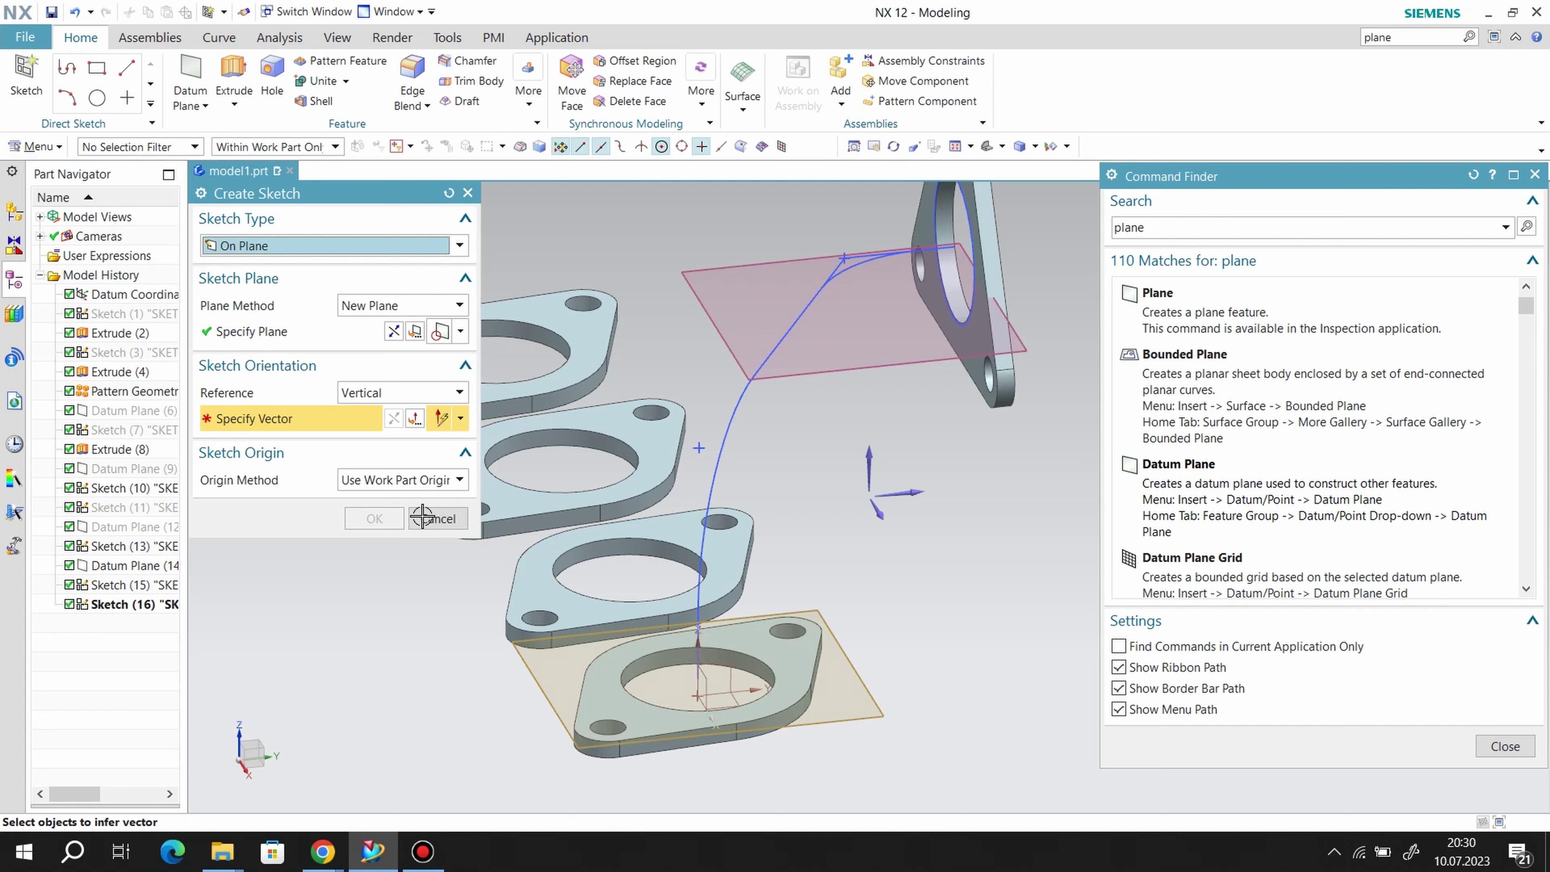
click(933, 496)
click(375, 518)
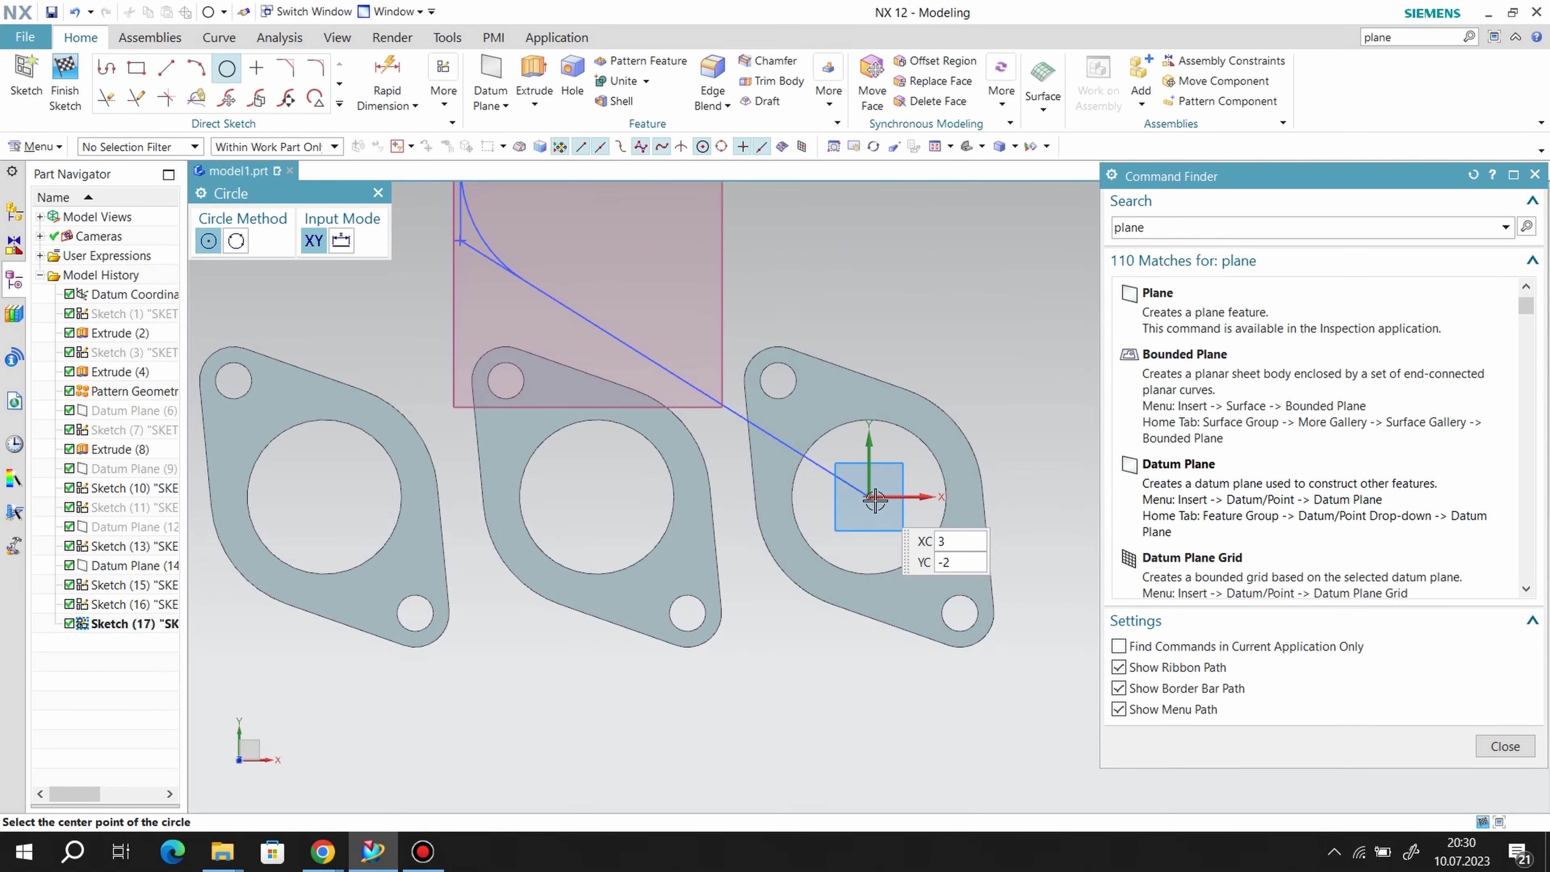
- Draw a circle at the sketch origin sized to the flange bore, then finish the sketch
click(870, 496)
click(954, 325)
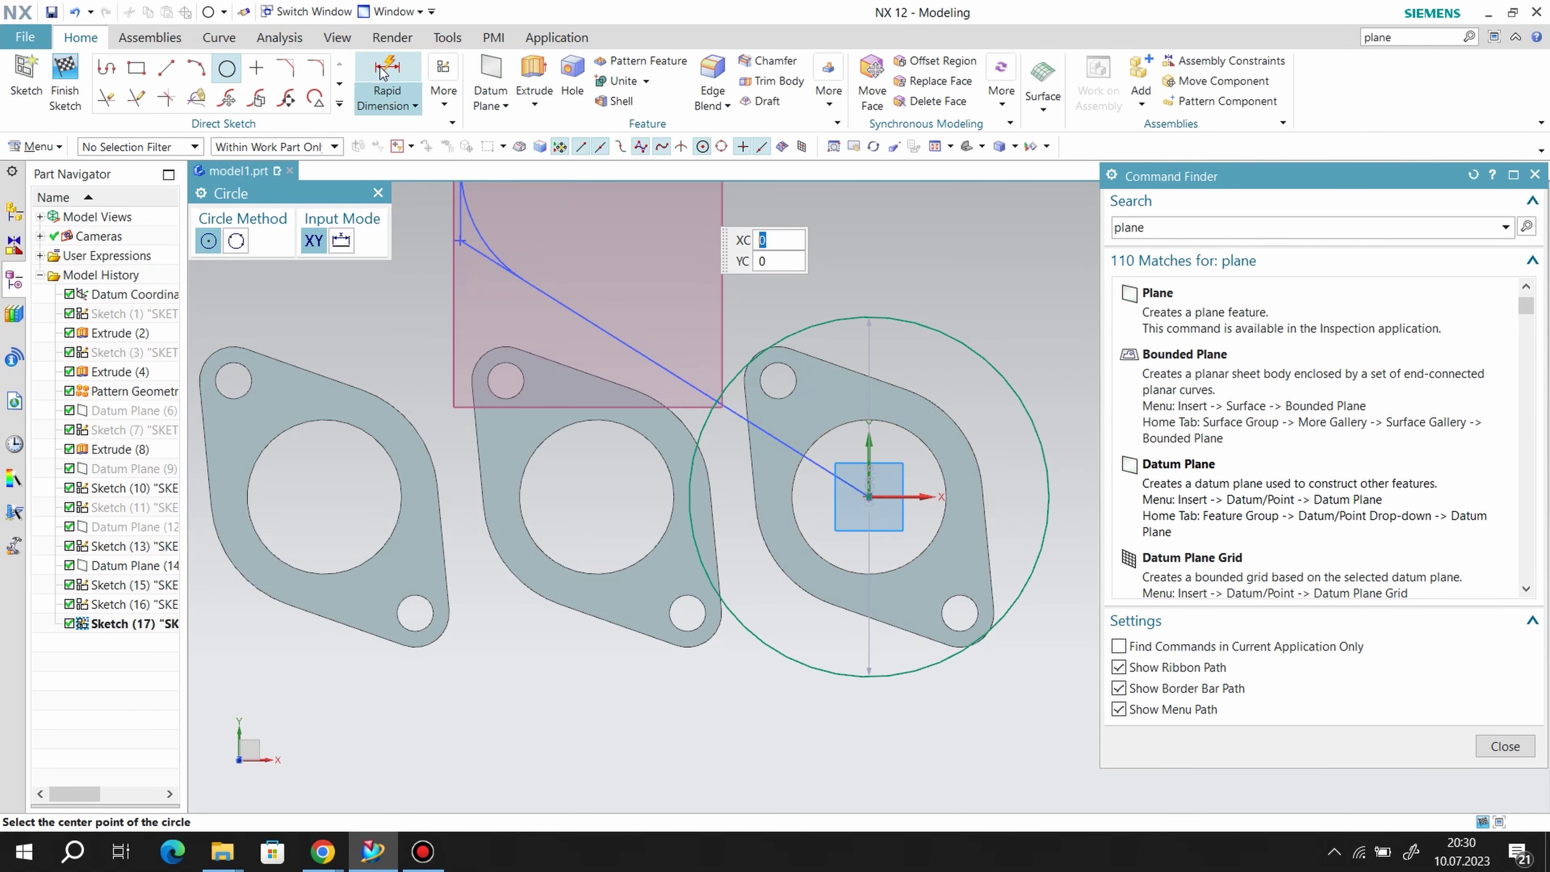
key(Escape)
click(971, 346)
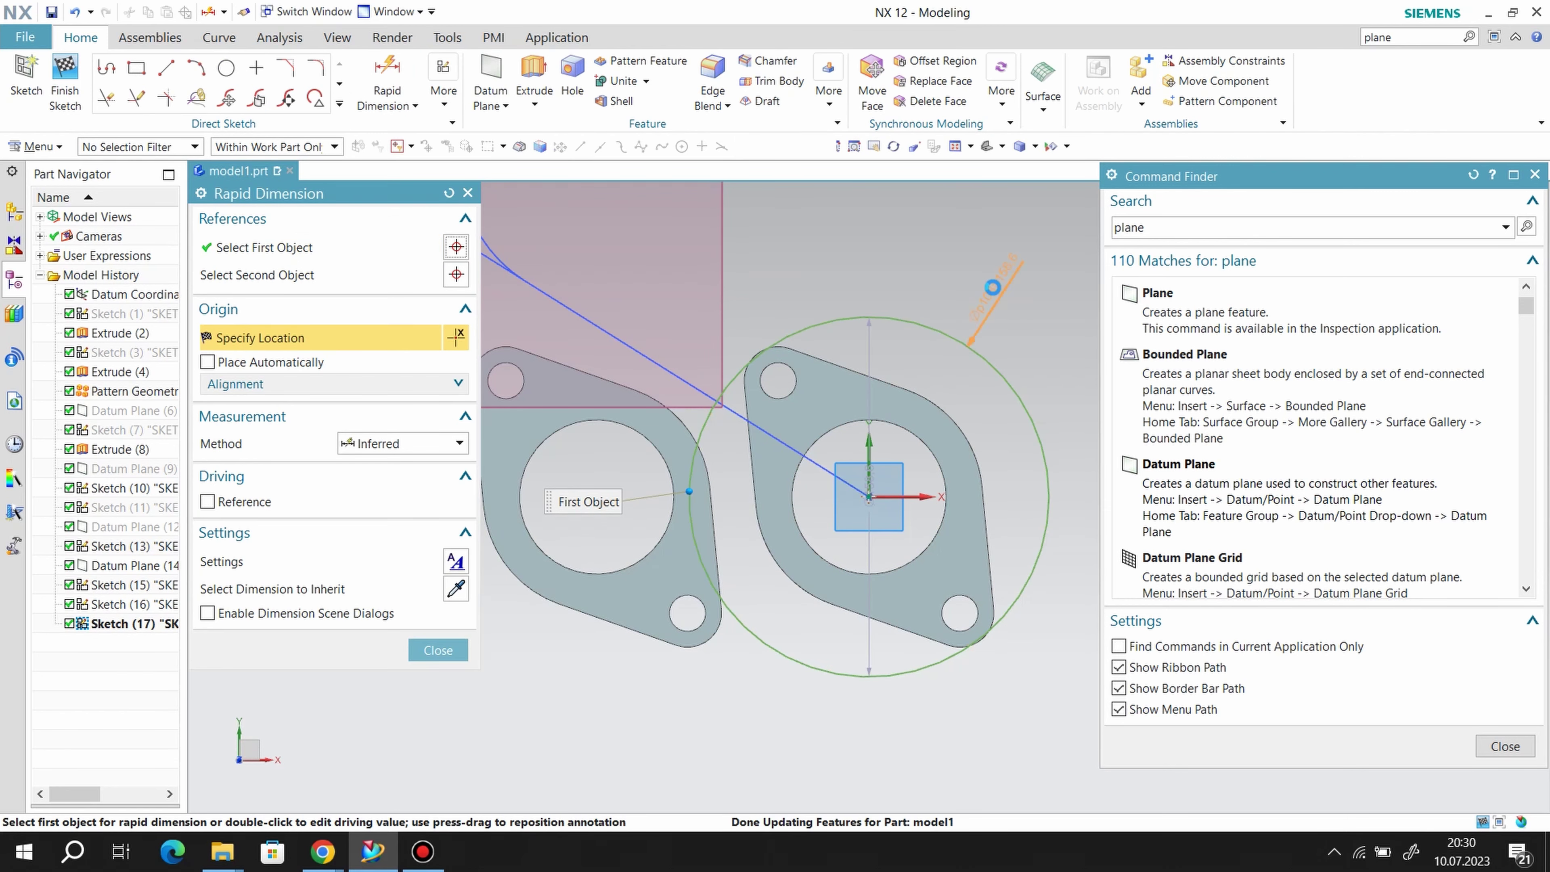
click(1029, 313)
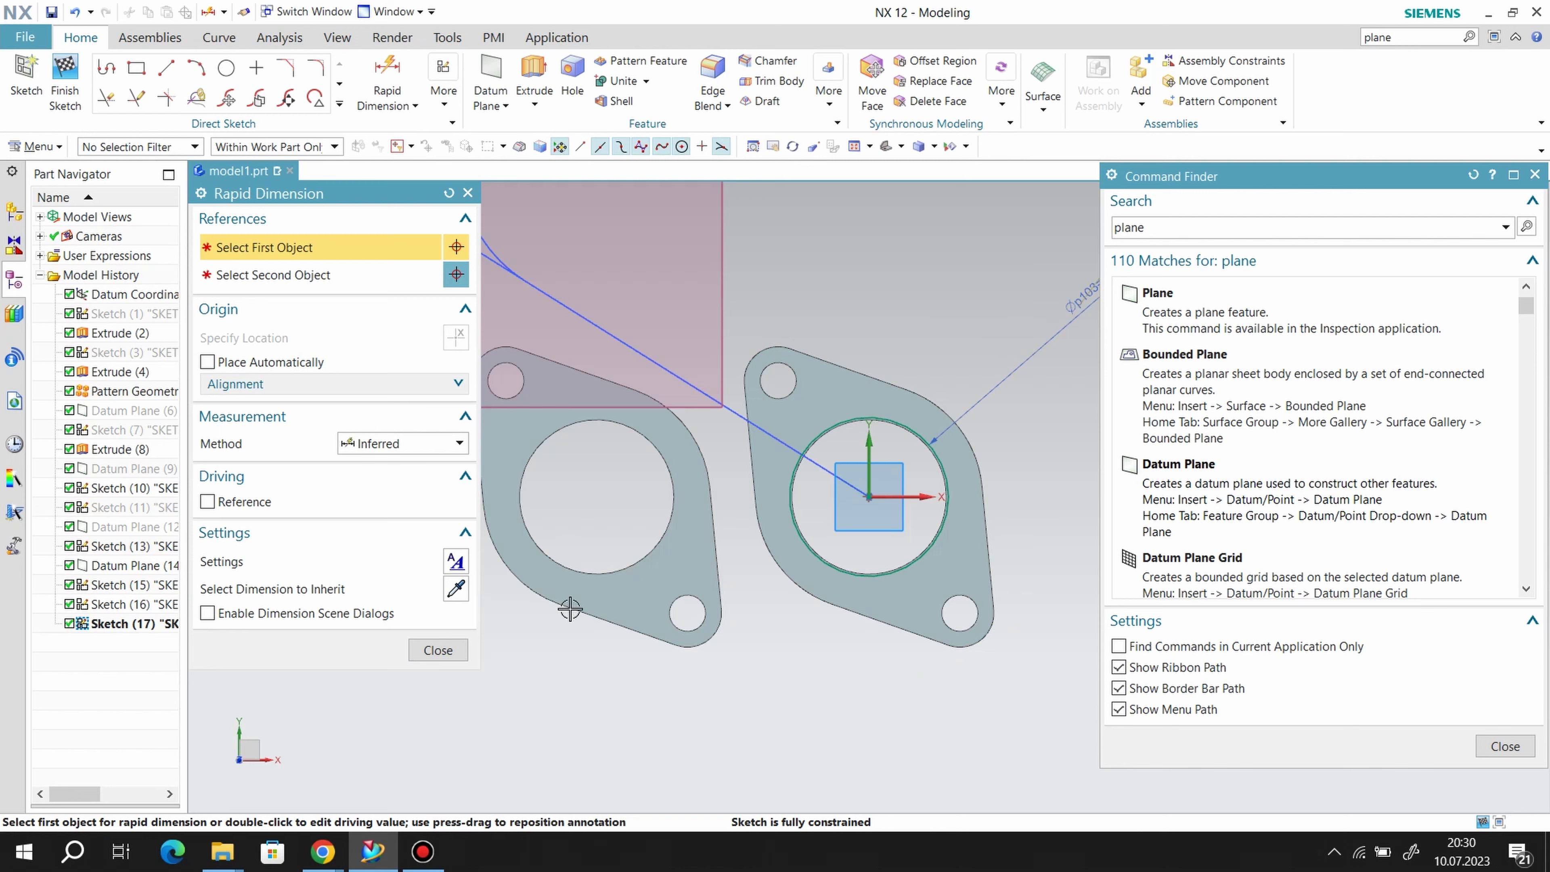
click(421, 651)
click(65, 83)
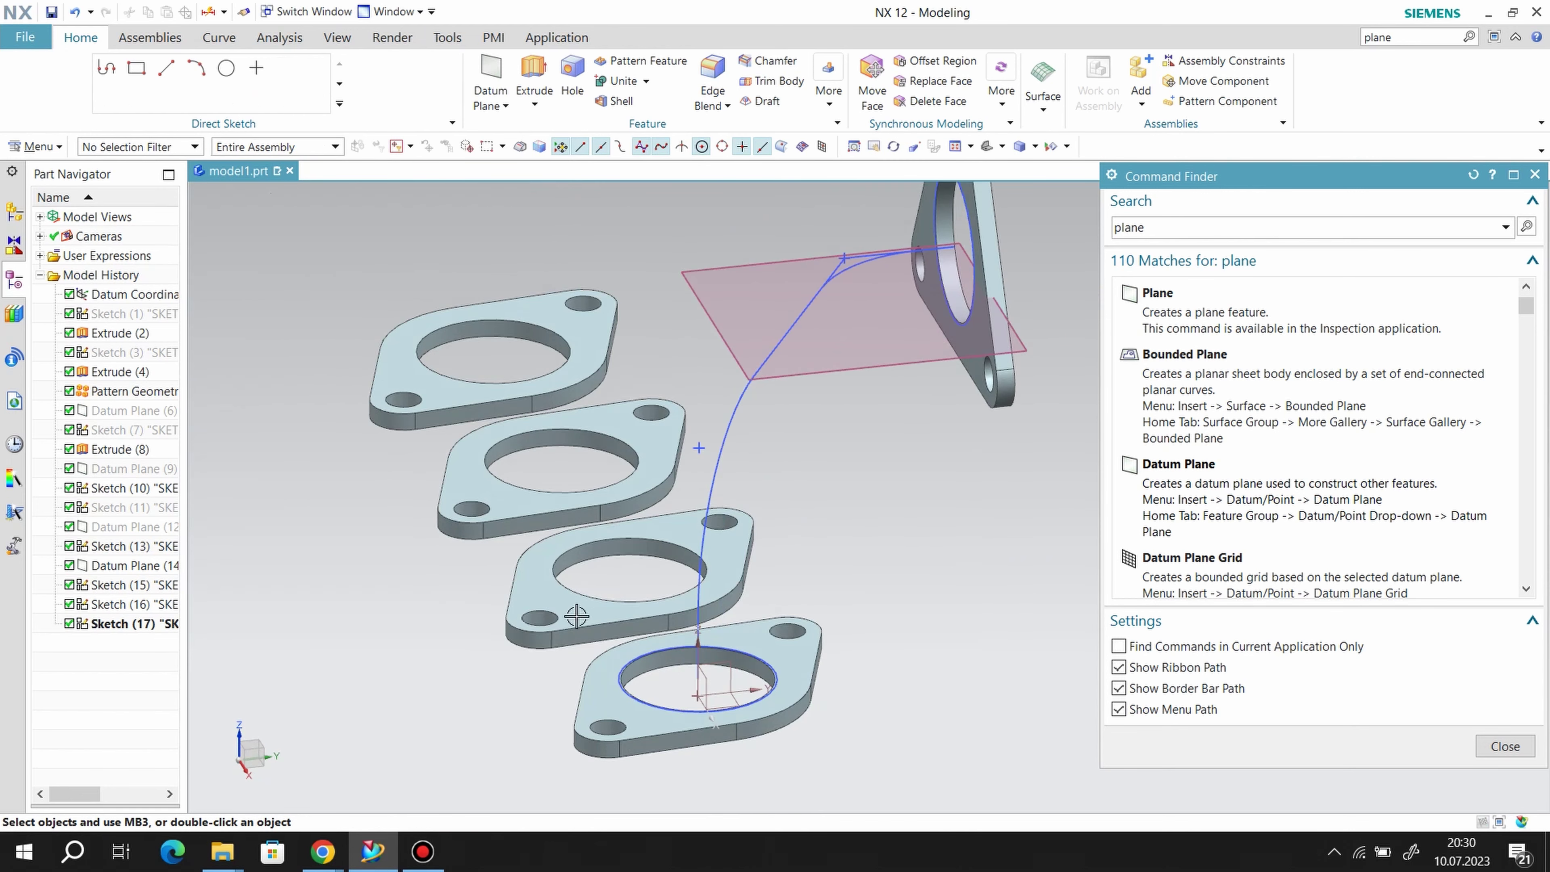
- Sweep the upright plate's hole edge along the two path guide curves into a pipe
click(742, 109)
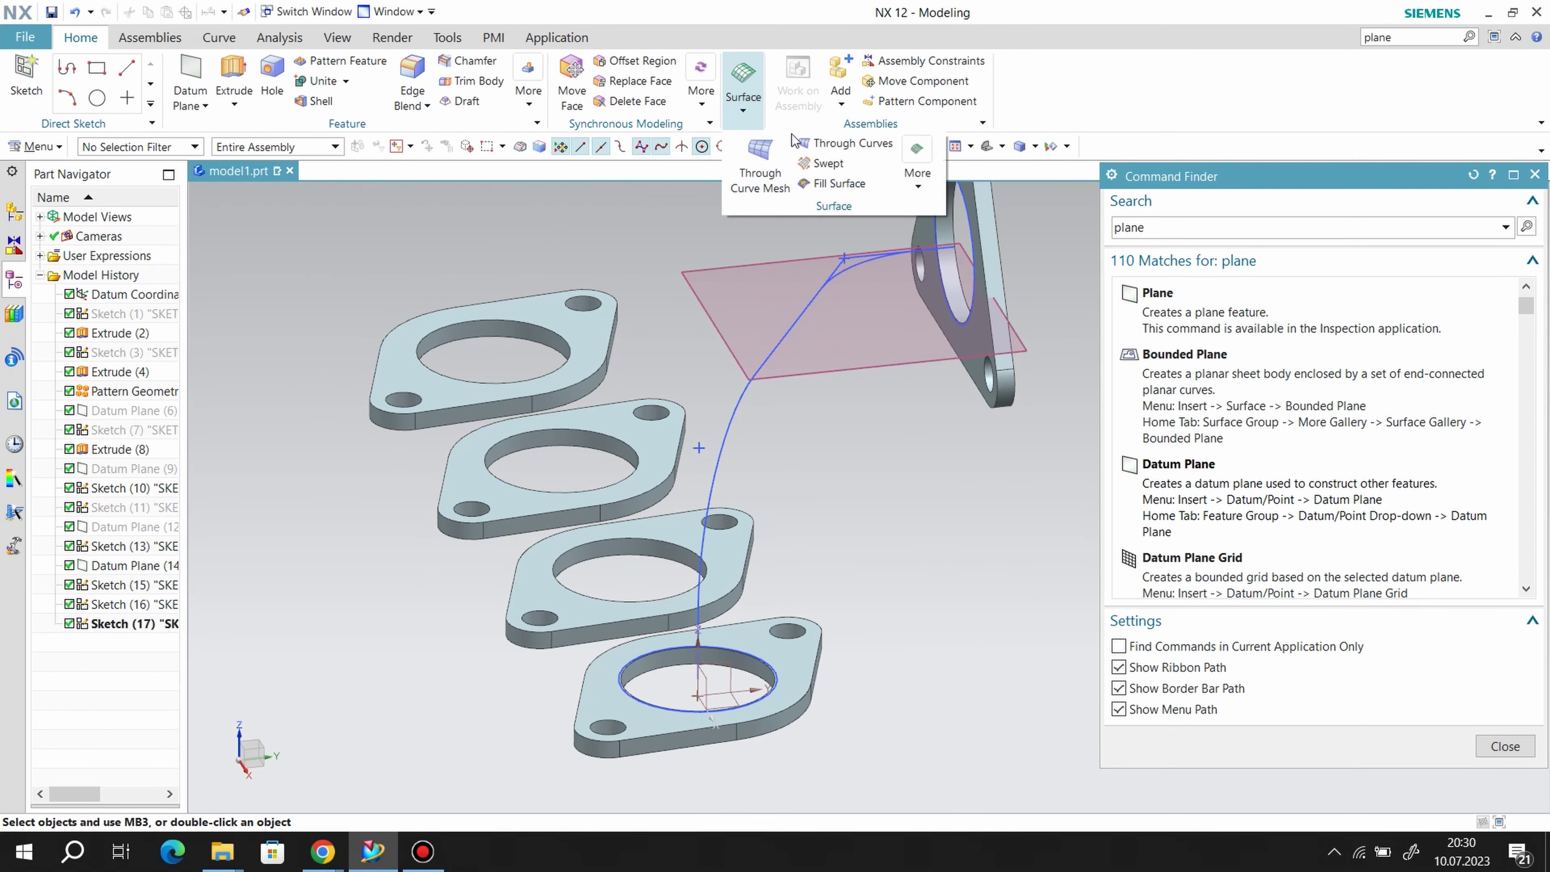
click(829, 165)
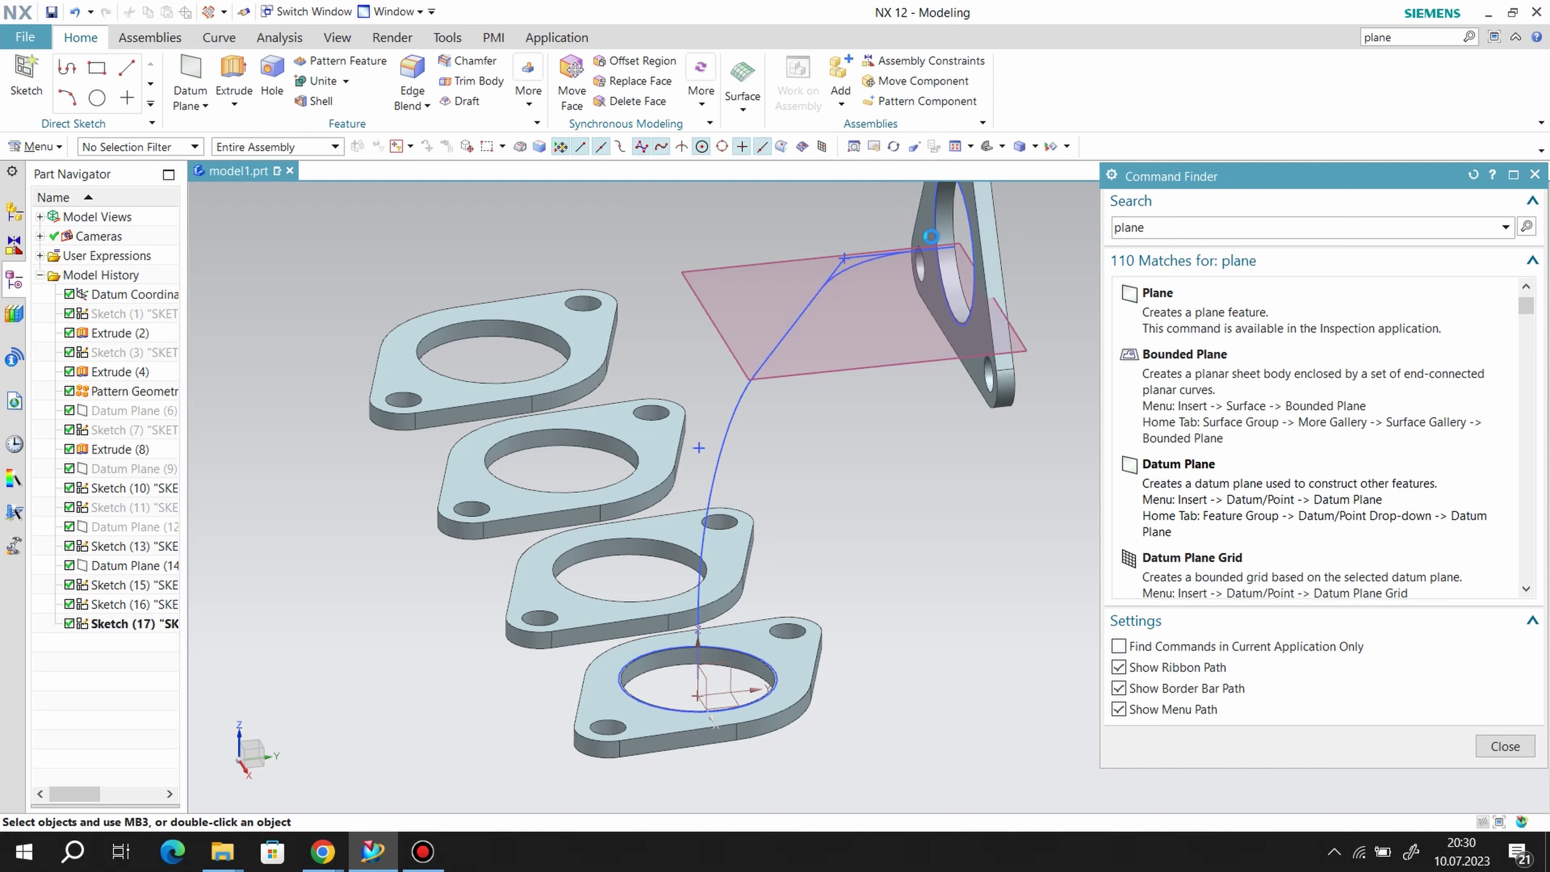
click(937, 238)
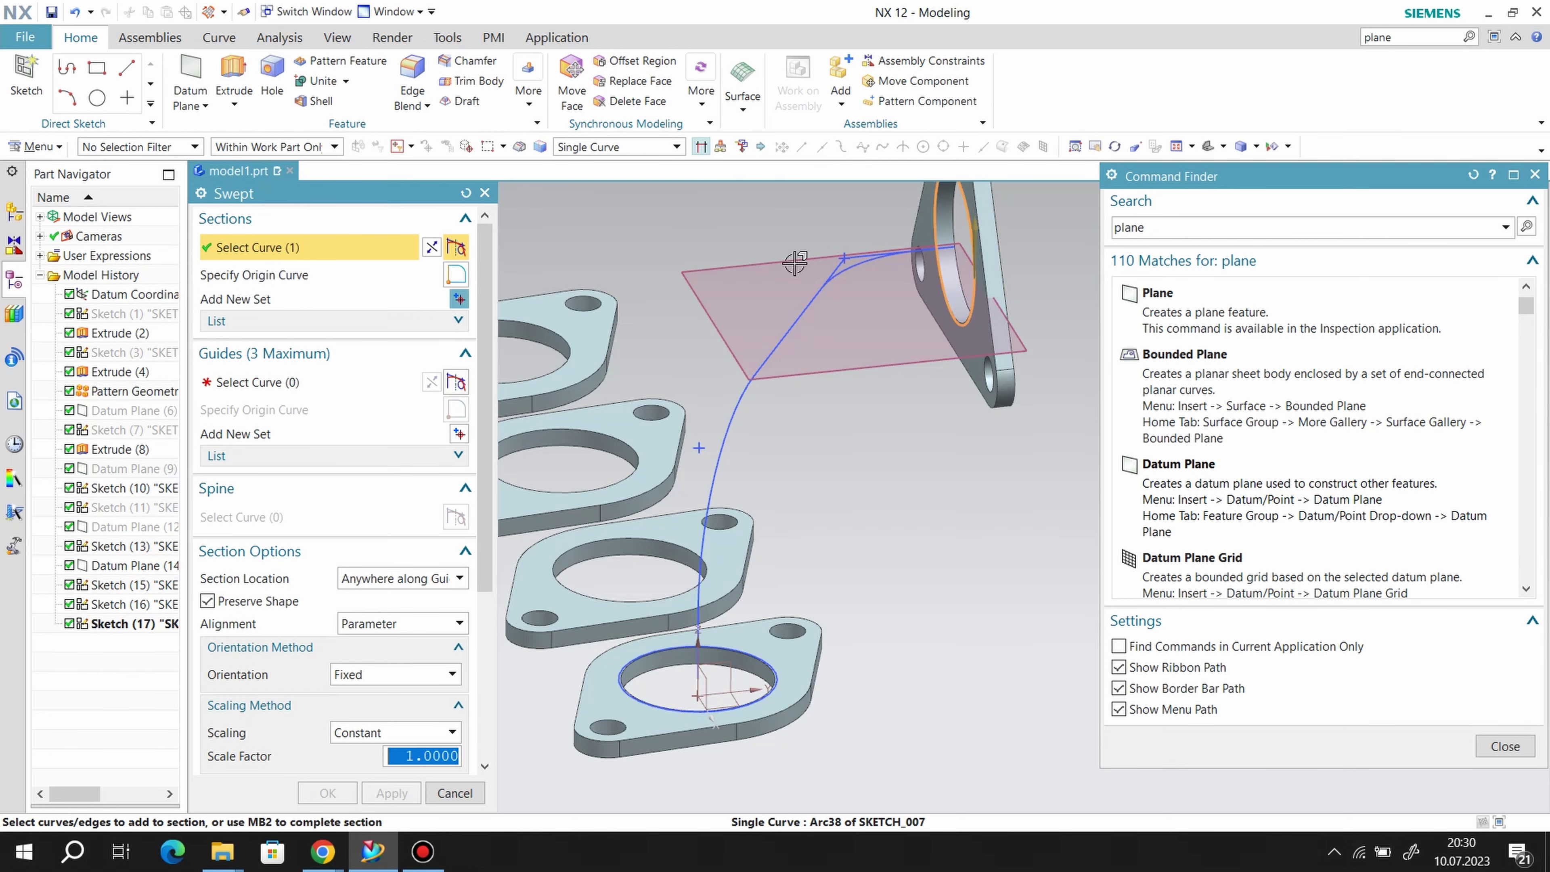
click(342, 390)
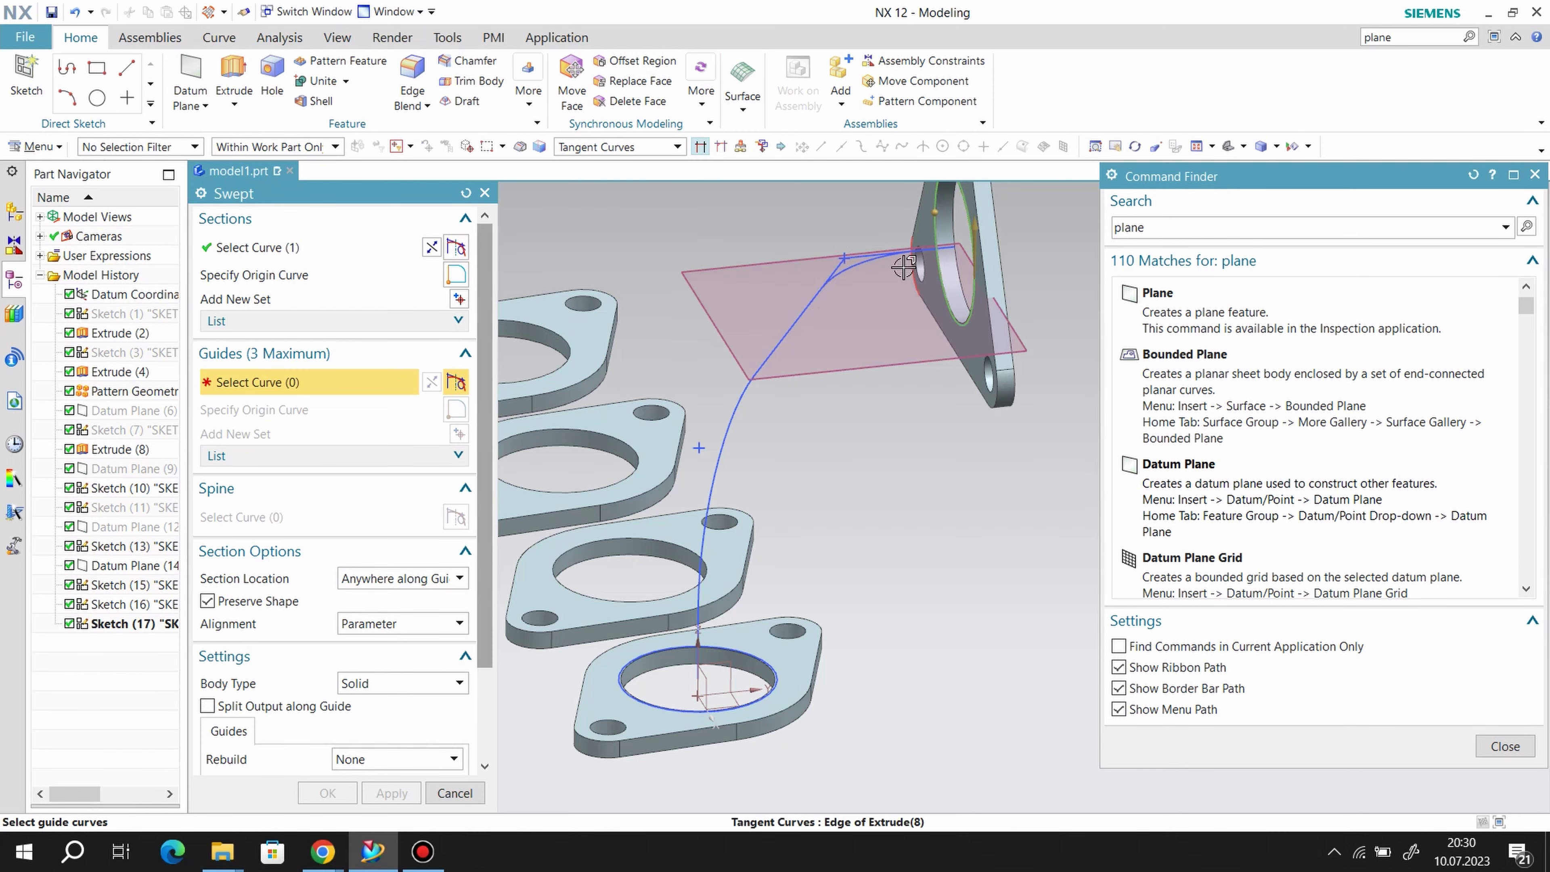
right_click(861, 250)
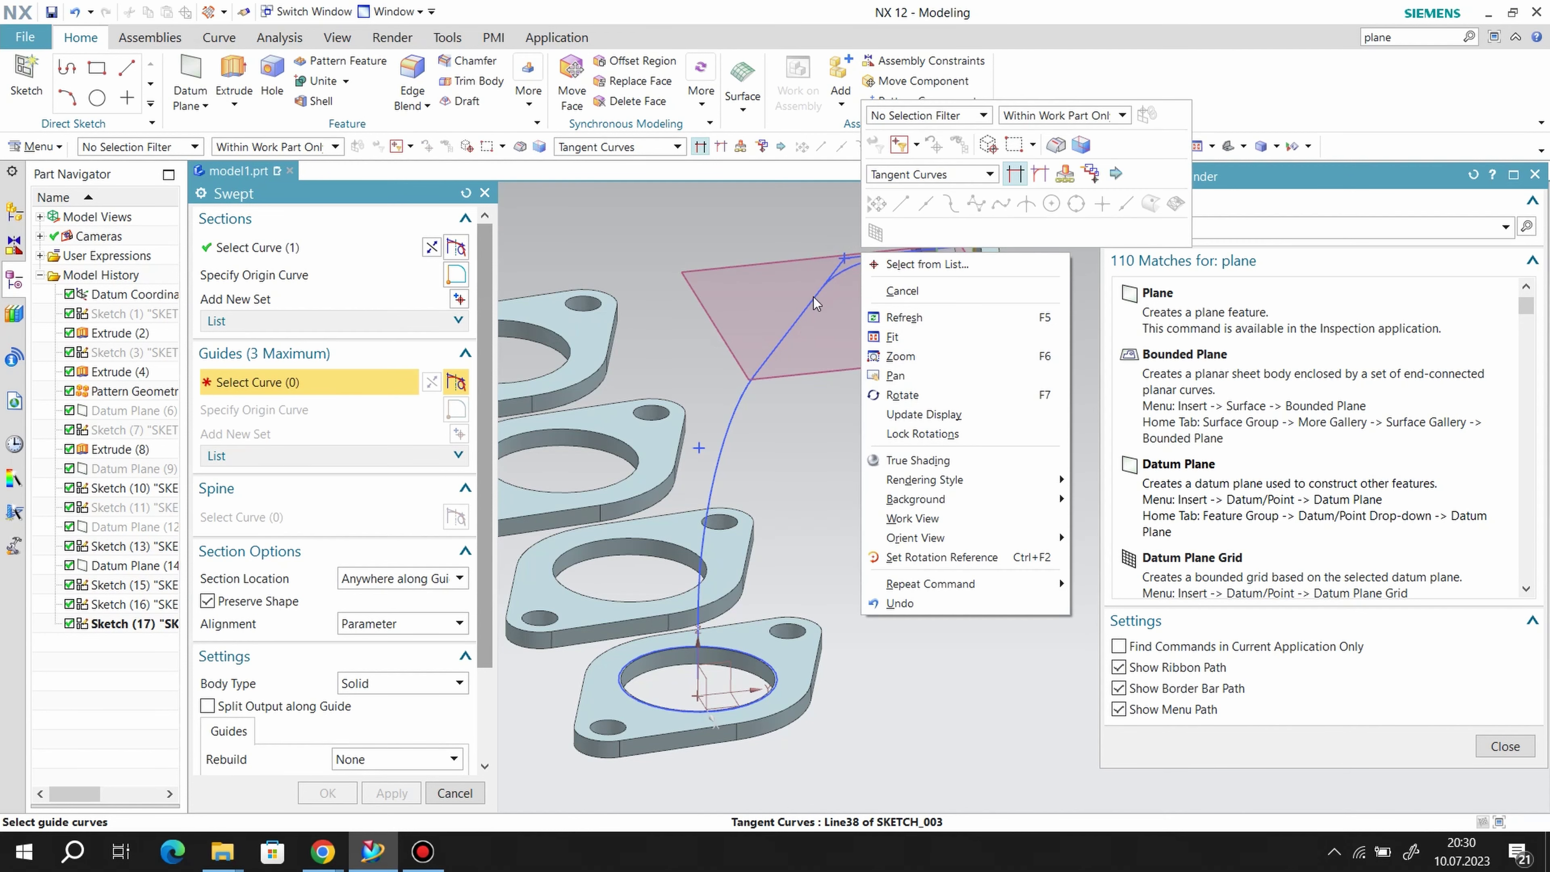
click(827, 506)
click(894, 249)
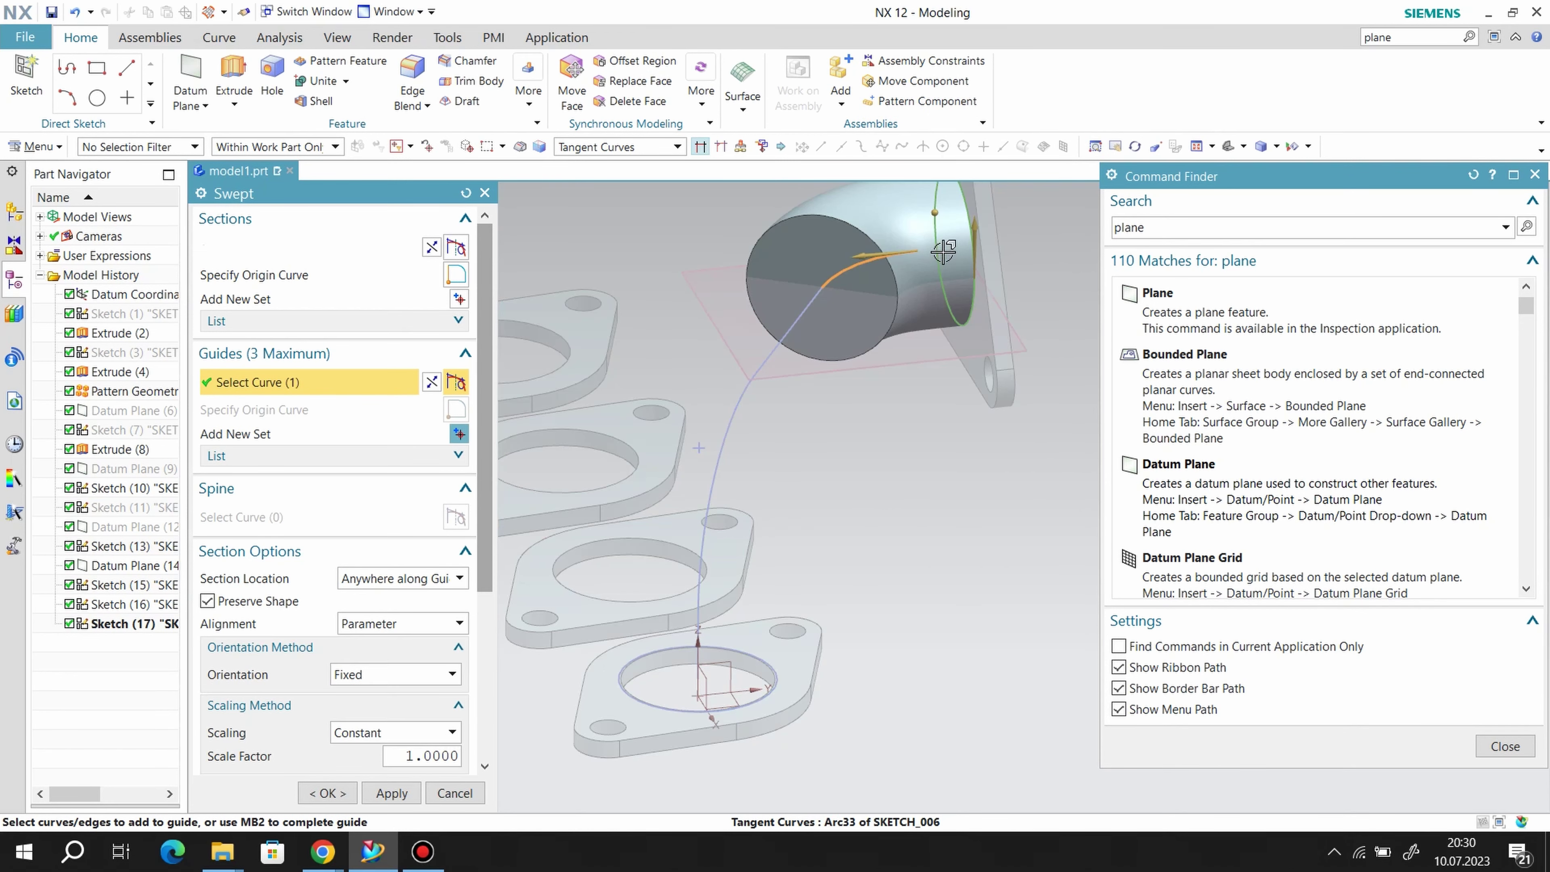
click(805, 316)
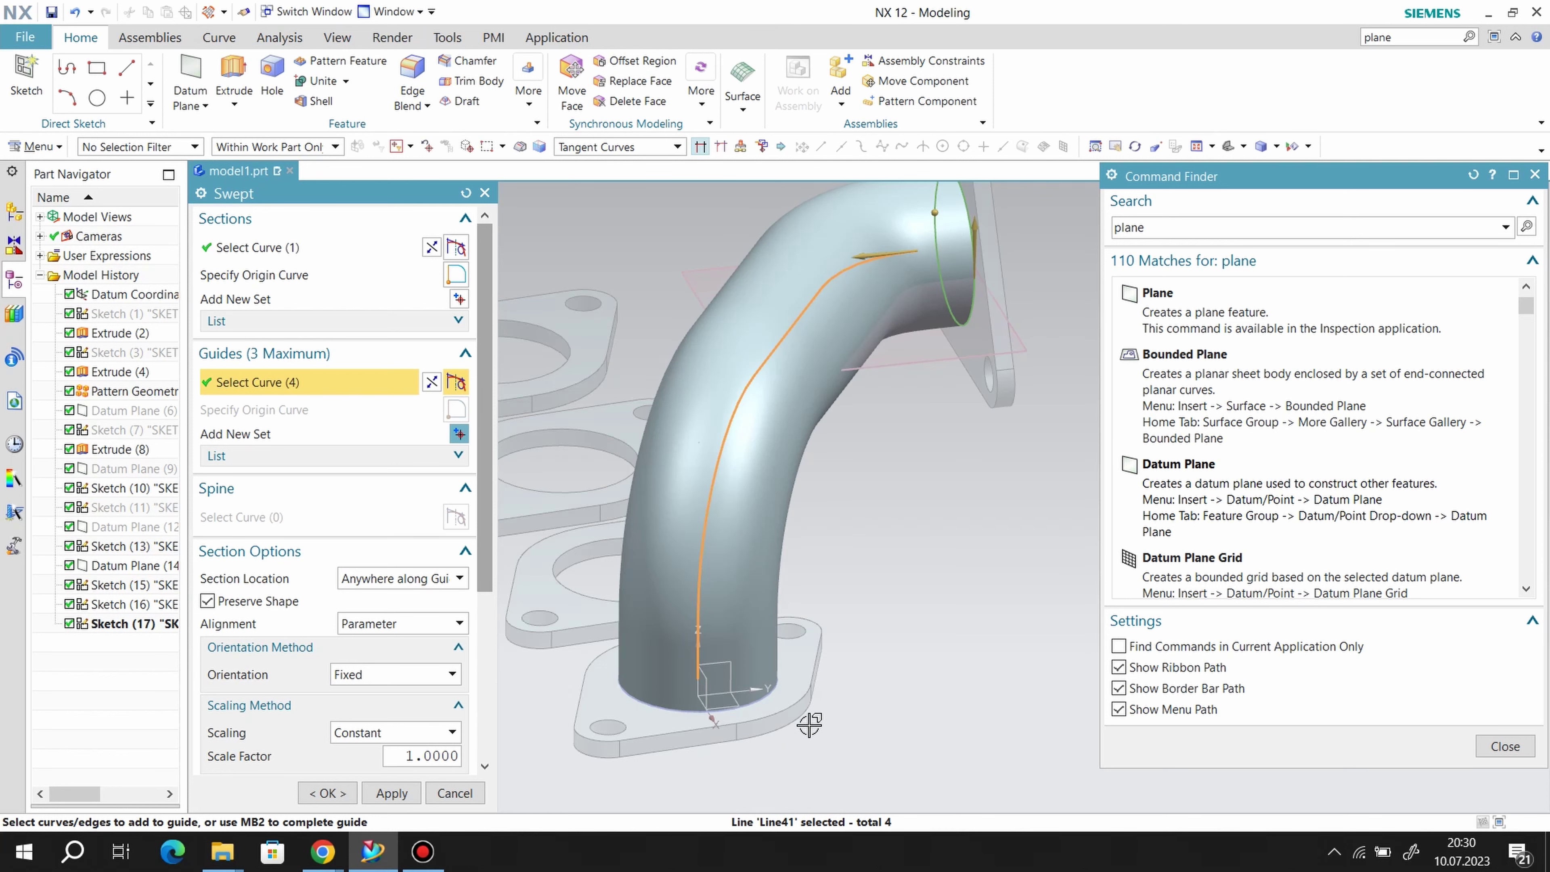
click(396, 792)
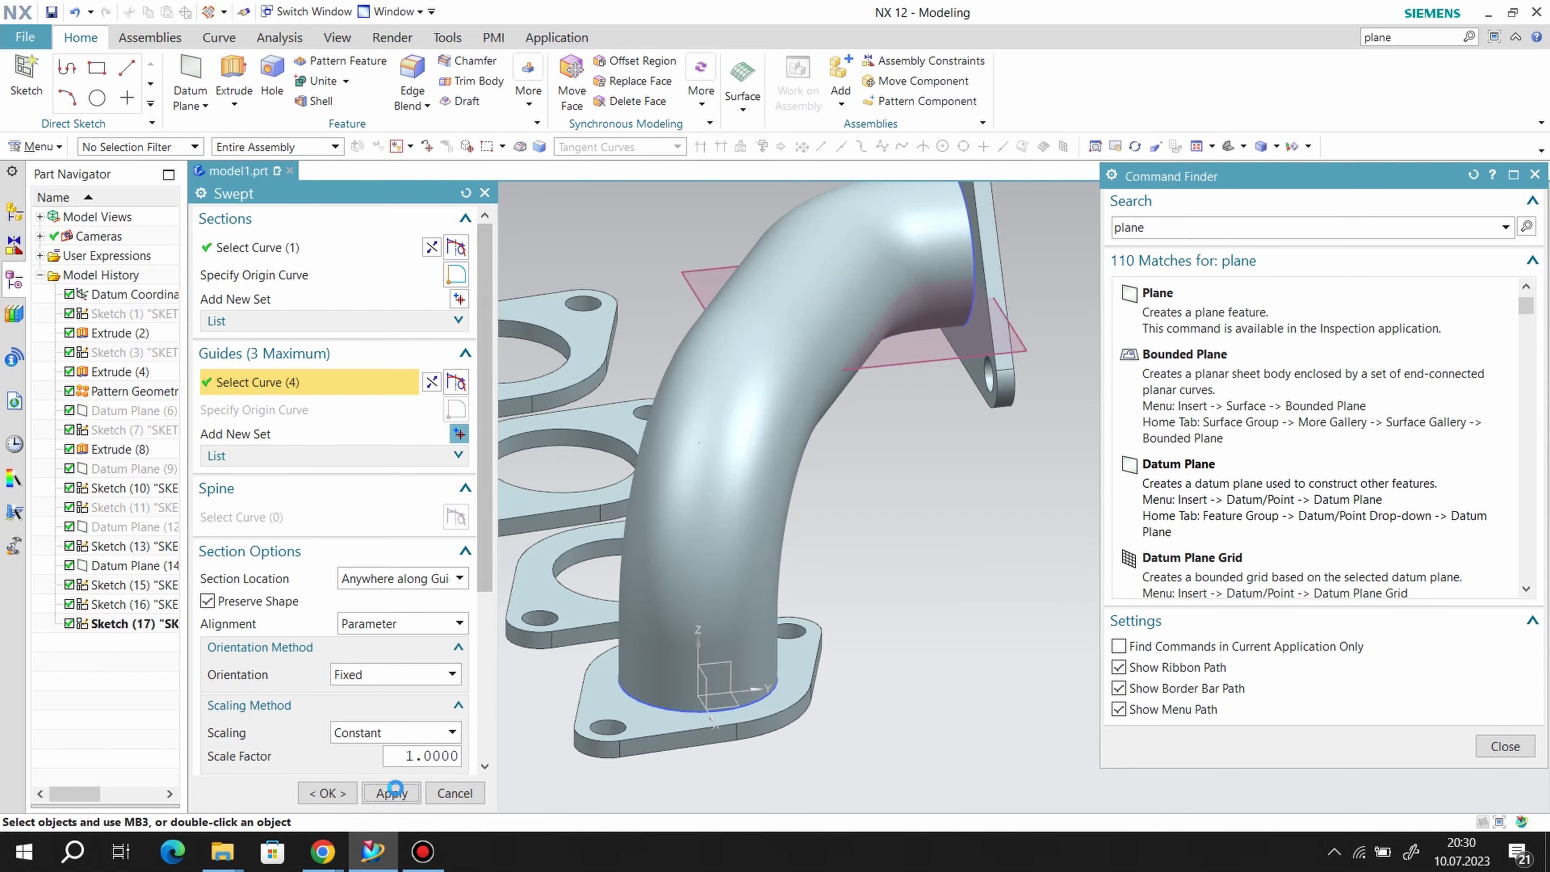
click(486, 193)
- Edit the sweep to use the bottom circle as section, reversing its direction to remove the twist
double_click(130, 643)
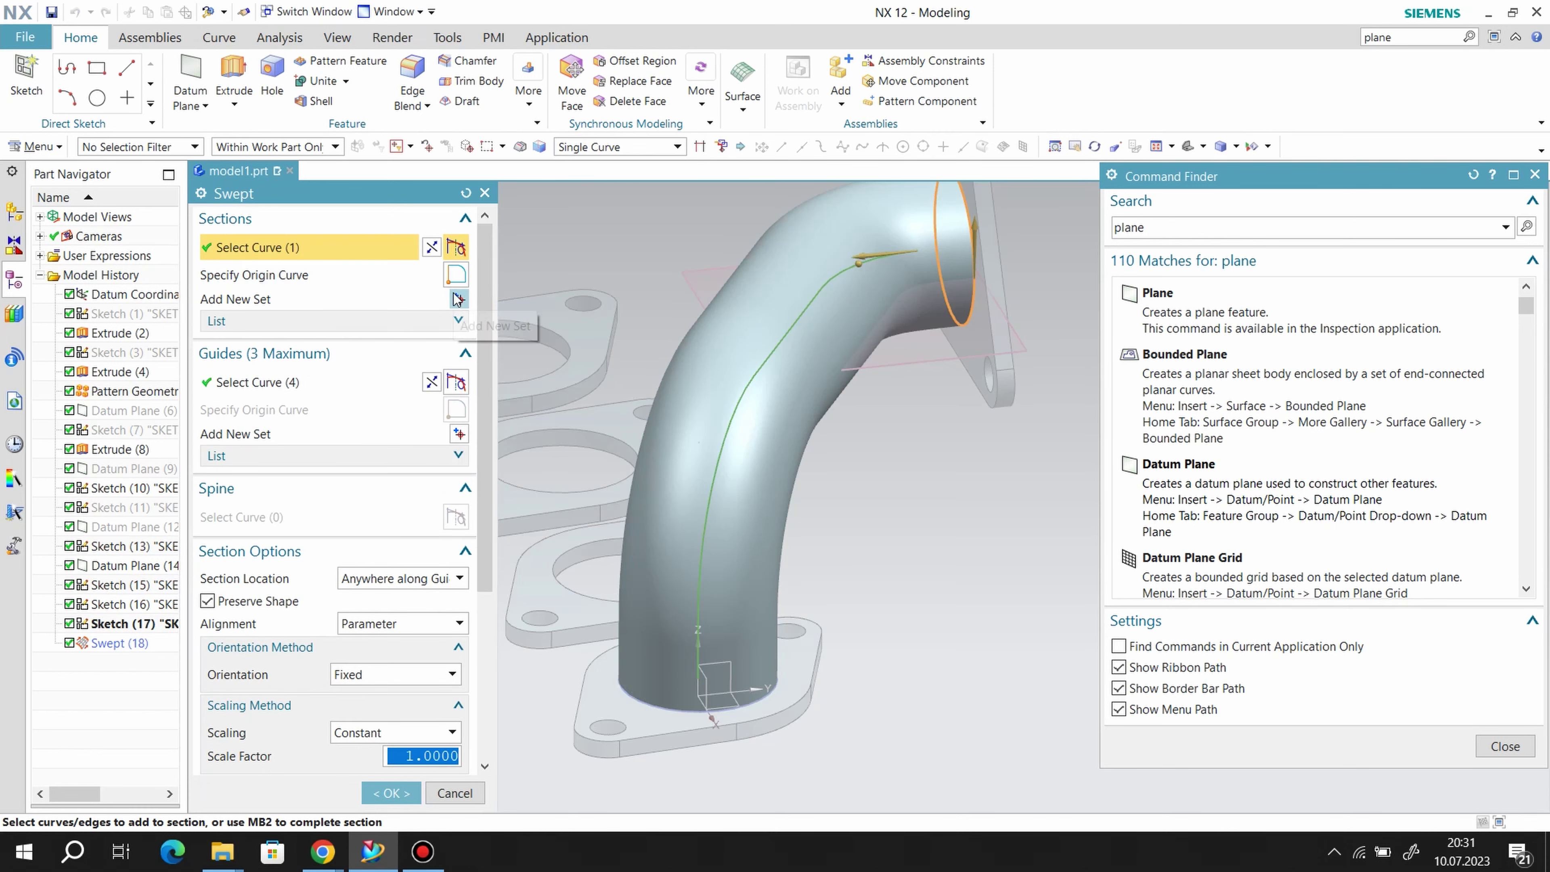
click(458, 299)
click(755, 705)
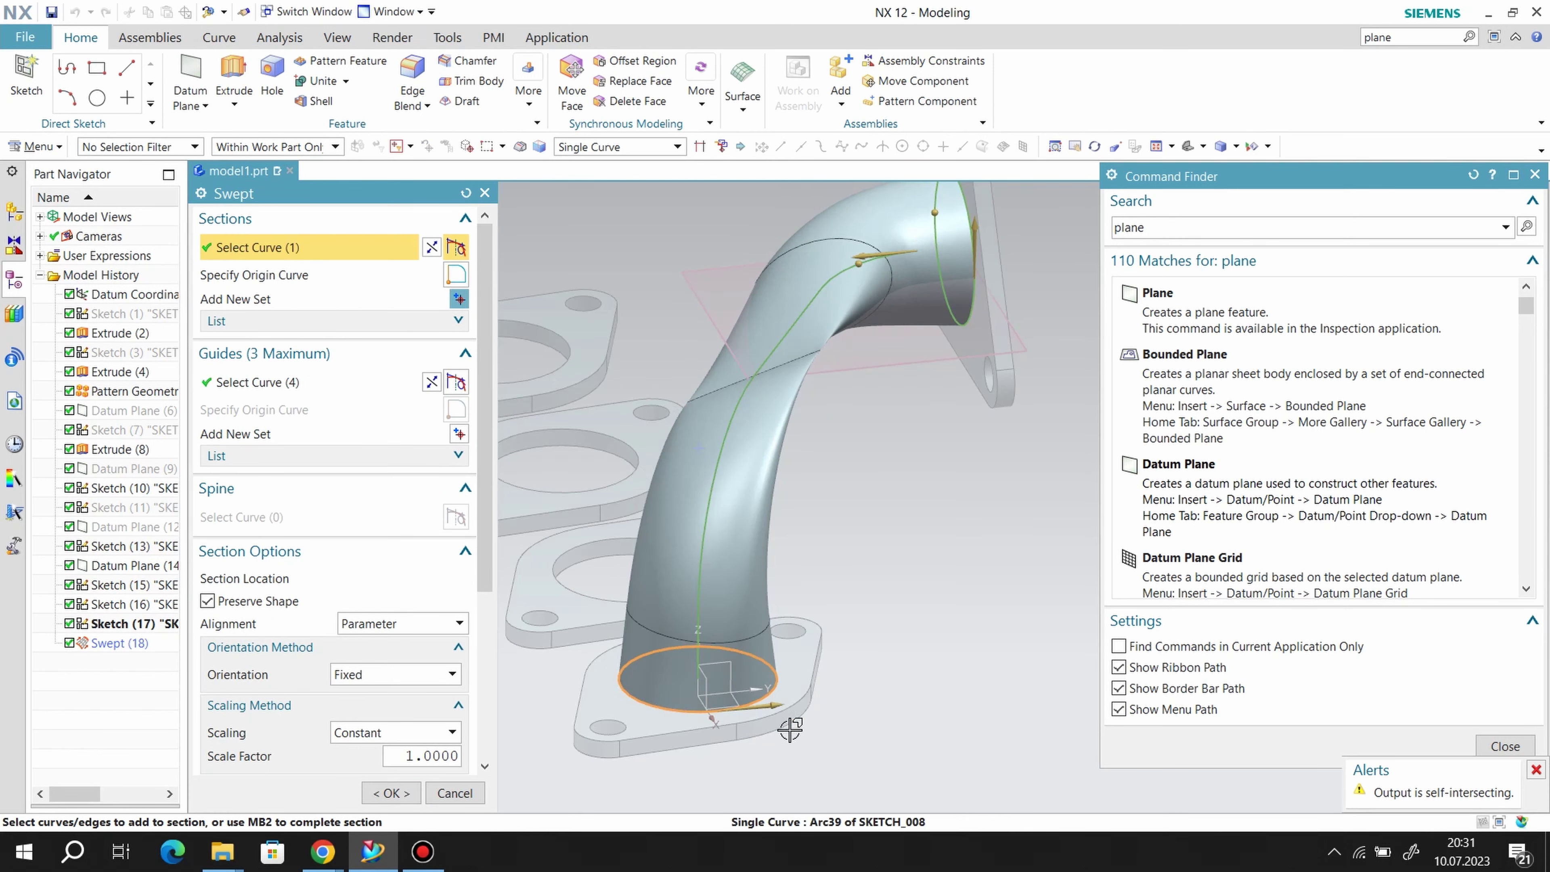
double_click(764, 710)
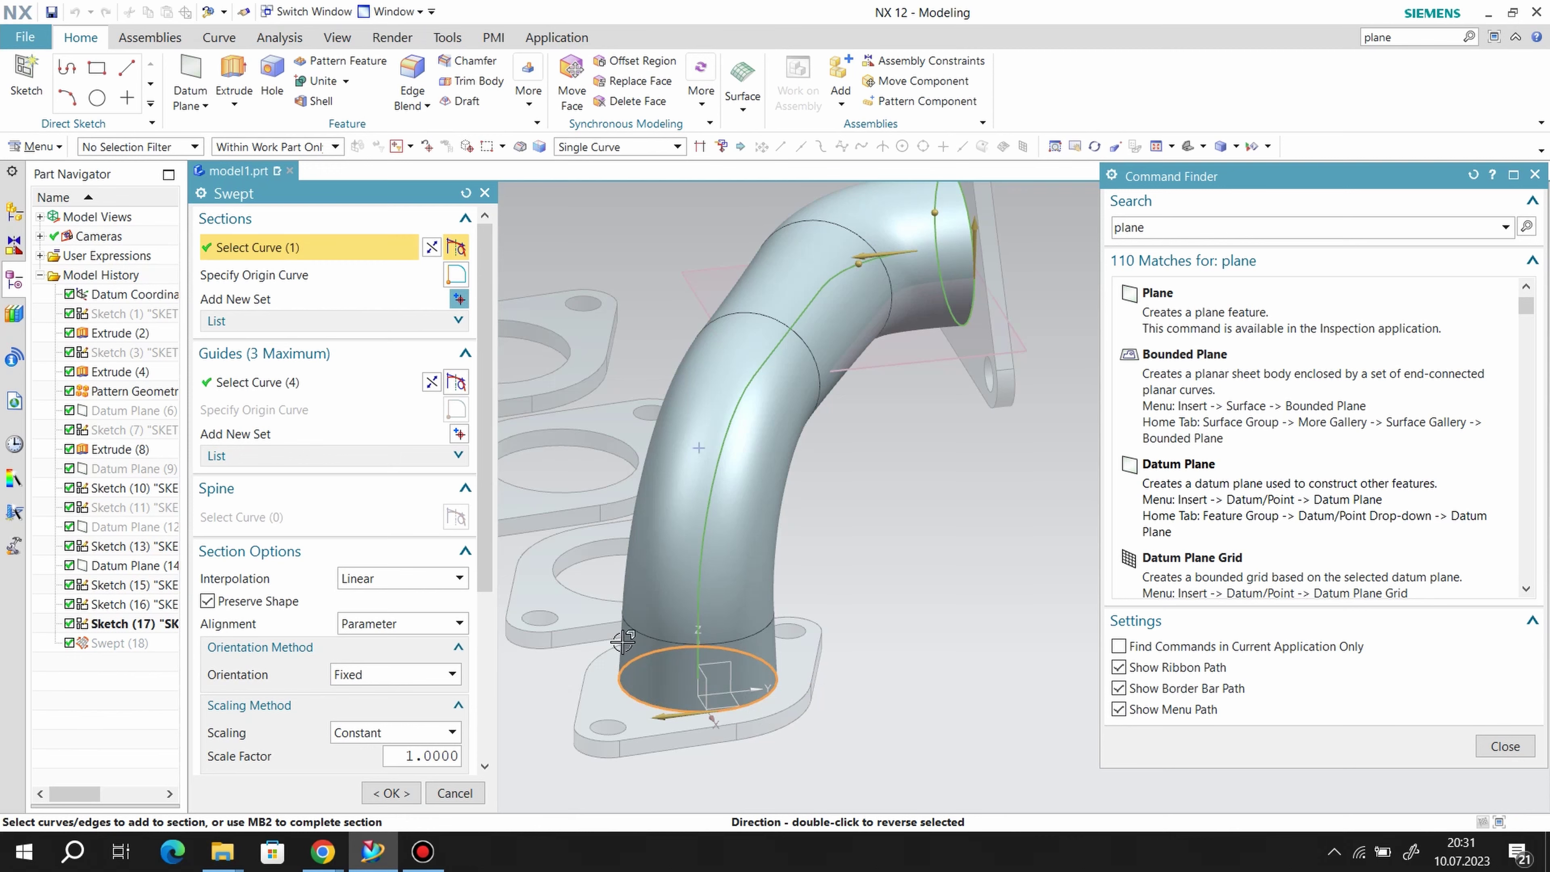
click(390, 793)
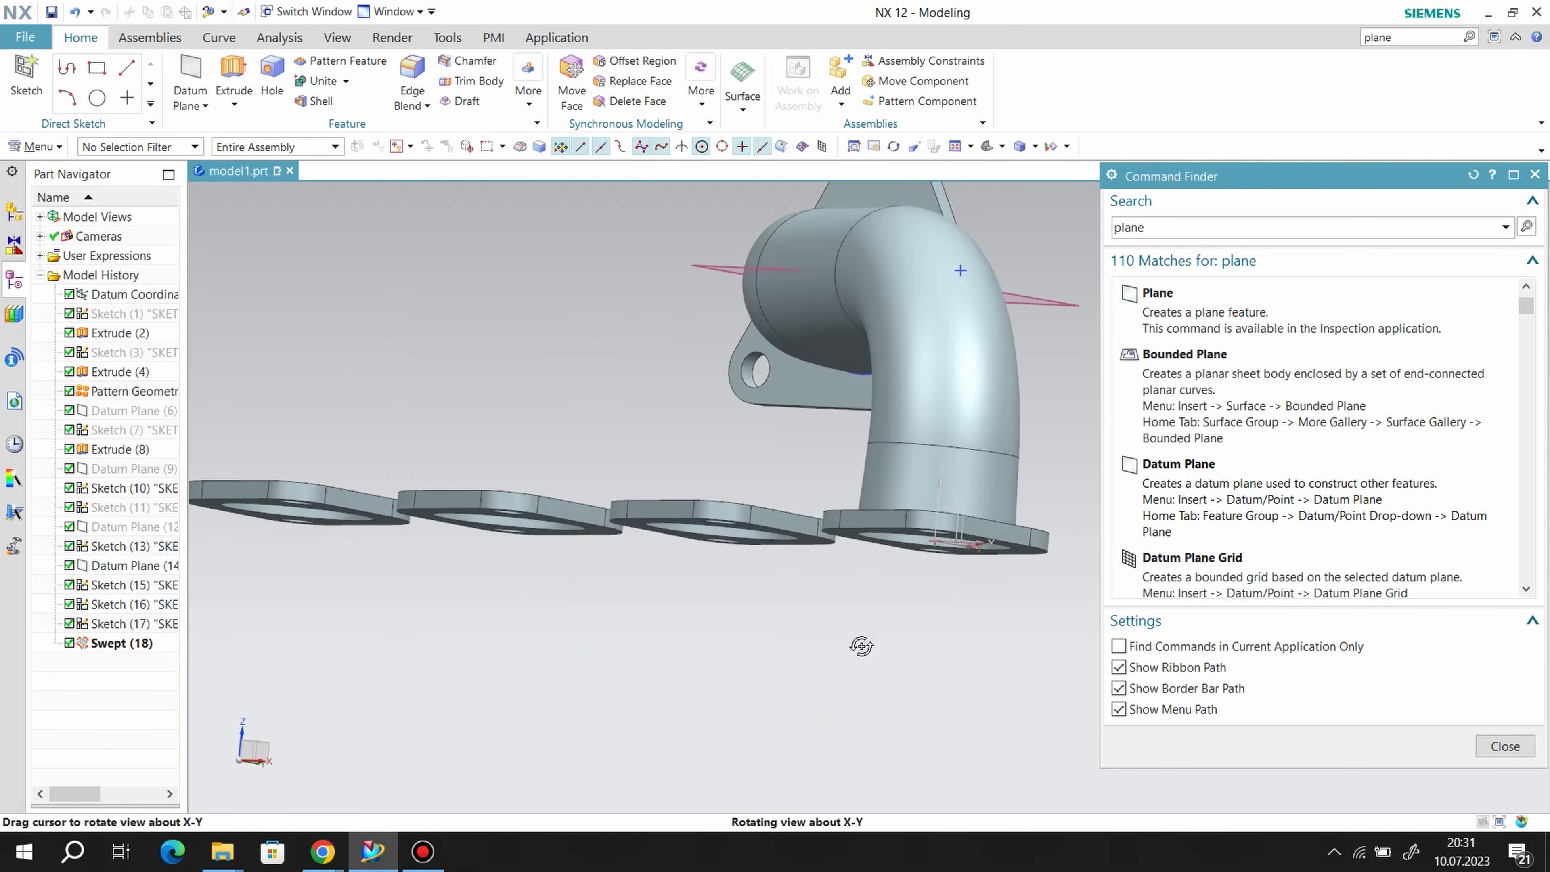
- Hide the datum plane and the swept pipe
middle_drag(858, 644, 893, 713)
scroll(611, 602, down, 5)
mouse_move(610, 601)
middle_down()
mouse_move(790, 527)
mouse_move(669, 669)
mouse_move(658, 609)
mouse_move(595, 564)
mouse_move(761, 592)
mouse_move(781, 647)
middle_up()
right_click(835, 335)
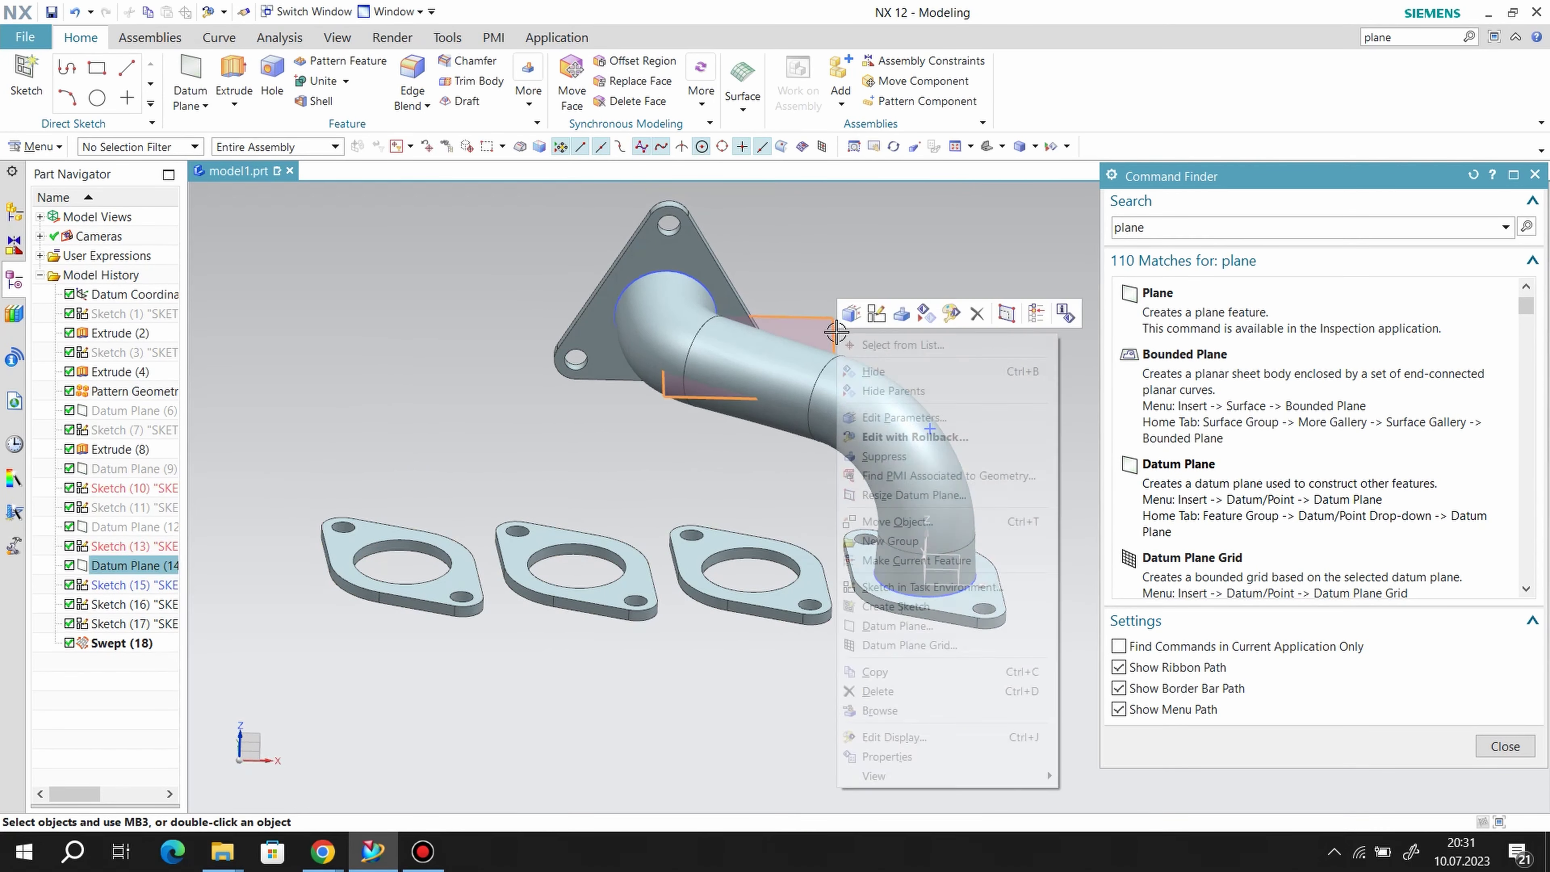
click(875, 372)
right_click(112, 647)
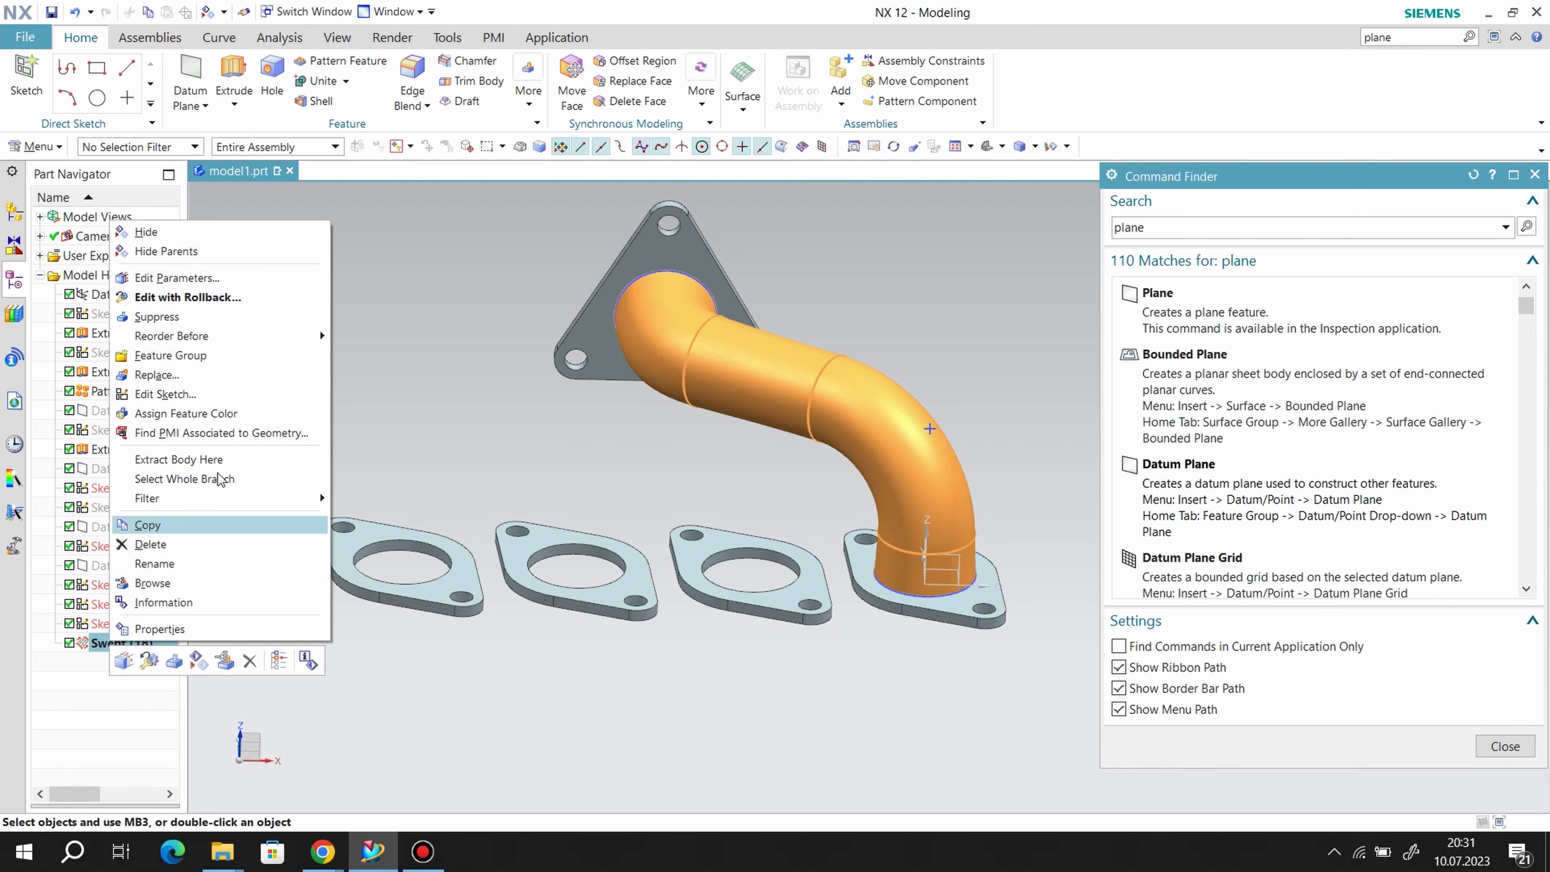
click(158, 231)
- Hide the lower path sketch, the flange's sketch and the remaining path curve, ending in an isometric view
middle_drag(619, 415, 630, 444)
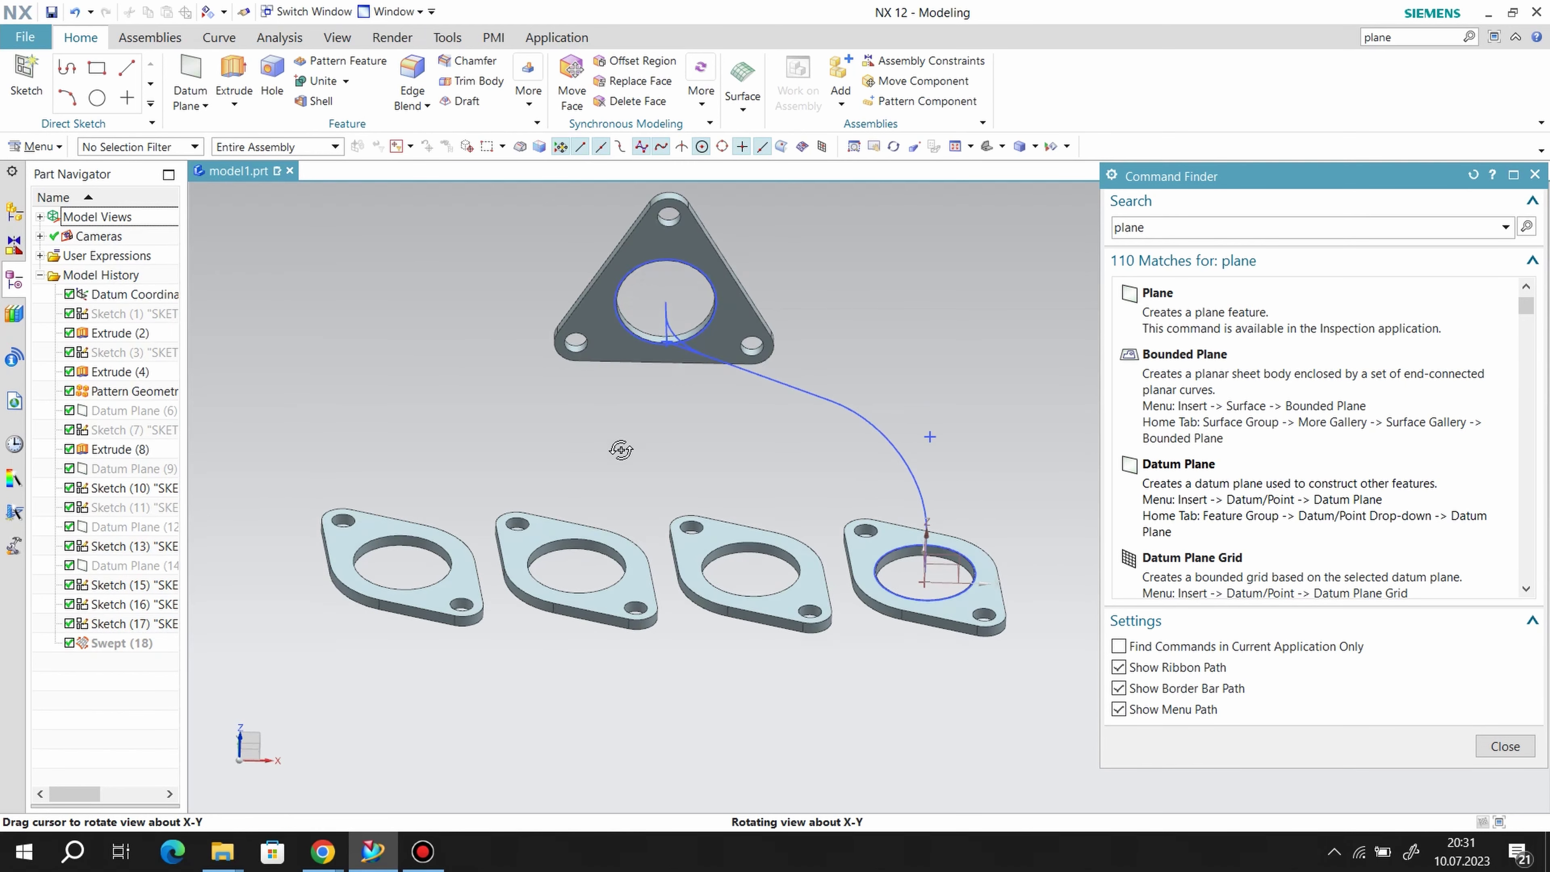
right_click(861, 414)
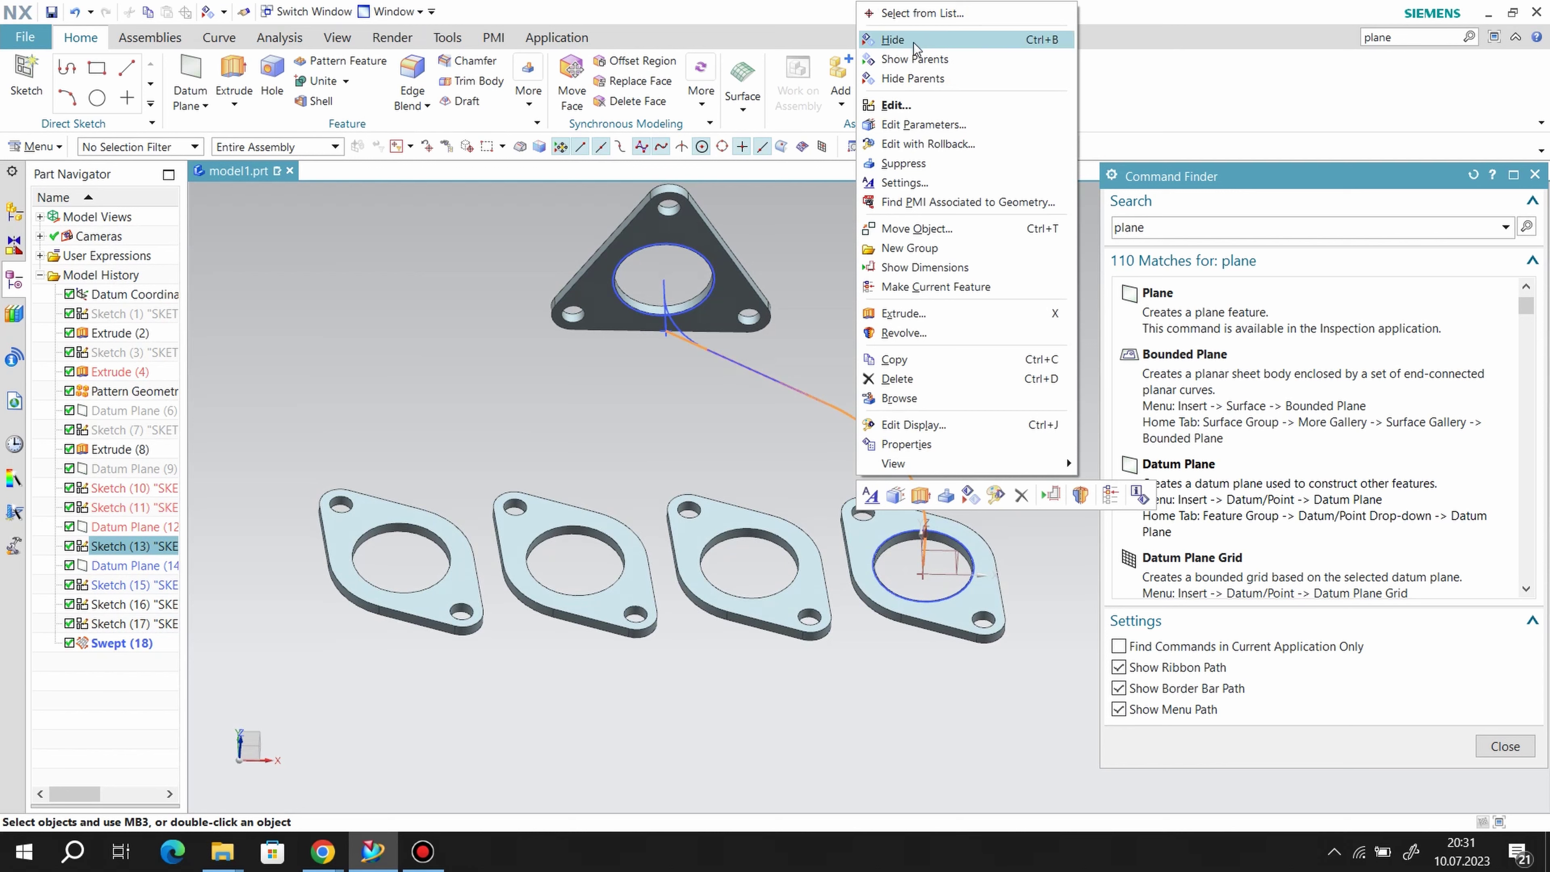
click(891, 43)
right_click(891, 536)
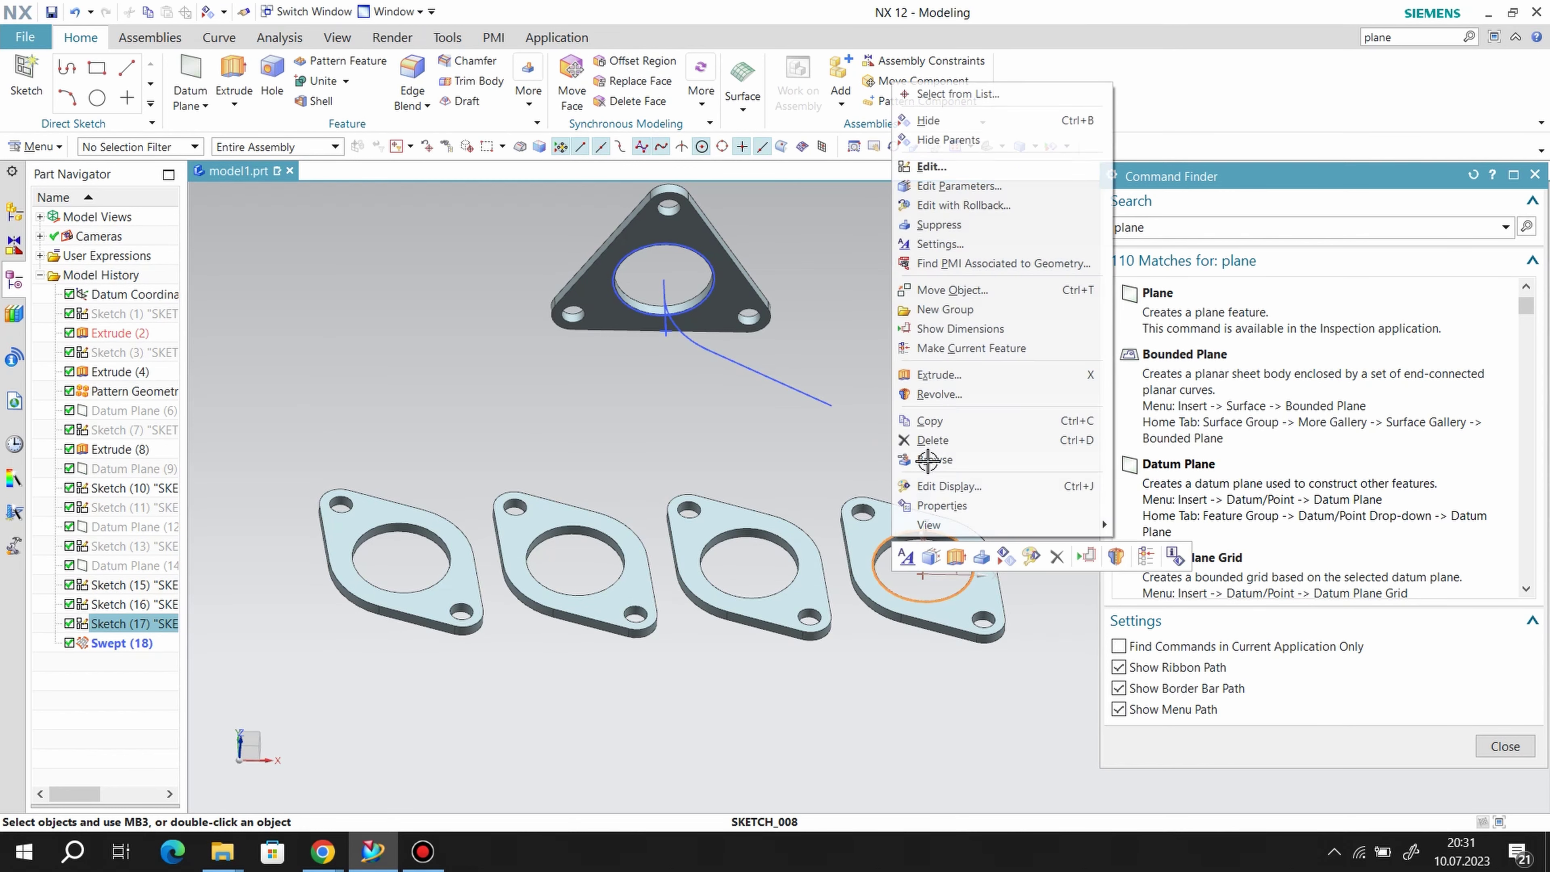
click(916, 117)
right_click(795, 383)
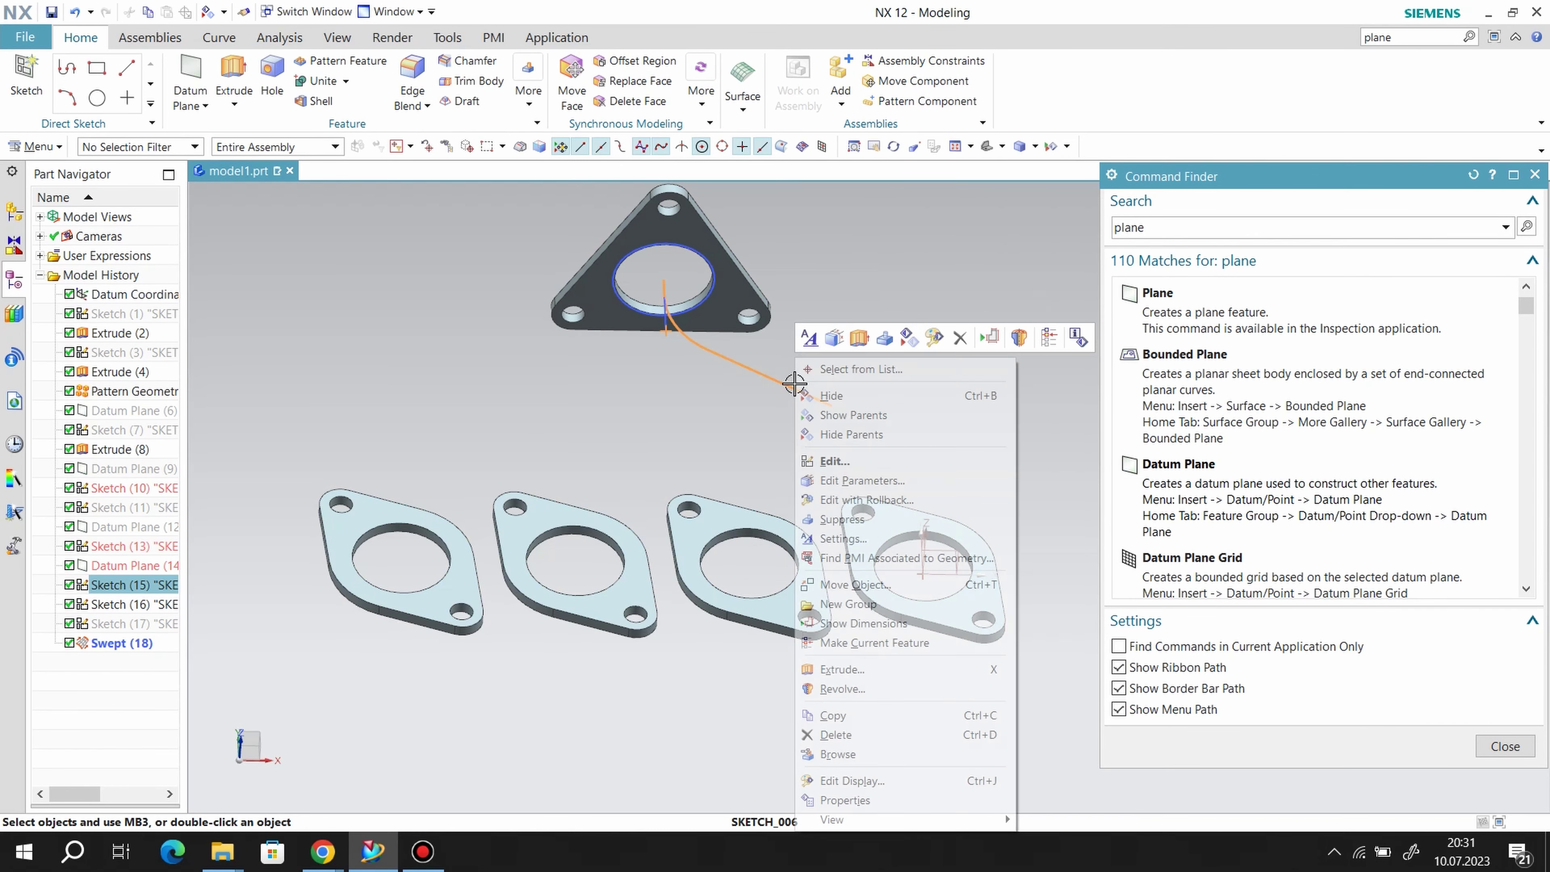
click(831, 396)
middle_drag(873, 435, 843, 377)
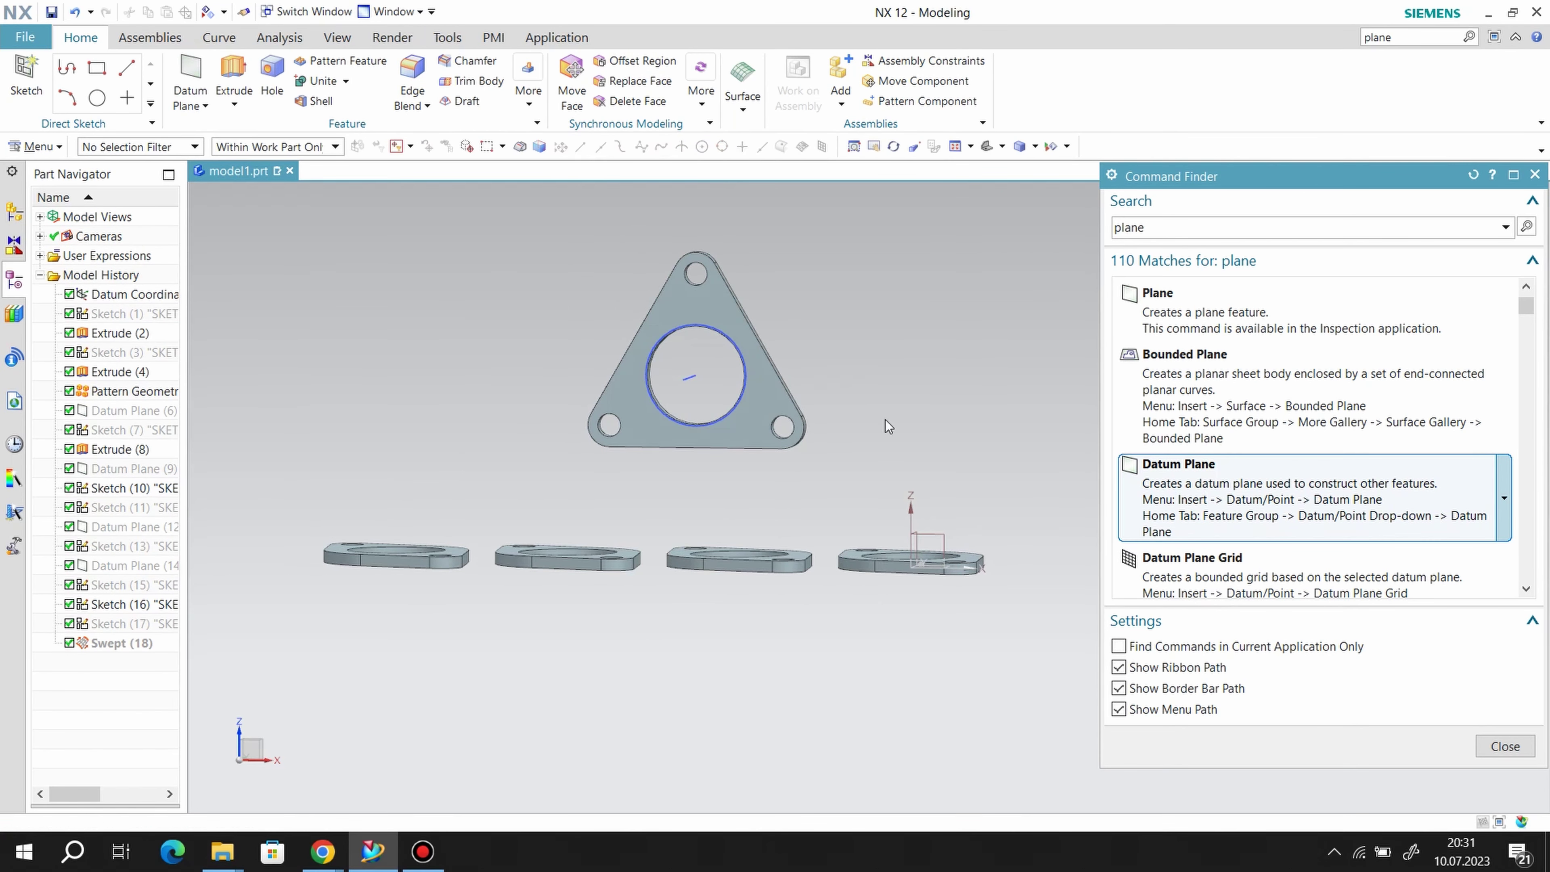
middle_drag(886, 443, 671, 555)
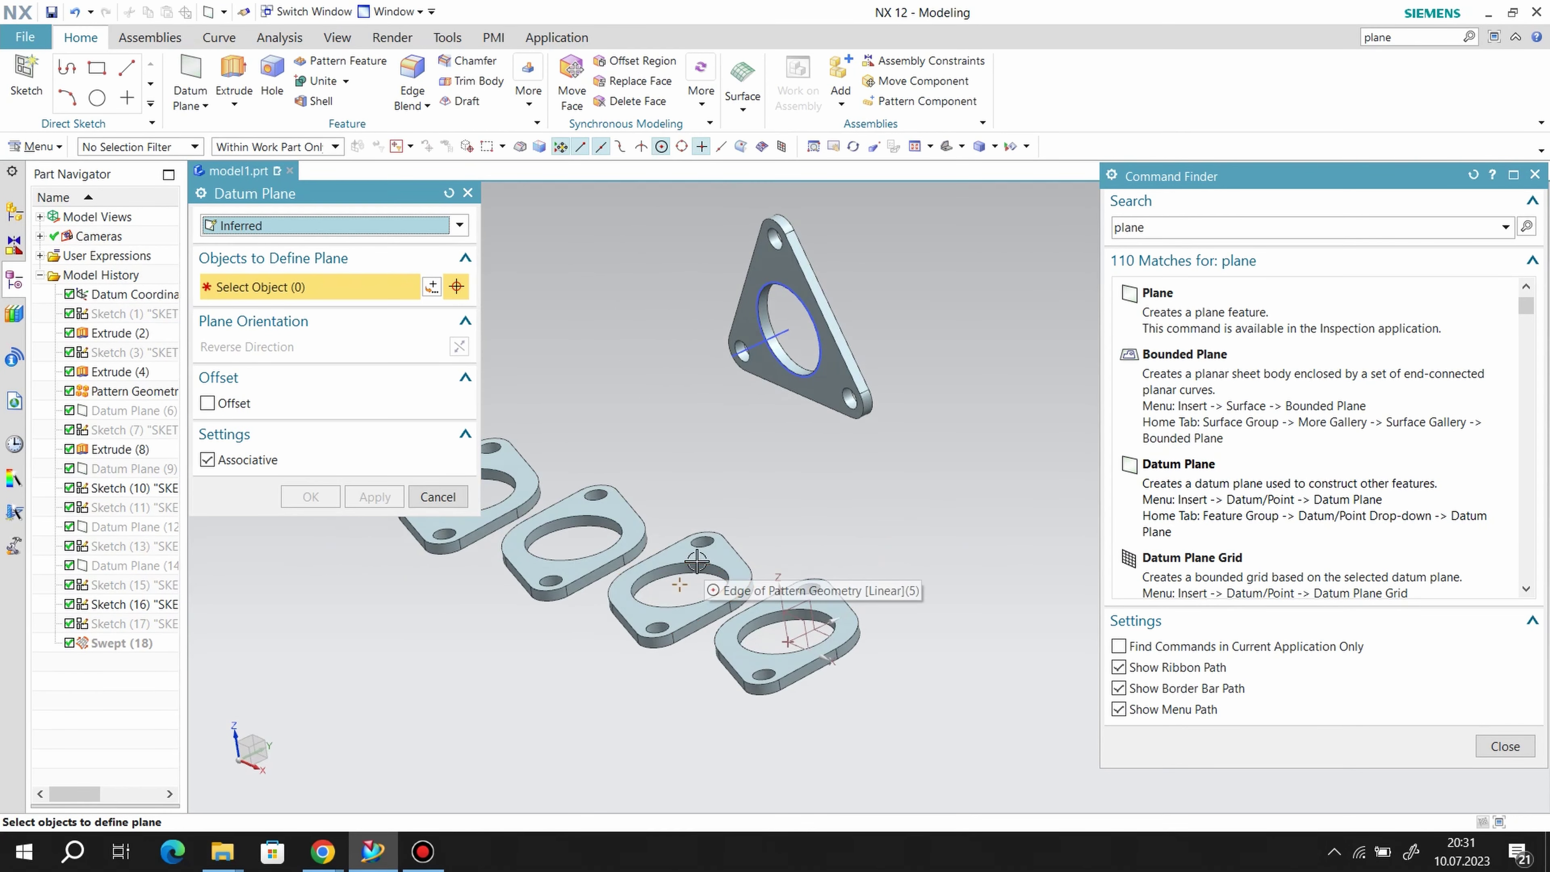
- Create a datum plane through the third flange's hole and the YZ plane, and sketch on it
click(681, 581)
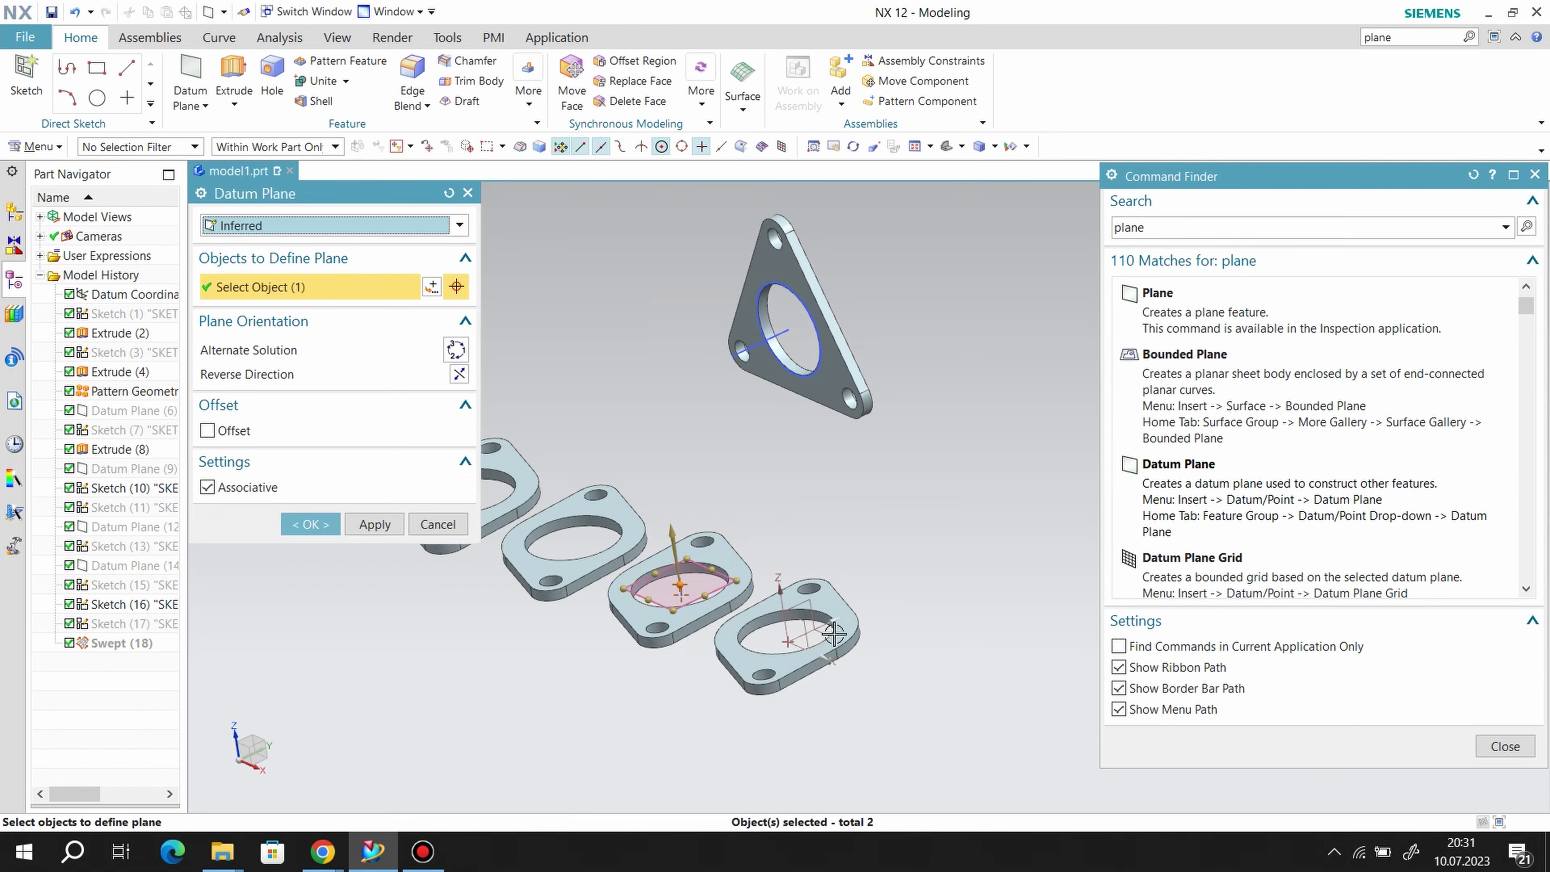
click(806, 601)
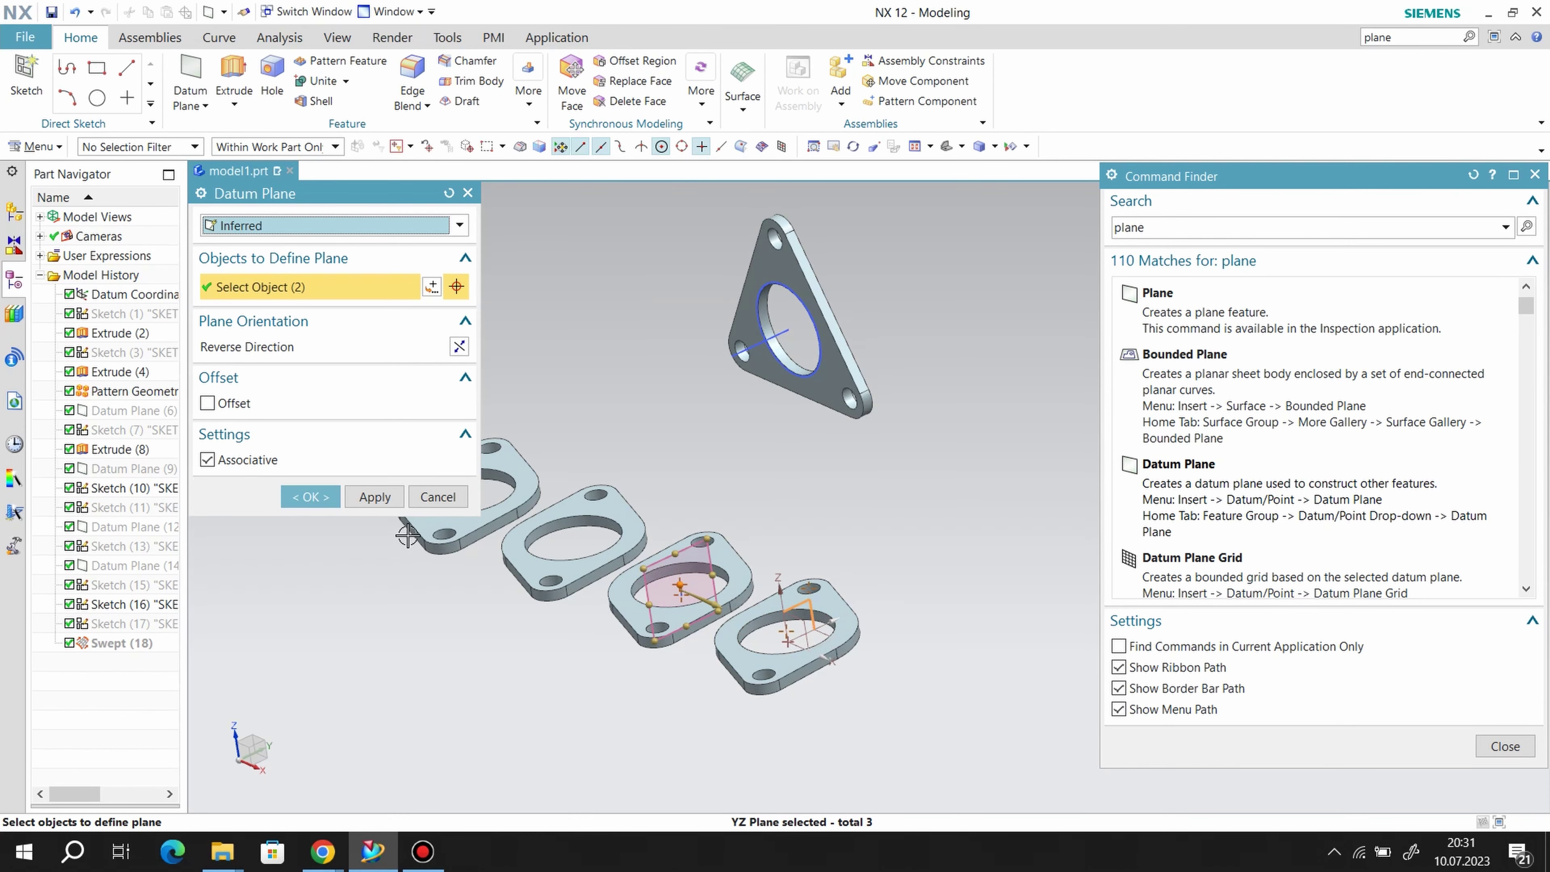
click(313, 496)
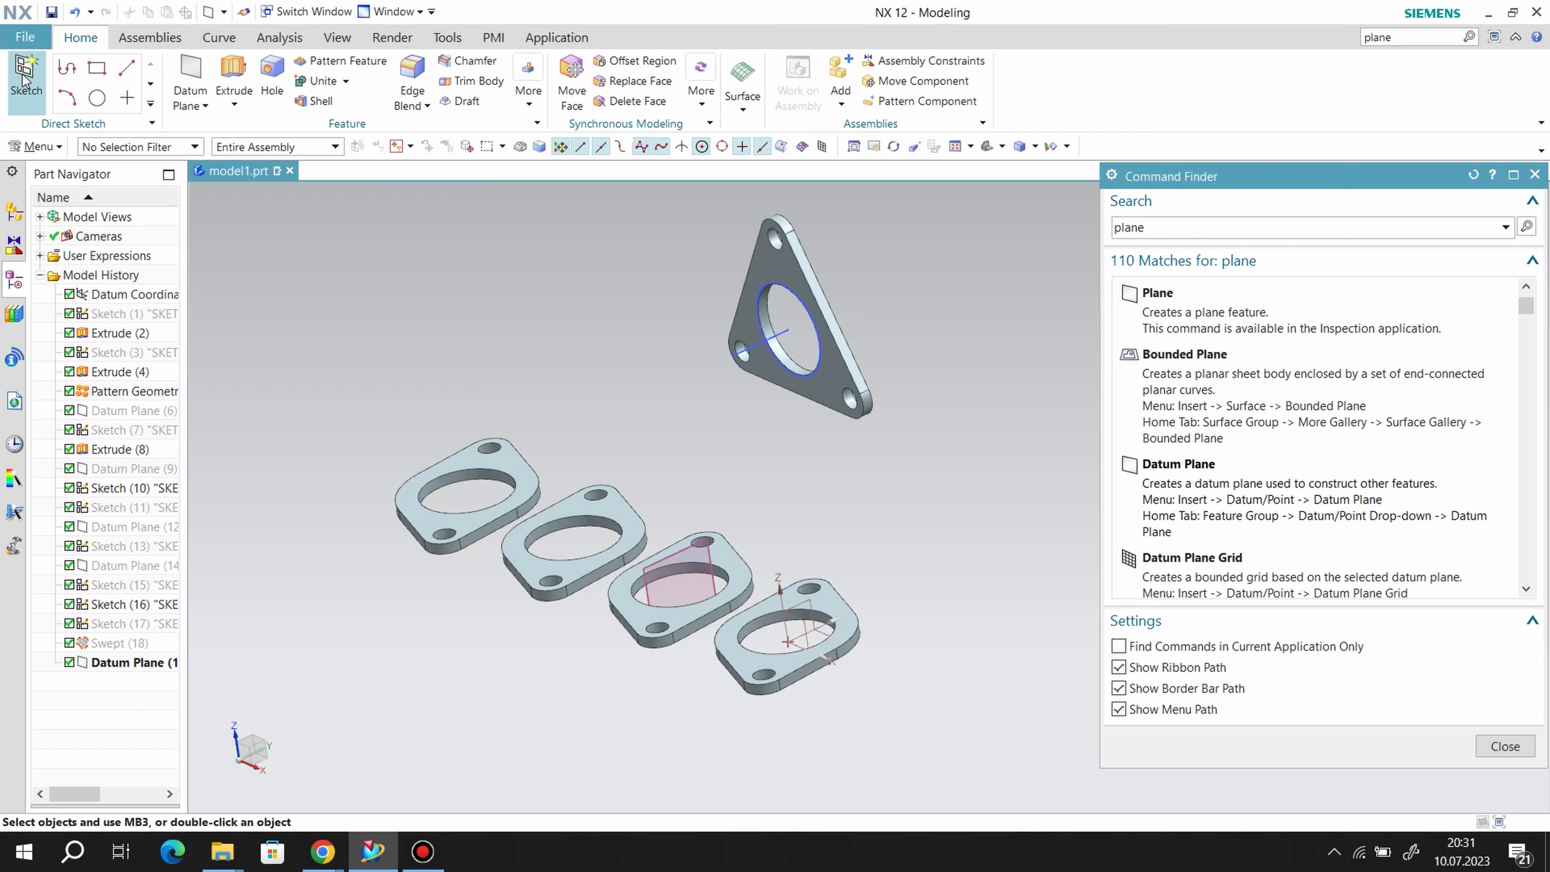
click(647, 593)
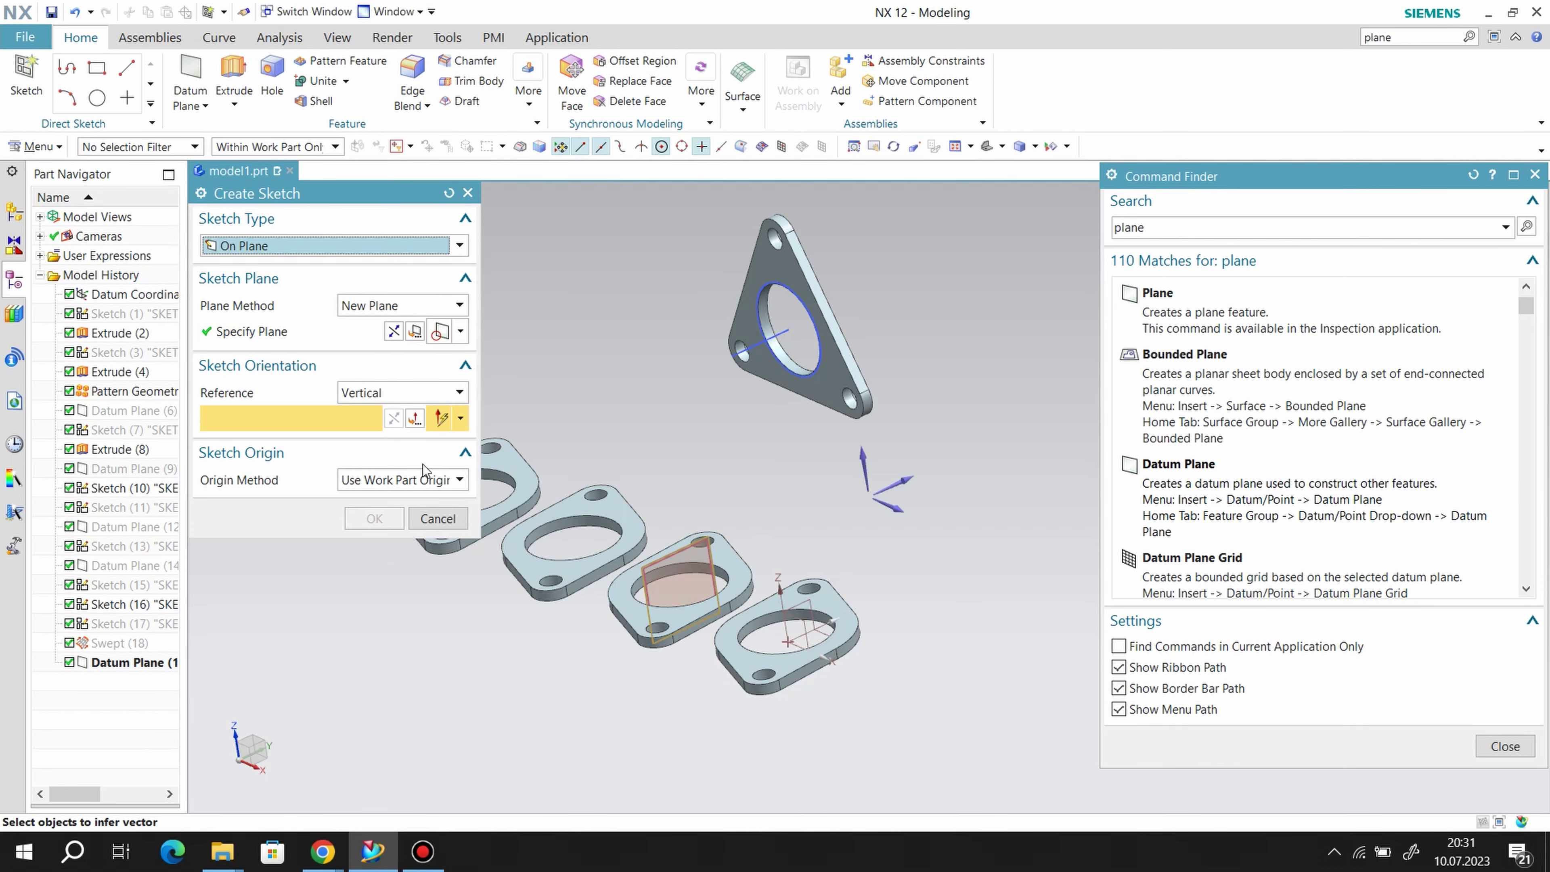
click(375, 518)
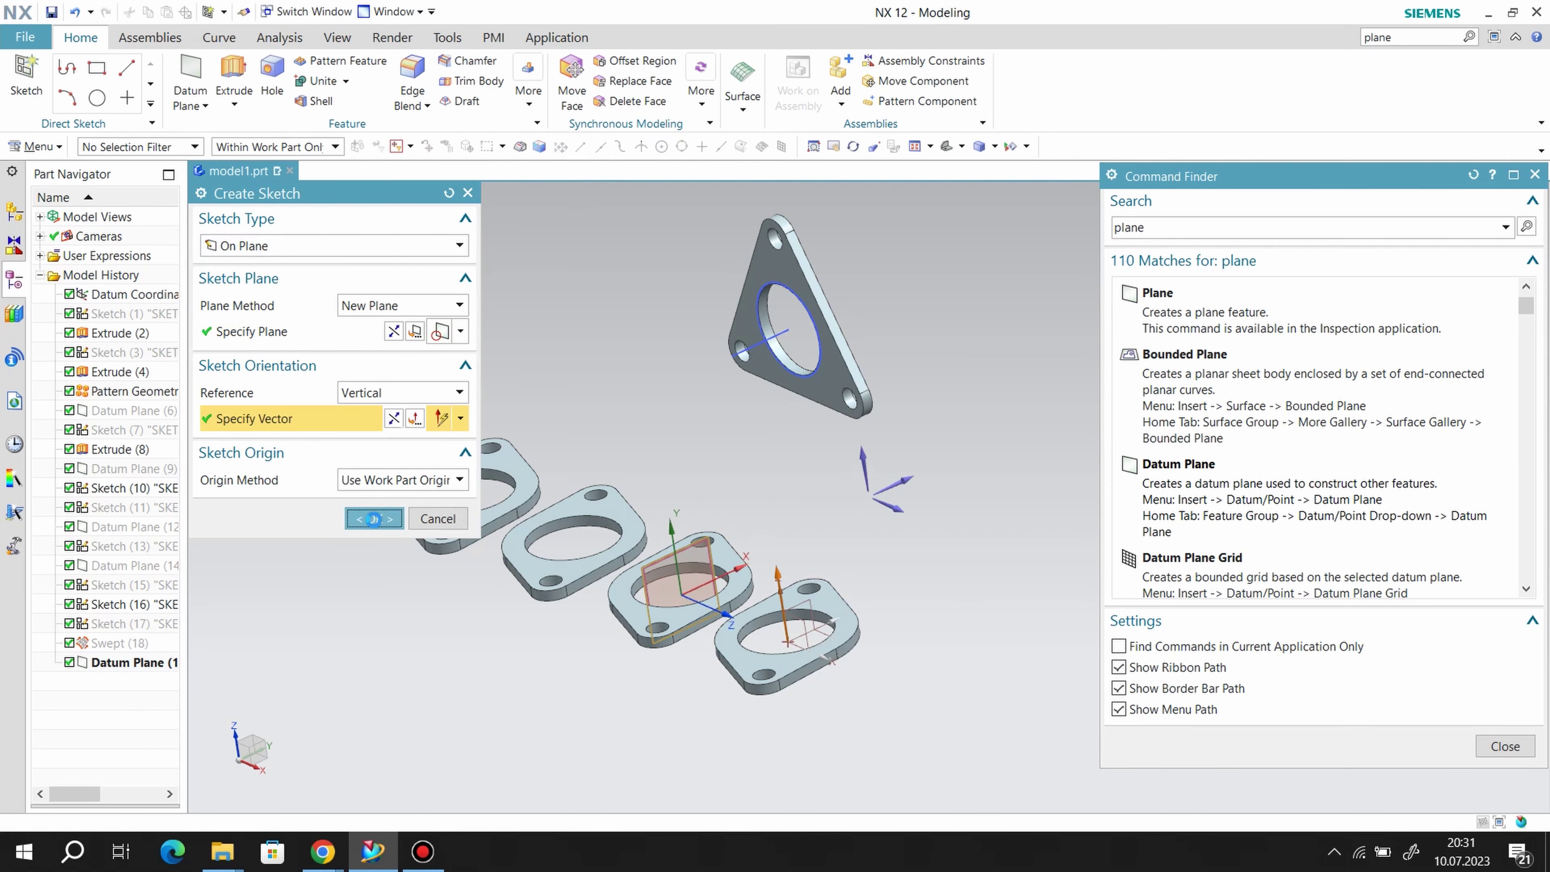
- Draw a vertical line from the hole centre, dimension it to 112, and finish the sketch
click(166, 68)
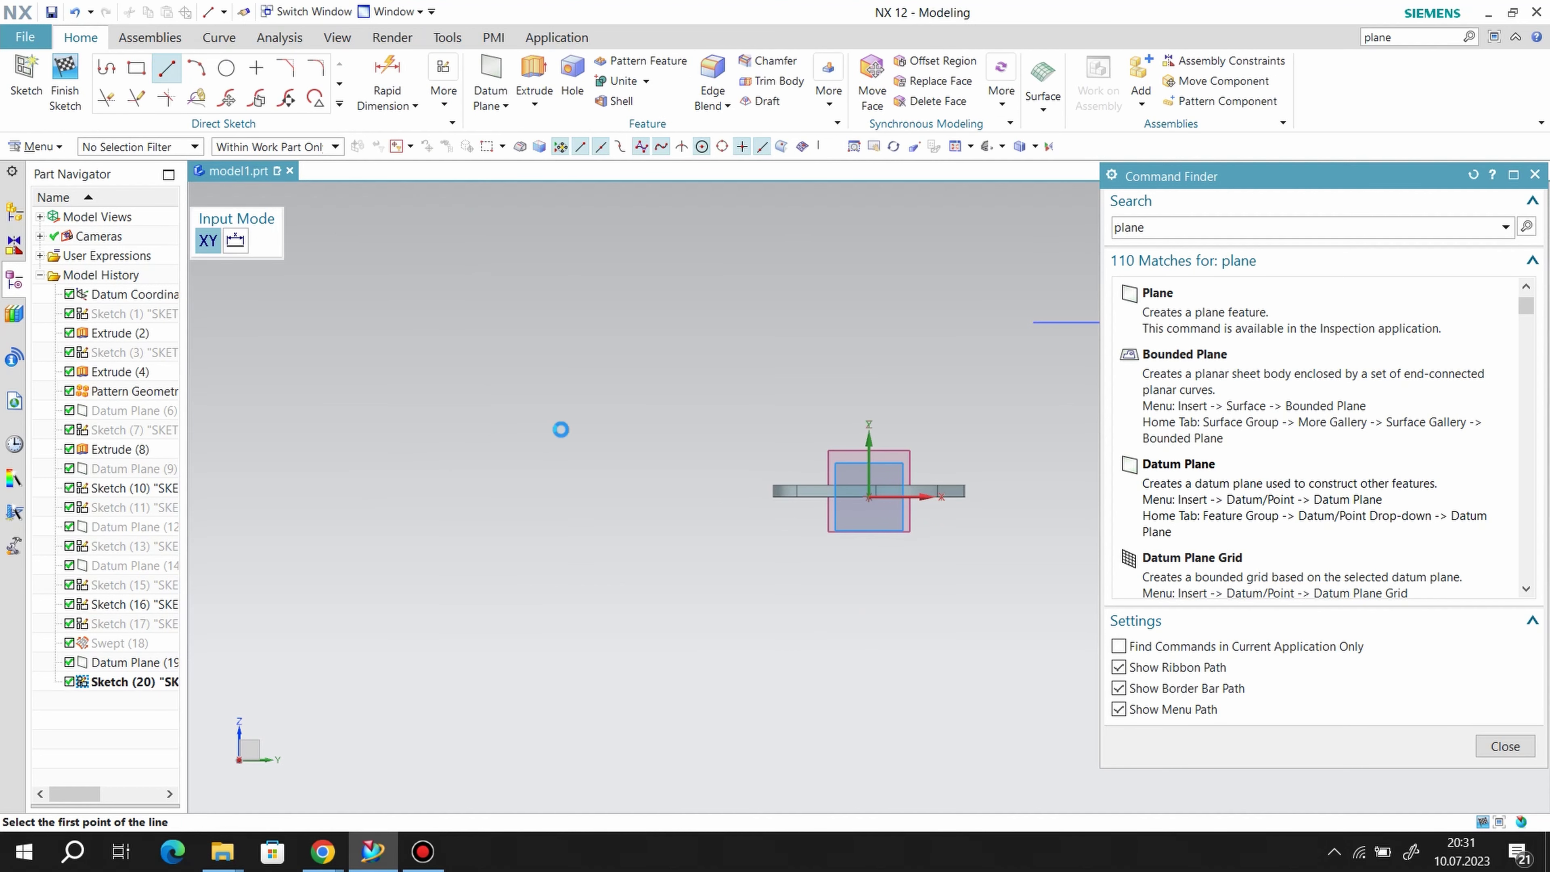
key(Home)
scroll(882, 552, up, 2)
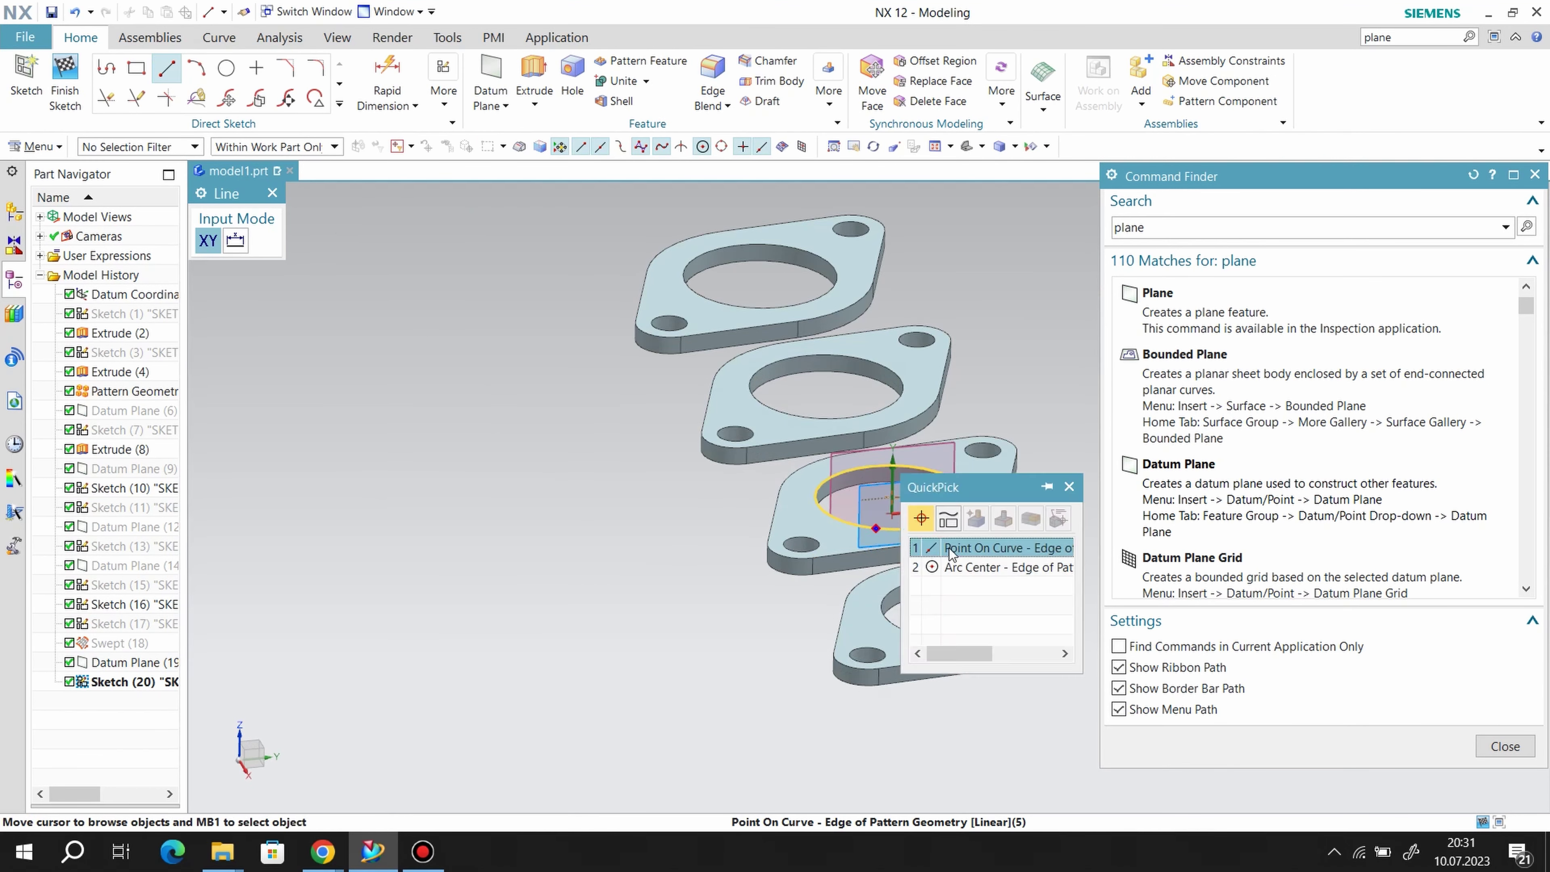
click(1086, 633)
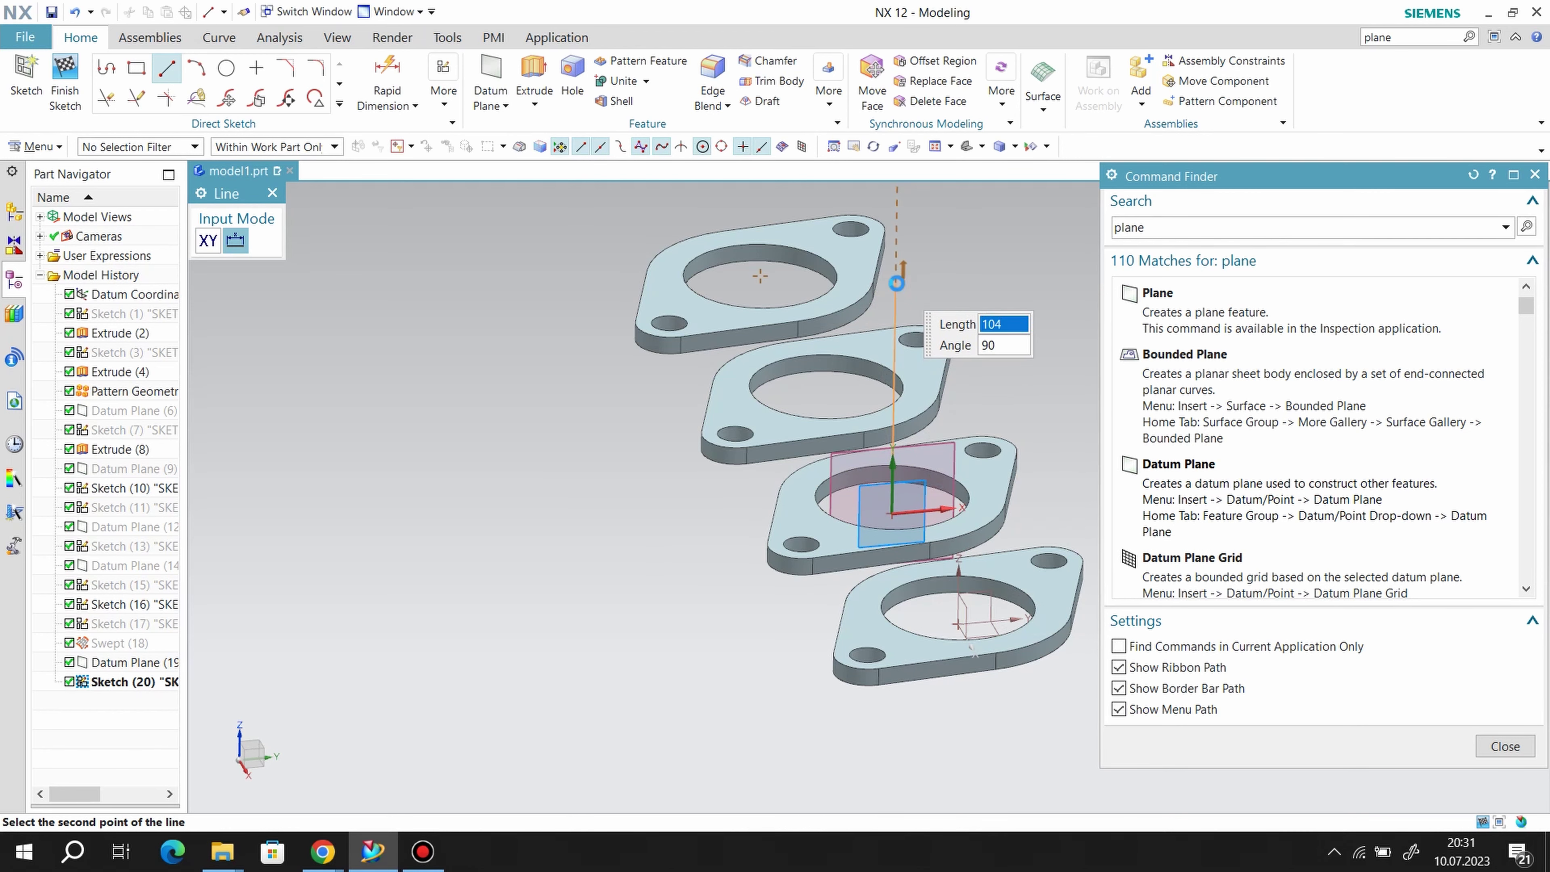
key(Return)
key(Escape)
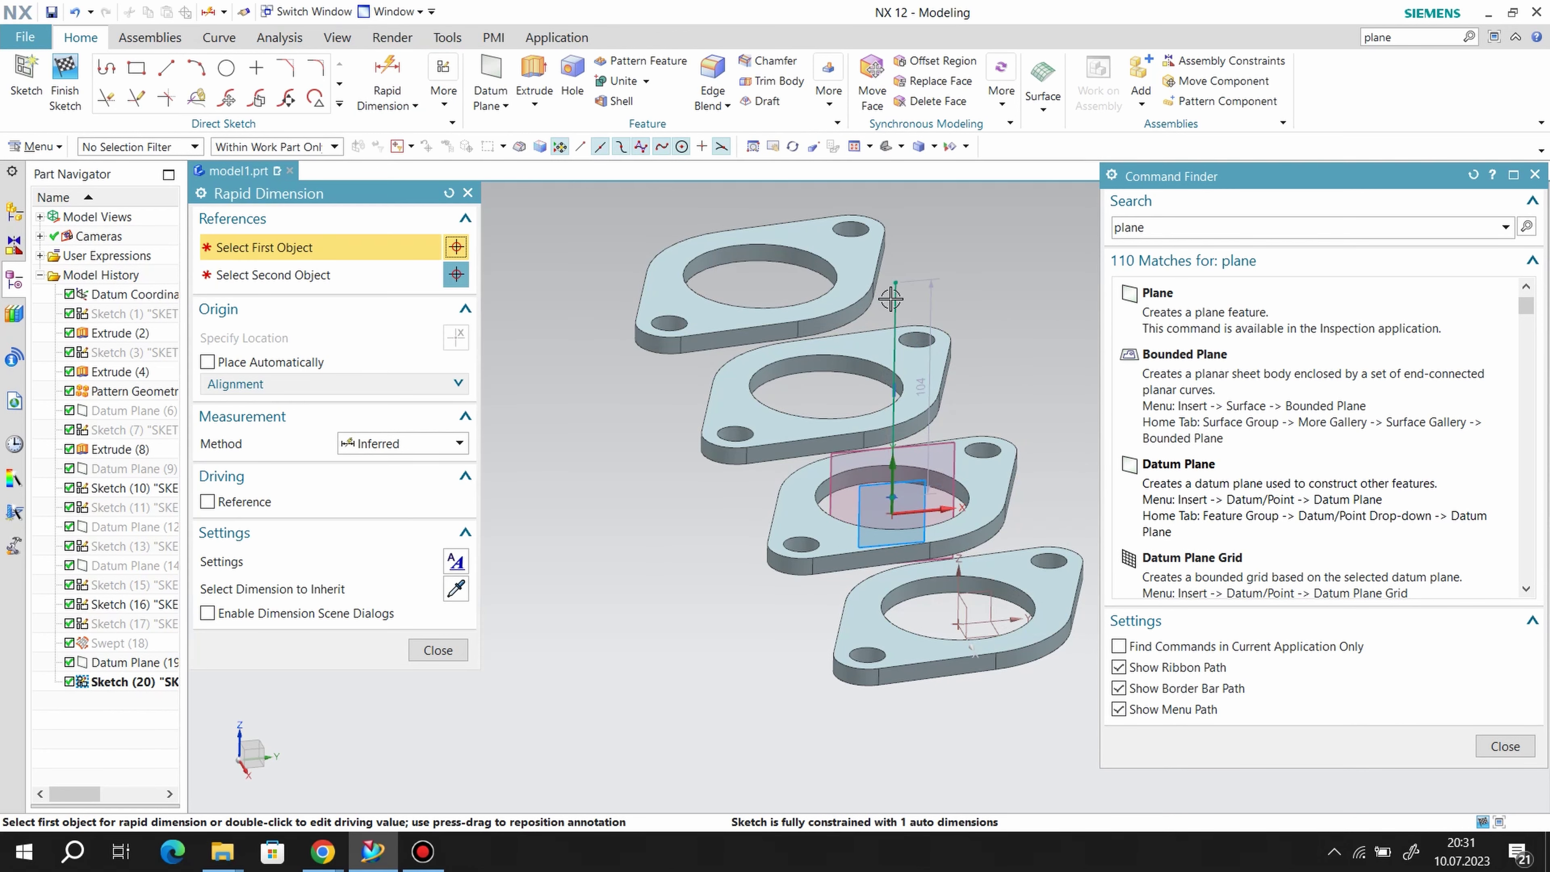
click(894, 342)
click(668, 483)
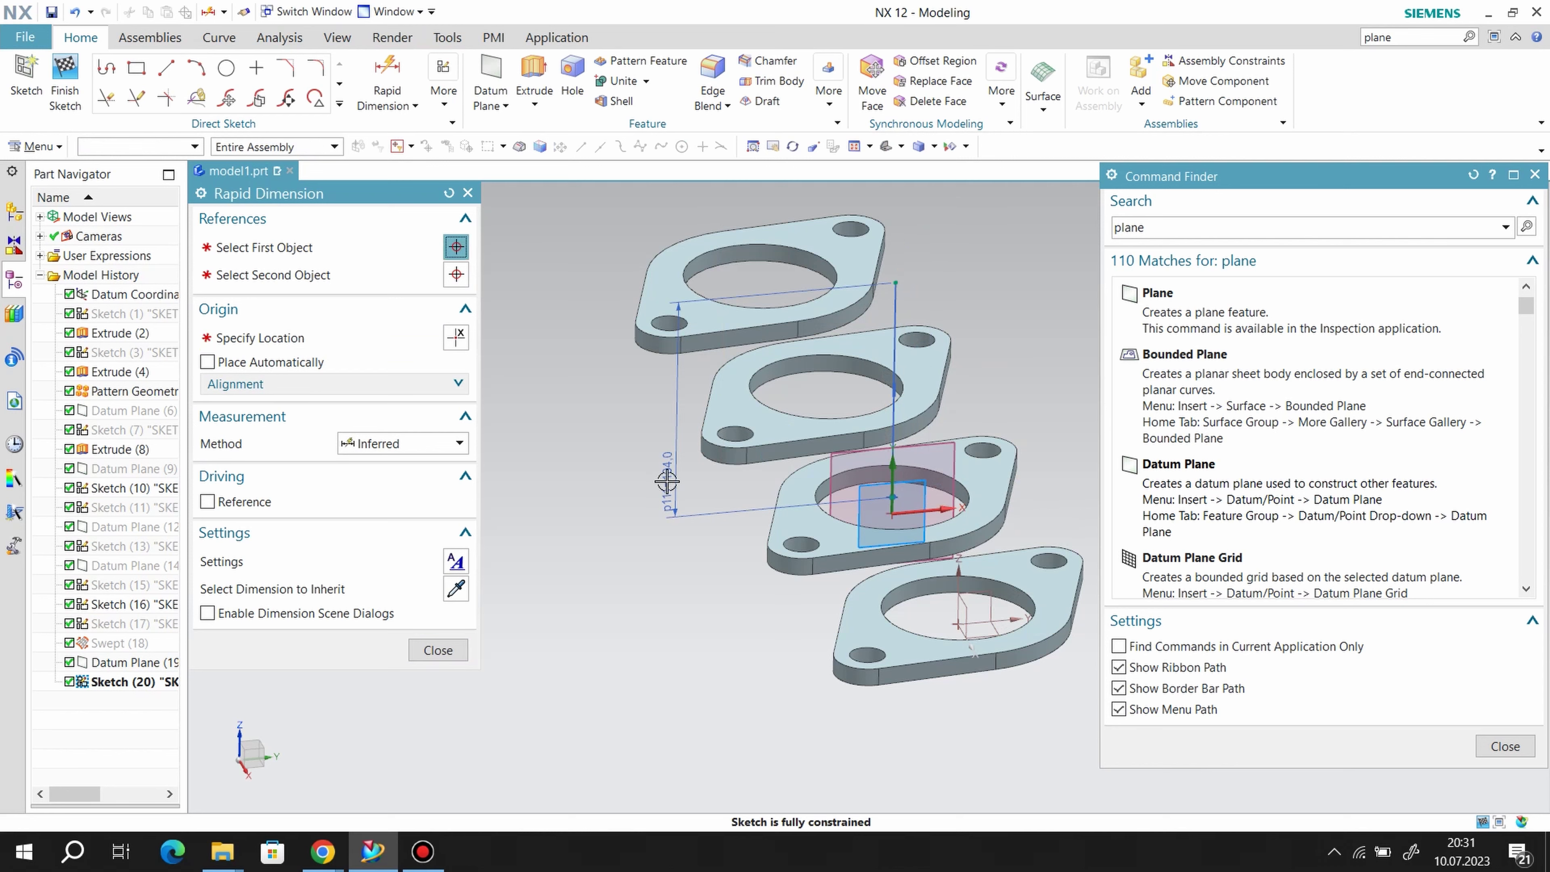
text(112)
key(Return)
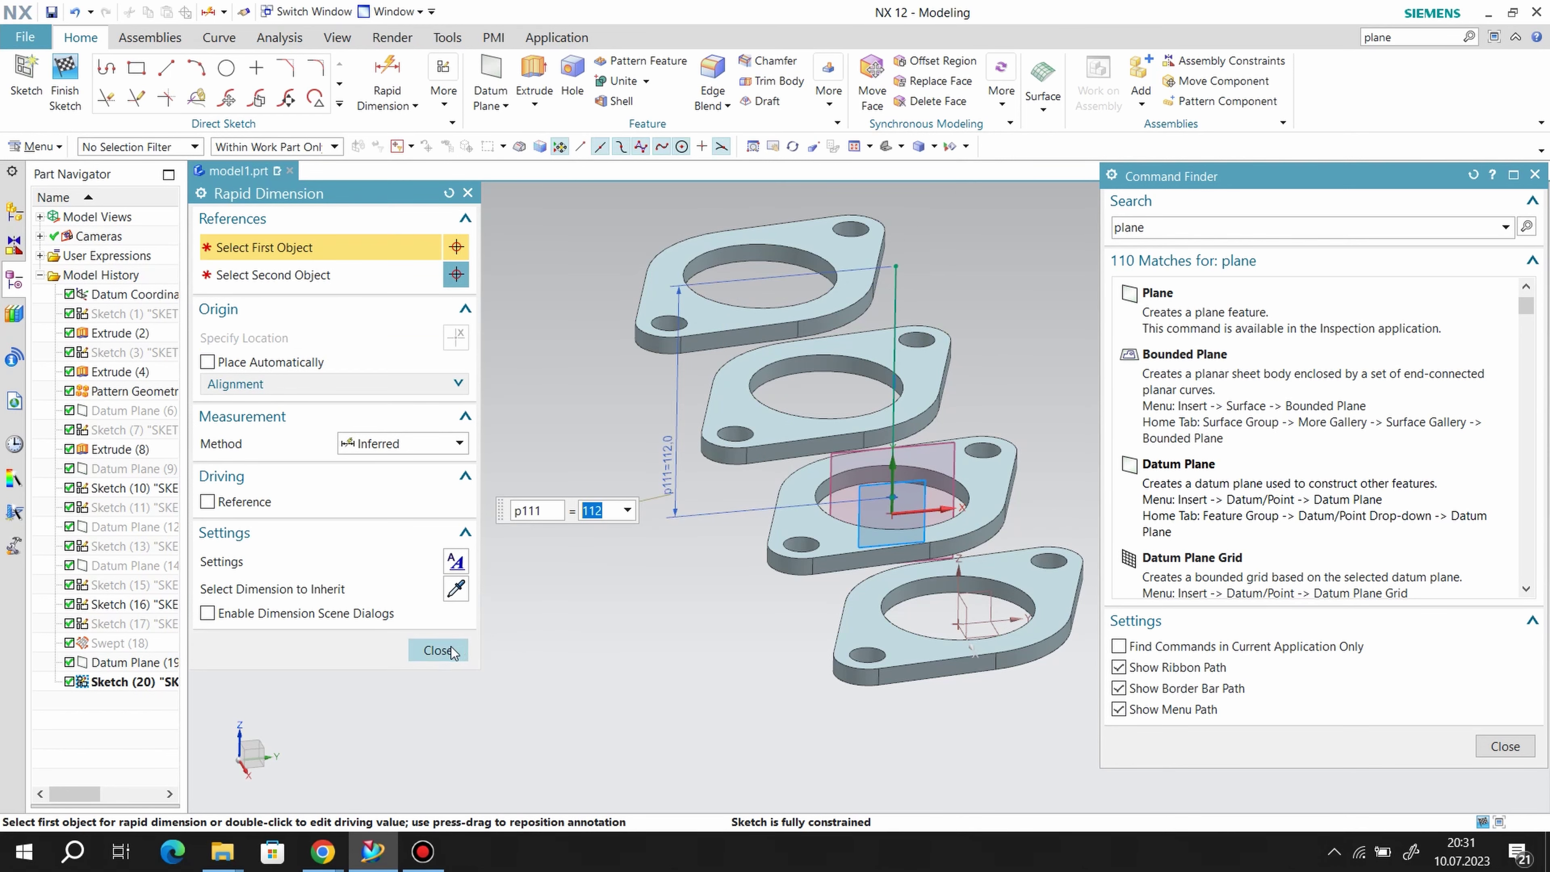
click(452, 652)
click(65, 92)
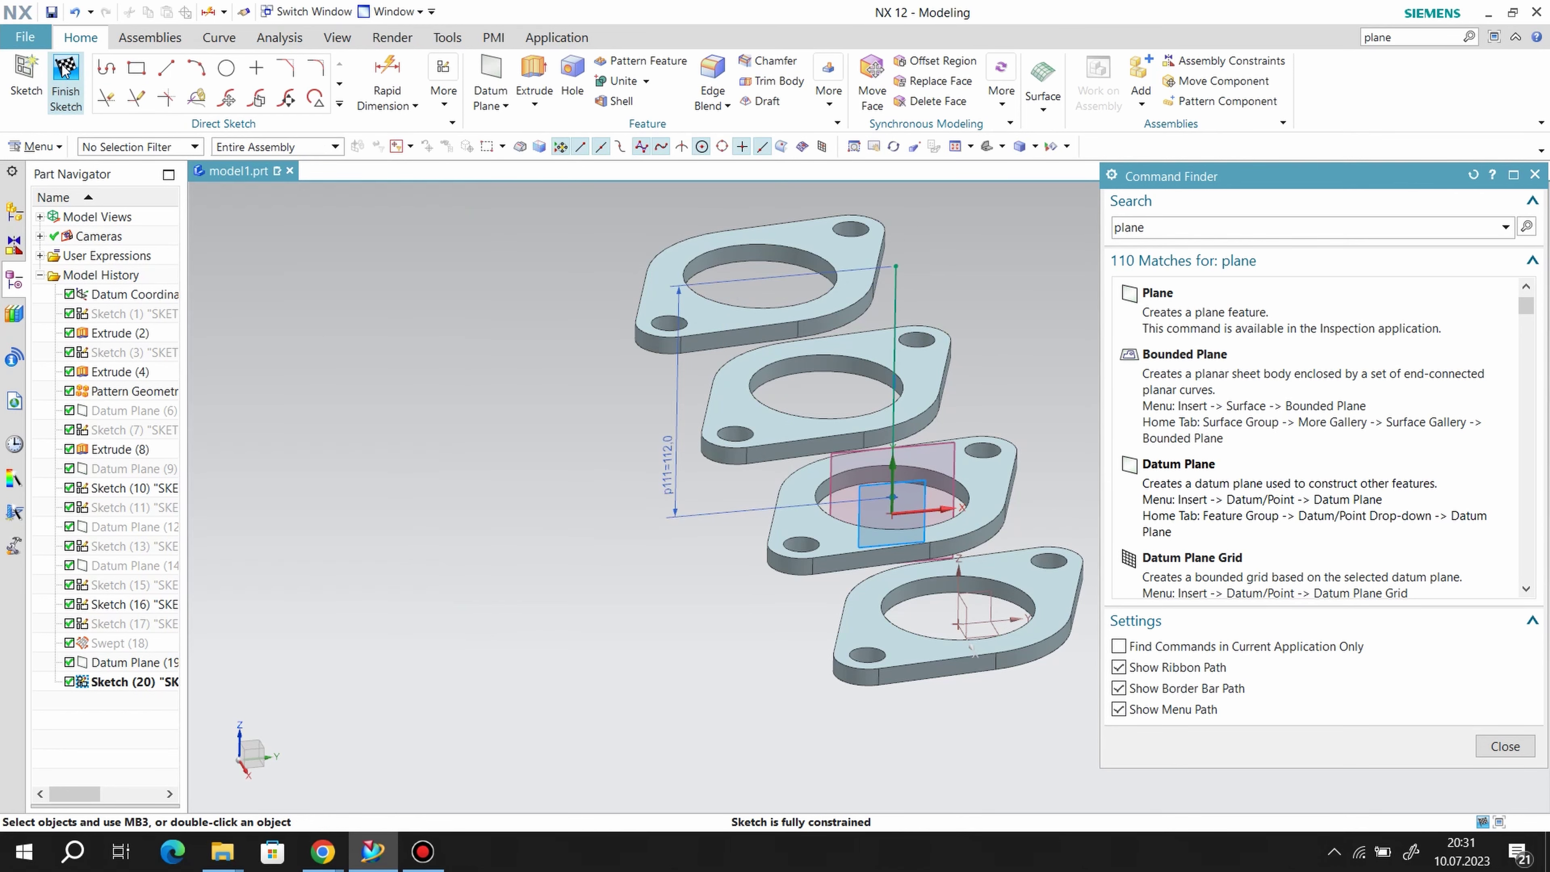
- Create a datum plane through the new vertical line and the triangular plate line's endpoint
click(1225, 501)
click(731, 364)
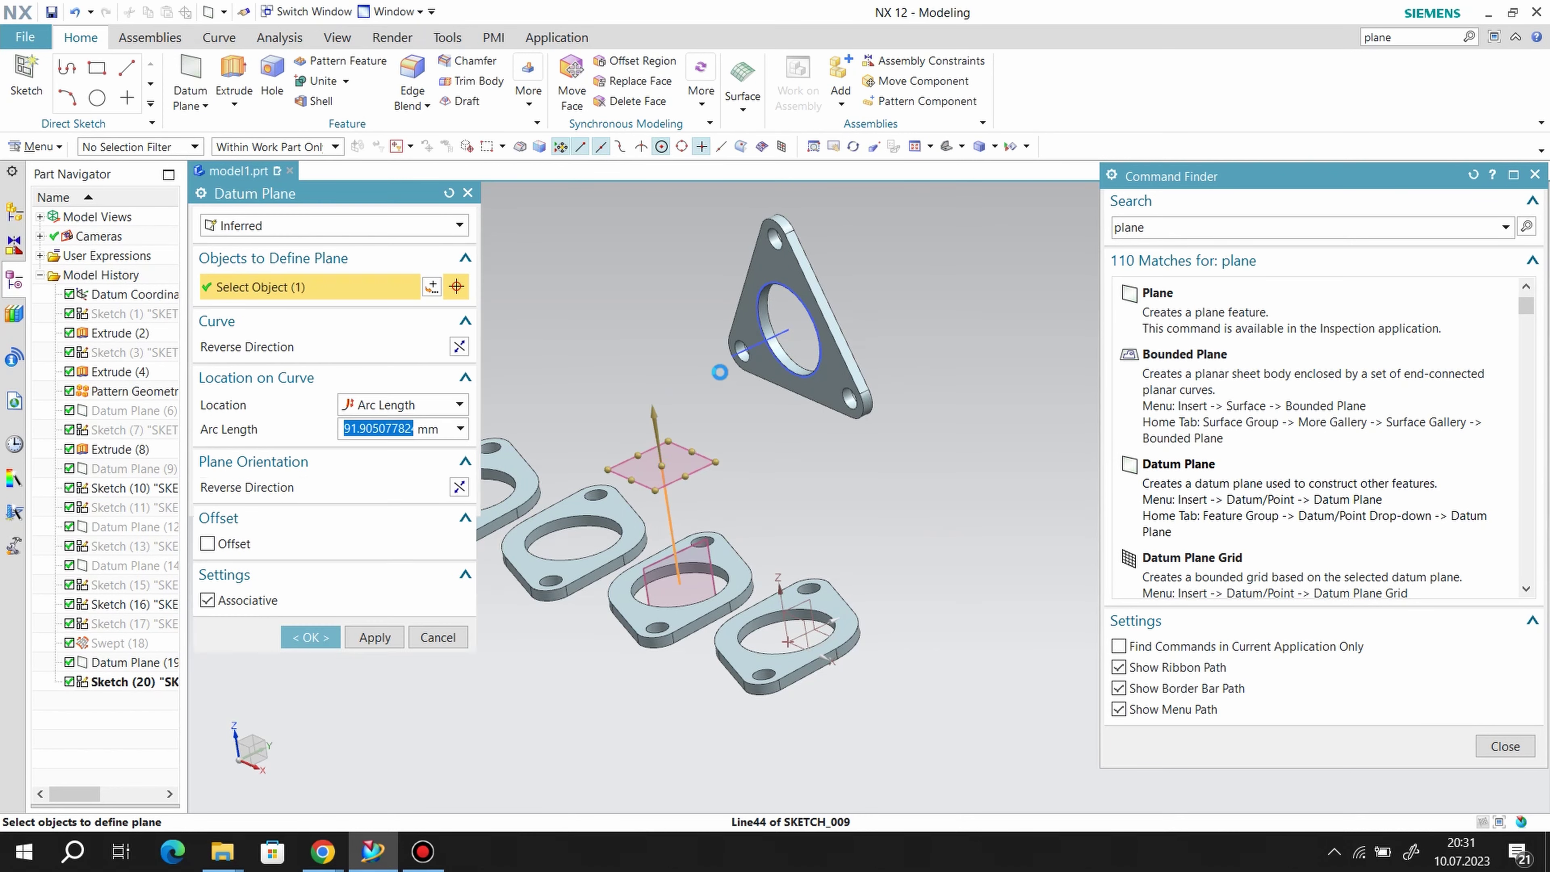
click(732, 354)
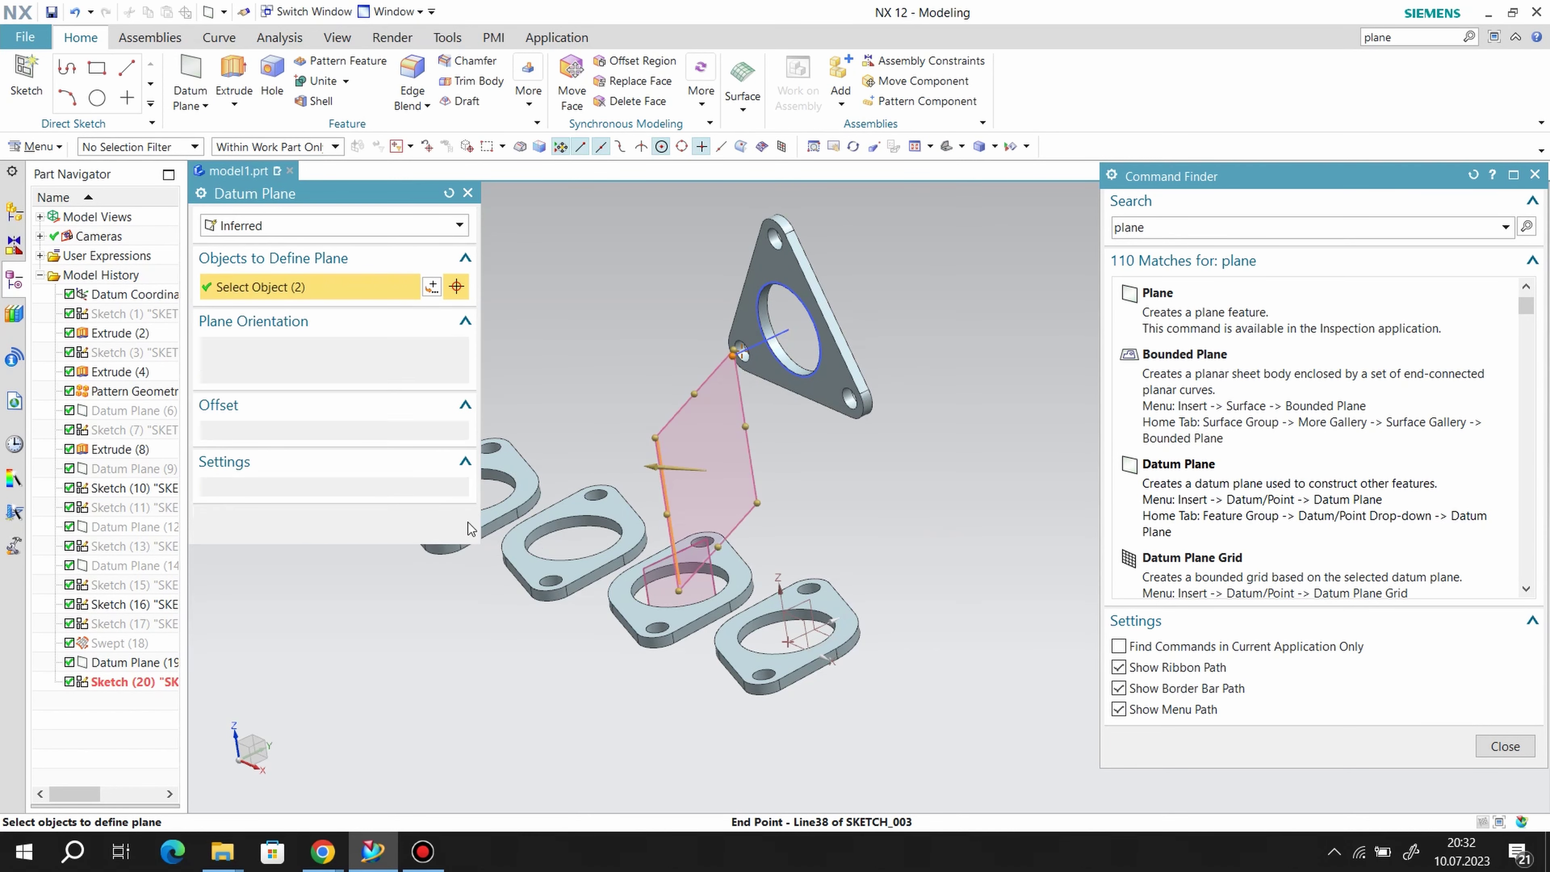
click(311, 528)
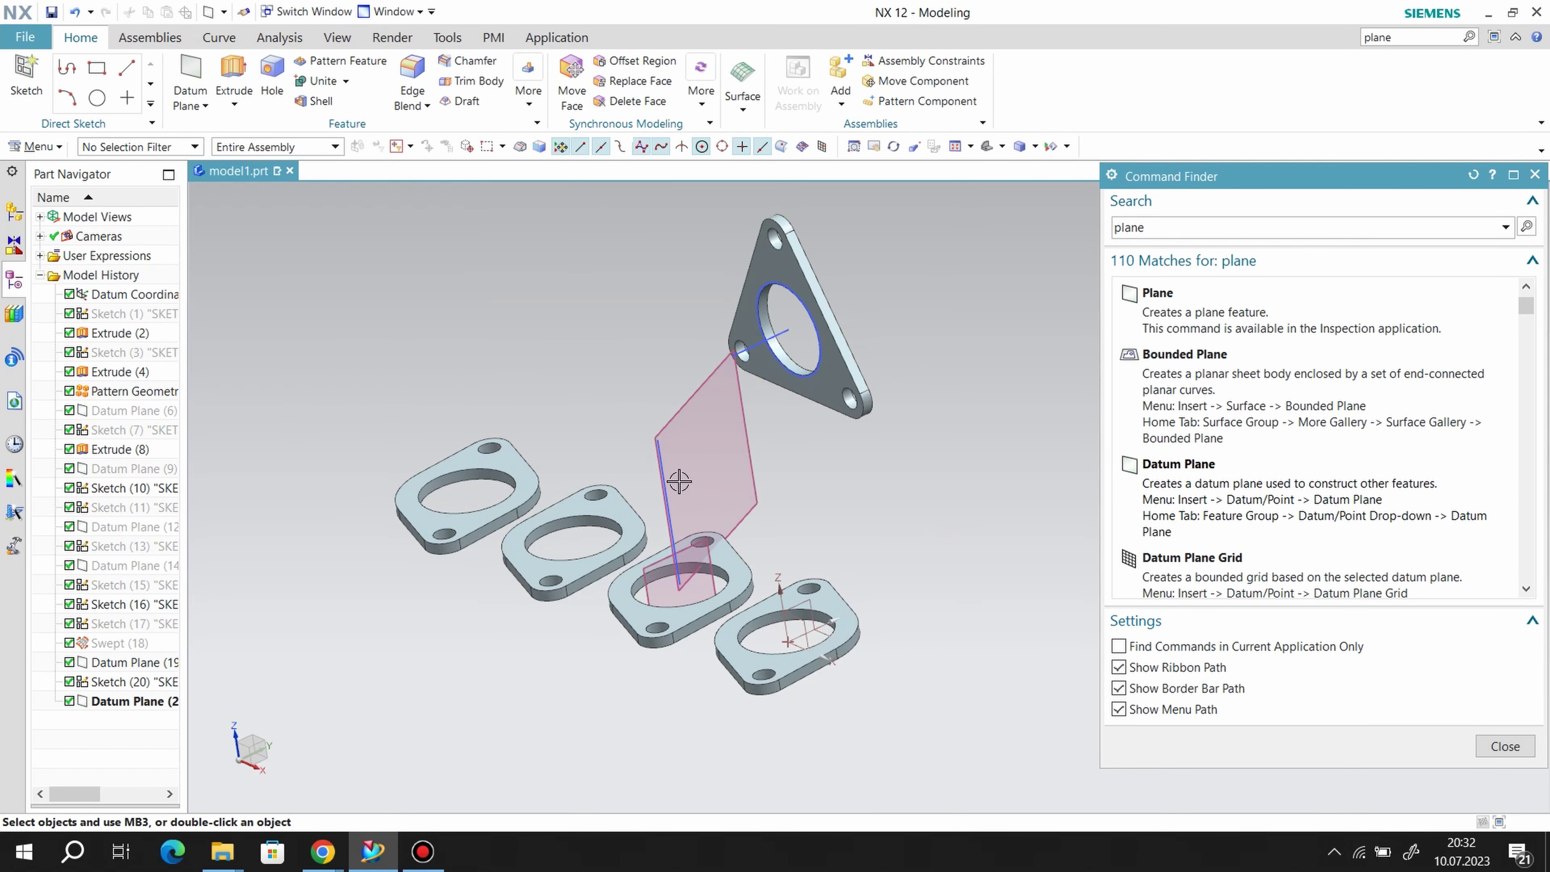
- Hide the flange datum plane and place a new sketch on the new plane
right_click(716, 585)
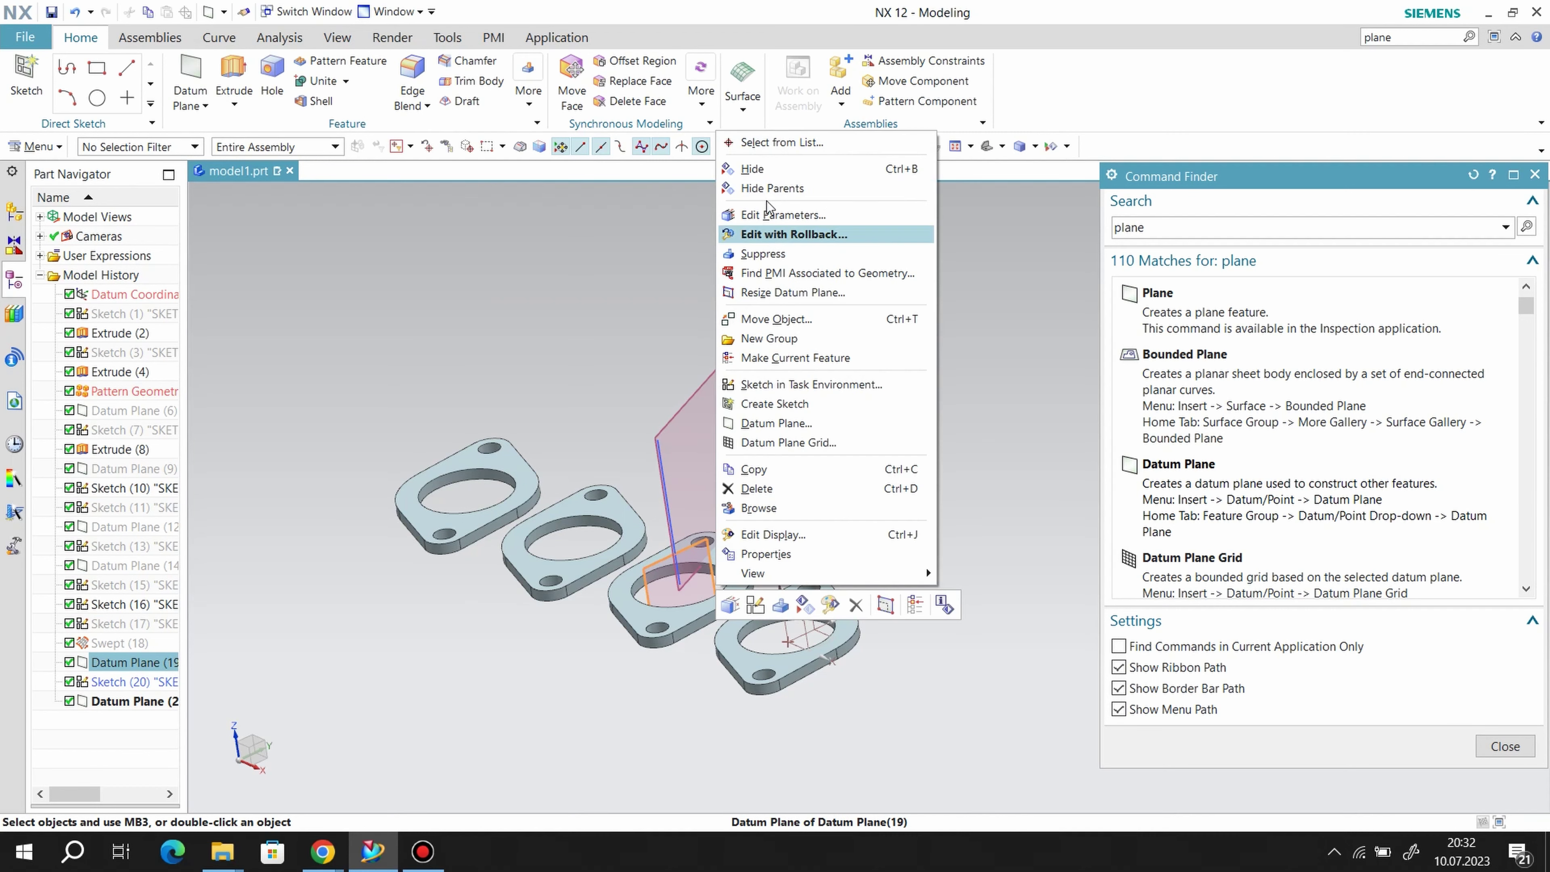
click(763, 164)
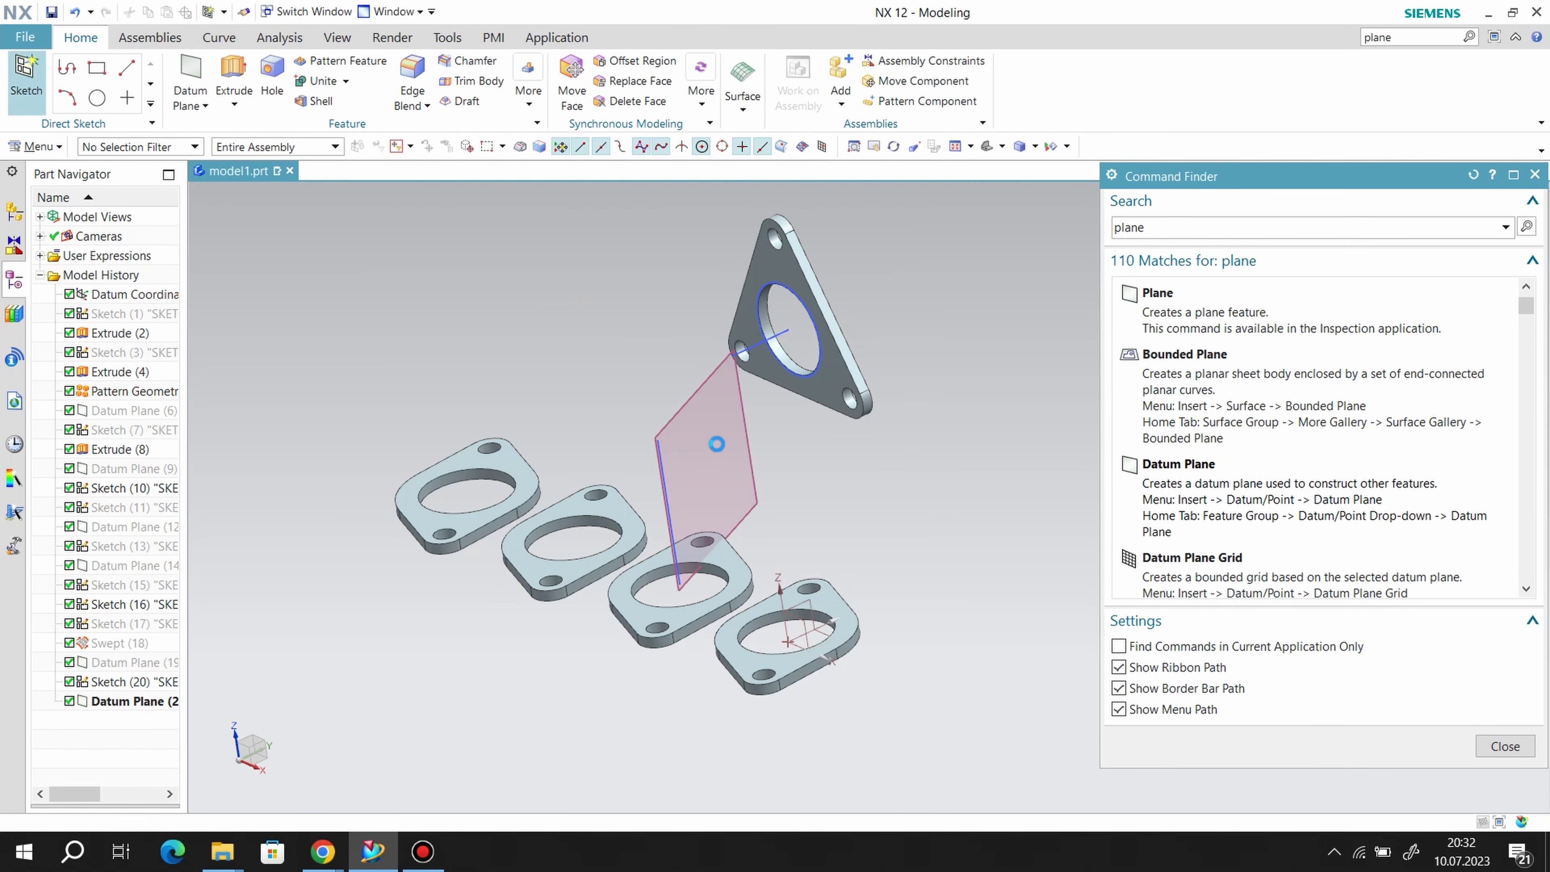
click(755, 450)
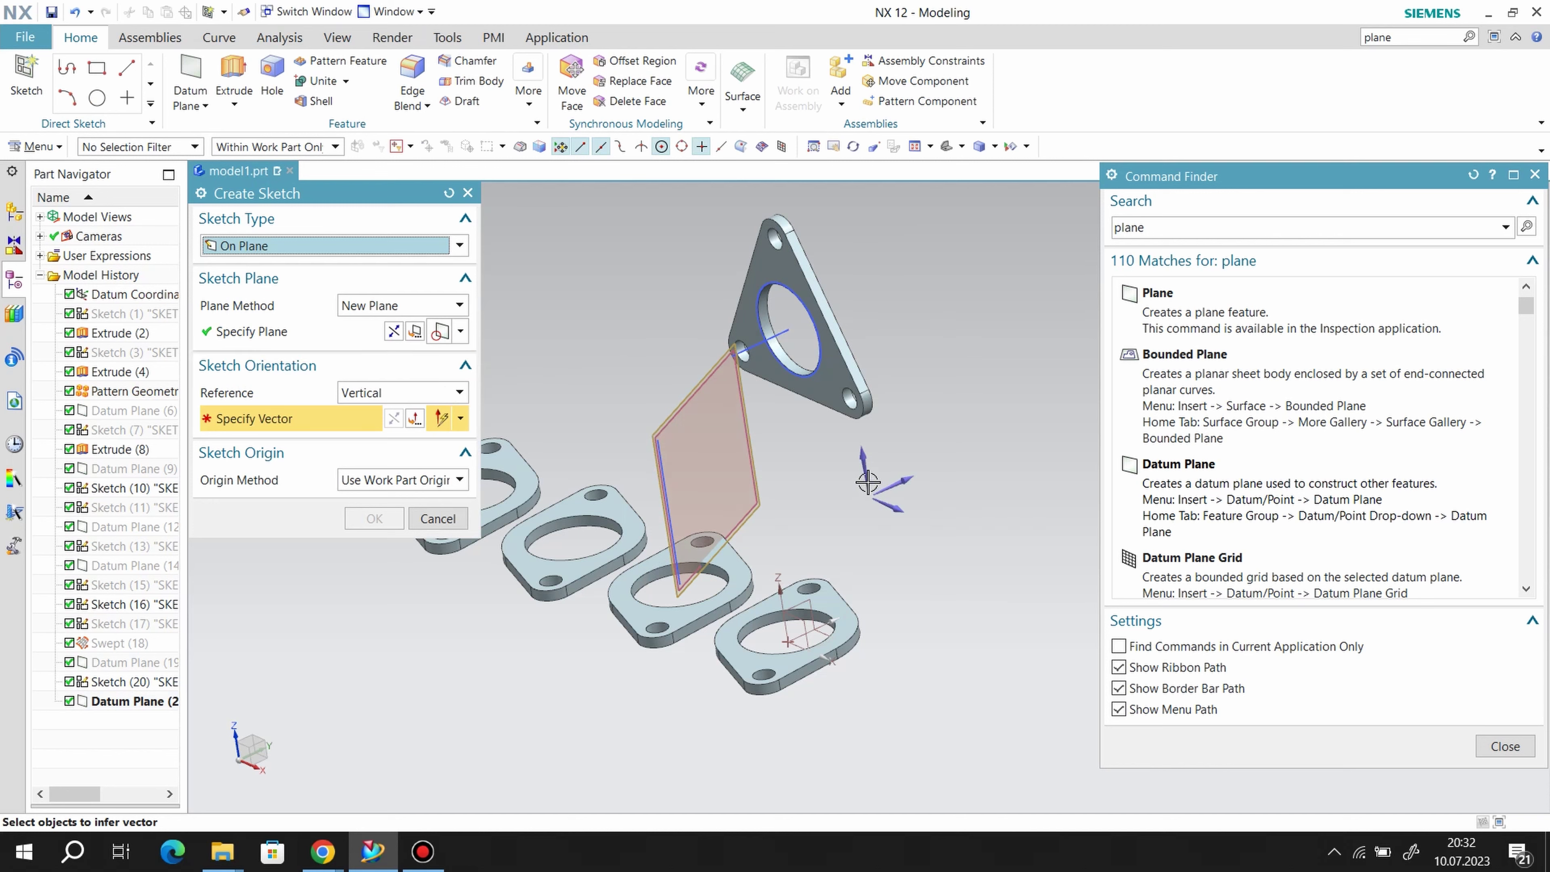
- Sketch a horizontal line from the plate hole and a vertical line down to the flange circle centre
click(374, 518)
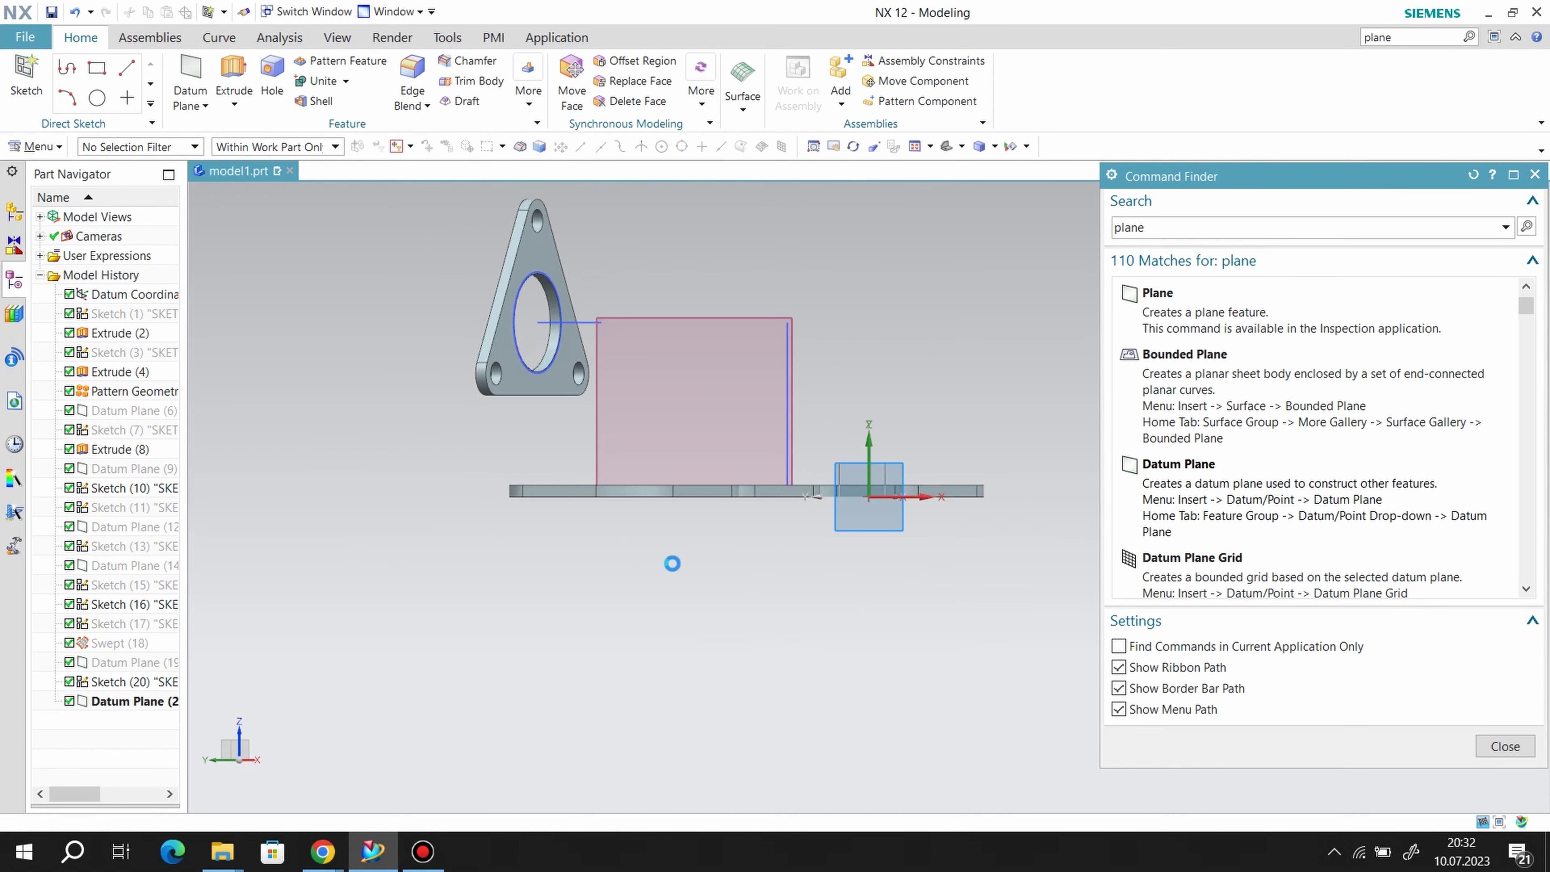
click(162, 78)
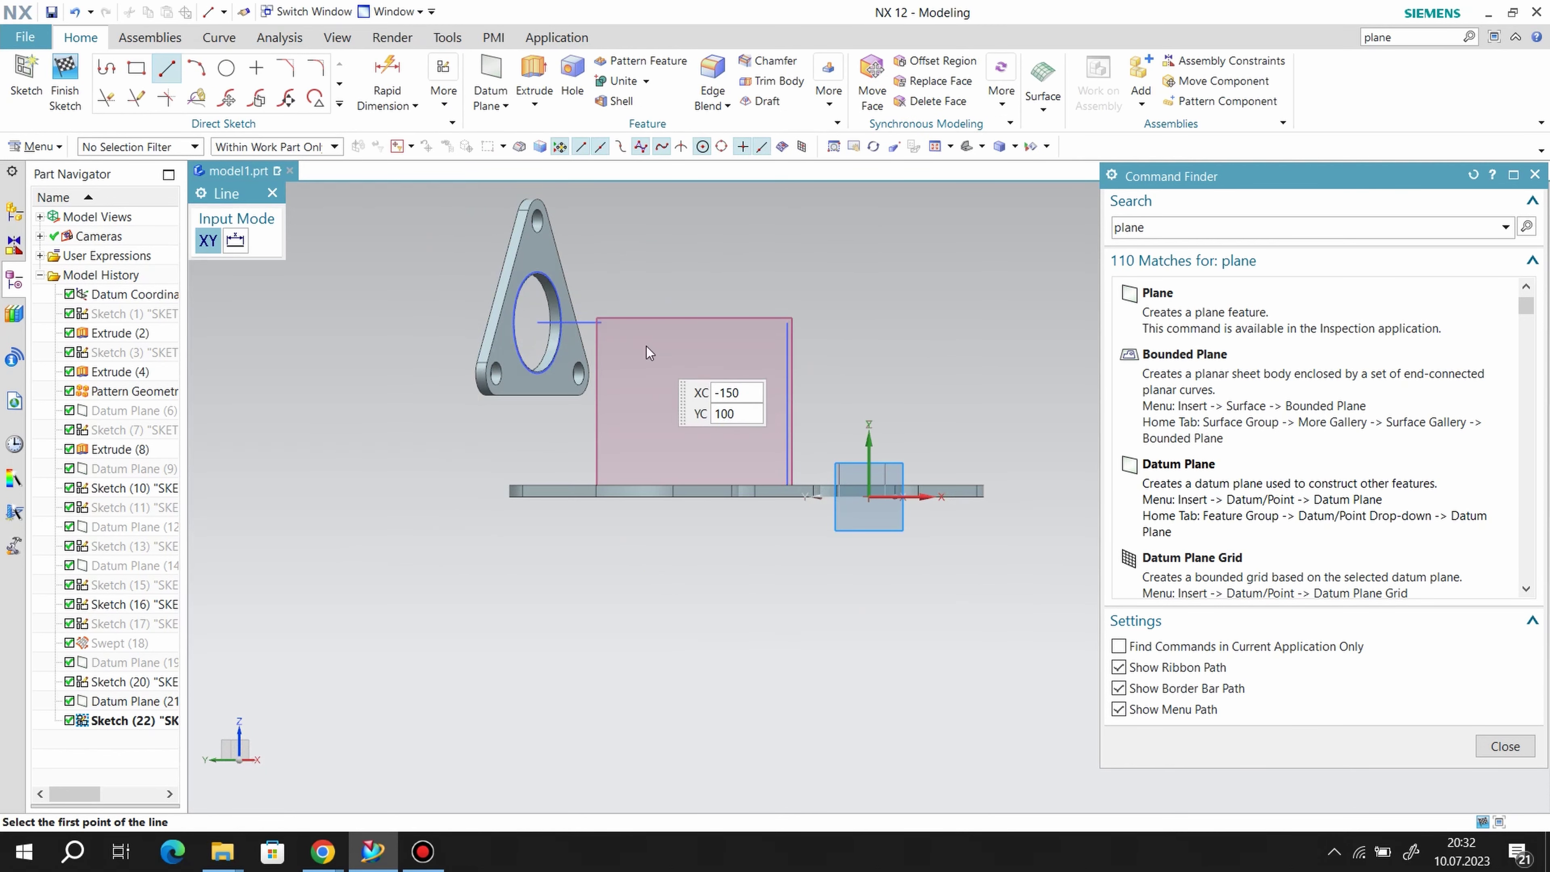
click(601, 322)
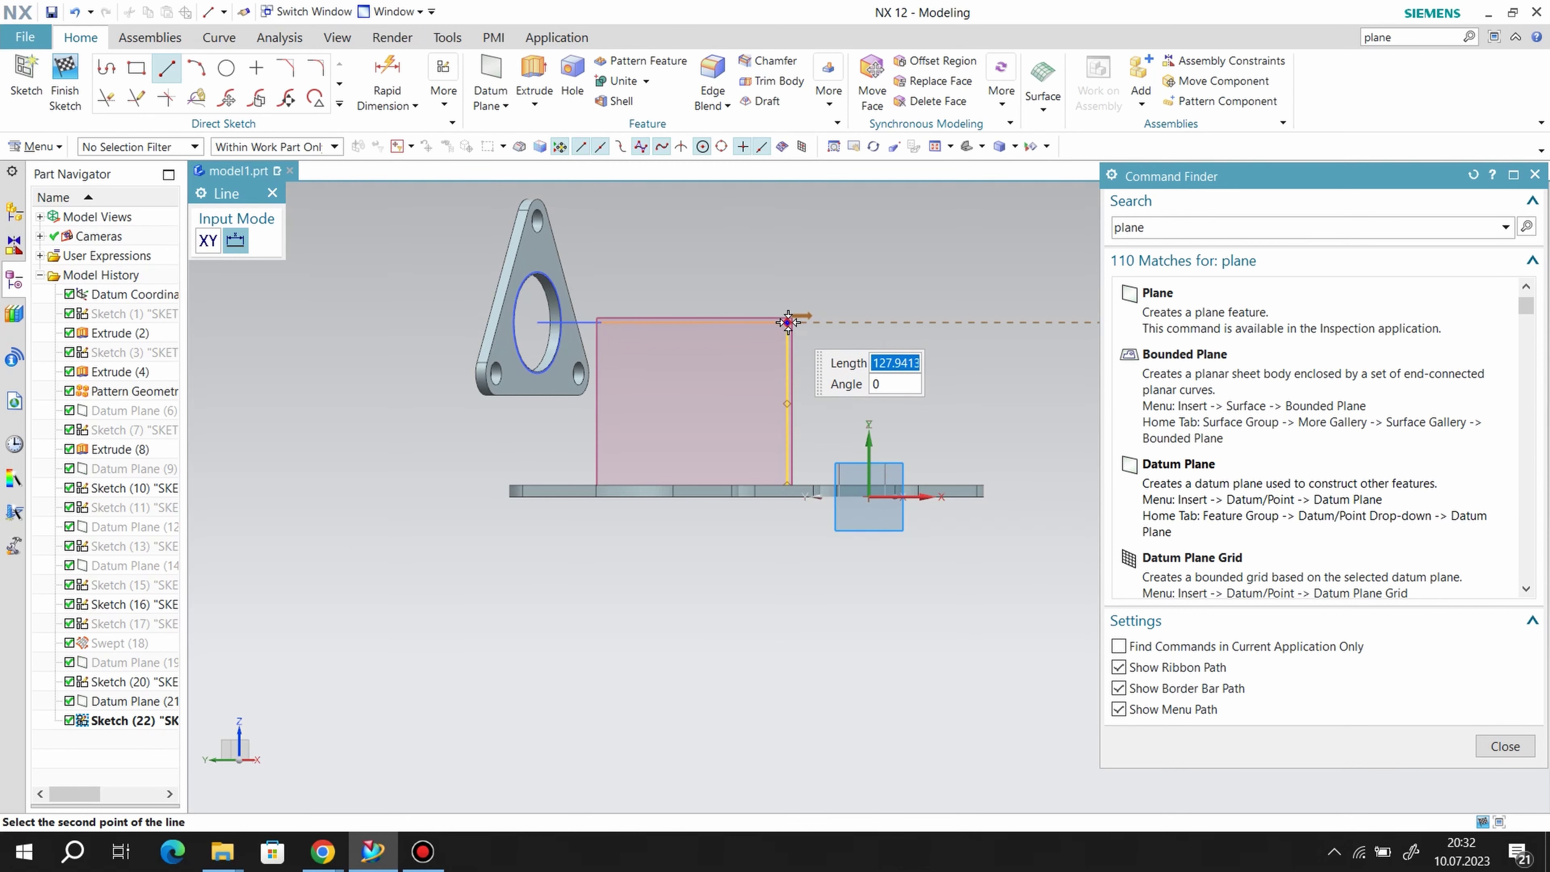
click(788, 322)
right_click(832, 257)
key(Escape)
right_click(795, 359)
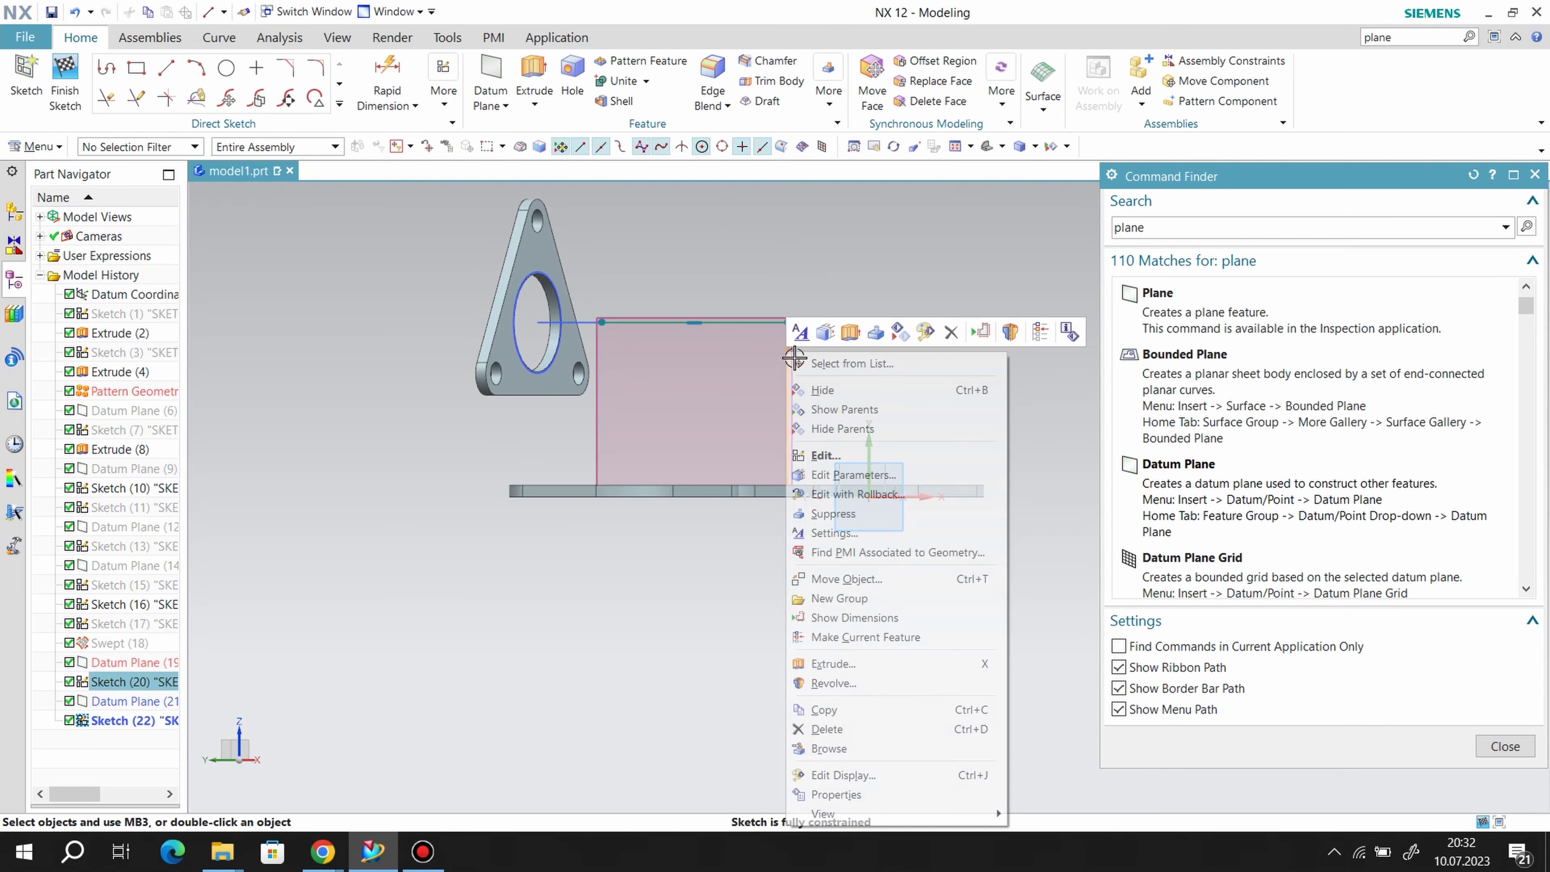
key(Escape)
middle_drag(824, 394, 832, 411)
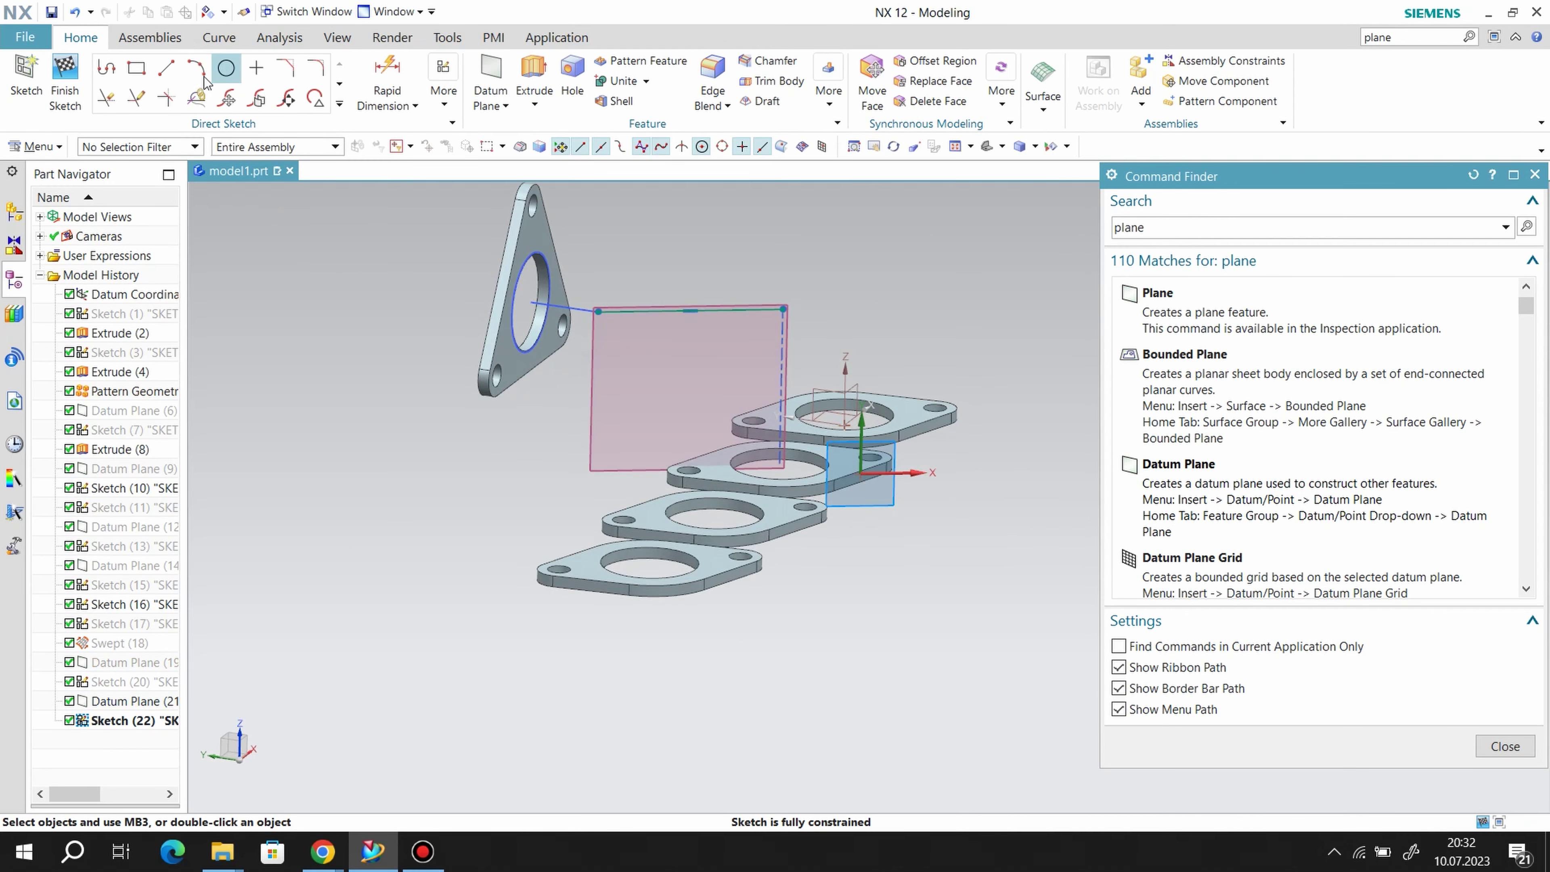
click(784, 310)
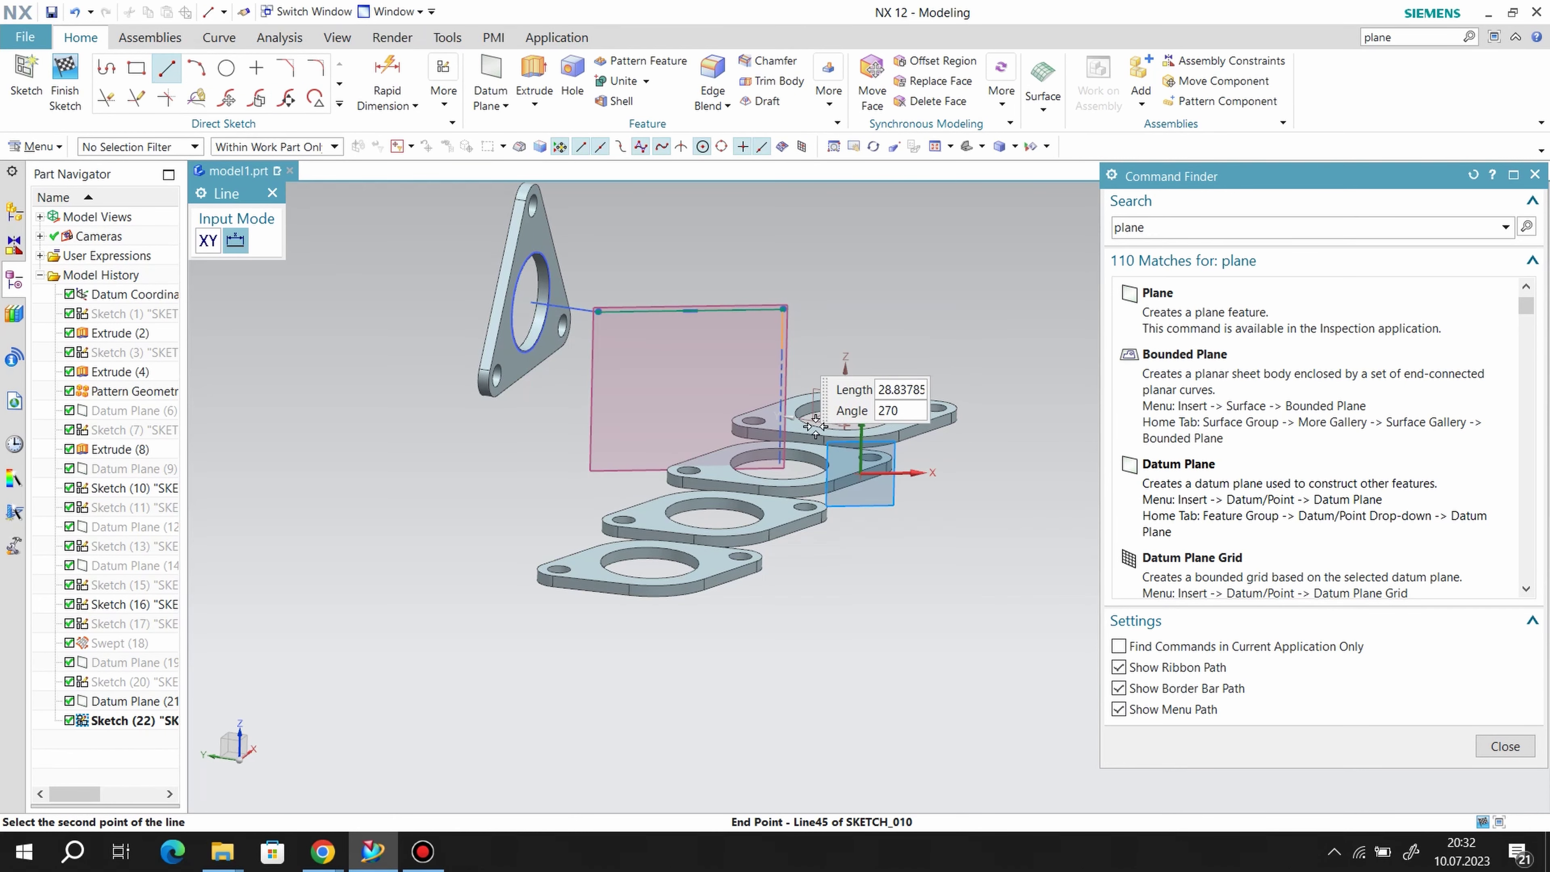
click(782, 477)
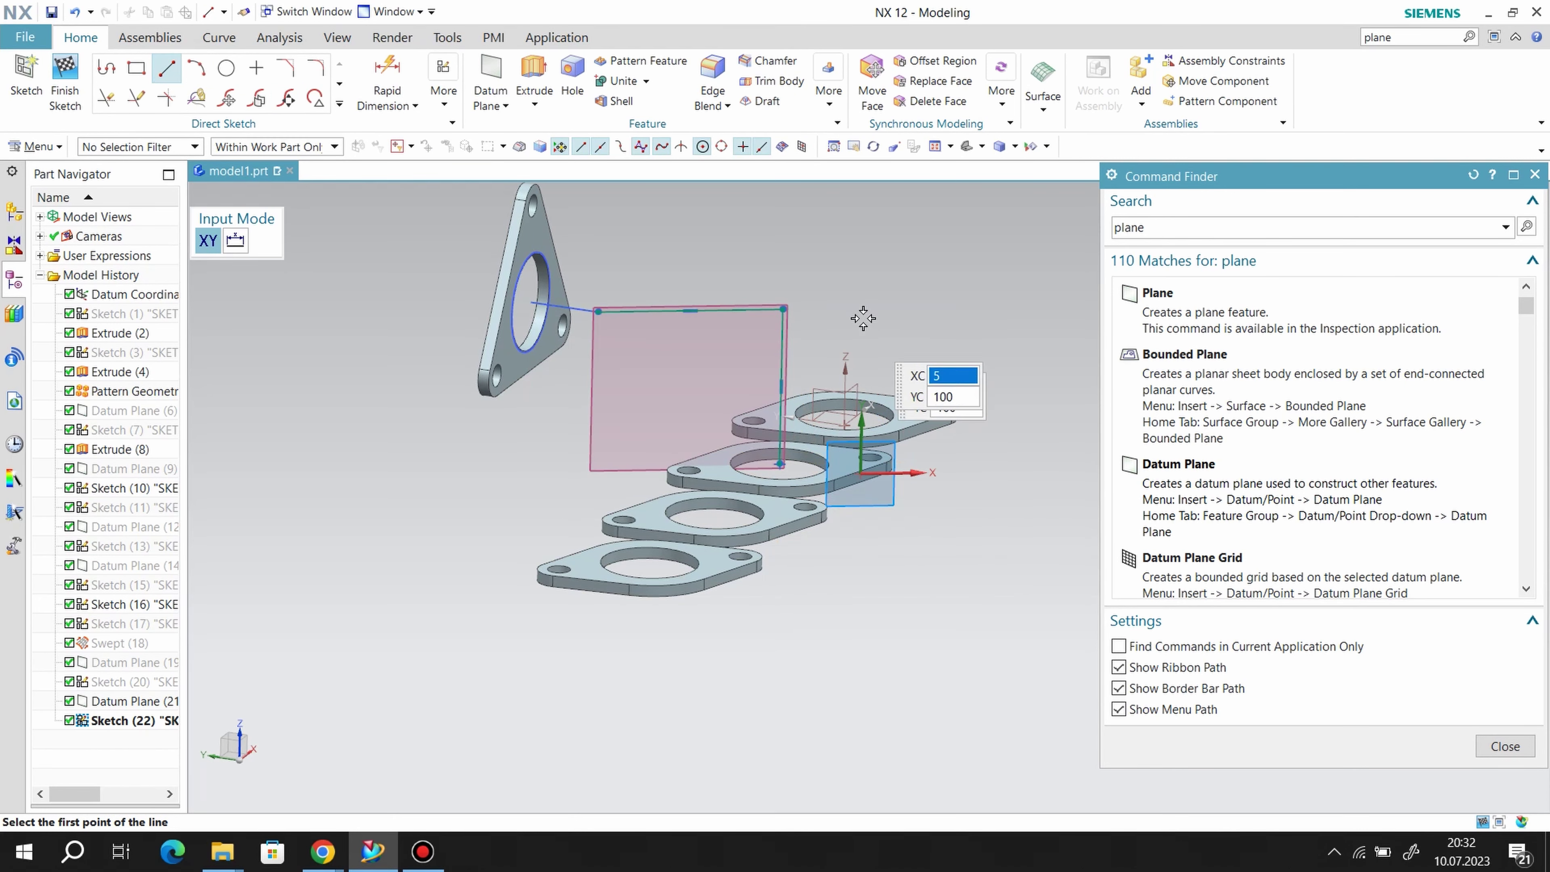
click(70, 108)
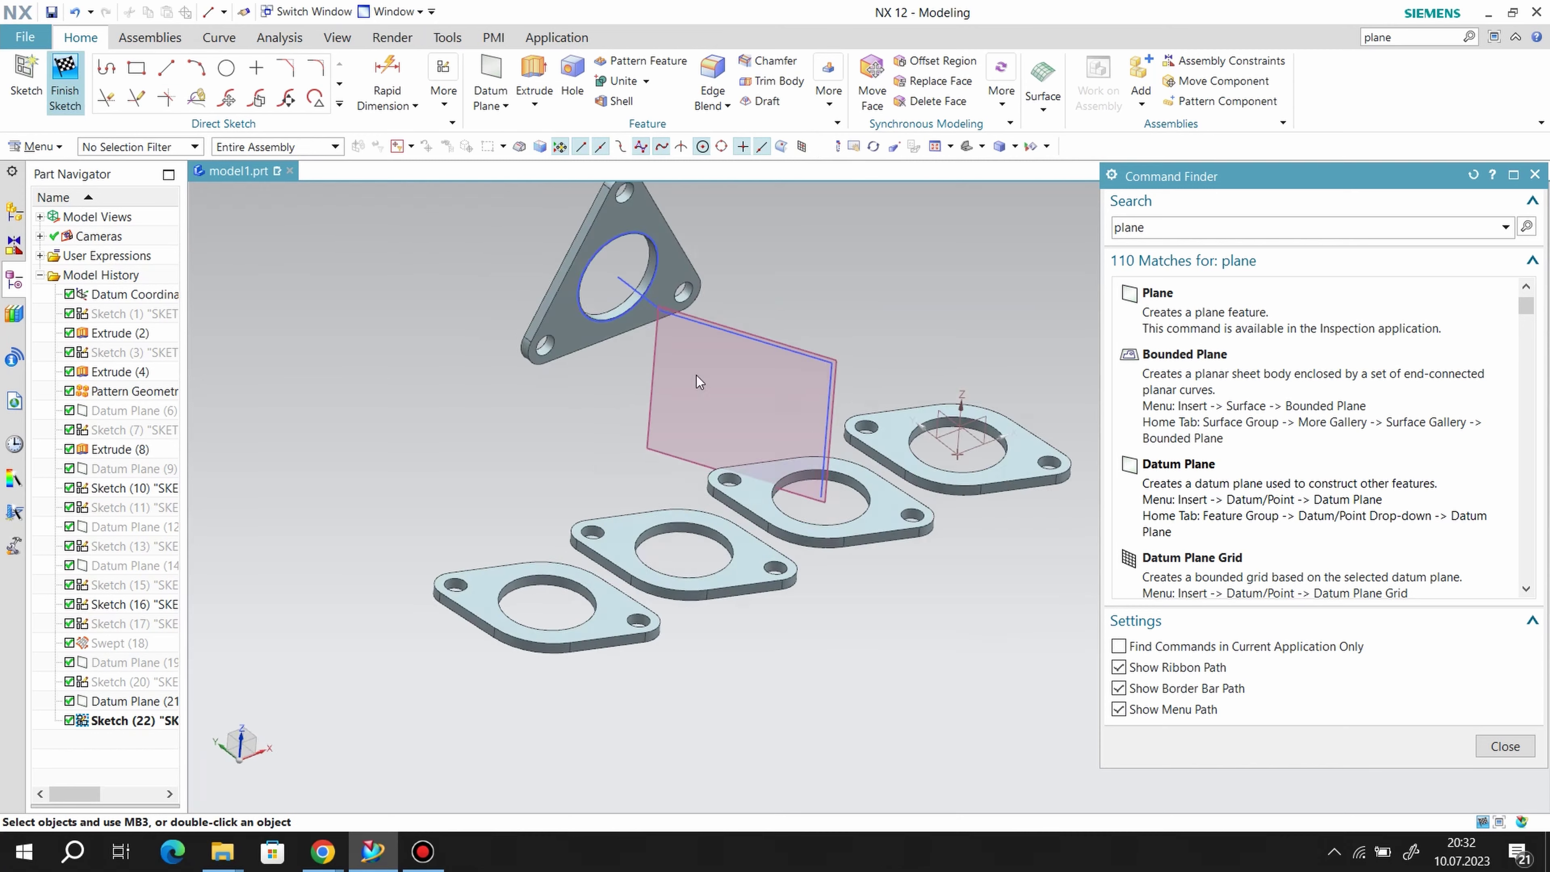
- Reopen Sketch (22) and round its corner with an 80 radius fillet
click(668, 462)
double_click(668, 463)
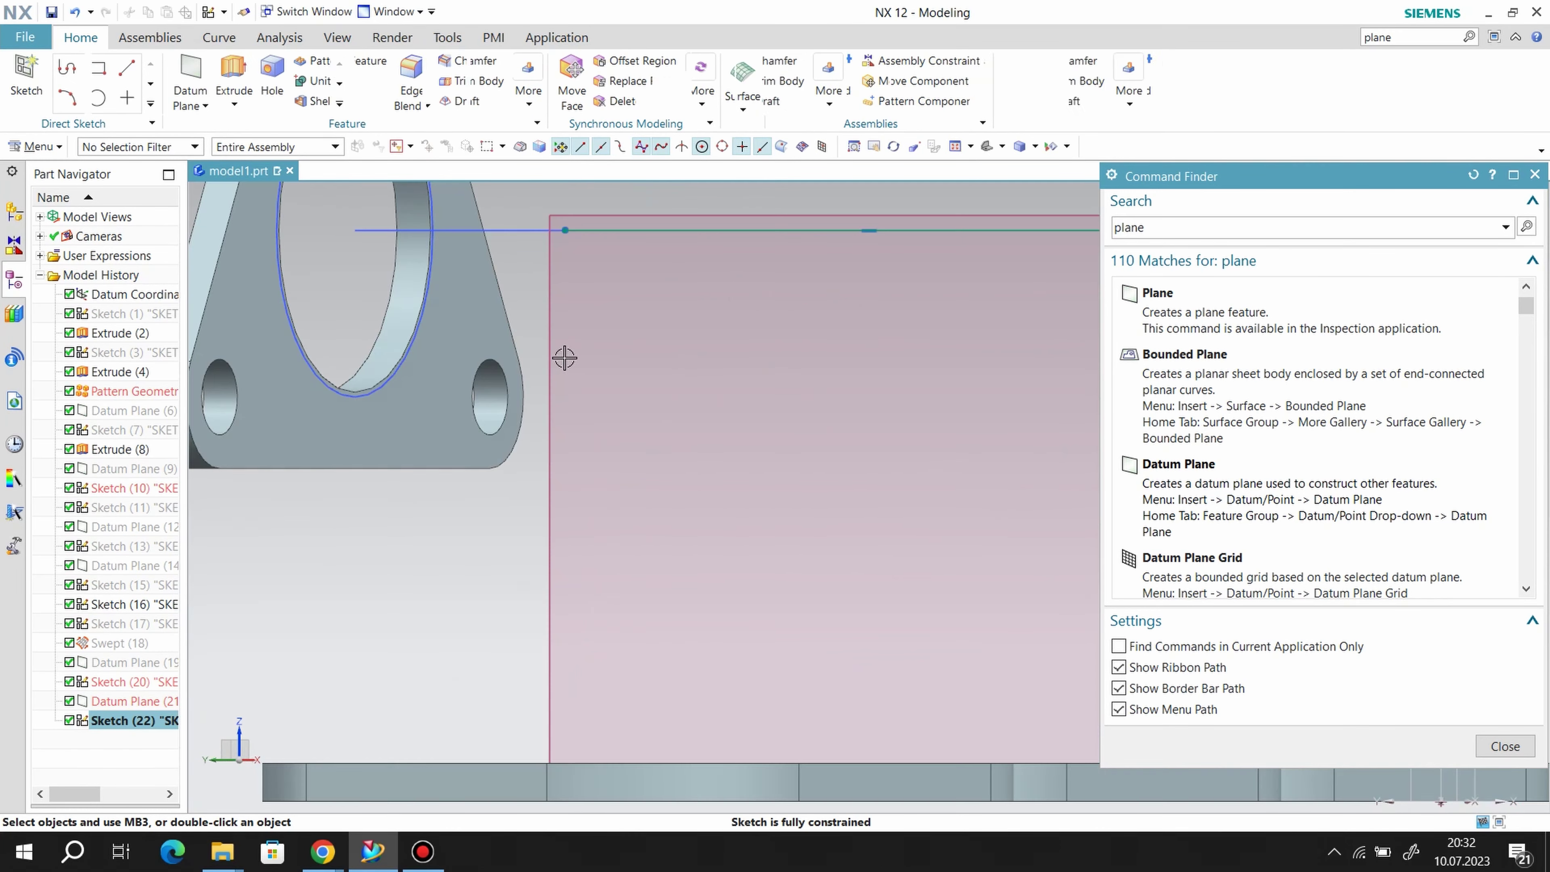
key(f)
scroll(657, 413, down, 4)
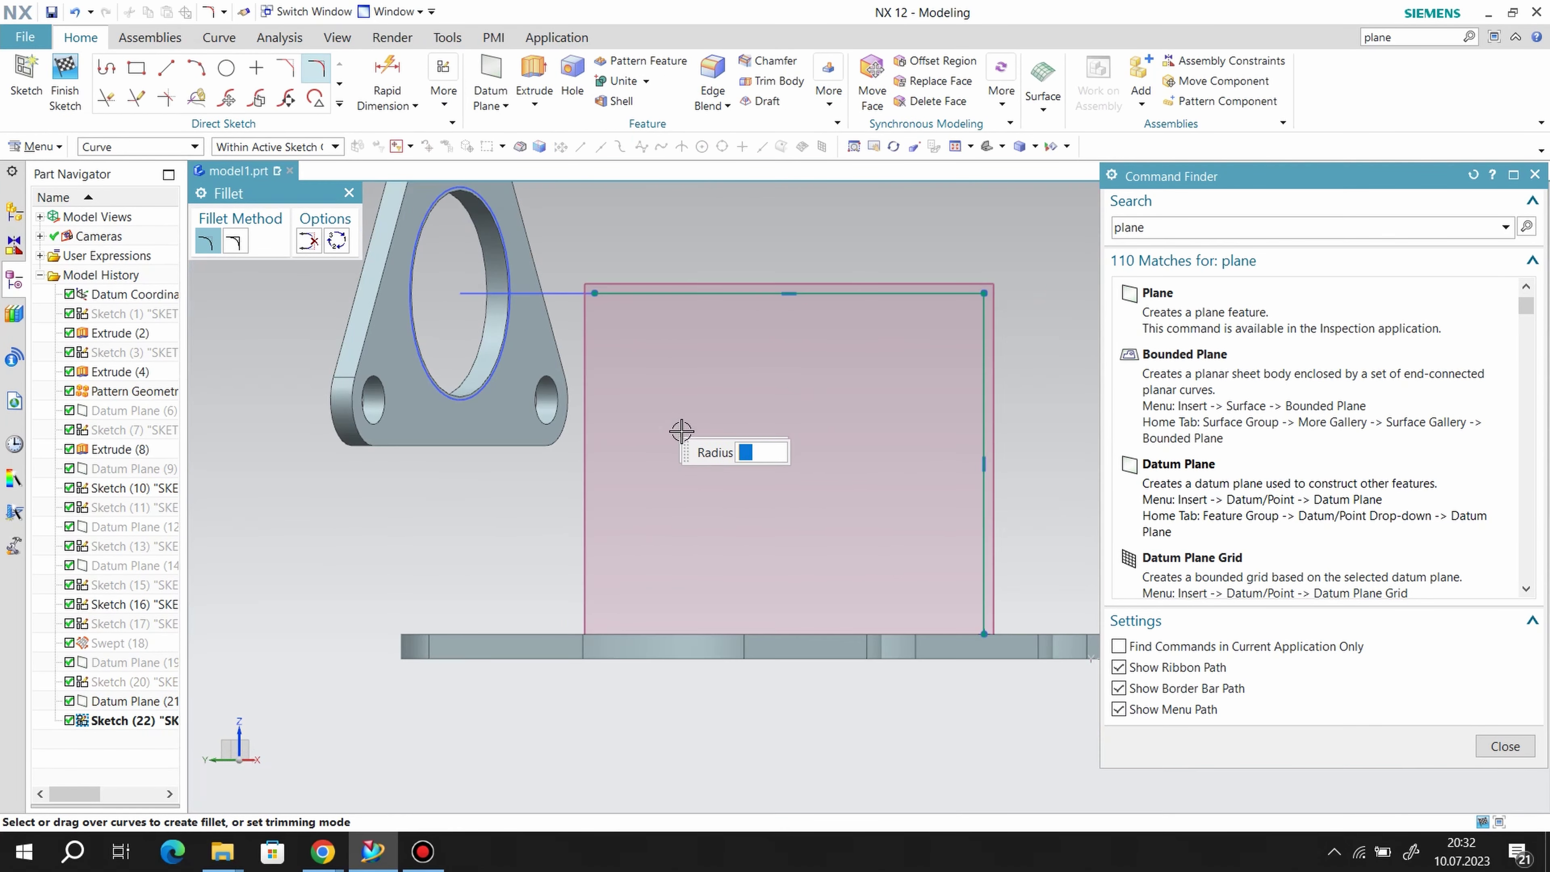
click(986, 343)
text(80)
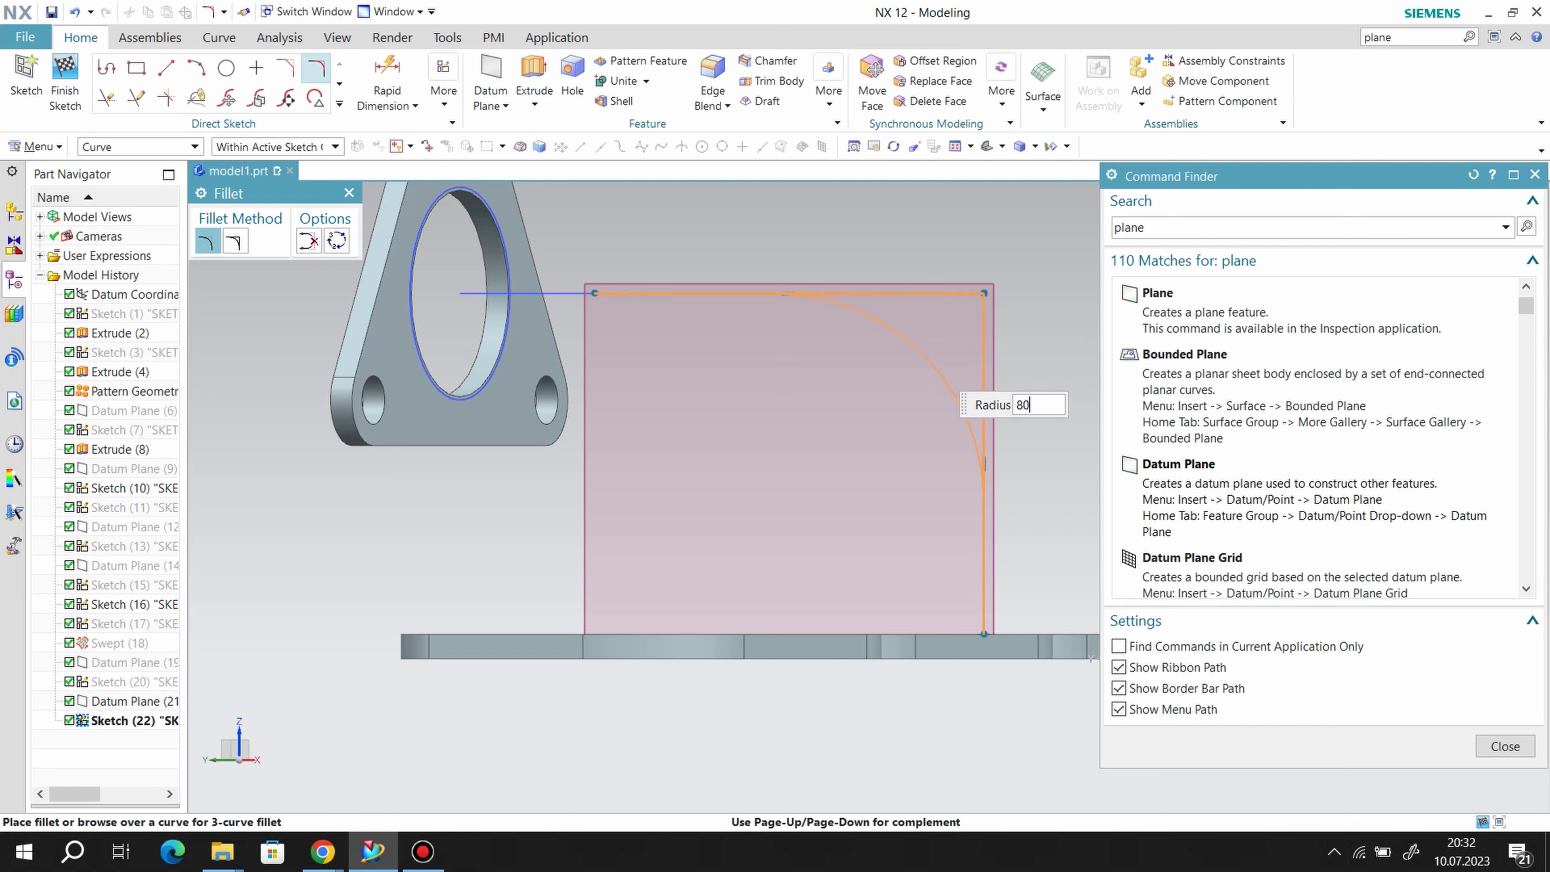
key(Return)
click(64, 82)
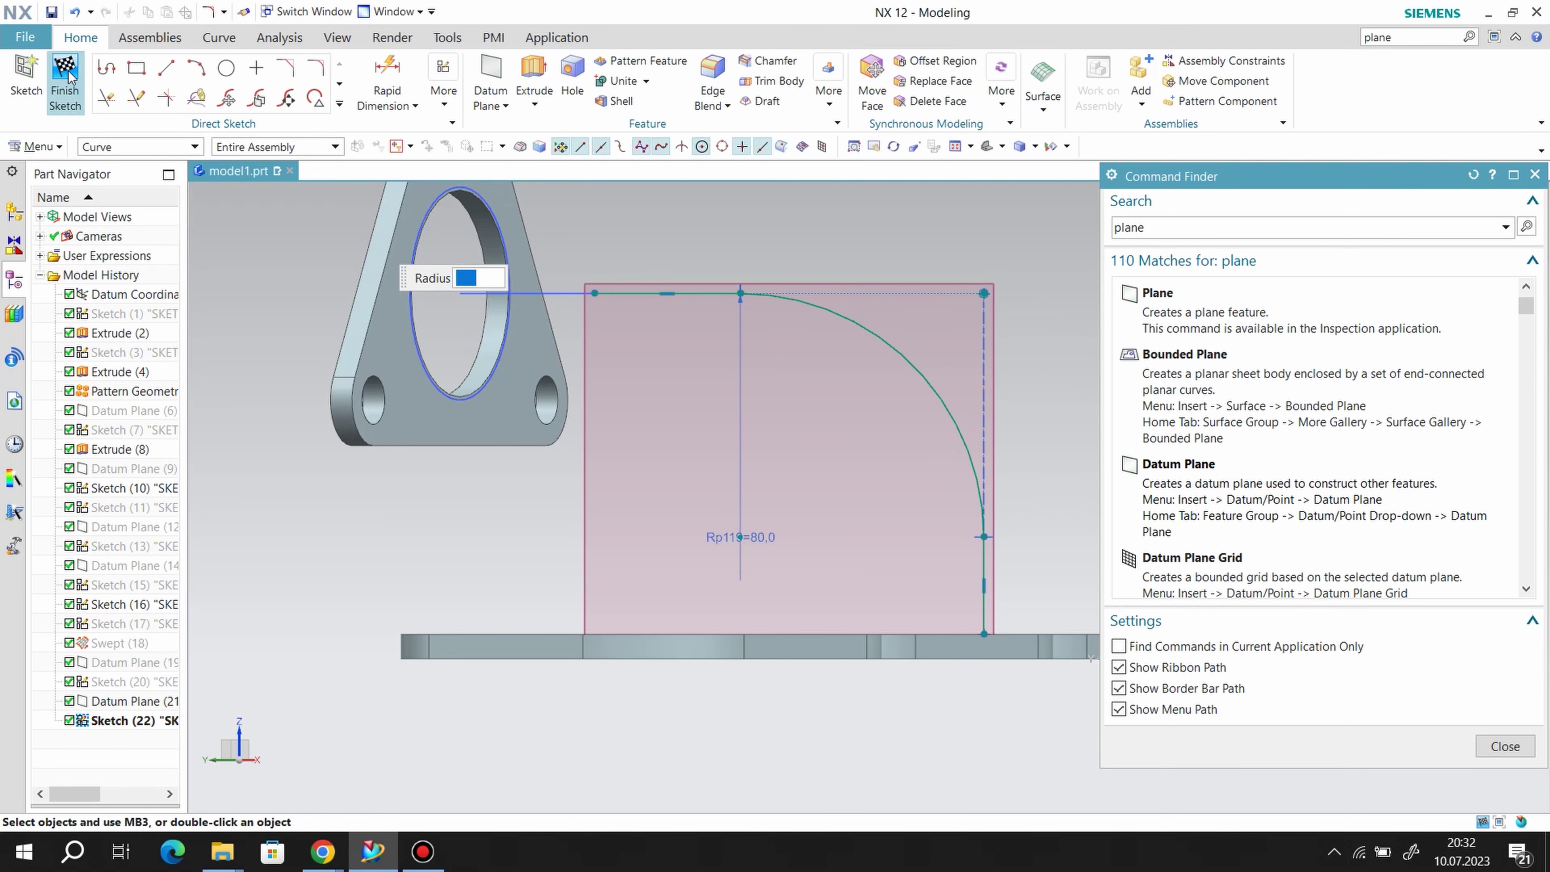
- Hide the previous datum plane and create a new one on the curved path and the plate line
right_click(745, 464)
mouse_move(1187, 464)
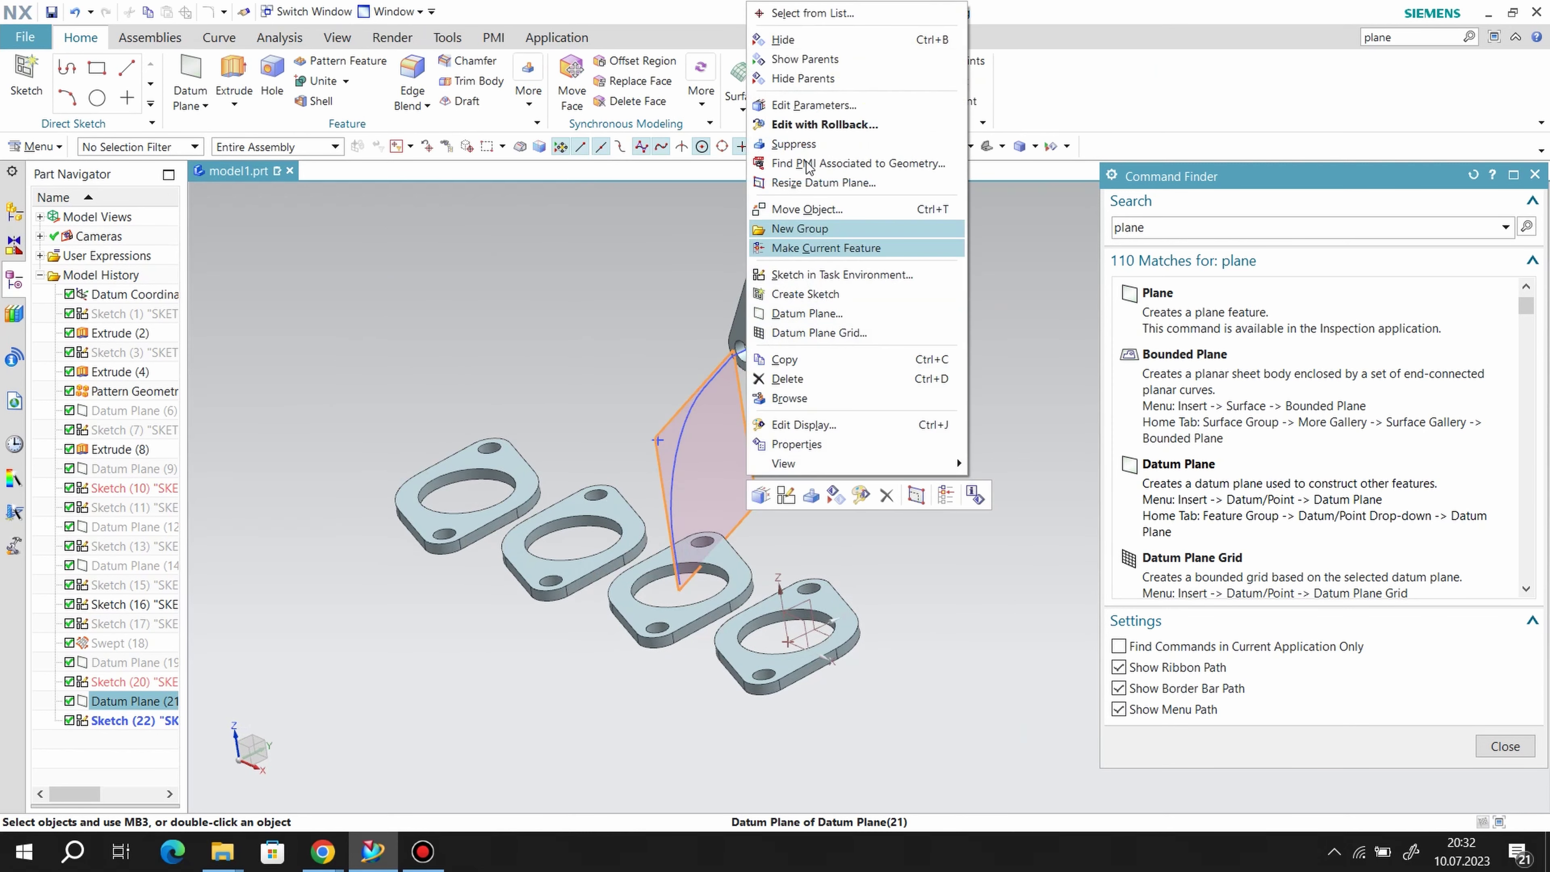
click(777, 472)
click(1207, 477)
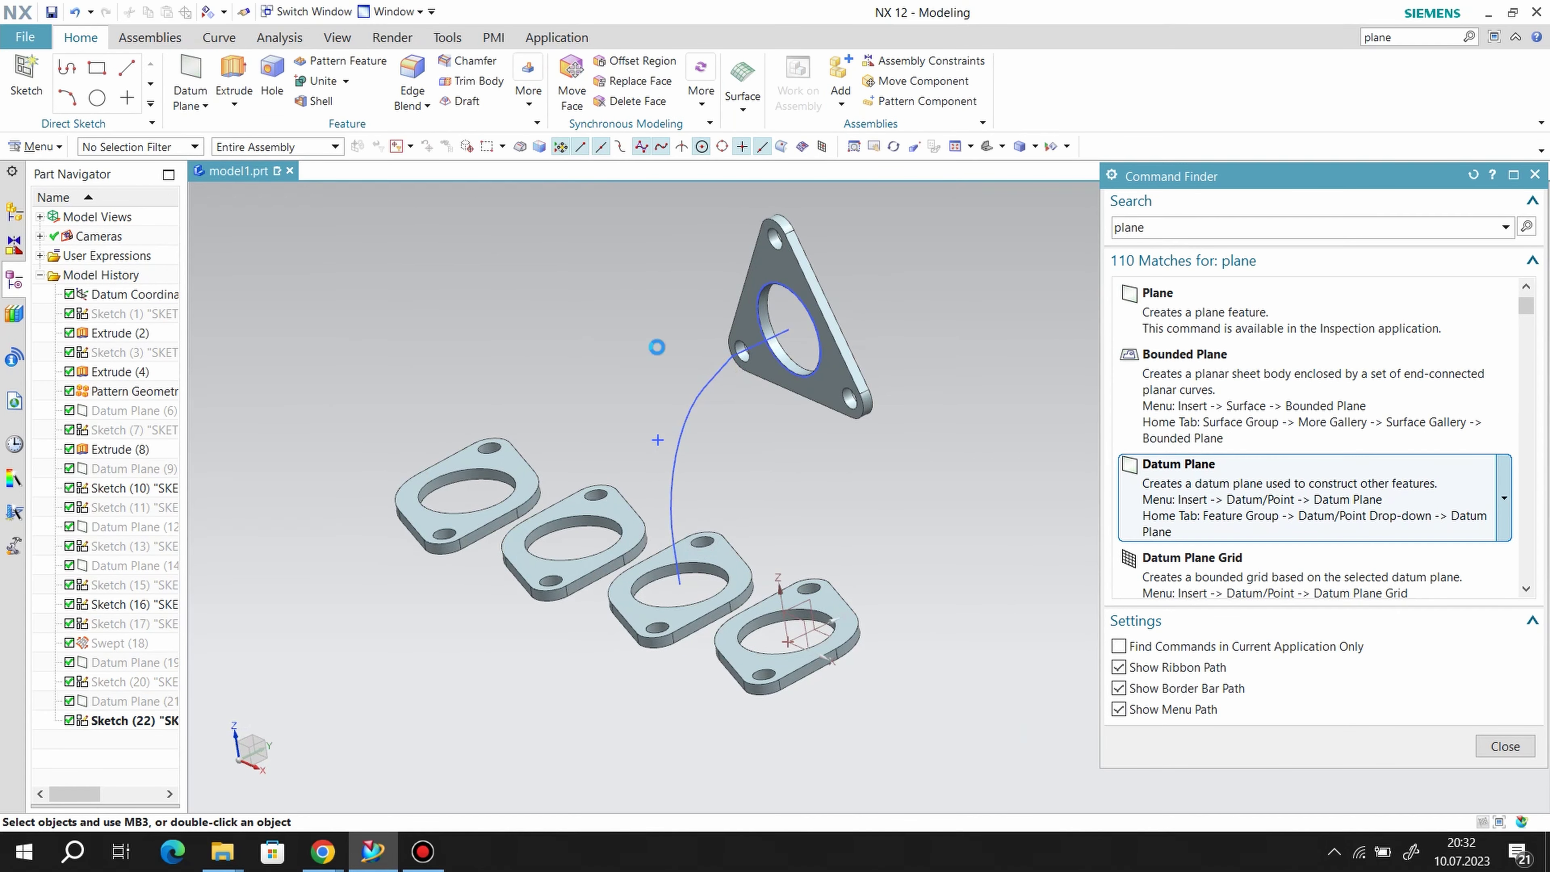
click(717, 385)
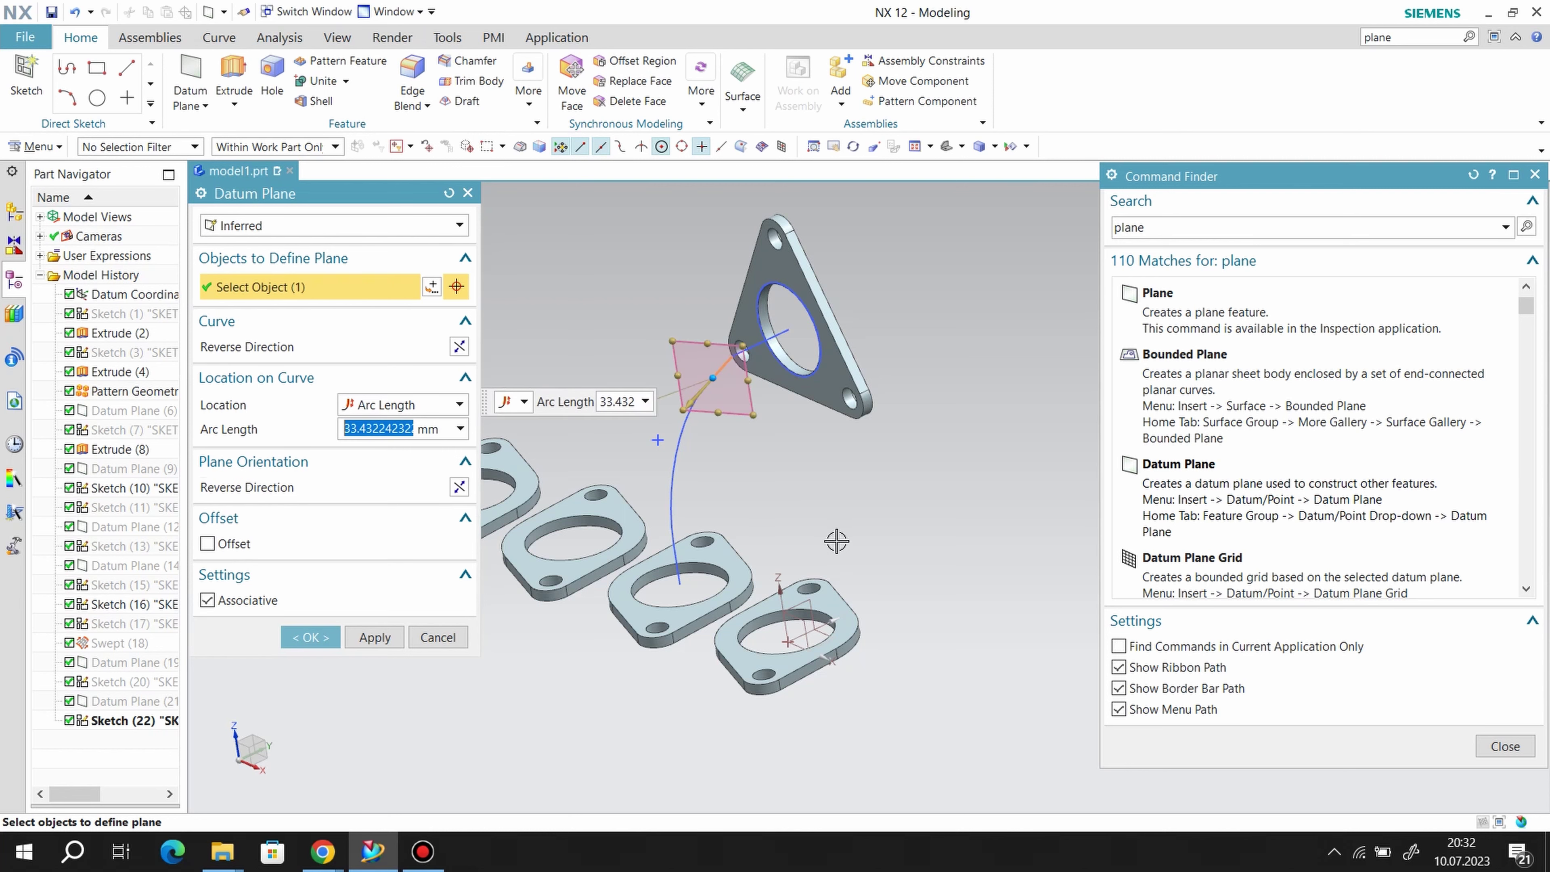
middle_drag(837, 537, 801, 497)
click(740, 337)
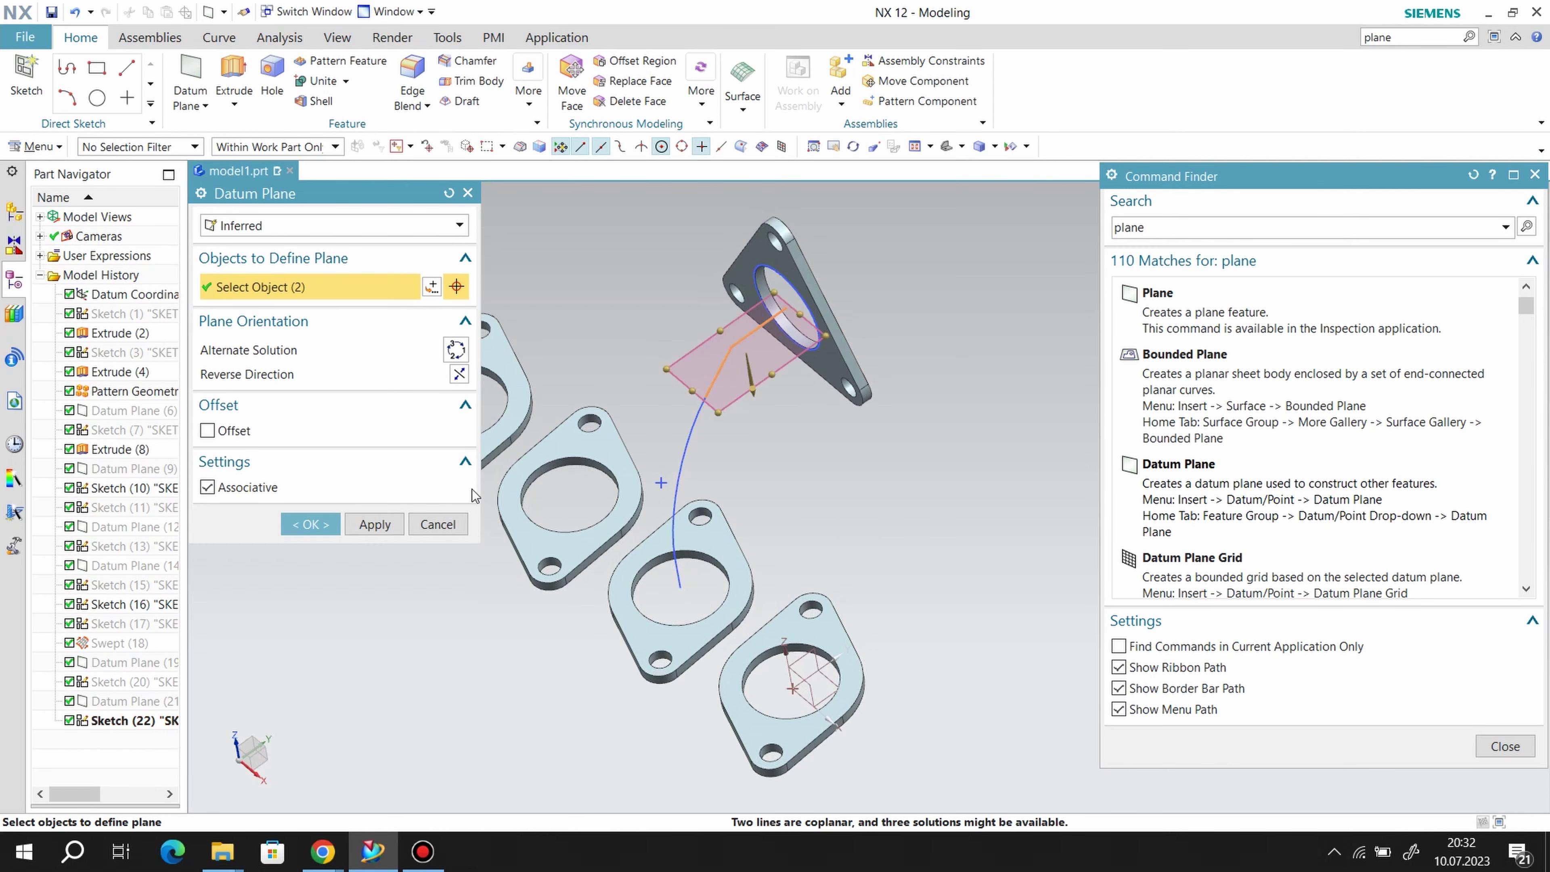
click(340, 524)
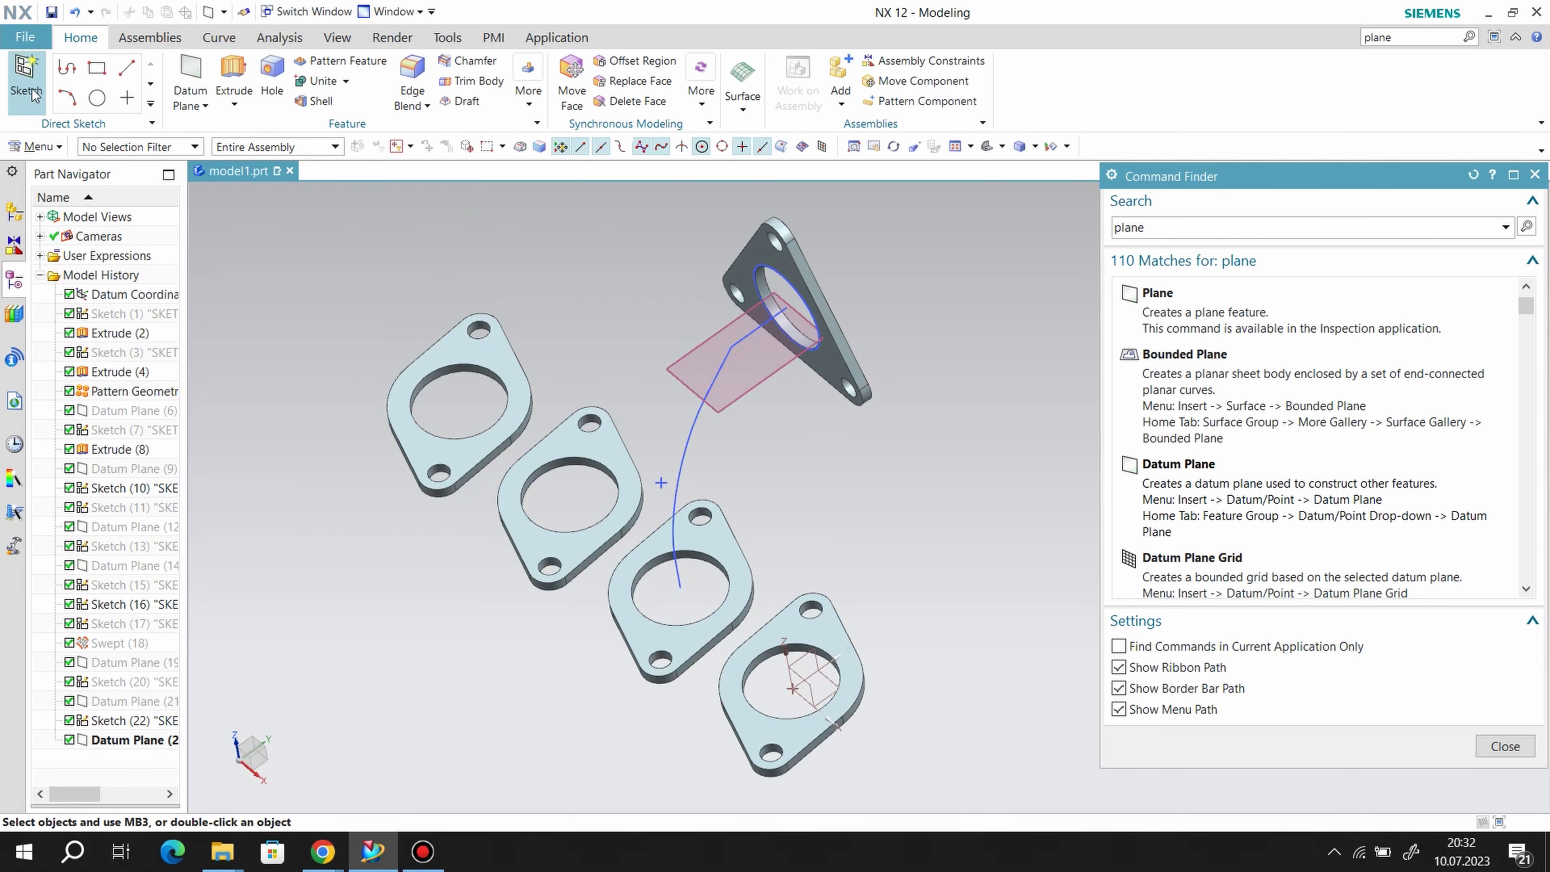
- Sketch a vertical line and a line to the path's arc on the new plane, then select both for a fillet
click(735, 406)
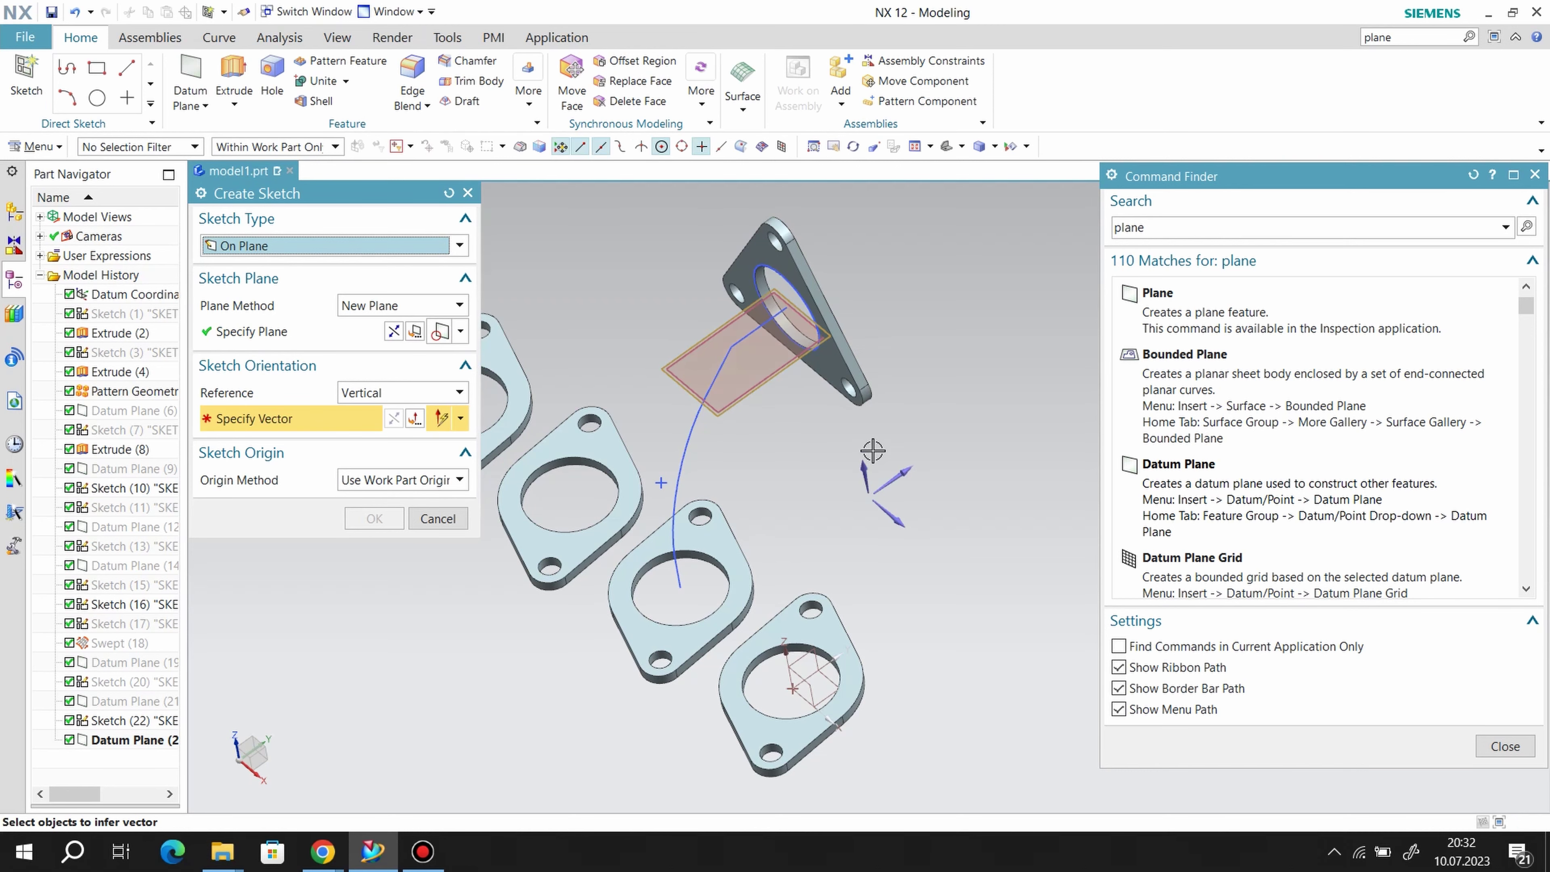
click(374, 519)
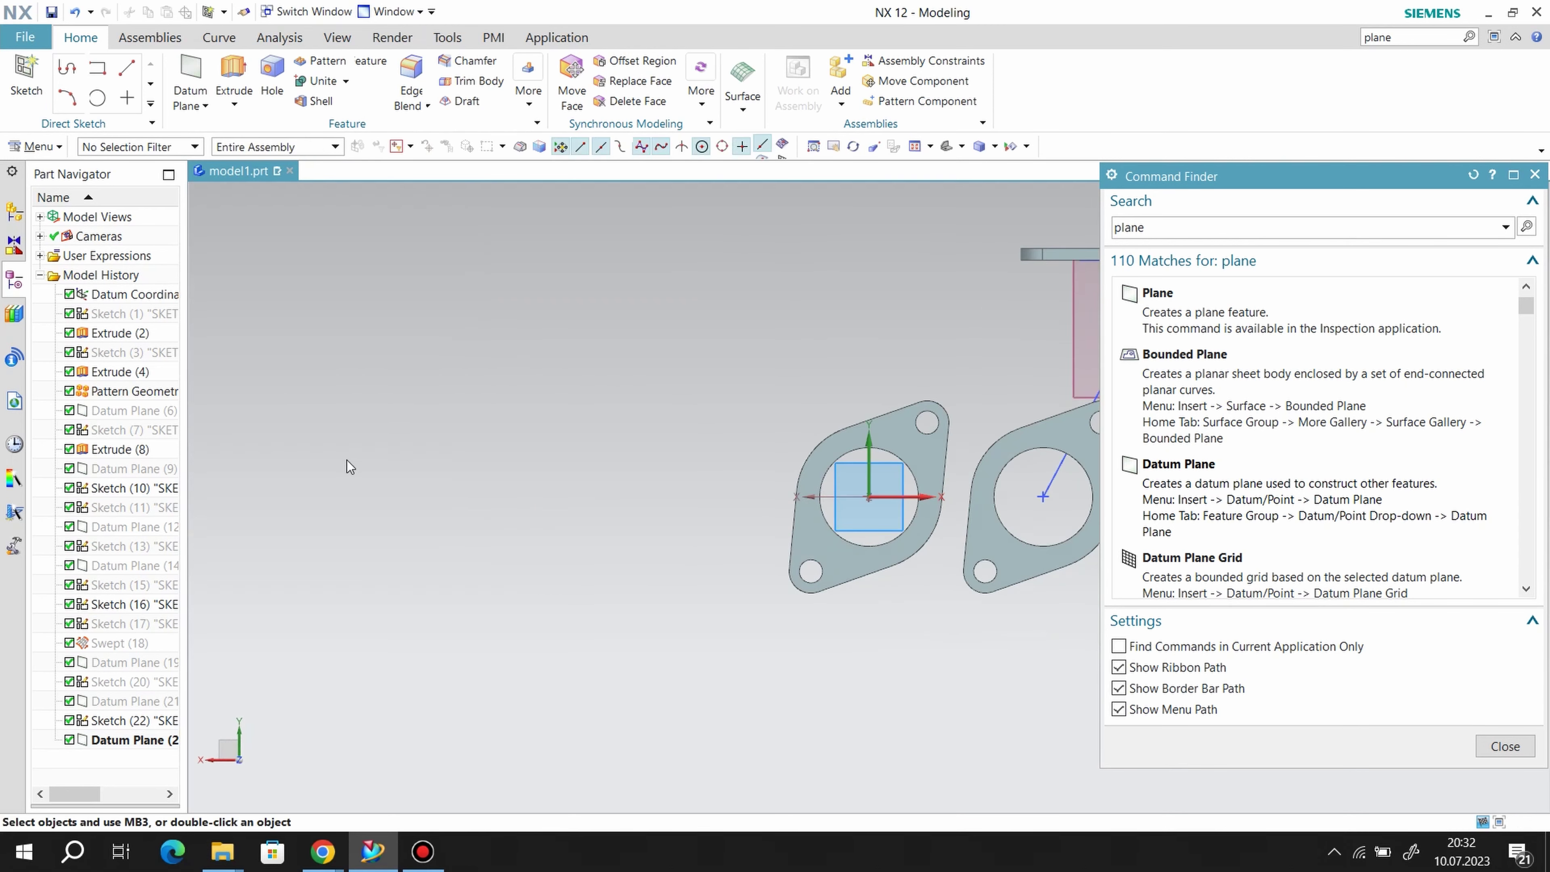
scroll(885, 397, down, 2)
scroll(904, 440, down, 3)
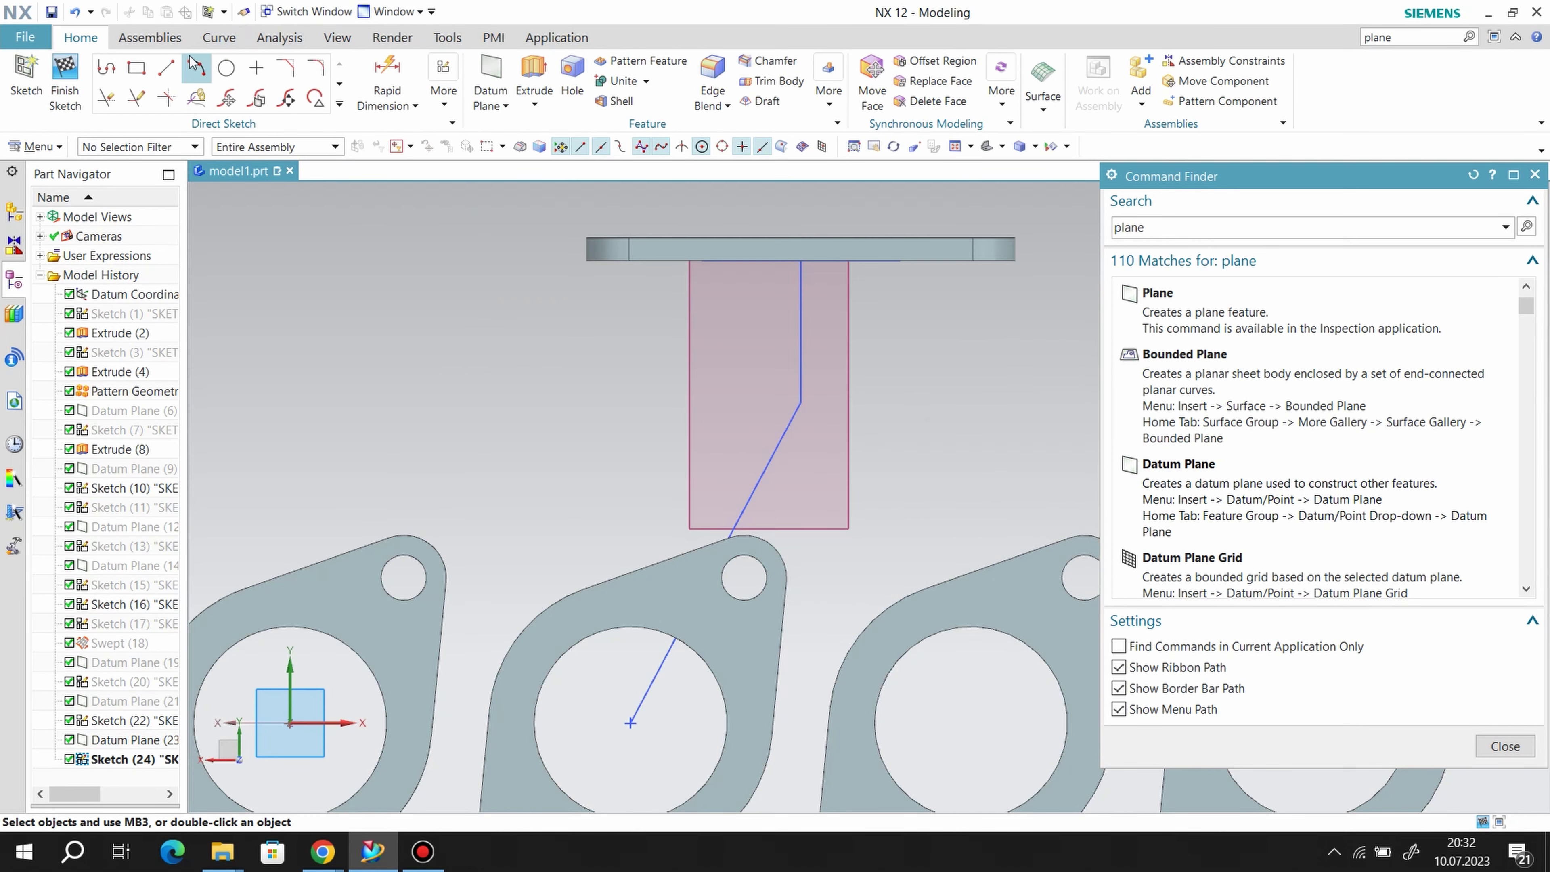
click(800, 403)
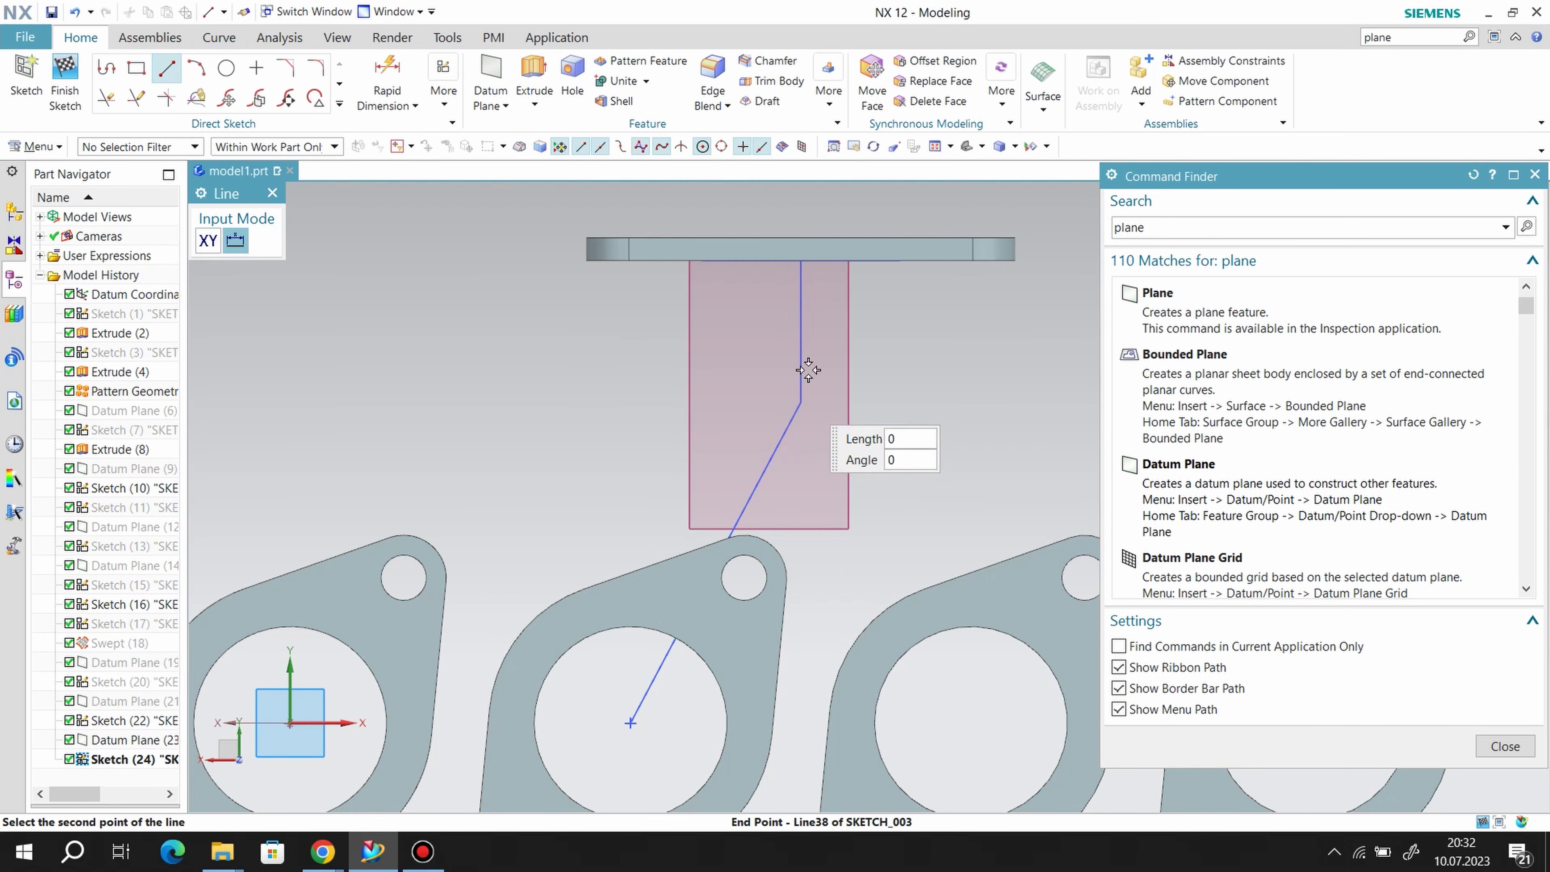
click(802, 261)
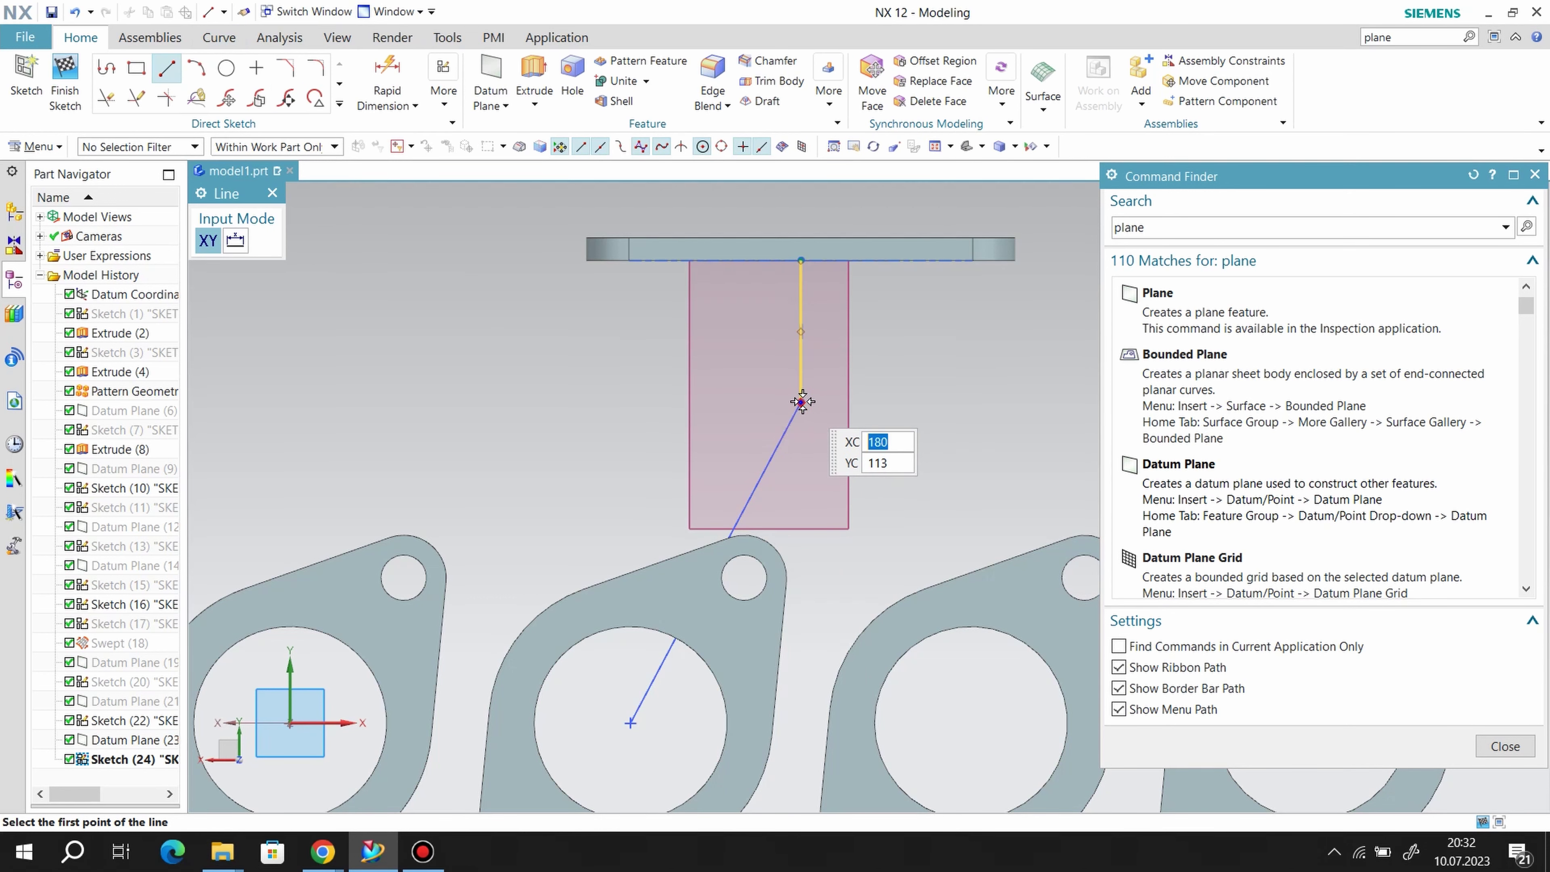
click(801, 403)
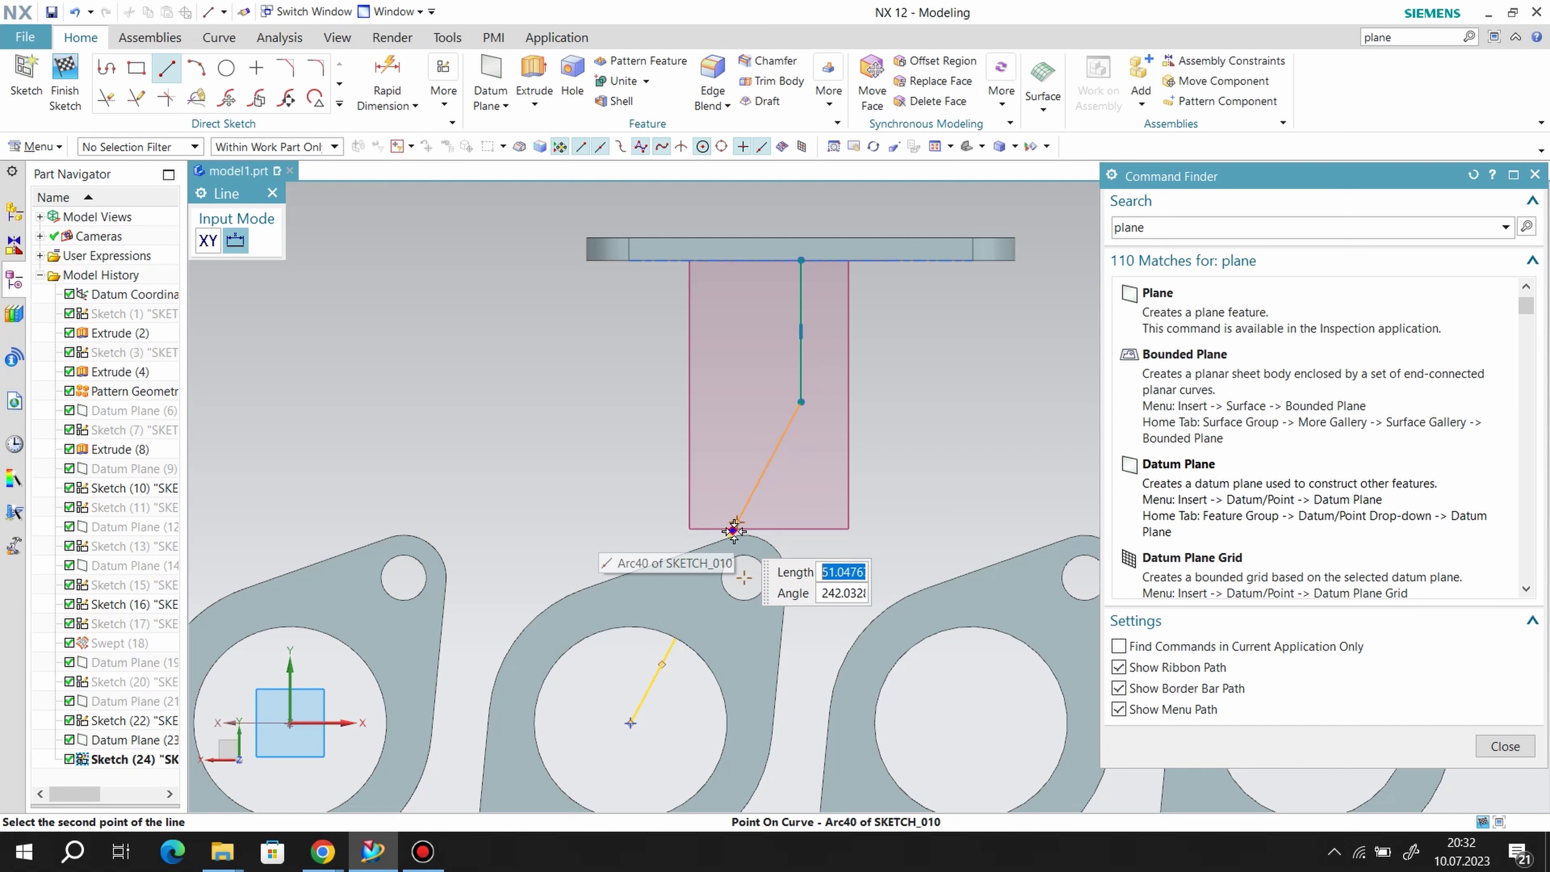
middle_drag(800, 518, 744, 512)
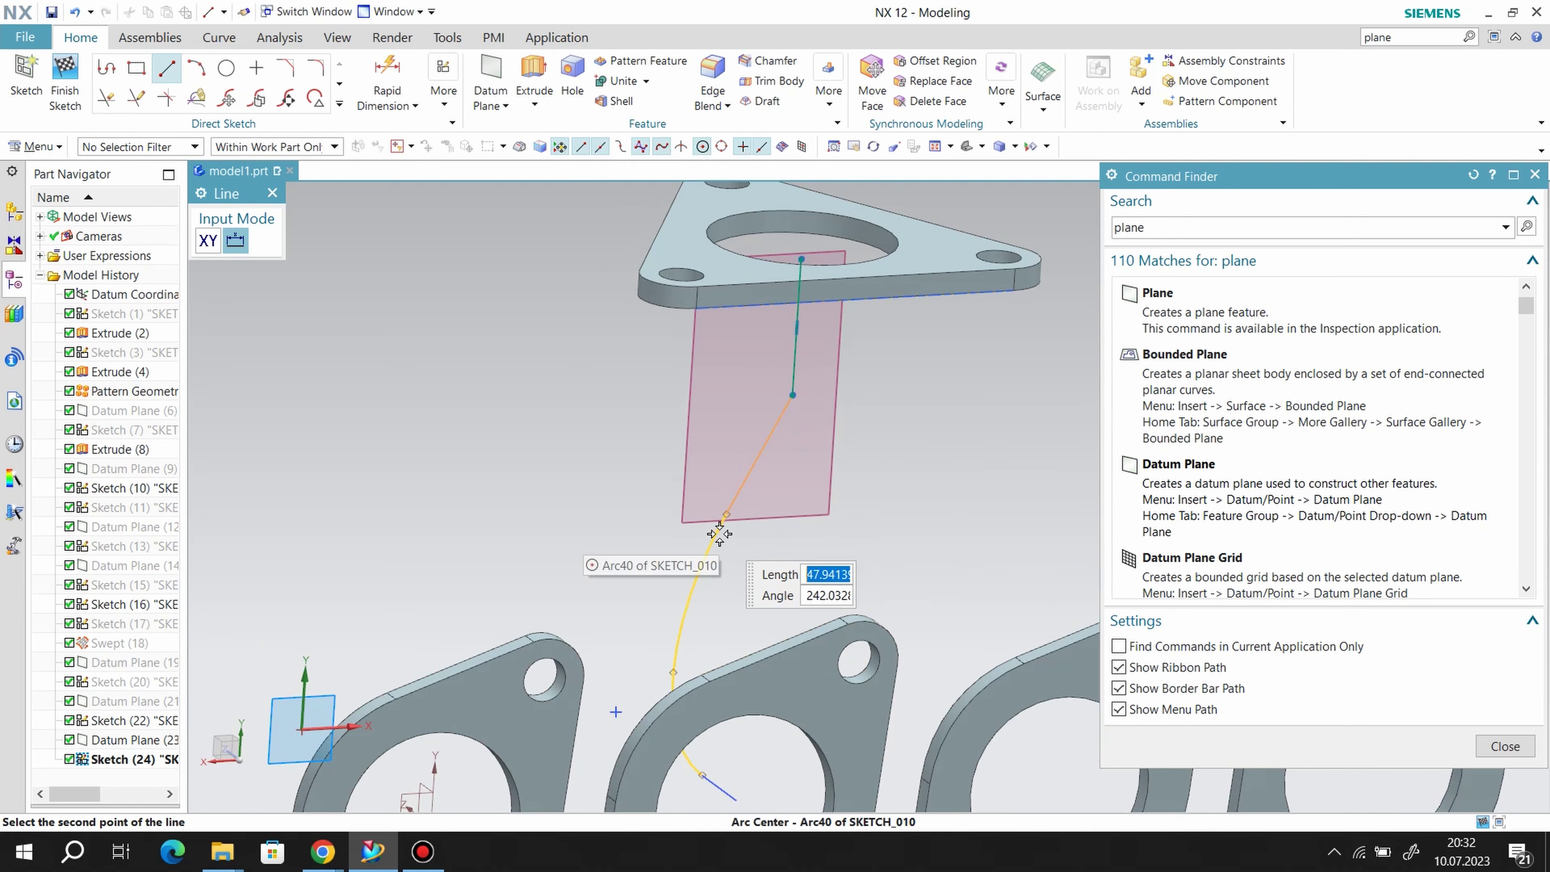
click(727, 516)
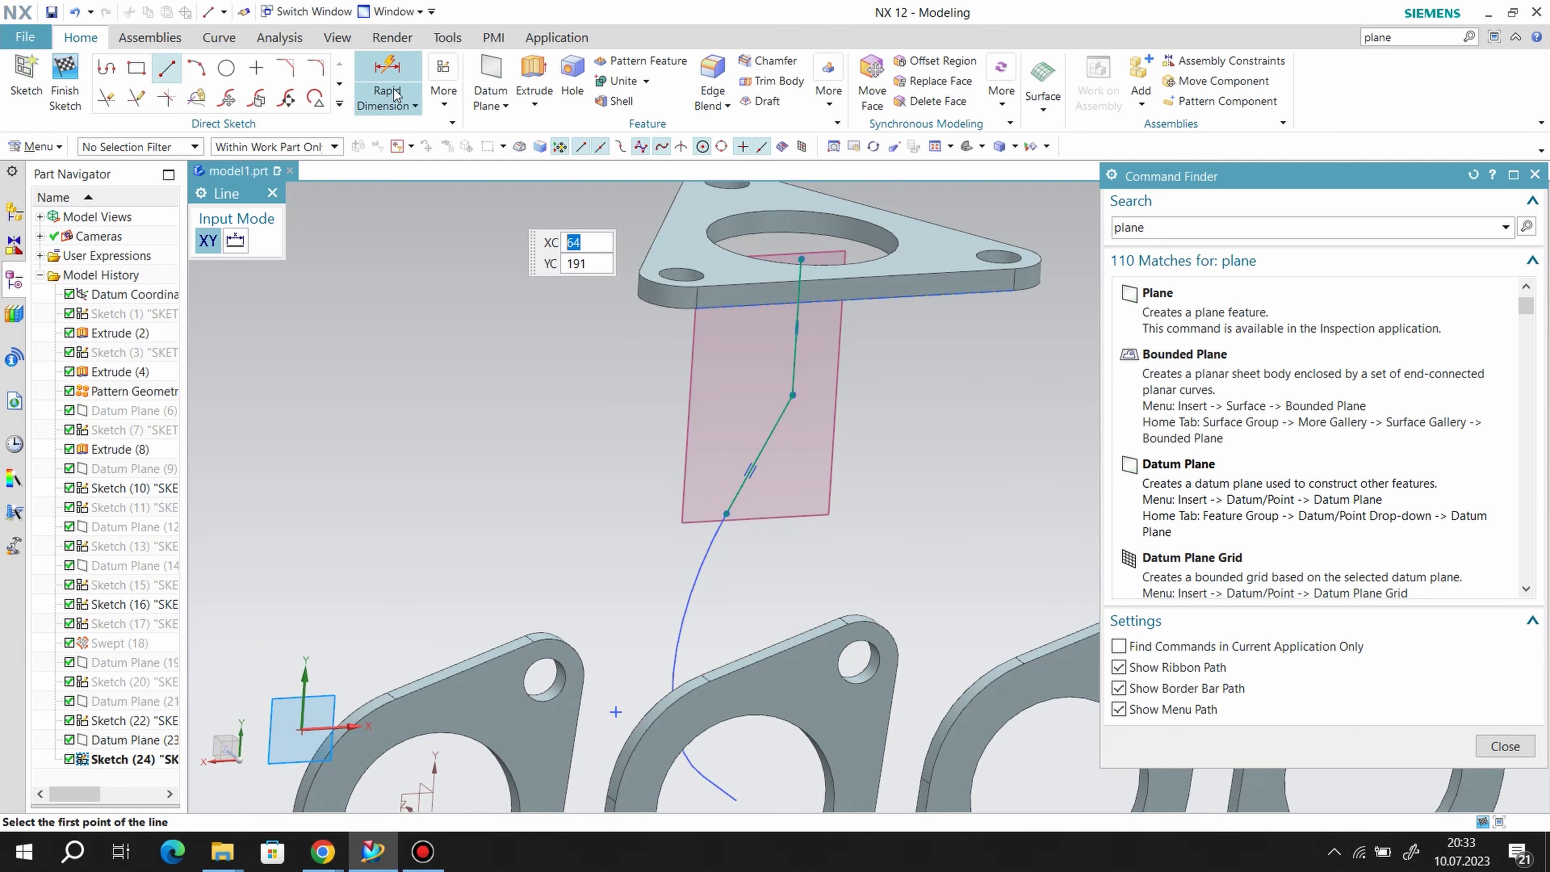
click(317, 67)
click(787, 381)
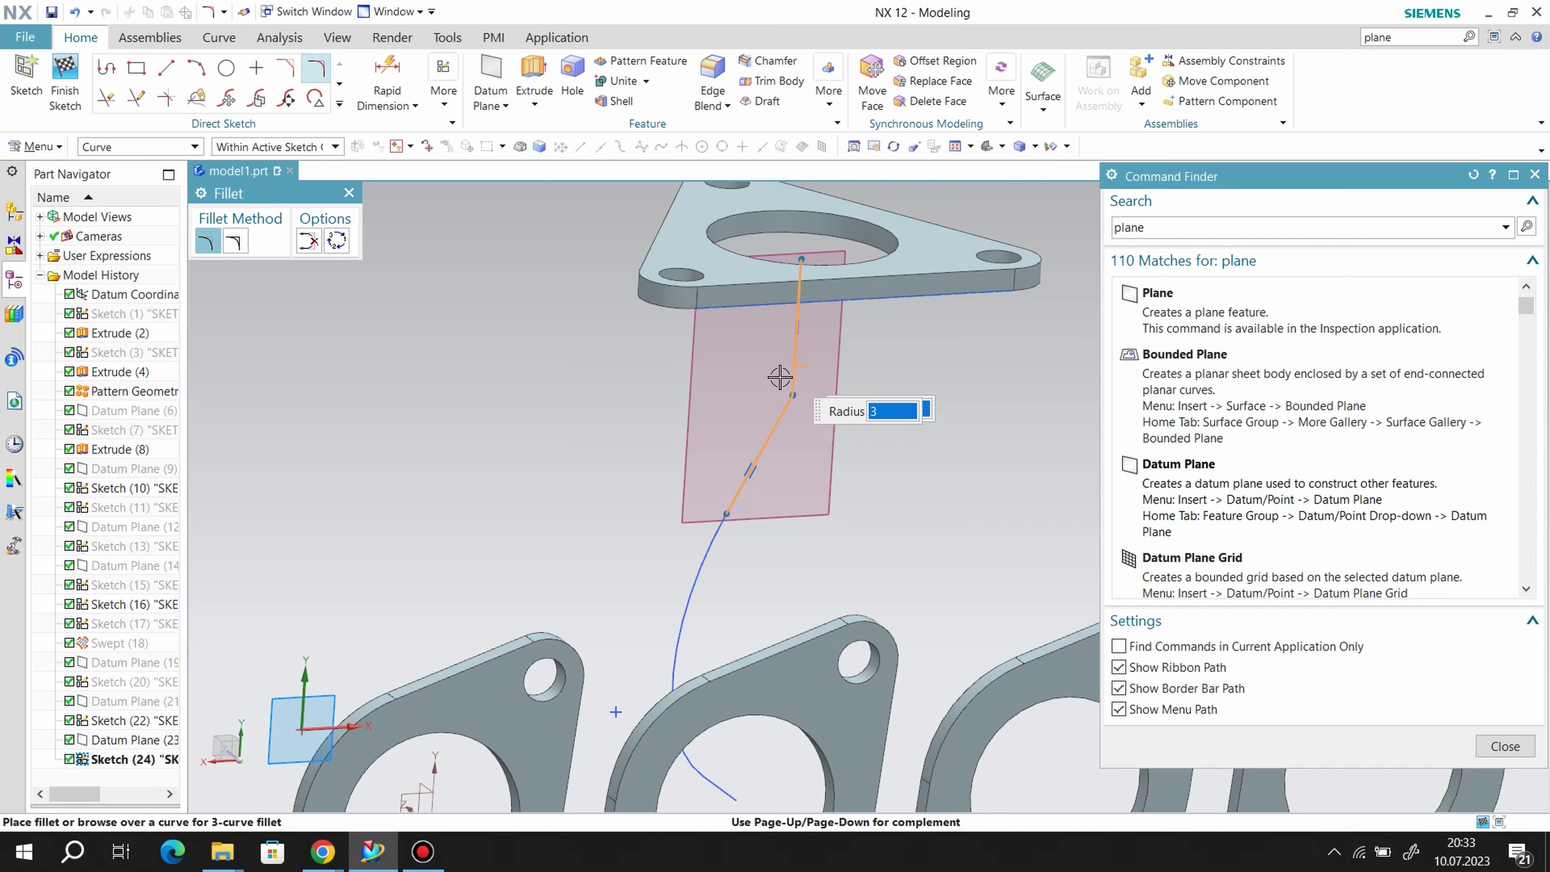
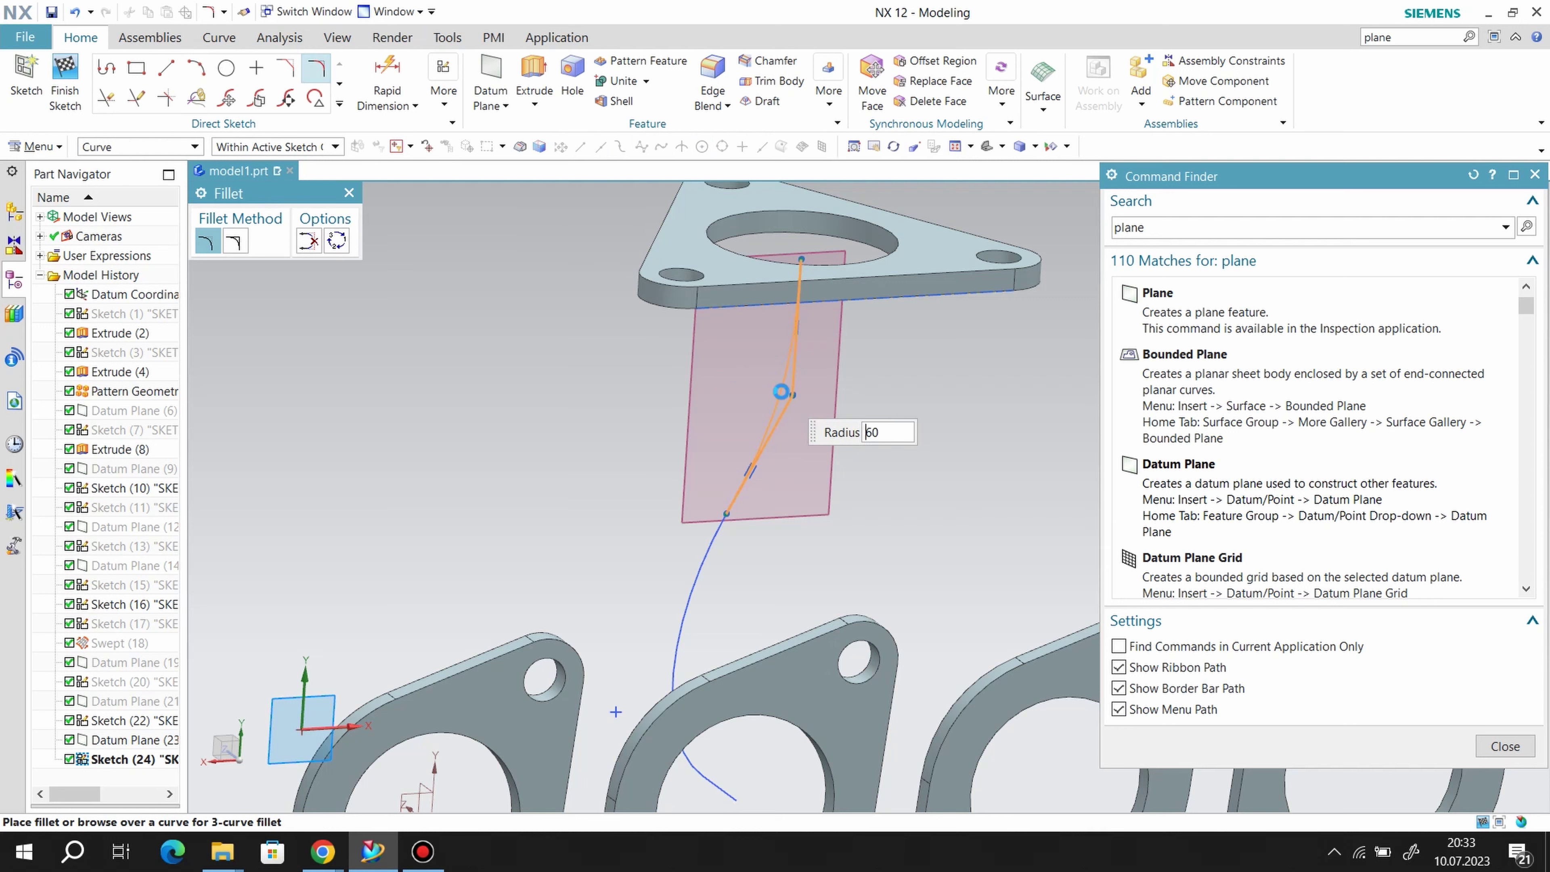
- Dismiss the Fillet tool without filleting and finish the radius-60 path sketch
click(349, 193)
right_click(798, 330)
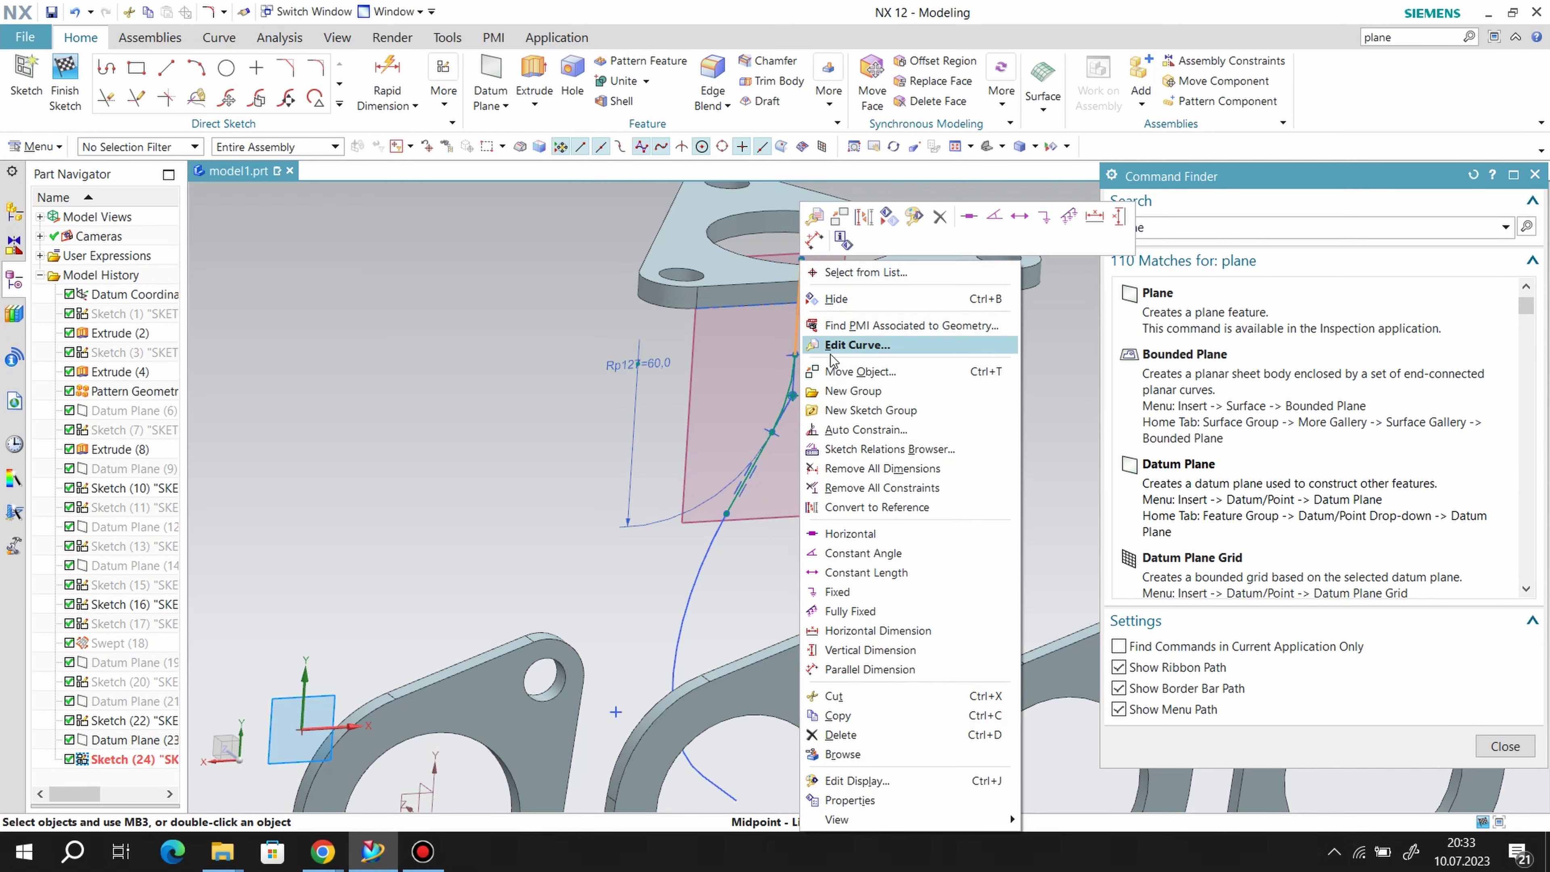
click(845, 299)
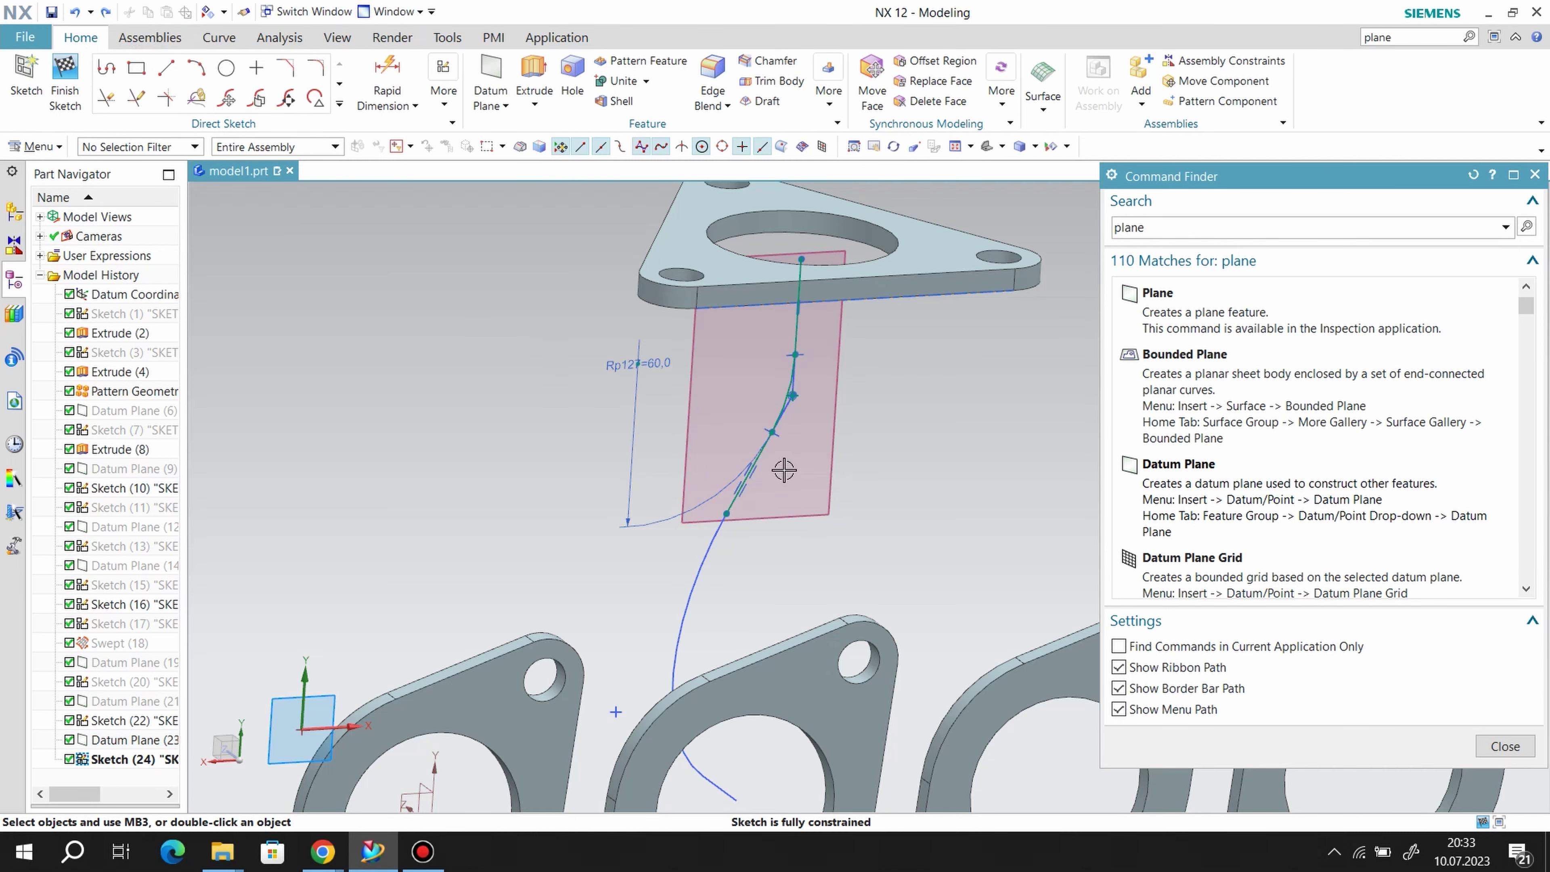
scroll(809, 438, up, 3)
click(54, 110)
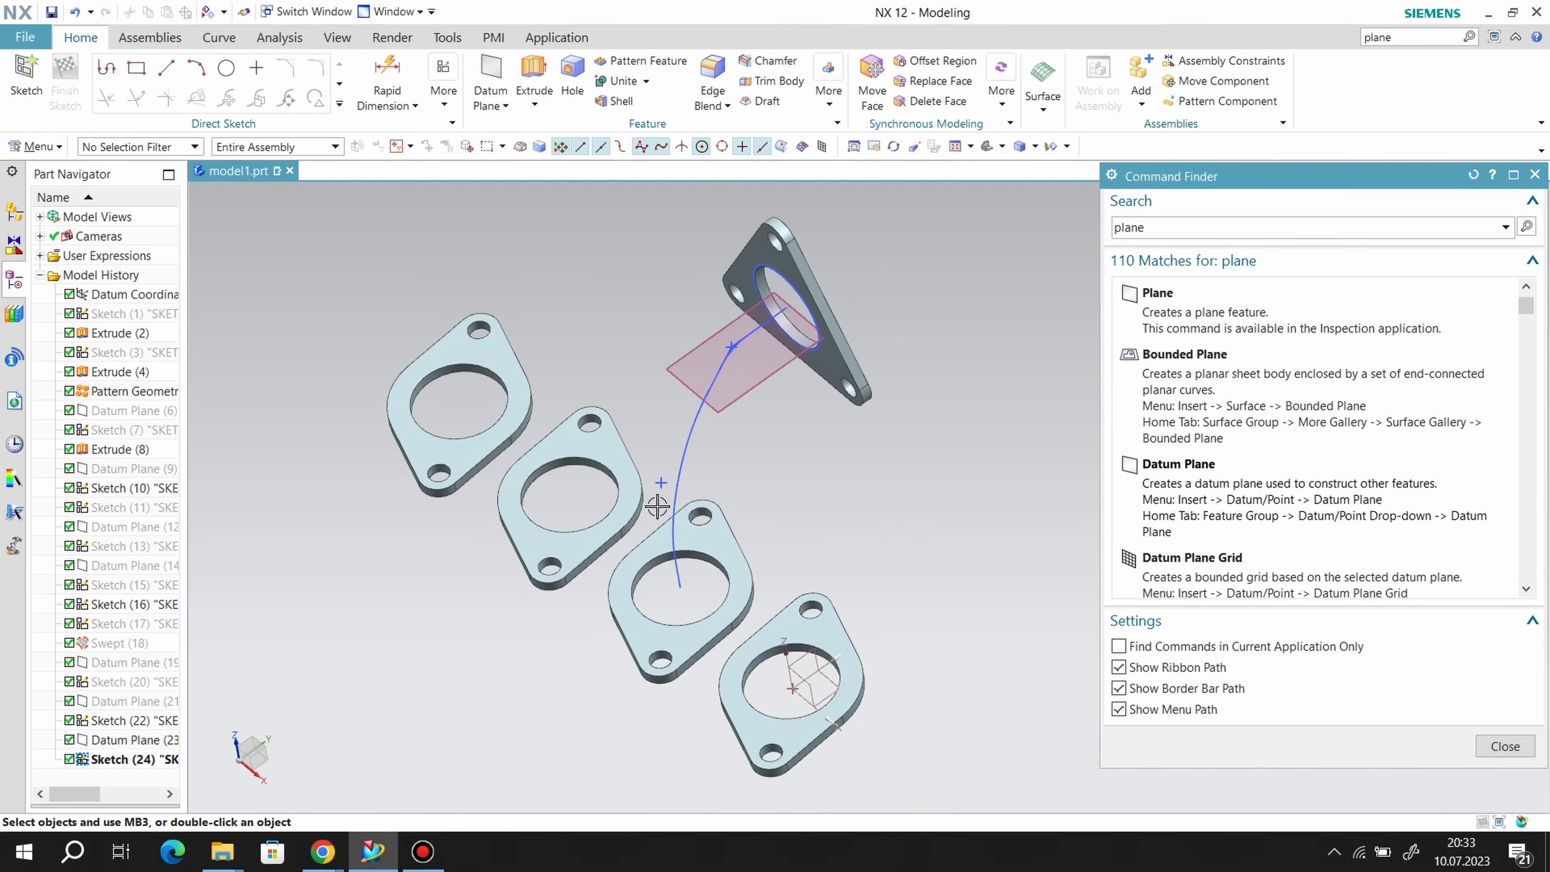
- Choose an option for a sketch in the model and view the flanges from above
scroll(723, 328, up, 3)
scroll(775, 337, up, 3)
right_click(744, 357)
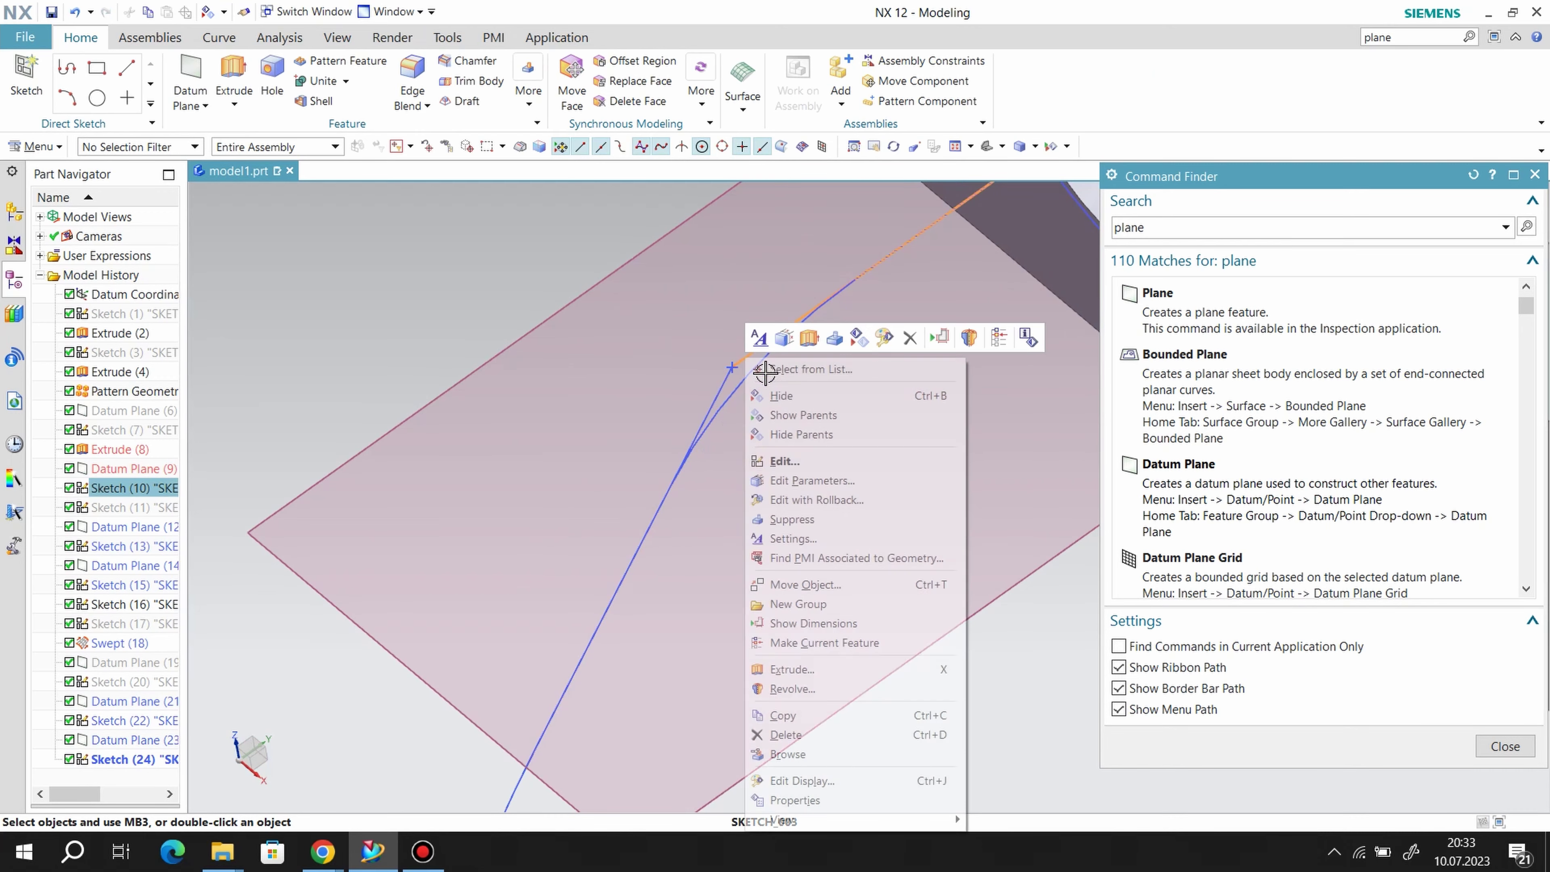
click(770, 394)
middle_drag(752, 502, 136, 283)
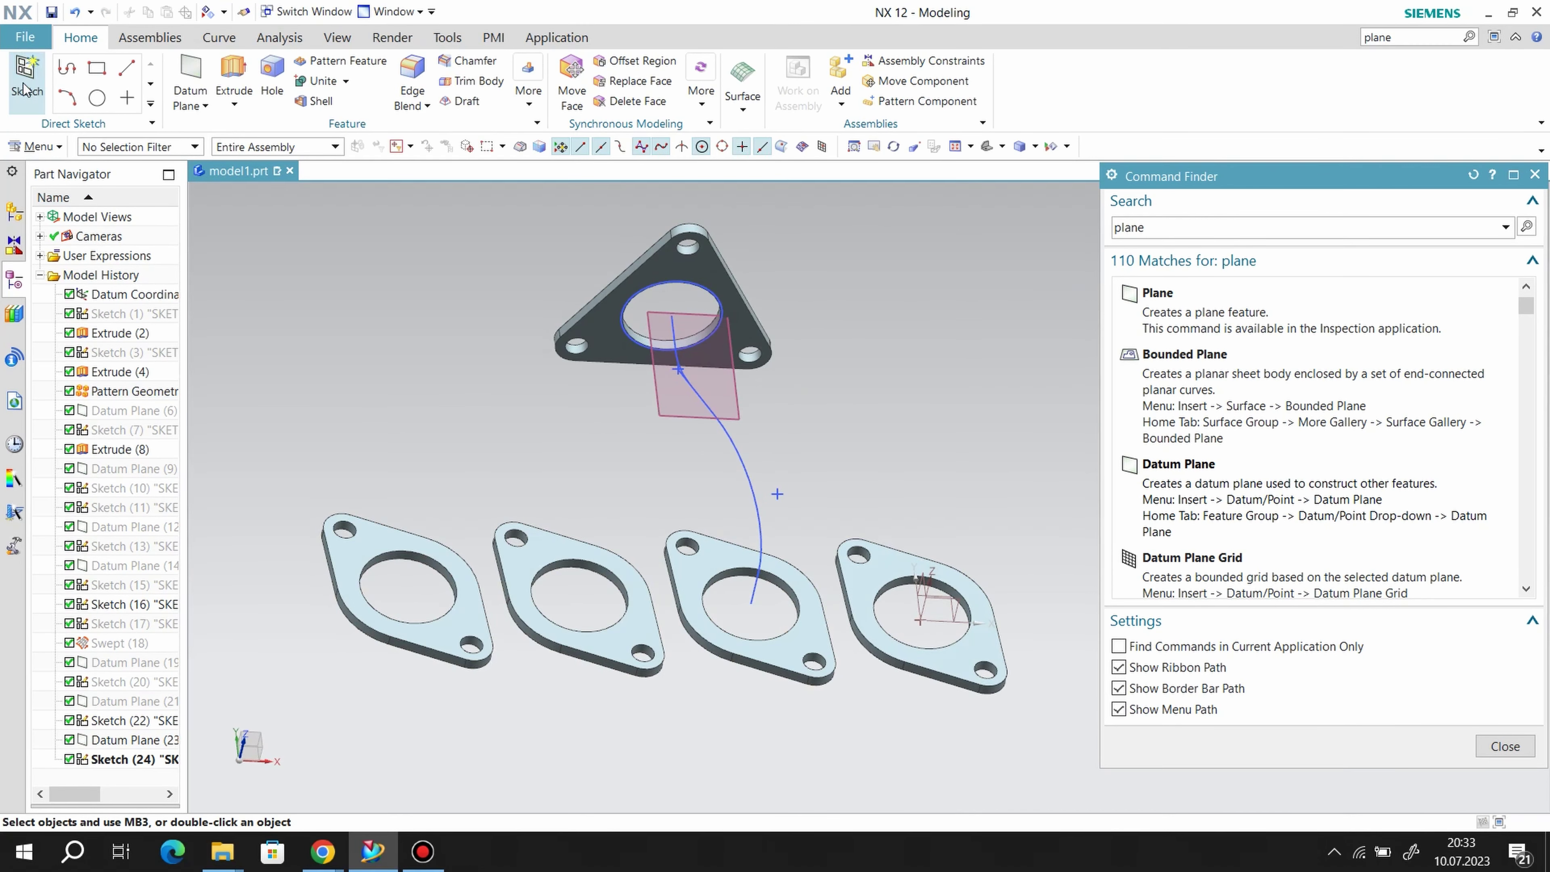
- Sketch on the third inlet flange's face and draw a circle at its hole centre
click(733, 641)
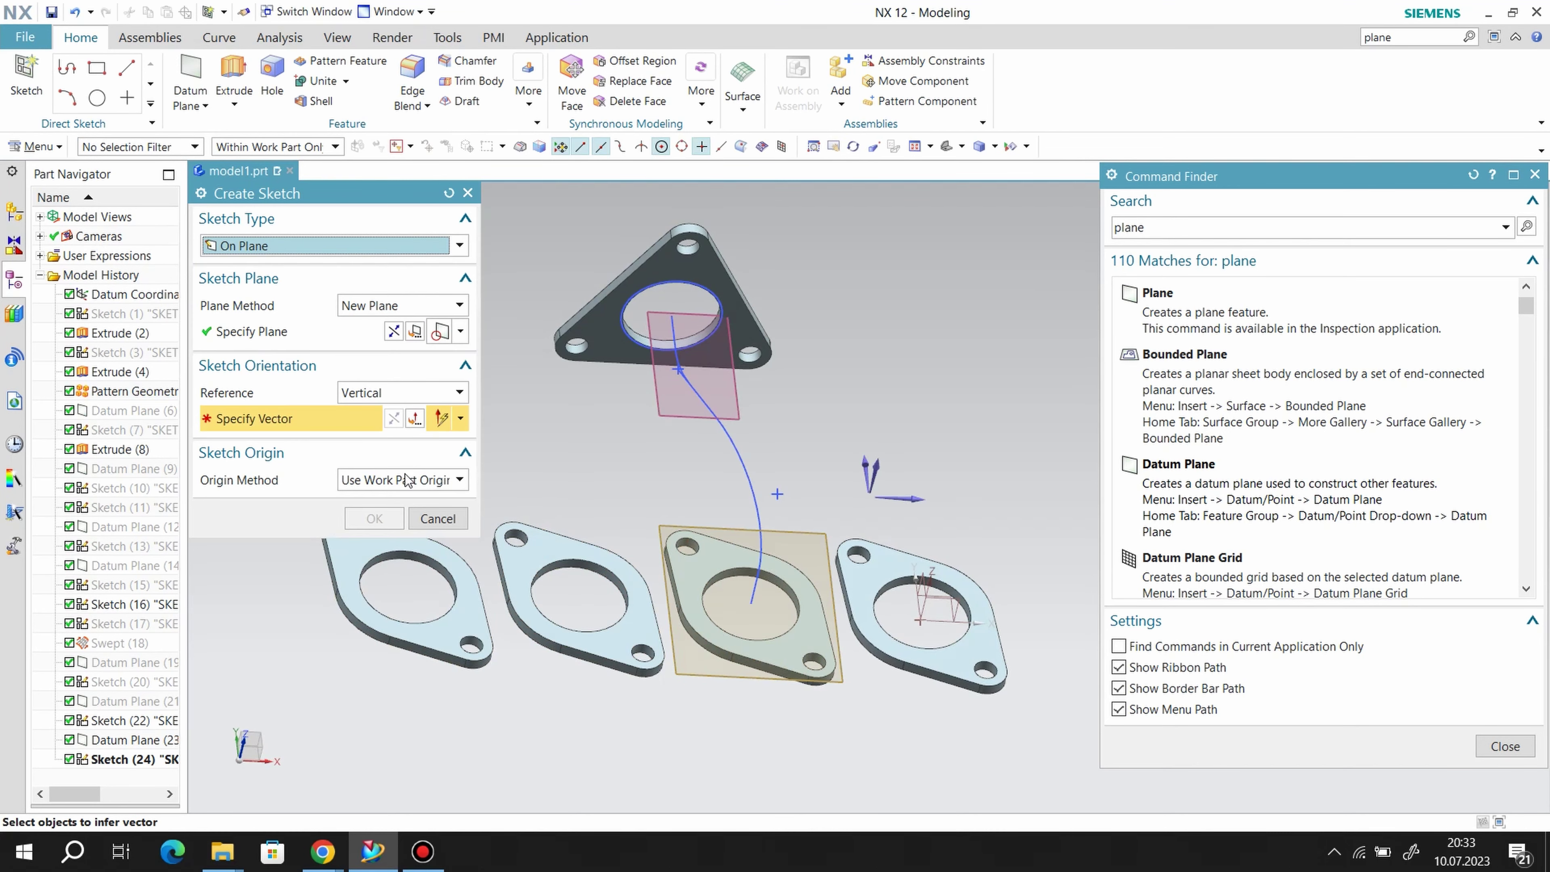
click(373, 518)
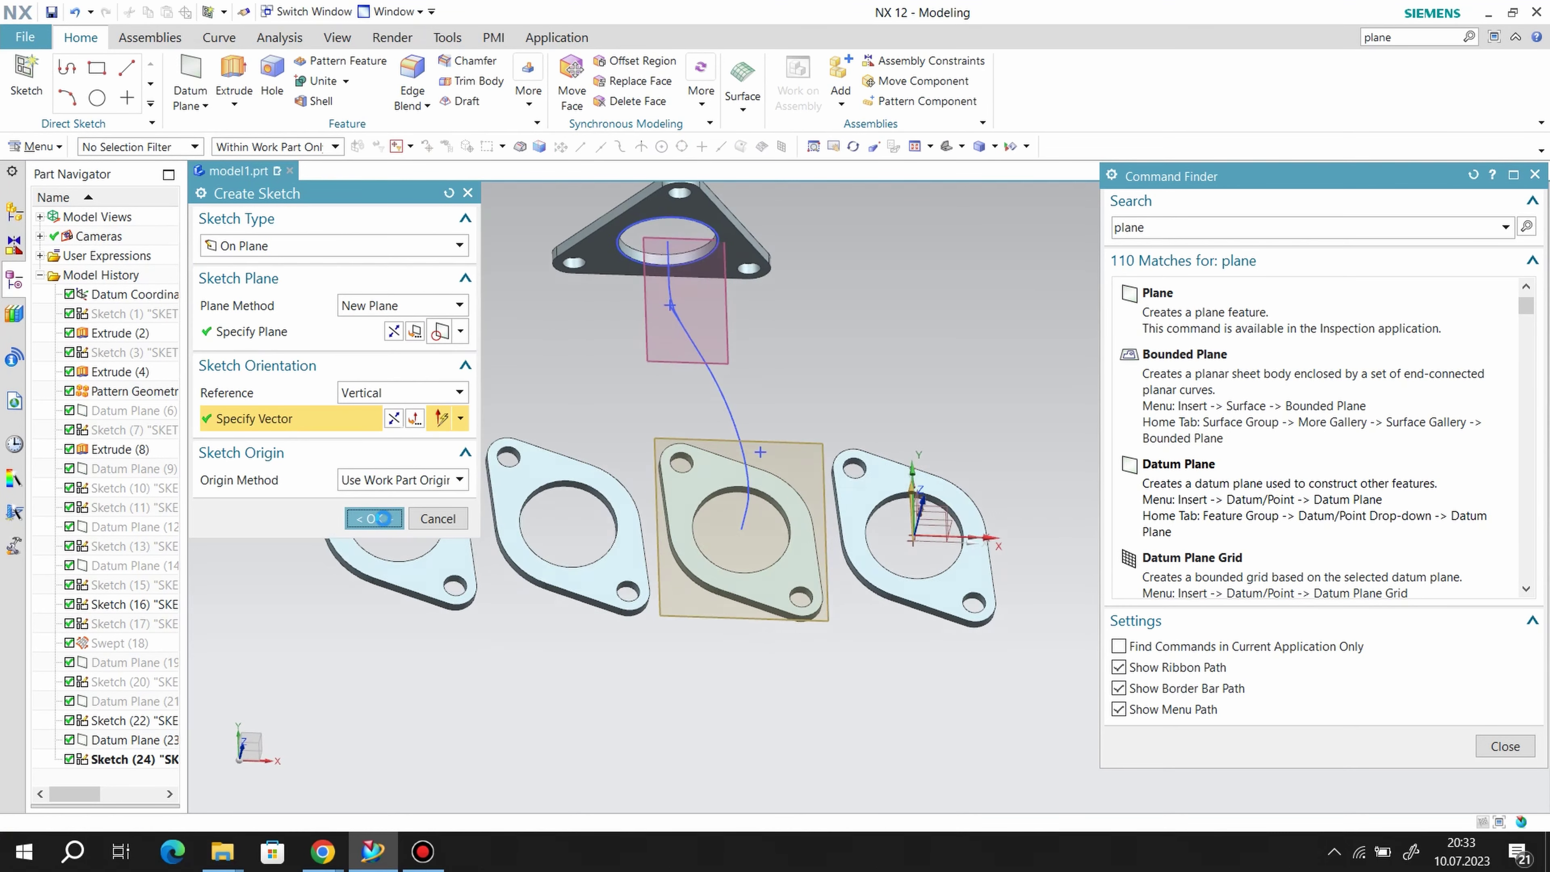
click(227, 69)
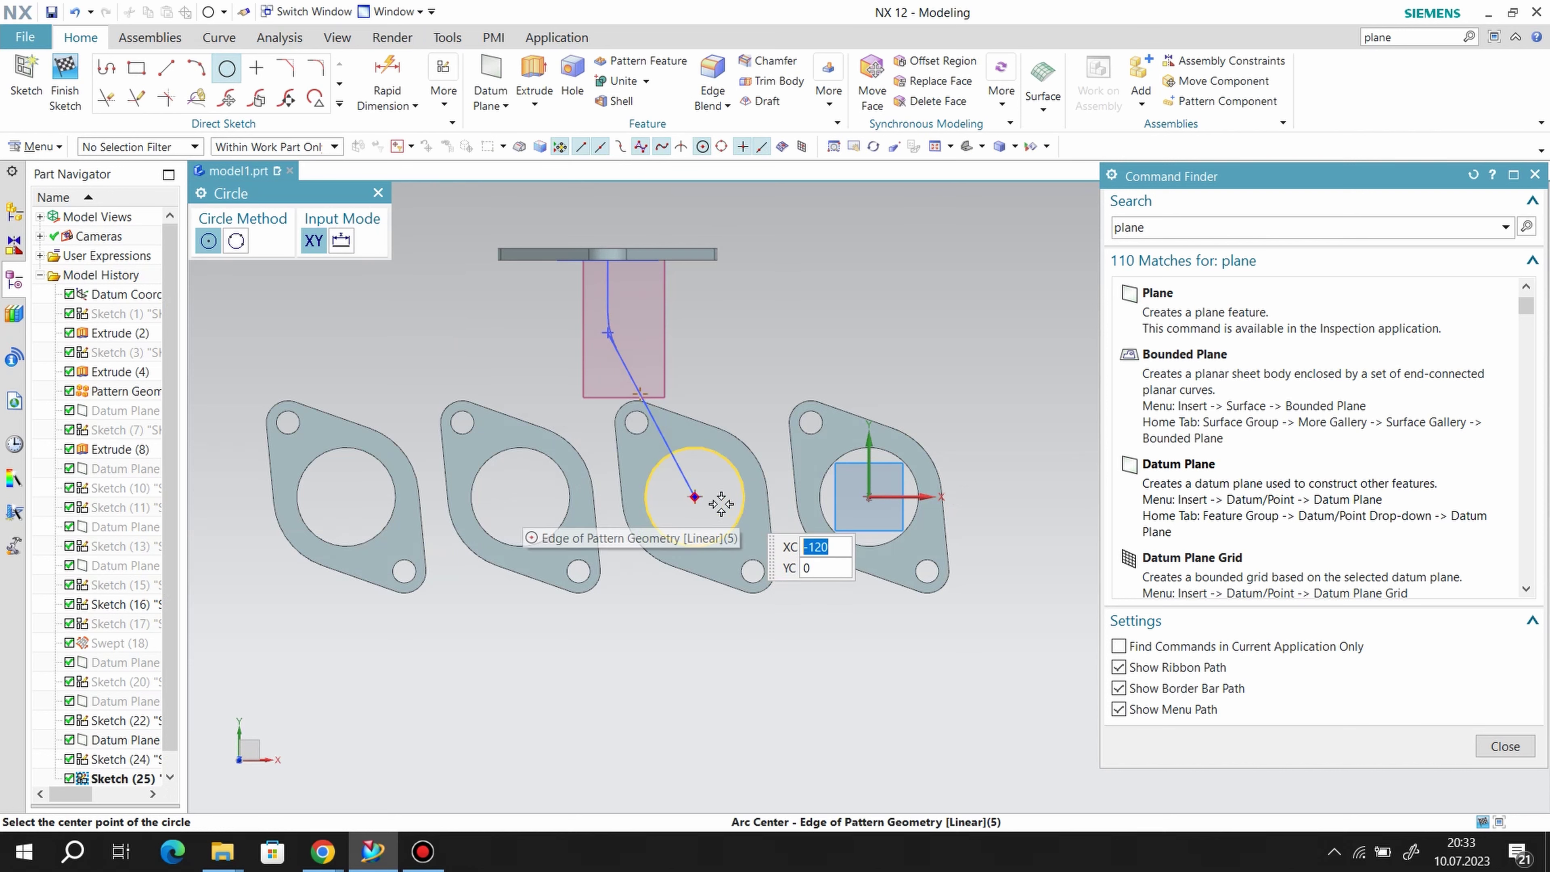
click(695, 495)
click(750, 397)
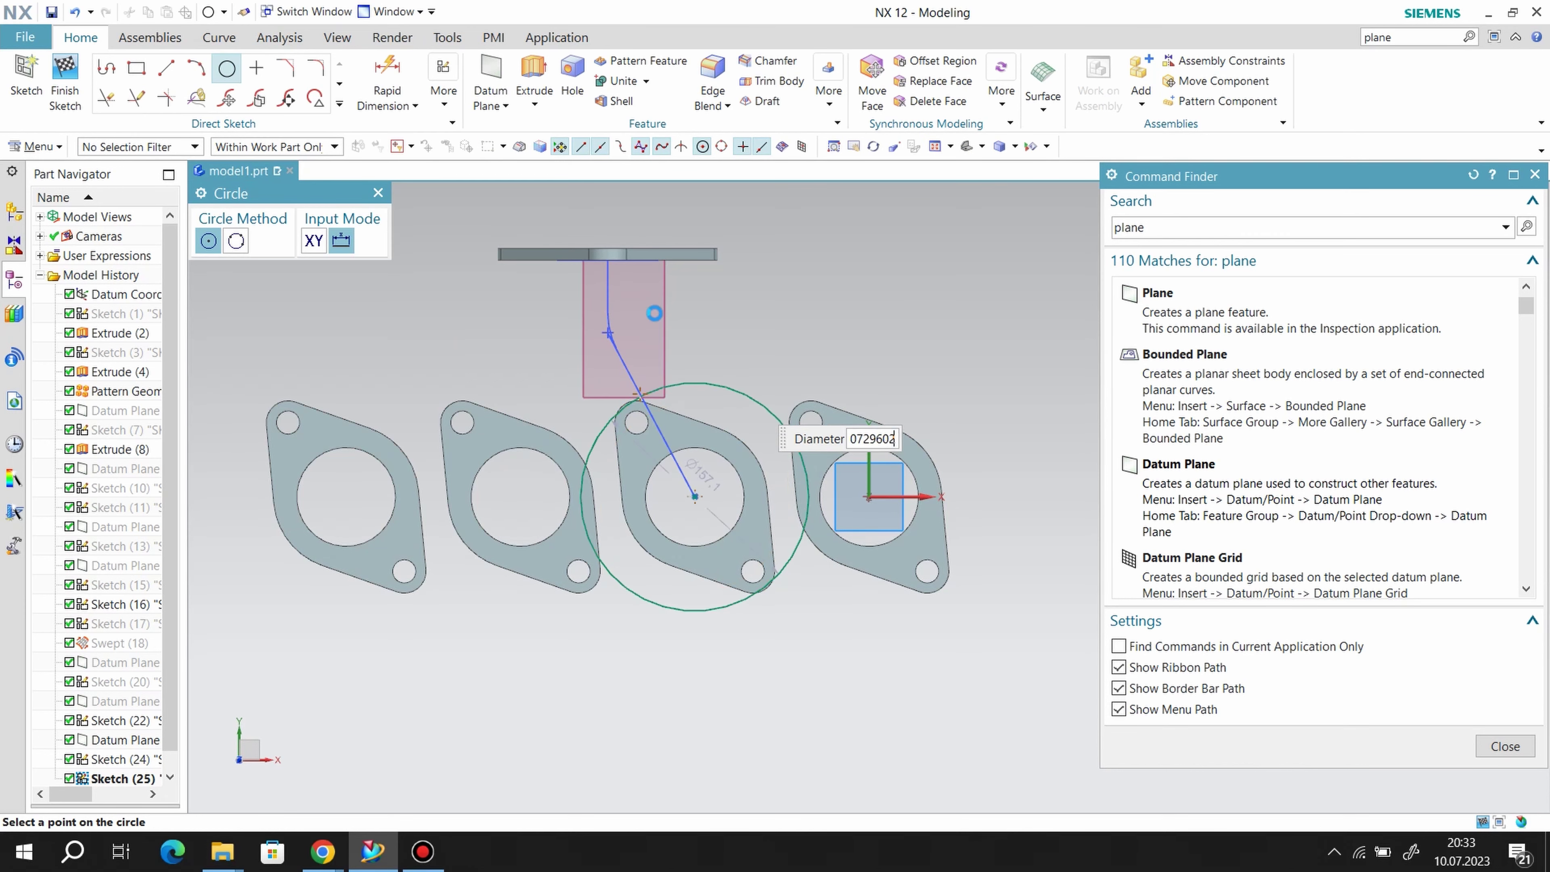
key(d)
- Dimension the circle to diameter 70 and finish the sketch
click(743, 391)
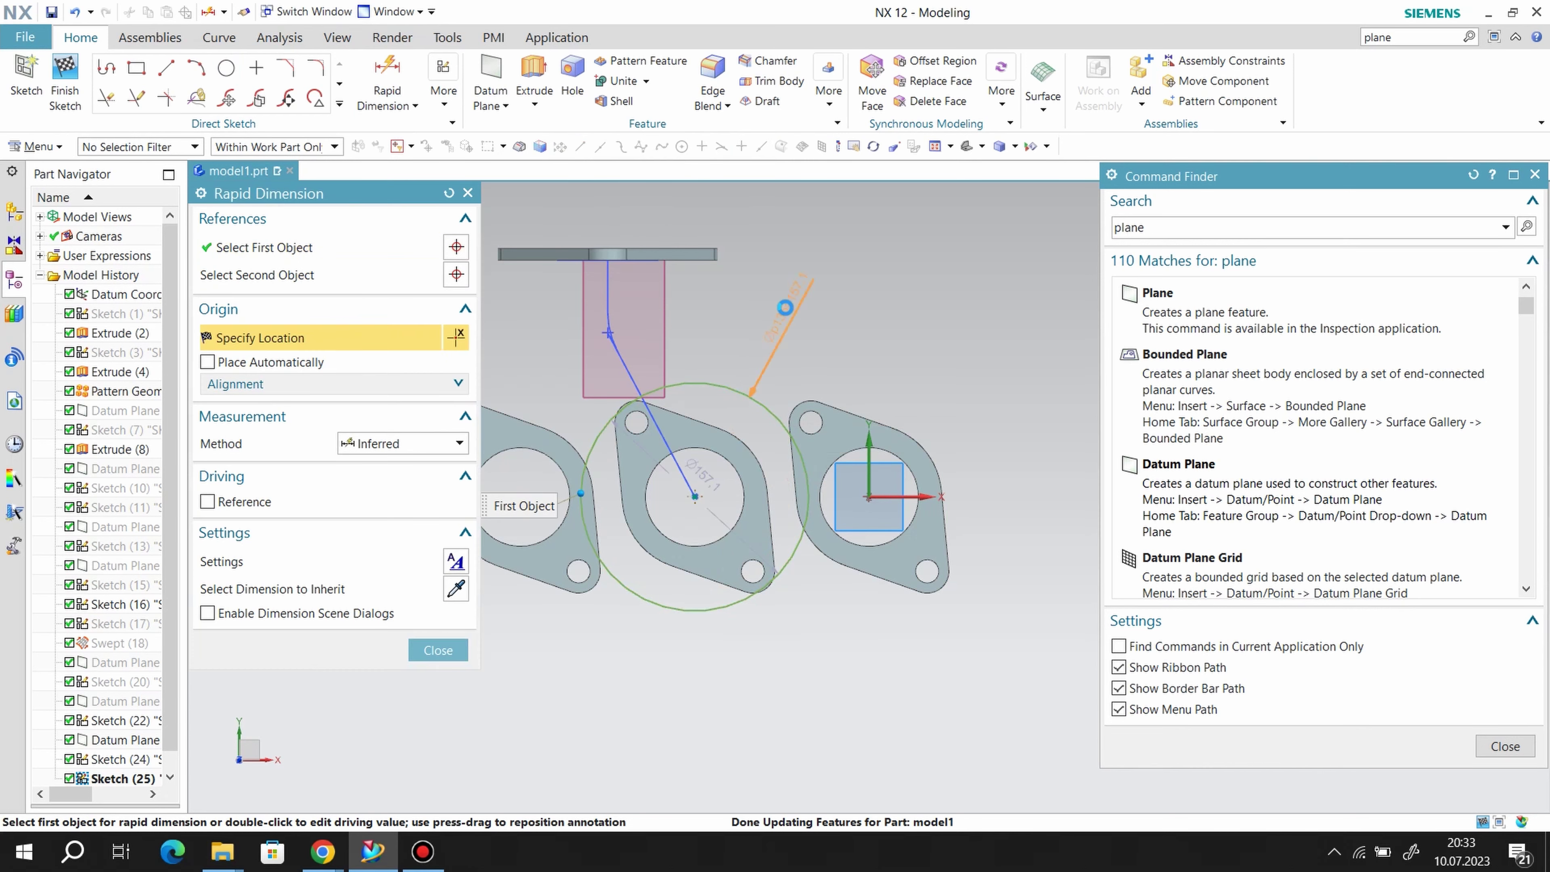
click(790, 308)
text(70)
key(Return)
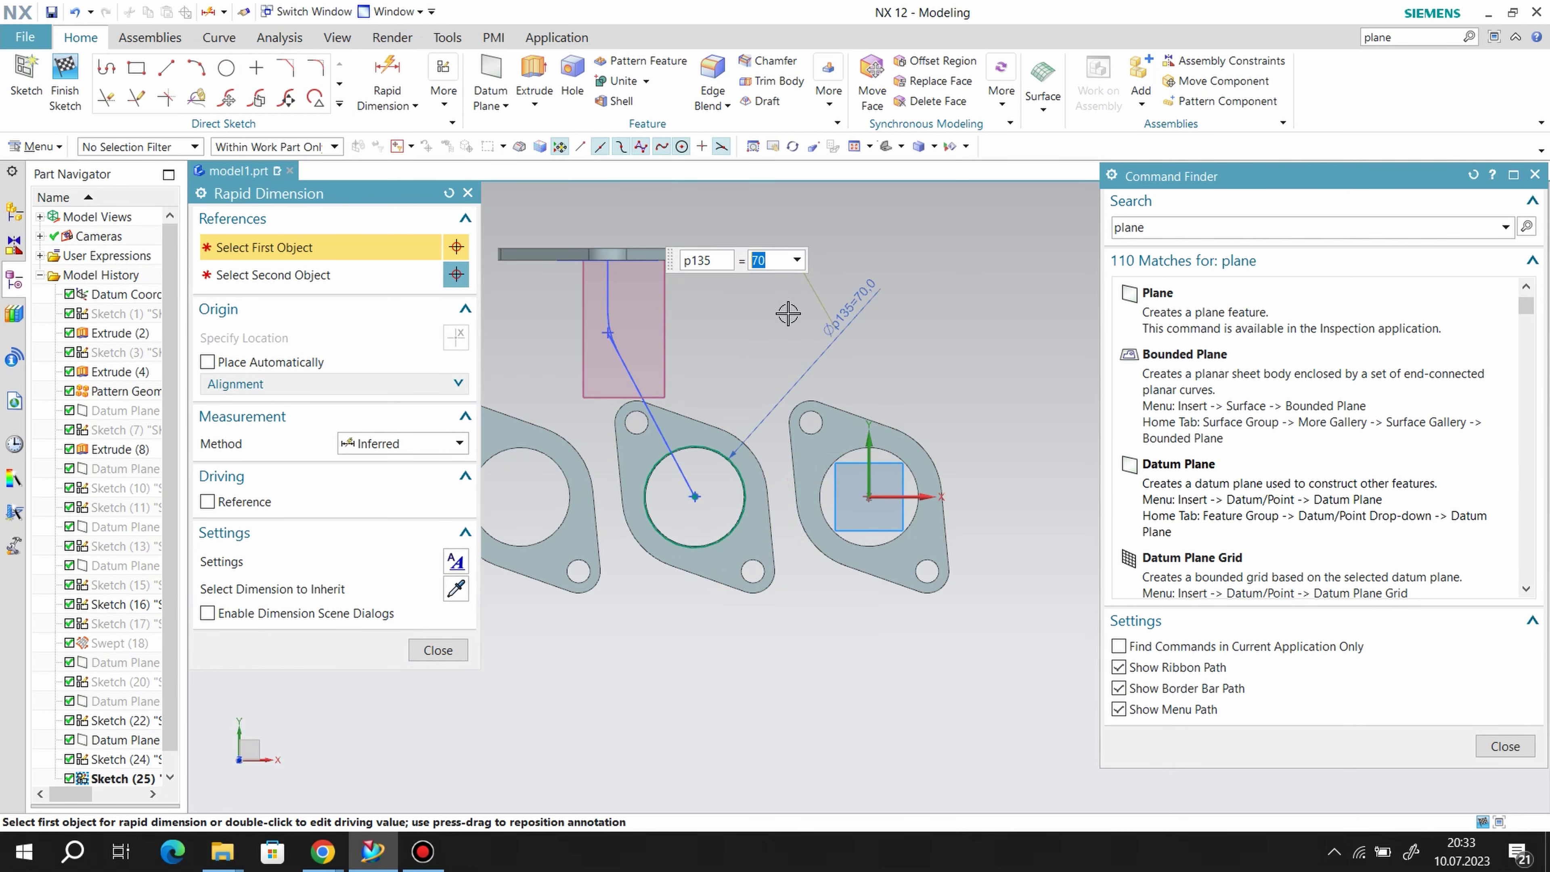
click(437, 650)
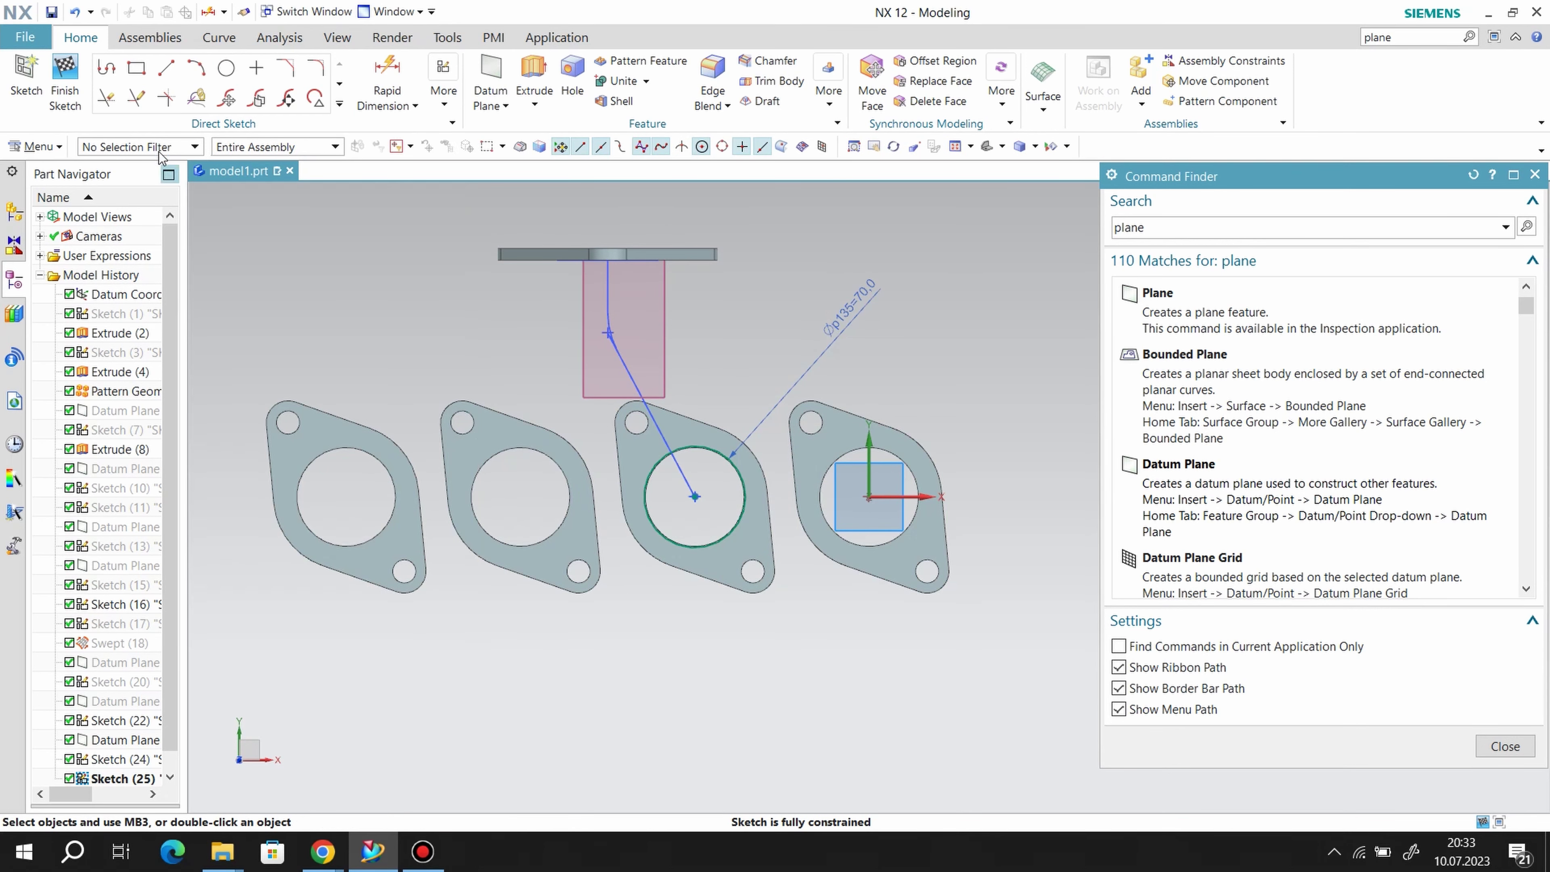
click(64, 90)
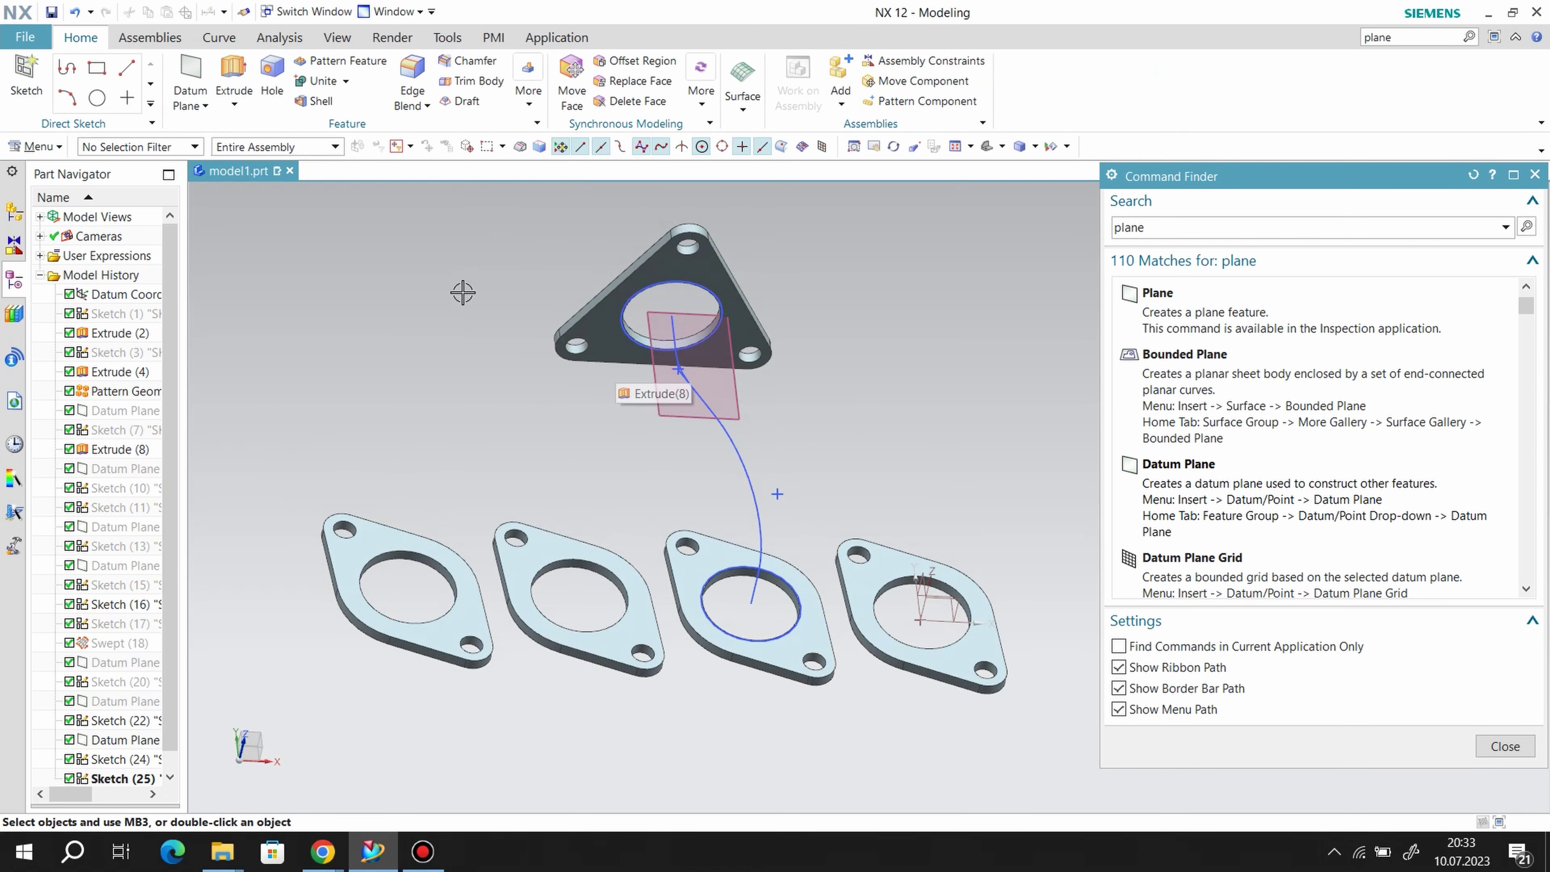
- Start a Swept surface with the outlet flange's circle as the first section
click(743, 105)
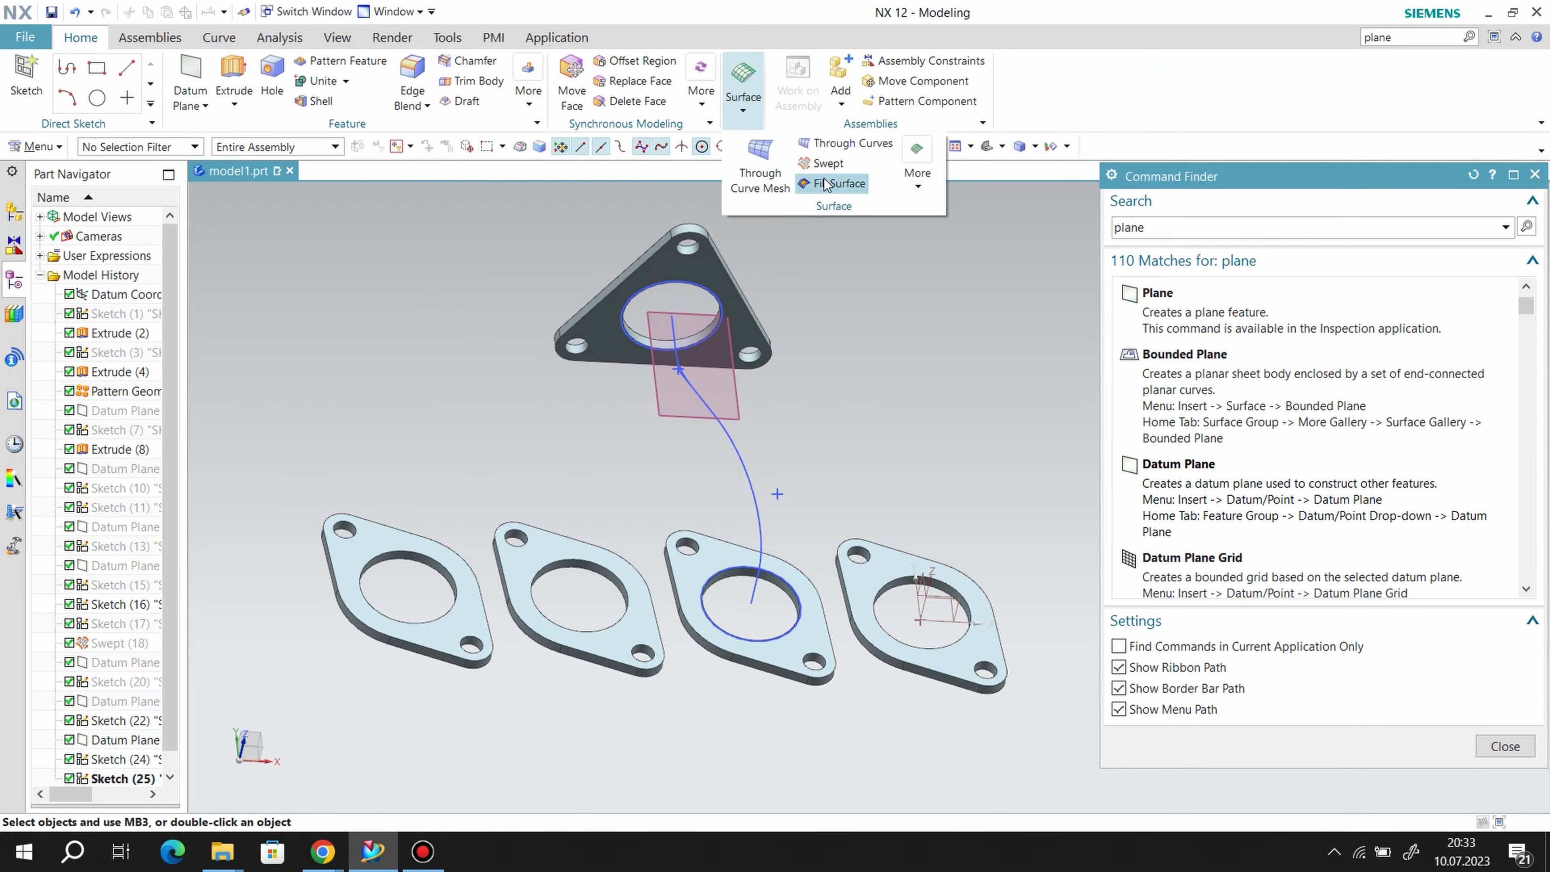
click(828, 160)
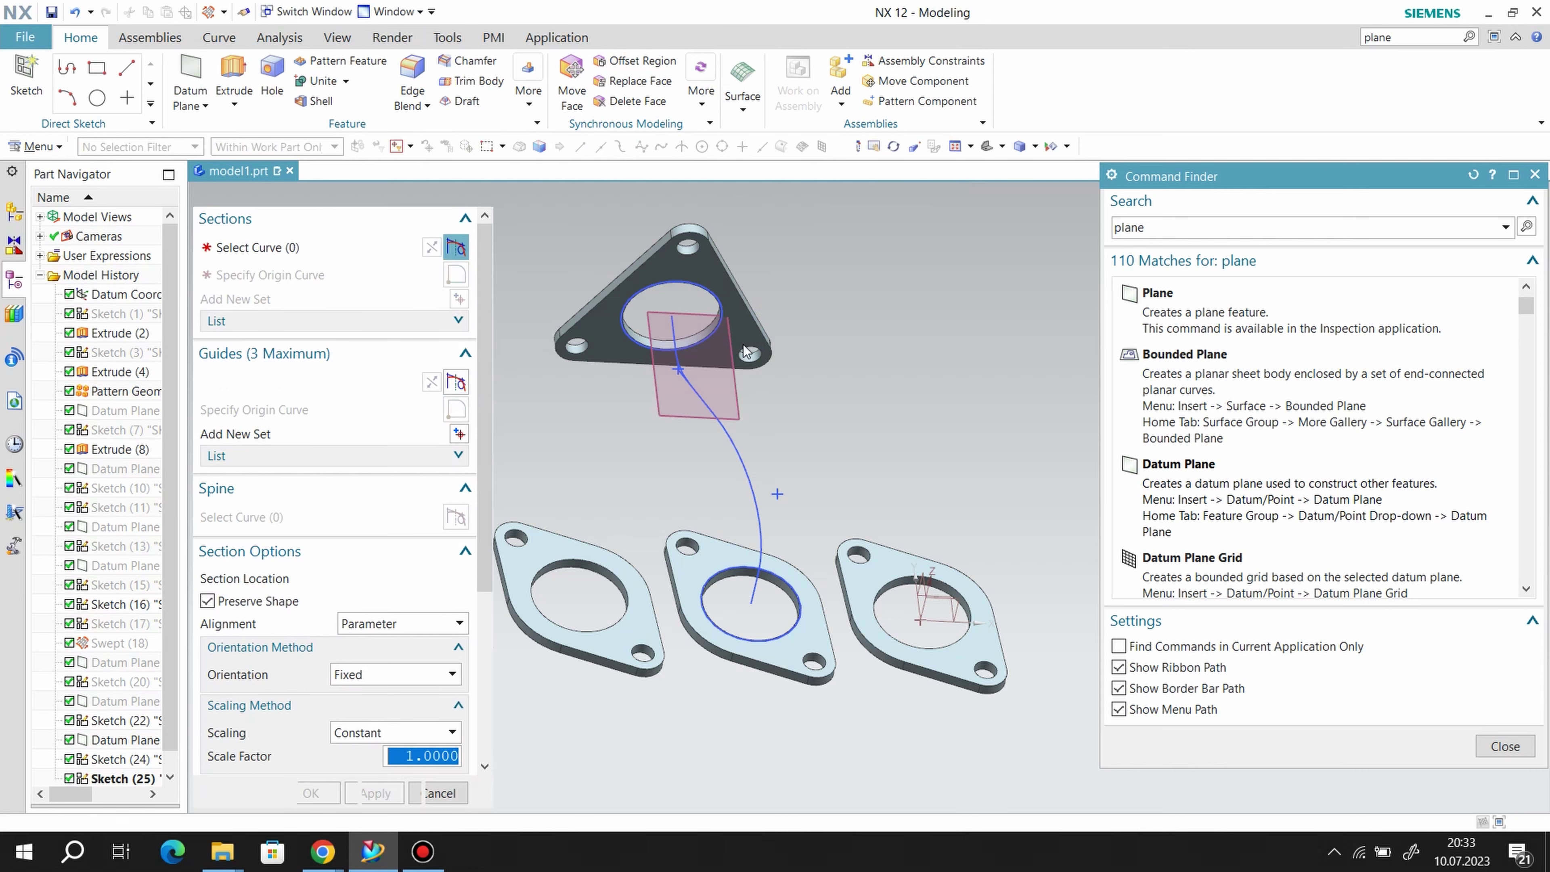
scroll(731, 342, up, 4)
click(704, 270)
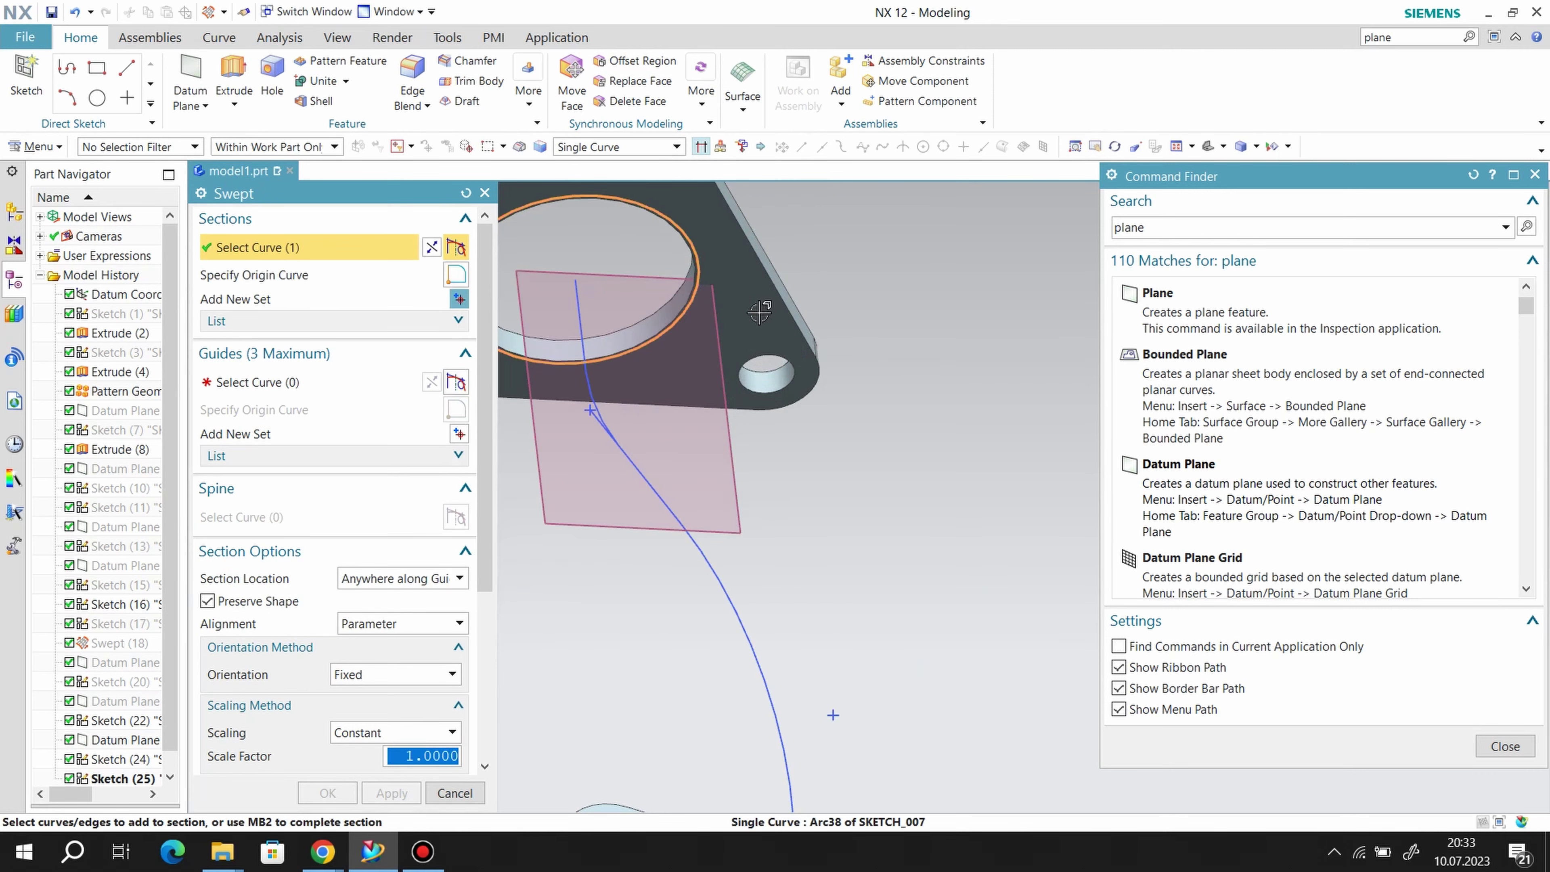
scroll(855, 379, down, 2)
scroll(916, 405, down, 2)
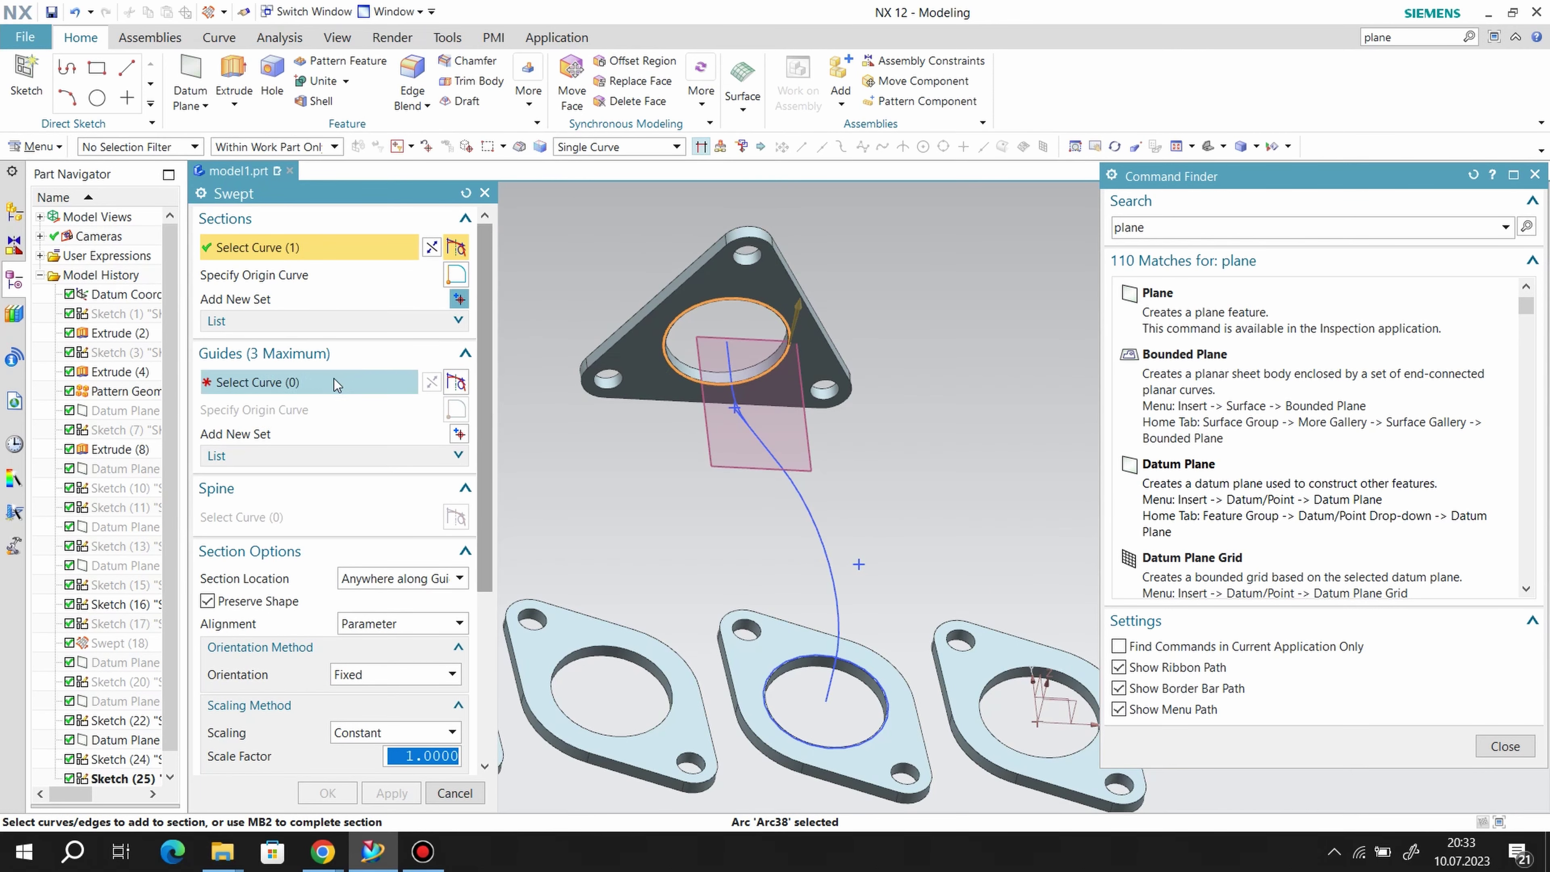
click(256, 382)
- Add the pipe path lines as the sweep's guide curves
scroll(713, 356, up, 2)
click(714, 356)
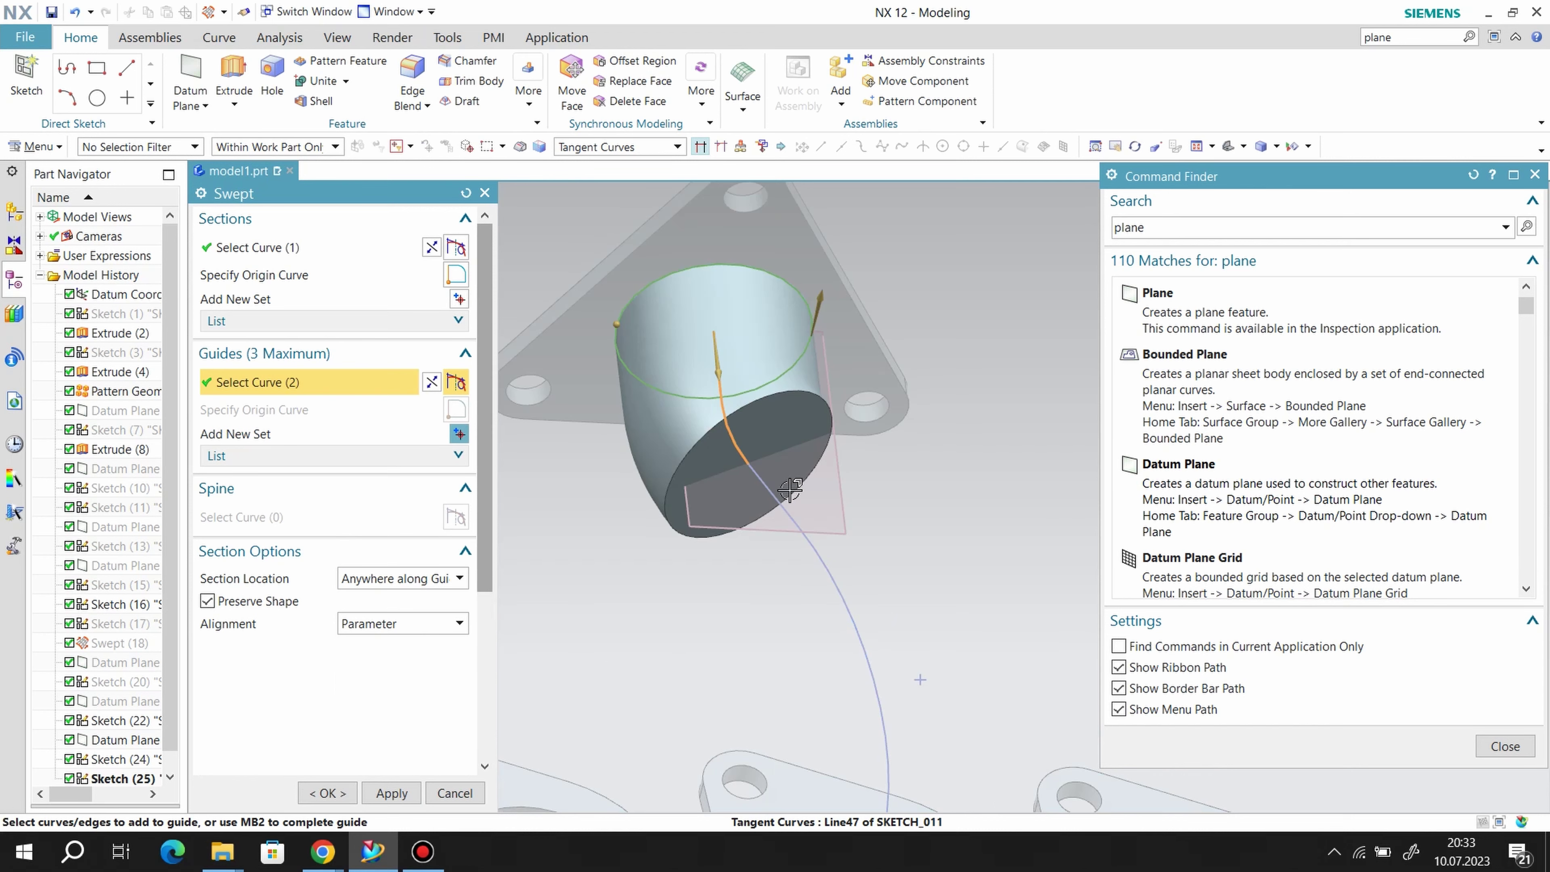
scroll(855, 437, down, 2)
scroll(851, 388, up, 2)
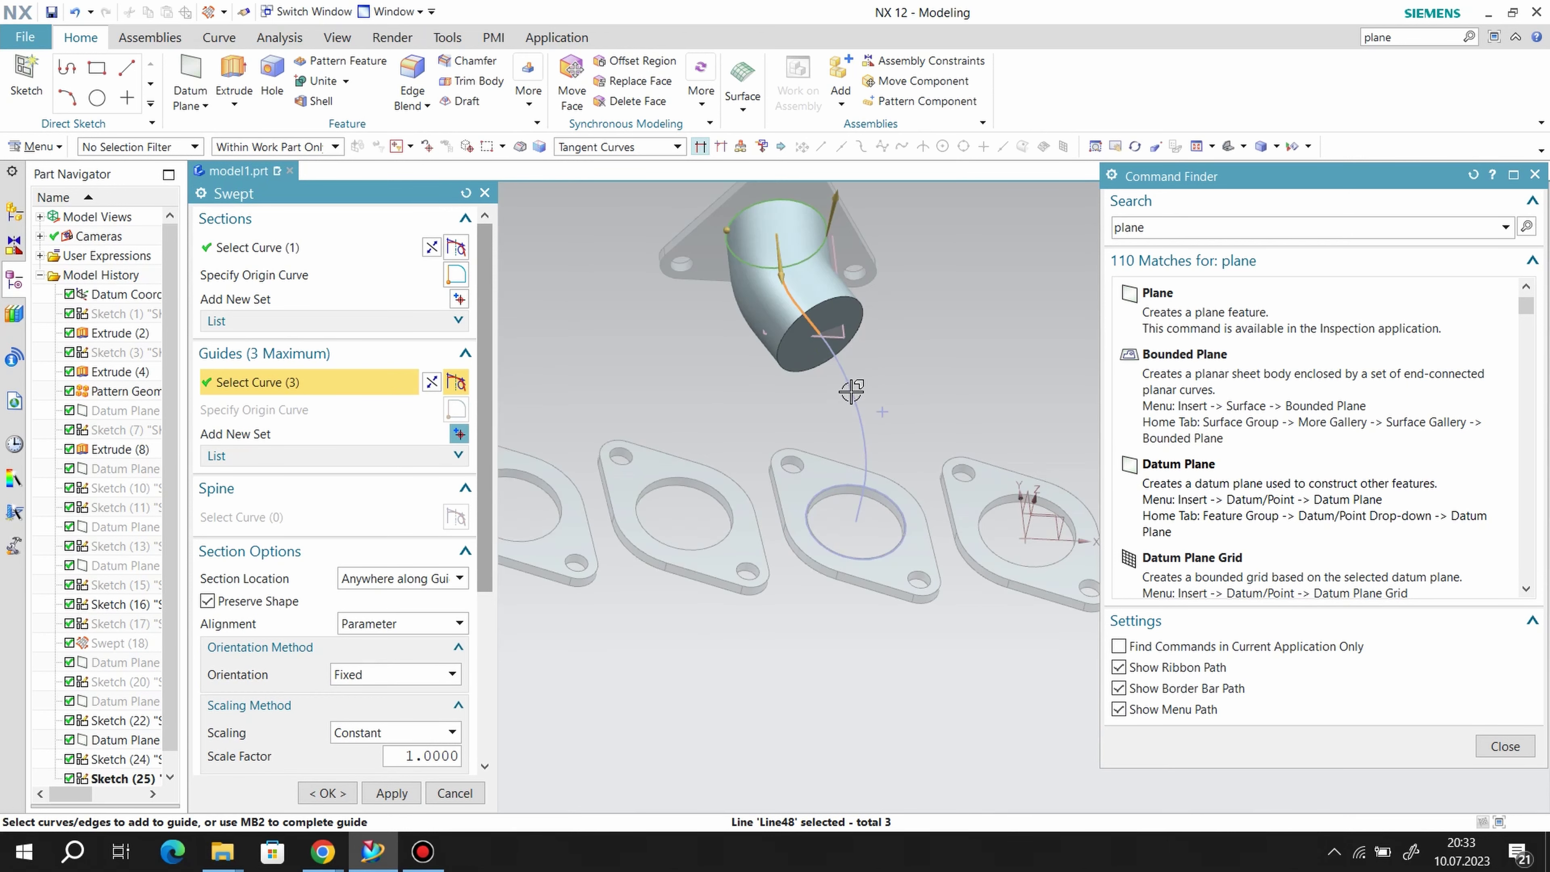
click(852, 391)
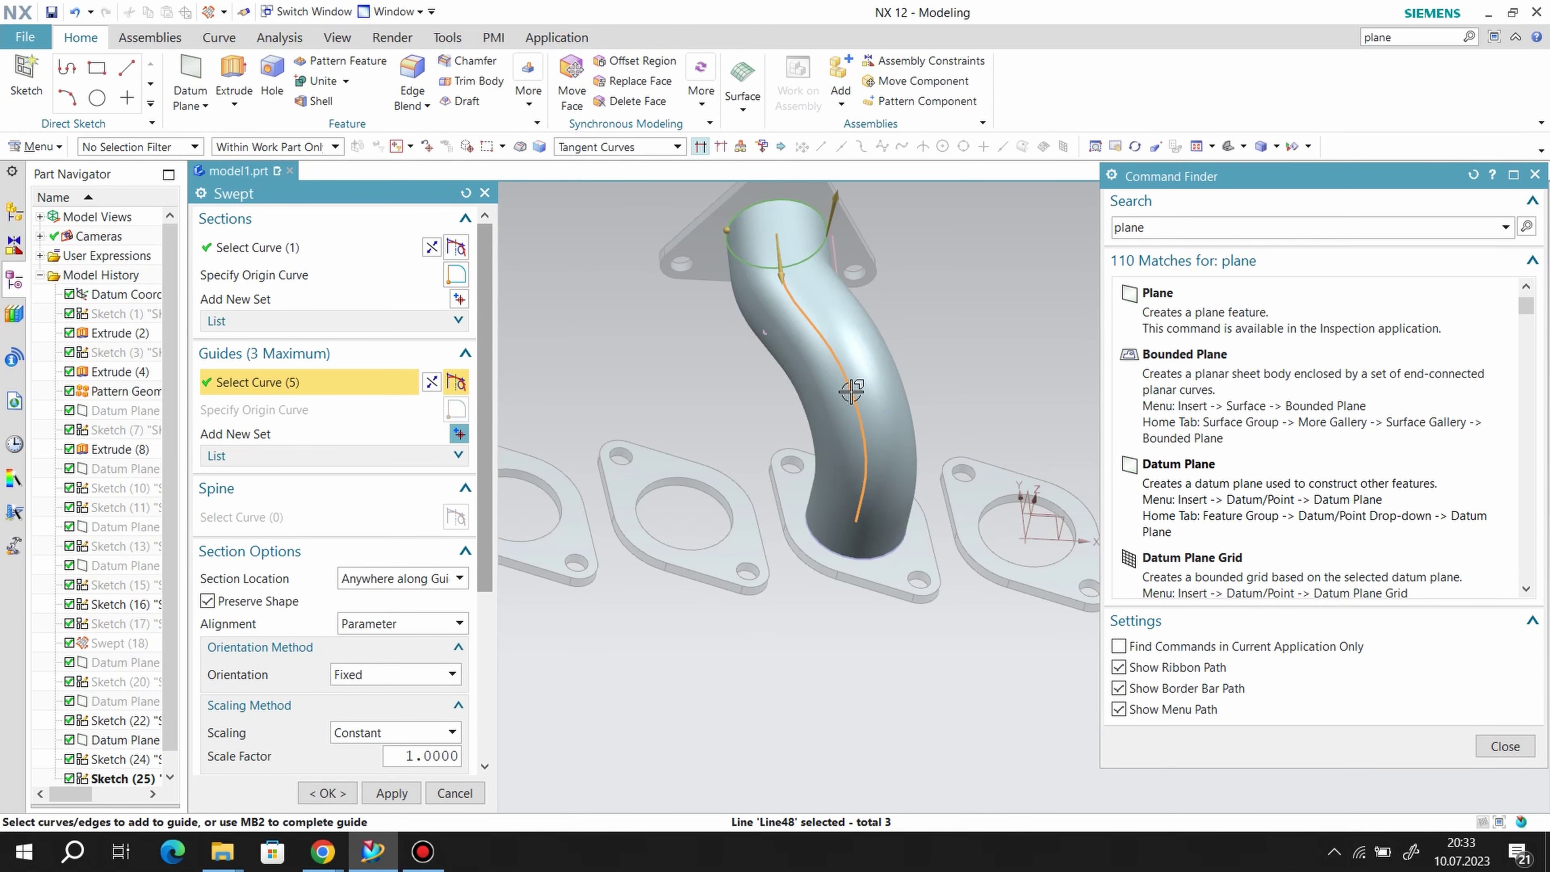
- Add the inlet flange circle as a second section and create the swept pipe
click(372, 251)
middle_click(910, 563)
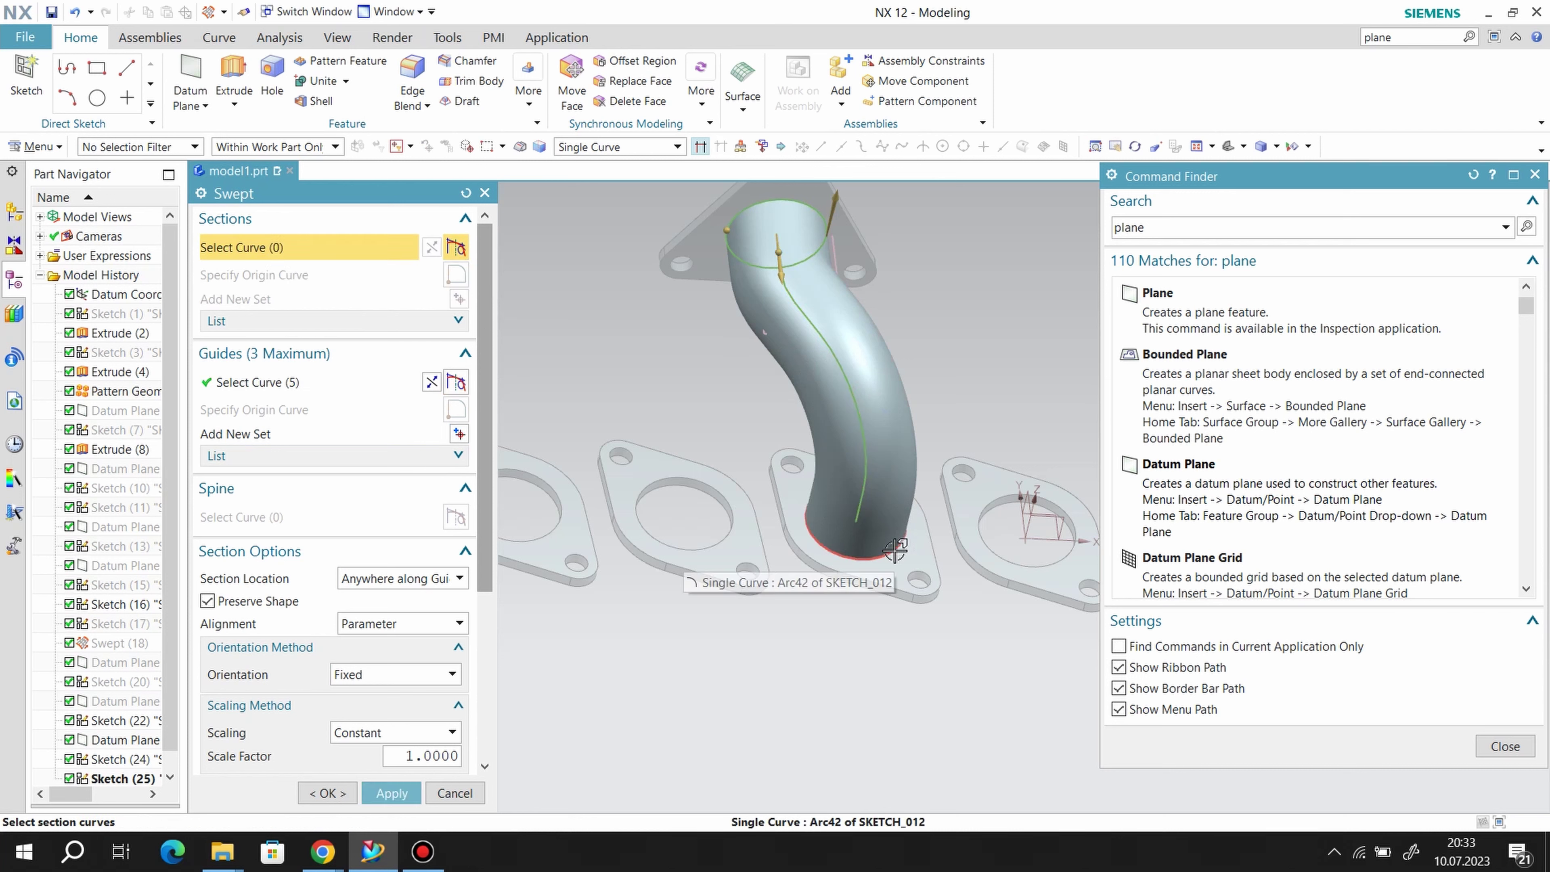
click(894, 550)
mouse_move(829, 714)
middle_down()
mouse_move(803, 737)
mouse_move(863, 653)
mouse_move(818, 667)
middle_up()
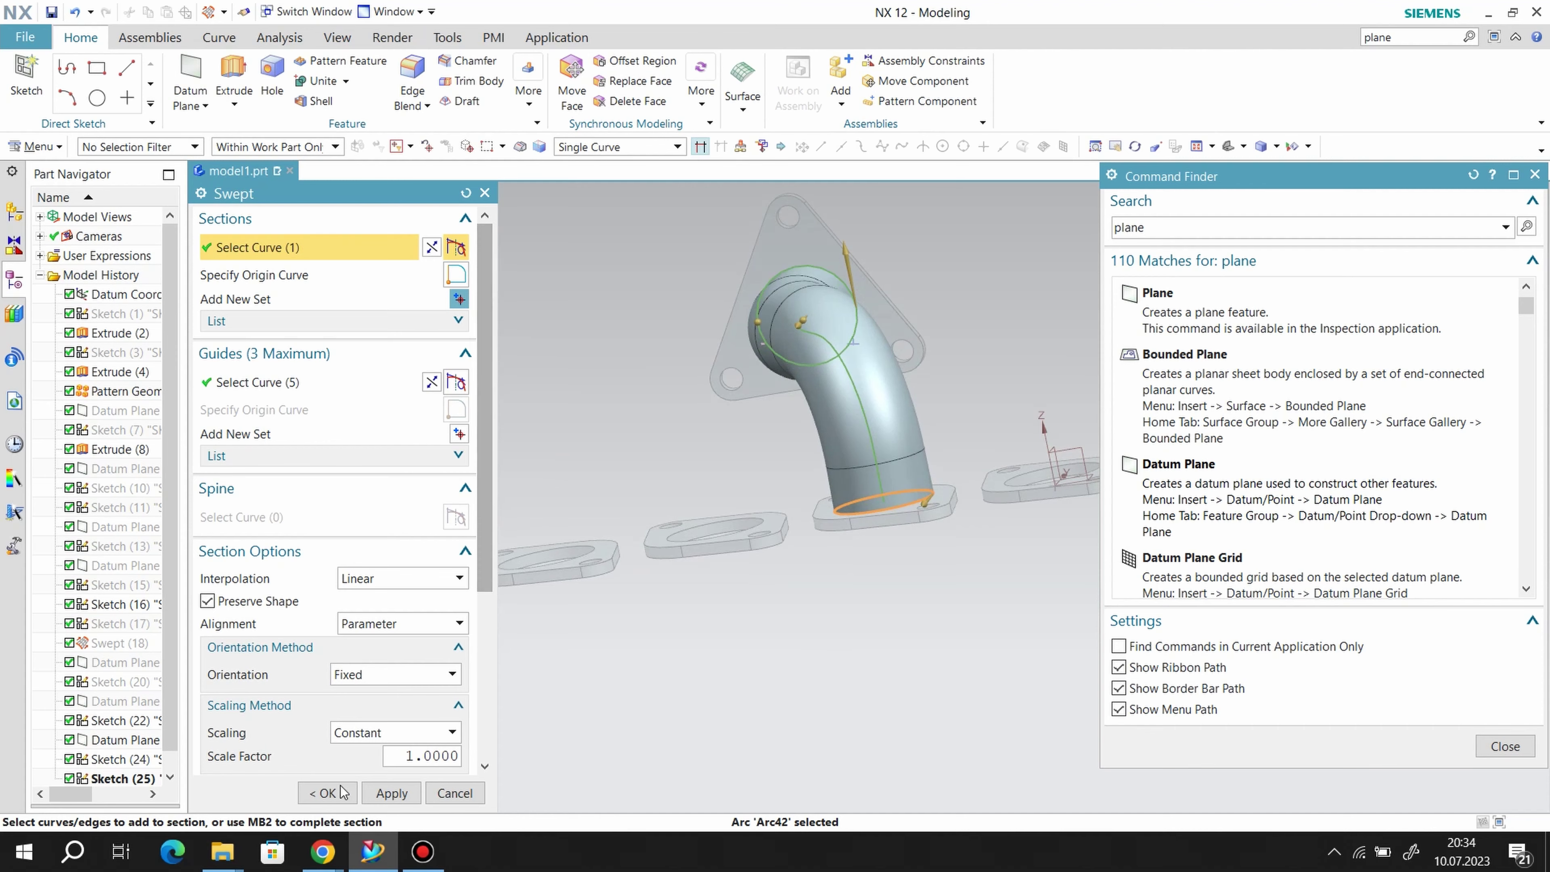
click(327, 792)
- Hide Sketch (16) and Sketch (25), then choose an option for Swept (18)
middle_drag(713, 634, 740, 674)
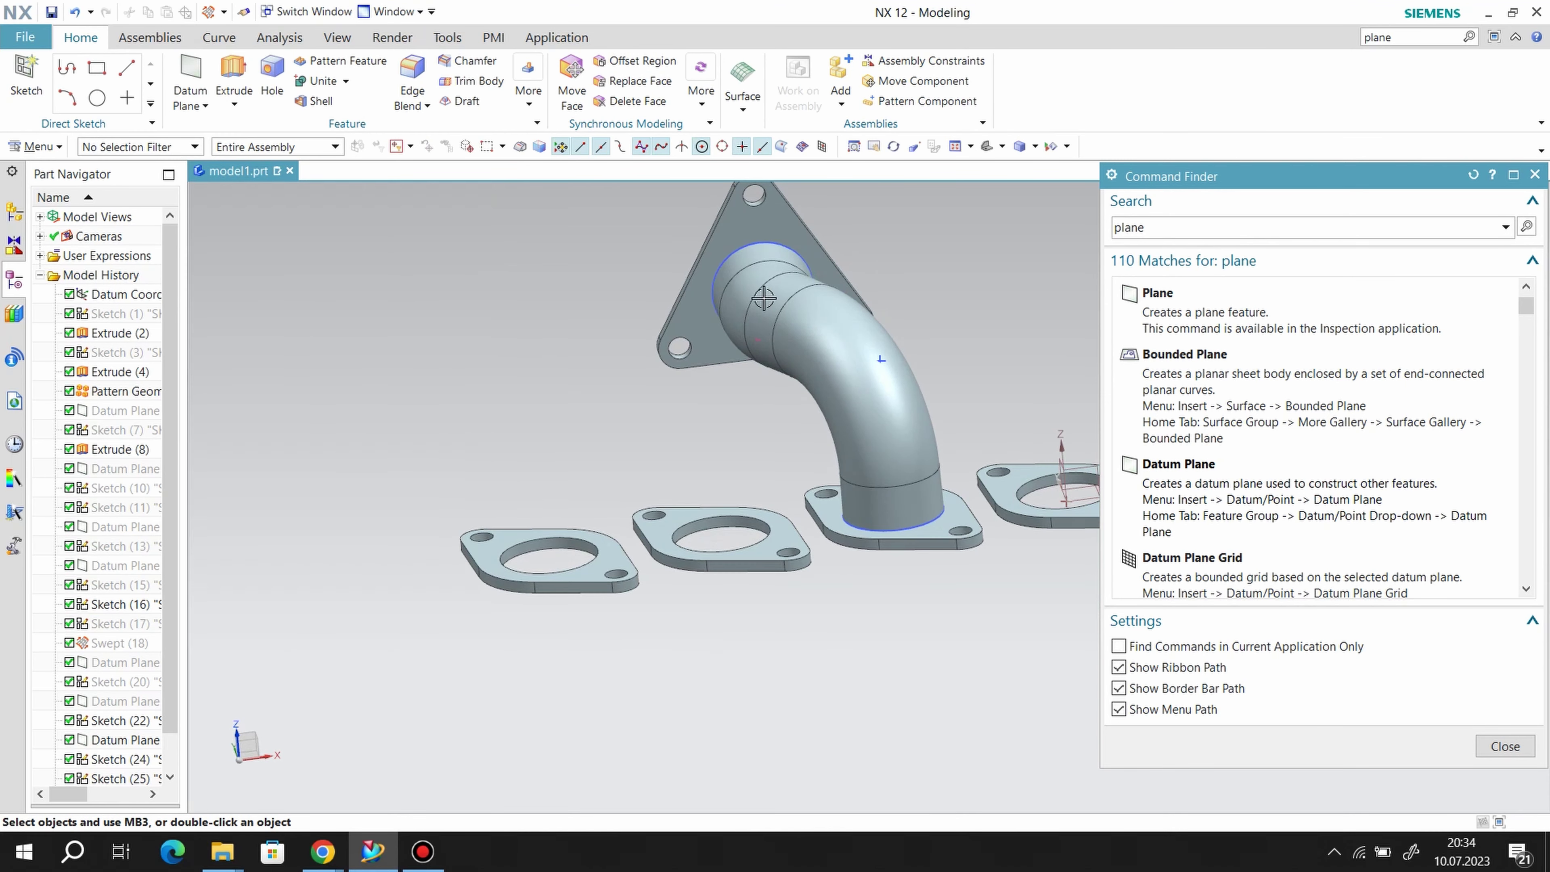
right_click(759, 236)
click(817, 281)
right_click(943, 525)
click(976, 107)
scroll(152, 676, down, 1)
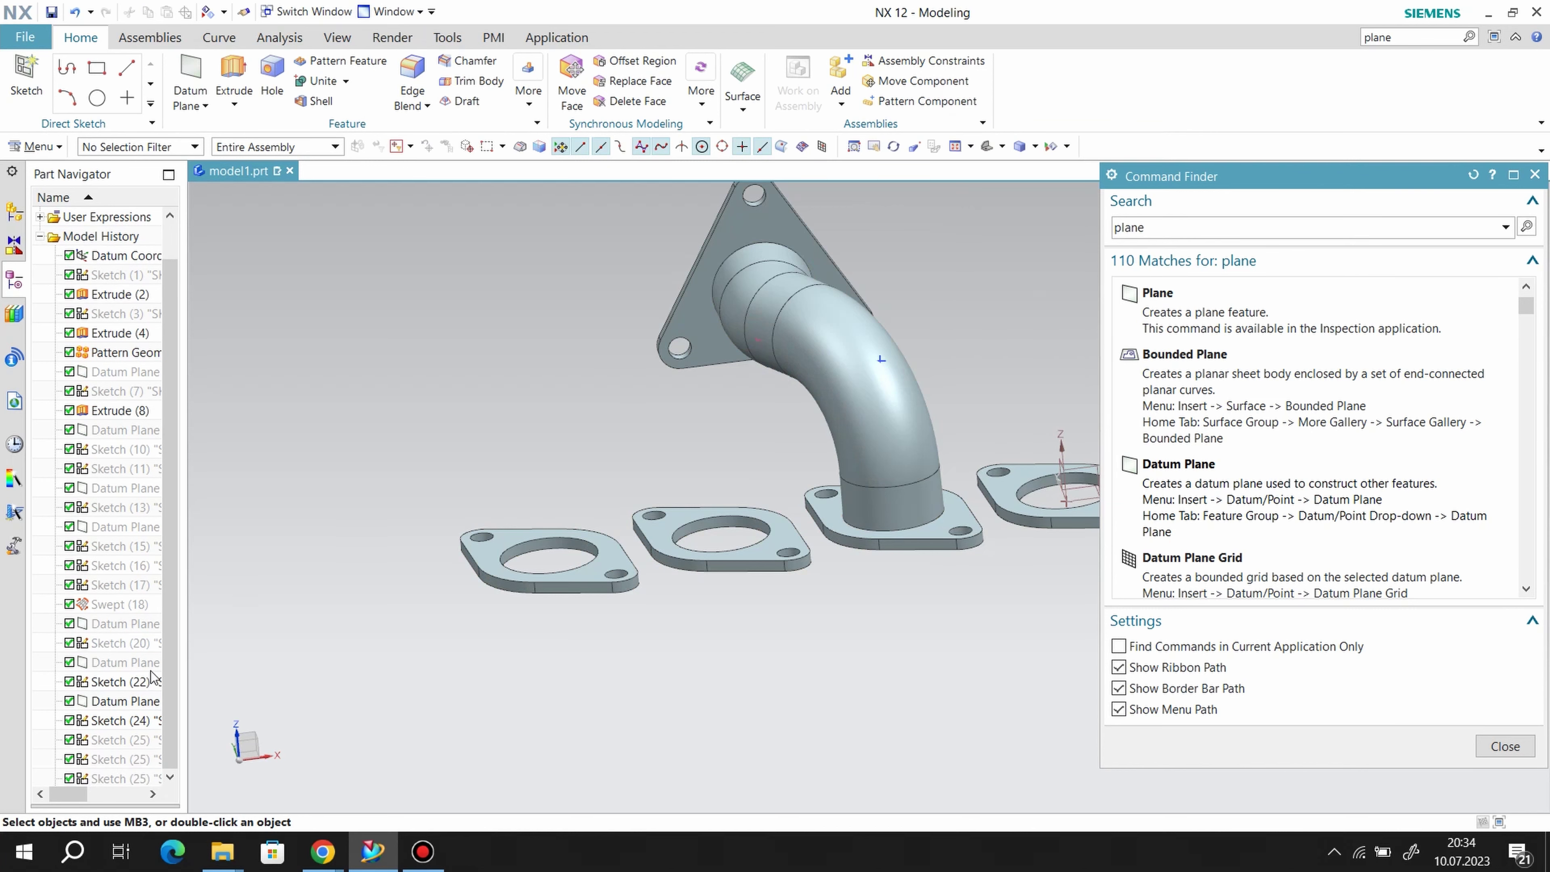
right_click(110, 603)
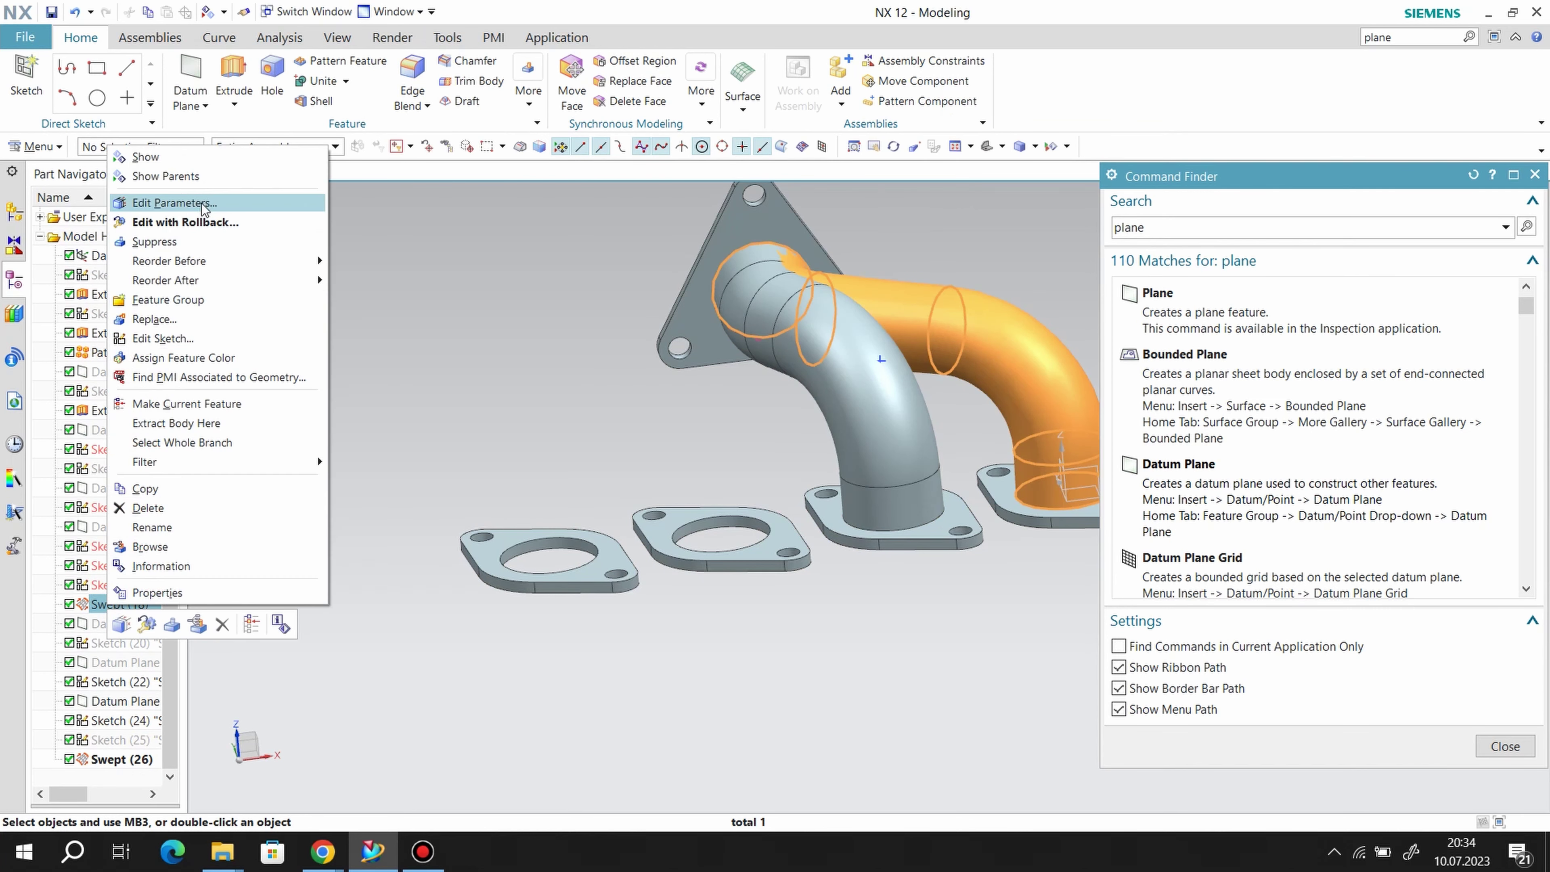
click(173, 157)
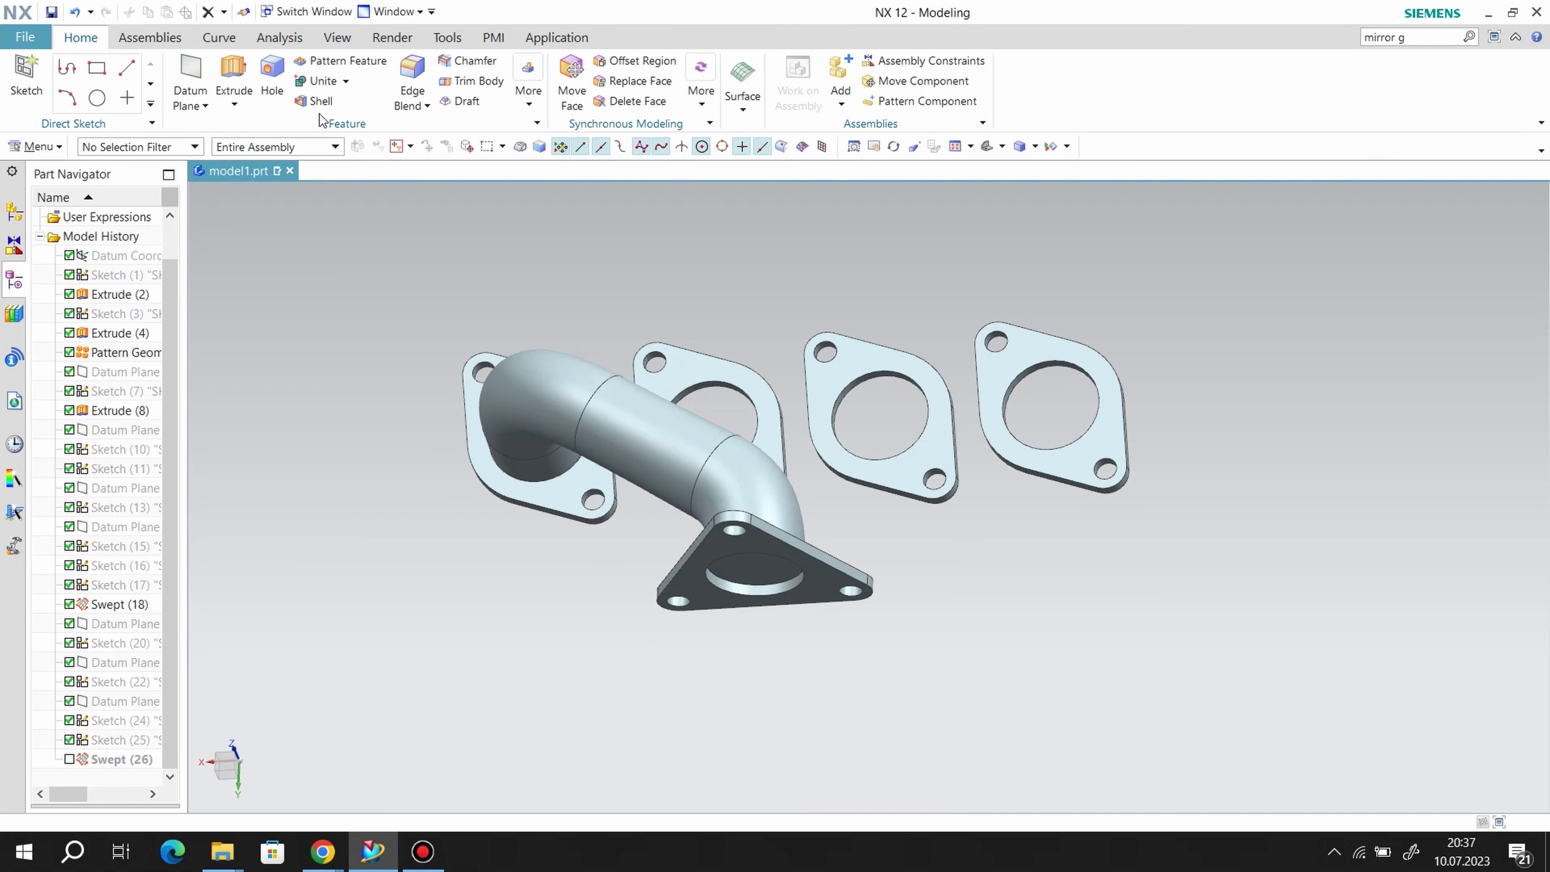
- Shell a pipe 1 mm open at both flange ends, then show Swept (26) and hide the first pipe
click(317, 101)
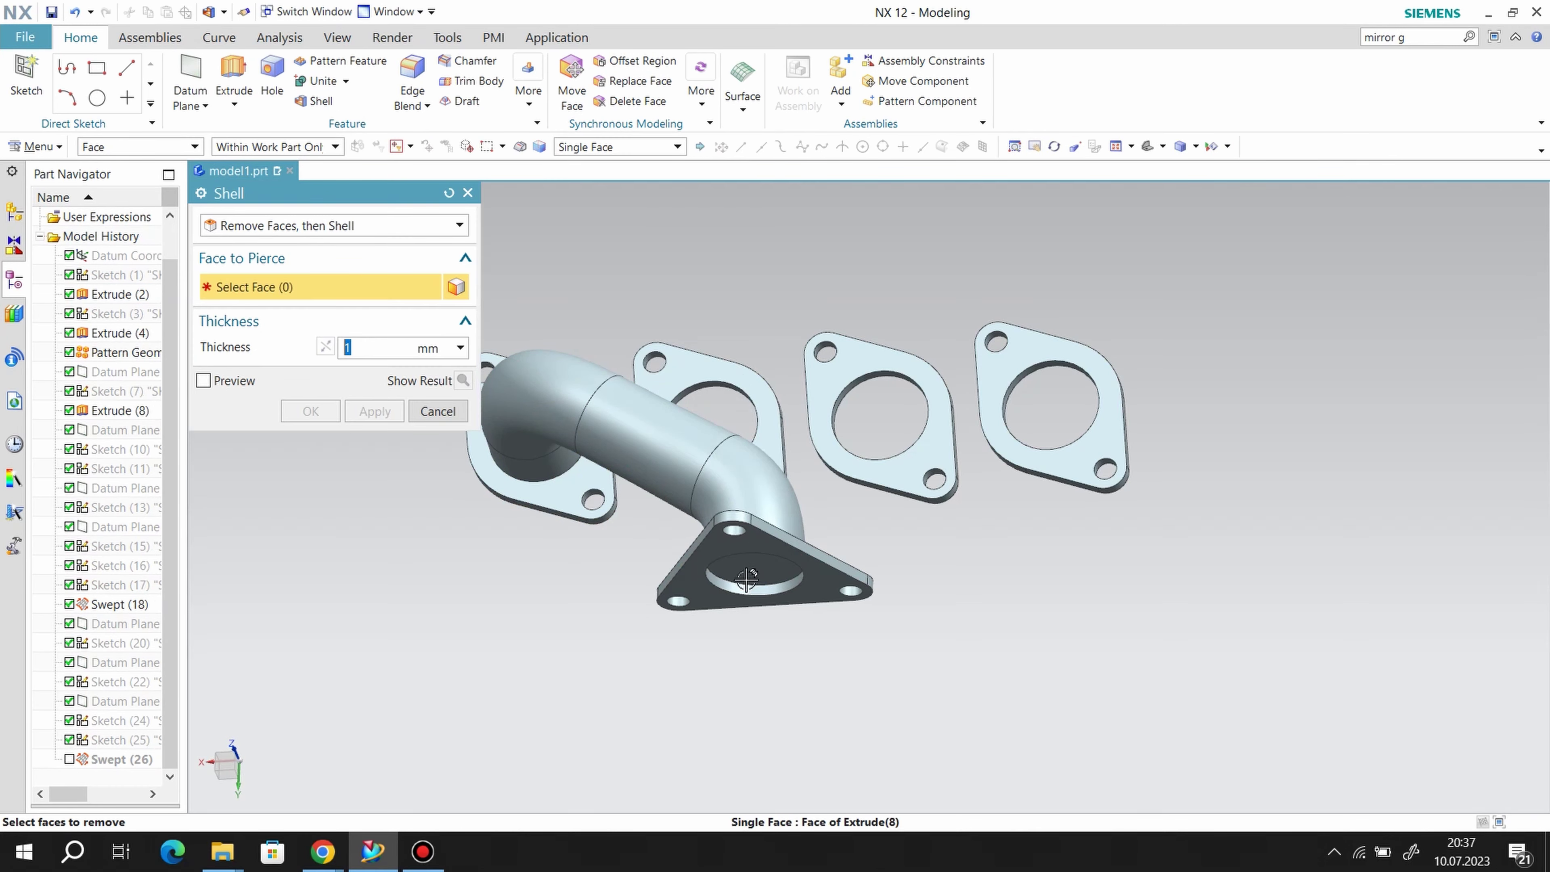
click(754, 596)
middle_drag(766, 553, 561, 557)
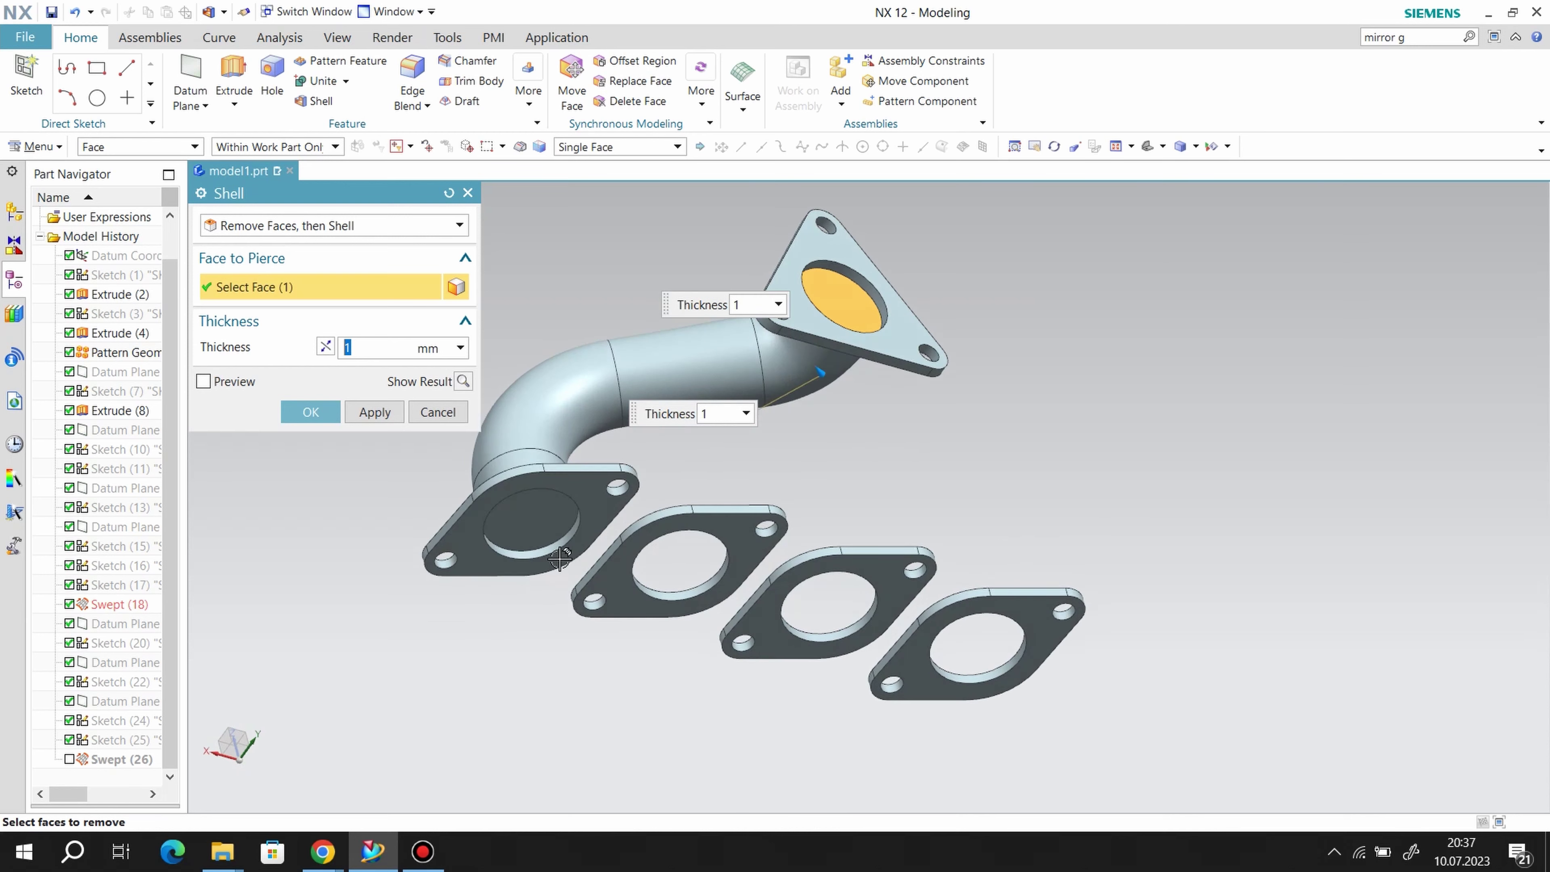
click(560, 557)
click(226, 386)
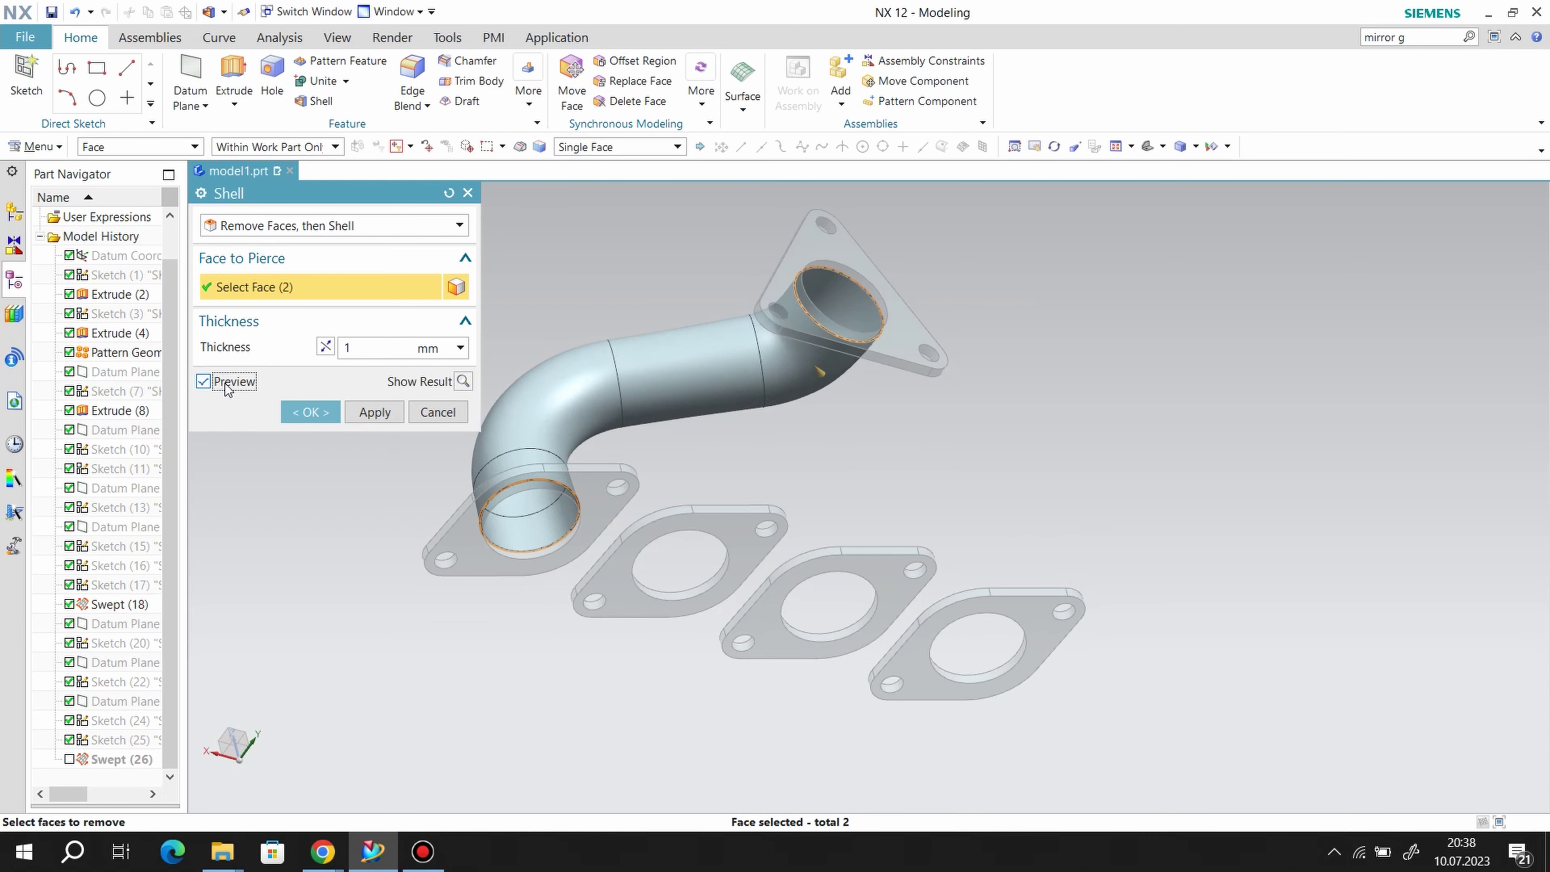
click(323, 413)
mouse_move(1024, 423)
middle_down()
mouse_move(1049, 508)
mouse_move(1059, 471)
mouse_move(1051, 516)
mouse_move(1053, 491)
middle_up()
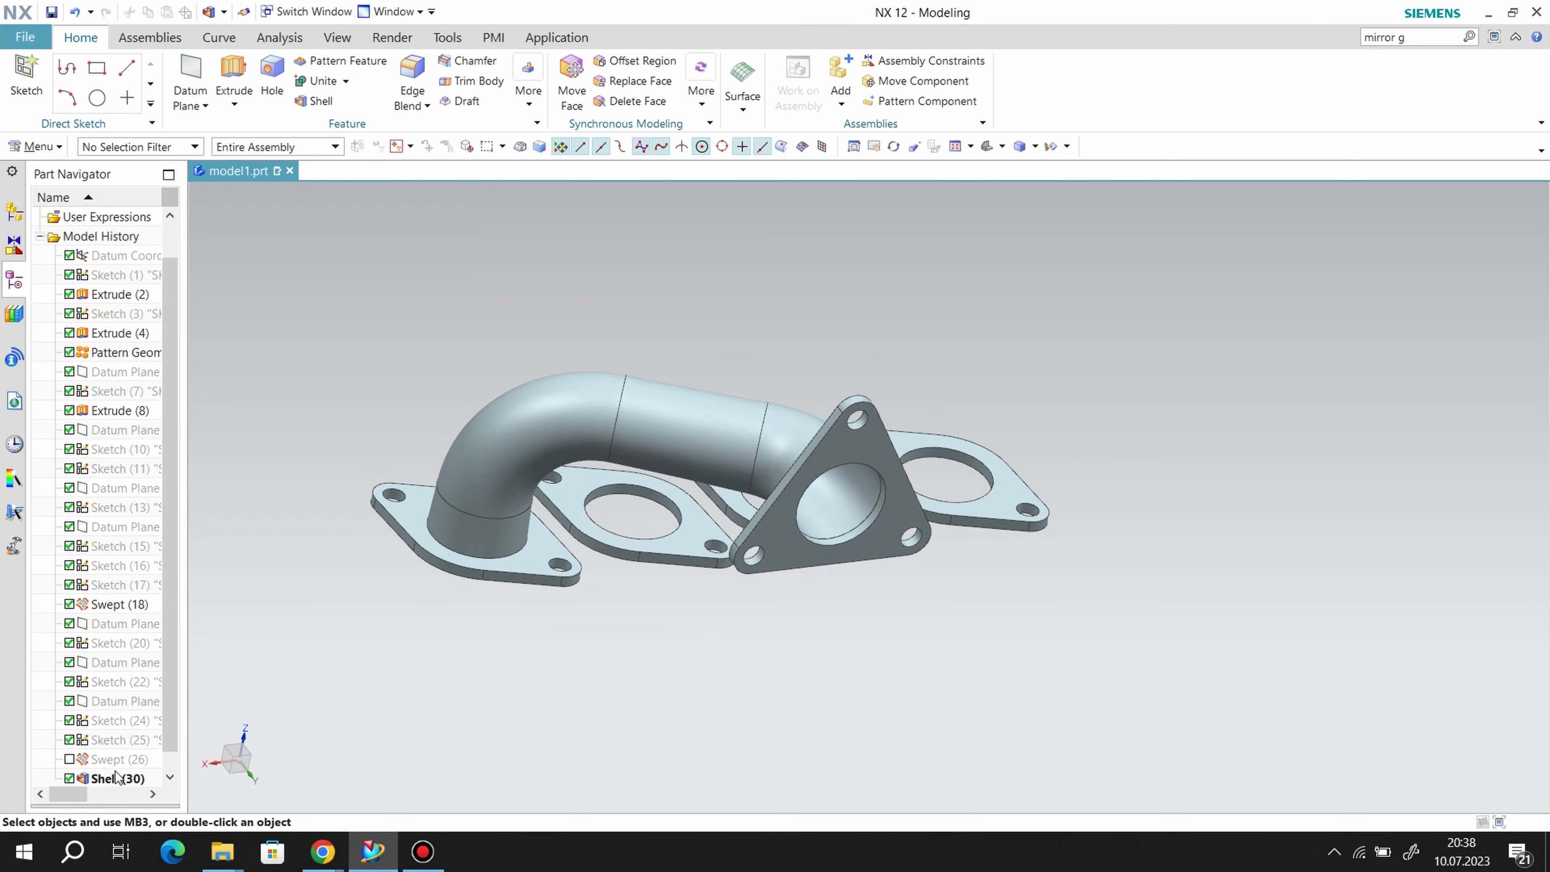
click(69, 761)
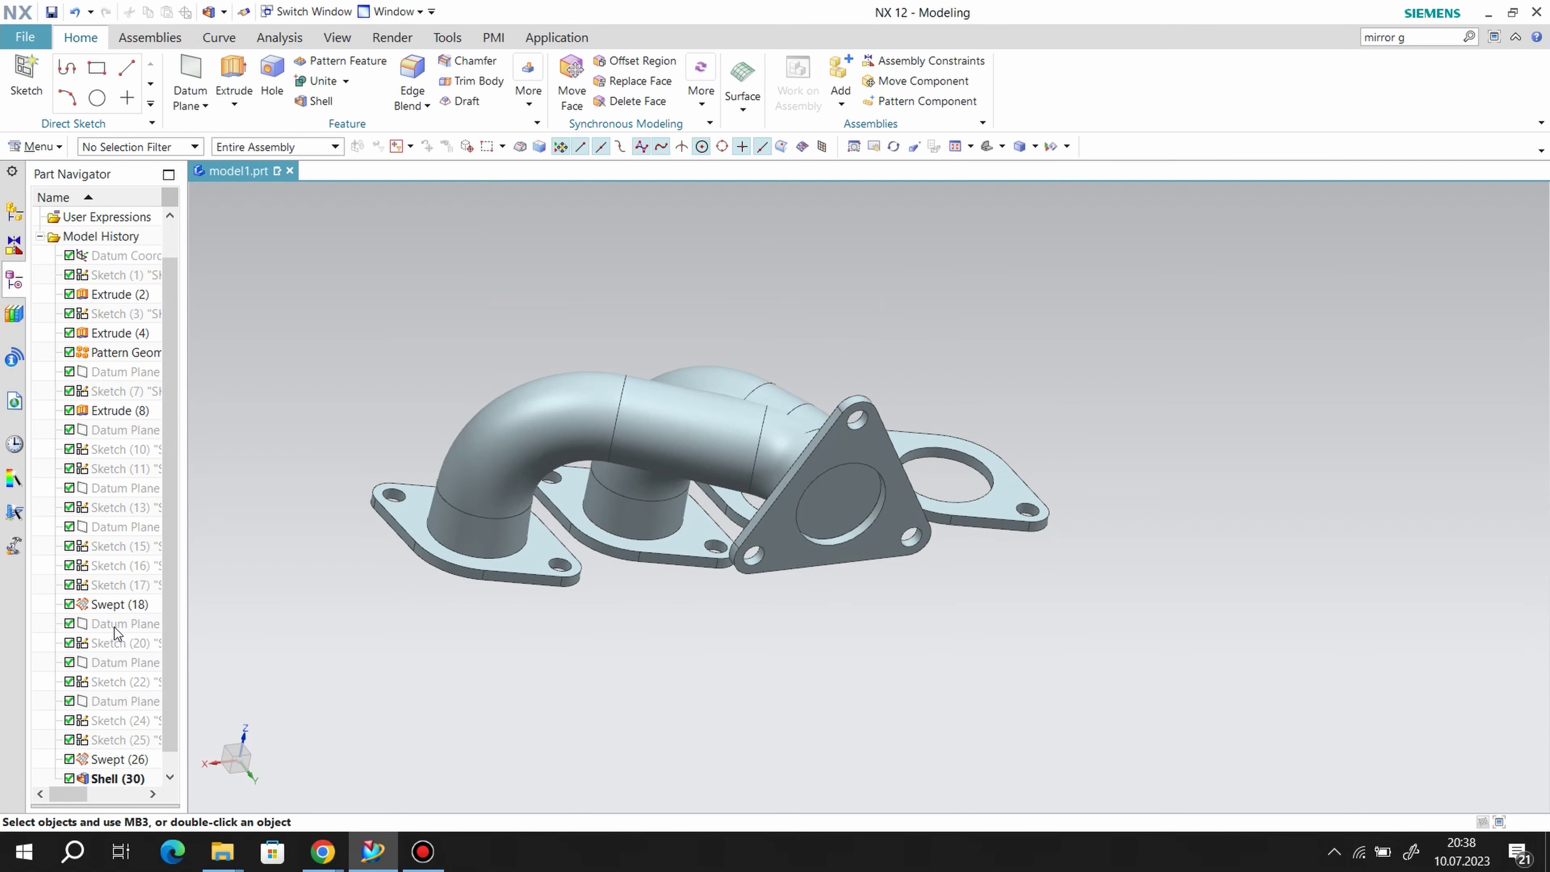
click(69, 604)
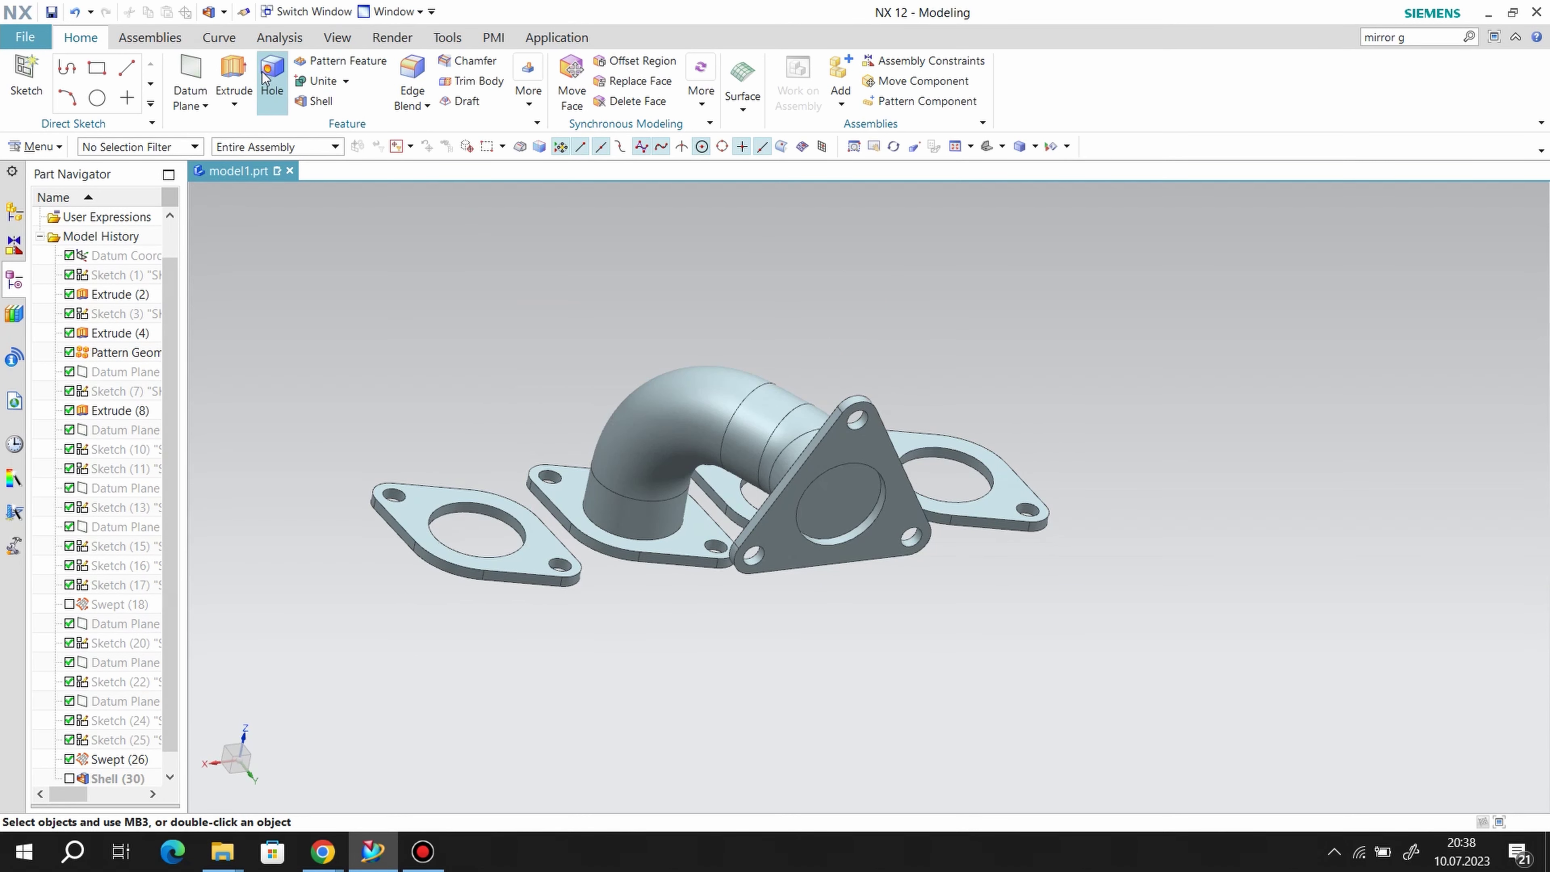
- Shell the second pipe 1 mm open at both ends and show the first pipe again
click(313, 101)
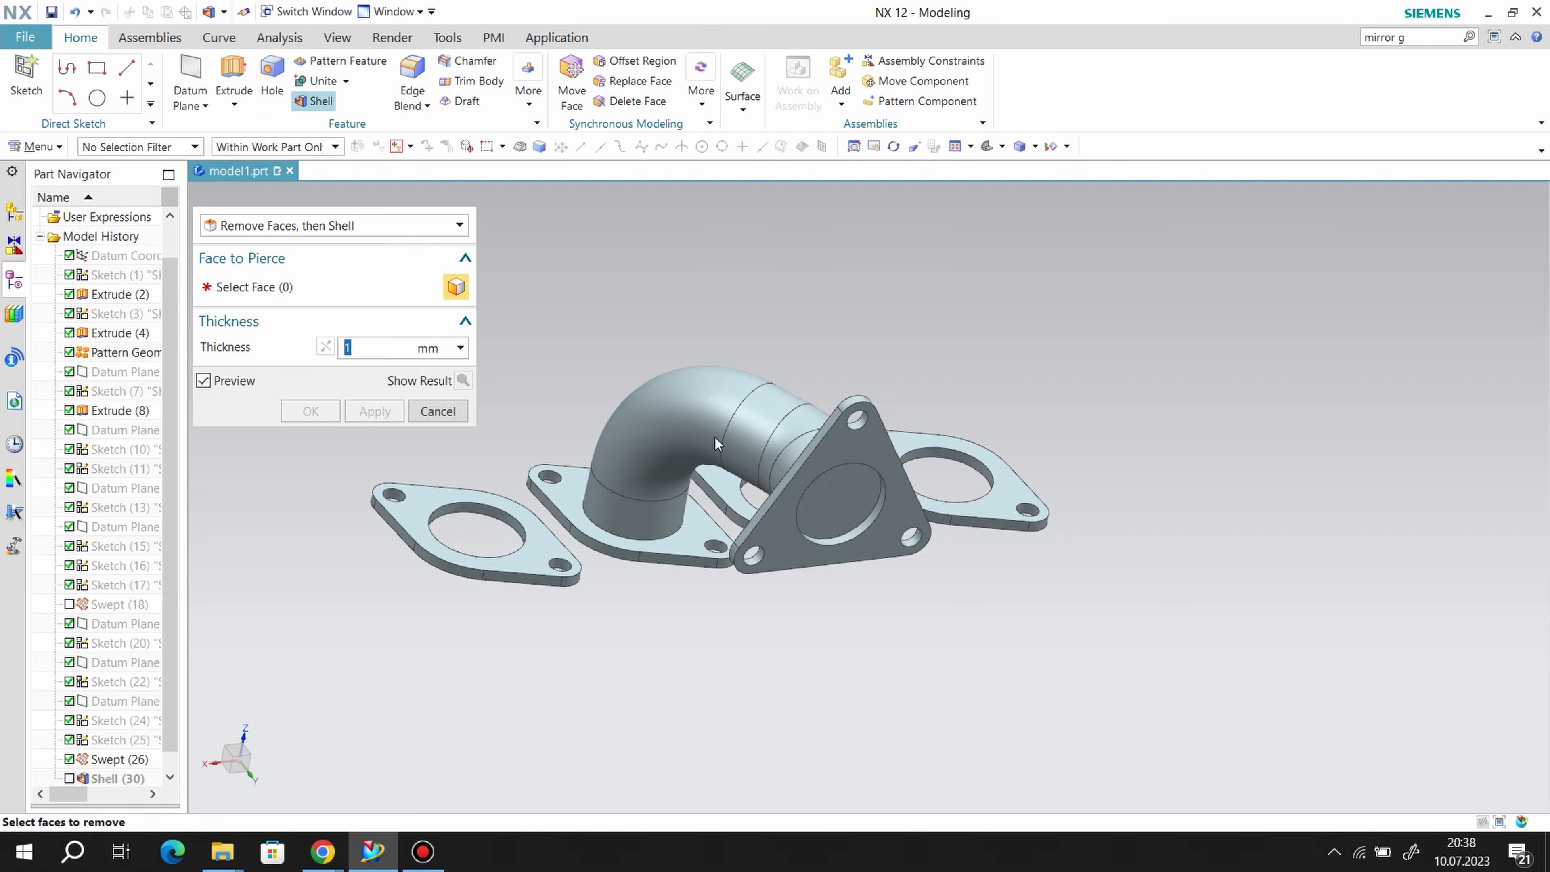
click(841, 502)
mouse_move(921, 710)
middle_down()
mouse_move(893, 675)
mouse_move(874, 577)
middle_up()
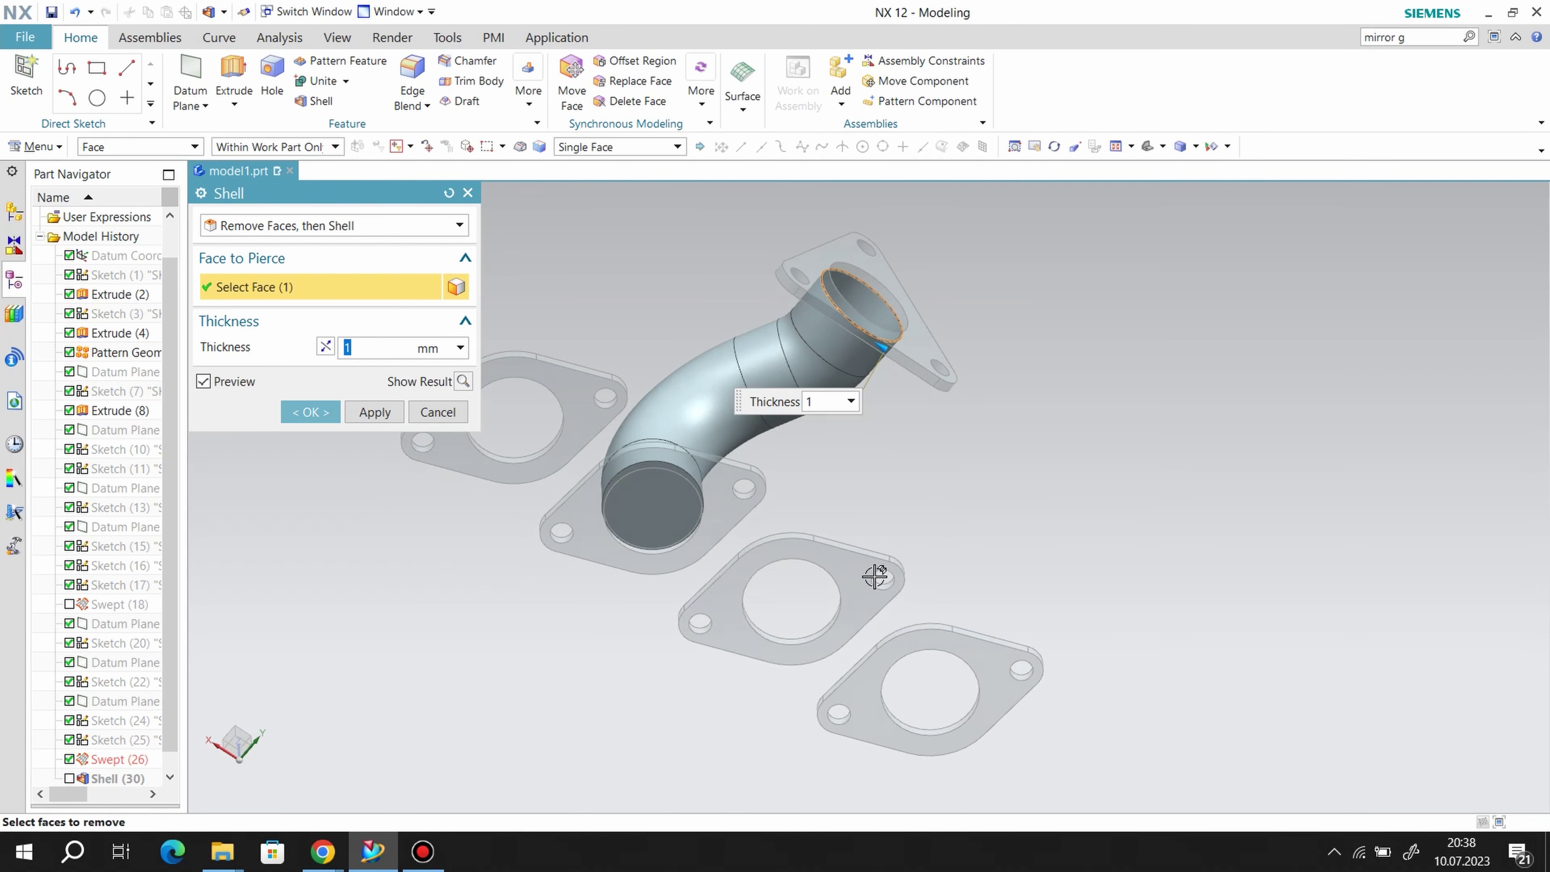
click(656, 507)
click(374, 412)
mouse_move(1101, 440)
middle_down()
mouse_move(1097, 564)
mouse_move(610, 299)
middle_up()
click(468, 192)
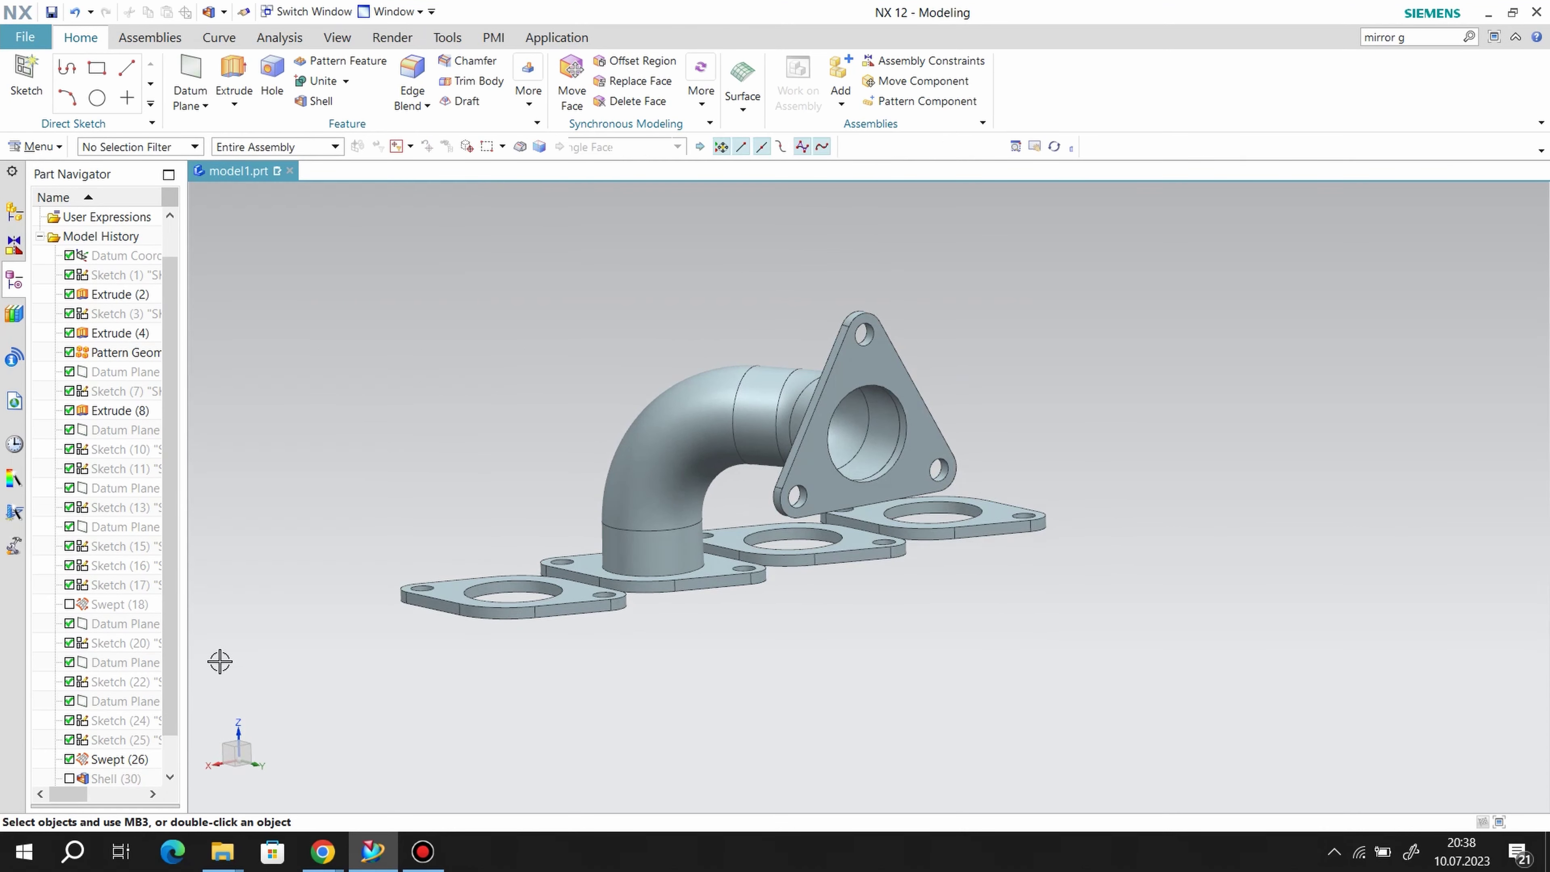
click(70, 740)
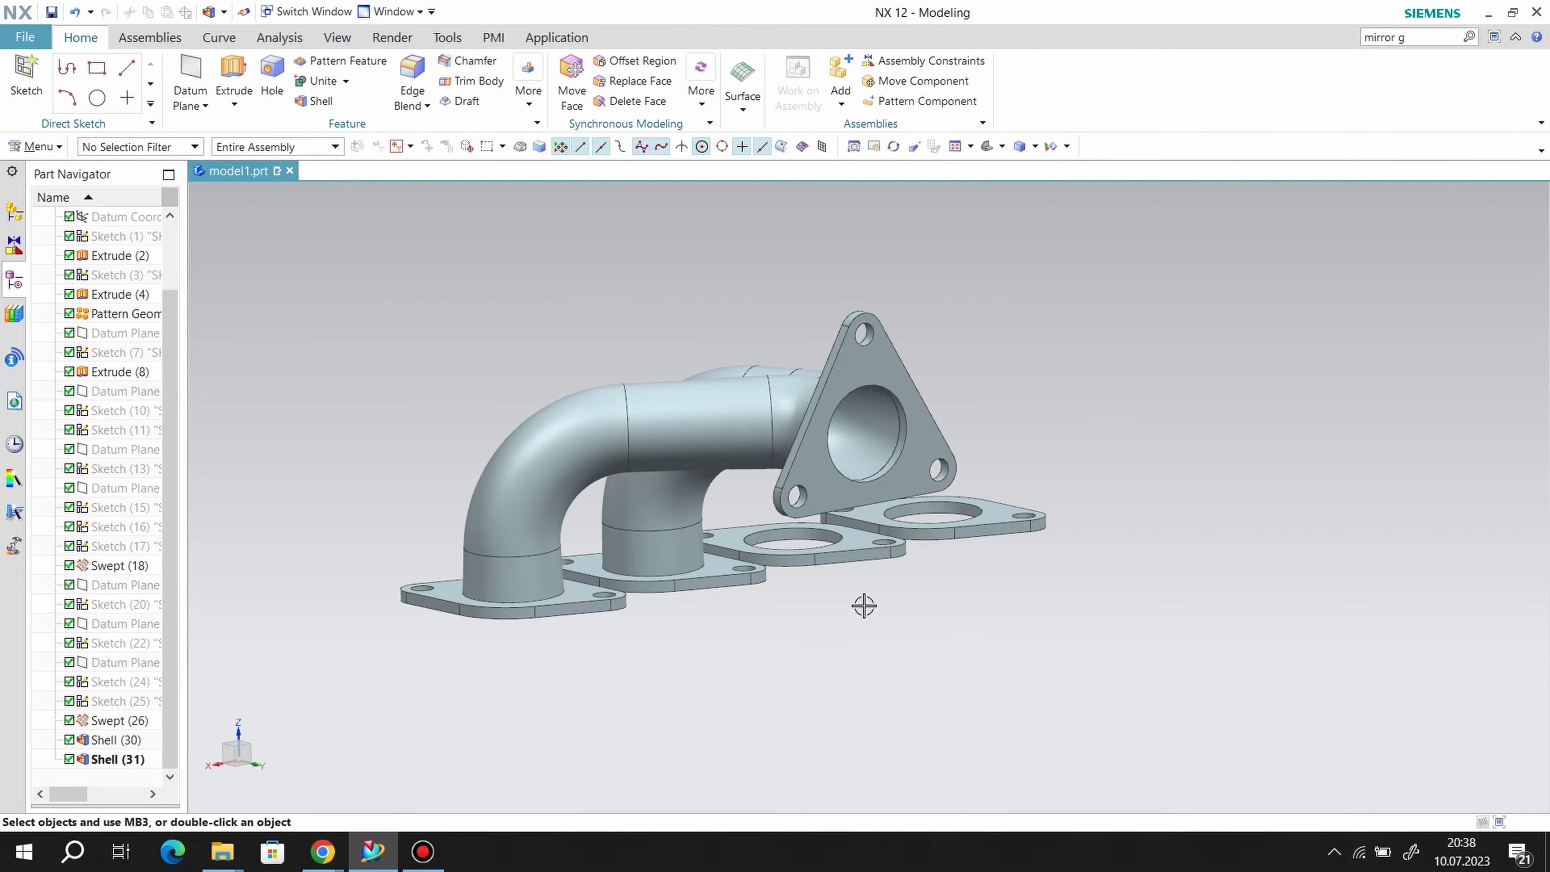
mouse_move(864, 606)
middle_down()
mouse_move(786, 595)
mouse_move(719, 654)
mouse_move(732, 633)
mouse_move(813, 616)
mouse_move(828, 675)
mouse_move(838, 624)
mouse_move(816, 592)
mouse_move(831, 588)
mouse_move(841, 658)
mouse_move(841, 633)
middle_up()
- Subtract the rear pipe from the first pipe
right_click(98, 760)
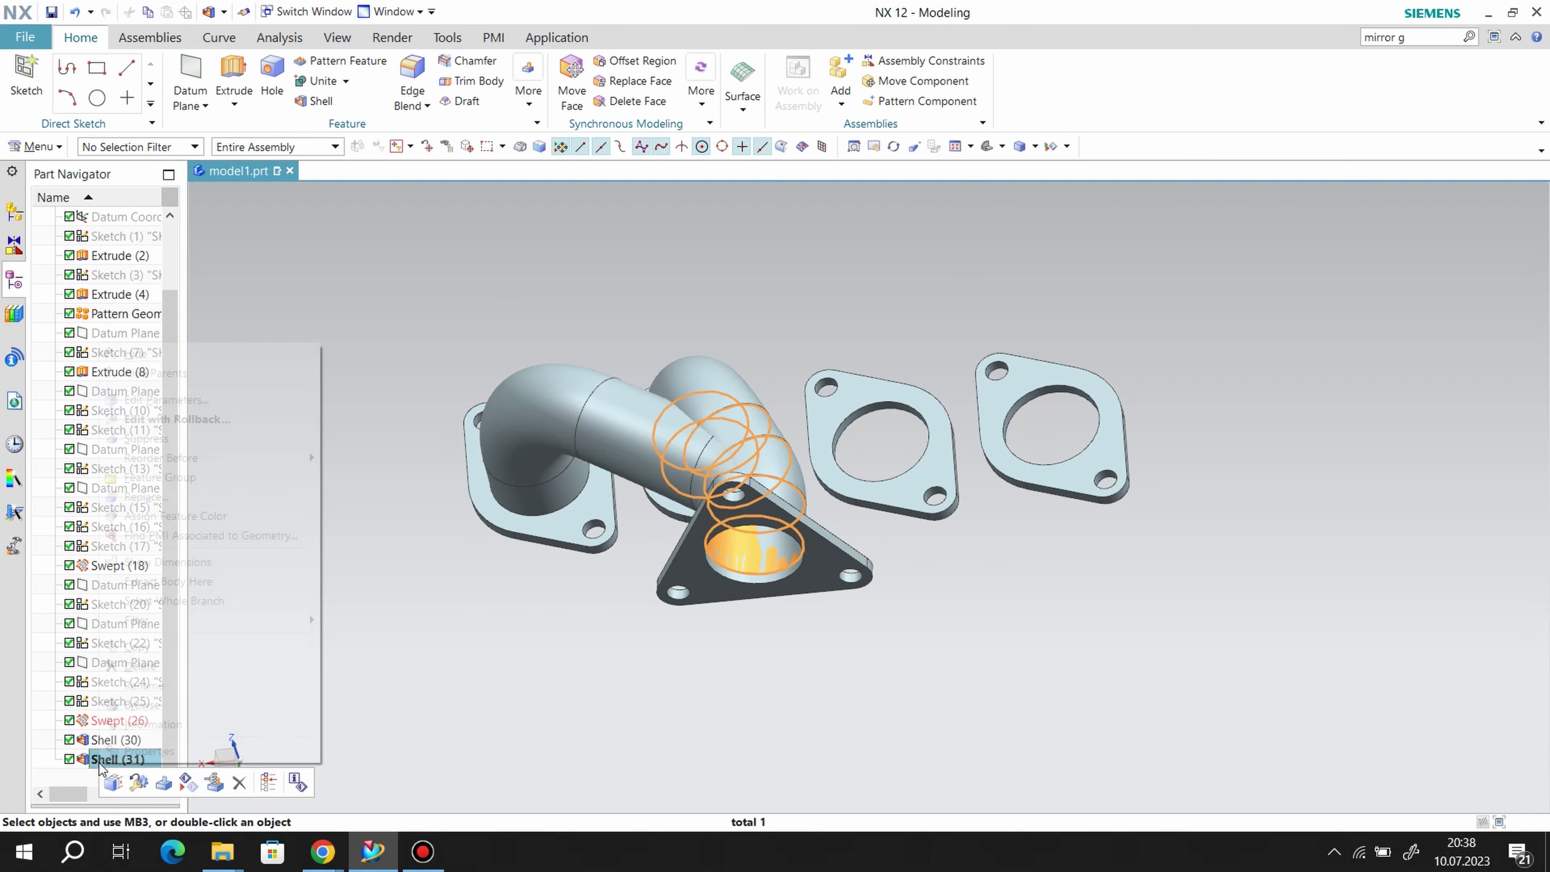
key(Escape)
key(Escape)
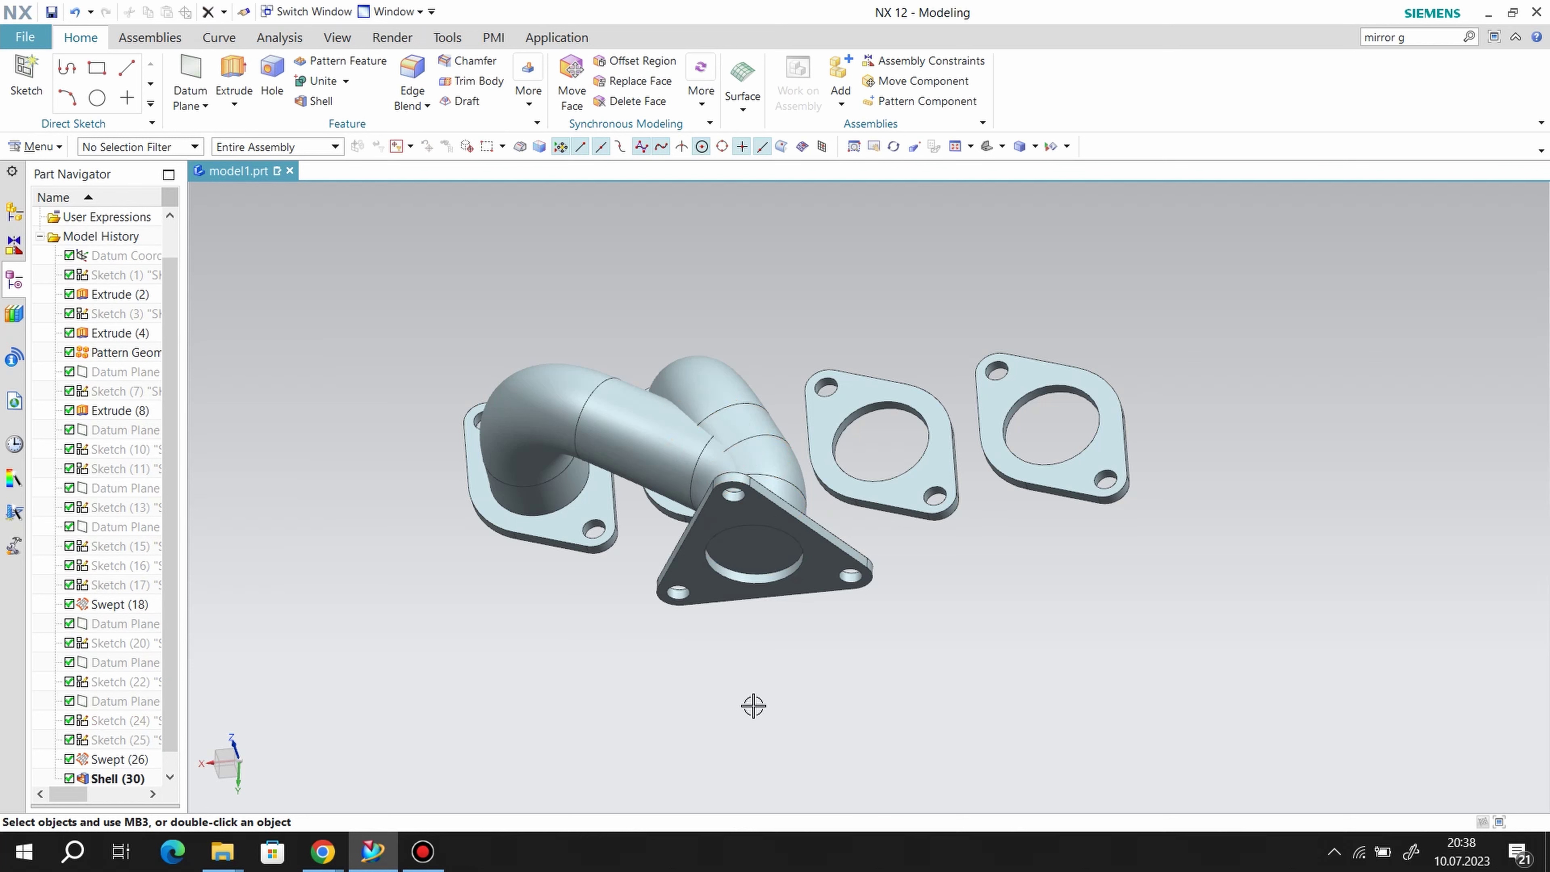
middle_drag(754, 706, 754, 690)
click(345, 81)
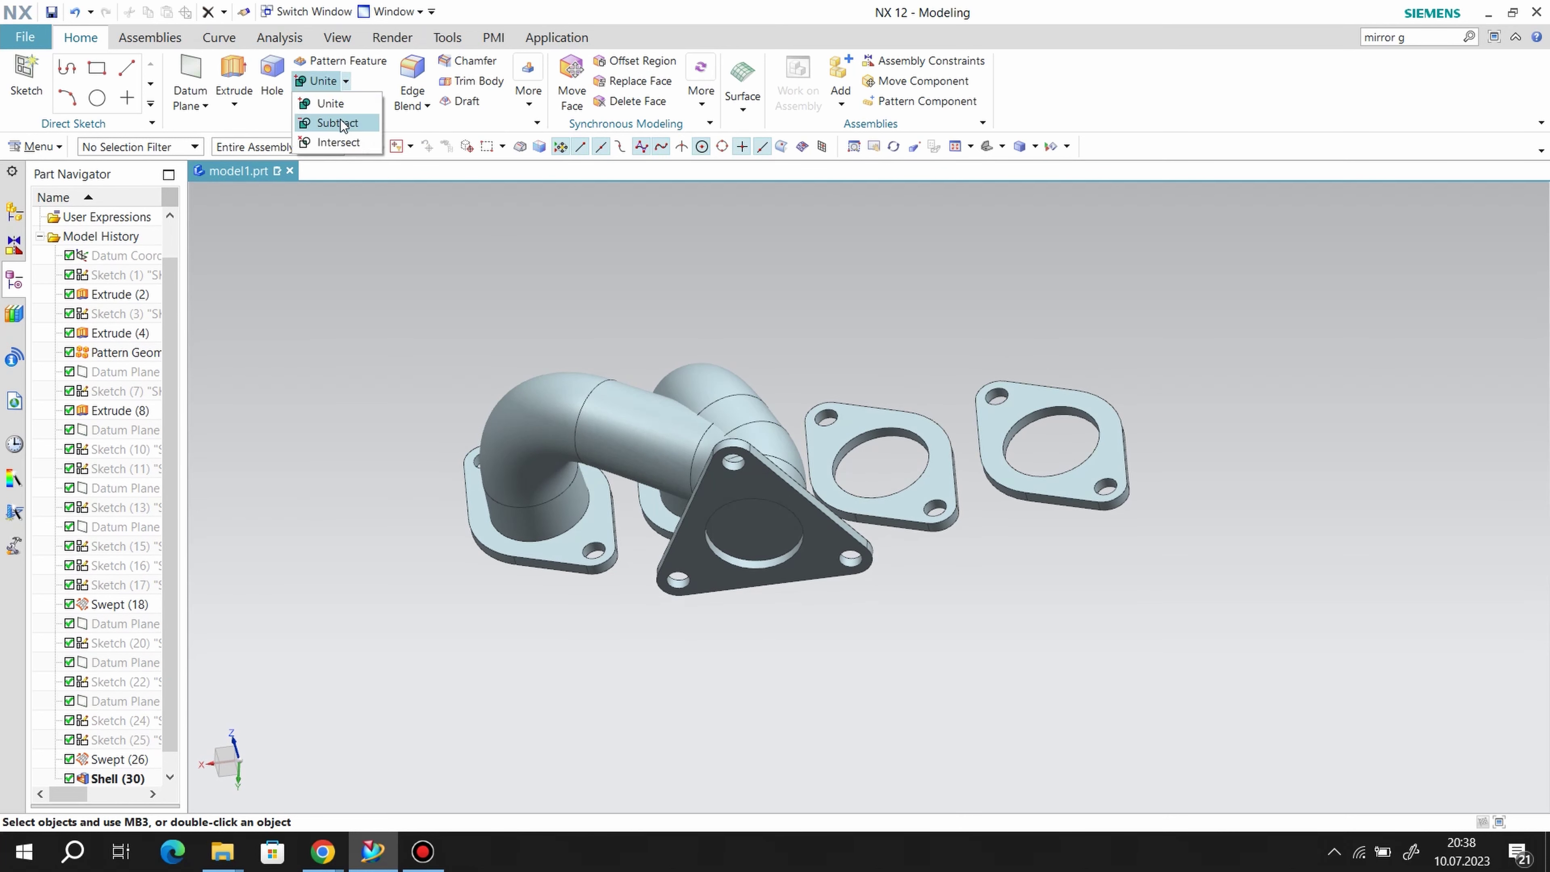
click(332, 121)
click(653, 441)
click(735, 416)
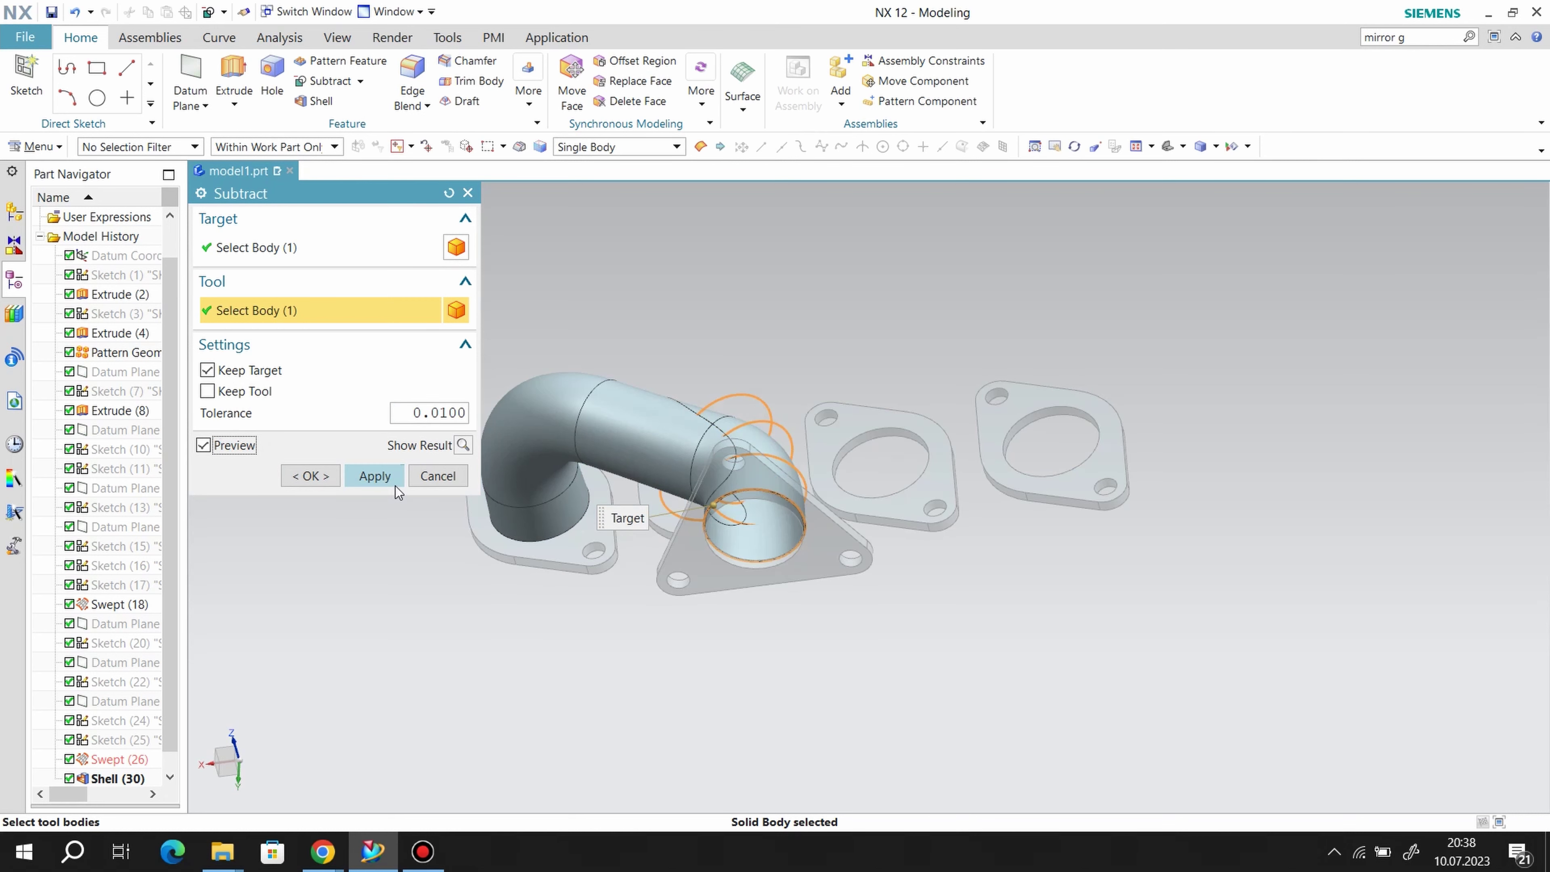
click(368, 476)
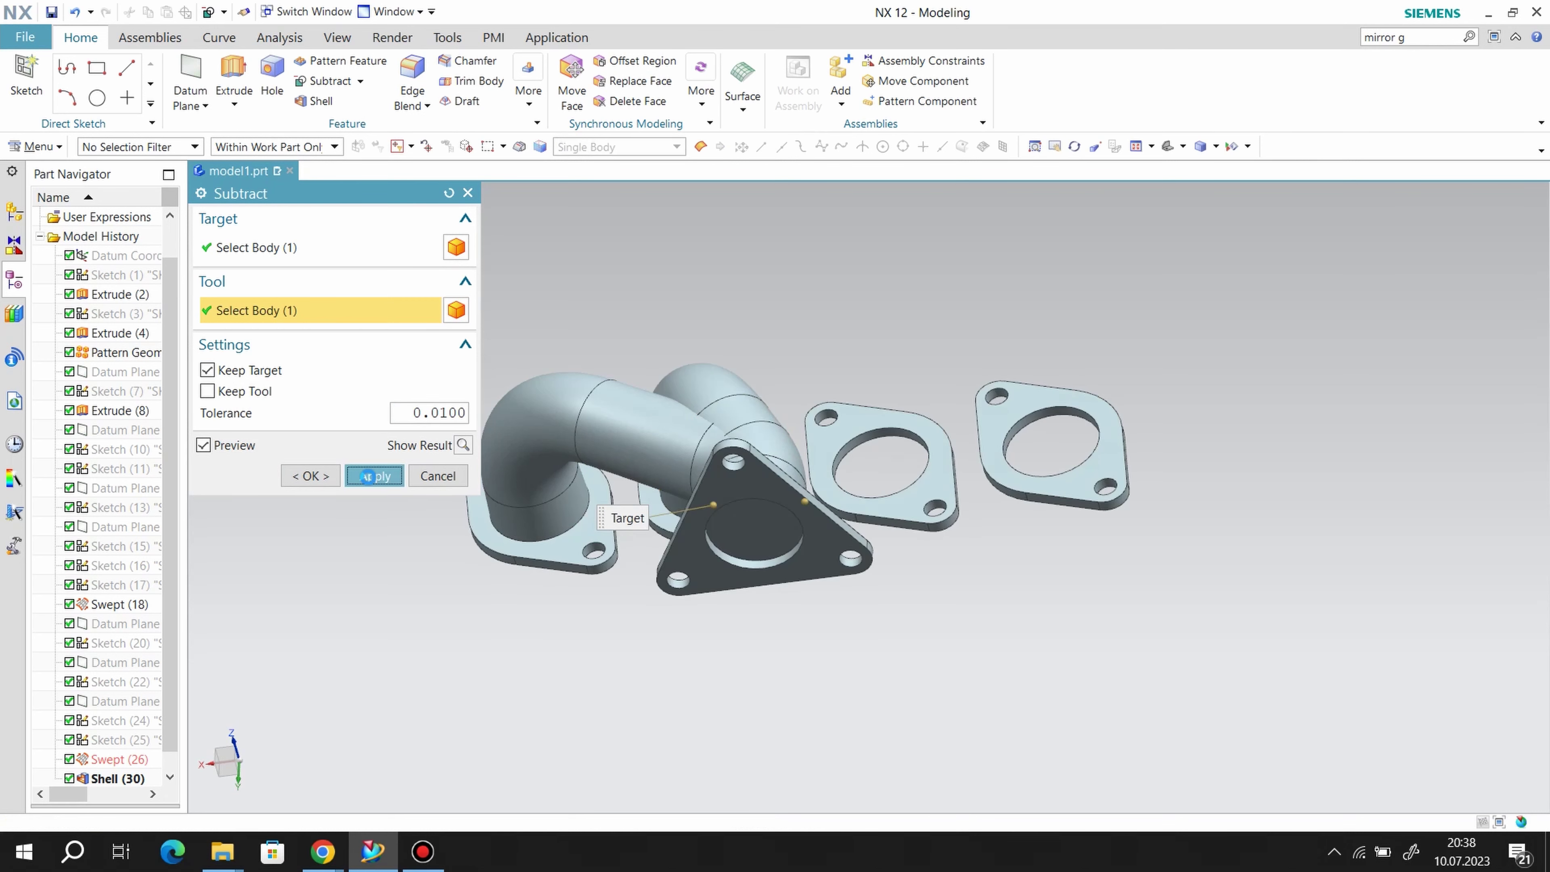
middle_drag(854, 602, 843, 561)
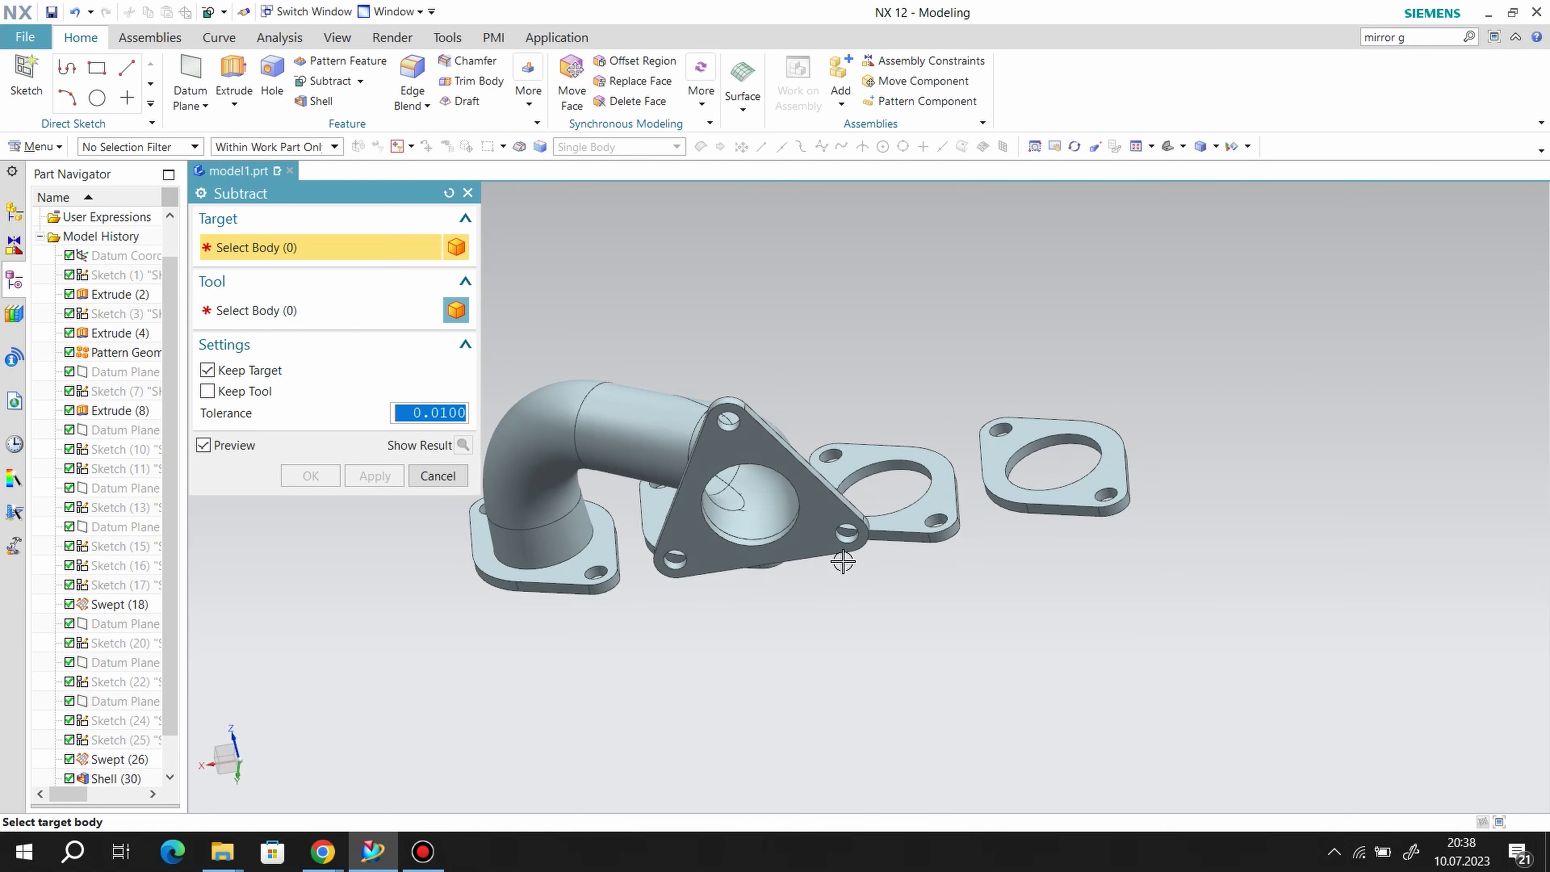
click(468, 193)
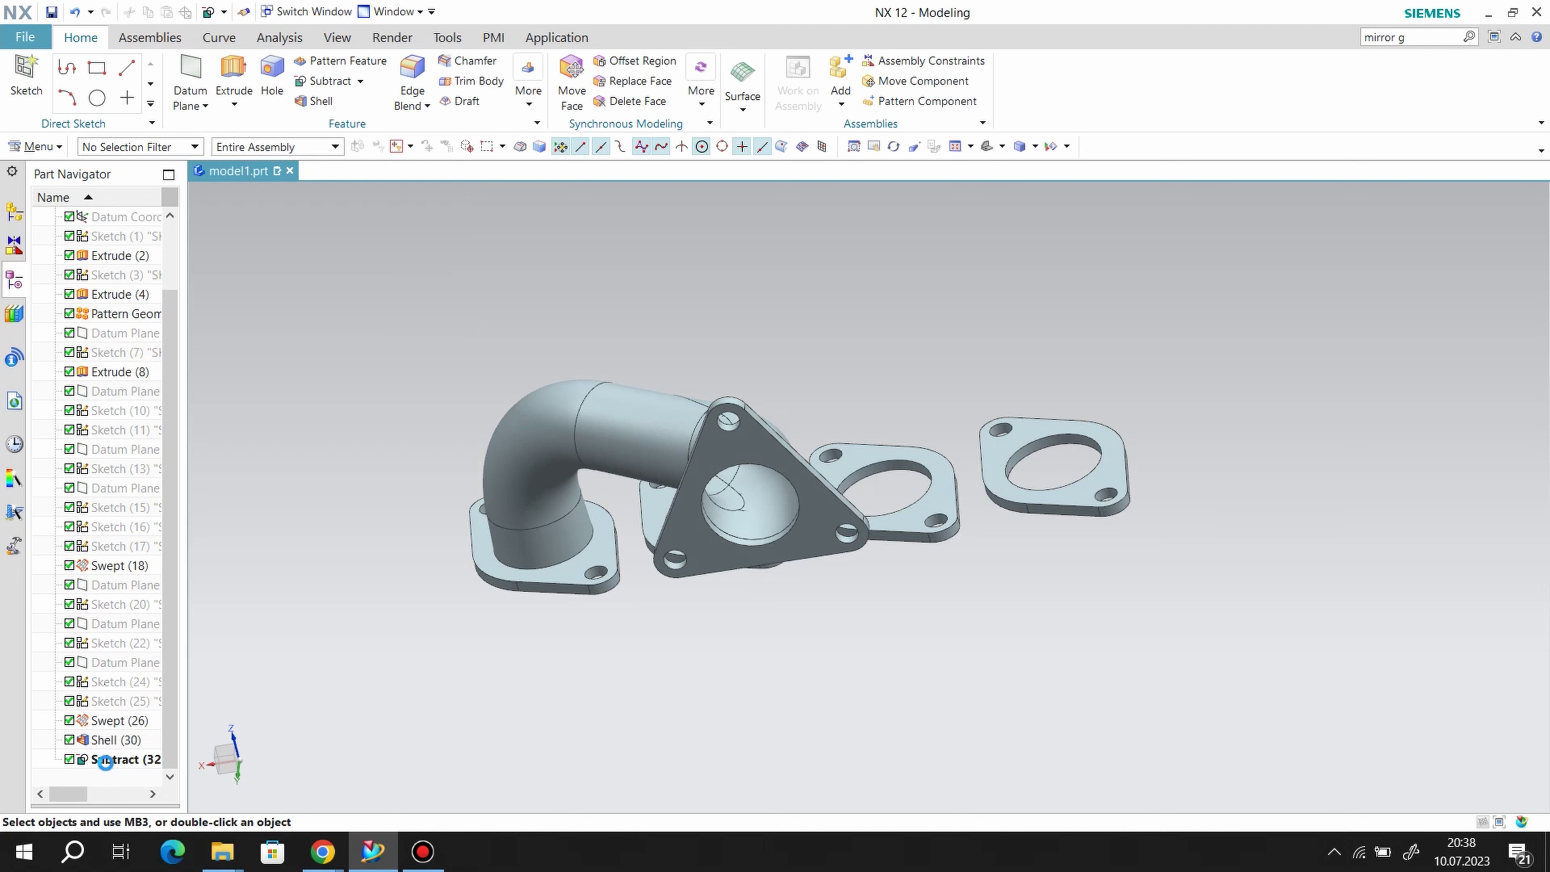
- Edit Subtract (32) to drop Keep Target and keep the tool pipe
double_click(105, 763)
click(207, 390)
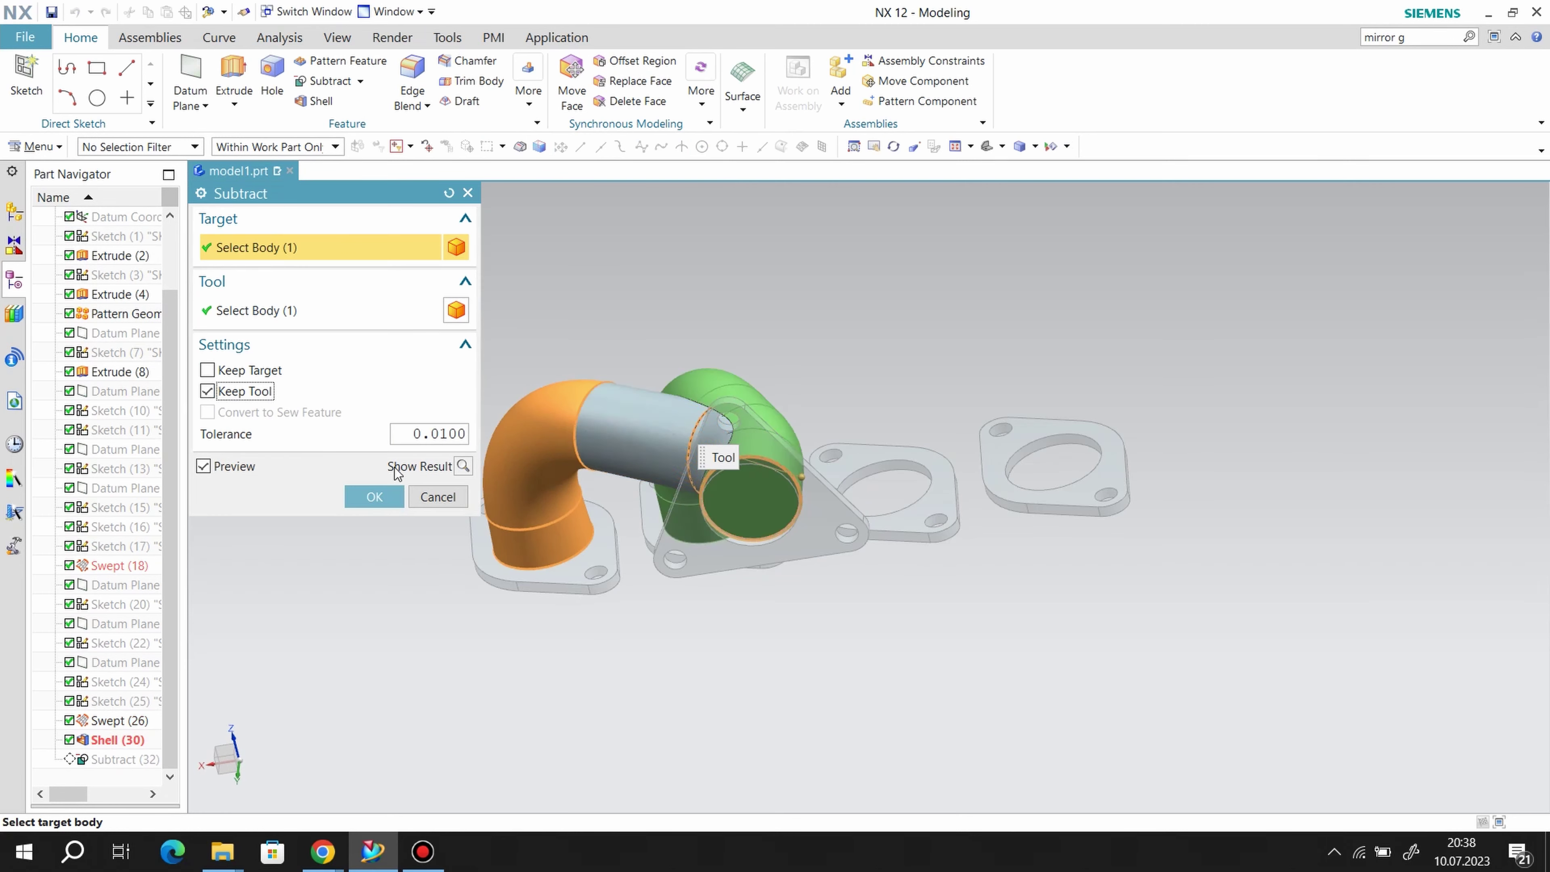
click(374, 497)
mouse_move(770, 629)
middle_down()
mouse_move(775, 596)
mouse_move(791, 619)
middle_up()
click(314, 101)
- Apply a 1 mm shell with the flange-end and bottom pipe-end faces left open
click(781, 480)
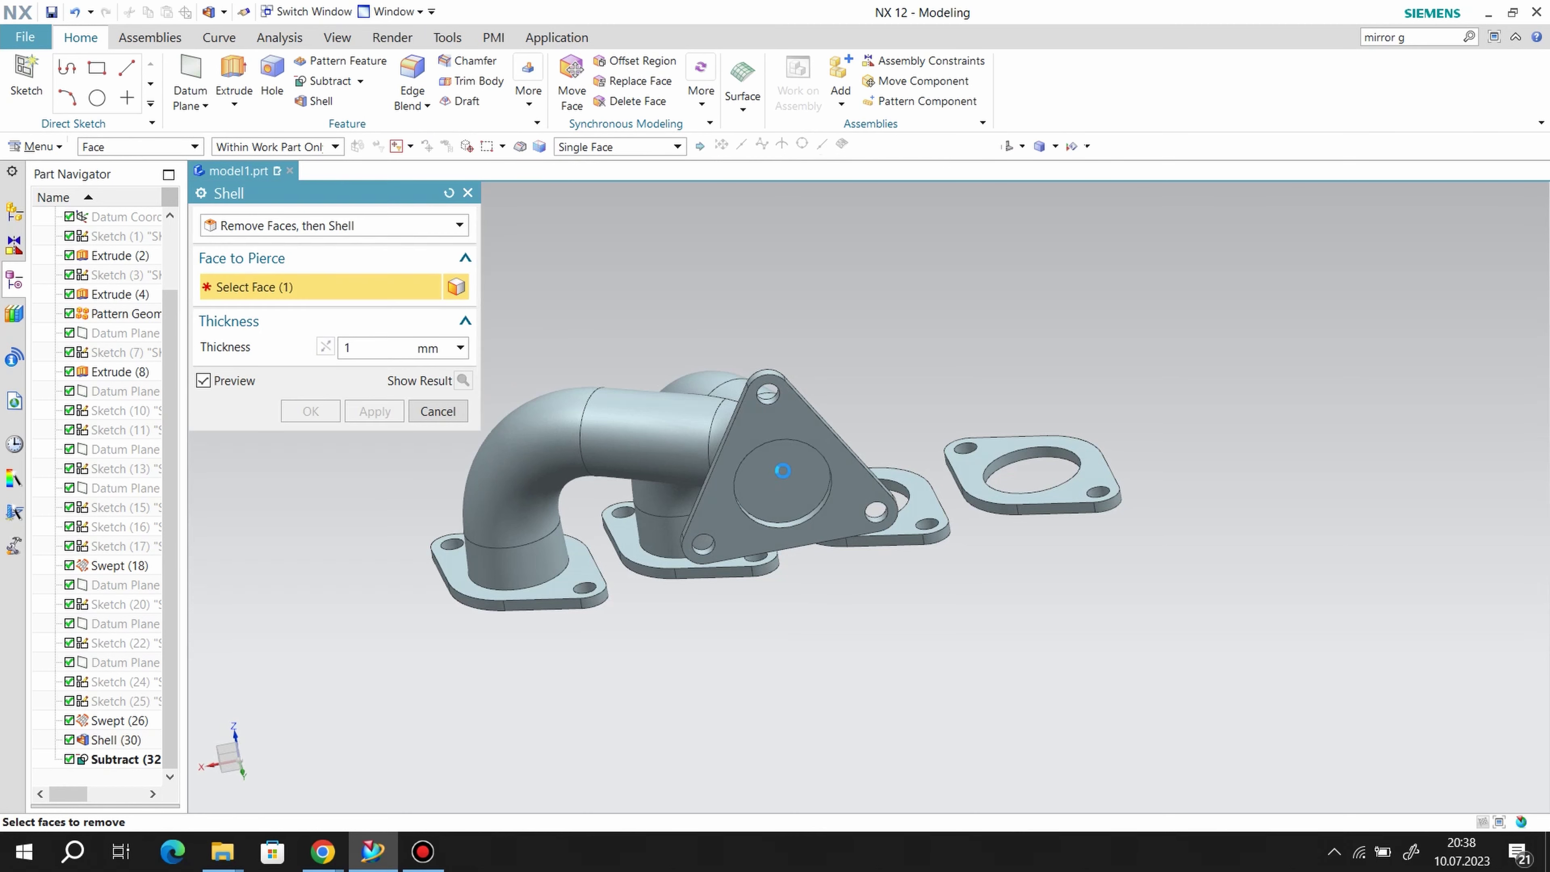
mouse_move(781, 480)
middle_down()
mouse_move(820, 679)
mouse_move(839, 580)
mouse_move(759, 577)
middle_up()
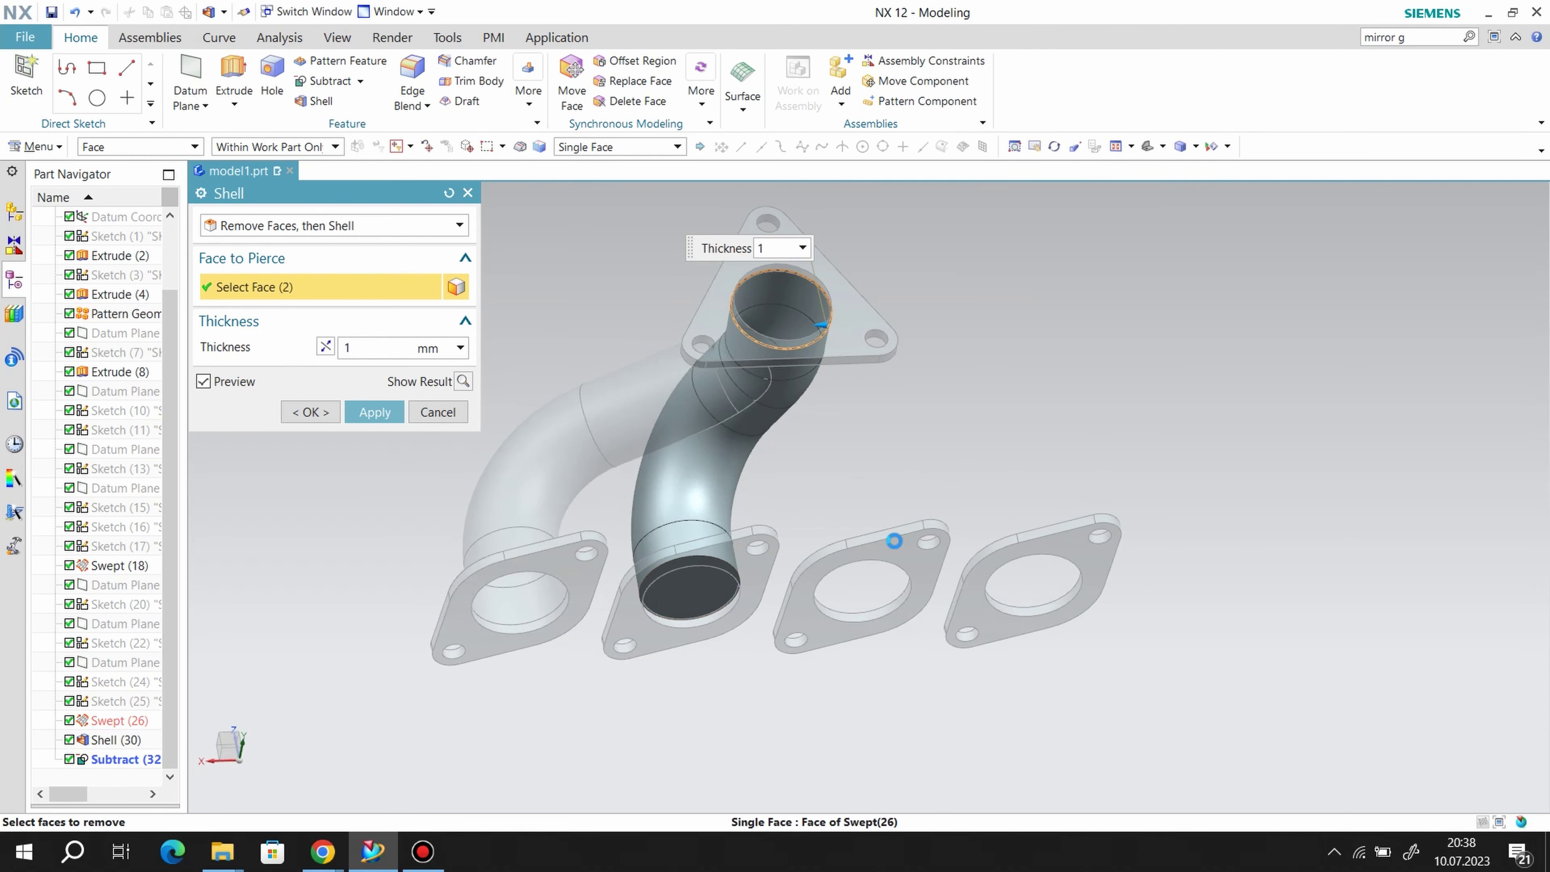
click(686, 599)
click(370, 413)
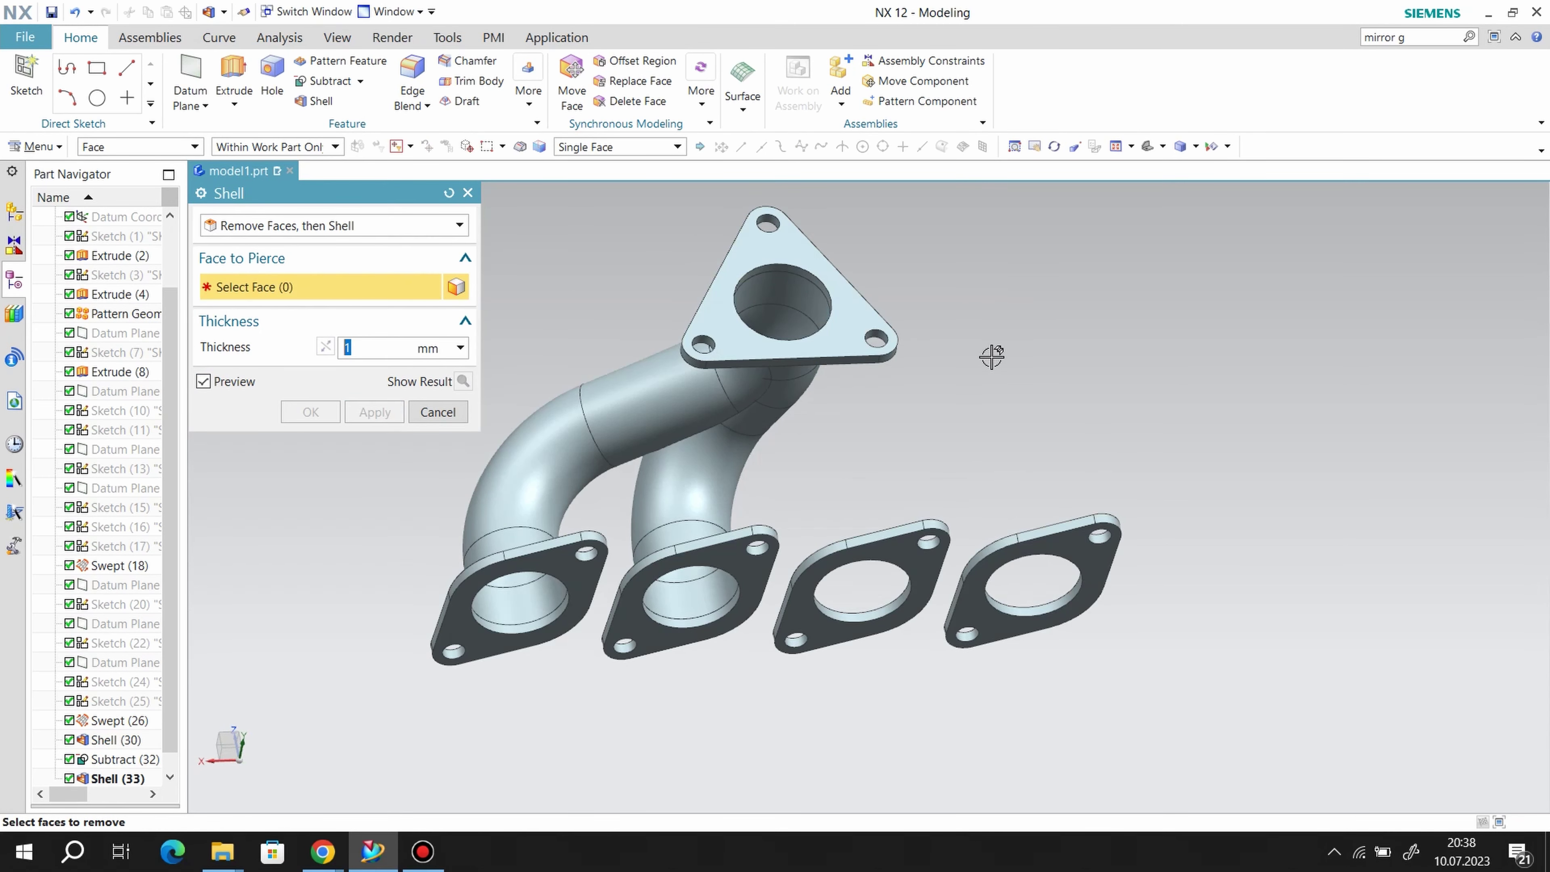
mouse_move(990, 353)
middle_down()
mouse_move(945, 400)
mouse_move(958, 429)
mouse_move(907, 391)
mouse_move(959, 419)
mouse_move(968, 459)
middle_up()
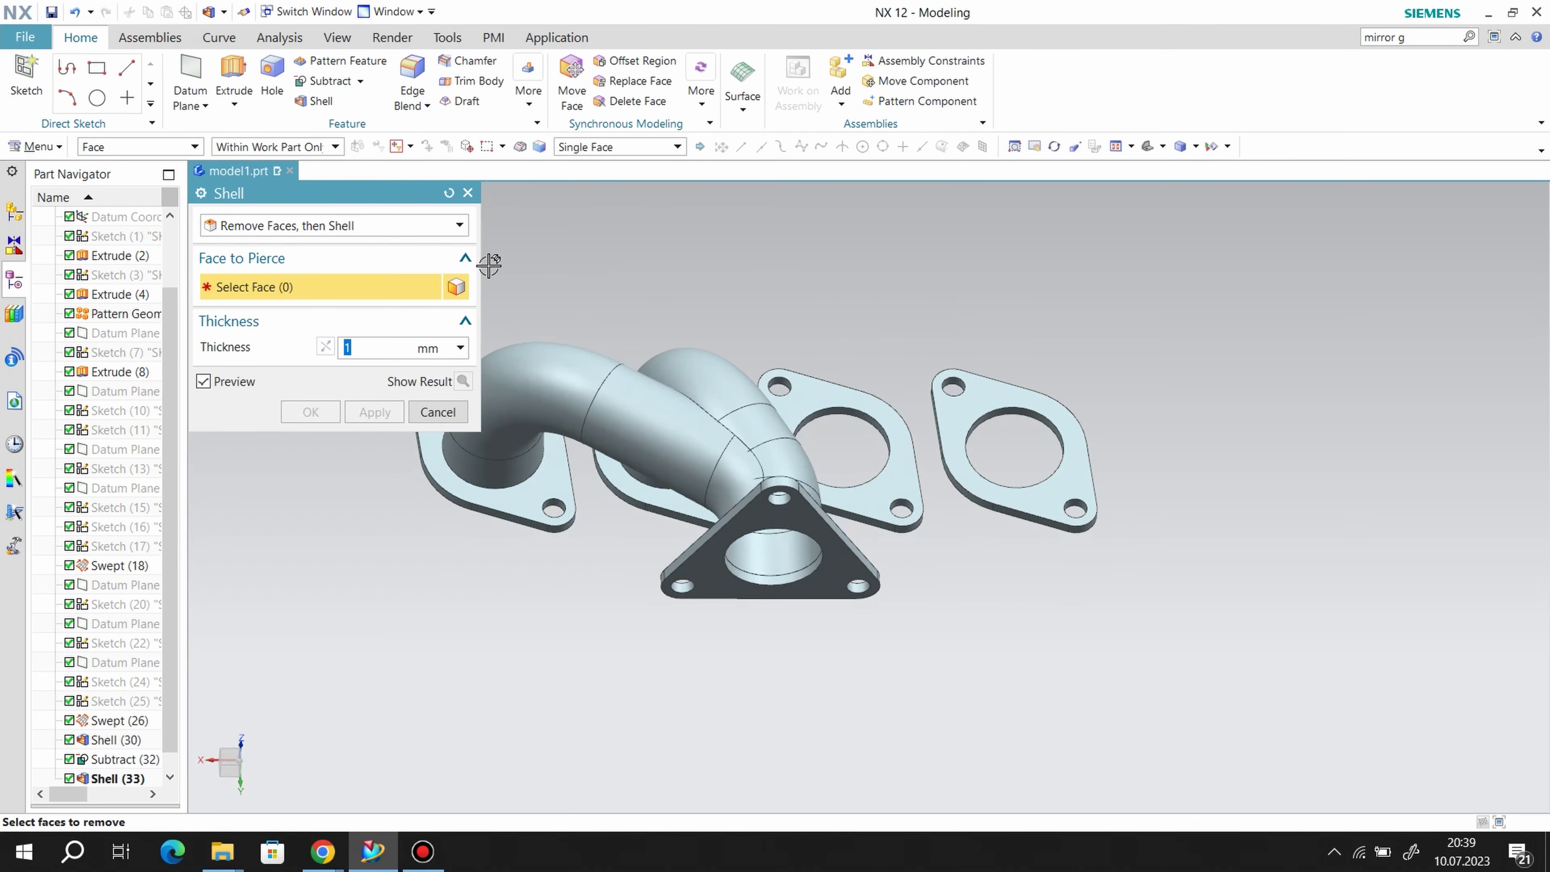
click(469, 195)
text(trim body)
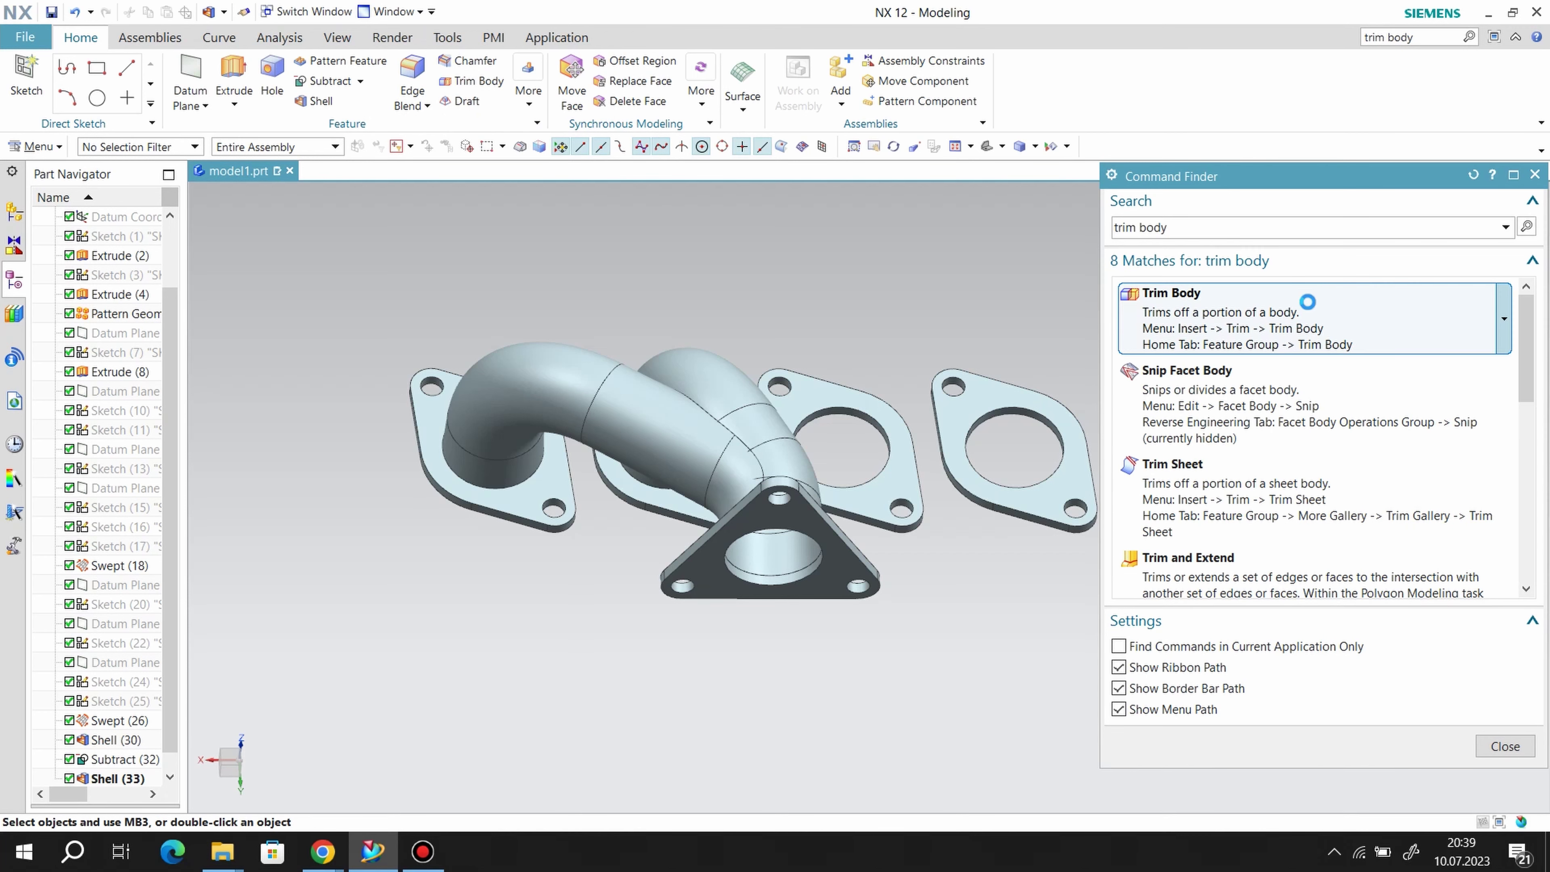
- Show Datum Plane (9) and trim the pipe body at it with Trim Body
click(1308, 305)
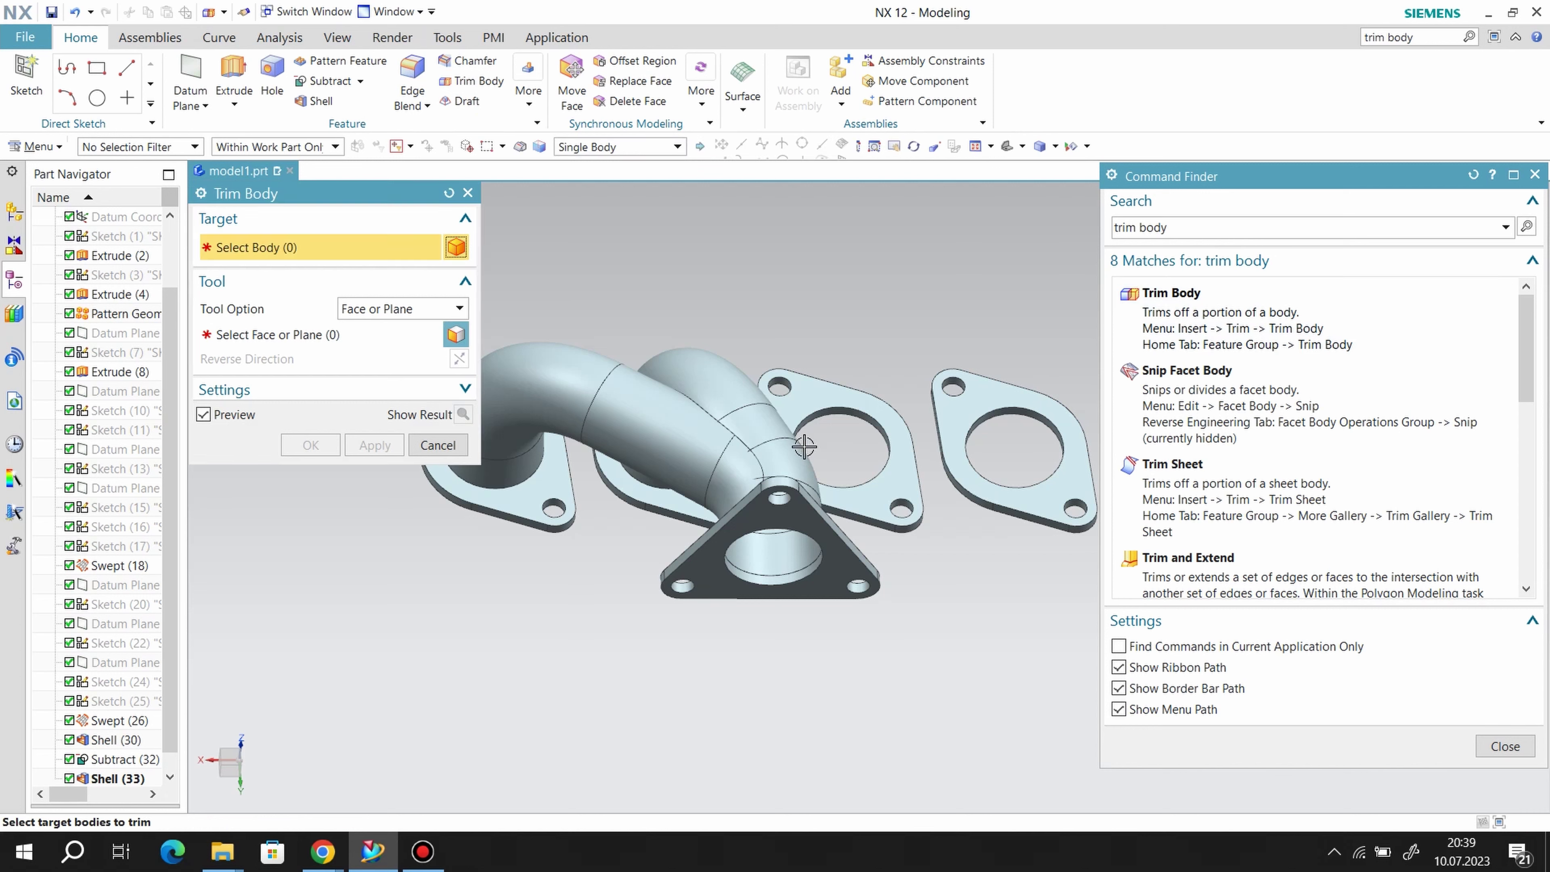
right_click(102, 398)
click(124, 413)
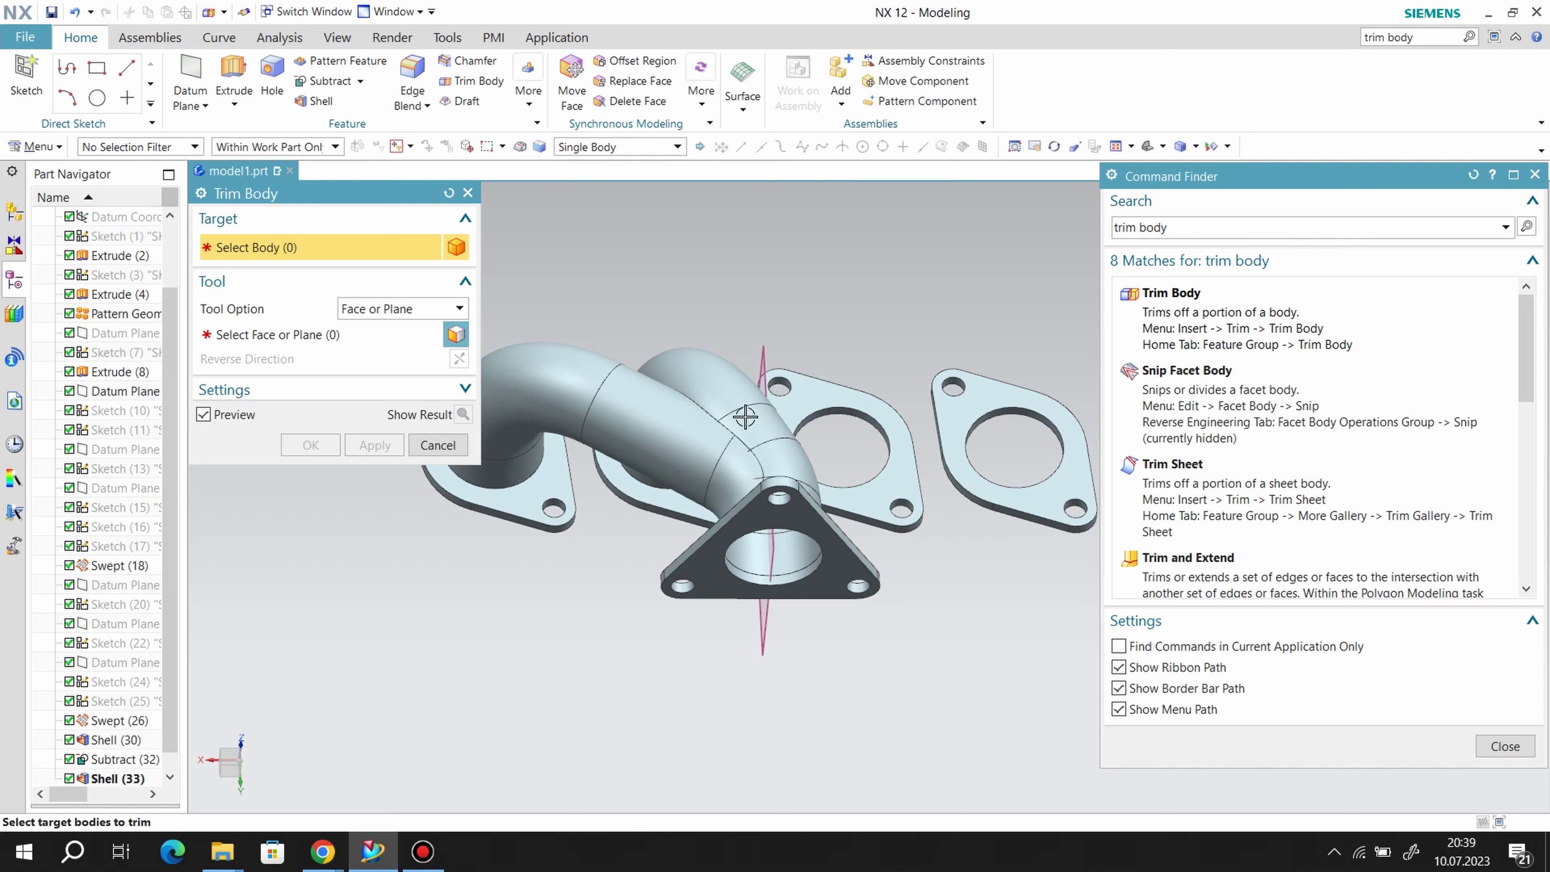
click(745, 417)
click(131, 394)
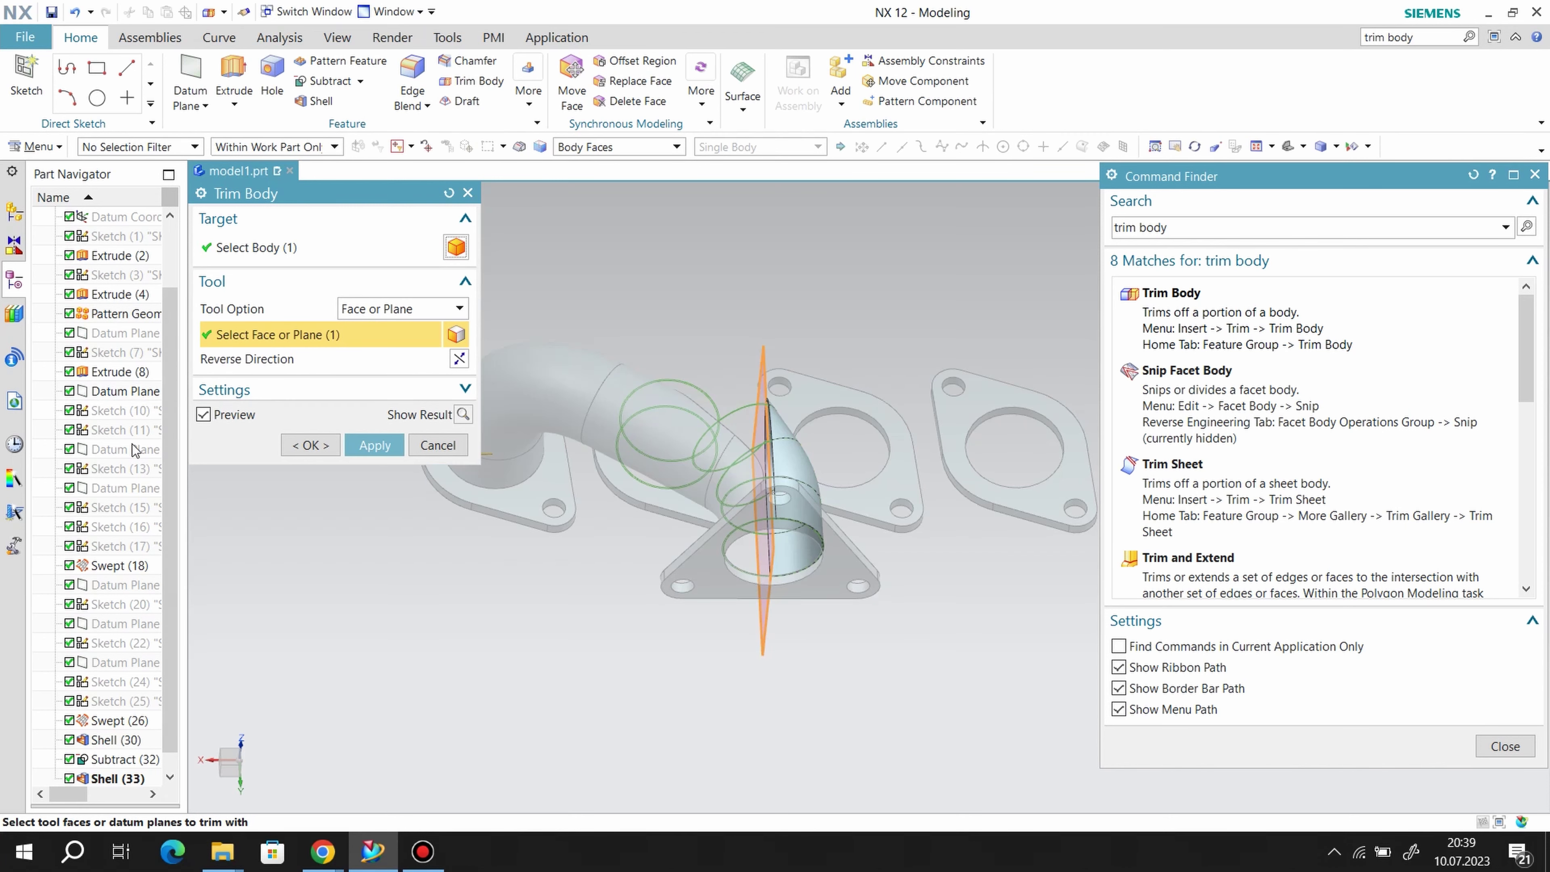
click(373, 446)
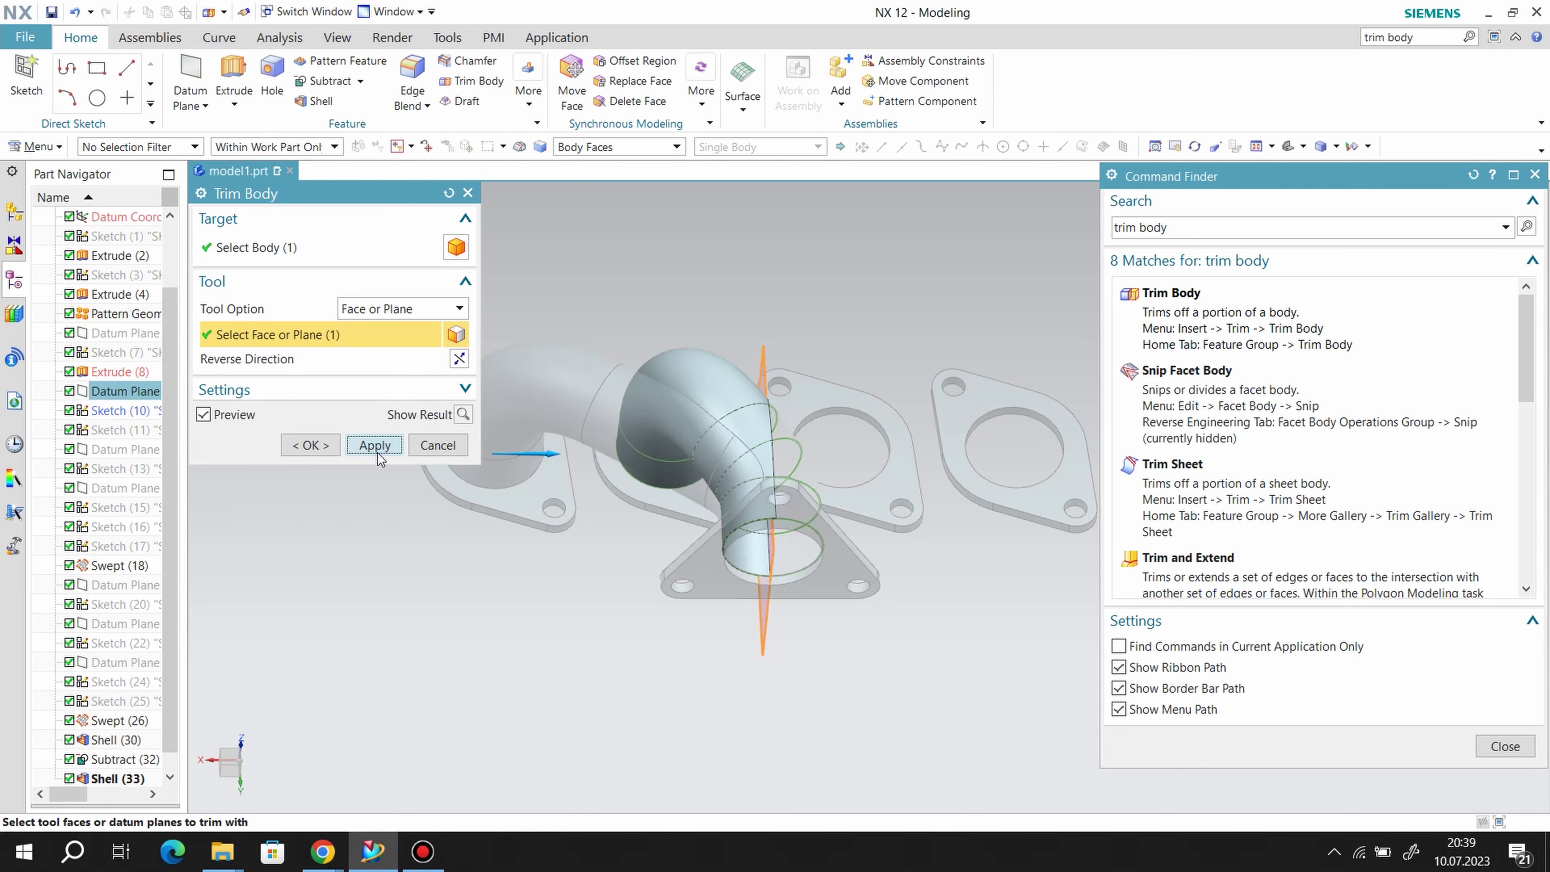
click(438, 446)
mouse_move(877, 414)
middle_down()
mouse_move(941, 553)
mouse_move(922, 511)
middle_up()
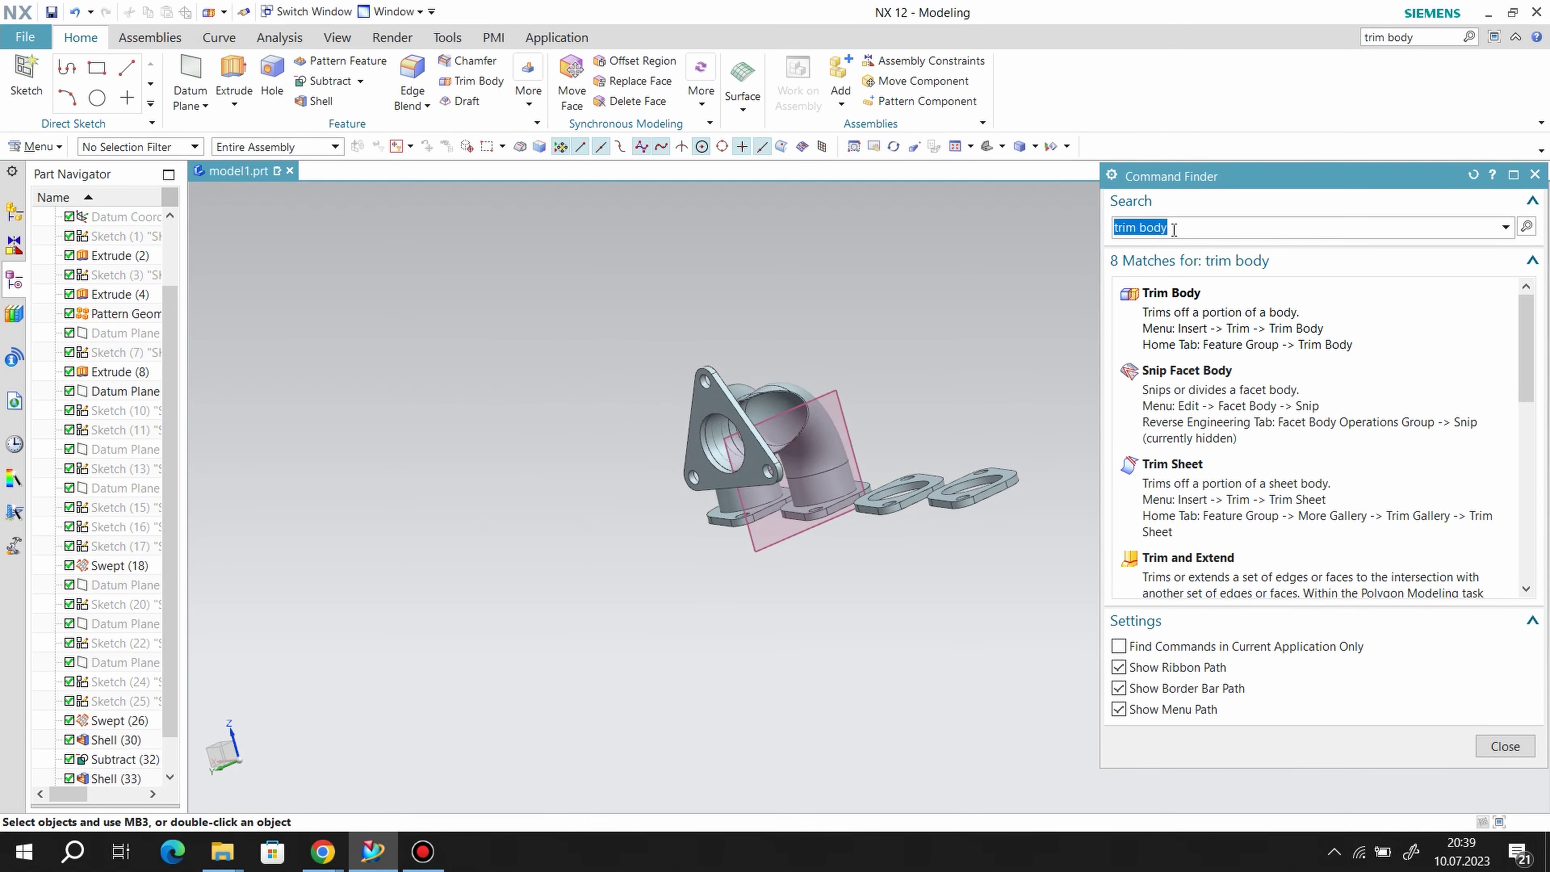
click(1313, 227)
text(mirror g)
- Mirror the two pipe bodies across the datum plane using Mirror Geometry
key(Return)
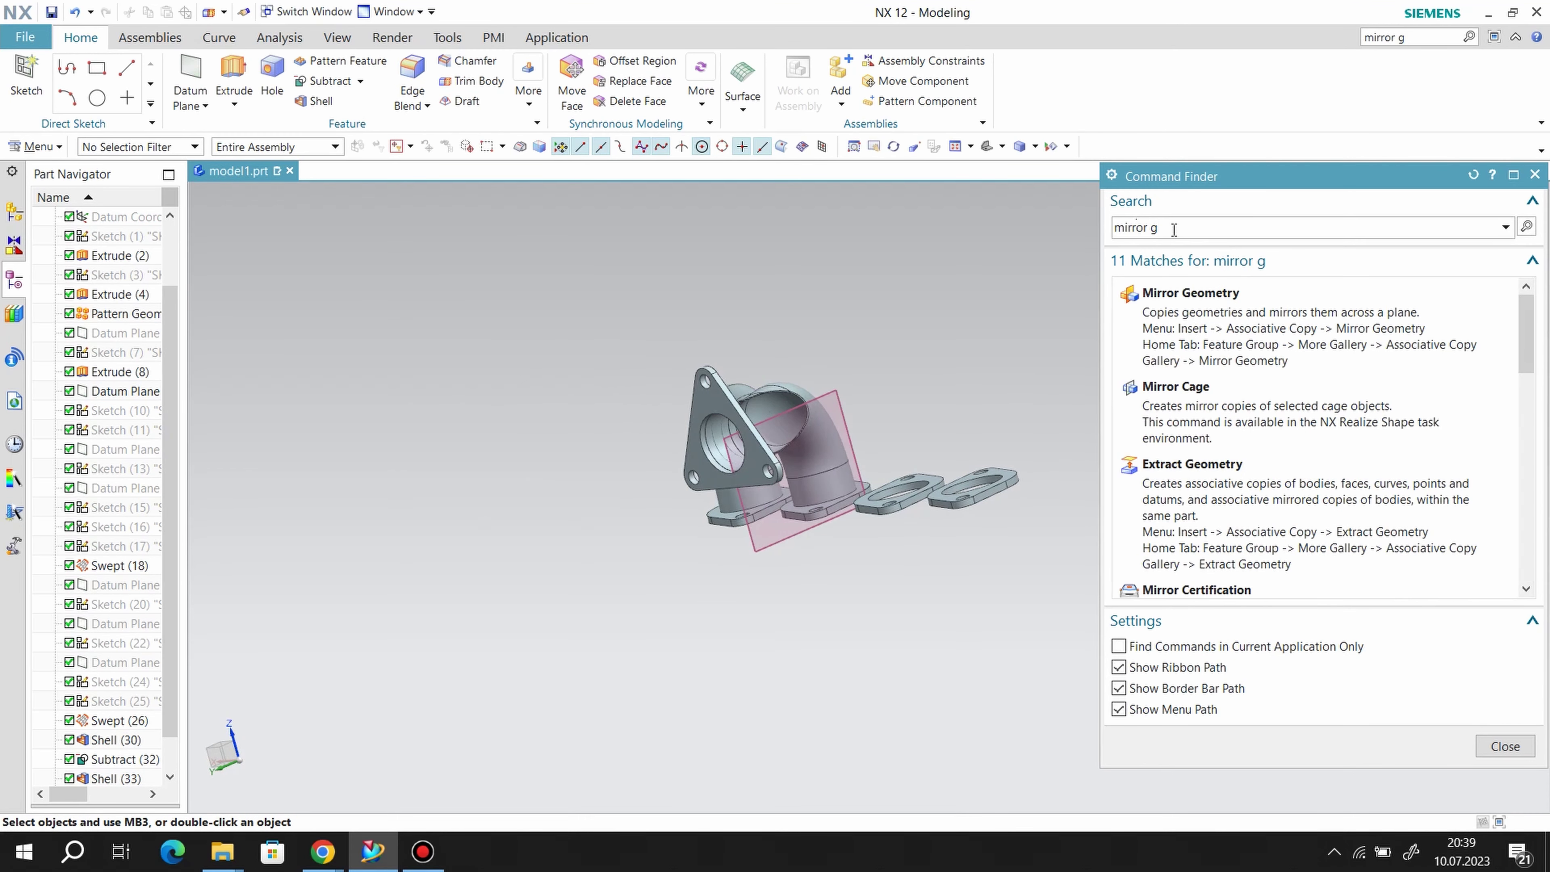
click(1118, 312)
middle_drag(848, 322, 766, 388)
click(767, 388)
middle_click(869, 550)
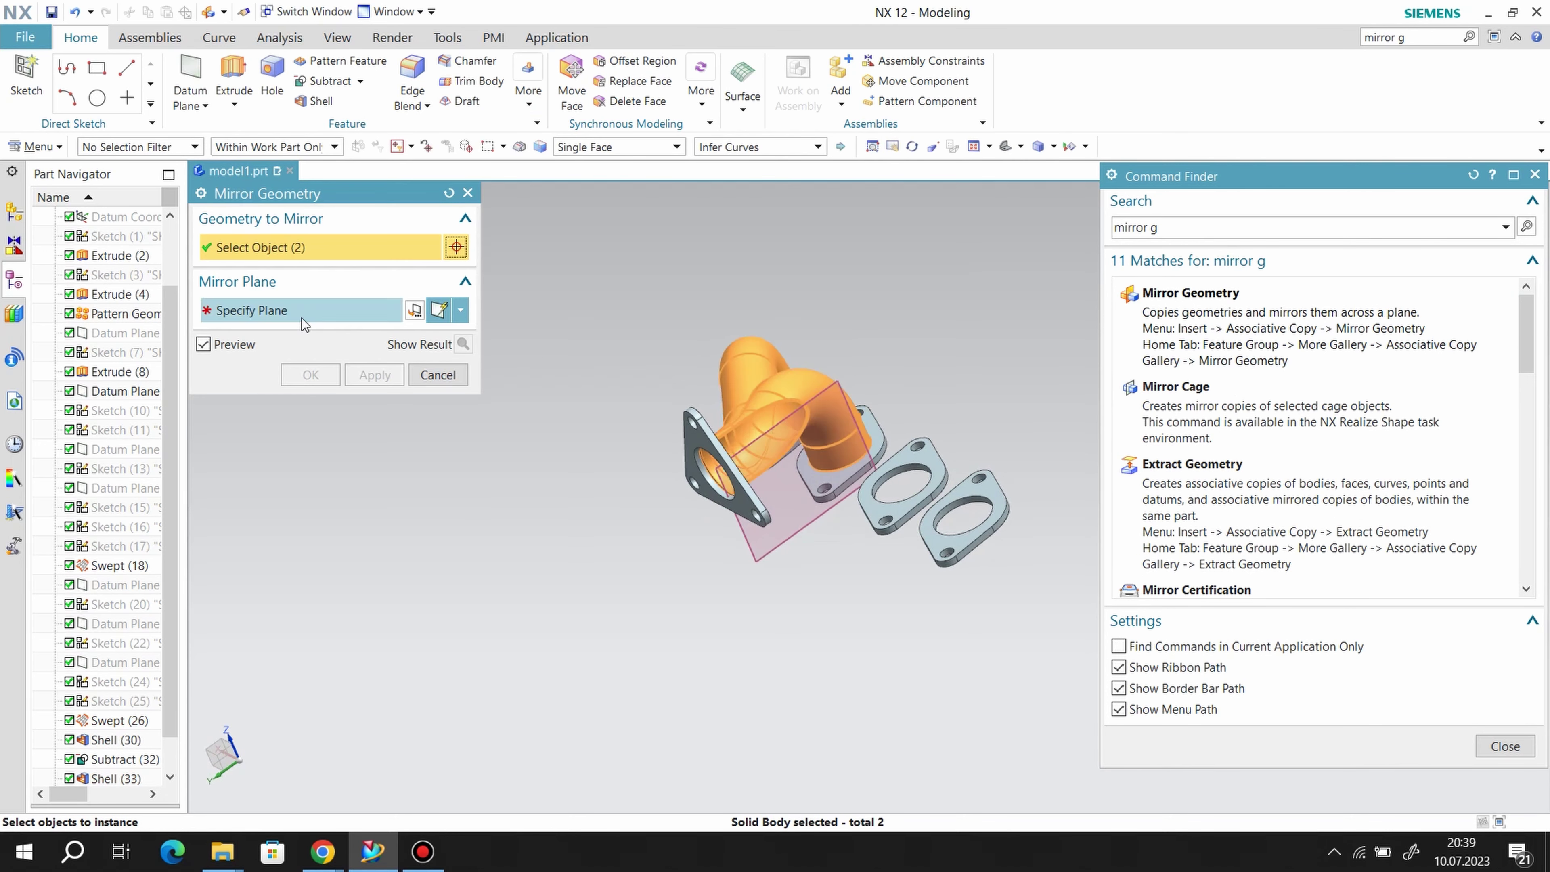
click(809, 525)
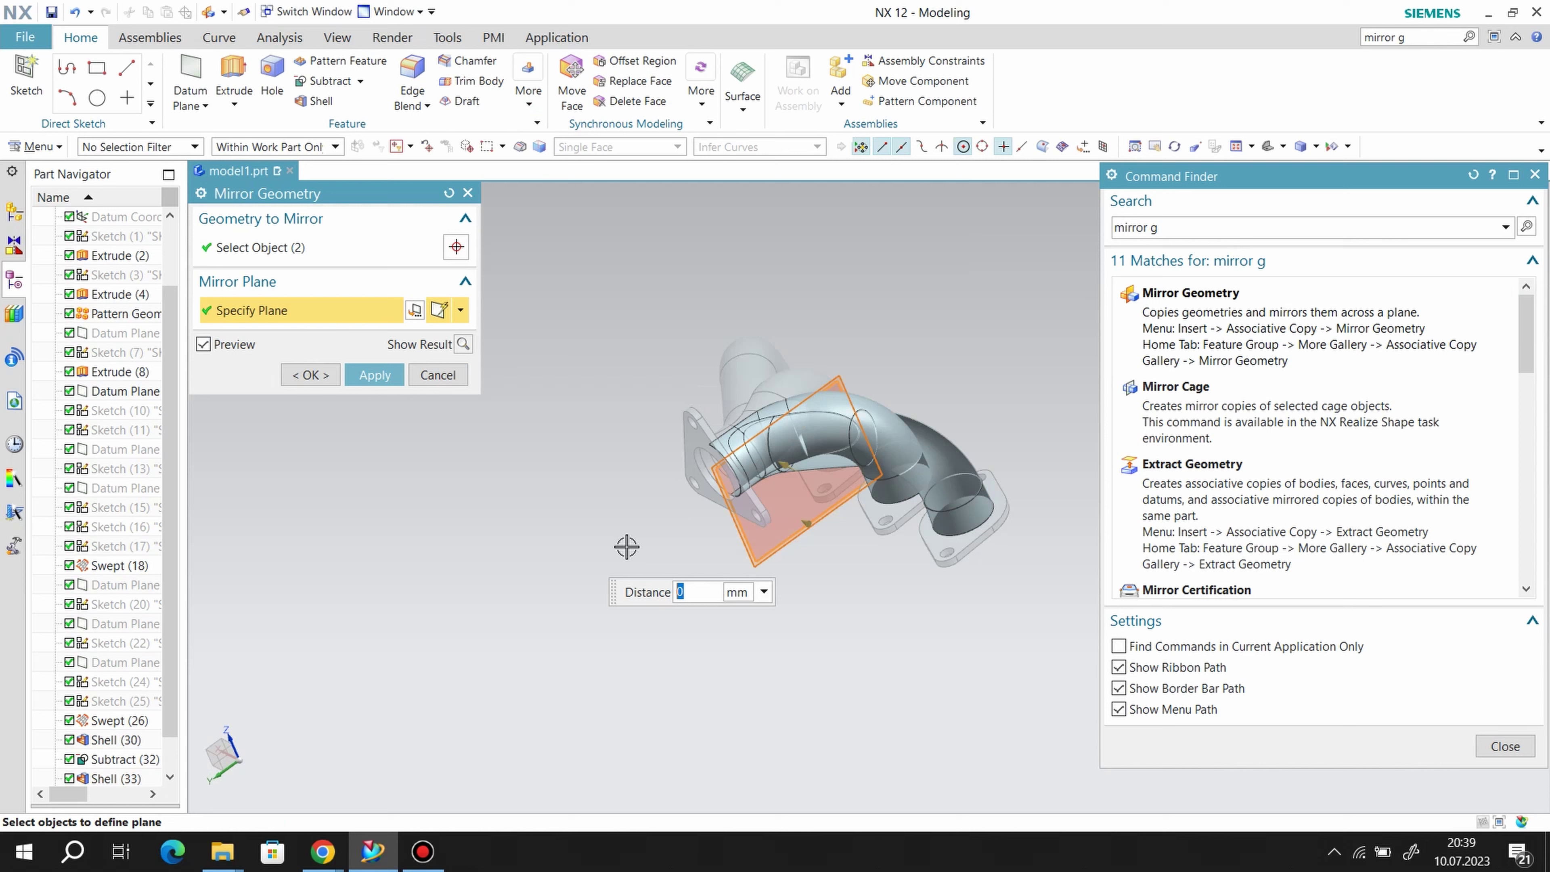
click(375, 374)
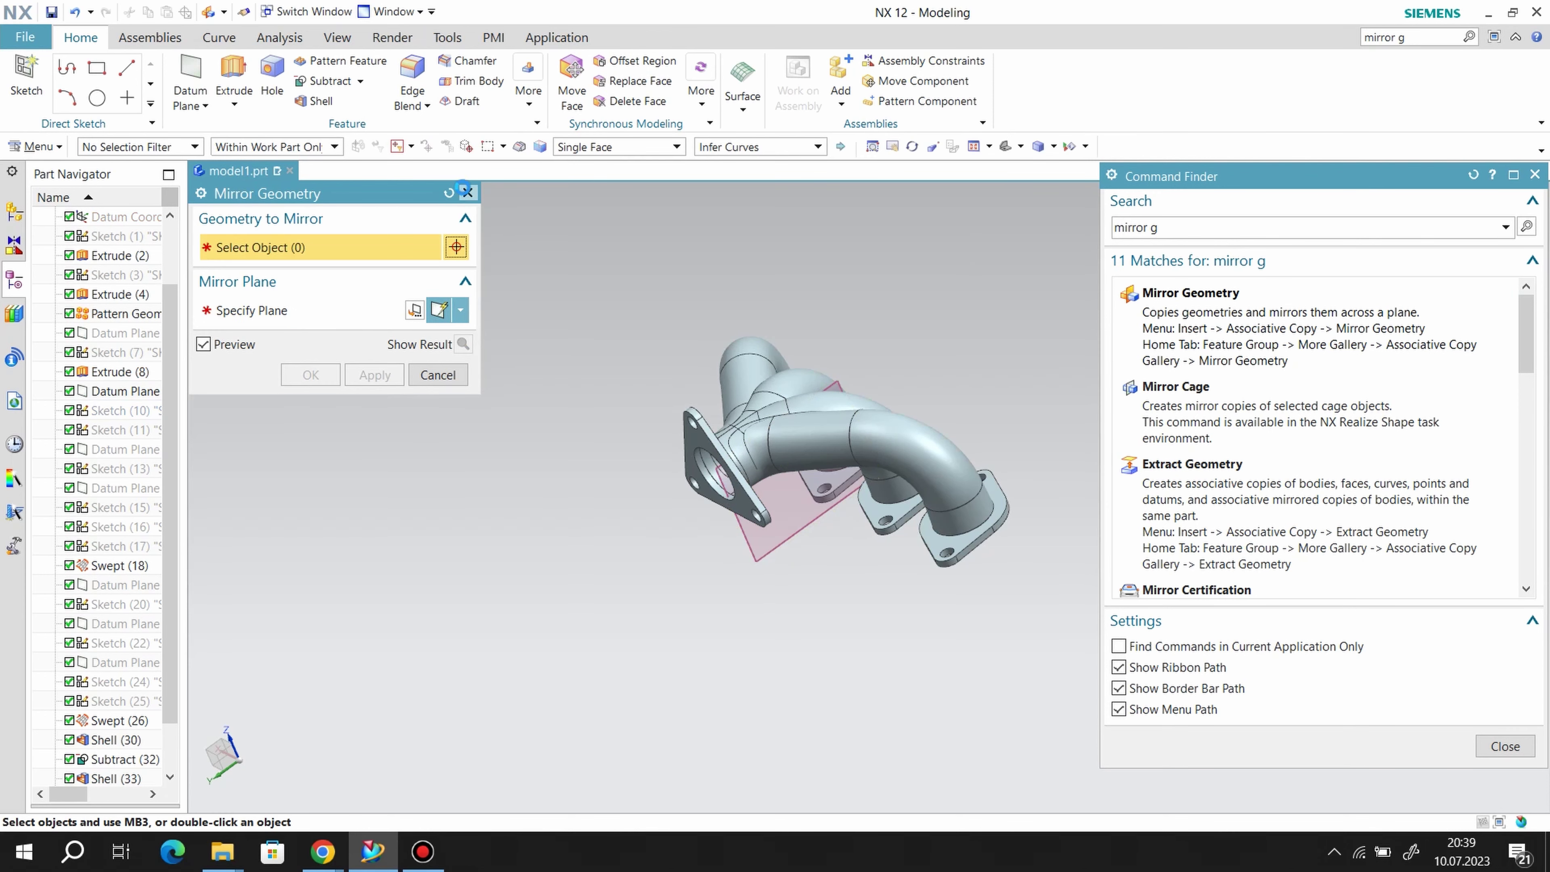
click(437, 374)
- Unite the flanged pipe with the other pipe bodies
click(351, 102)
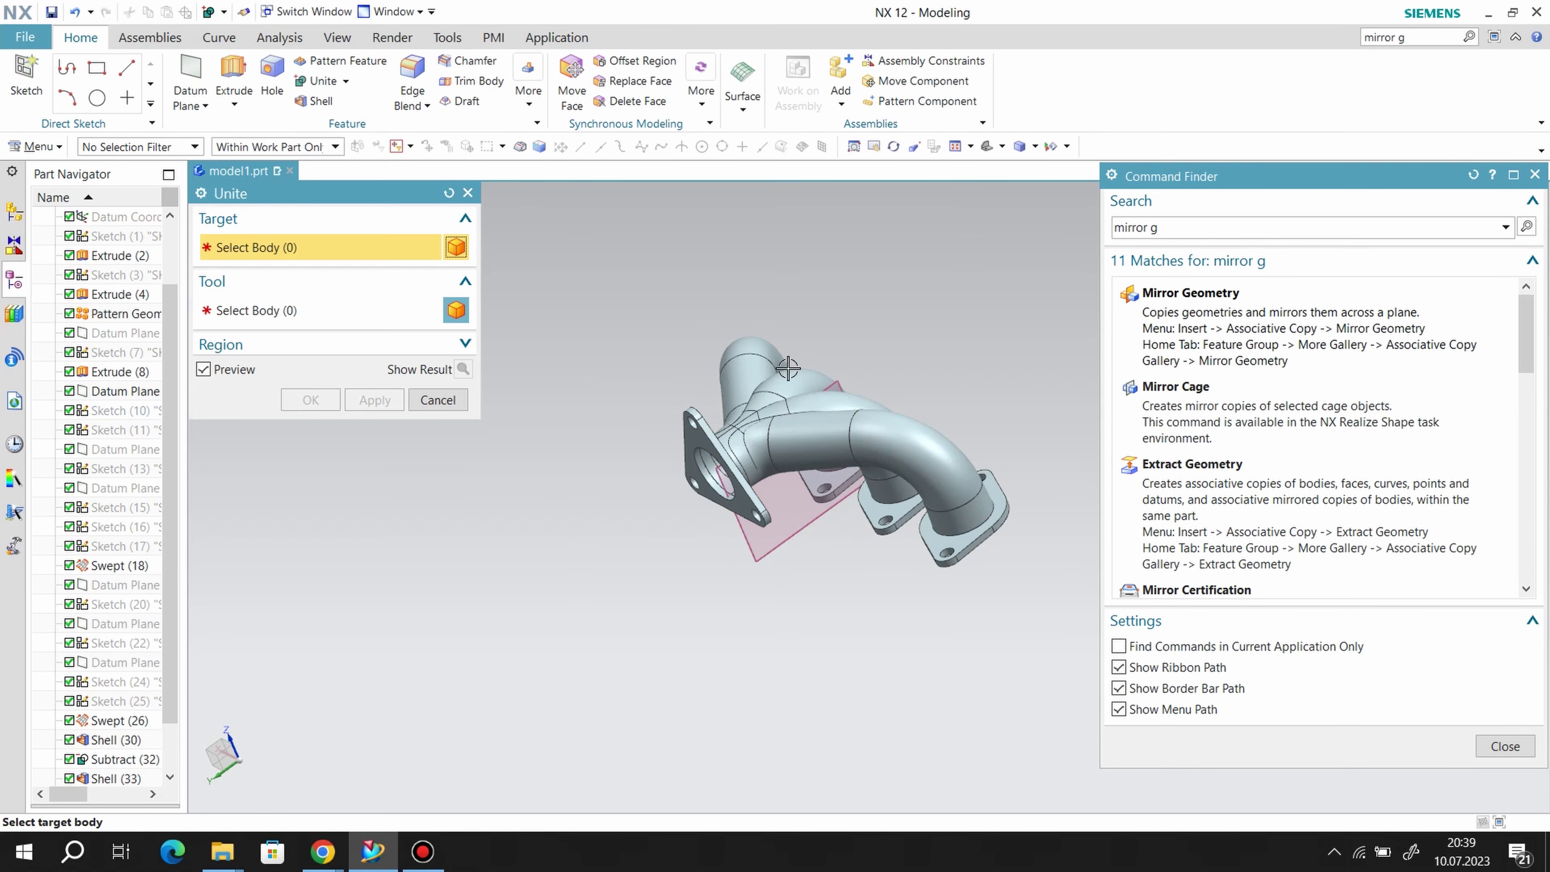
click(775, 393)
click(779, 430)
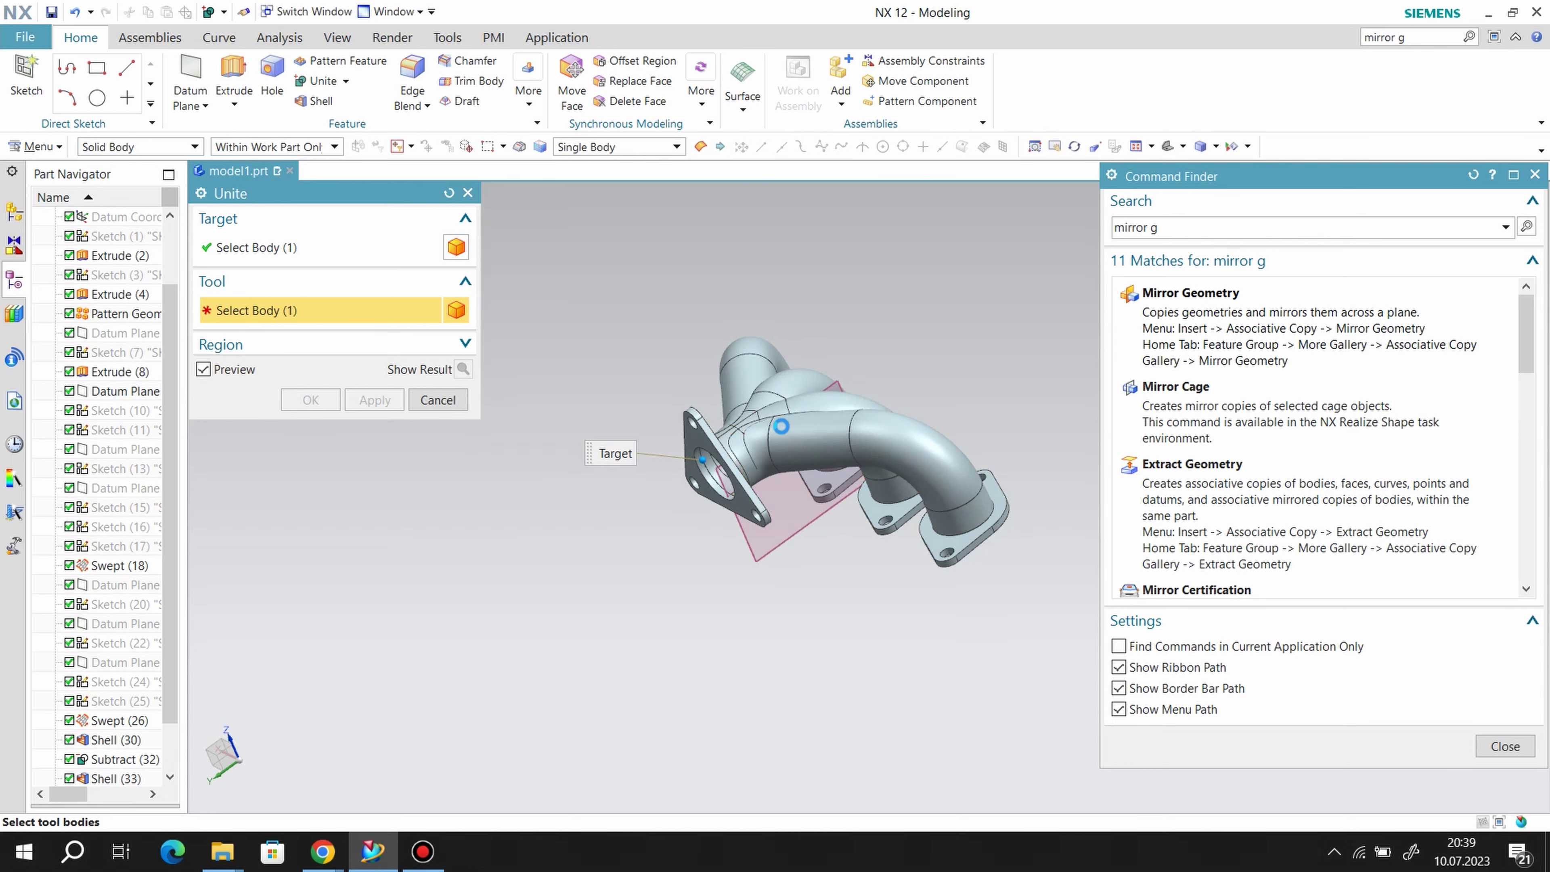
click(731, 365)
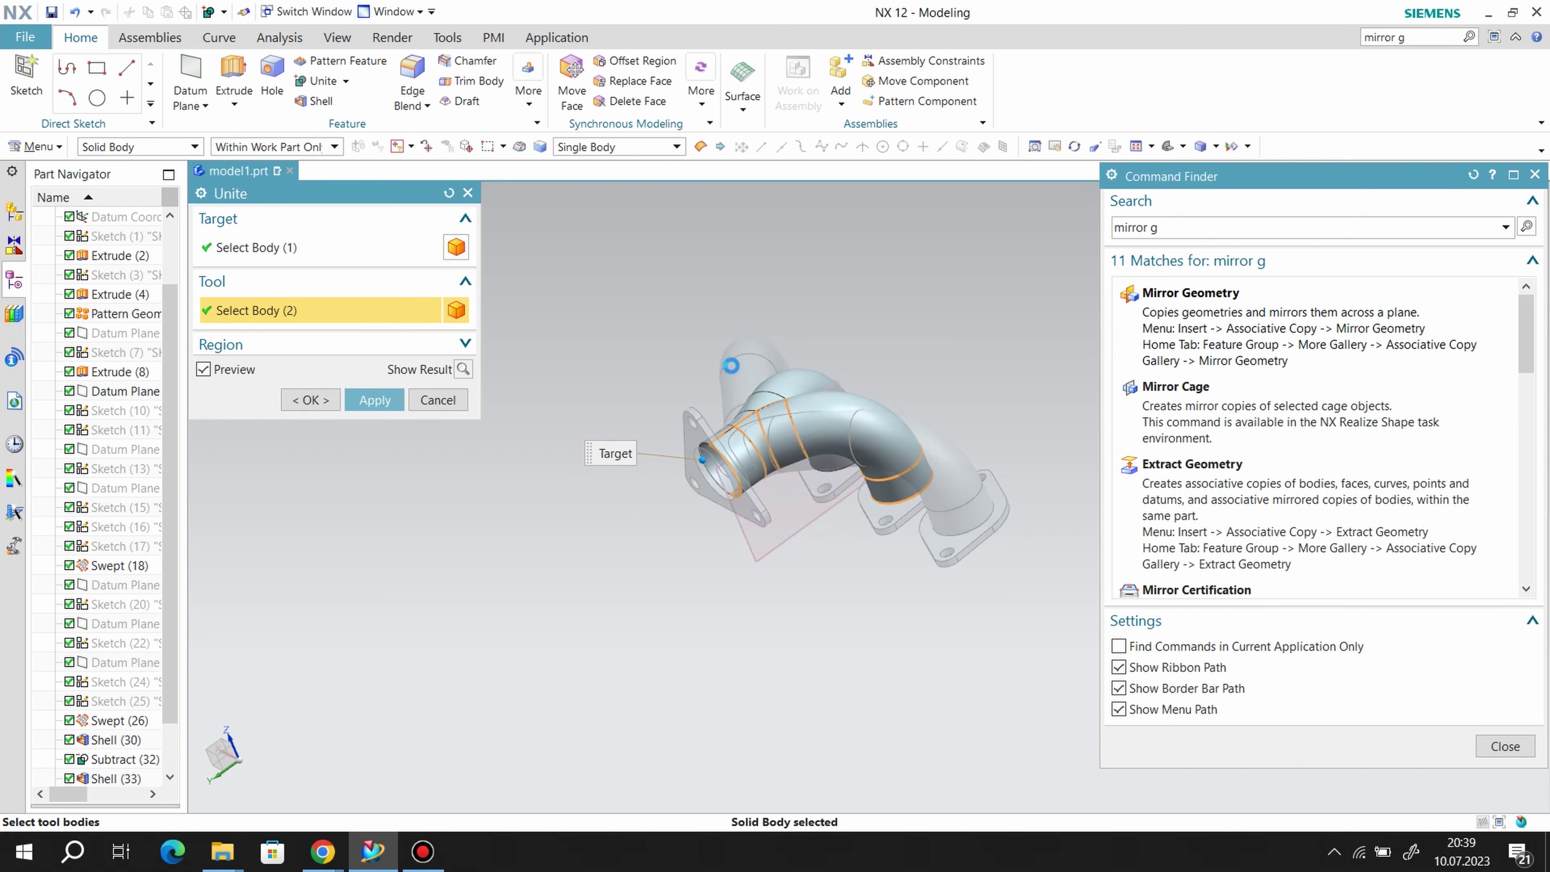
click(757, 337)
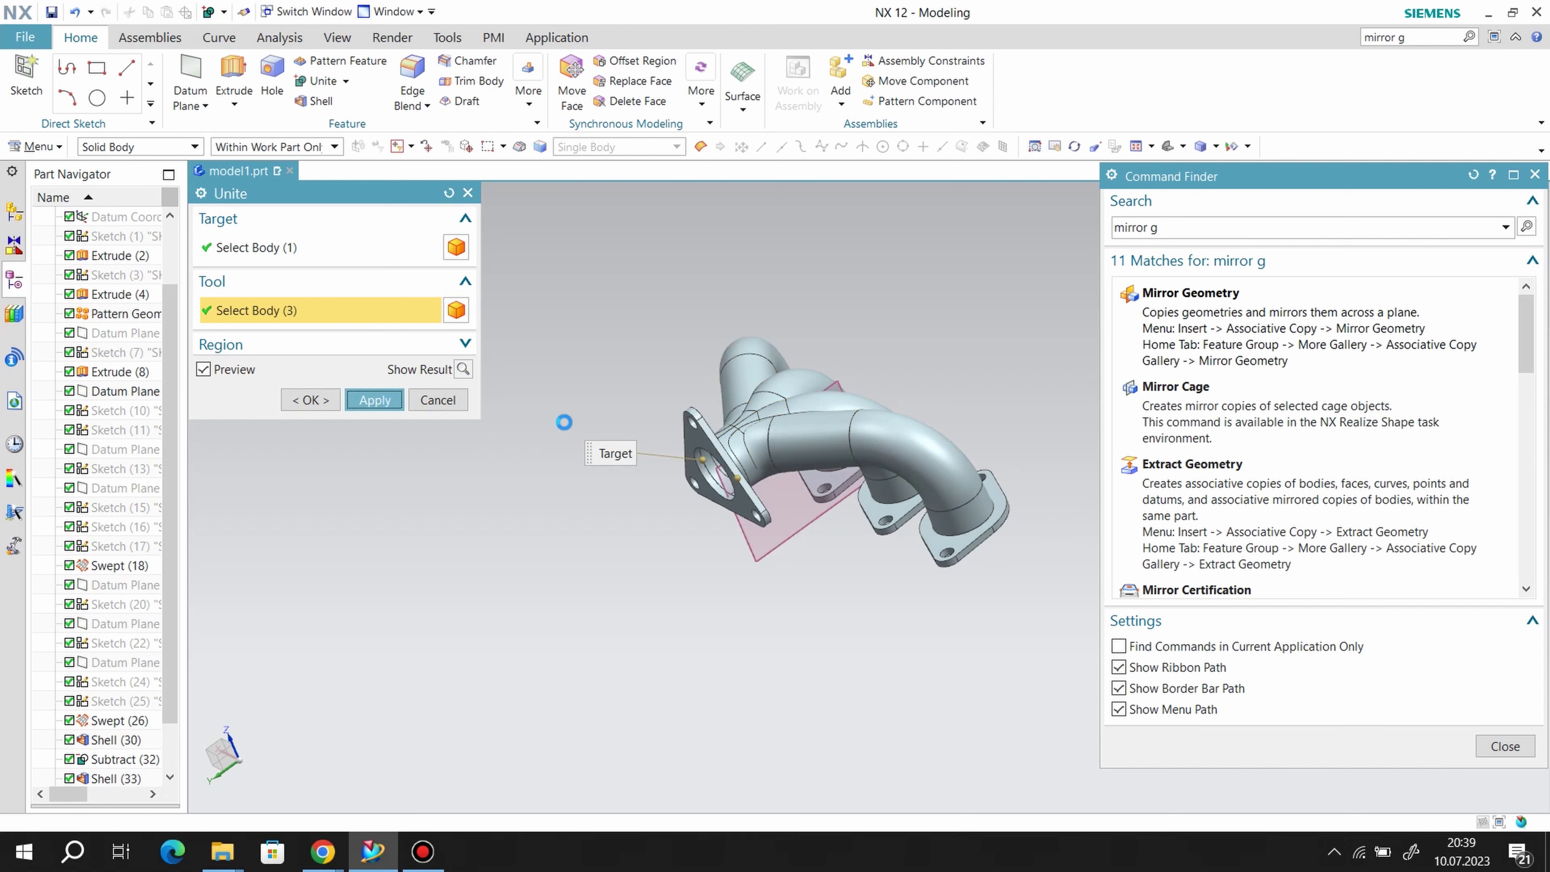
click(468, 193)
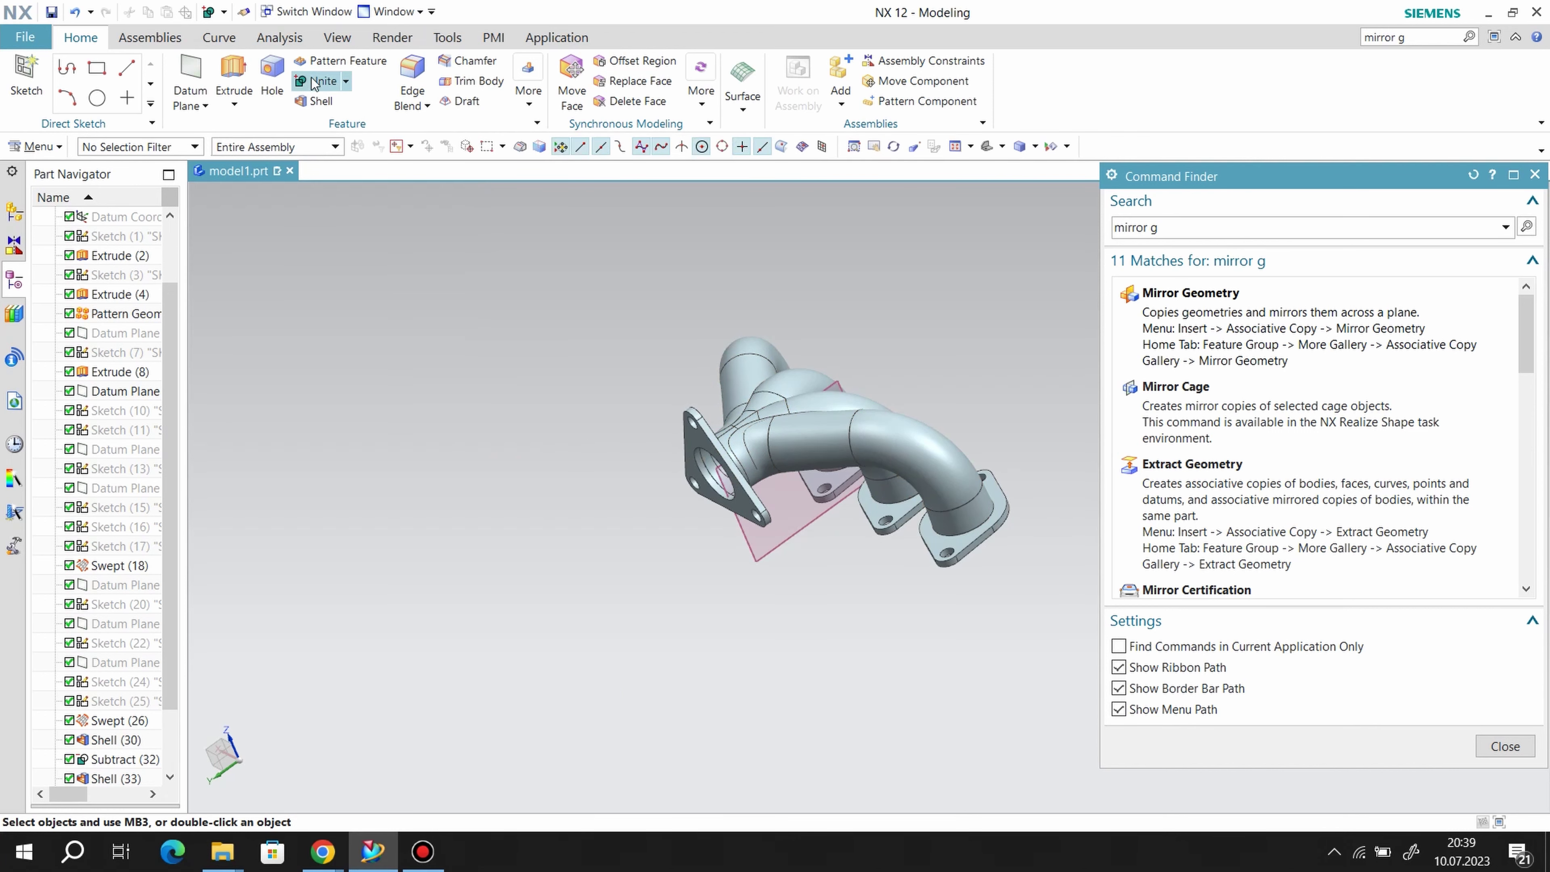
- Unite the four pipe flanges with the manifold body
click(314, 83)
click(710, 455)
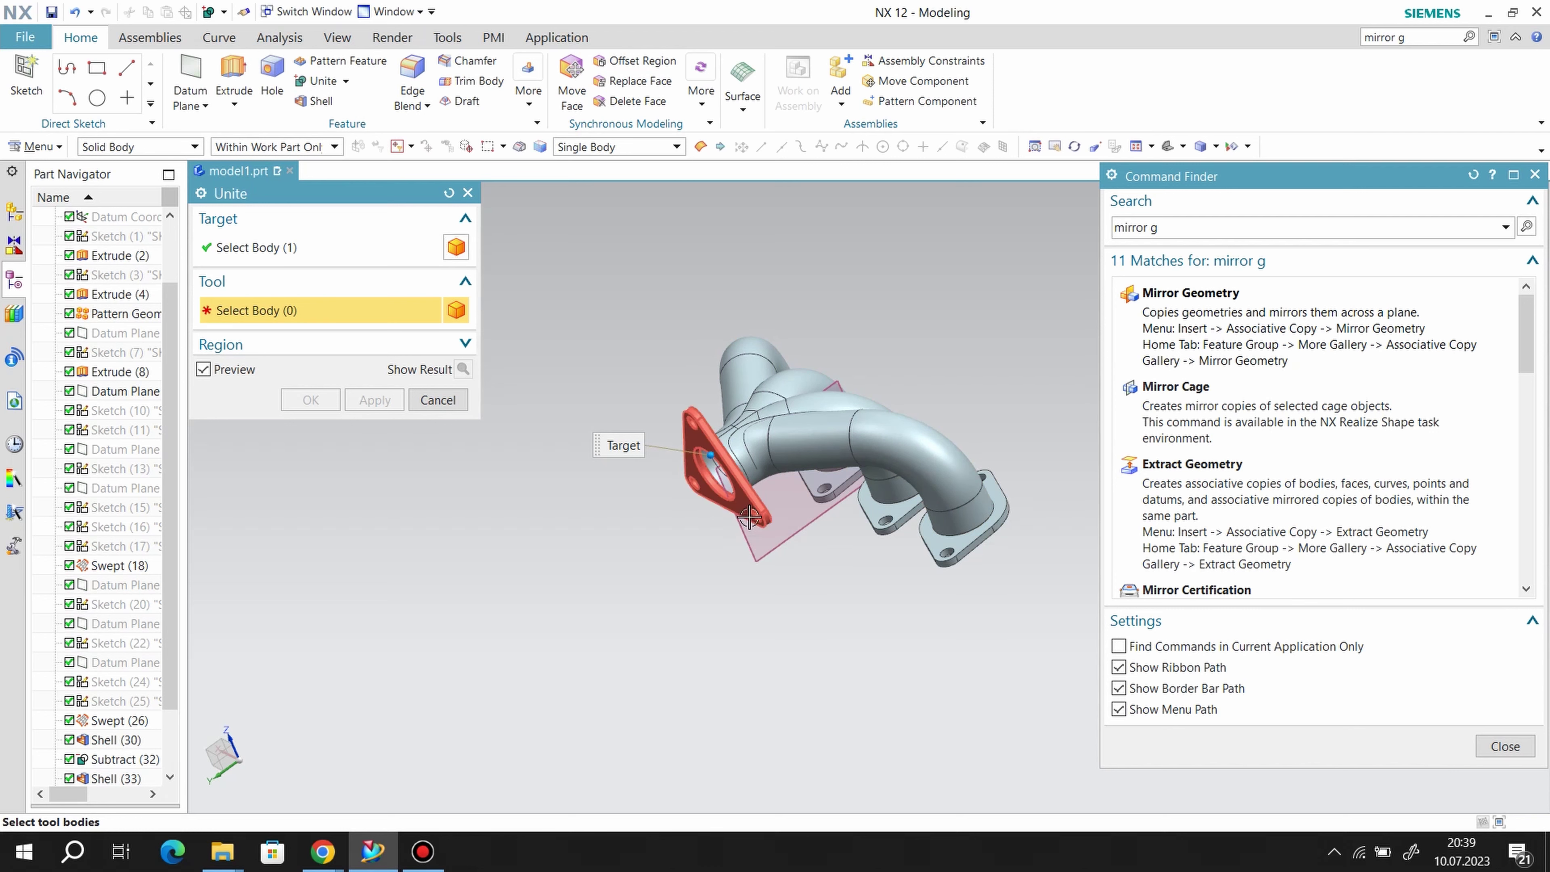
click(750, 517)
click(951, 557)
click(903, 519)
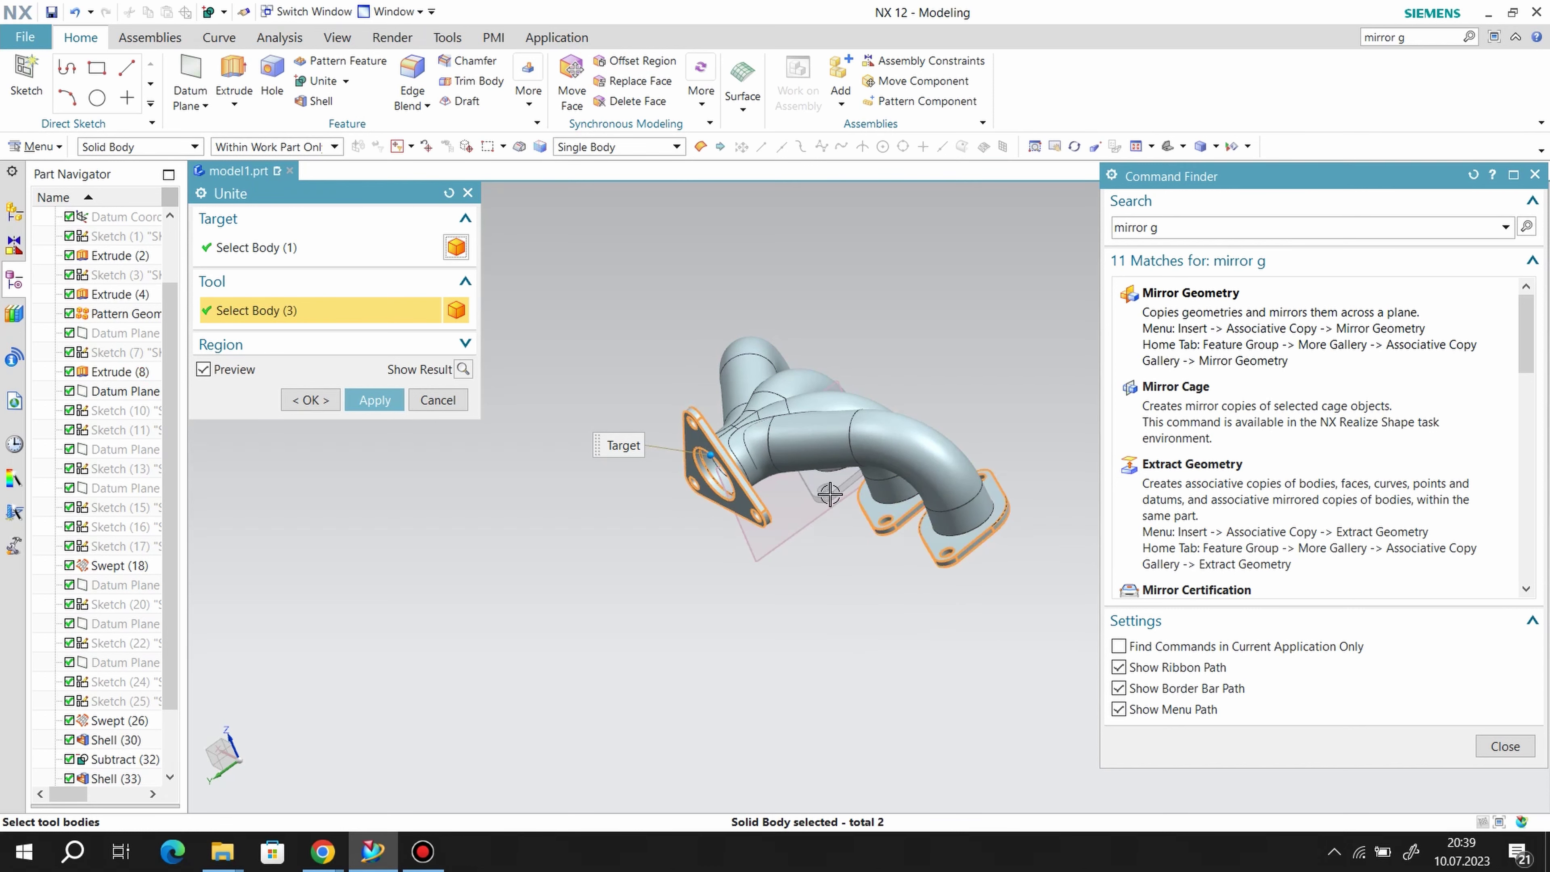
mouse_move(783, 638)
middle_down()
mouse_move(852, 588)
mouse_move(634, 558)
middle_up()
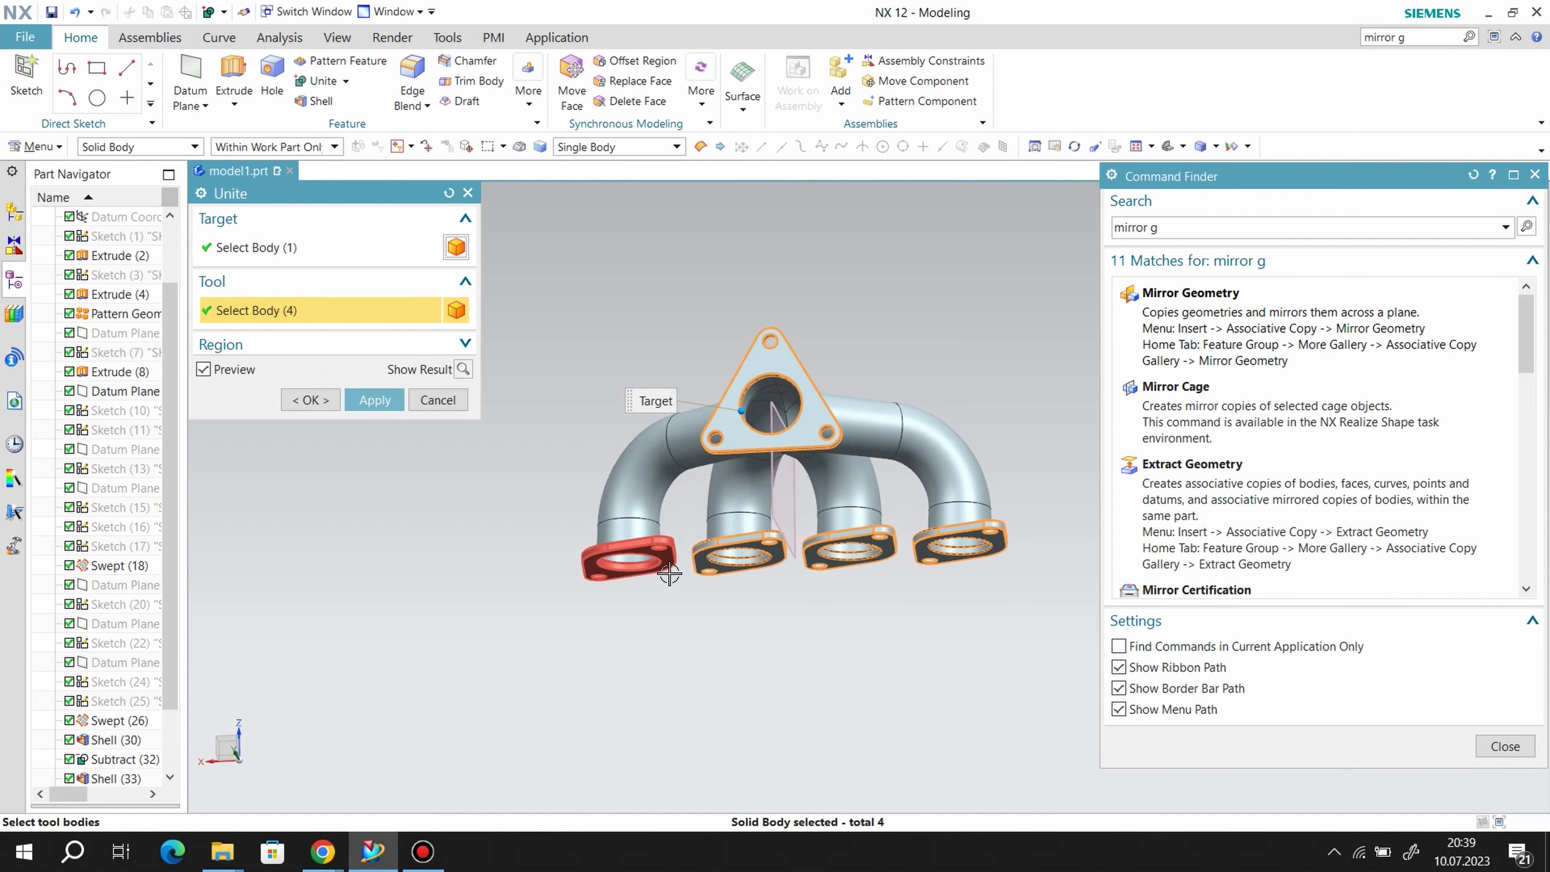
click(628, 557)
click(375, 400)
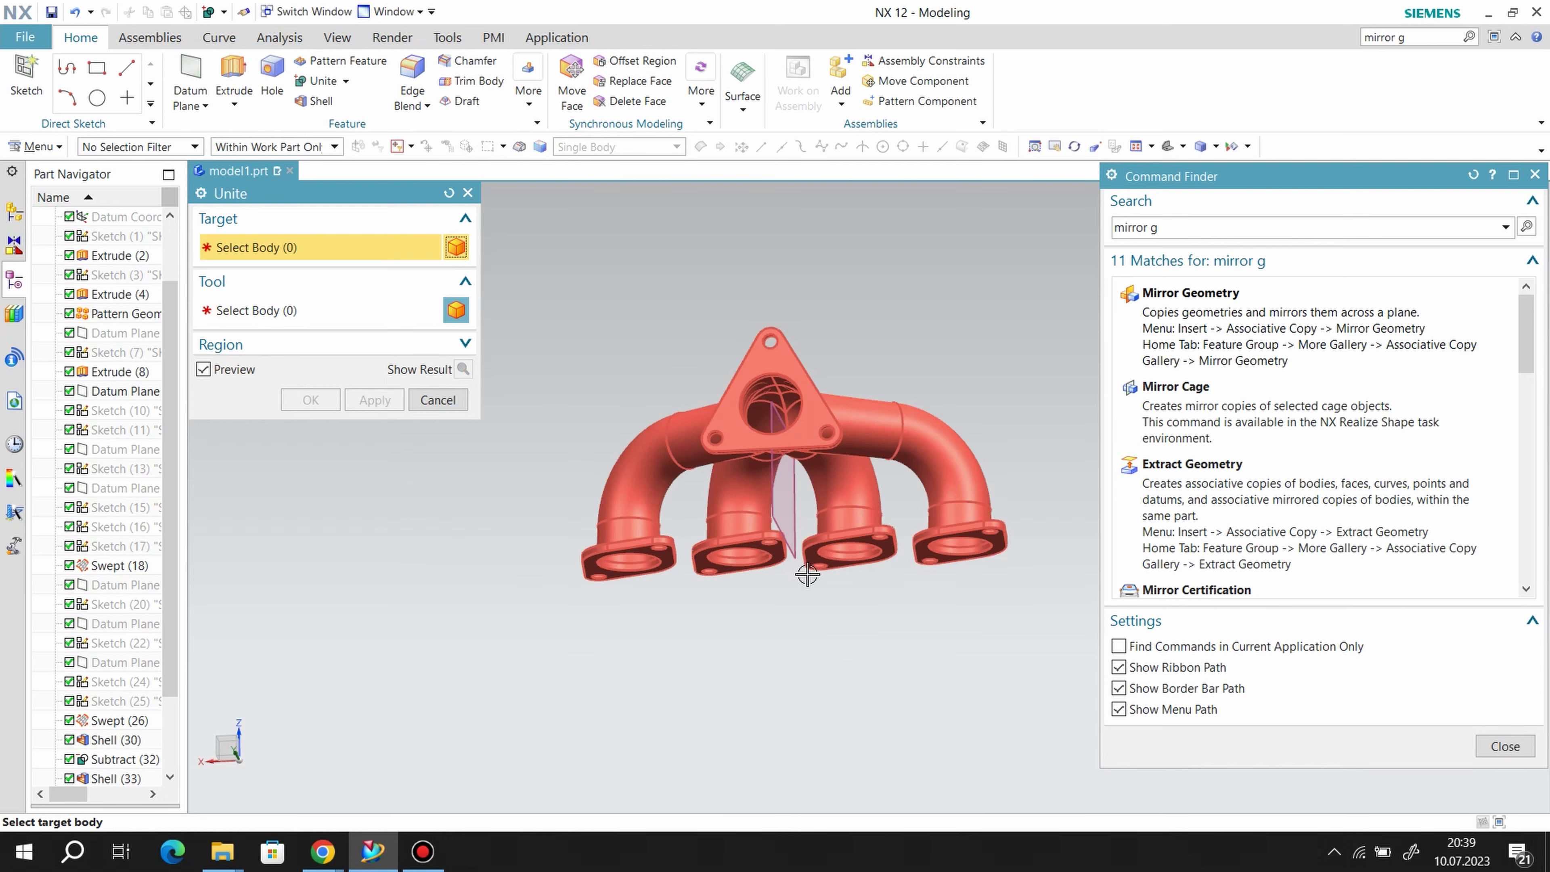
mouse_move(953, 536)
middle_down()
mouse_move(959, 617)
mouse_move(951, 584)
middle_up()
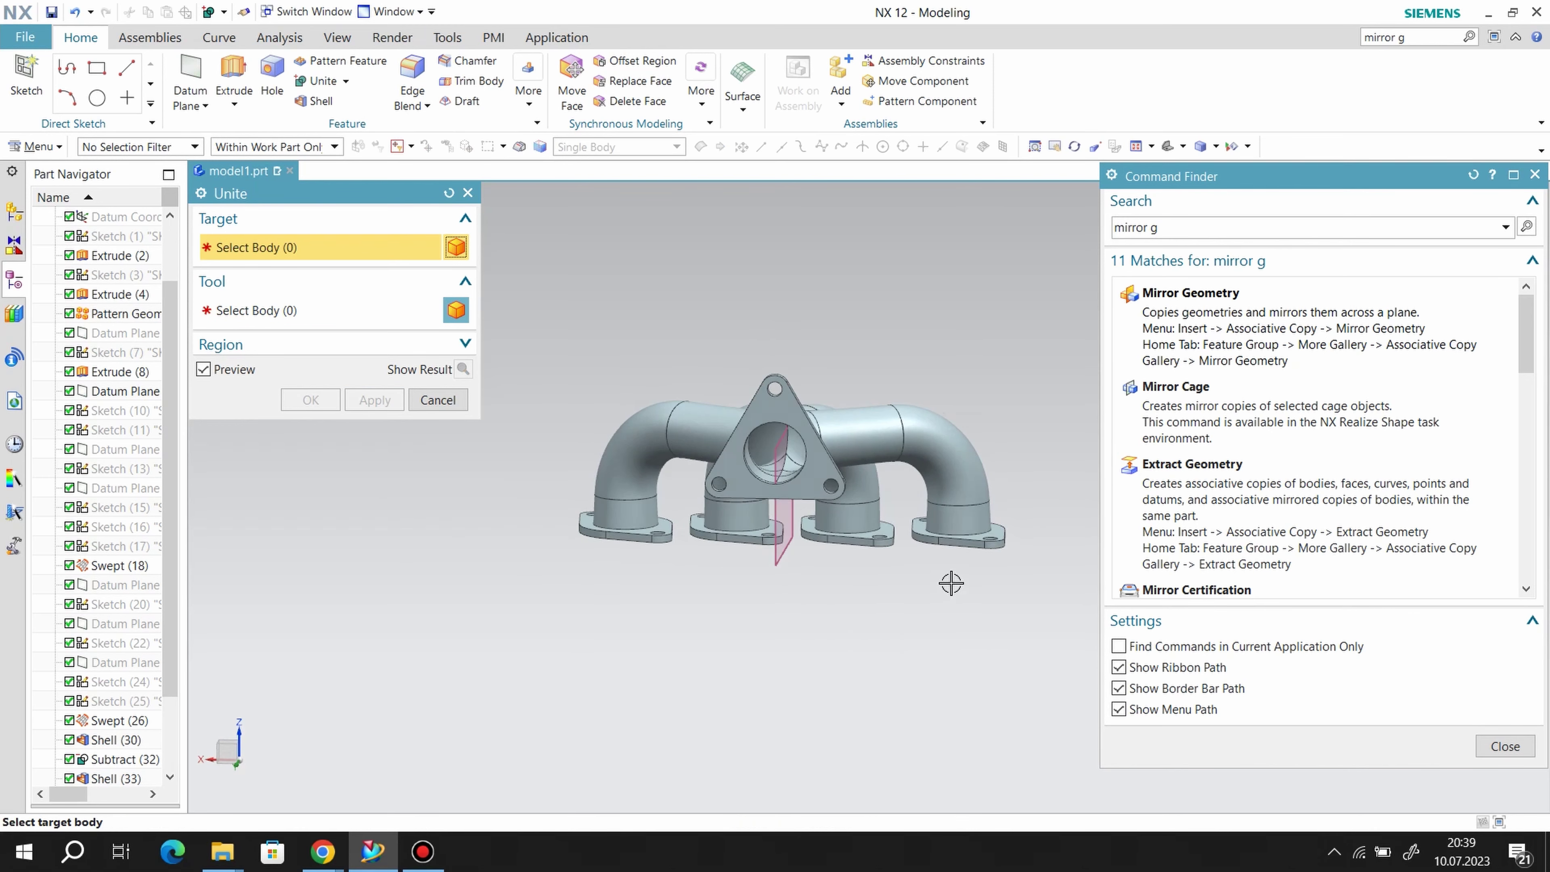
right_click(790, 536)
click(467, 193)
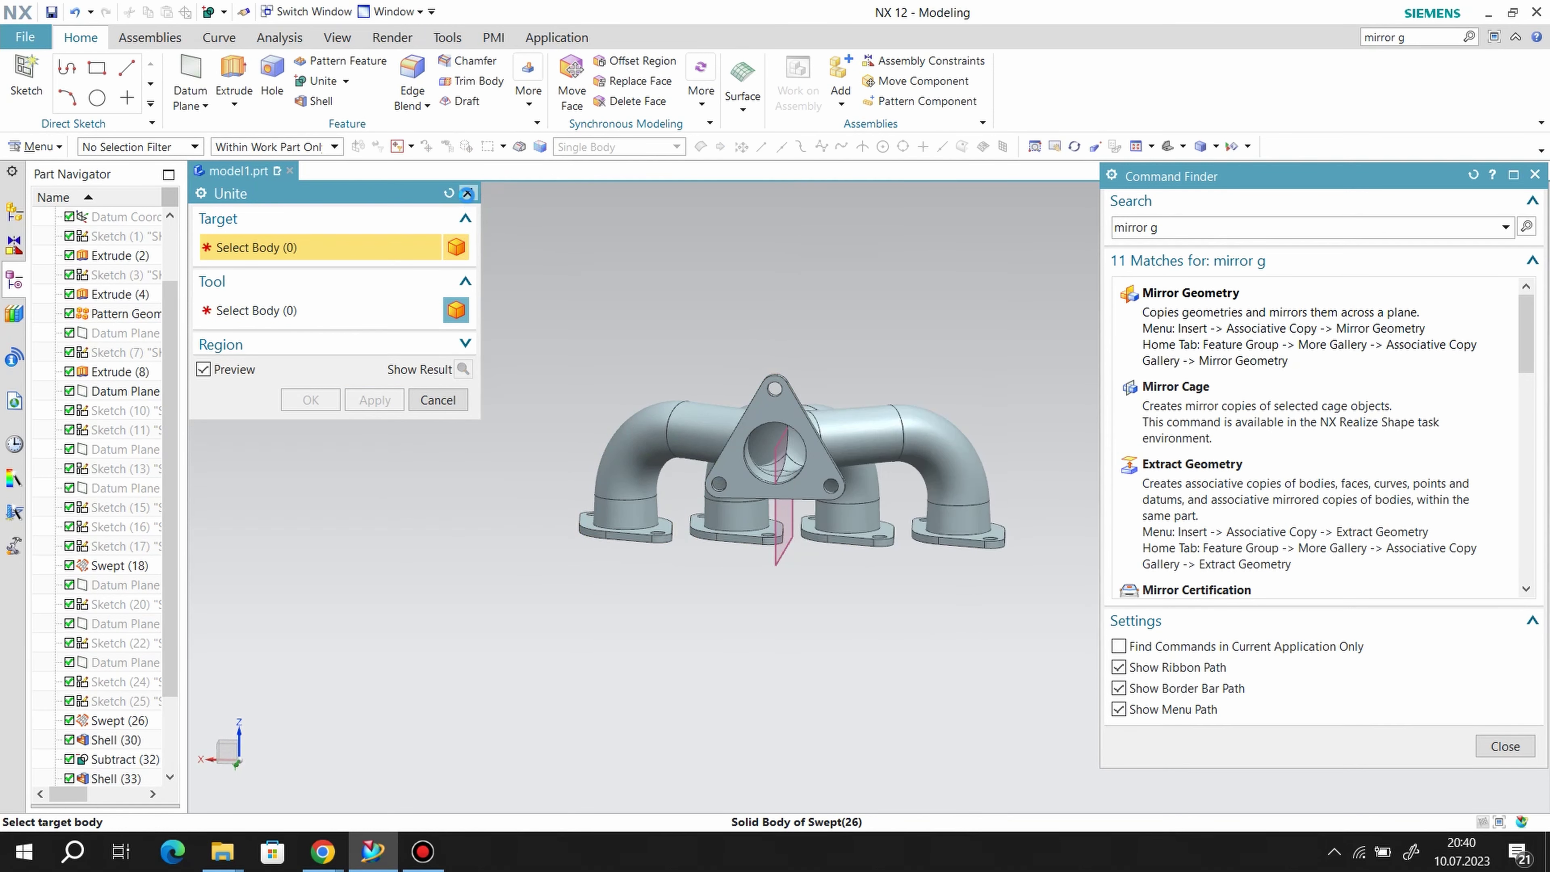
- Hide the datum plane and orbit the manifold to face the pipe junctions
middle_drag(910, 577, 793, 523)
right_click(786, 512)
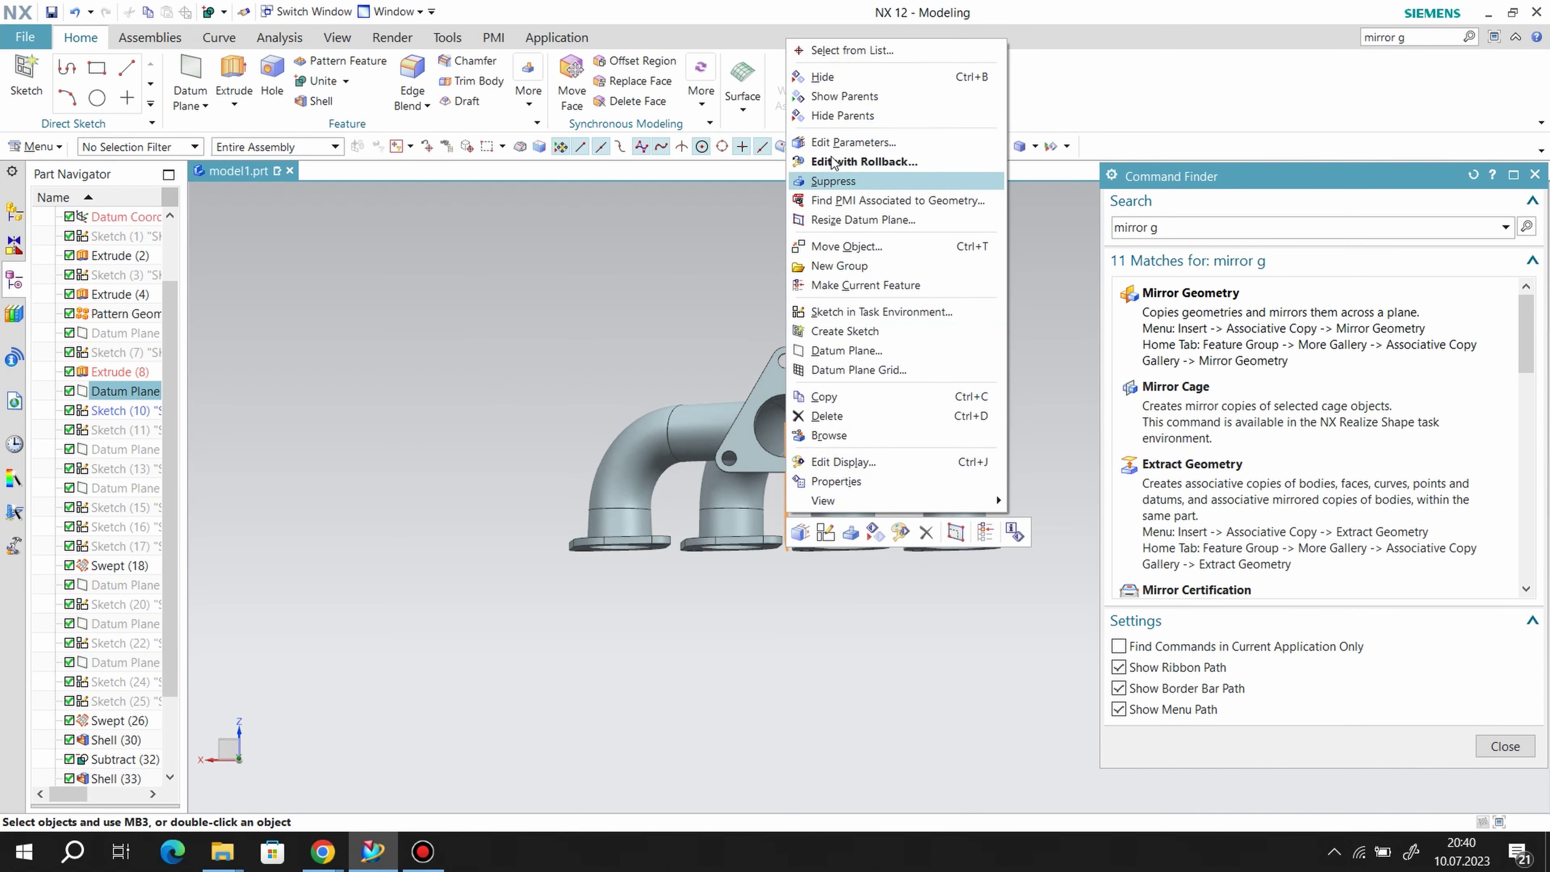
middle_drag(916, 417, 741, 544)
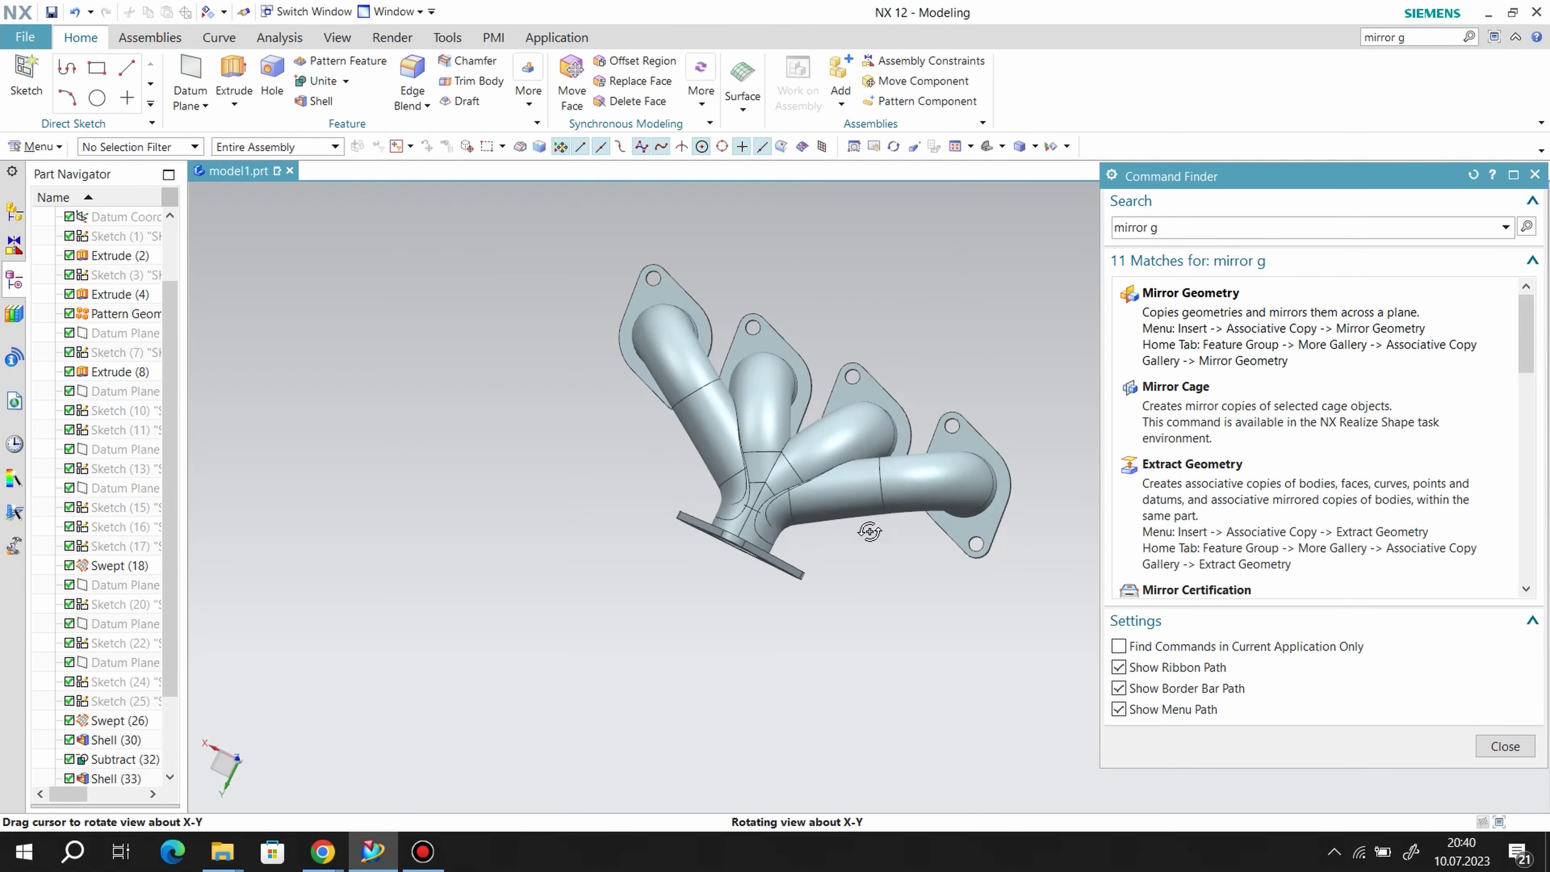
scroll(787, 415, up, 3)
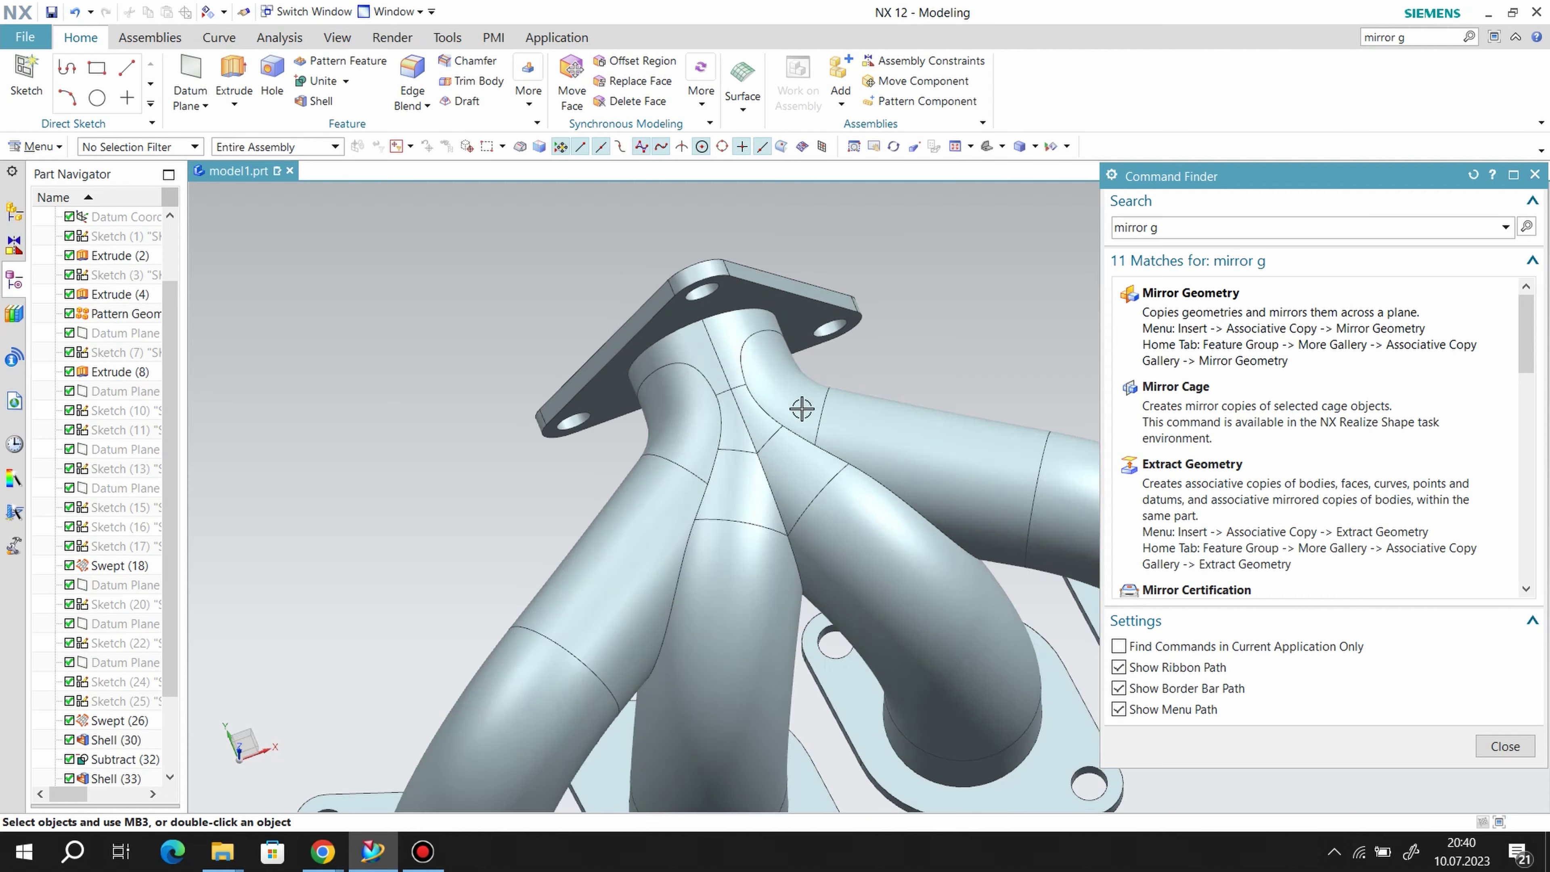
scroll(775, 416, up, 2)
scroll(775, 471, down, 4)
scroll(812, 611, down, 1)
middle_drag(827, 649, 811, 593)
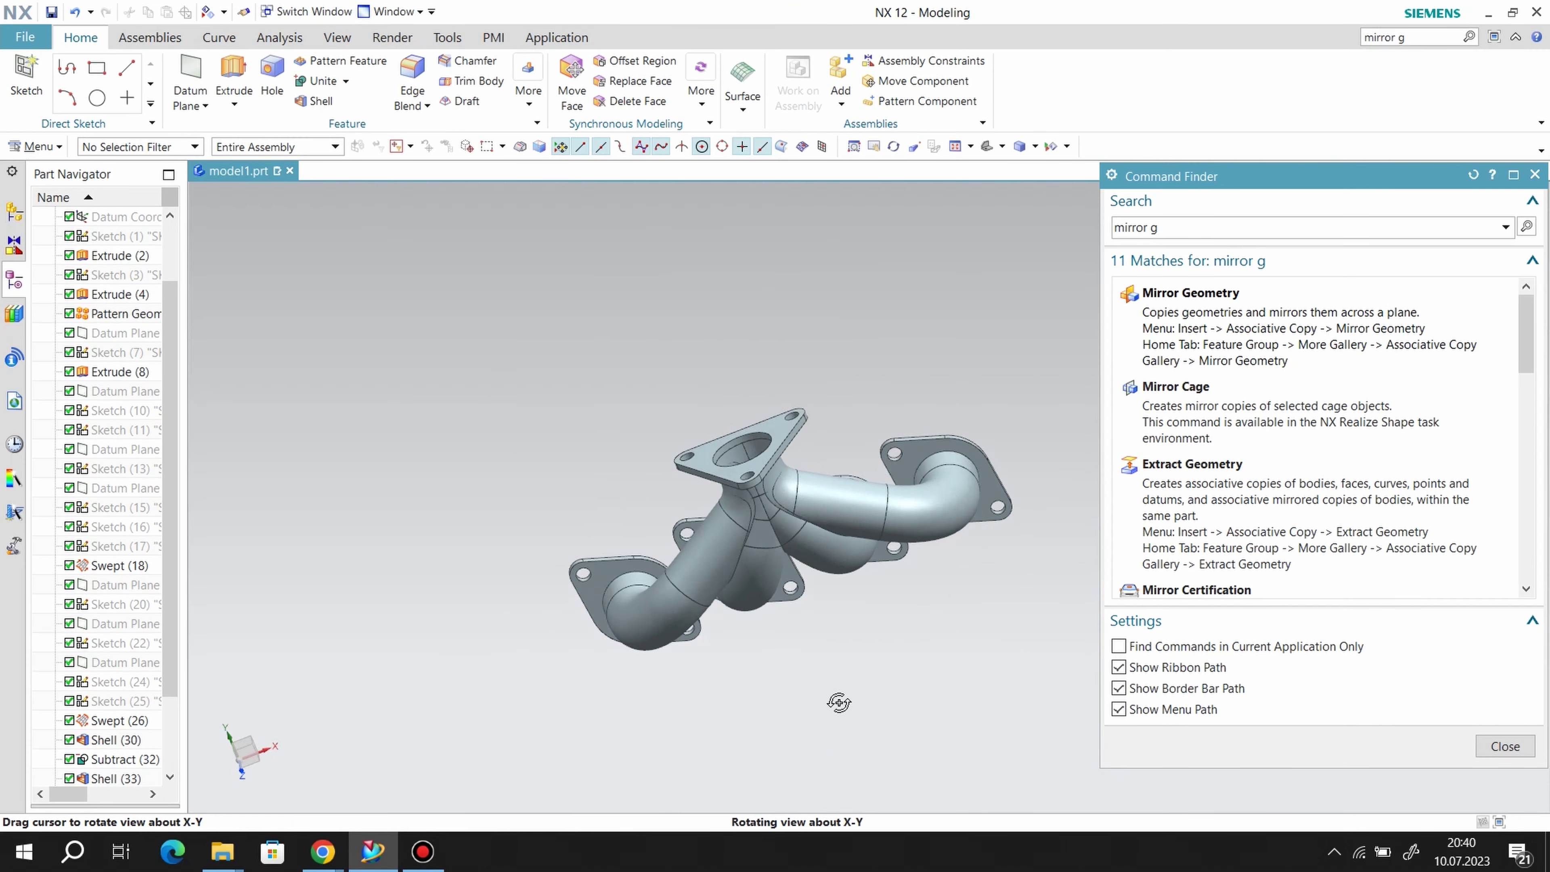
scroll(811, 593, up, 1)
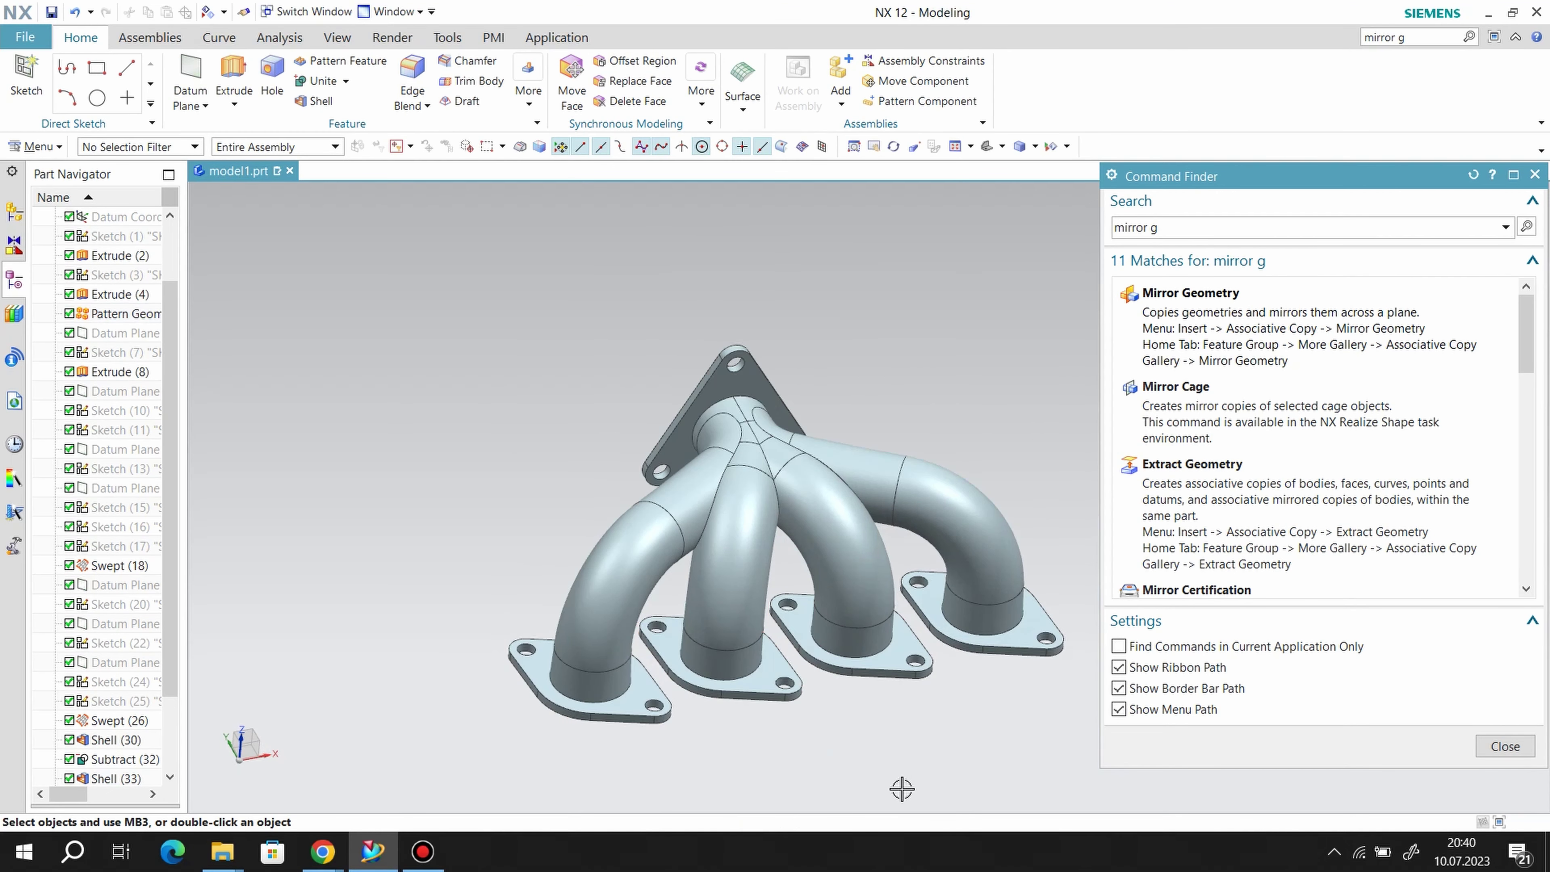
mouse_move(772, 655)
middle_down()
mouse_move(974, 737)
mouse_move(778, 689)
middle_up()
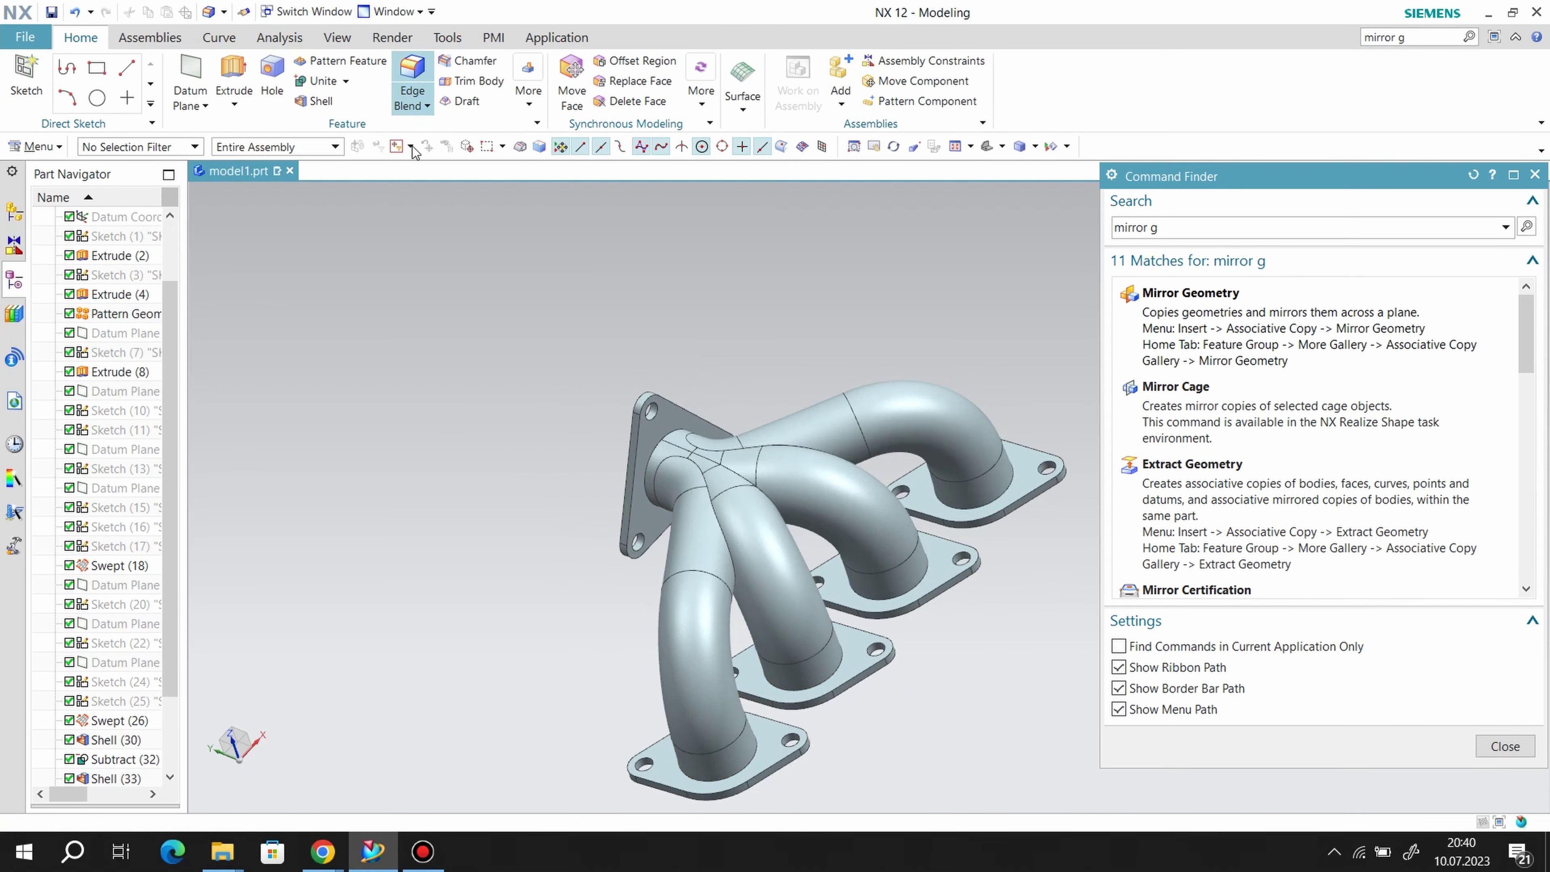
- Apply a 10 mm edge blend to the four pipe junction edge loops
scroll(725, 487, up, 2)
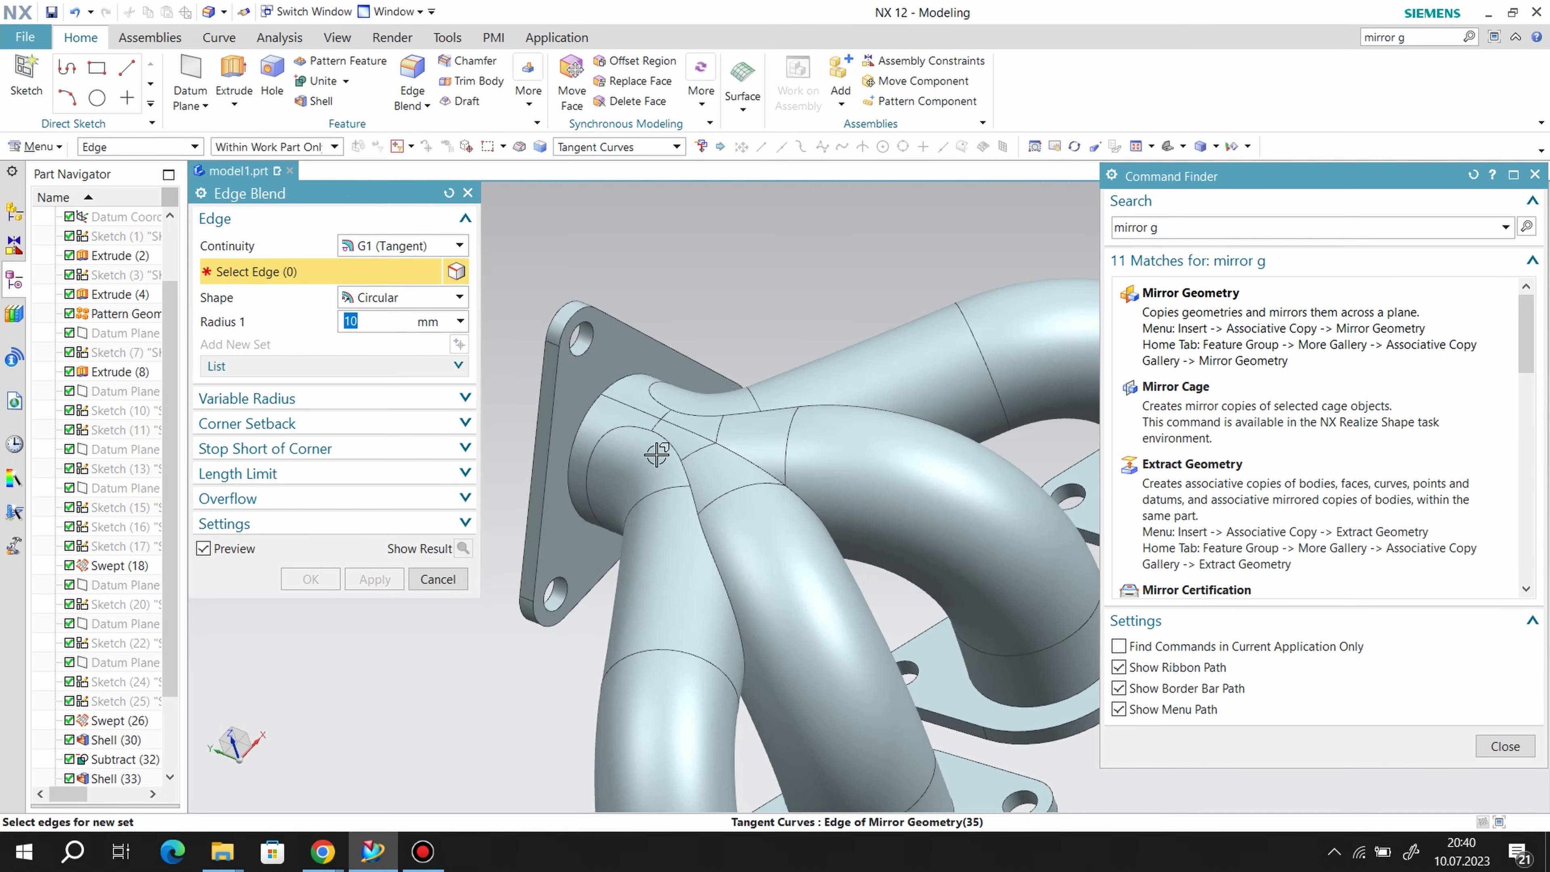
click(670, 452)
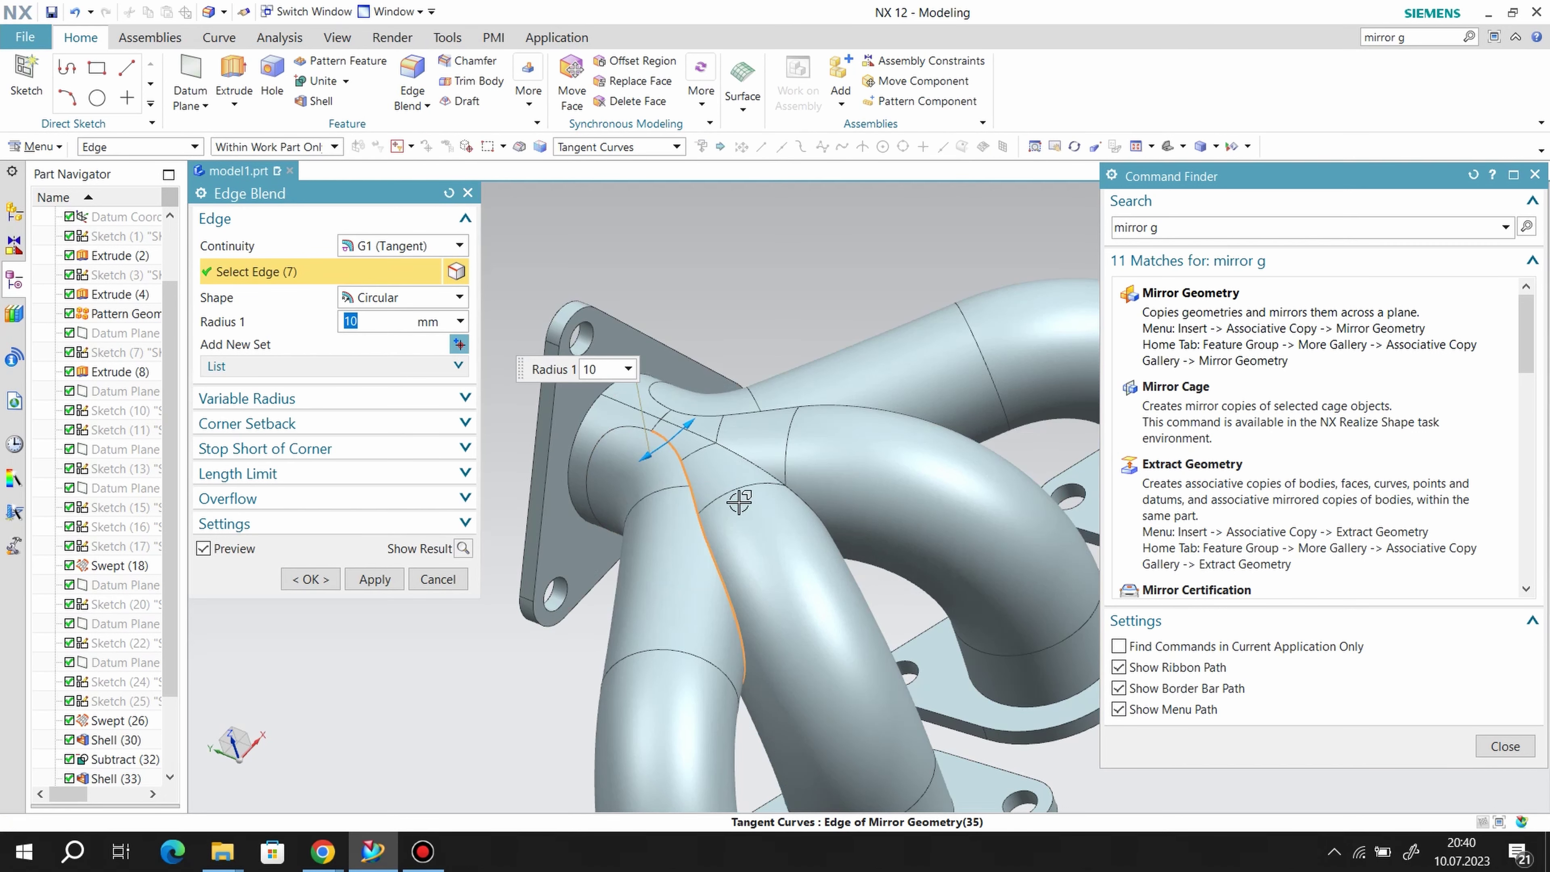
click(617, 428)
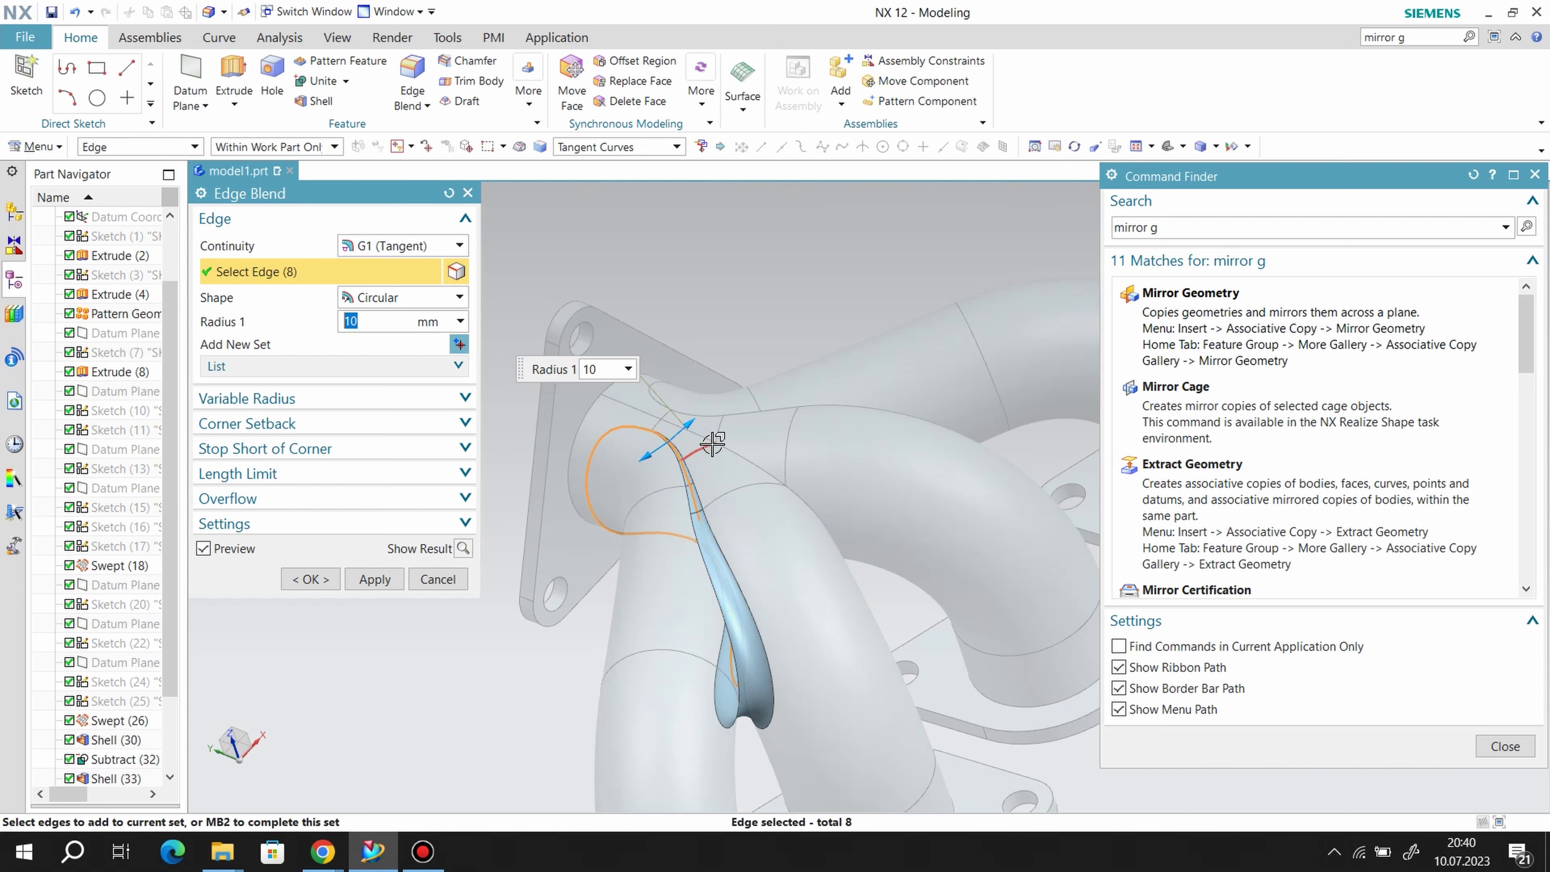
click(735, 452)
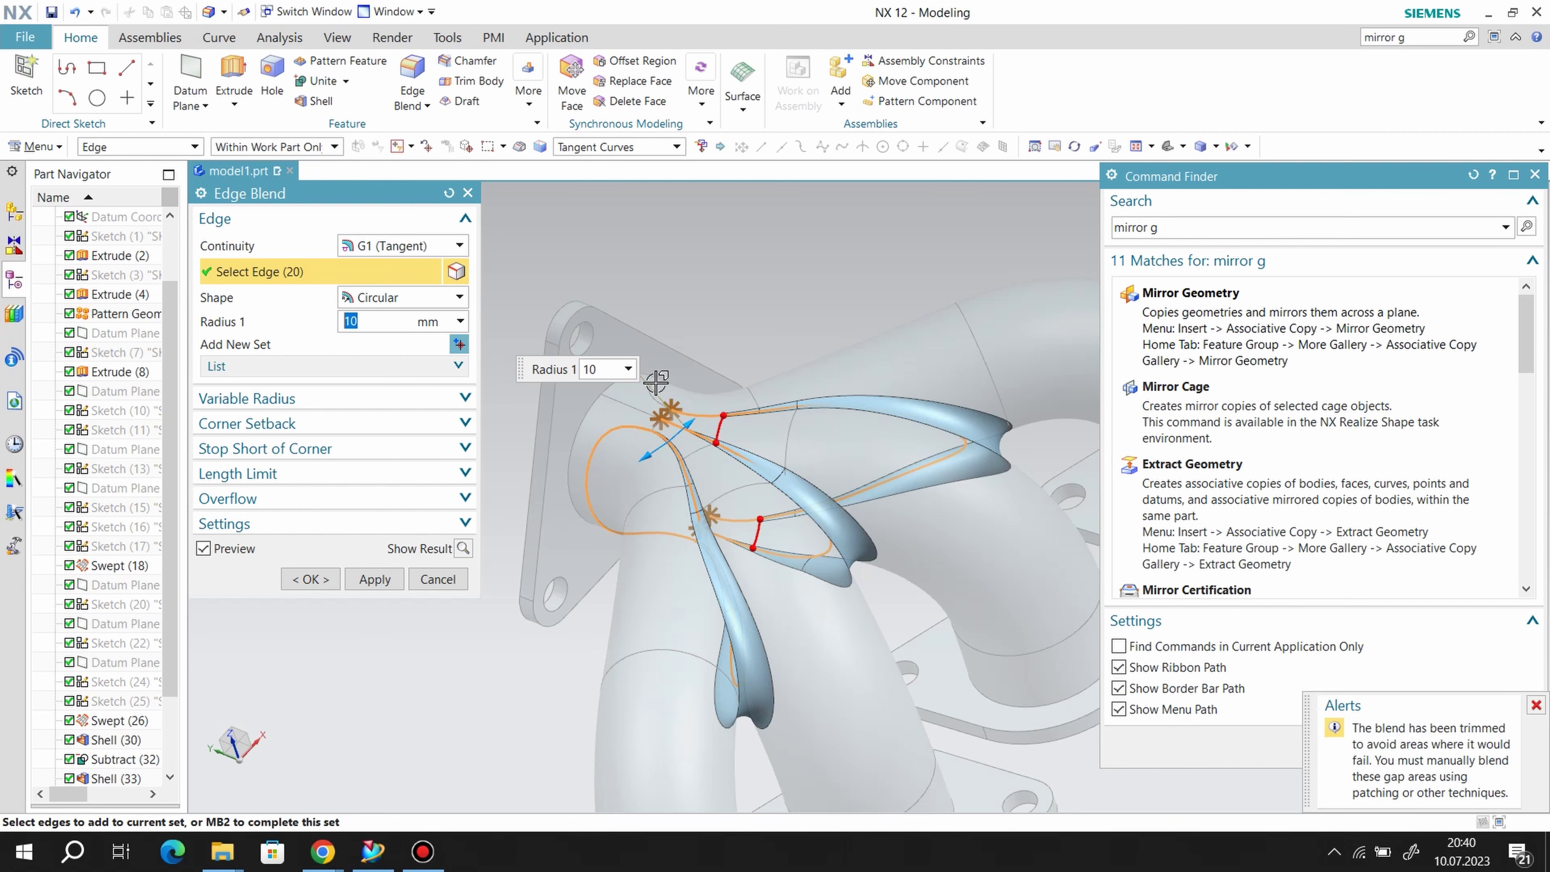
middle_drag(743, 415, 696, 315)
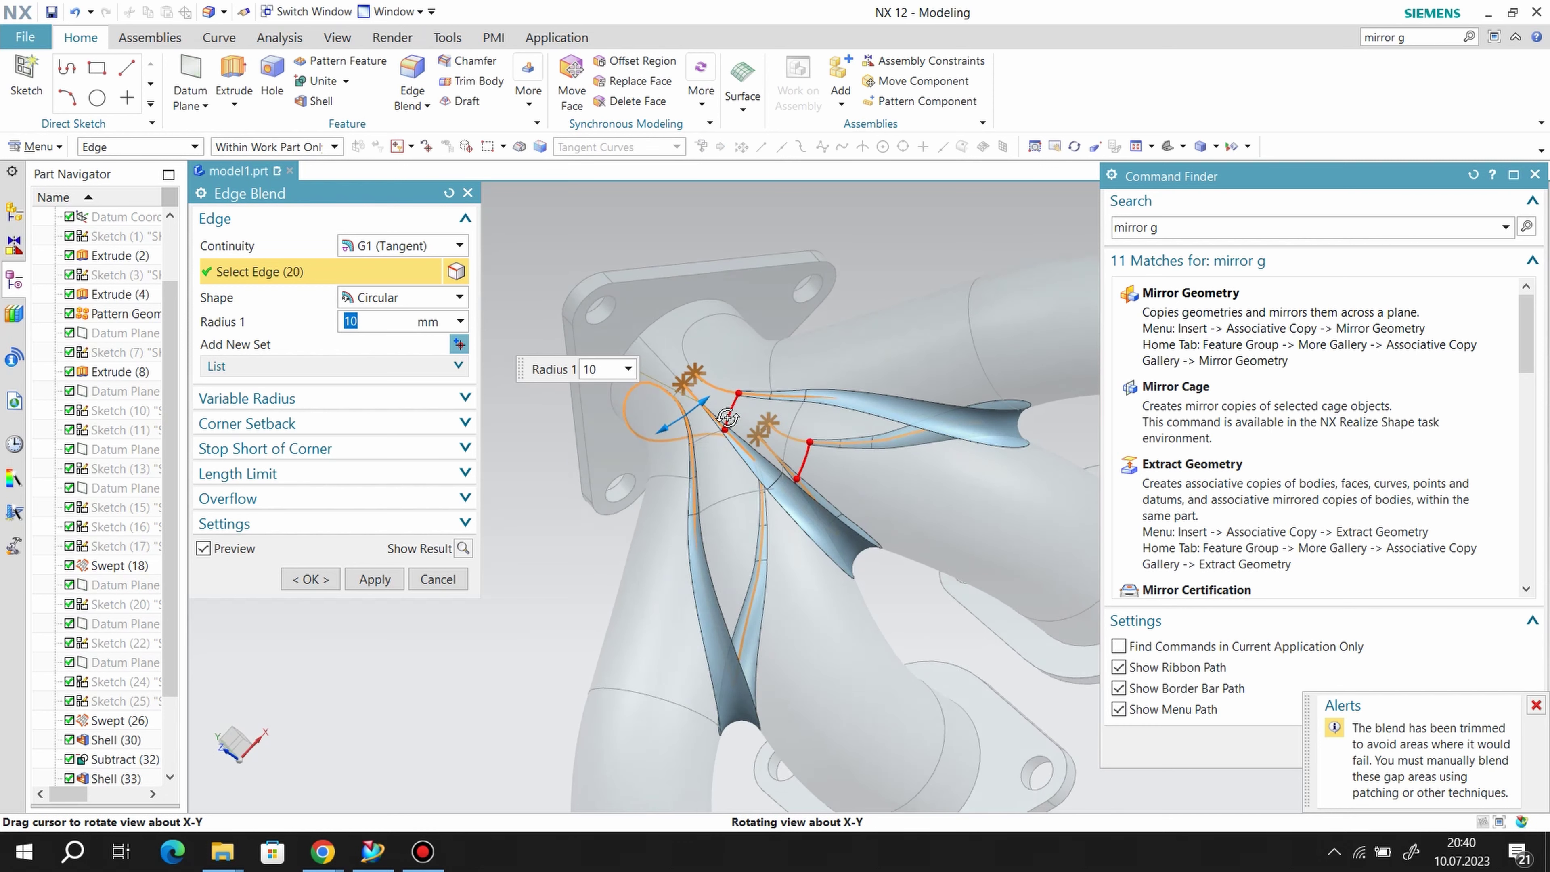
click(696, 316)
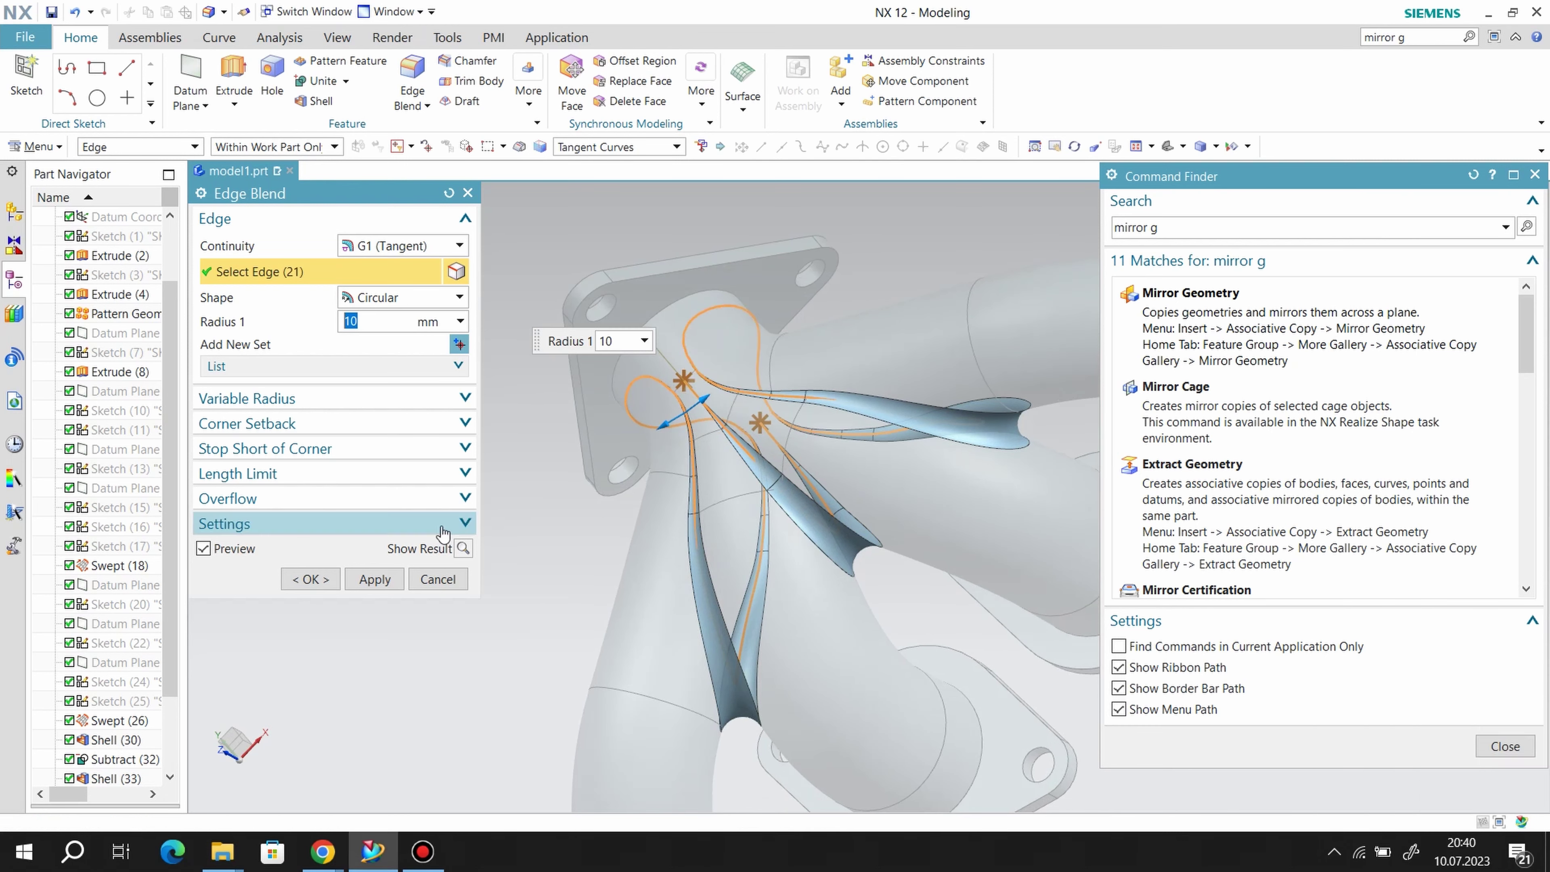
click(320, 580)
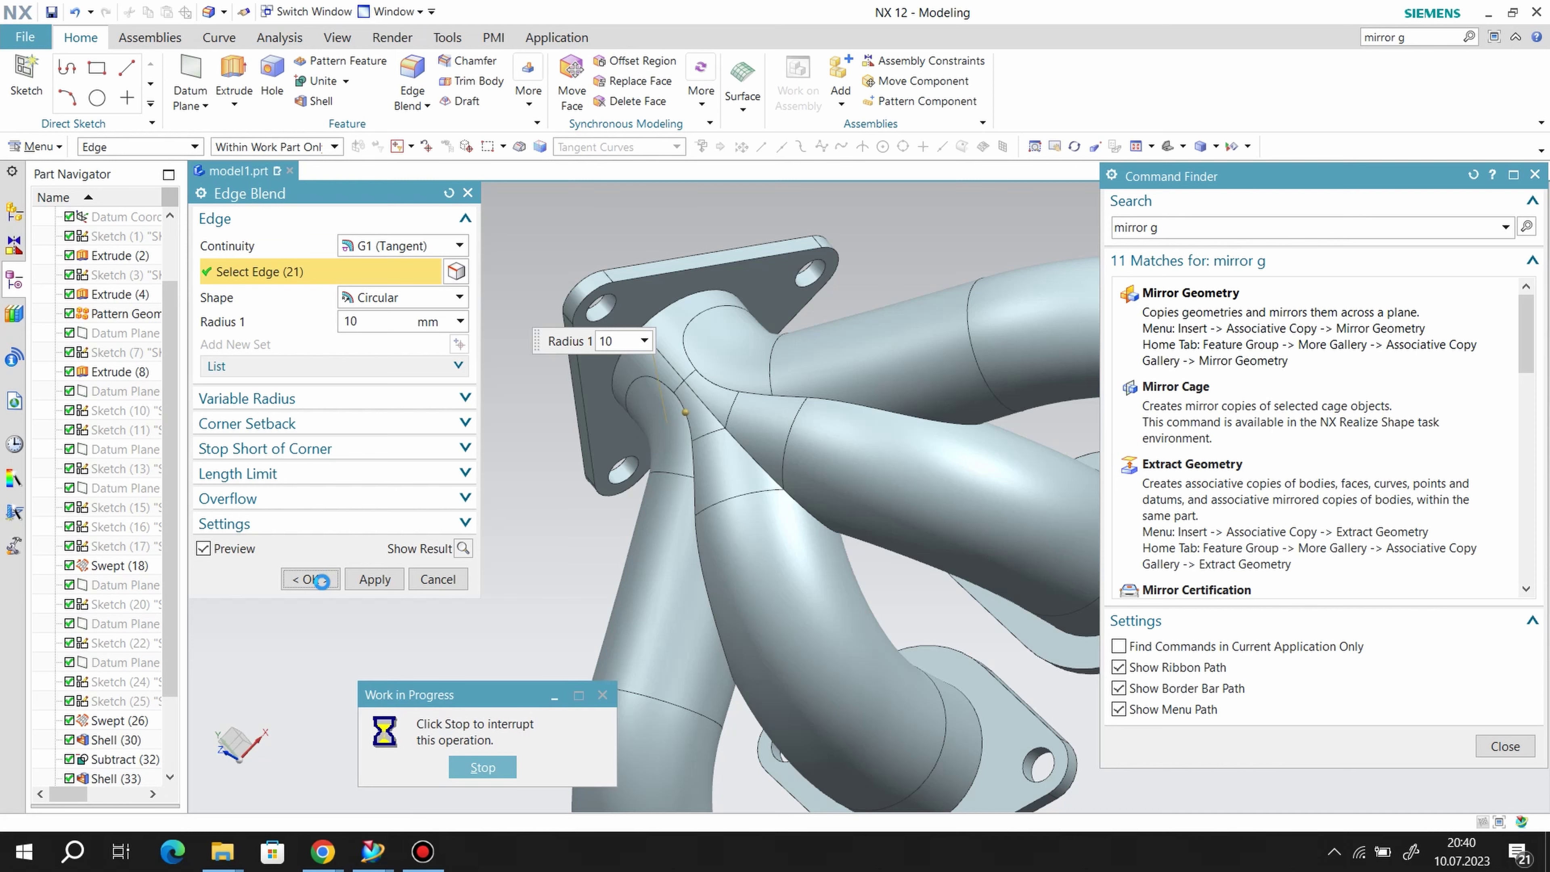
- Reopen Edge Blend (39) and add another circular edge chain to the 10 mm blend
scroll(635, 375, up, 3)
middle_drag(635, 385, 290, 692)
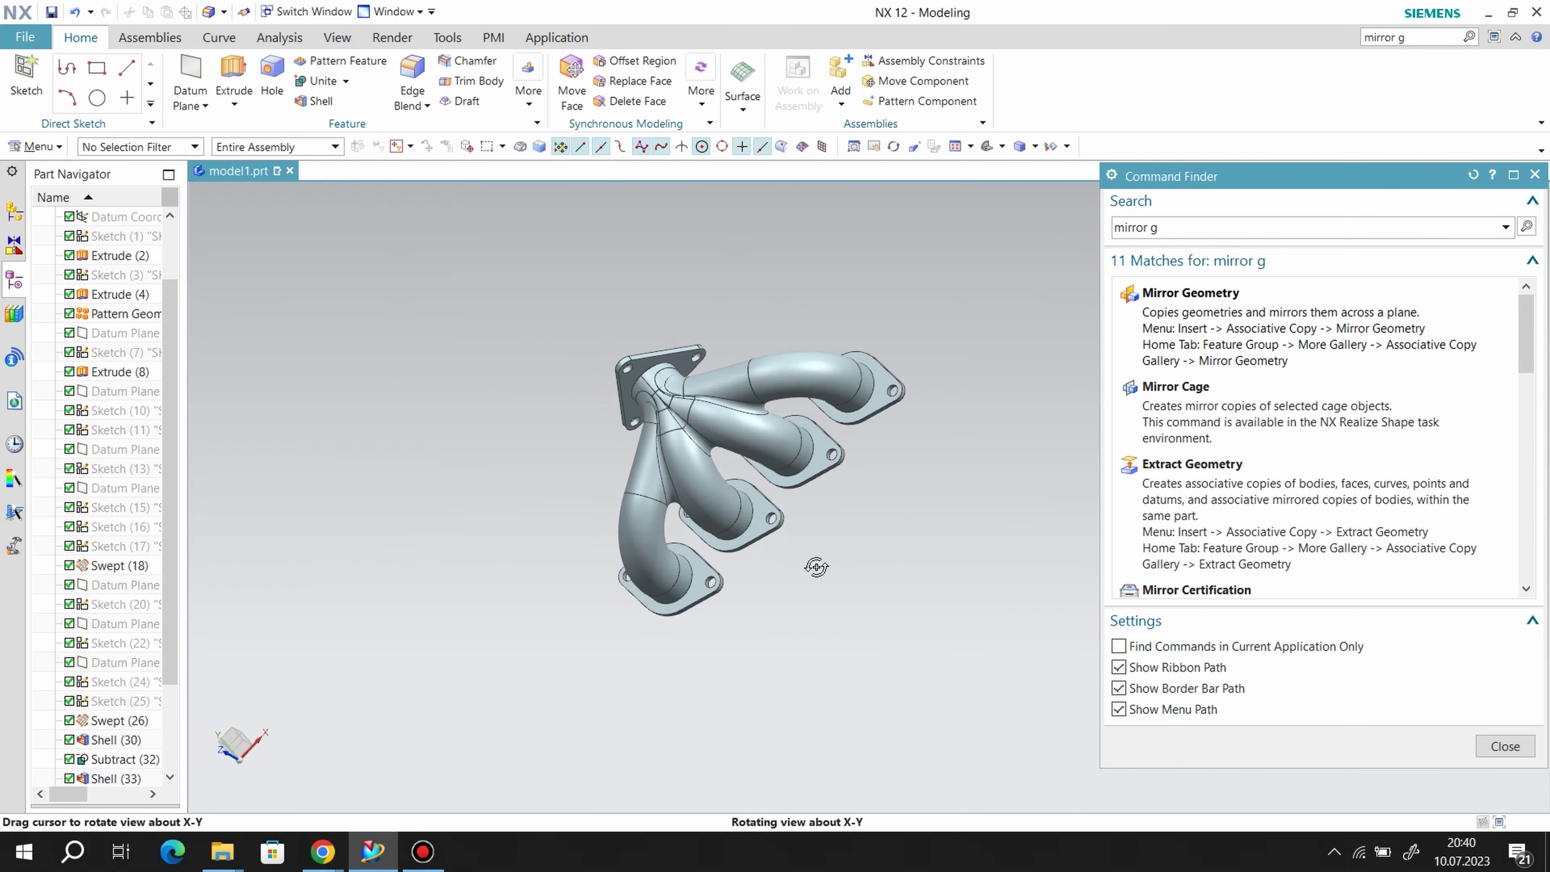
scroll(130, 608, down, 2)
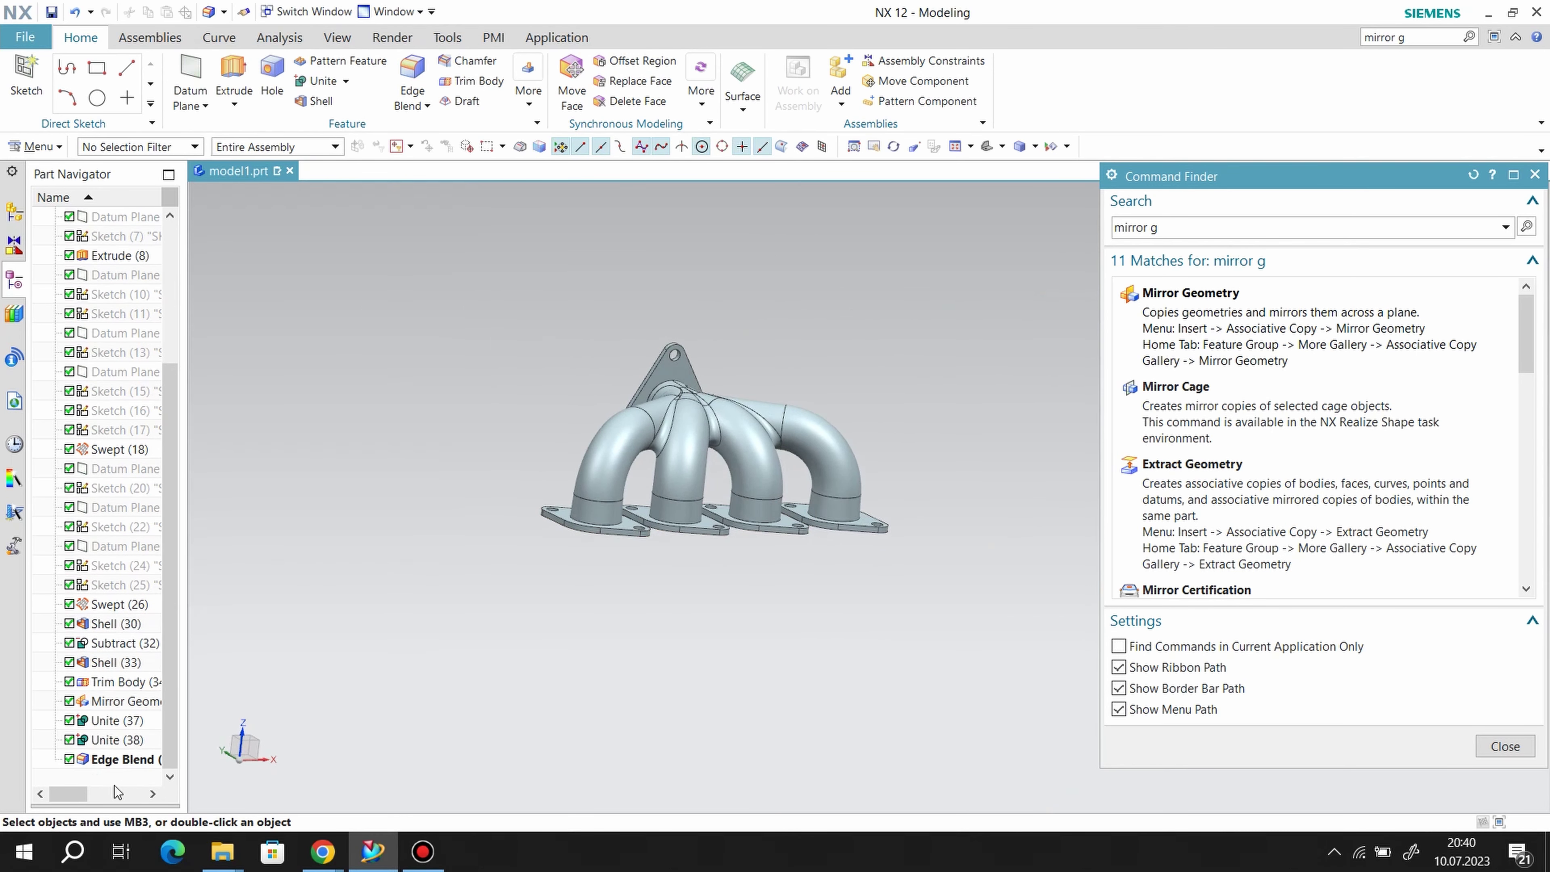
double_click(653, 396)
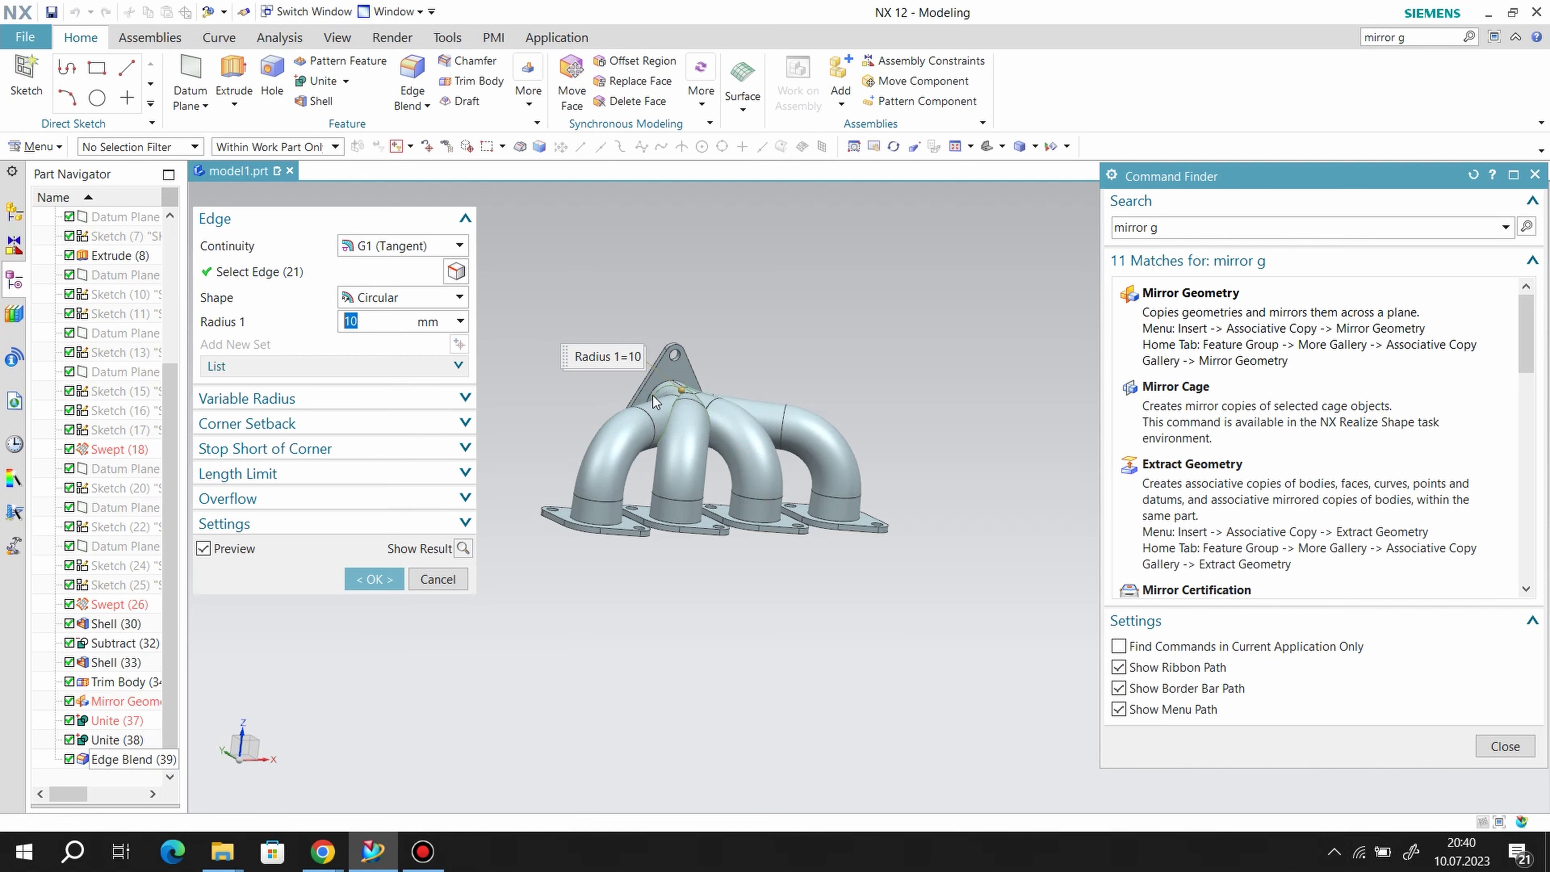
scroll(671, 364, down, 3)
scroll(671, 364, down, 3)
click(702, 361)
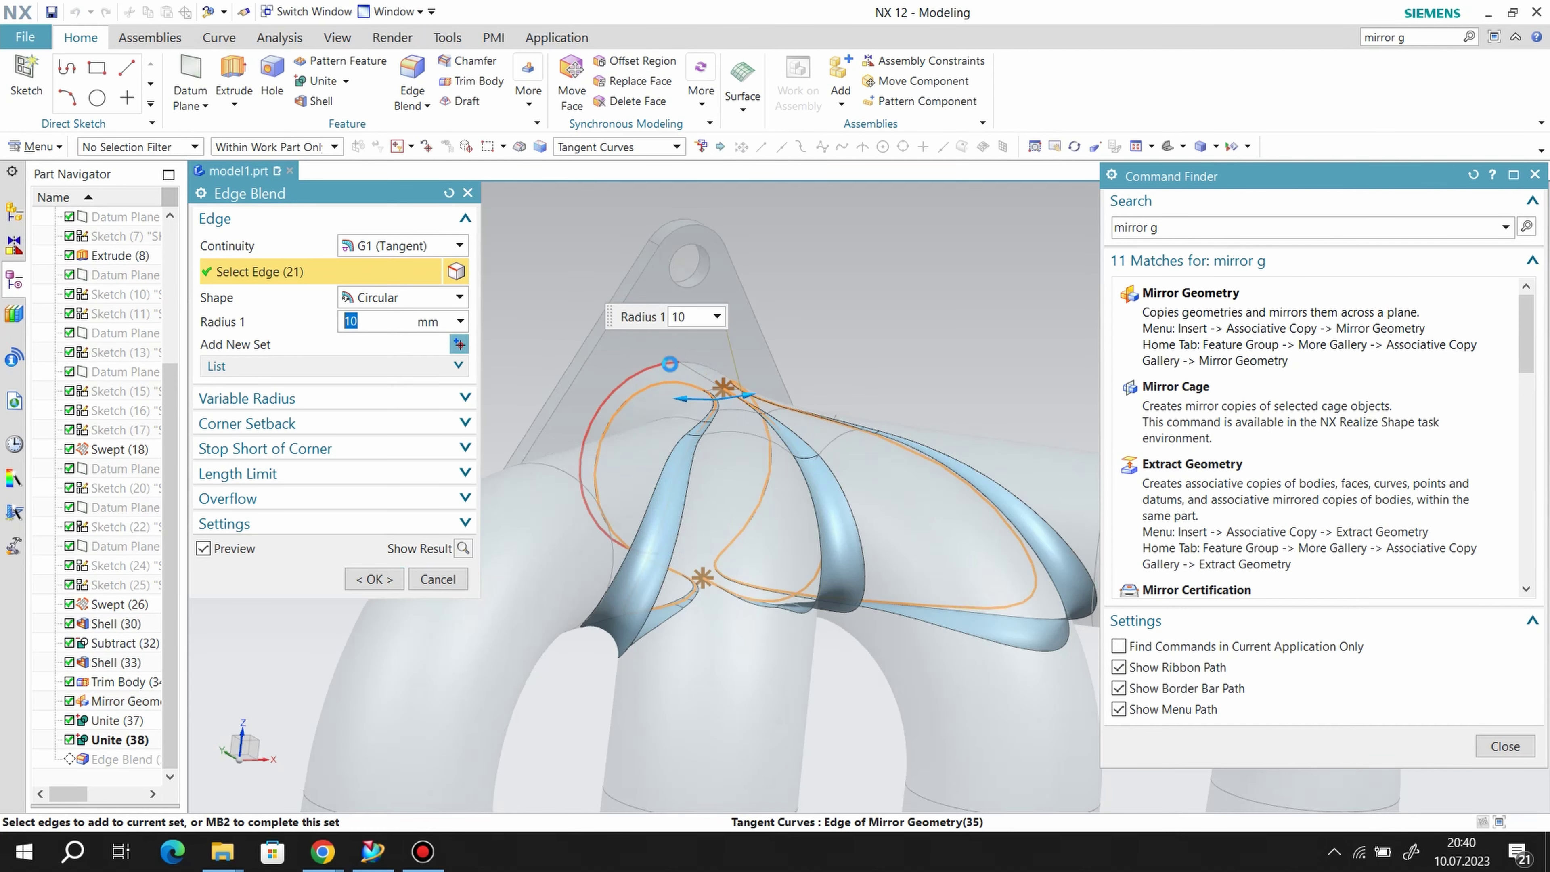
- Add the four pipe-to-flange base edges to the blend and apply it
scroll(774, 575, up, 2)
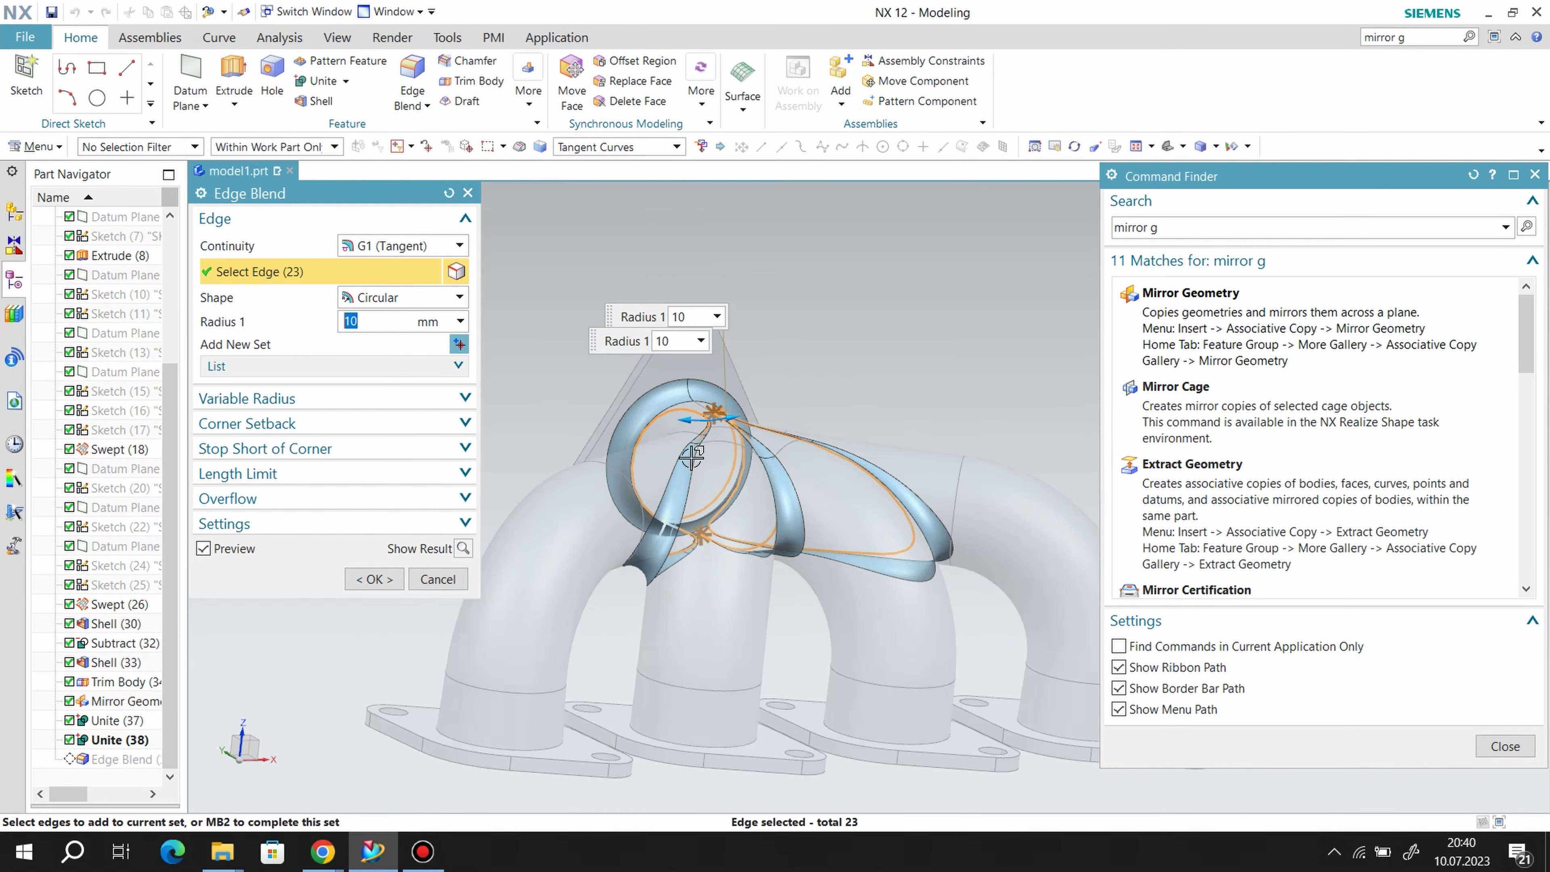
scroll(696, 459, up, 2)
scroll(583, 757, up, 2)
click(599, 641)
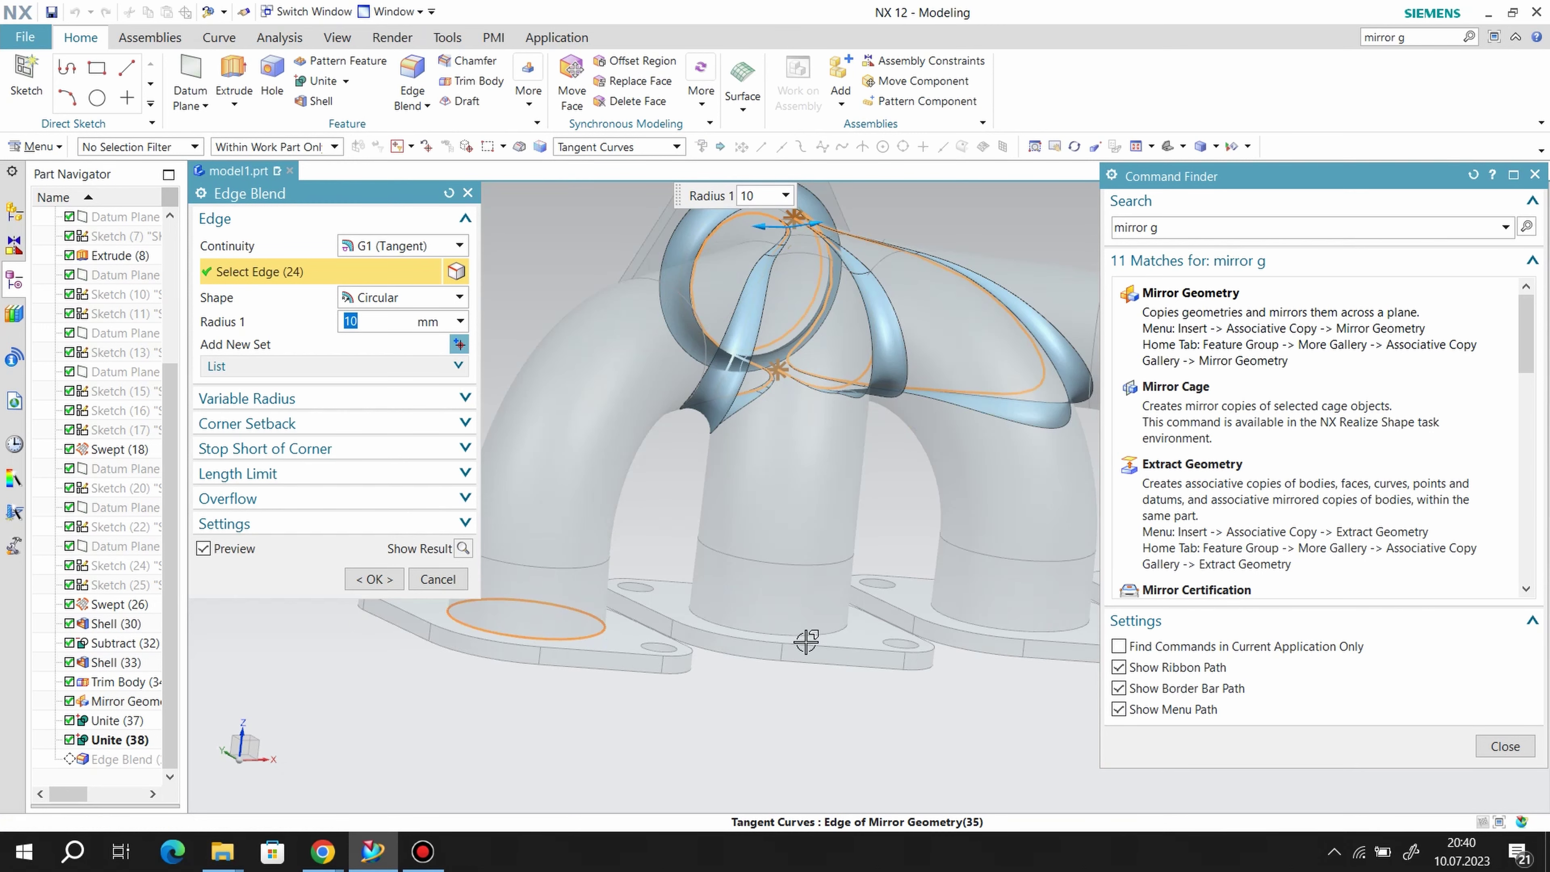
click(837, 634)
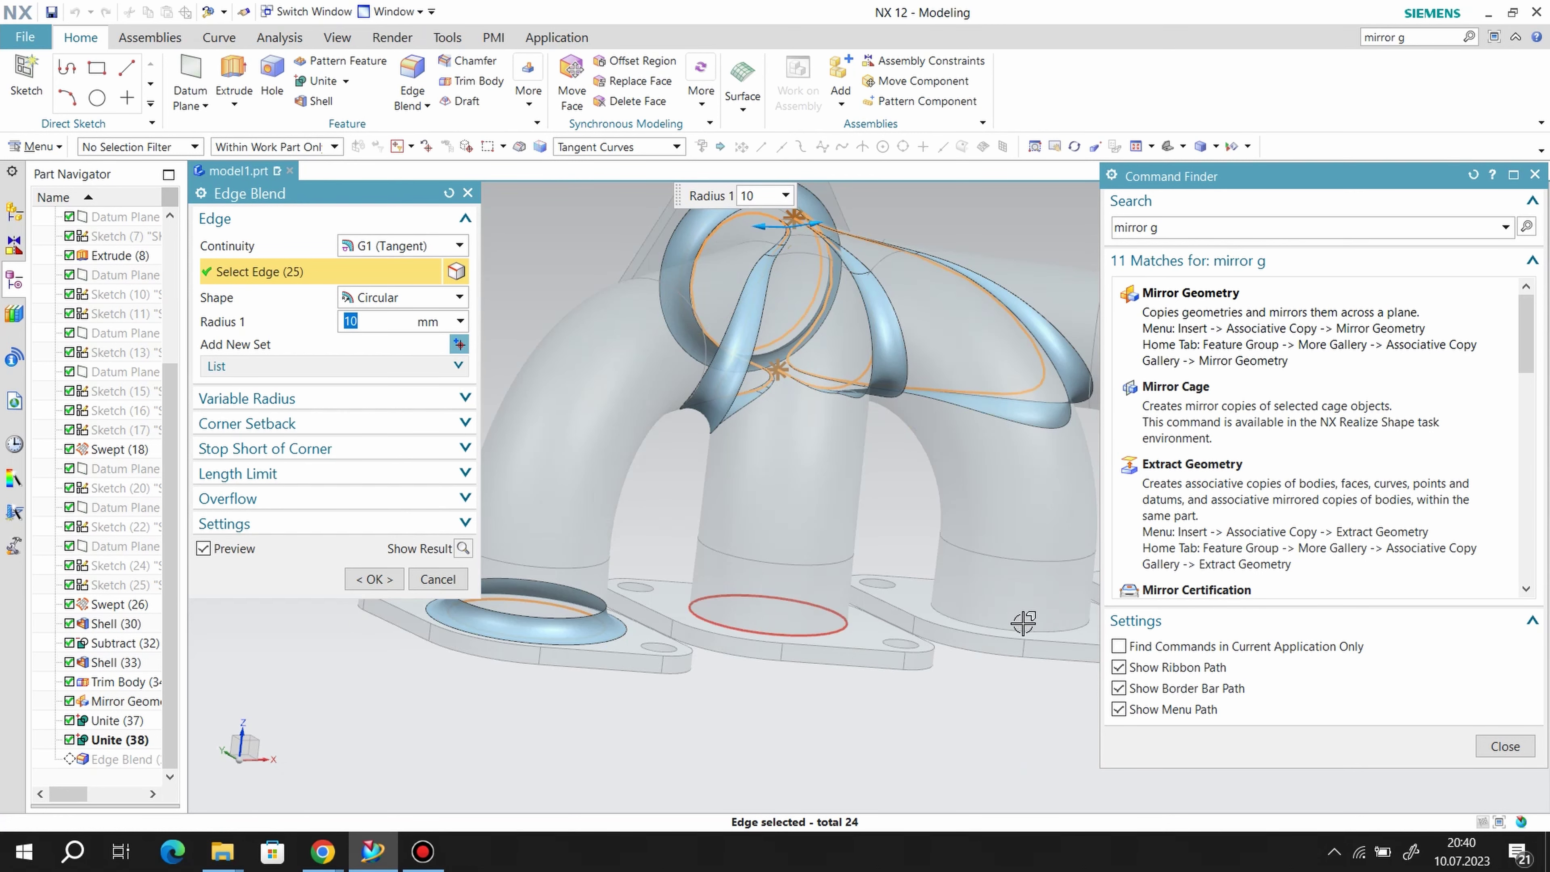
click(1061, 633)
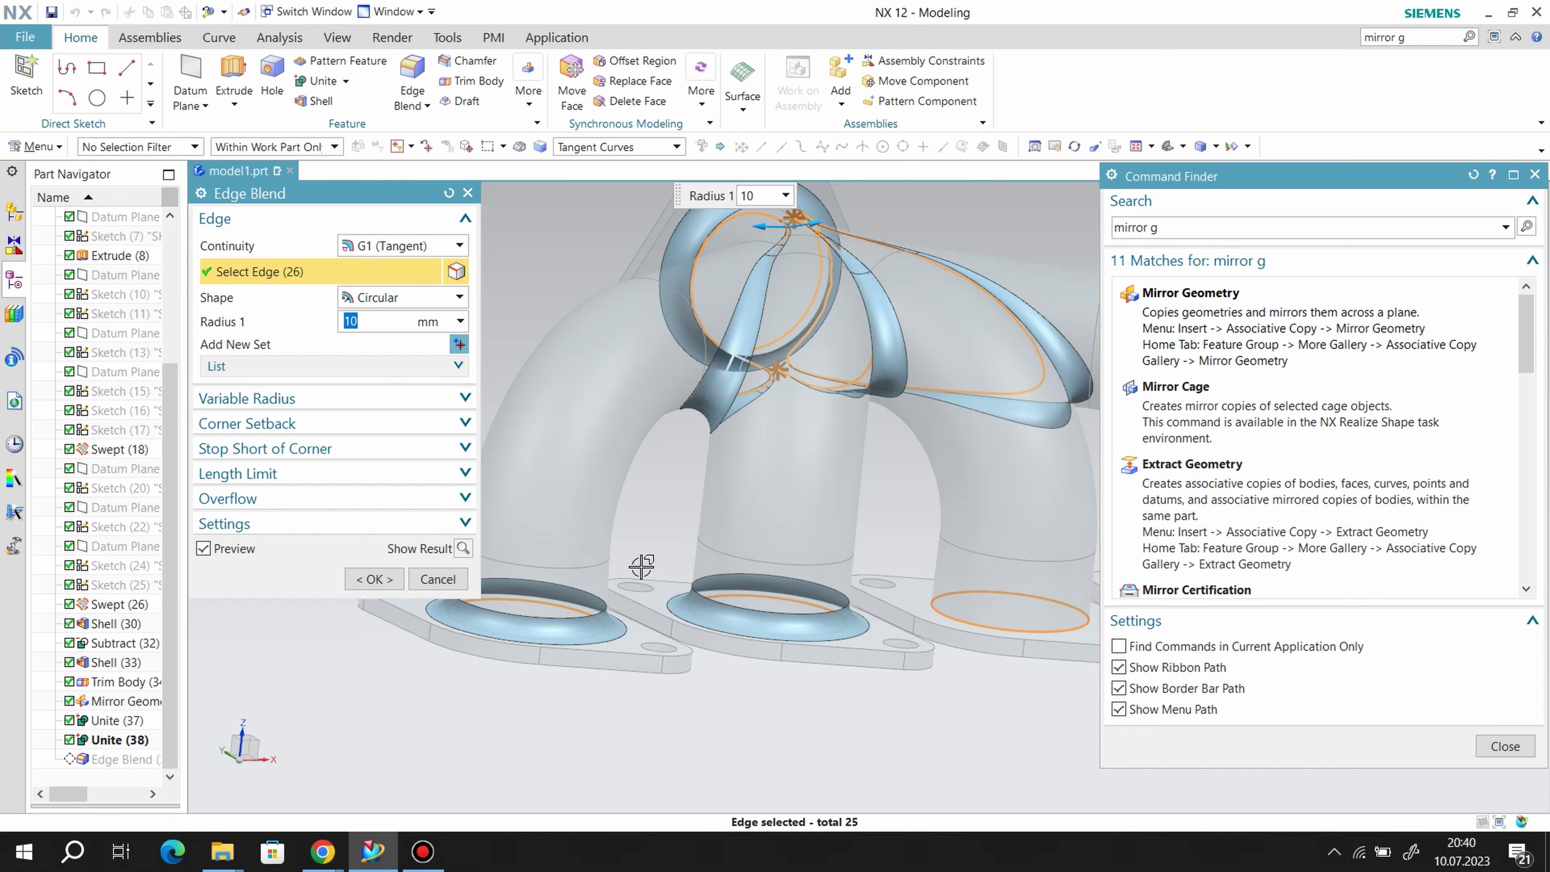
scroll(641, 568, down, 2)
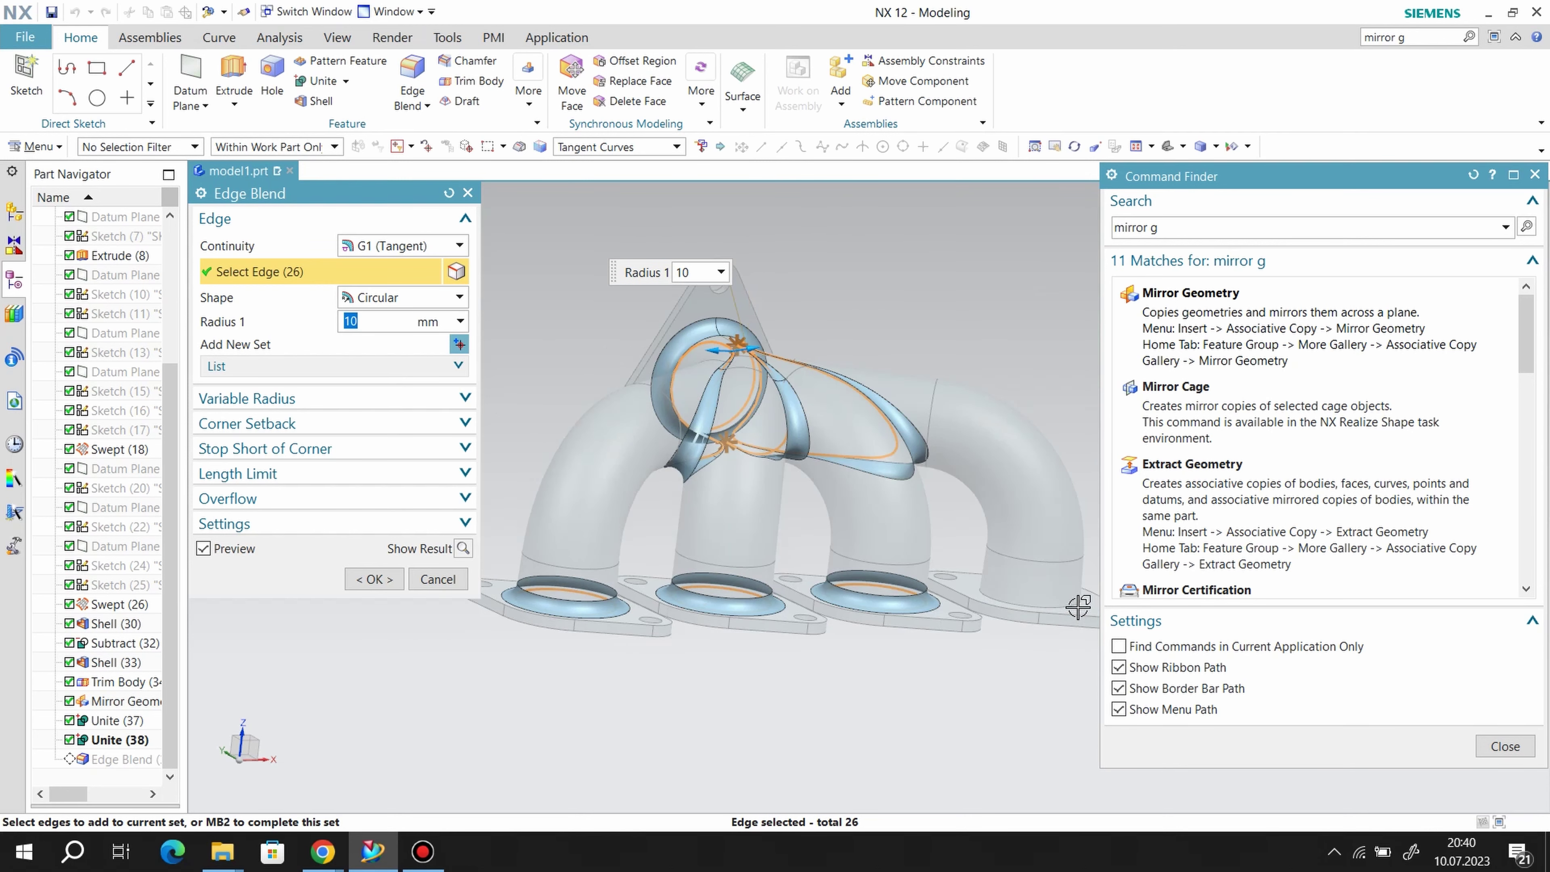
click(1078, 607)
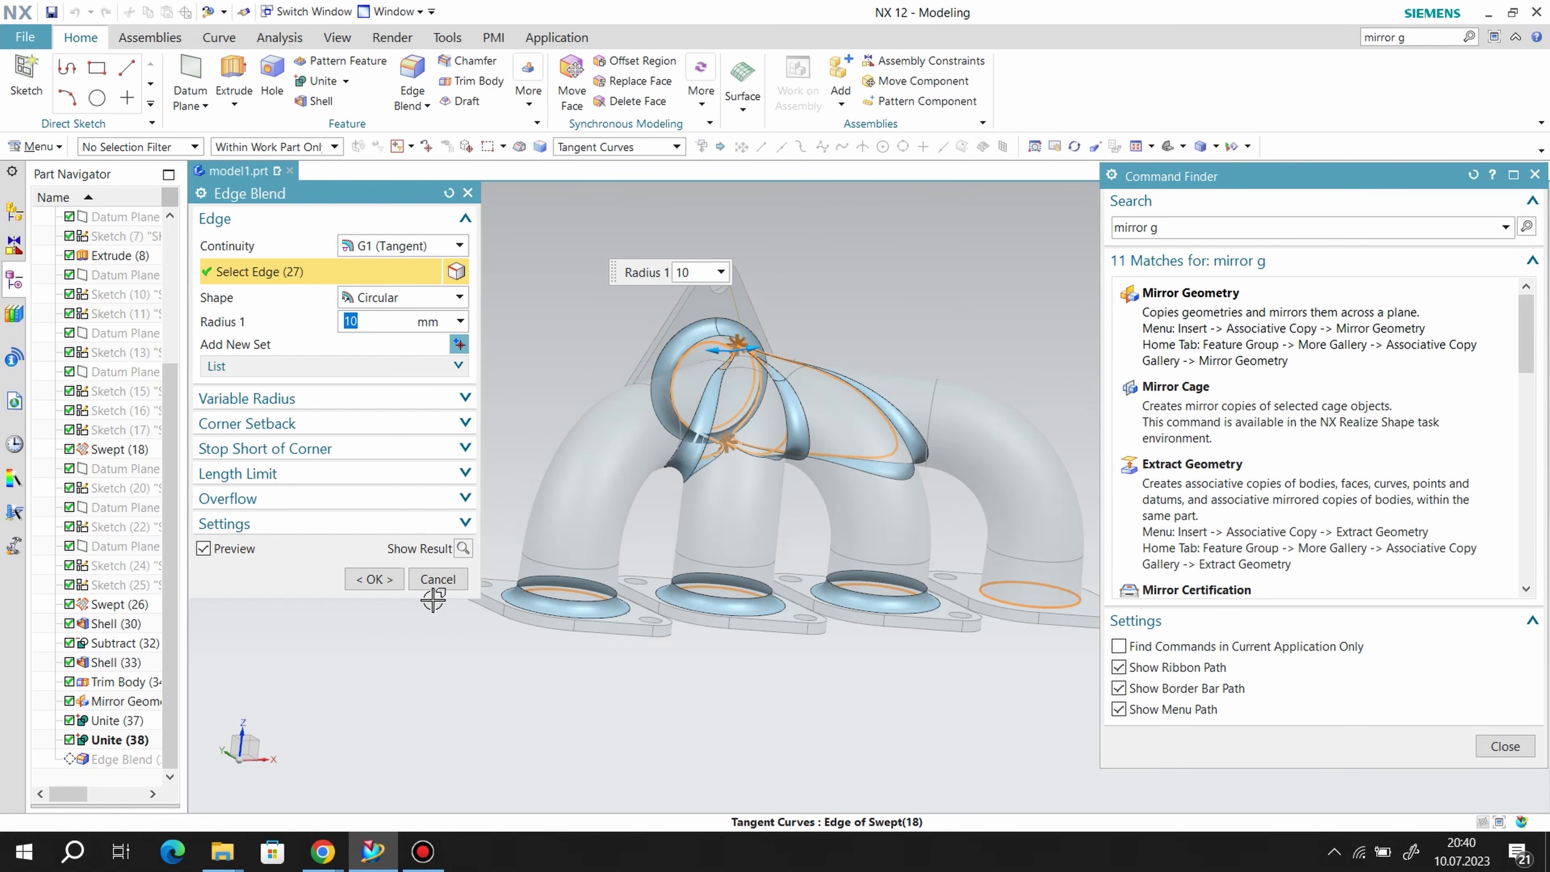
click(378, 576)
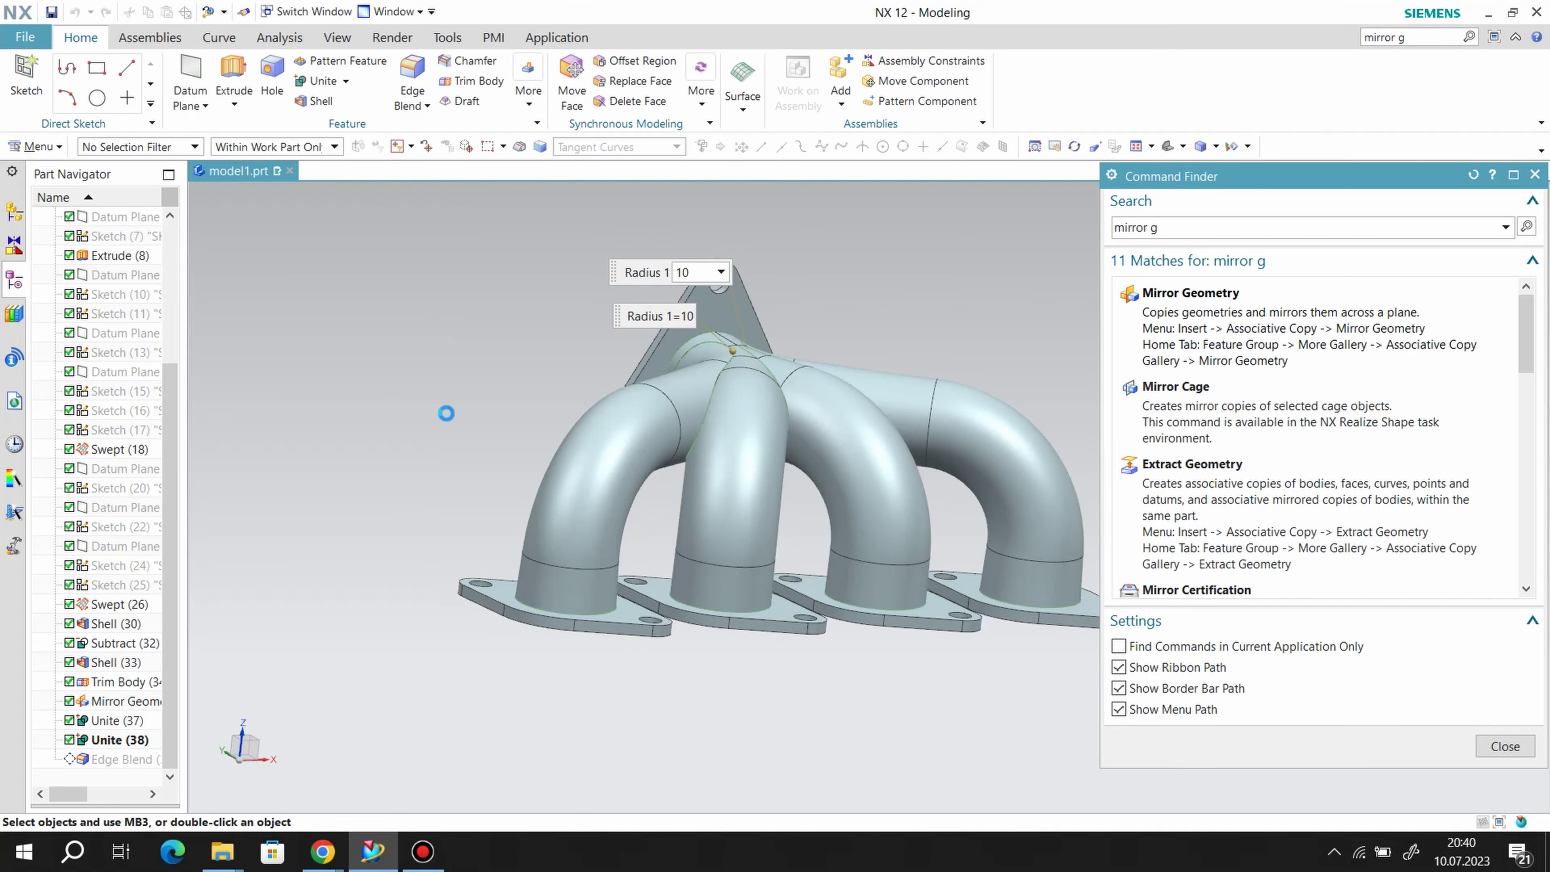
- Start a Chamfer with a Symmetric cross section of 1 mm
click(462, 66)
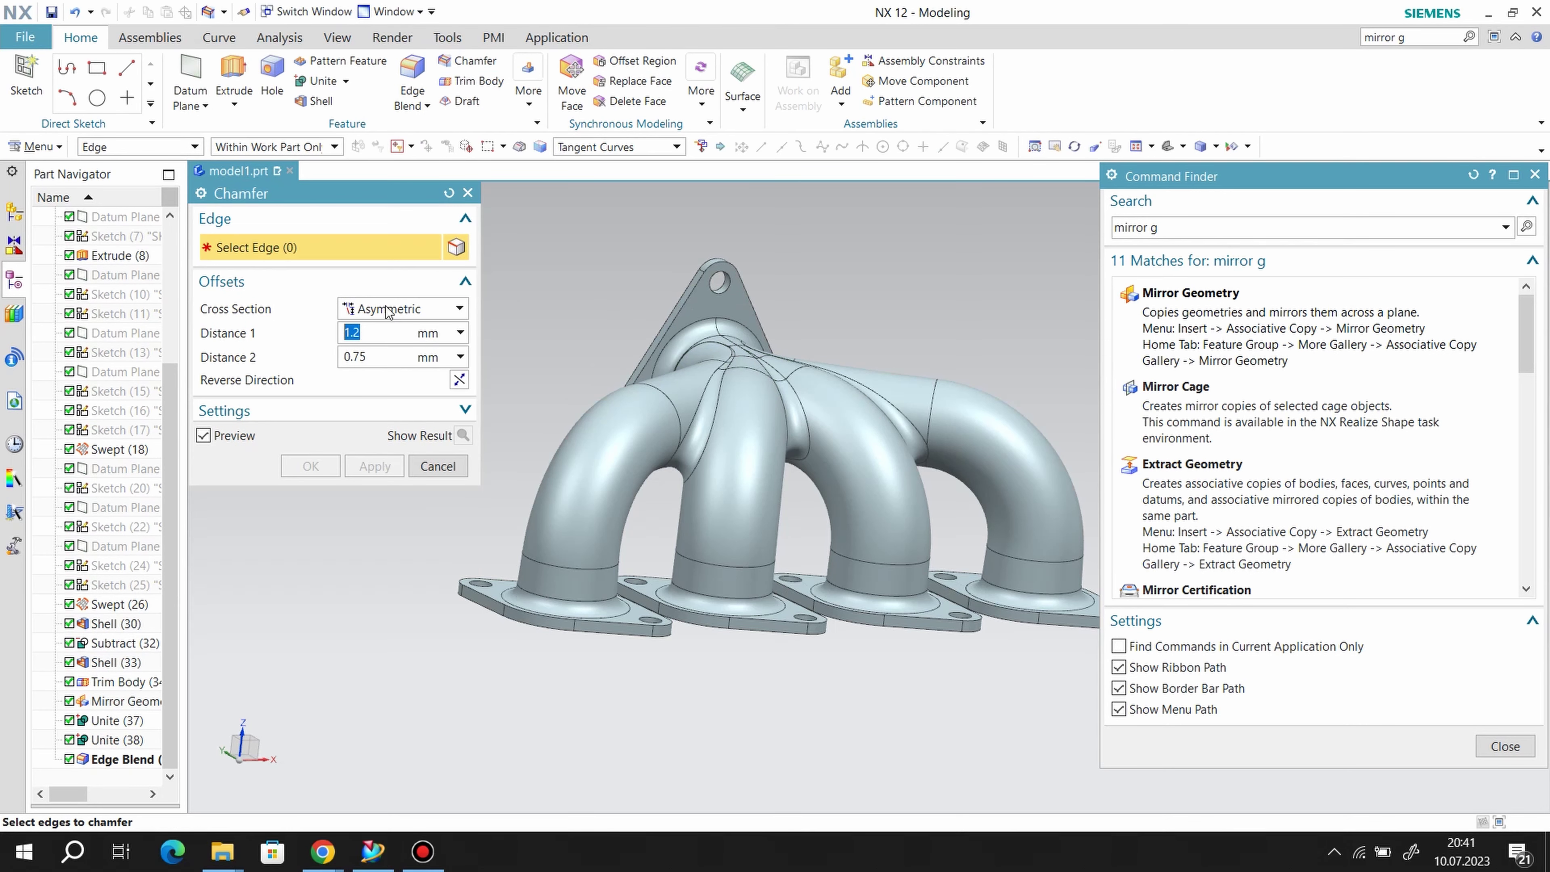
click(387, 309)
click(387, 331)
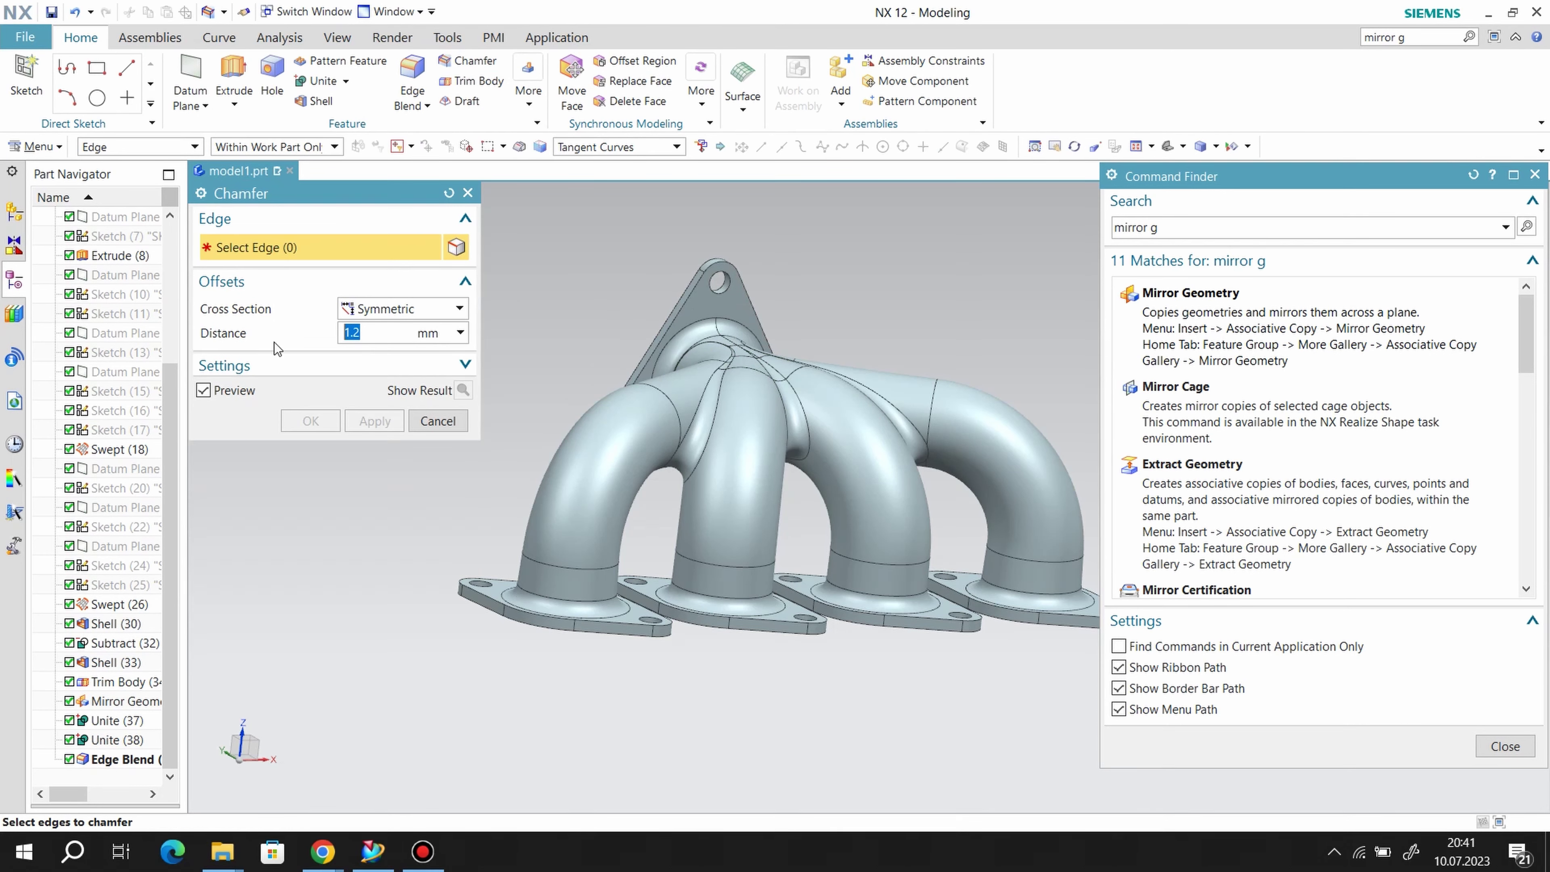
text(1)
scroll(688, 335, up, 2)
scroll(671, 241, up, 2)
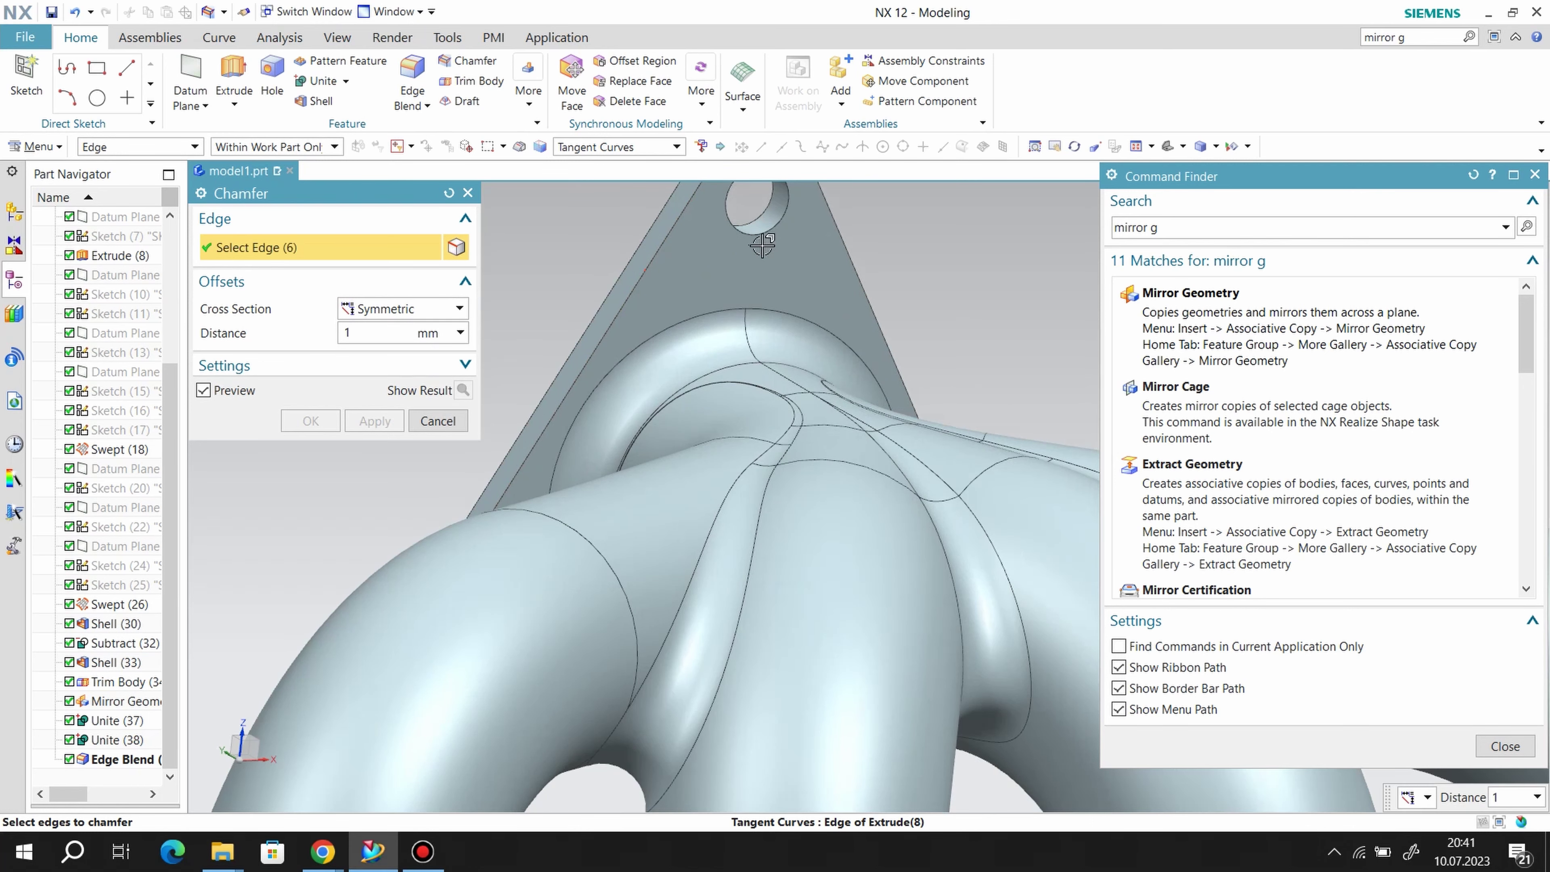
- Select the outlet flange outline and its three bolt-hole edges for chamfering
click(659, 251)
click(763, 233)
scroll(762, 233, down, 5)
middle_drag(761, 287, 797, 552)
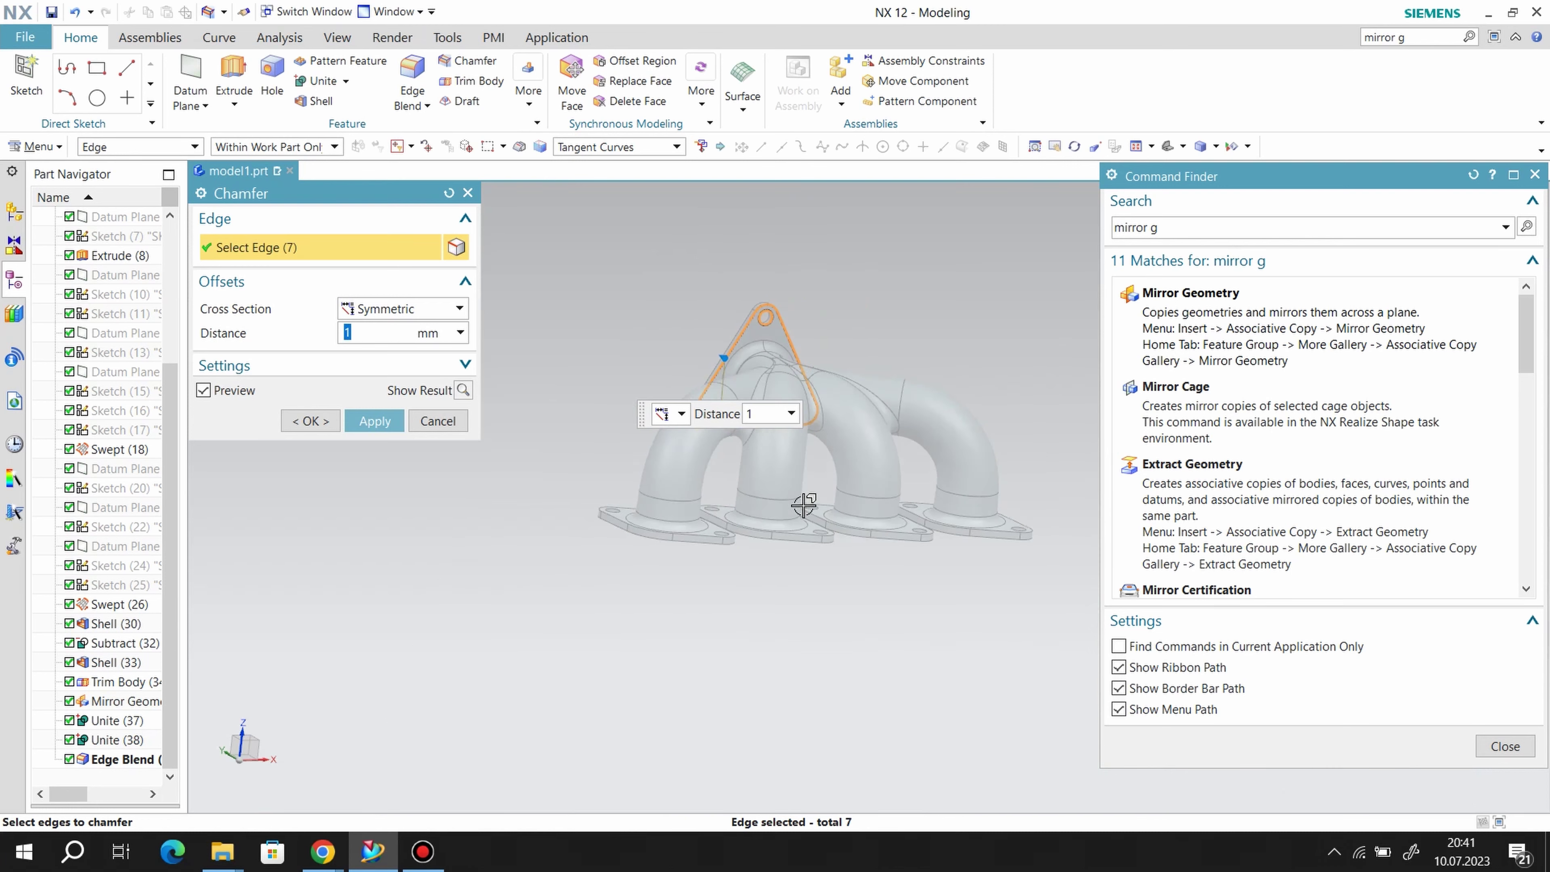
scroll(872, 512, up, 2)
click(872, 513)
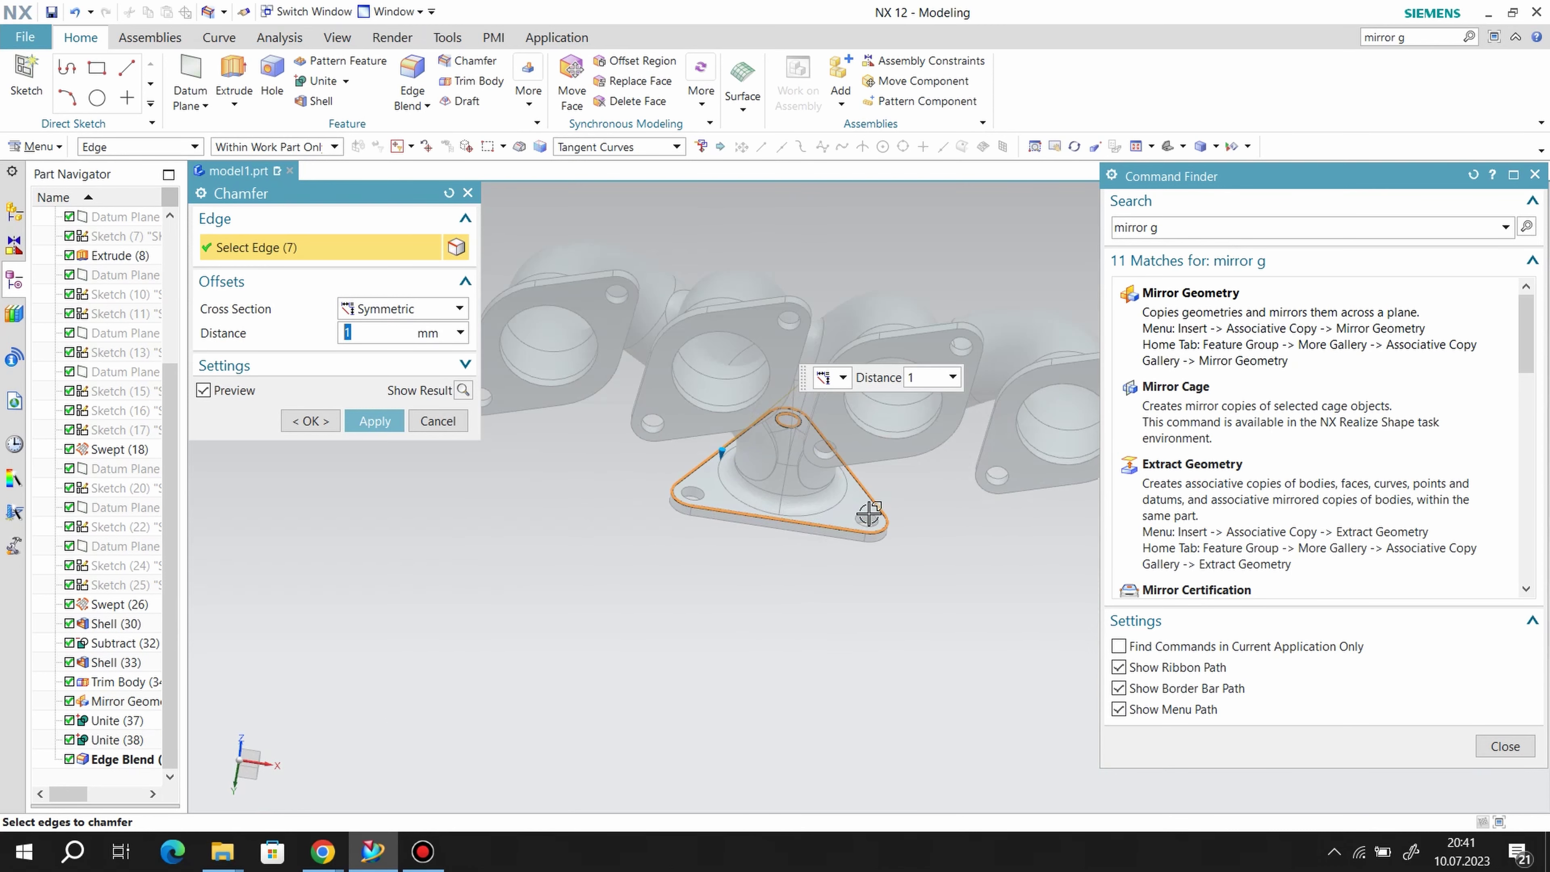
scroll(862, 512, up, 3)
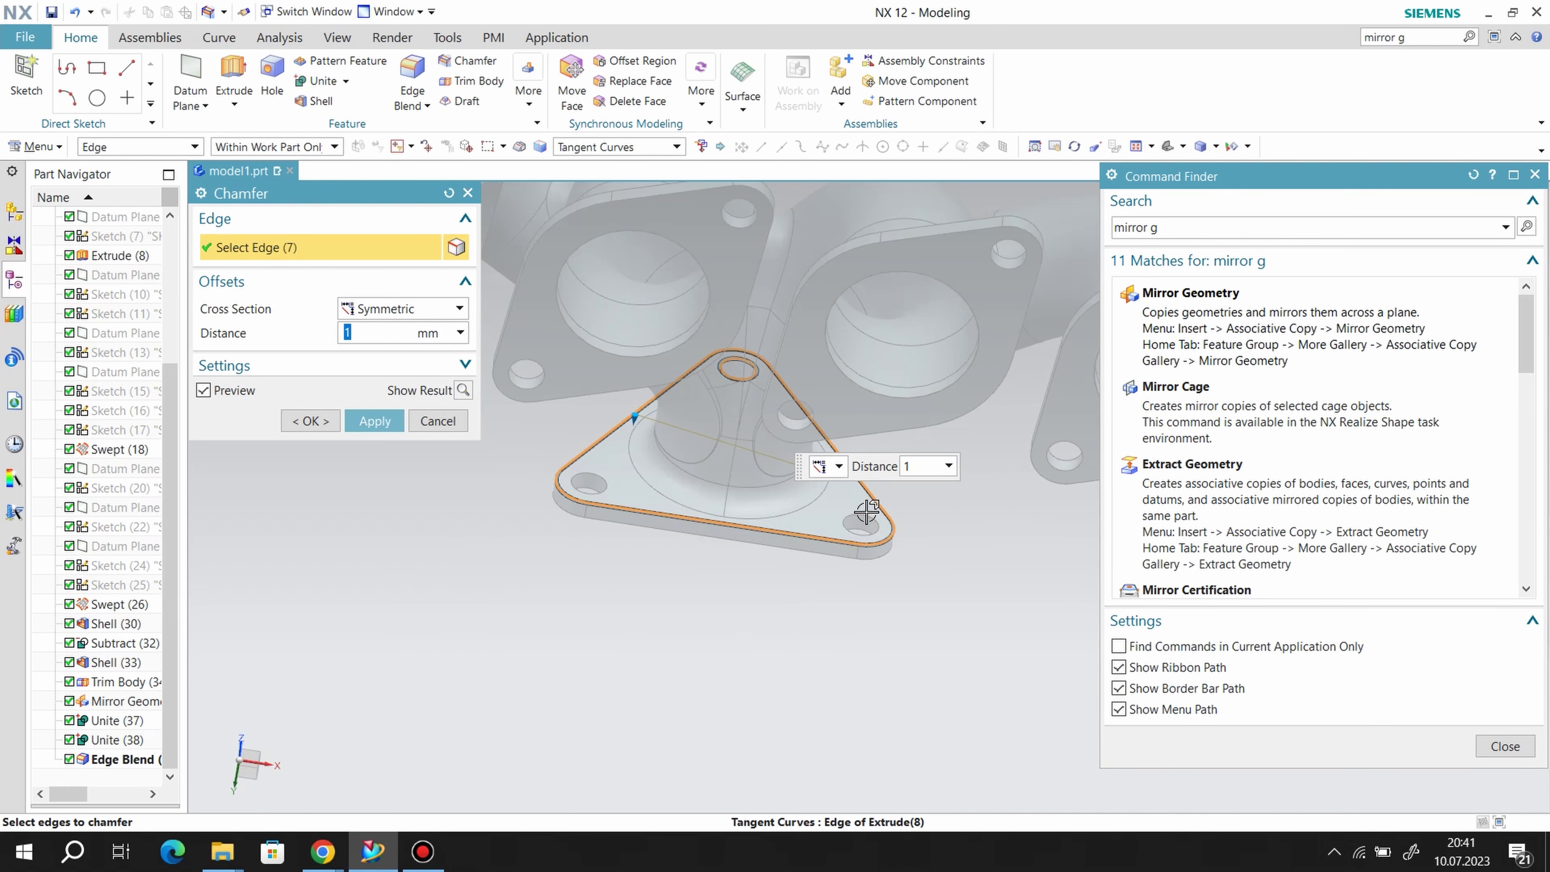
click(595, 471)
- Select the first and second pipe flange outlines and their bolt-hole edges
scroll(658, 452, down, 4)
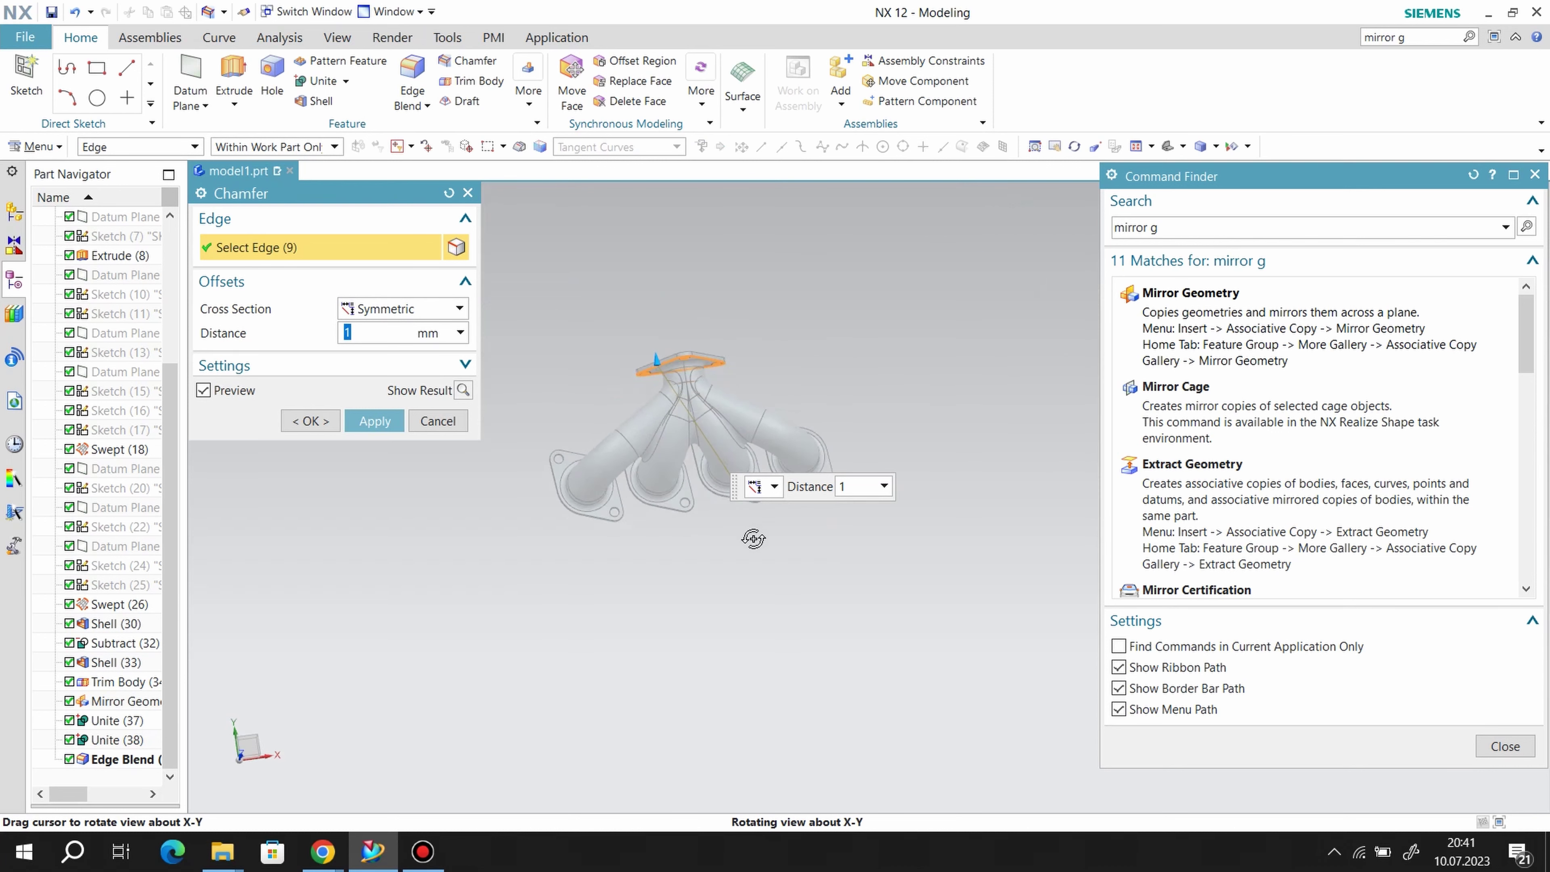
middle_drag(753, 365, 754, 531)
scroll(636, 501, up, 3)
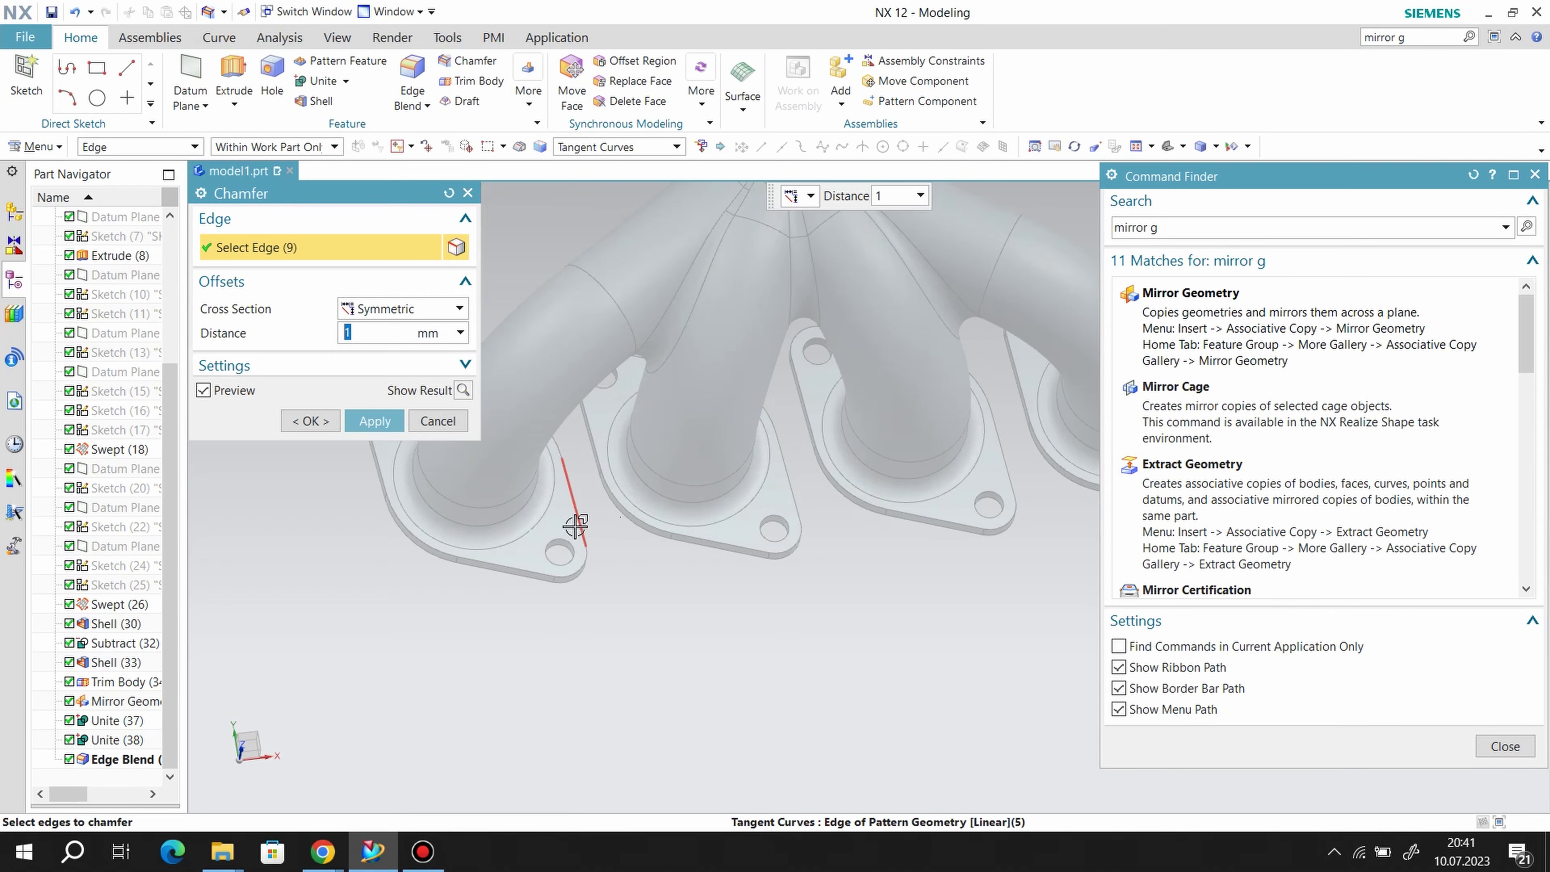
click(578, 529)
mouse_move(792, 562)
middle_down()
mouse_move(544, 464)
mouse_move(550, 453)
middle_up()
click(684, 560)
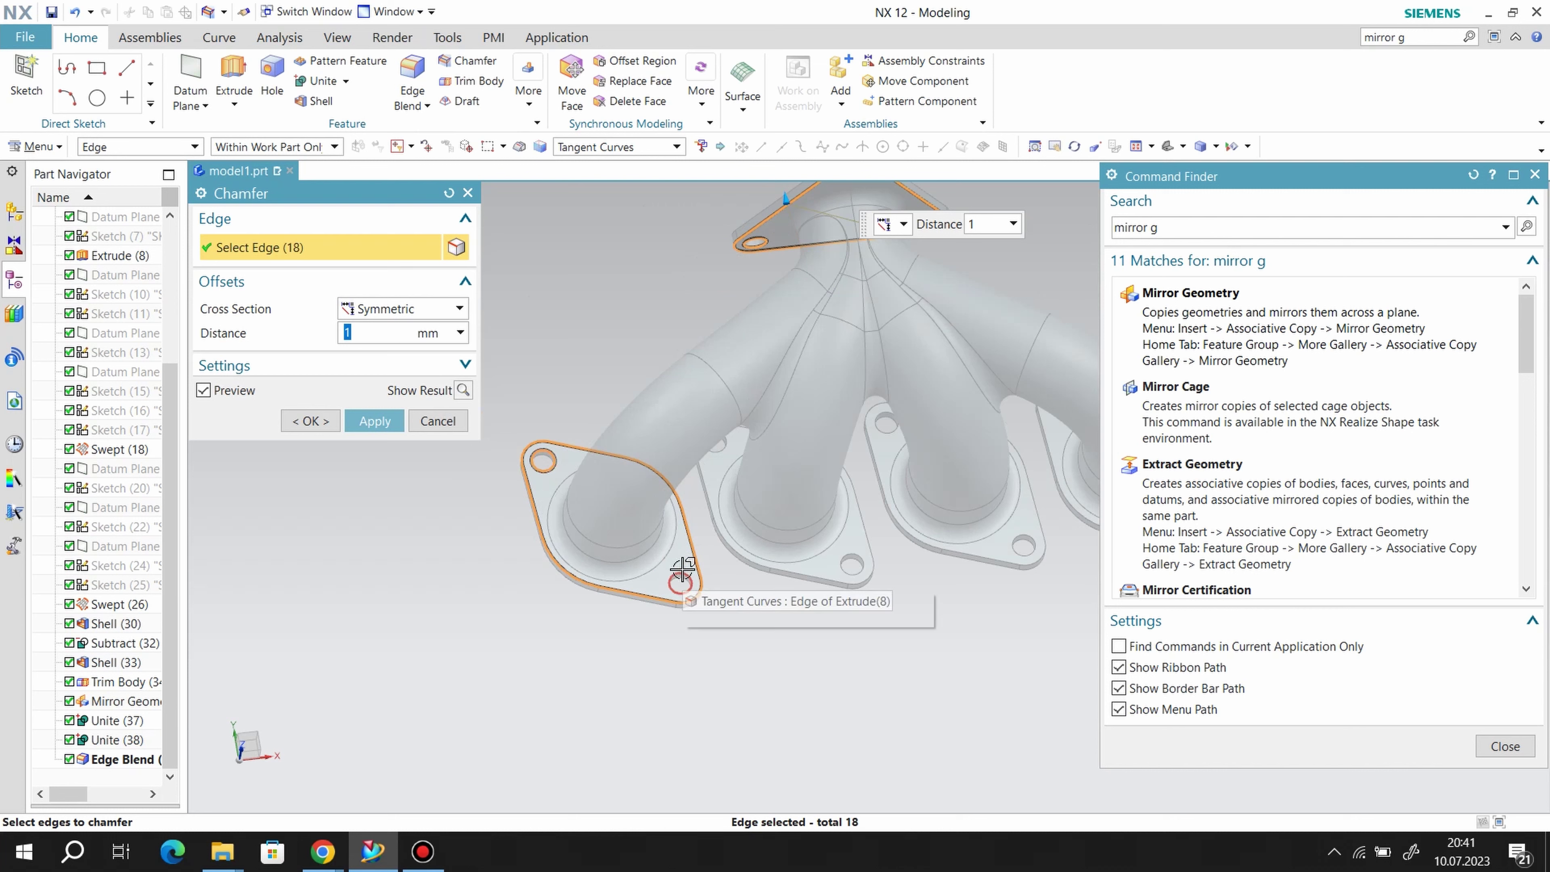
click(854, 545)
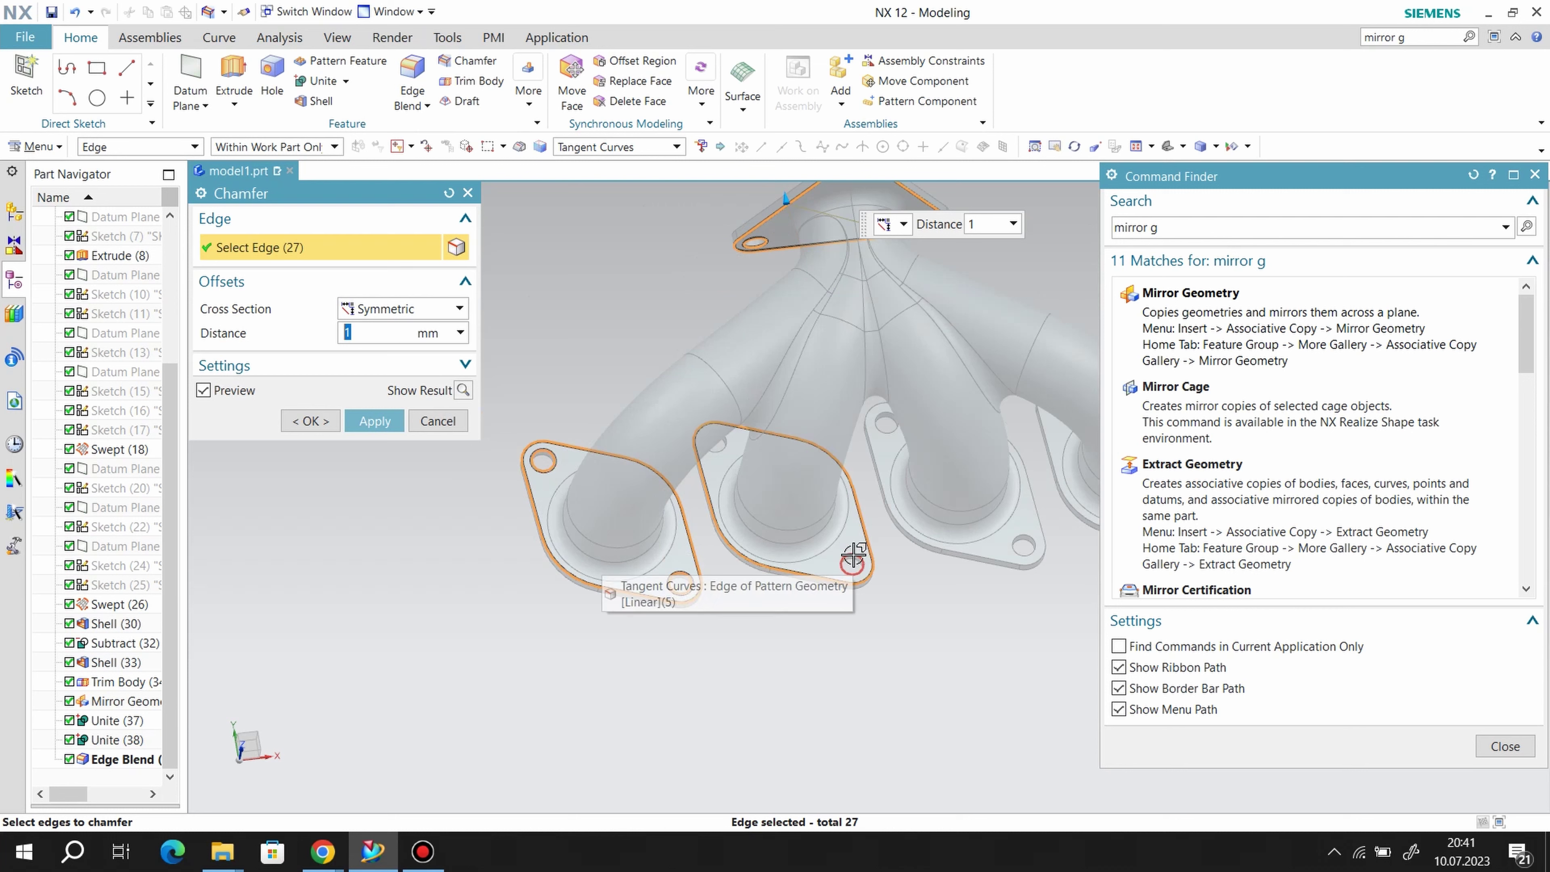
click(724, 448)
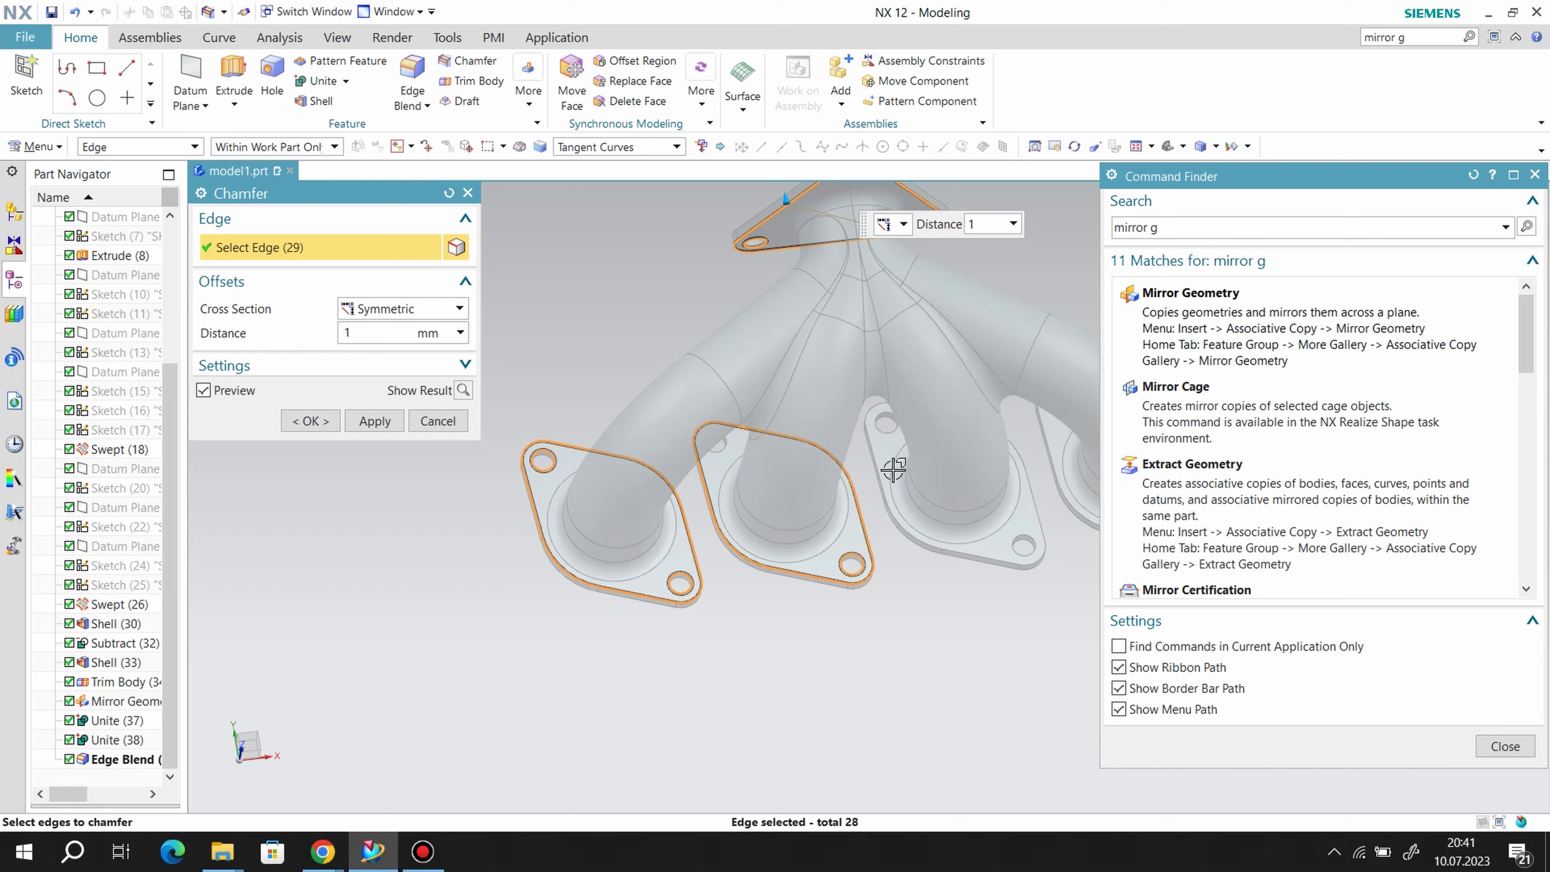
- Select the third and fourth pipe flange outlines and bolt holes, then inspect the chamfers
click(877, 421)
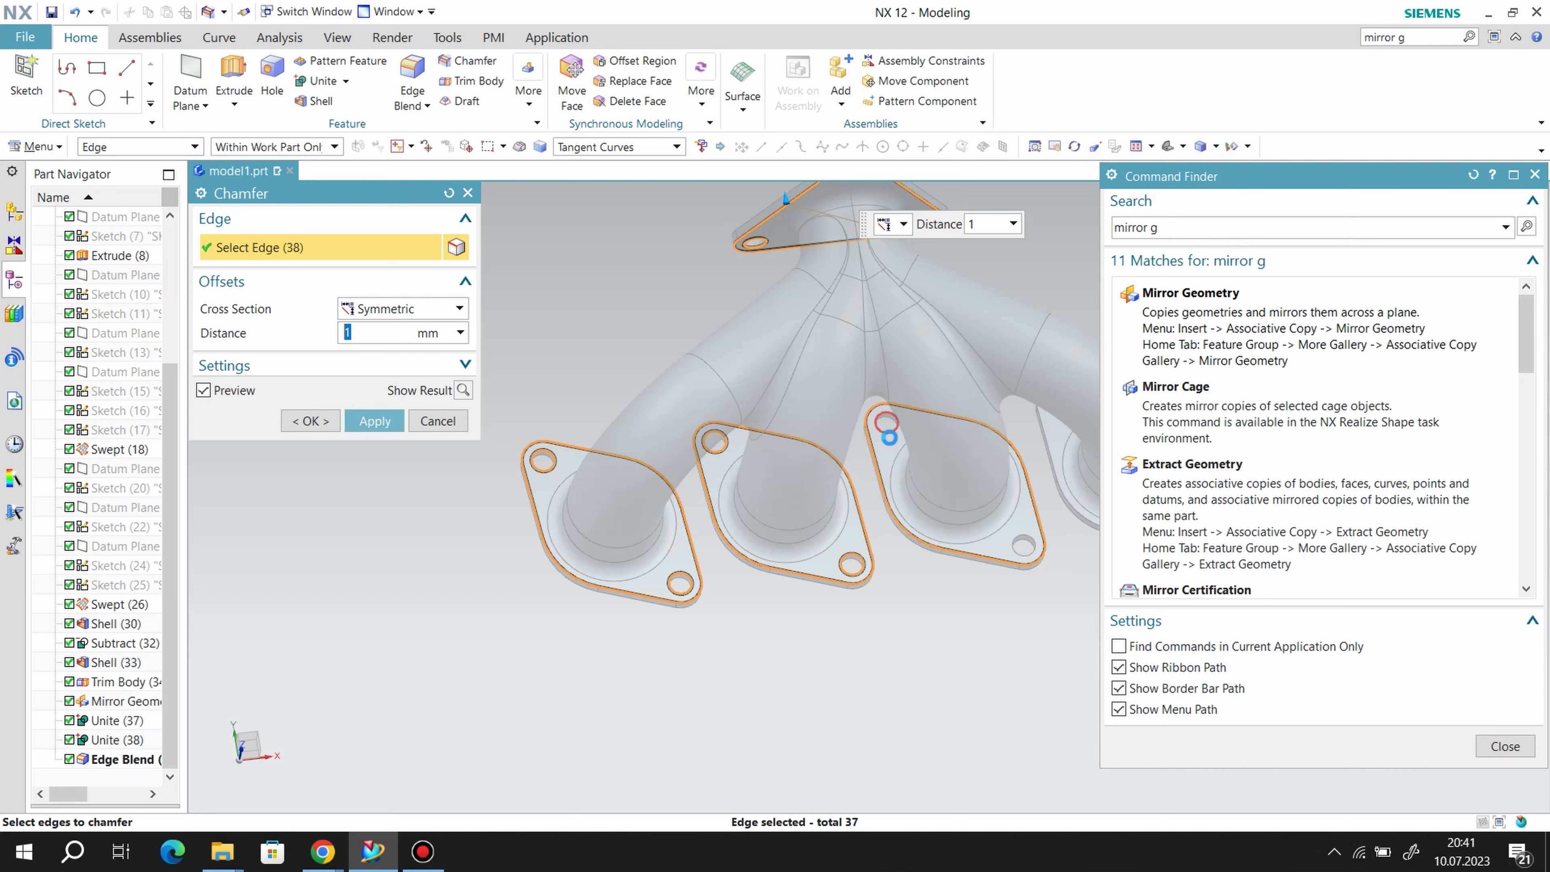
click(1031, 538)
scroll(802, 443, down, 2)
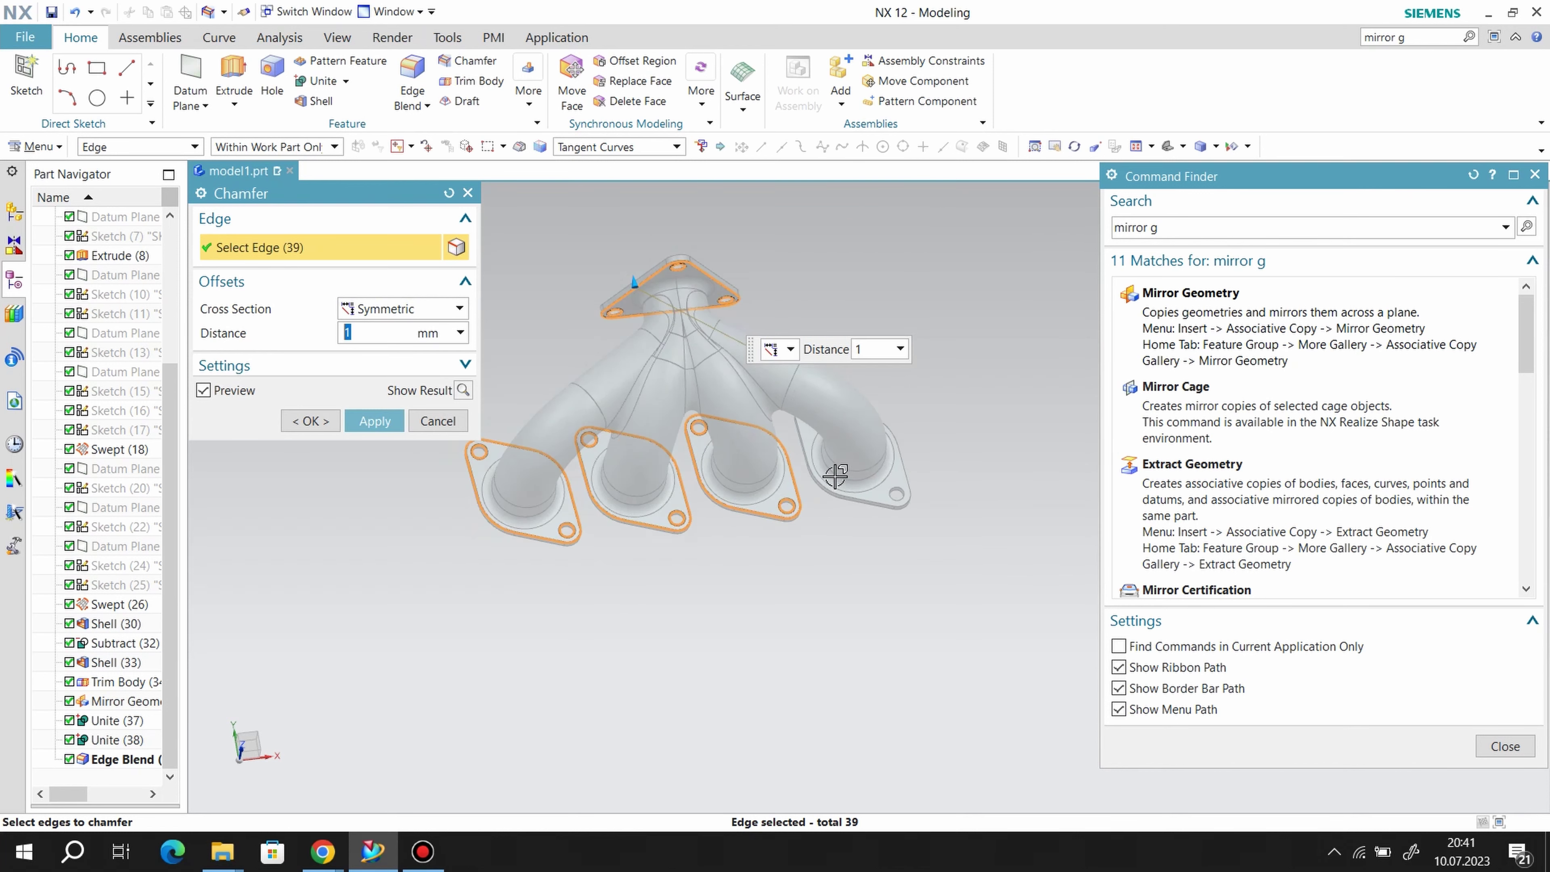
click(918, 502)
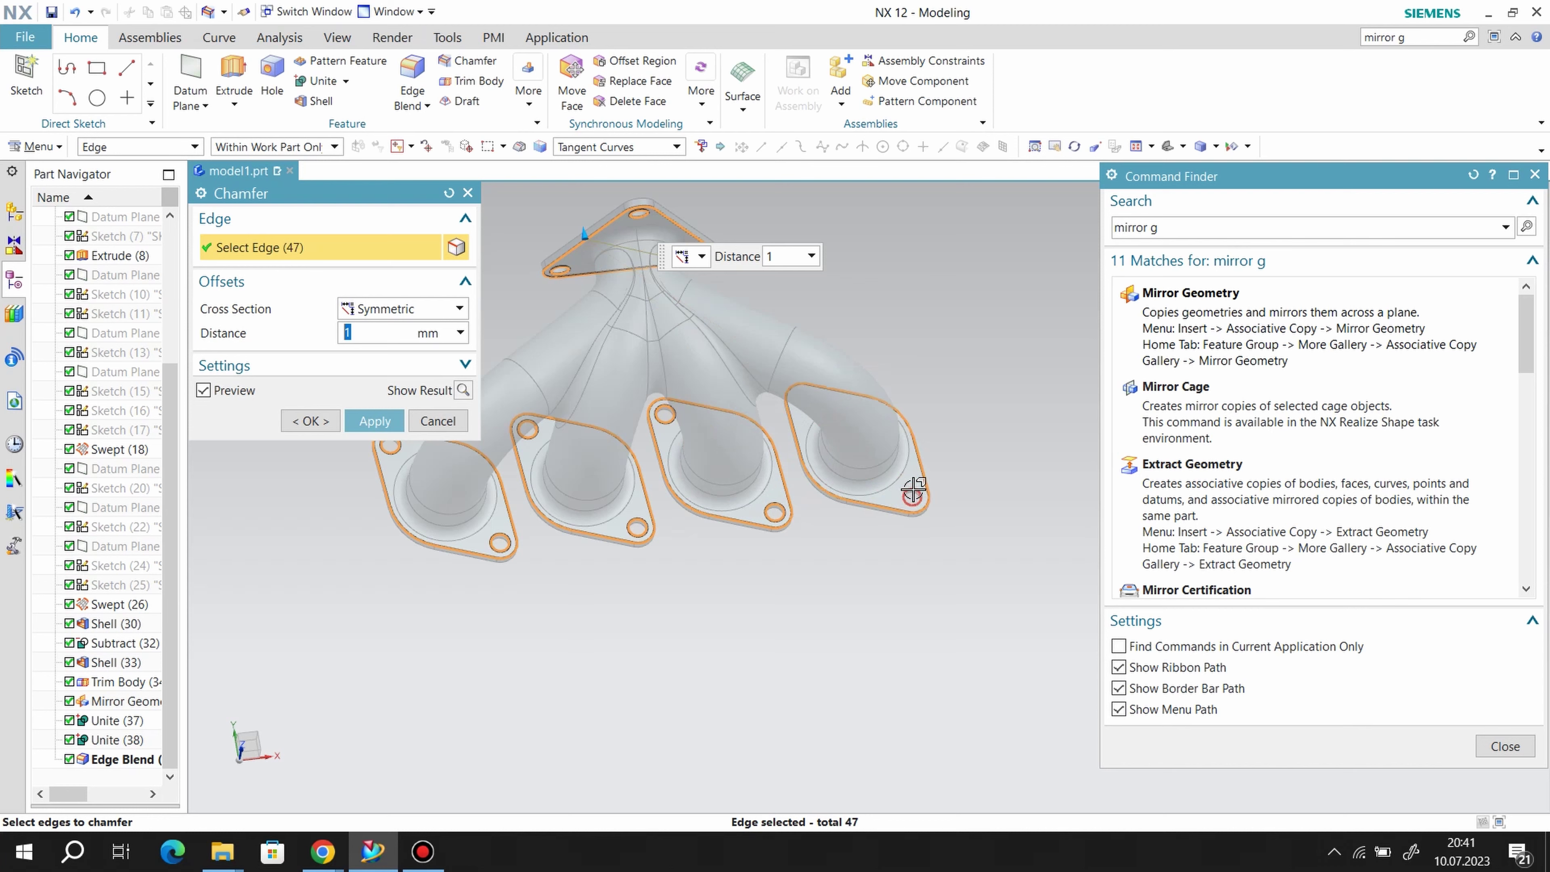
middle_drag(862, 572, 824, 609)
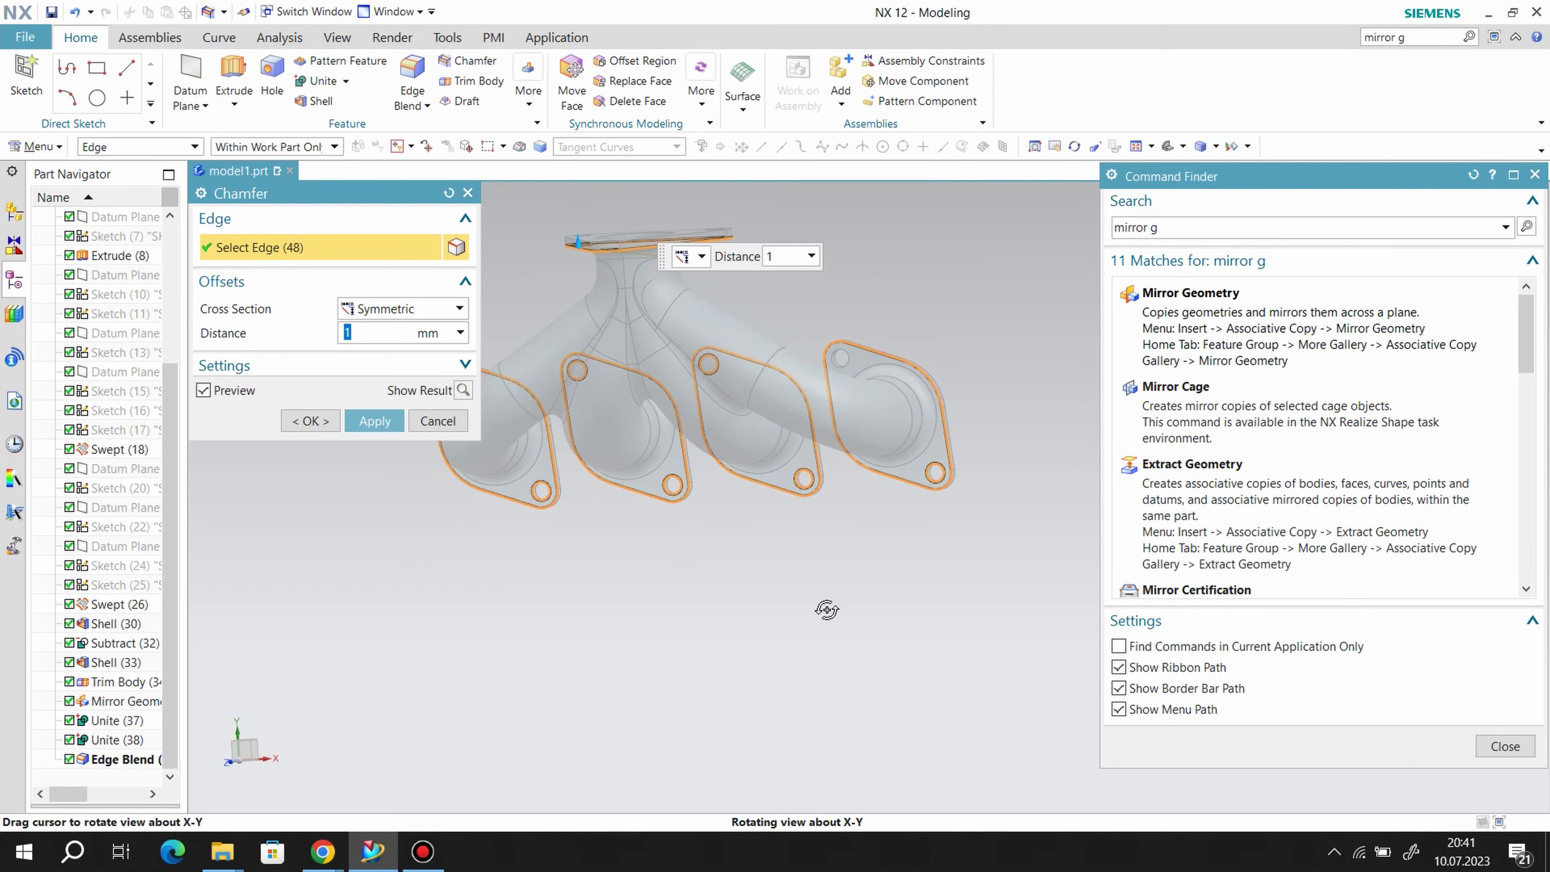
scroll(848, 391, up, 2)
scroll(819, 328, up, 2)
click(832, 328)
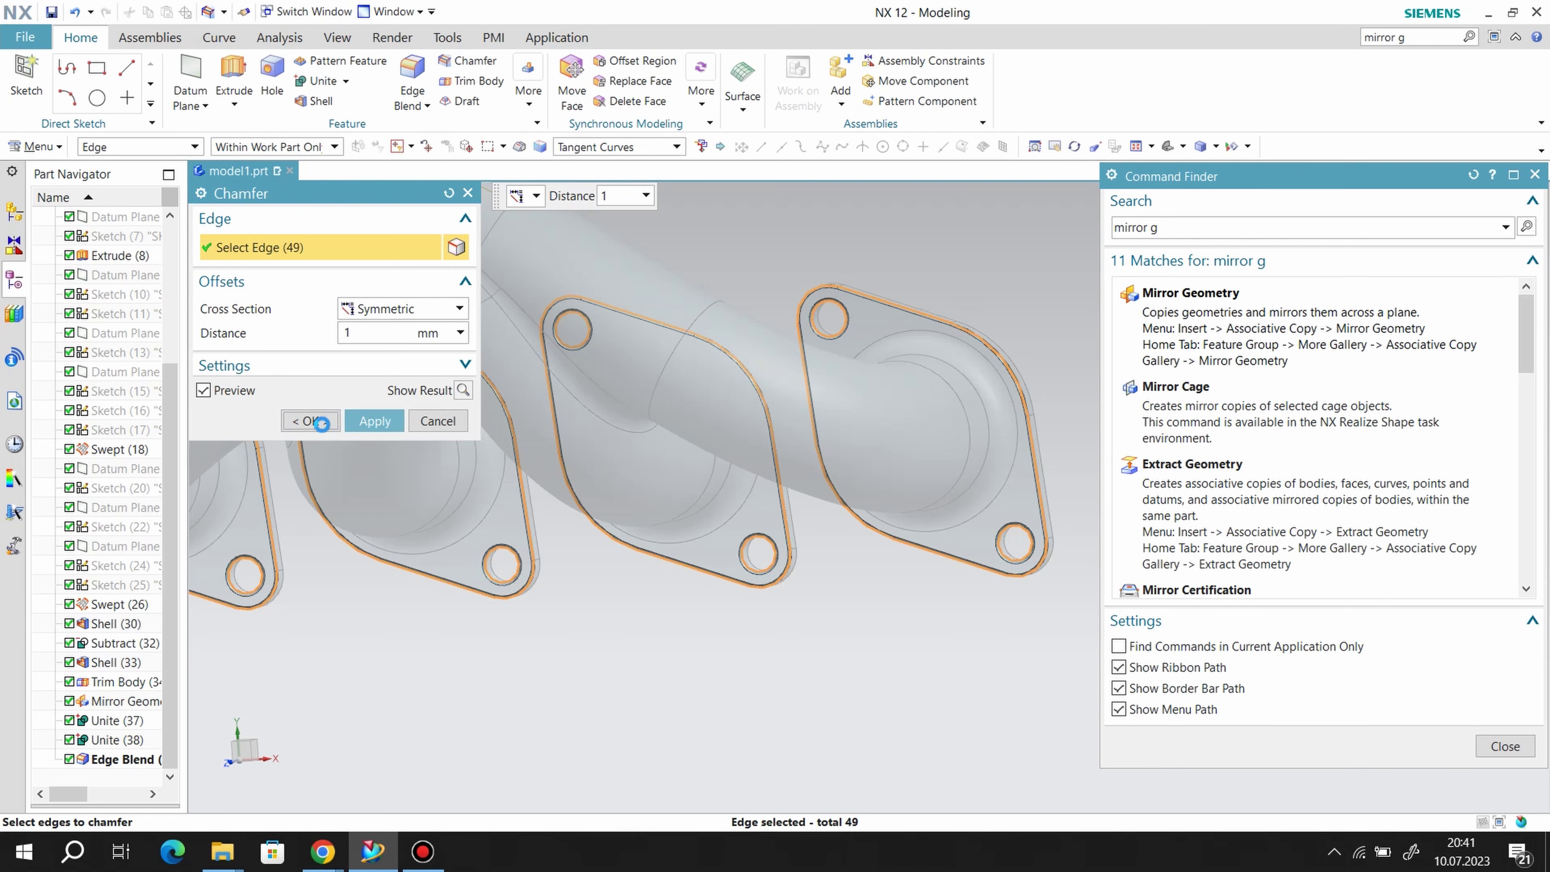
scroll(848, 640, down, 3)
scroll(838, 647, down, 3)
mouse_move(838, 648)
middle_down()
mouse_move(844, 591)
mouse_move(779, 556)
mouse_move(812, 532)
middle_up()
scroll(916, 611, up, 3)
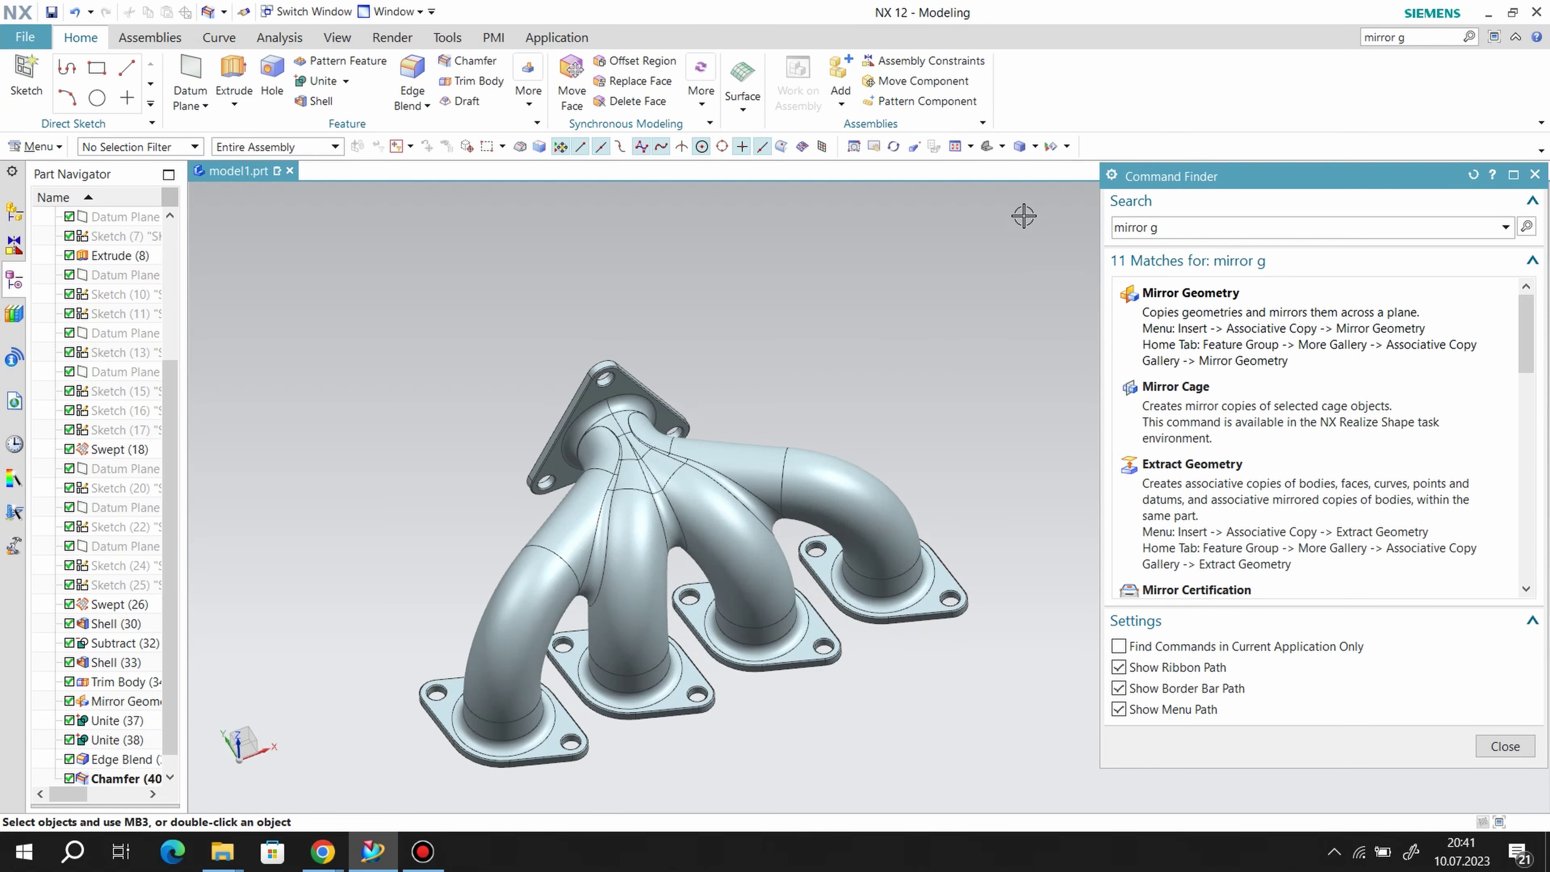
- Close the Command Finder panel and narrow the part tree to widen the model view
click(1535, 174)
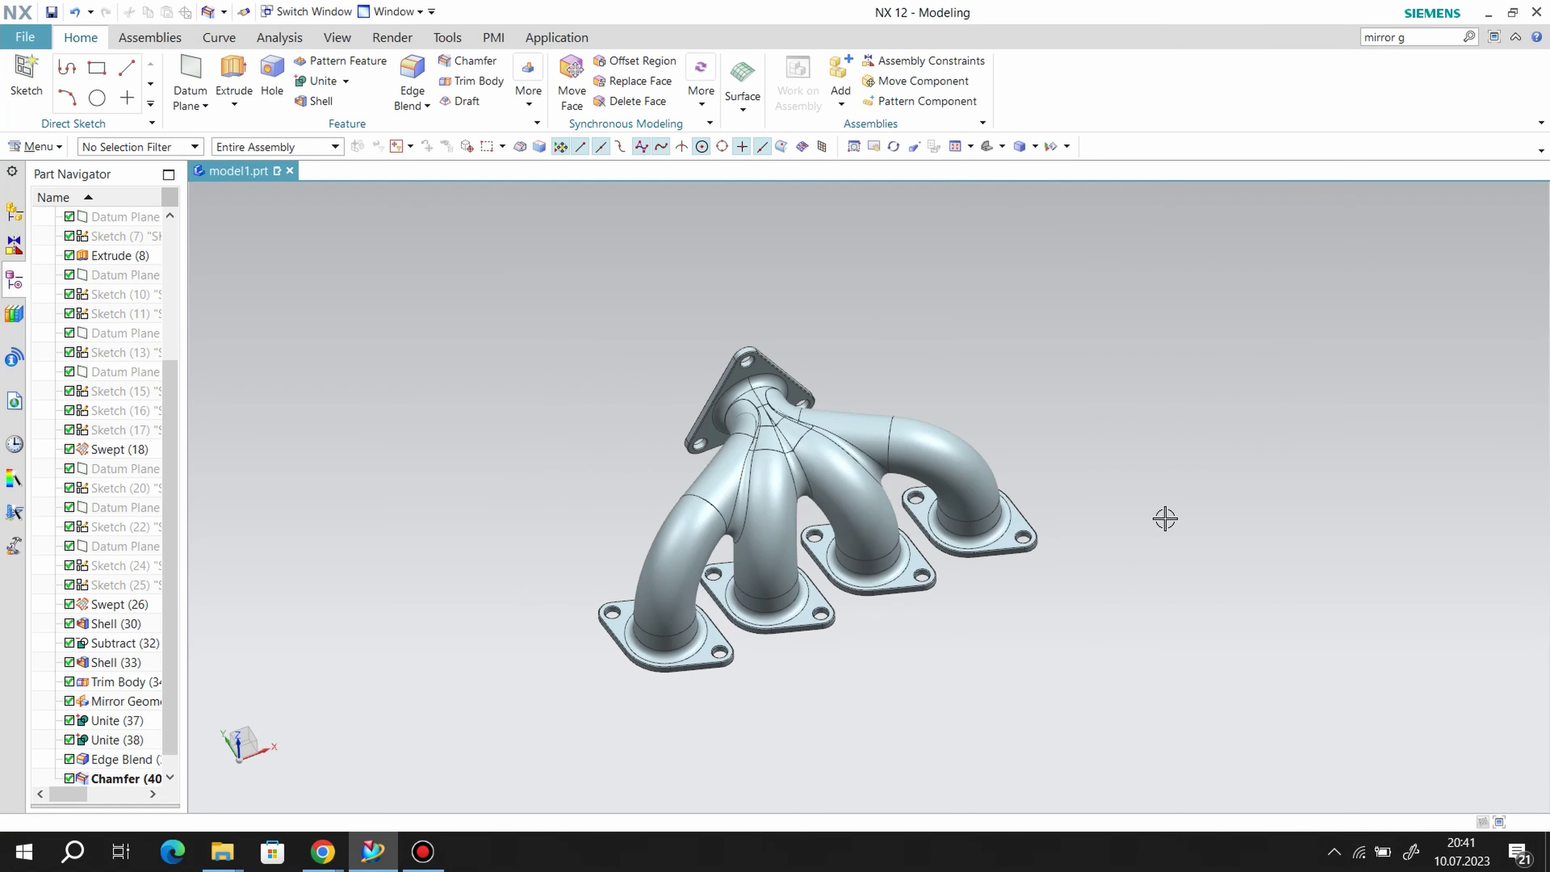
scroll(1165, 518, up, 1)
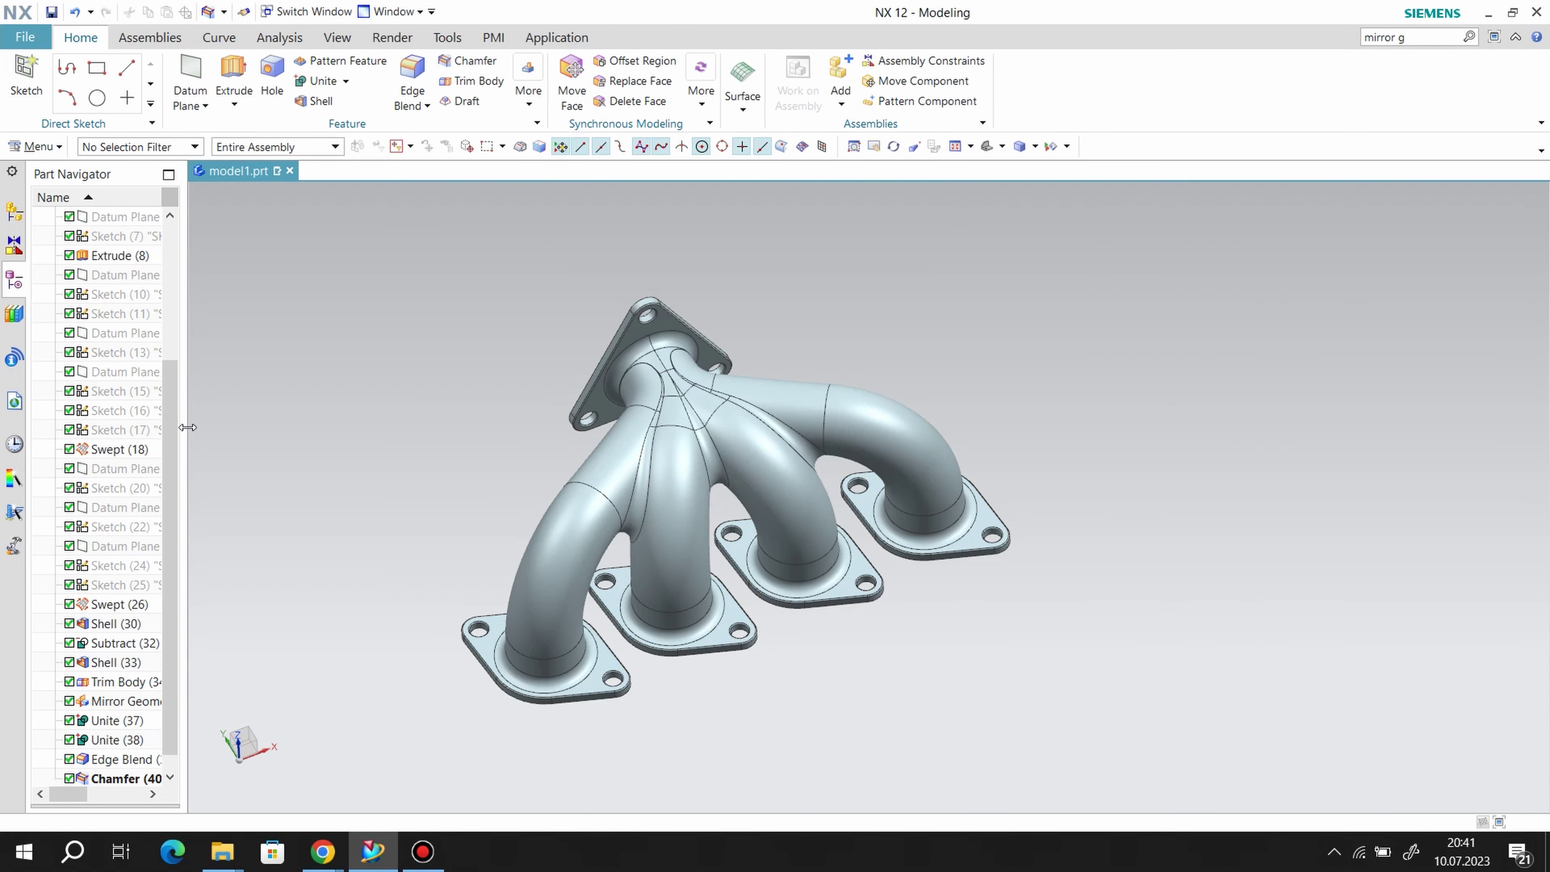
drag(187, 428, 114, 427)
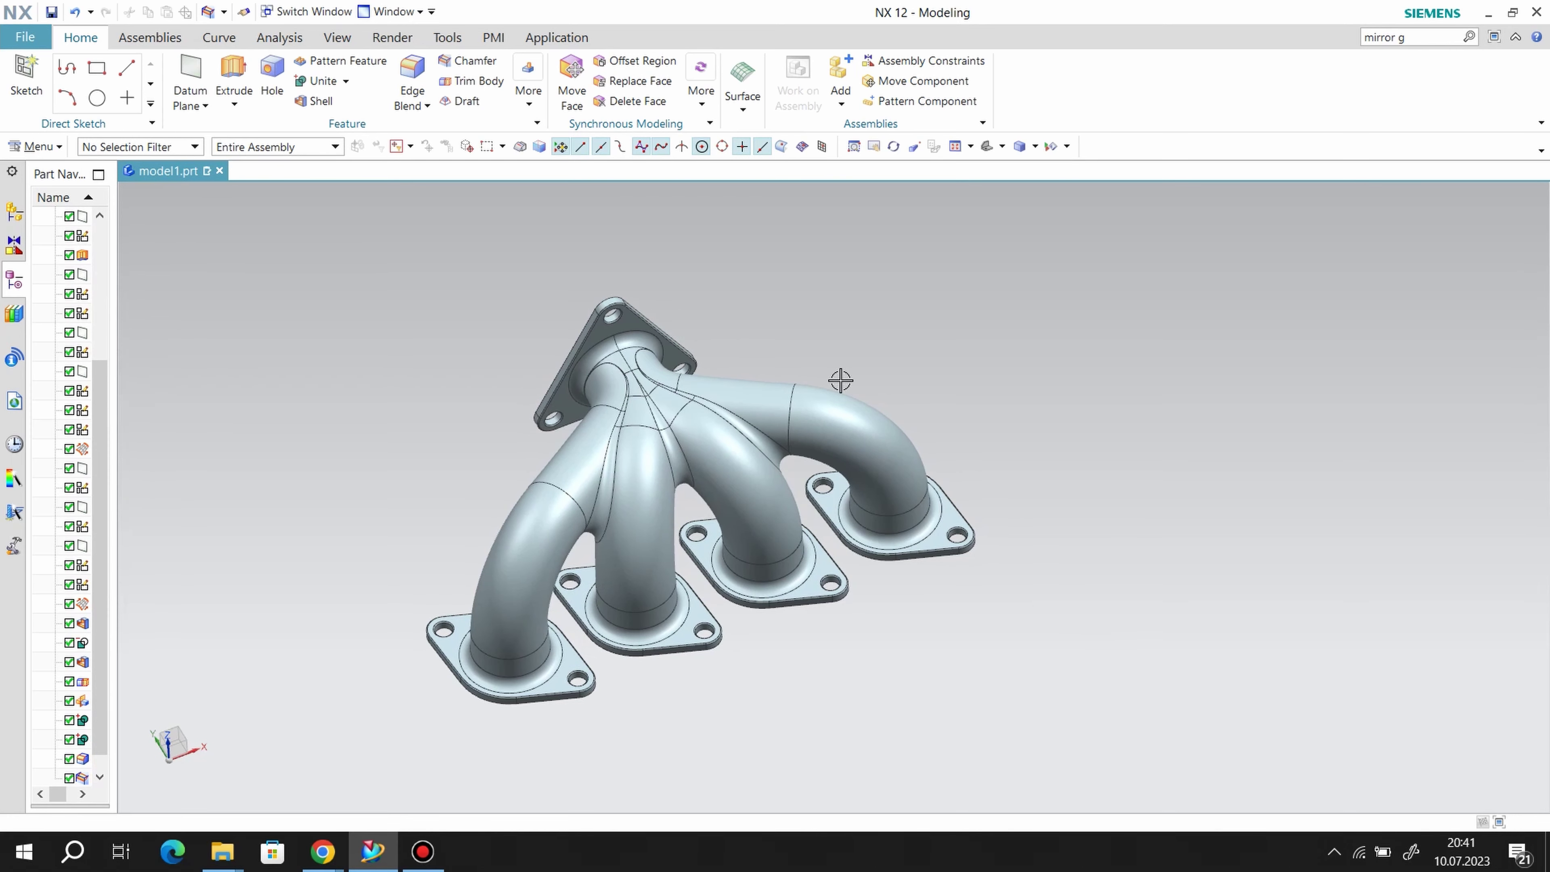
middle_drag(1100, 527, 1101, 505)
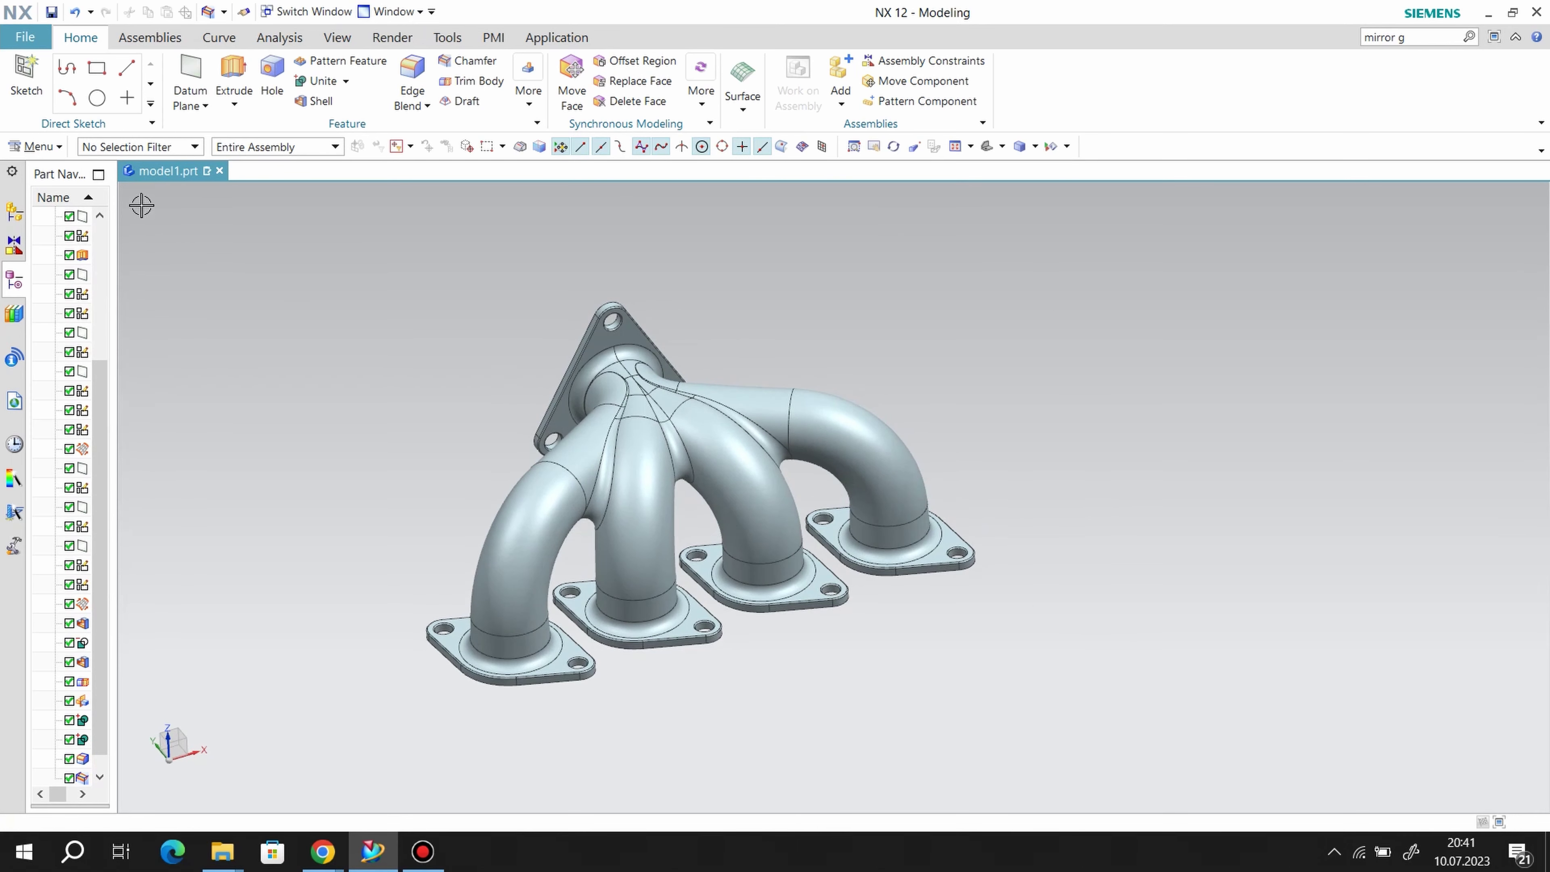
- Recolour the manifold body Silver Gray through Edit > Object Display
click(31, 148)
click(41, 188)
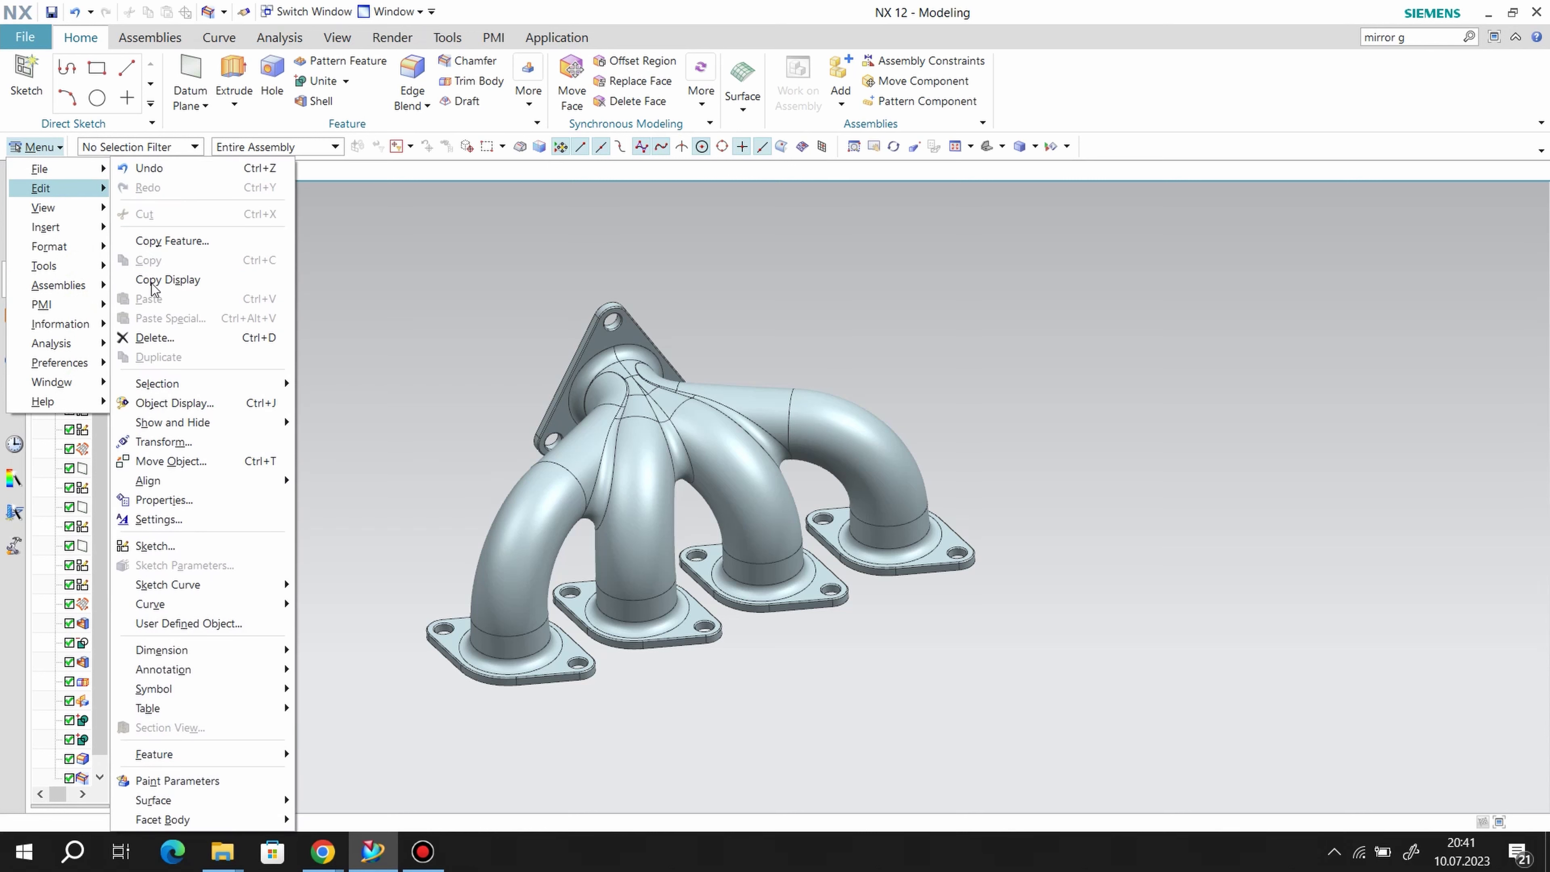
click(205, 411)
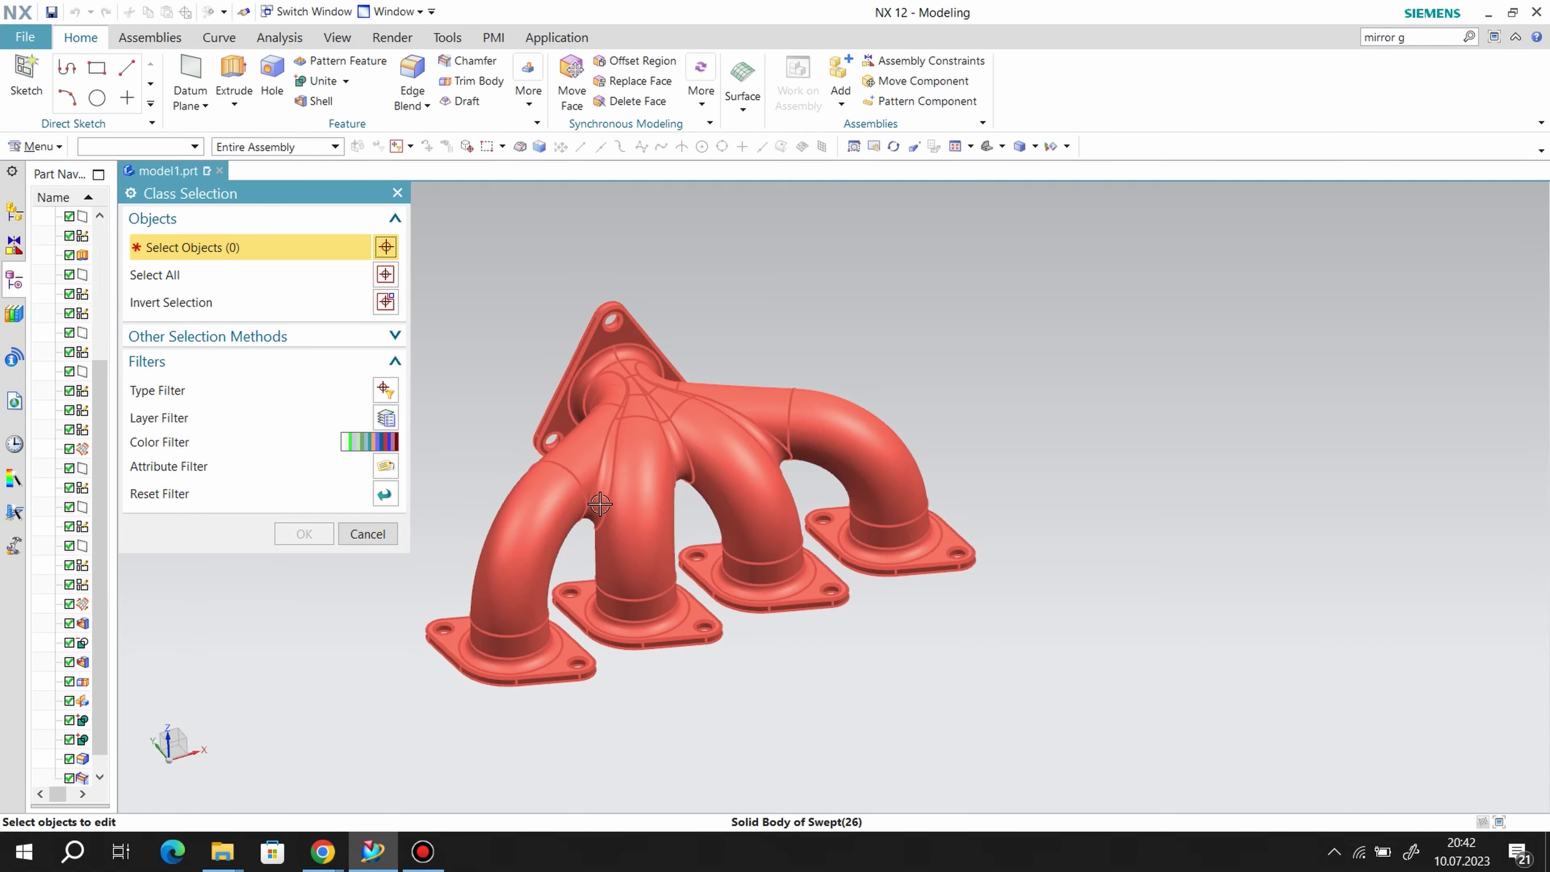
click(586, 494)
click(302, 532)
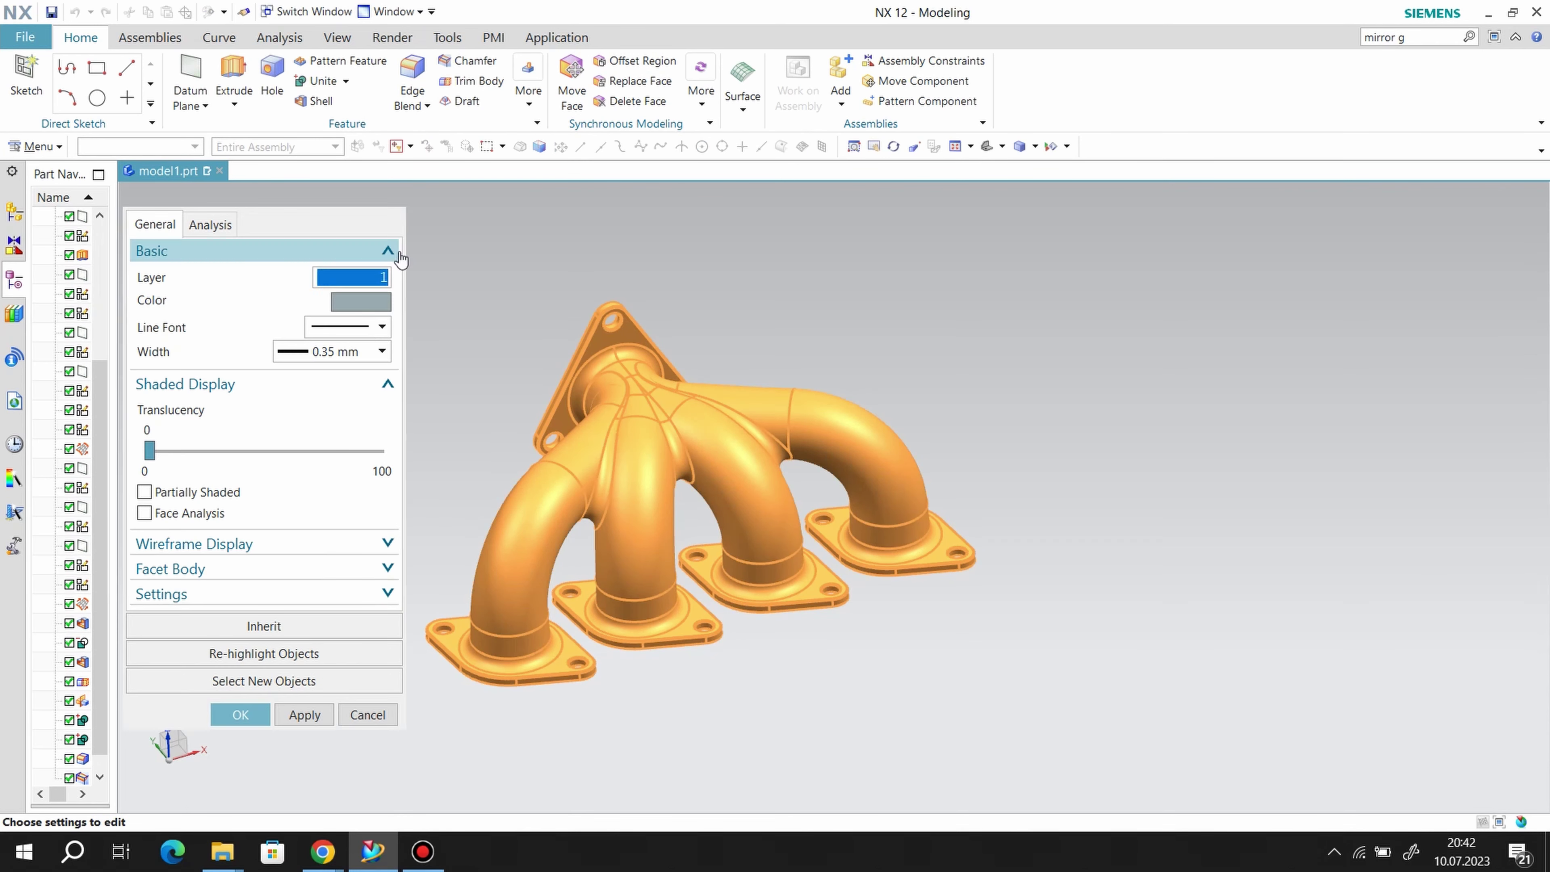
click(374, 299)
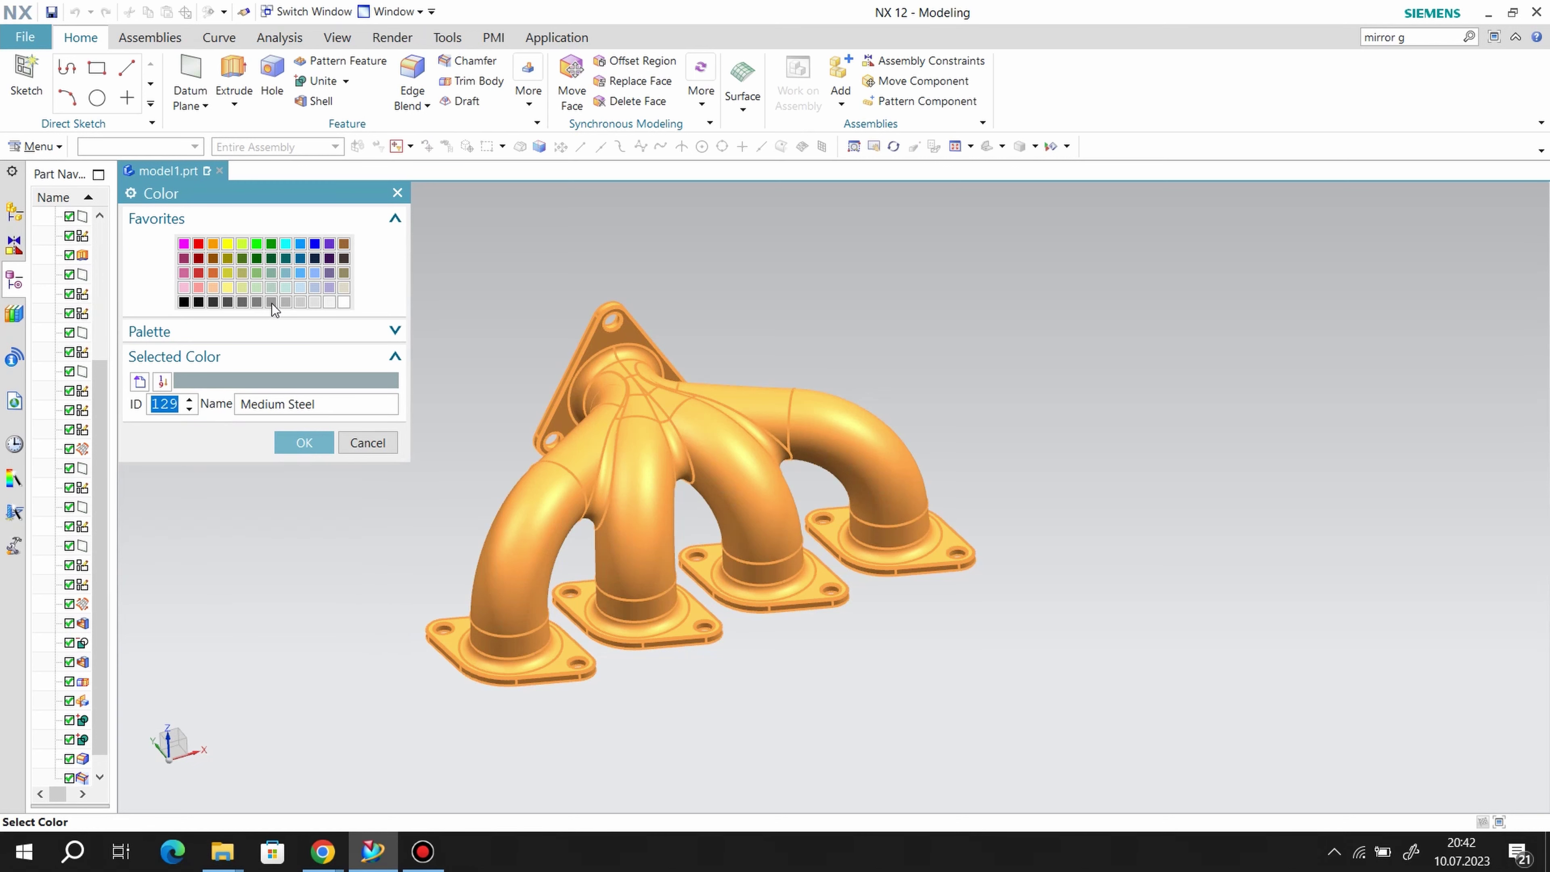
click(285, 301)
click(270, 303)
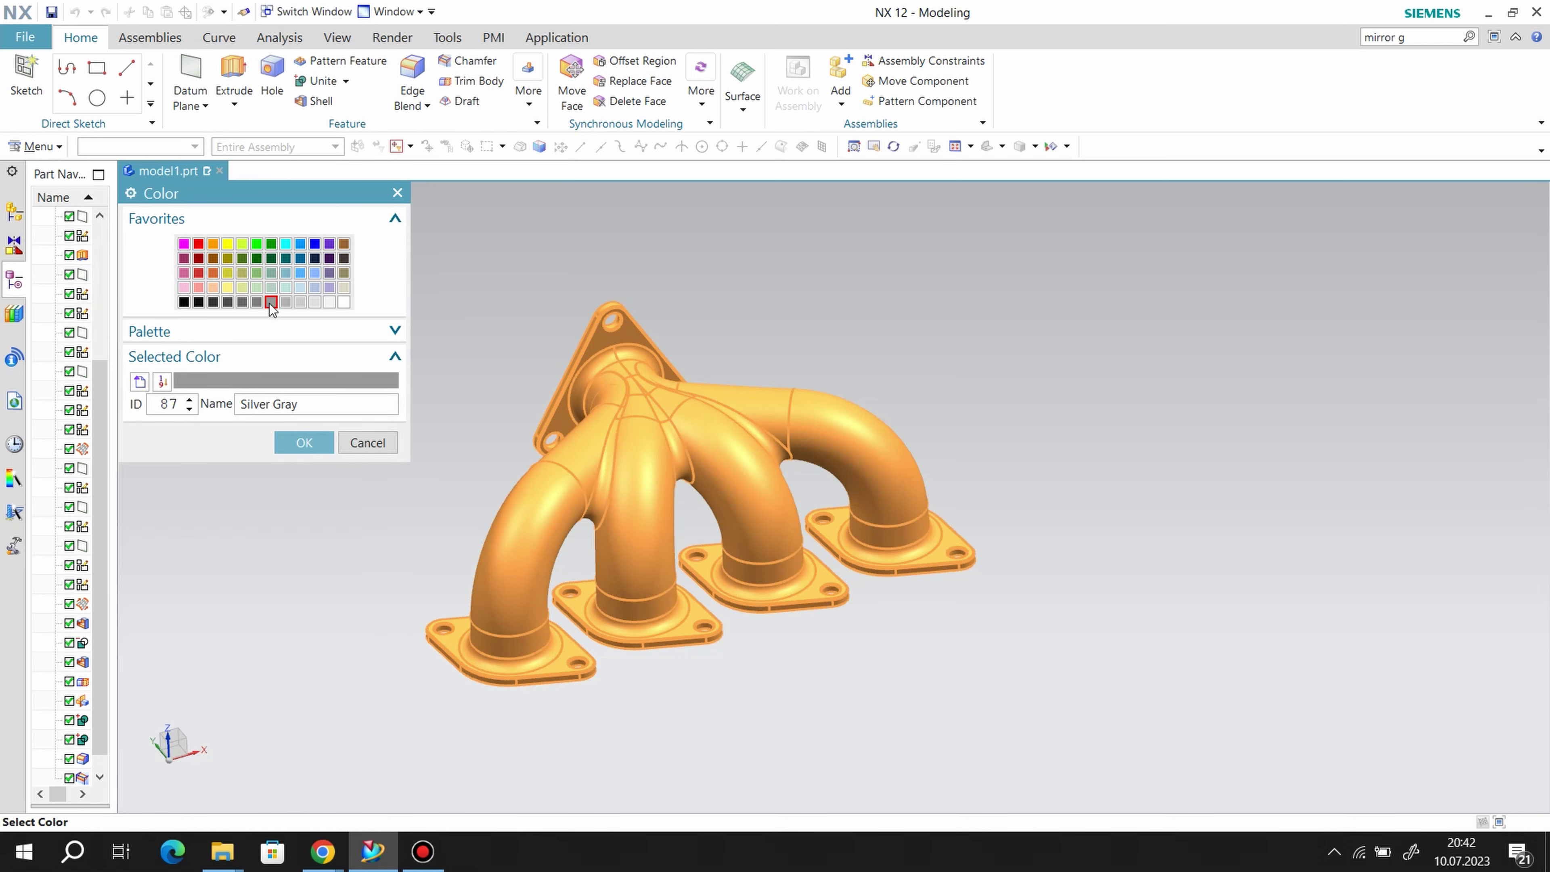
click(304, 442)
click(238, 715)
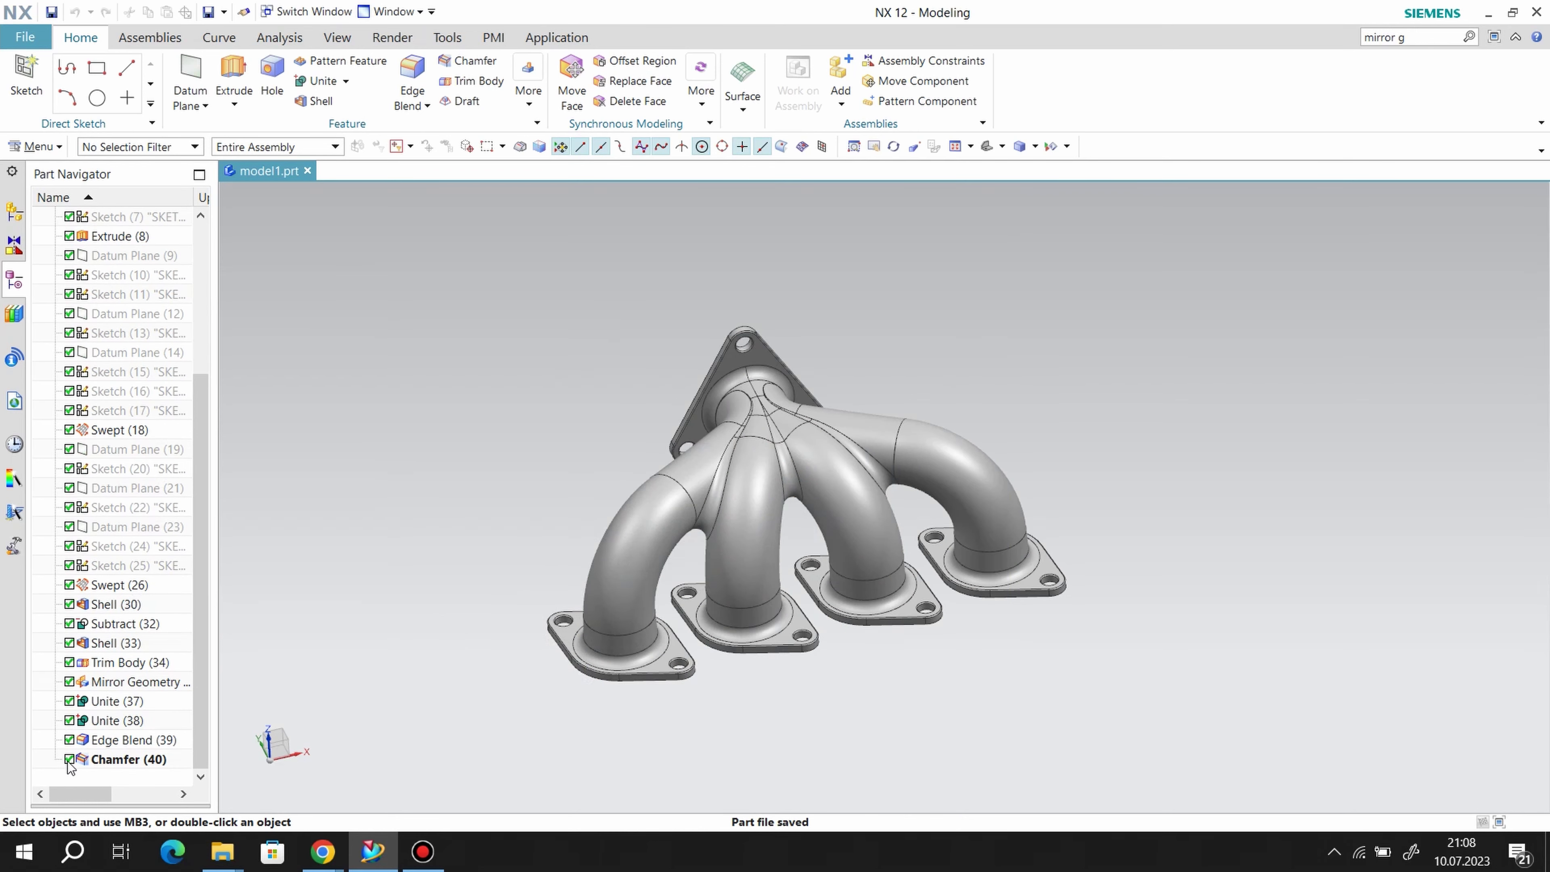
- Suppress Mirror Geometry, Trim Body (34), Shell (30) and Swept (26), leaving only Swept (18)
click(68, 682)
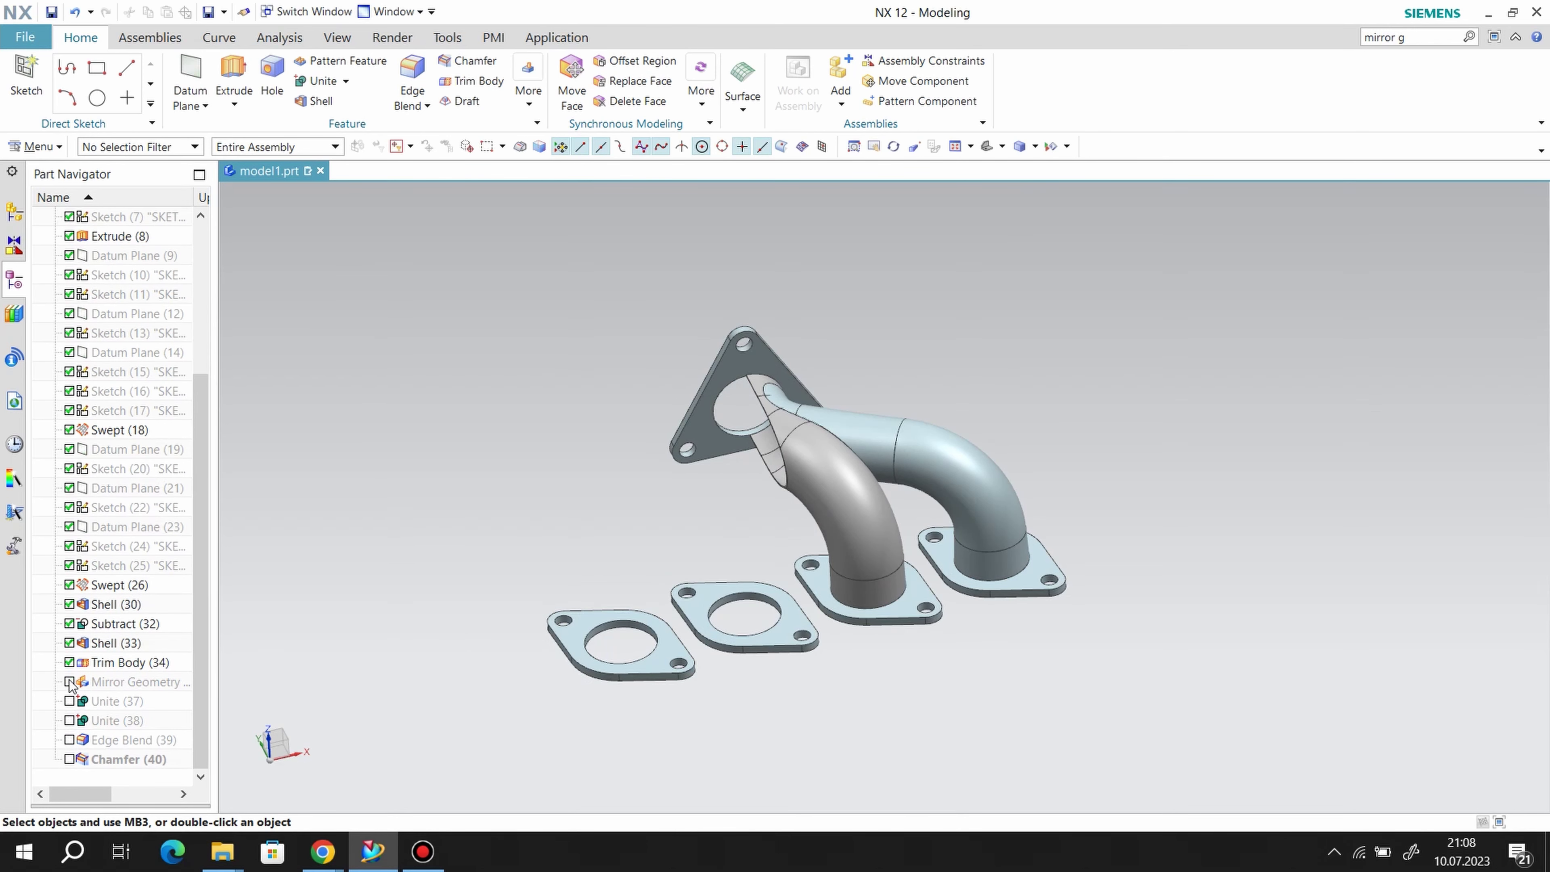
mouse_move(556, 651)
middle_down()
mouse_move(705, 496)
mouse_move(711, 455)
middle_up()
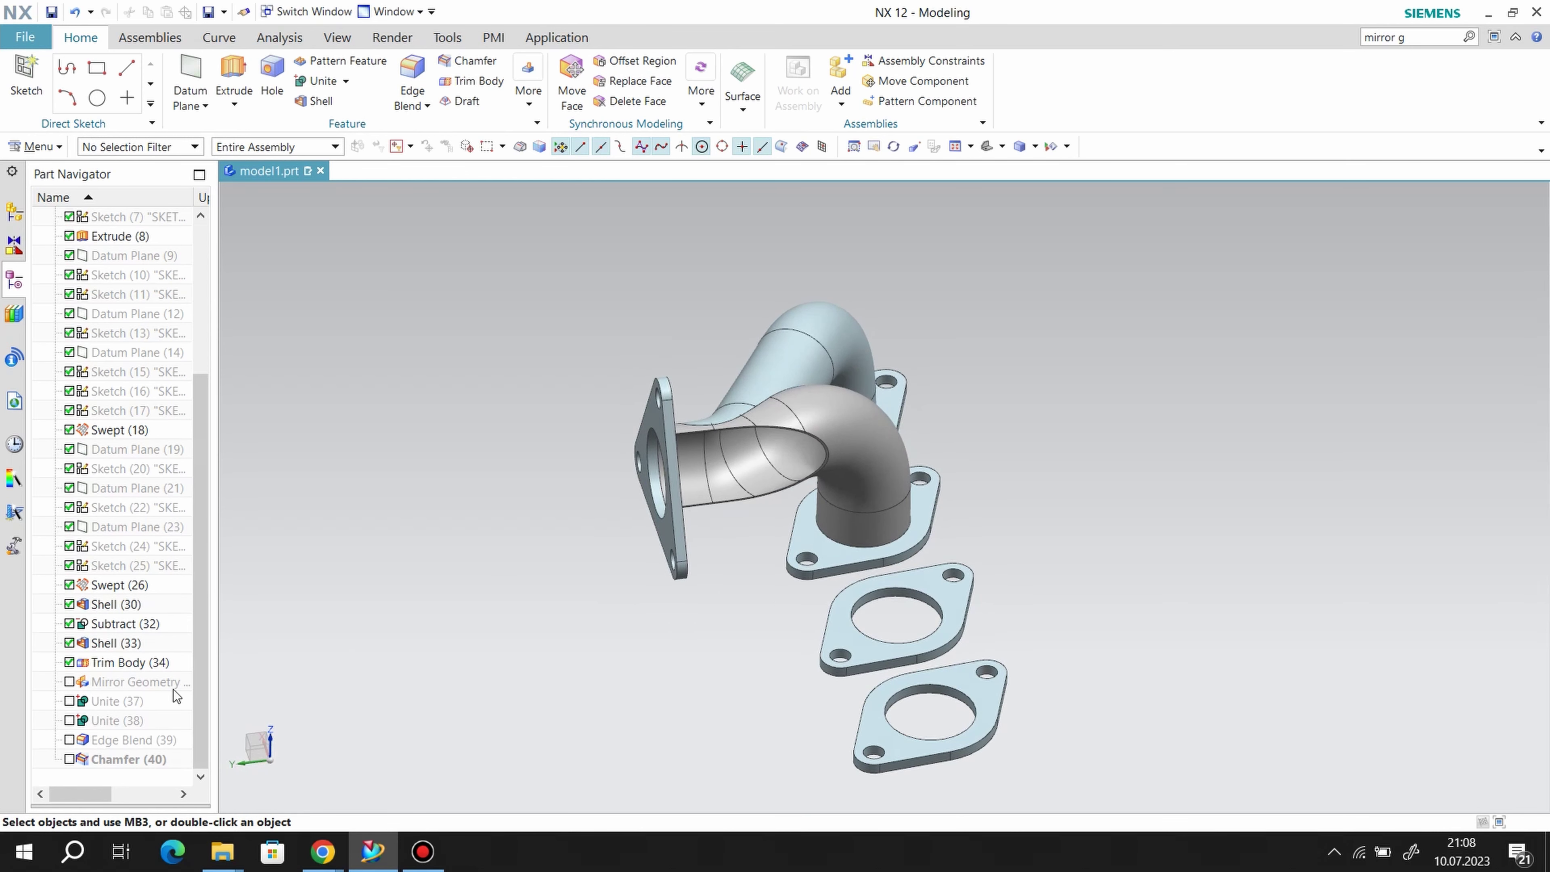
click(69, 664)
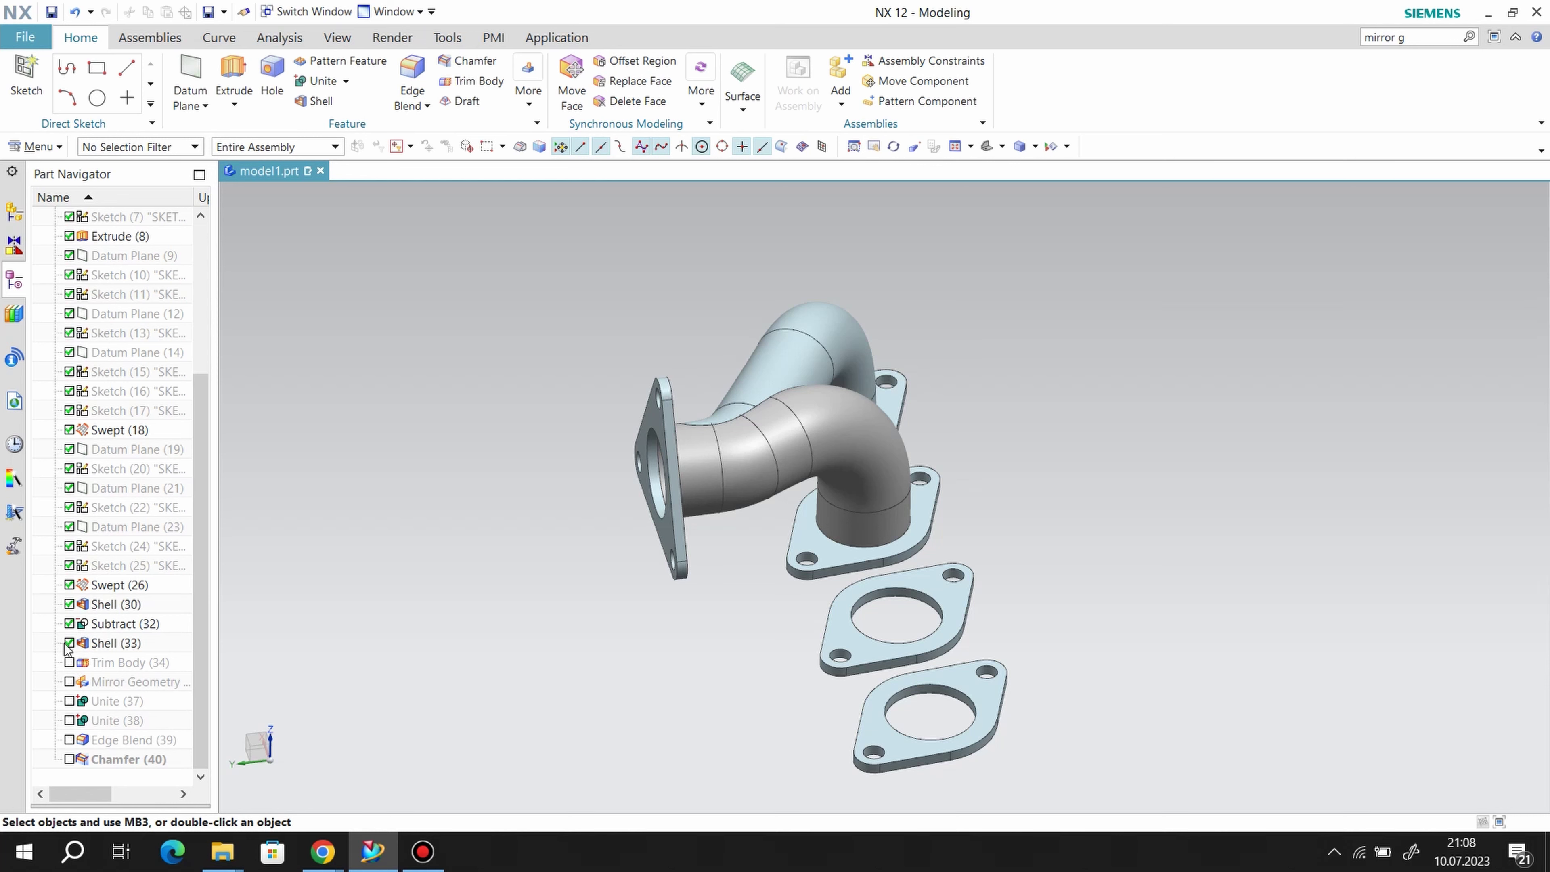
click(69, 623)
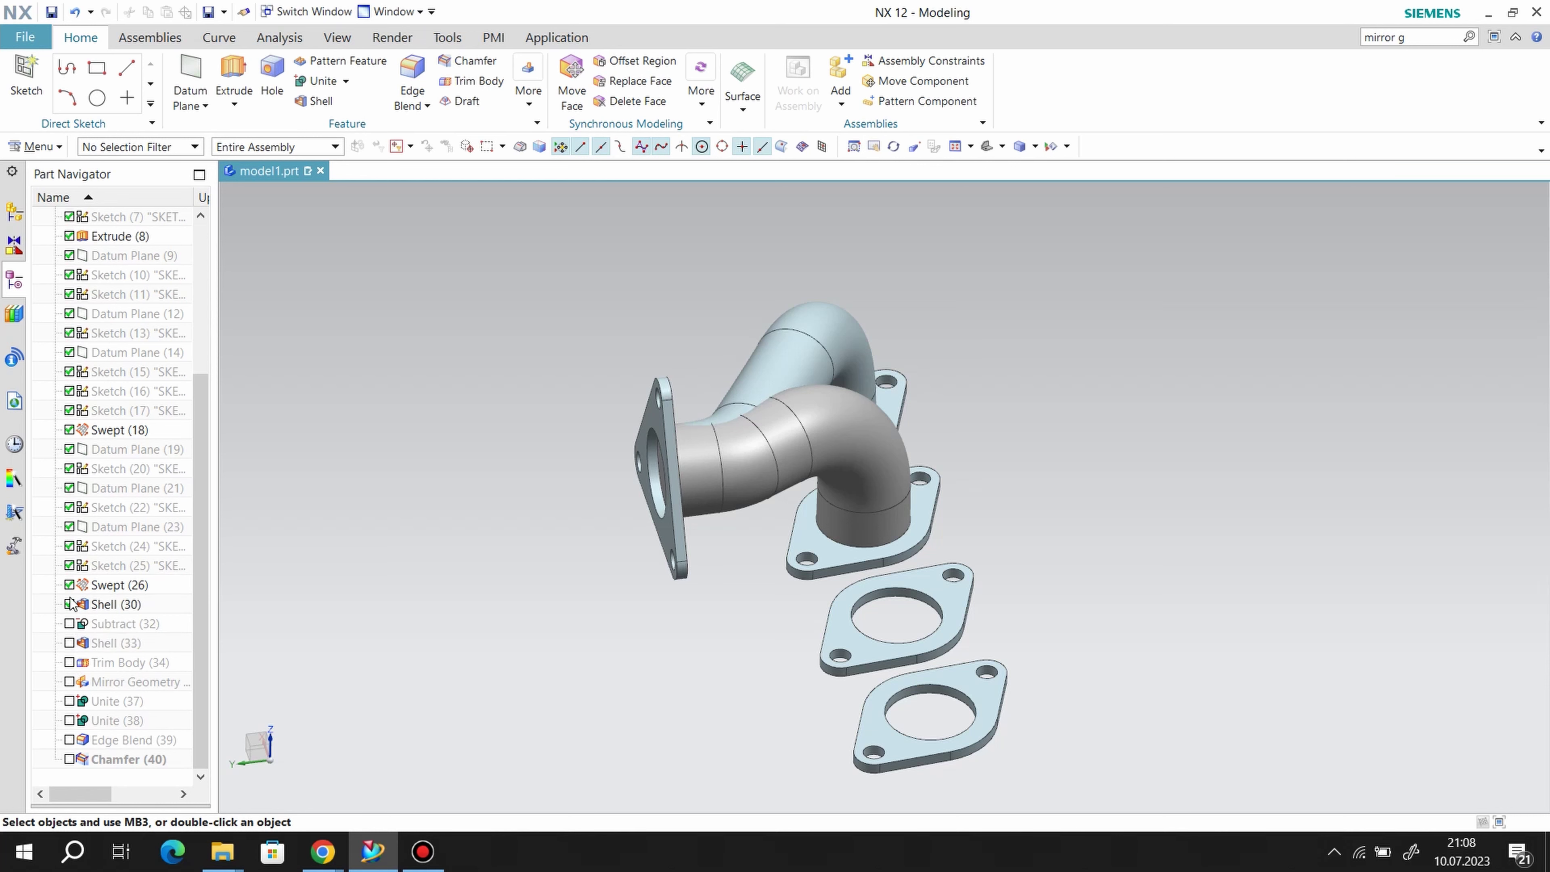
click(69, 585)
click(118, 432)
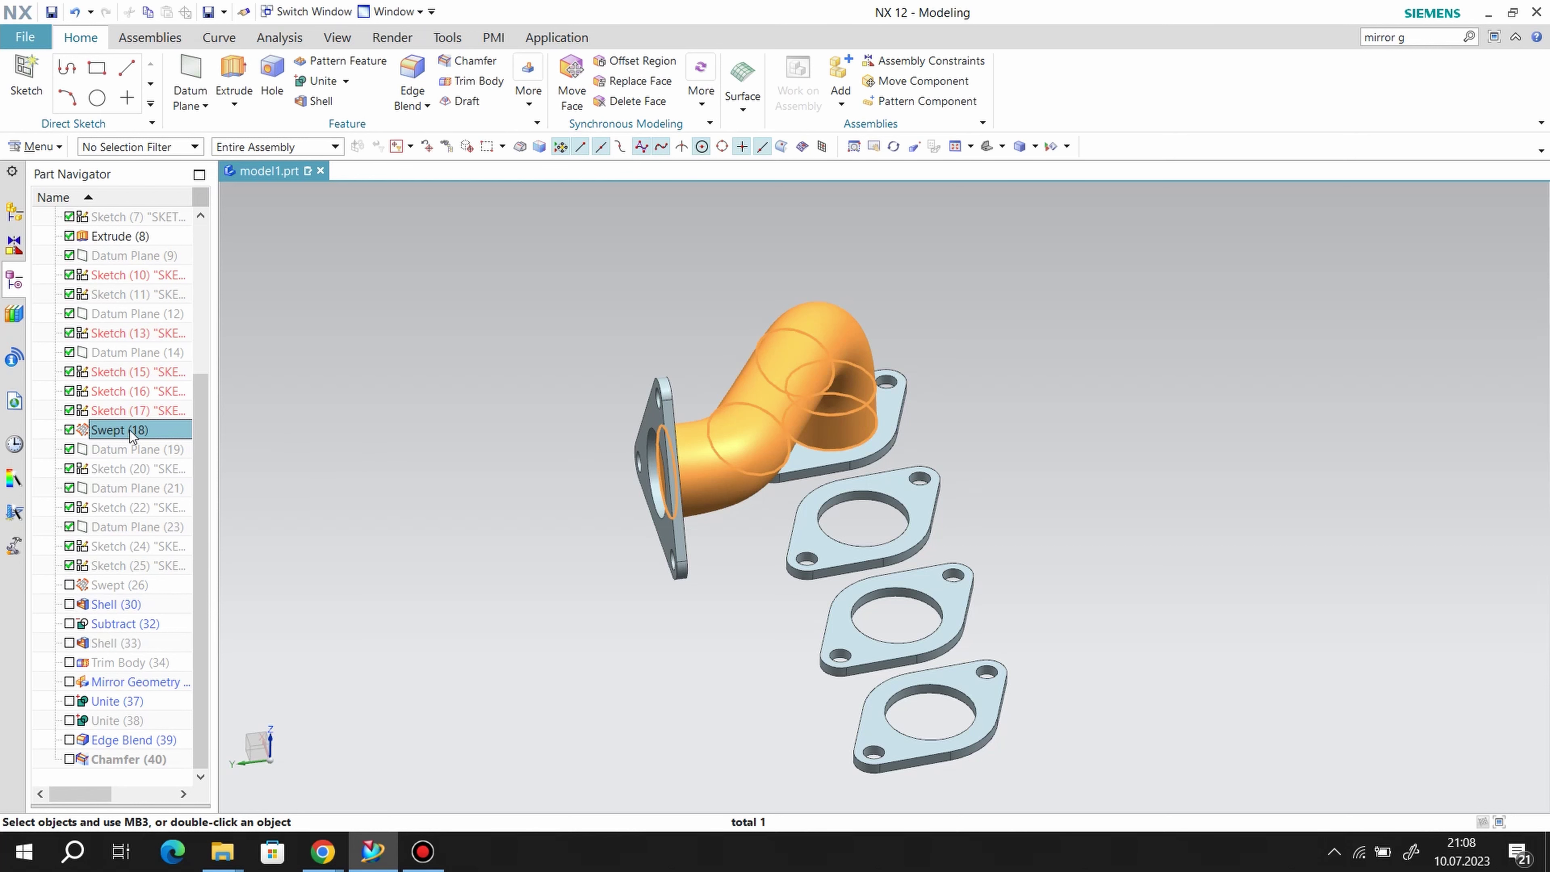
- Copy Swept (18) in place with Move Object at distance 0 and reorder it after Swept (26)
right_click(130, 434)
click(490, 407)
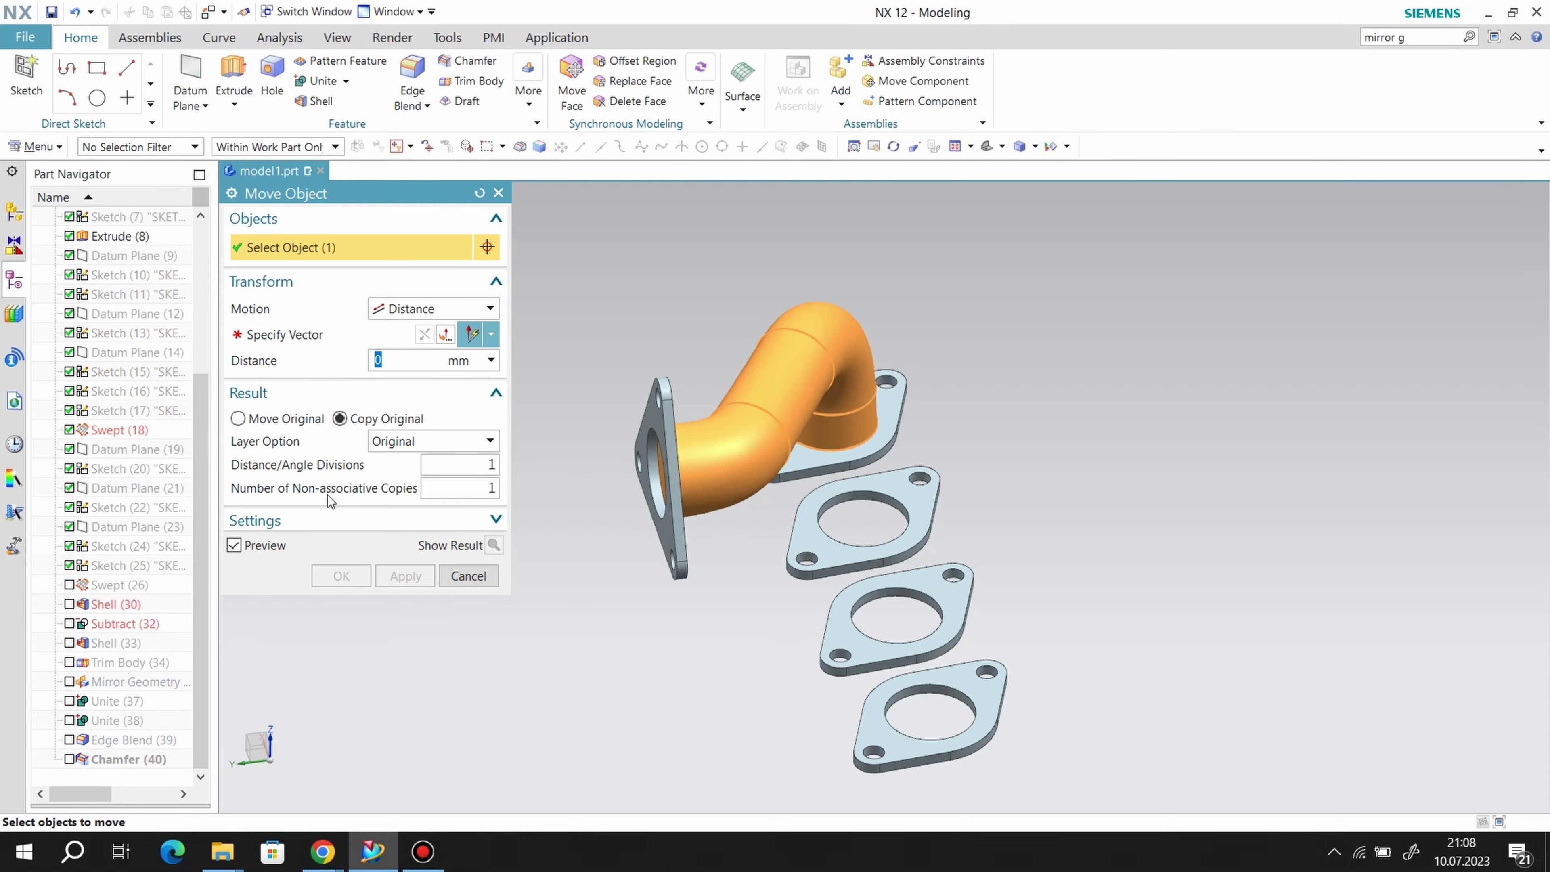
click(293, 335)
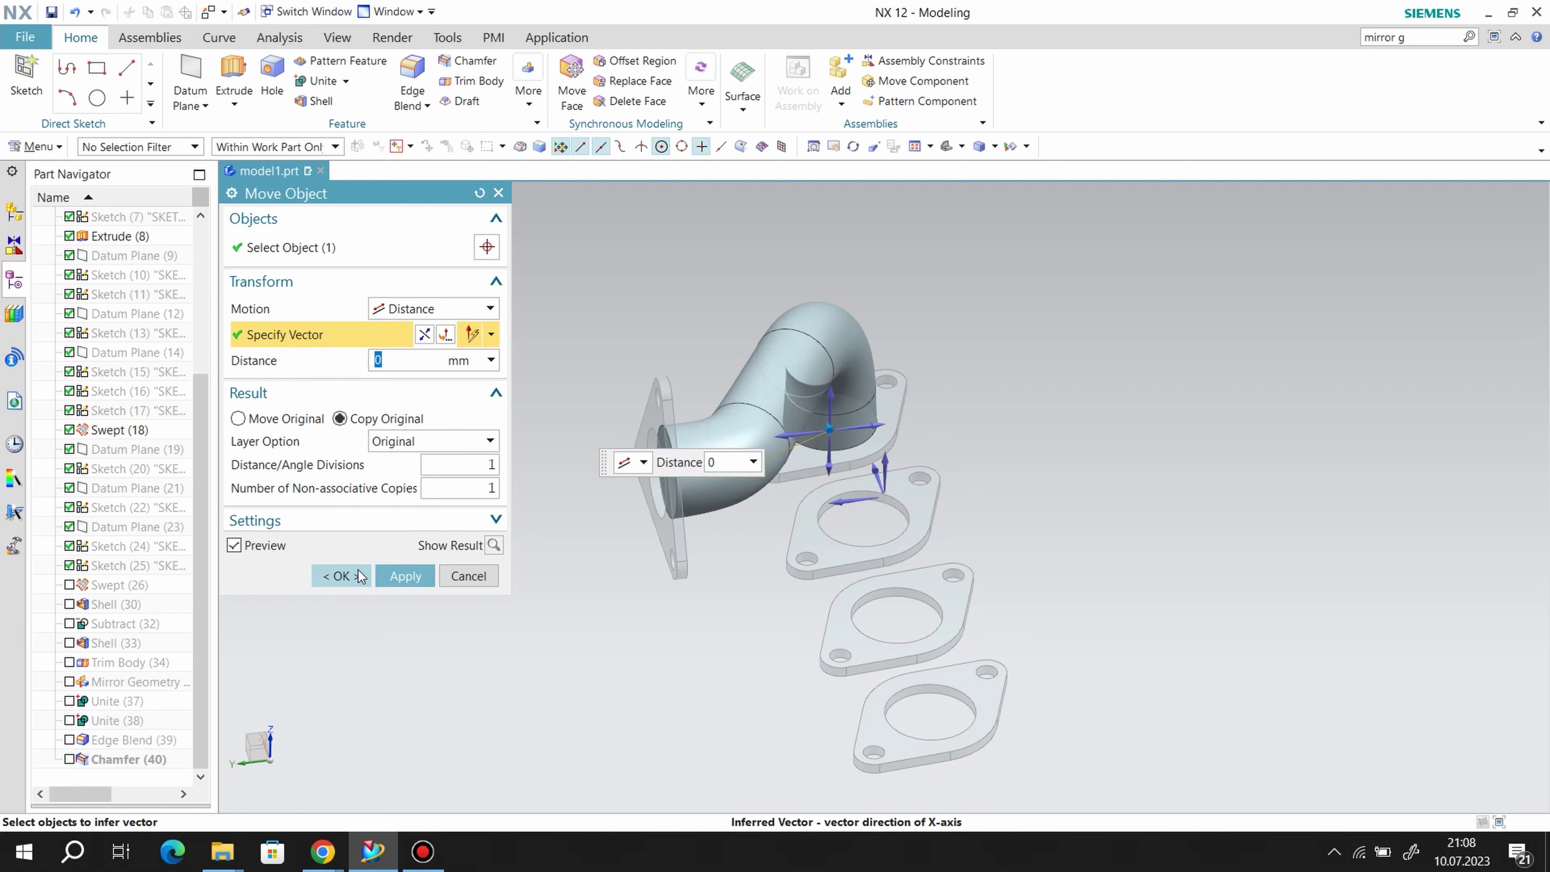
click(342, 576)
click(513, 459)
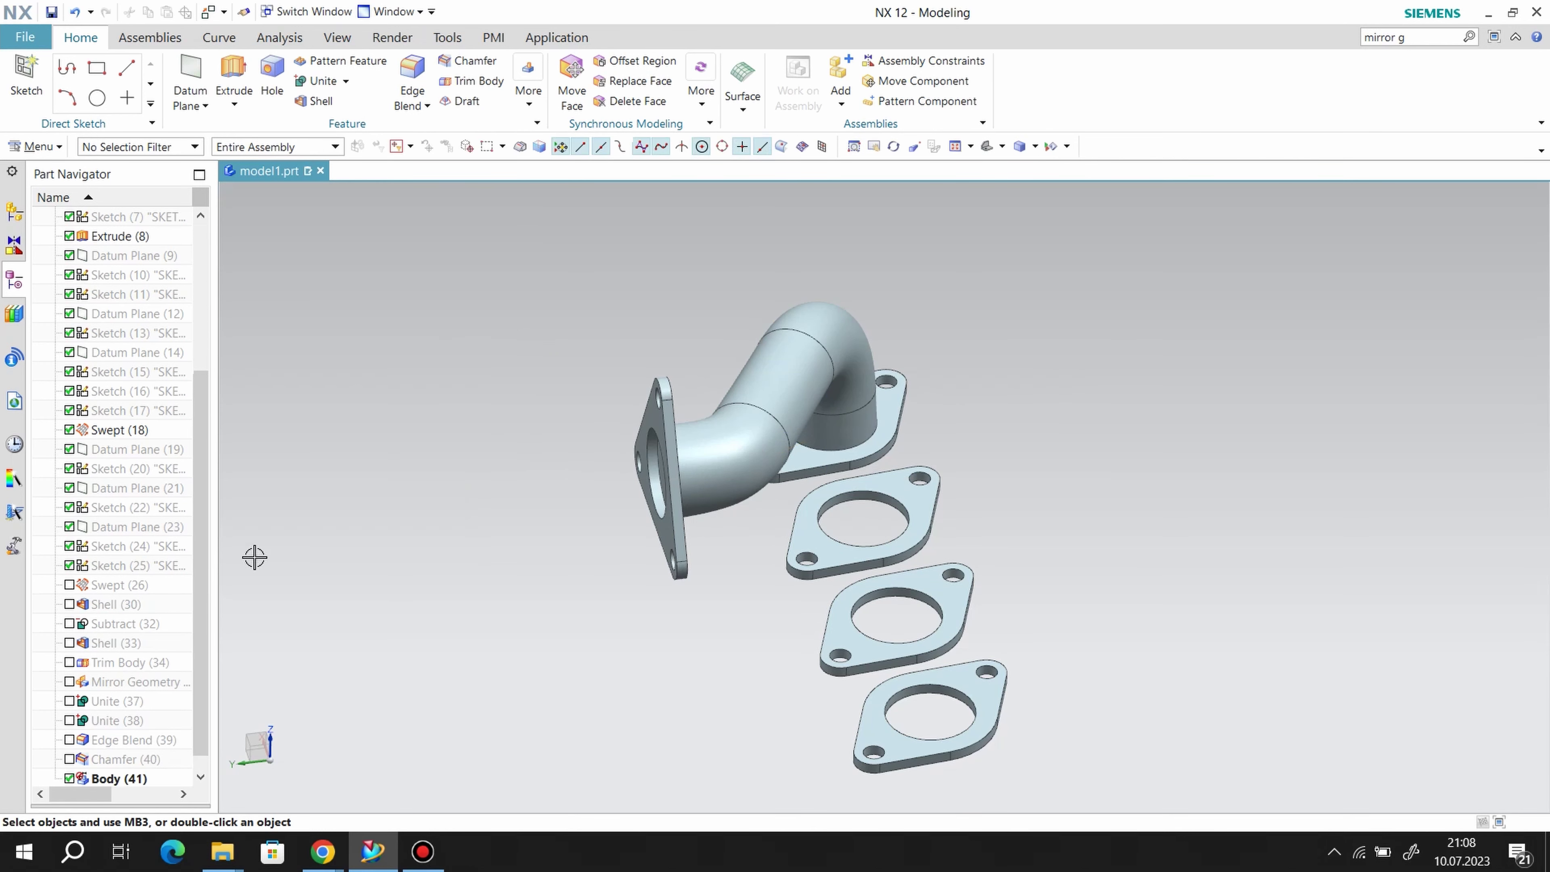
drag(113, 760, 76, 576)
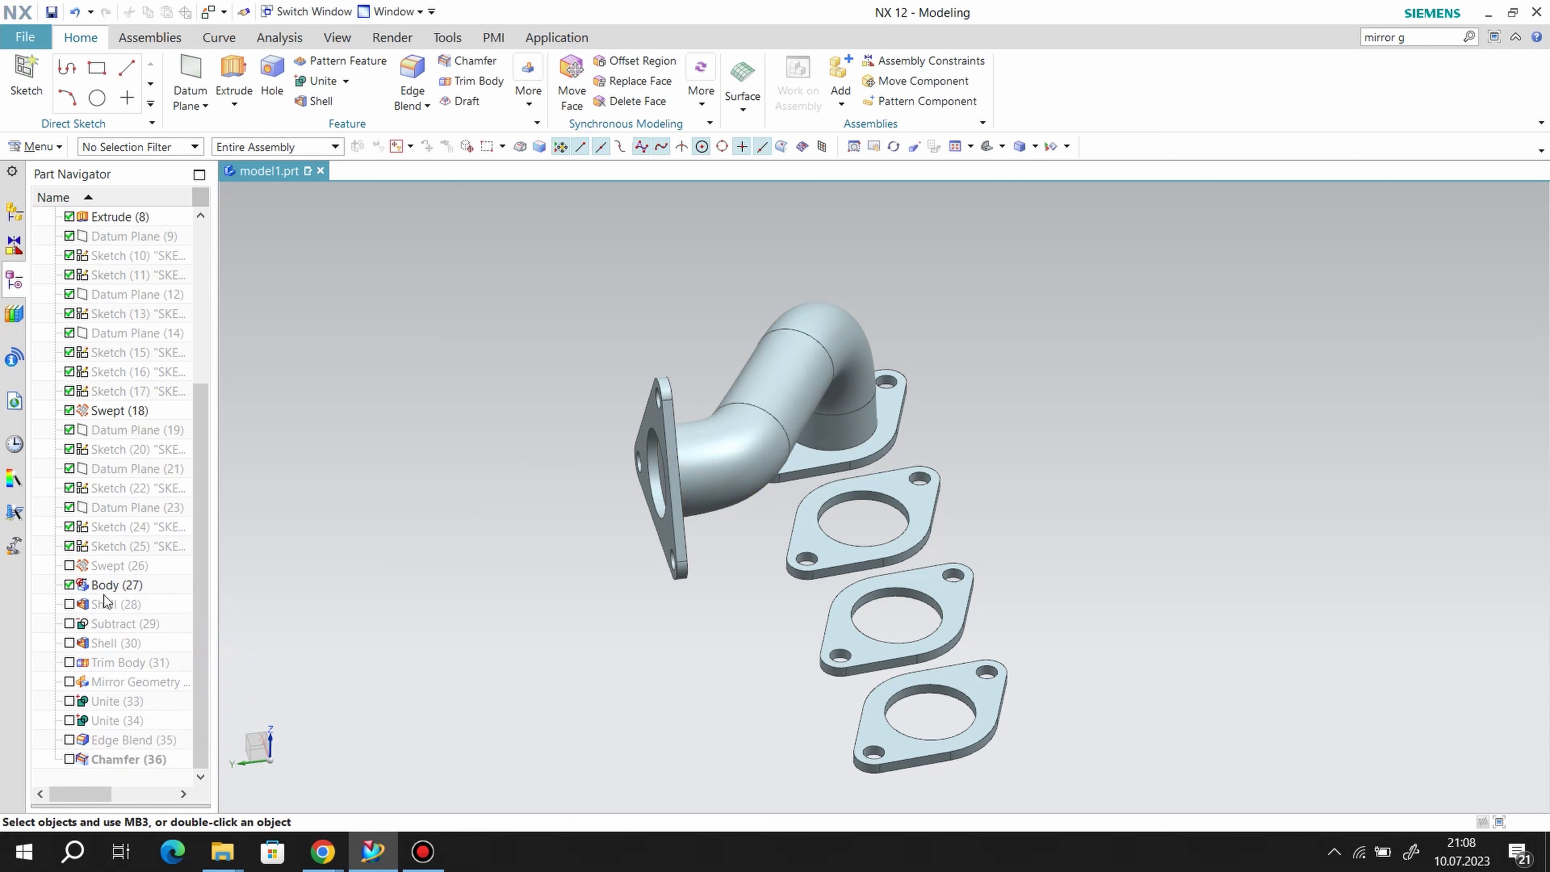
- Move the copied body below Subtract and restore Swept (26), Shell (27) and Subtract (28)
drag(104, 589, 91, 626)
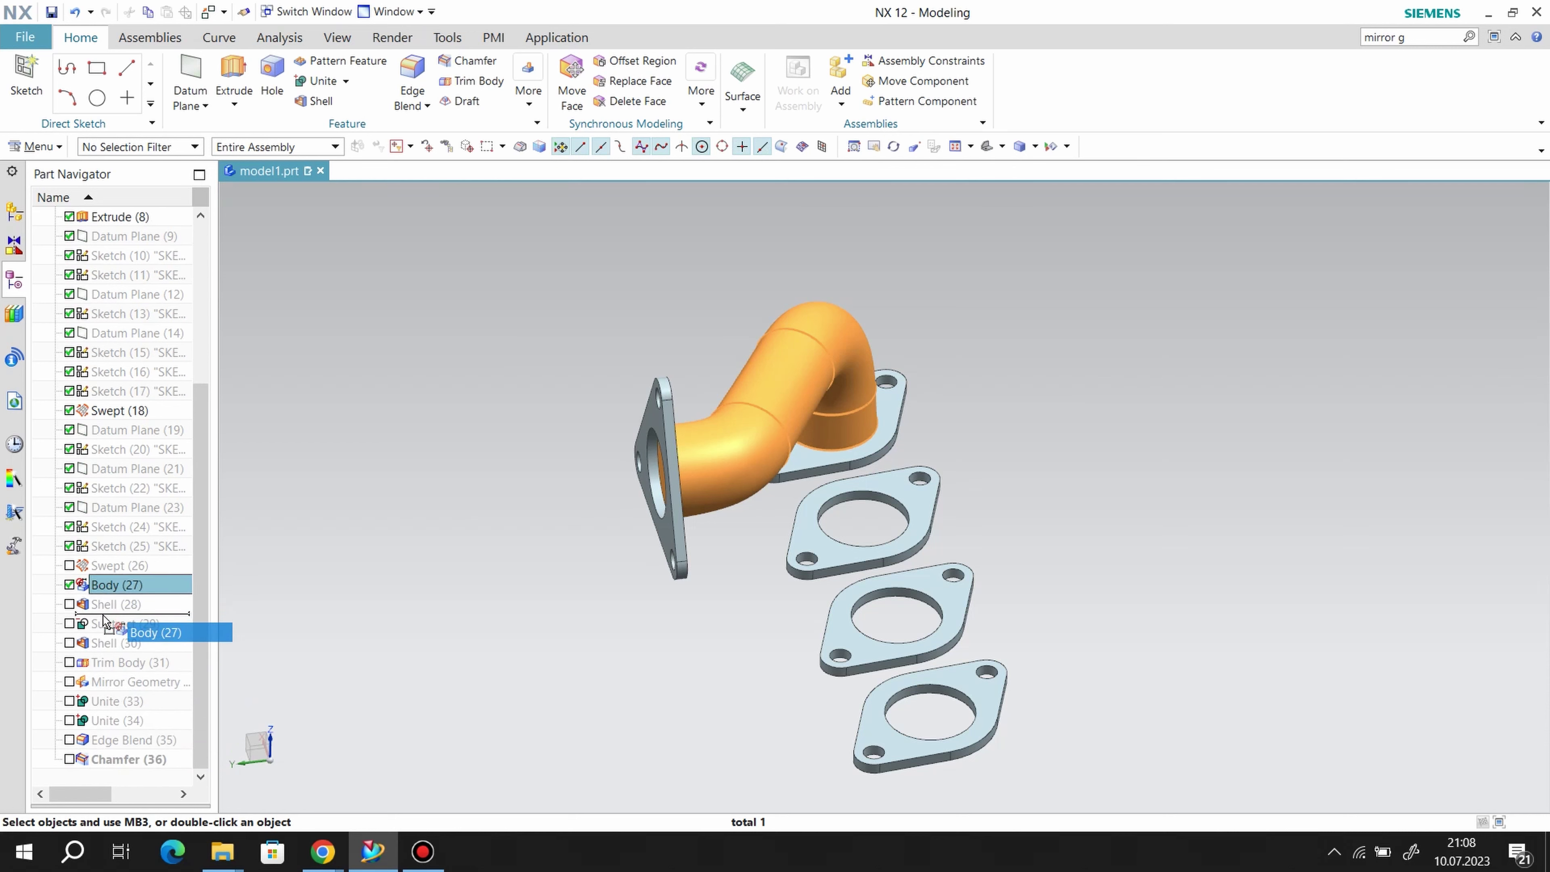
click(69, 584)
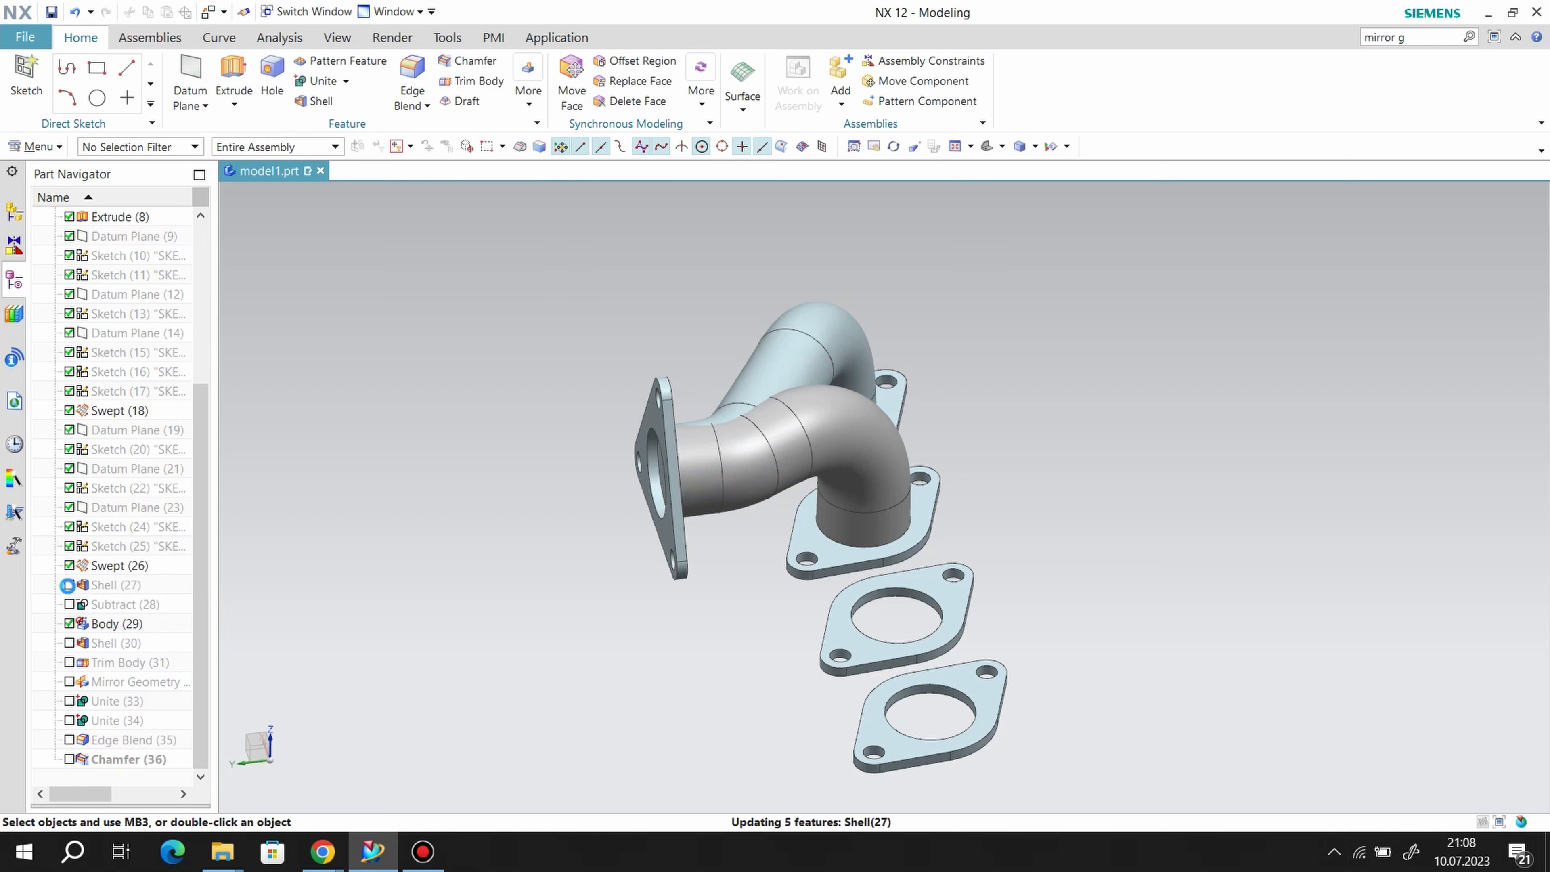
click(69, 604)
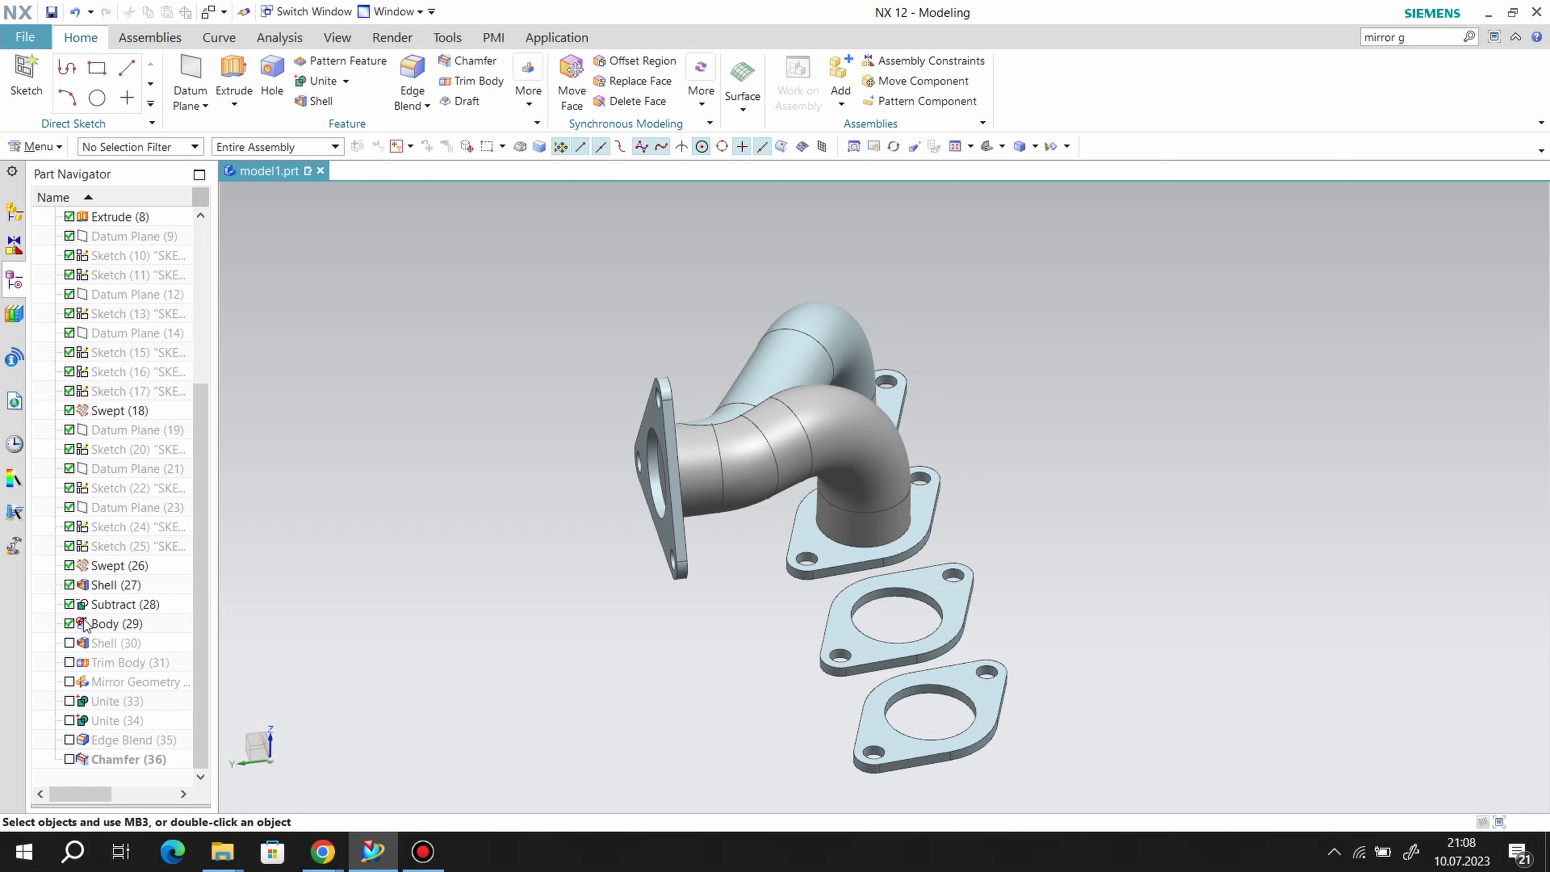
click(346, 80)
click(333, 123)
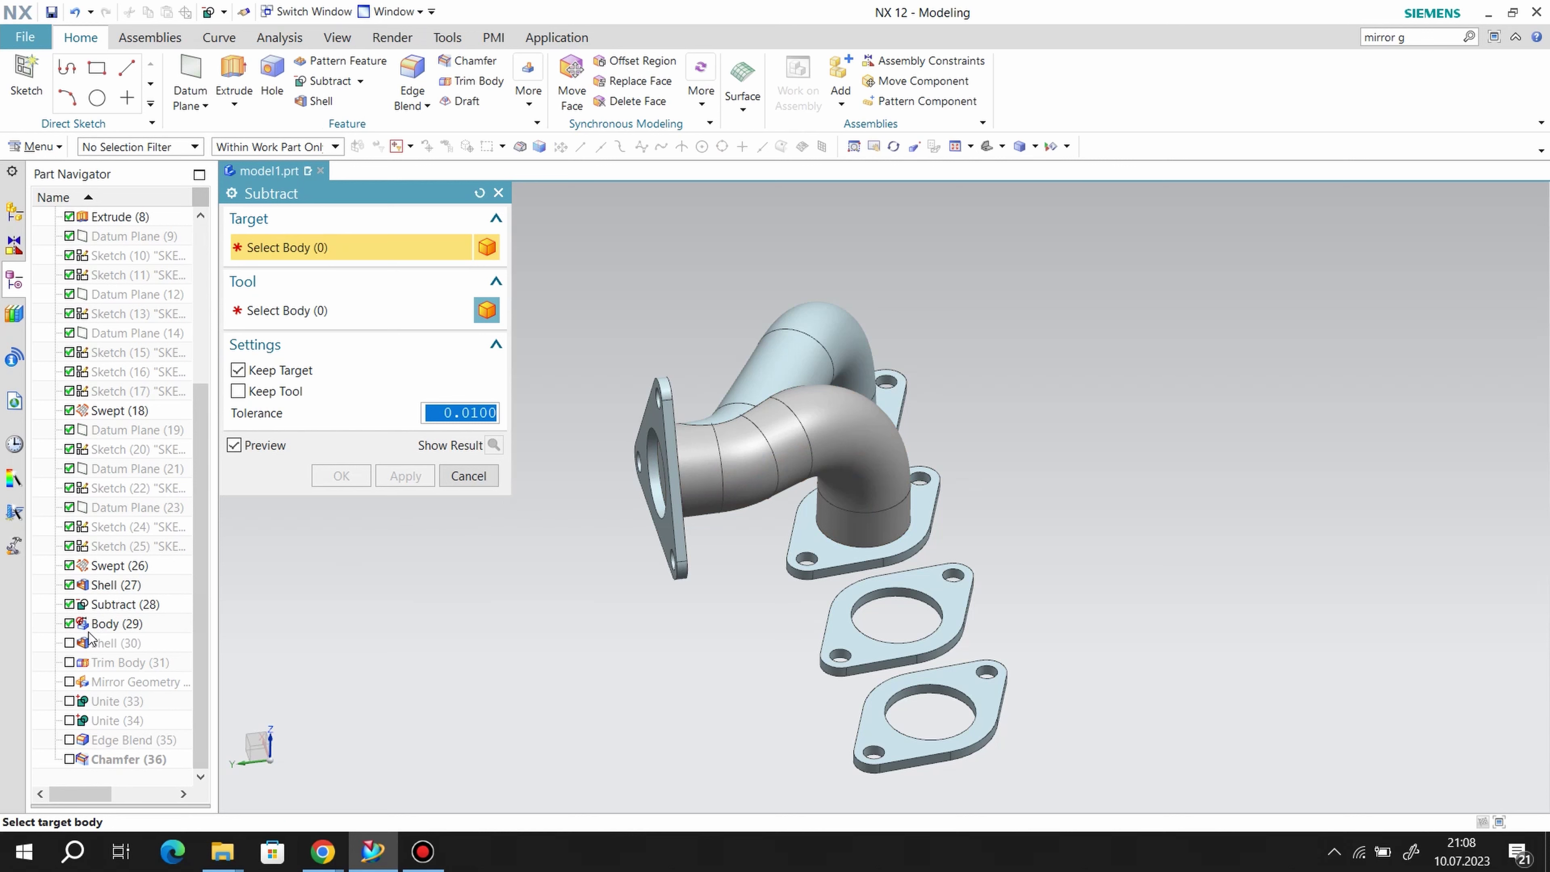
click(498, 193)
- Move the copied body below Shell (29) and re-enable Shell (29)
drag(97, 623, 89, 653)
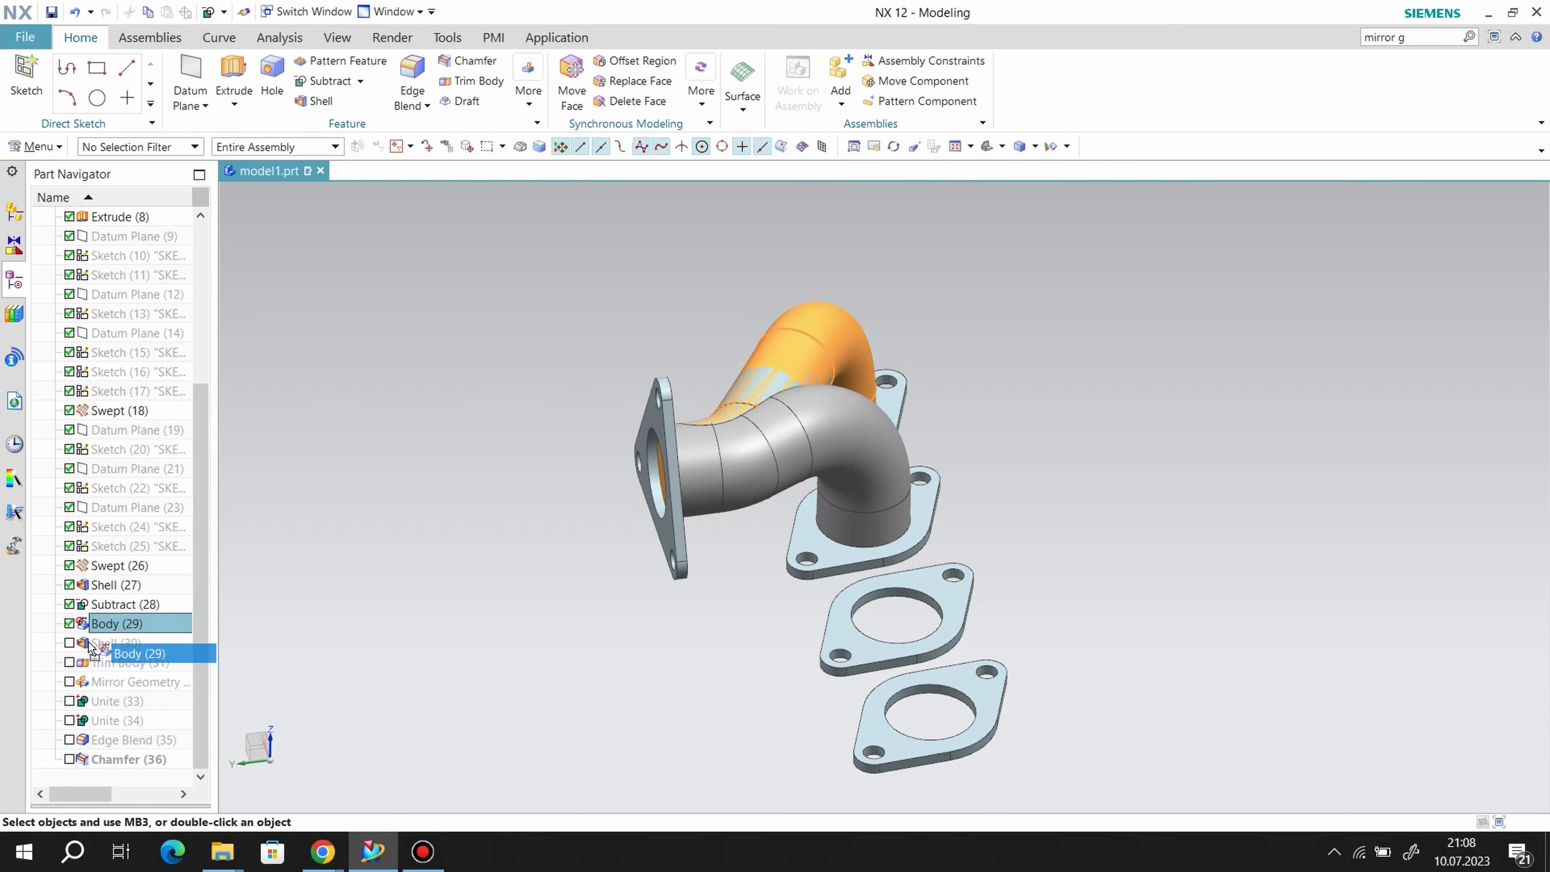
click(70, 624)
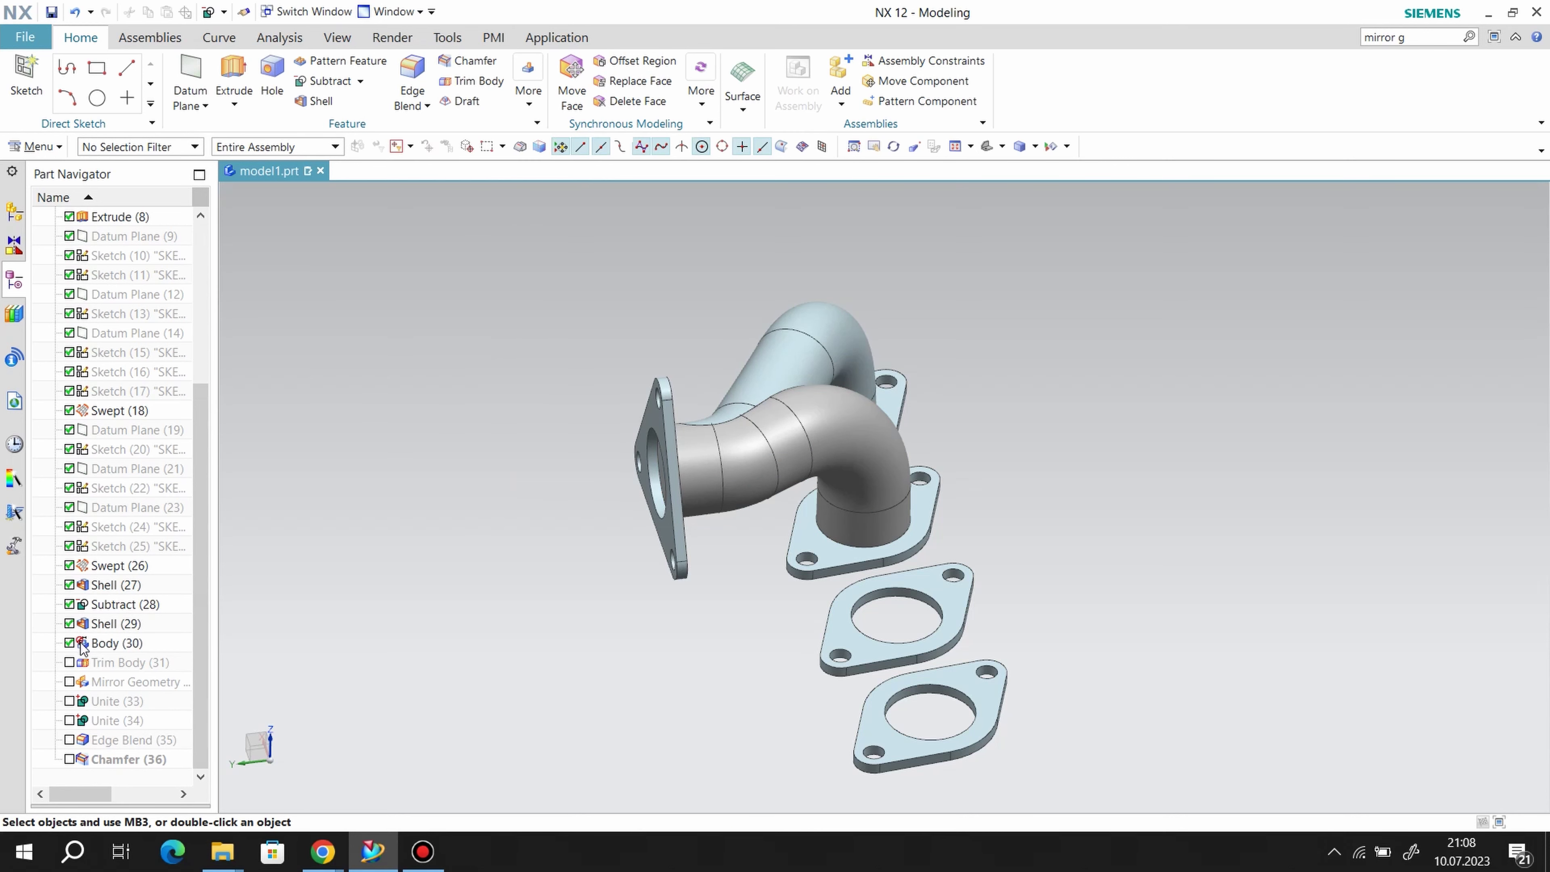
click(361, 81)
- Subtract copied Body (30) from the second pipe without keeping the target, then restore Trim Body (31)
click(339, 121)
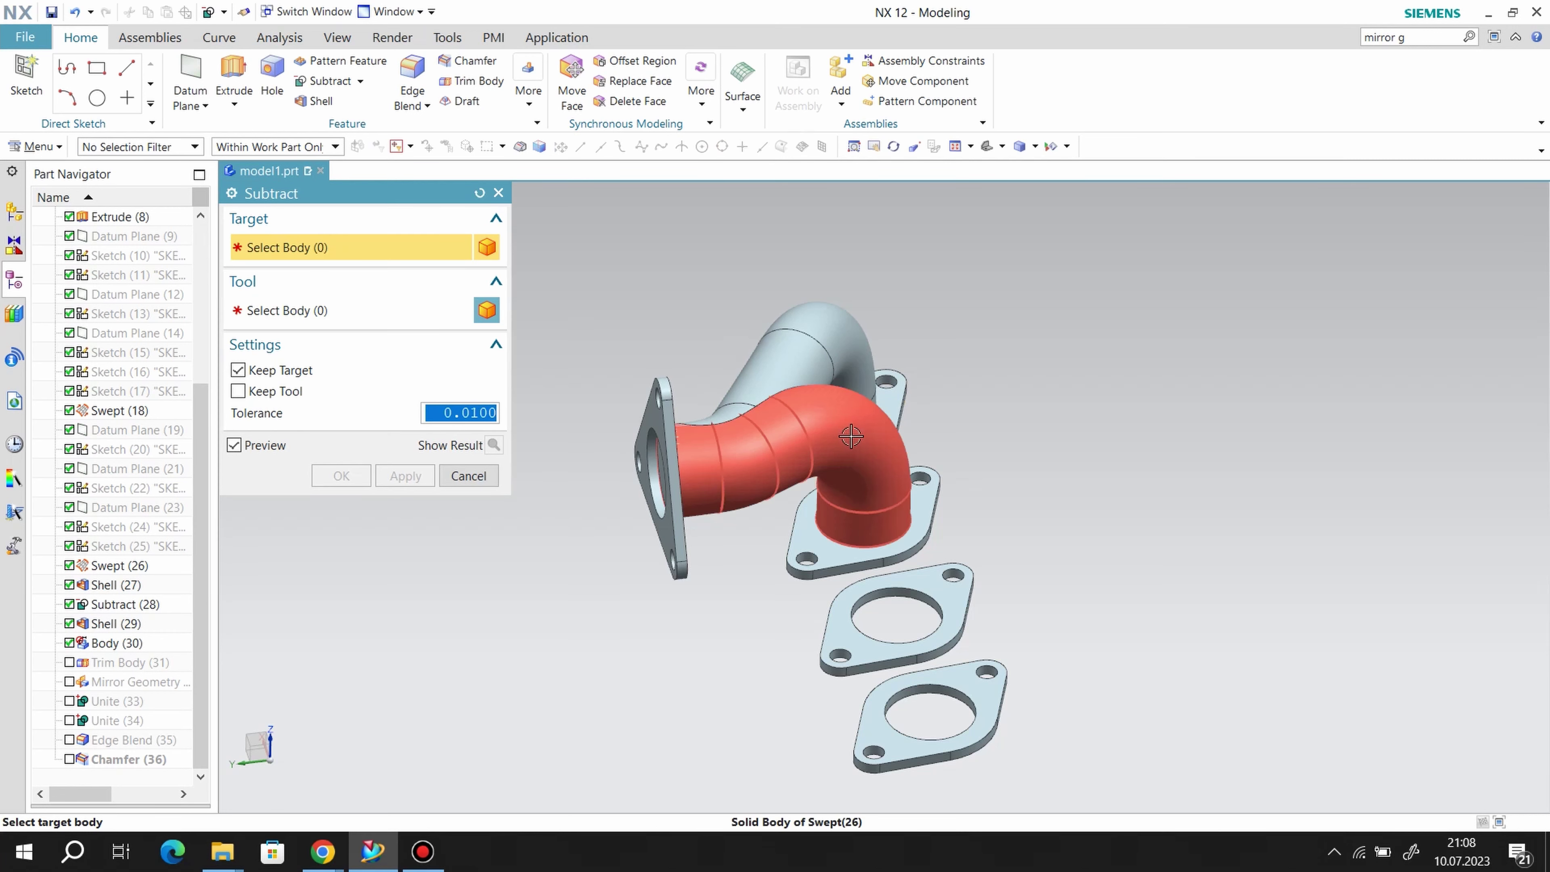
click(817, 450)
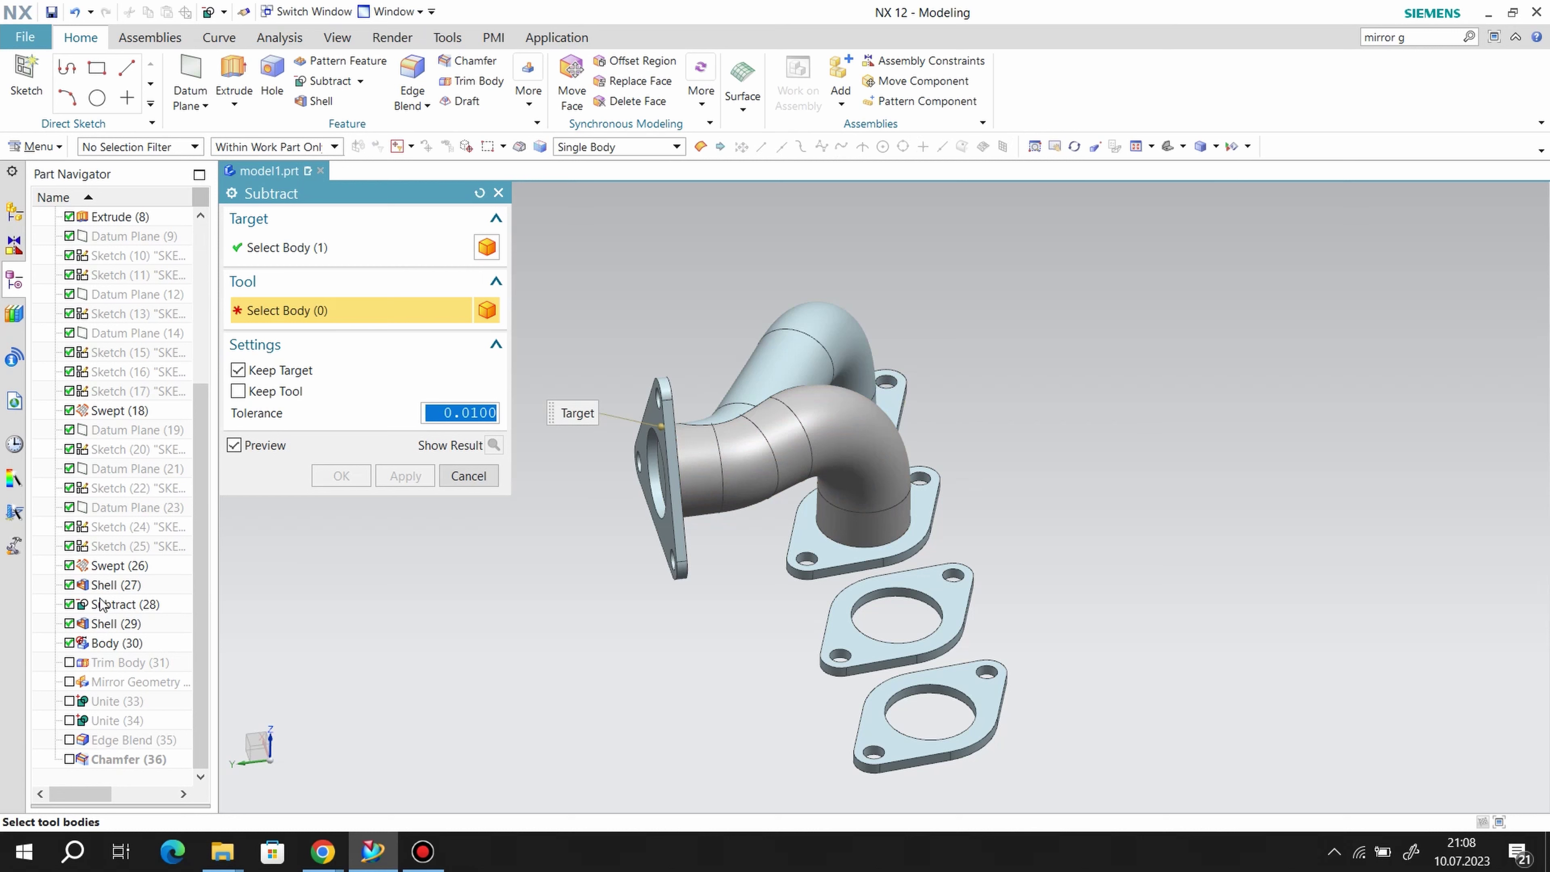
click(118, 646)
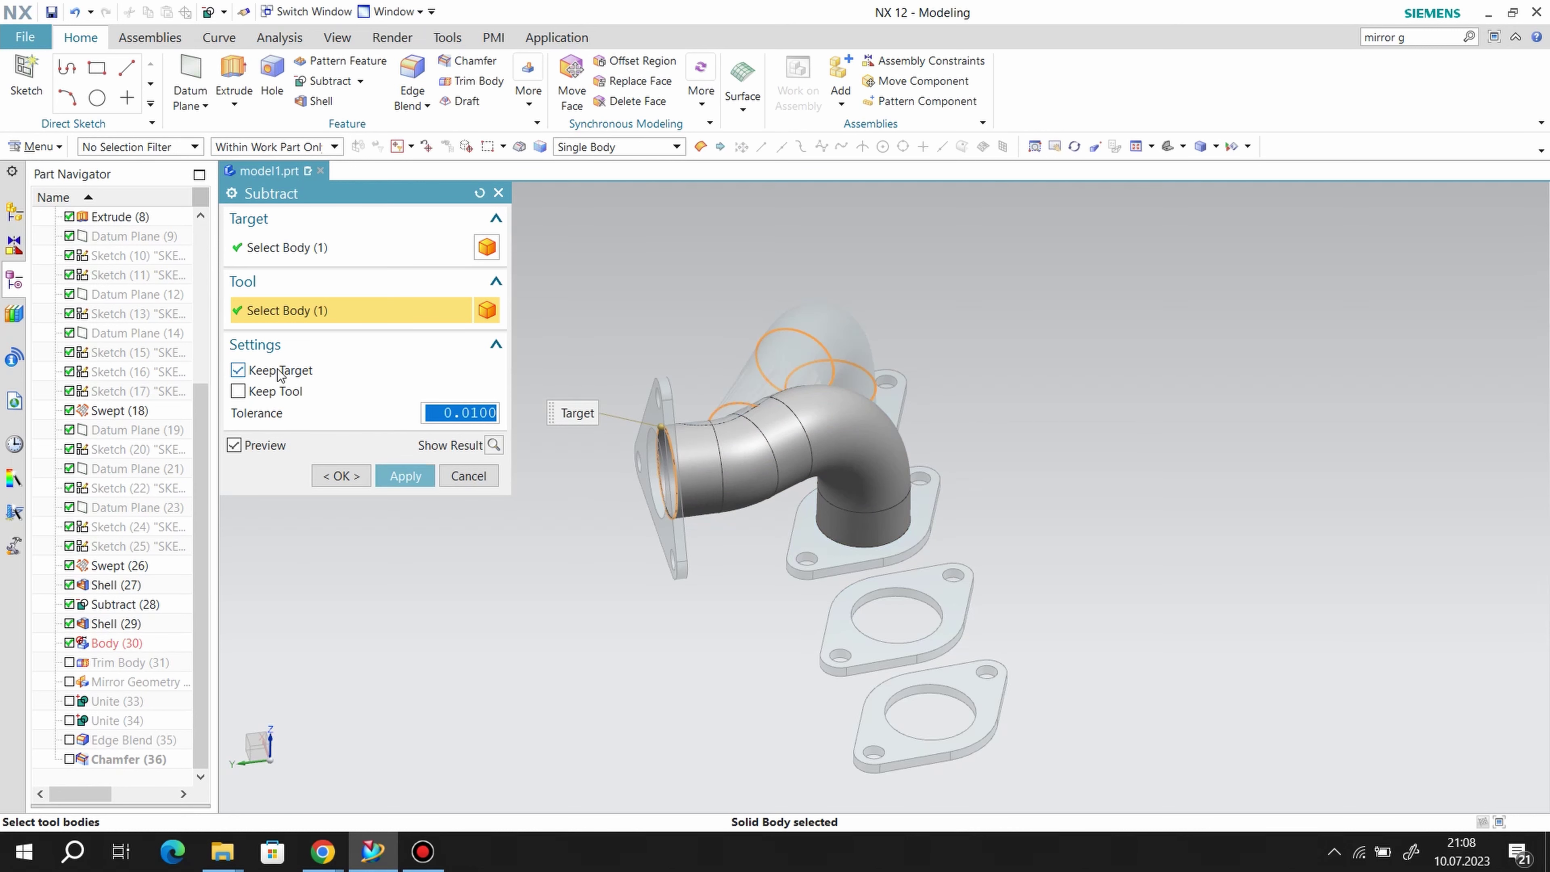
click(266, 369)
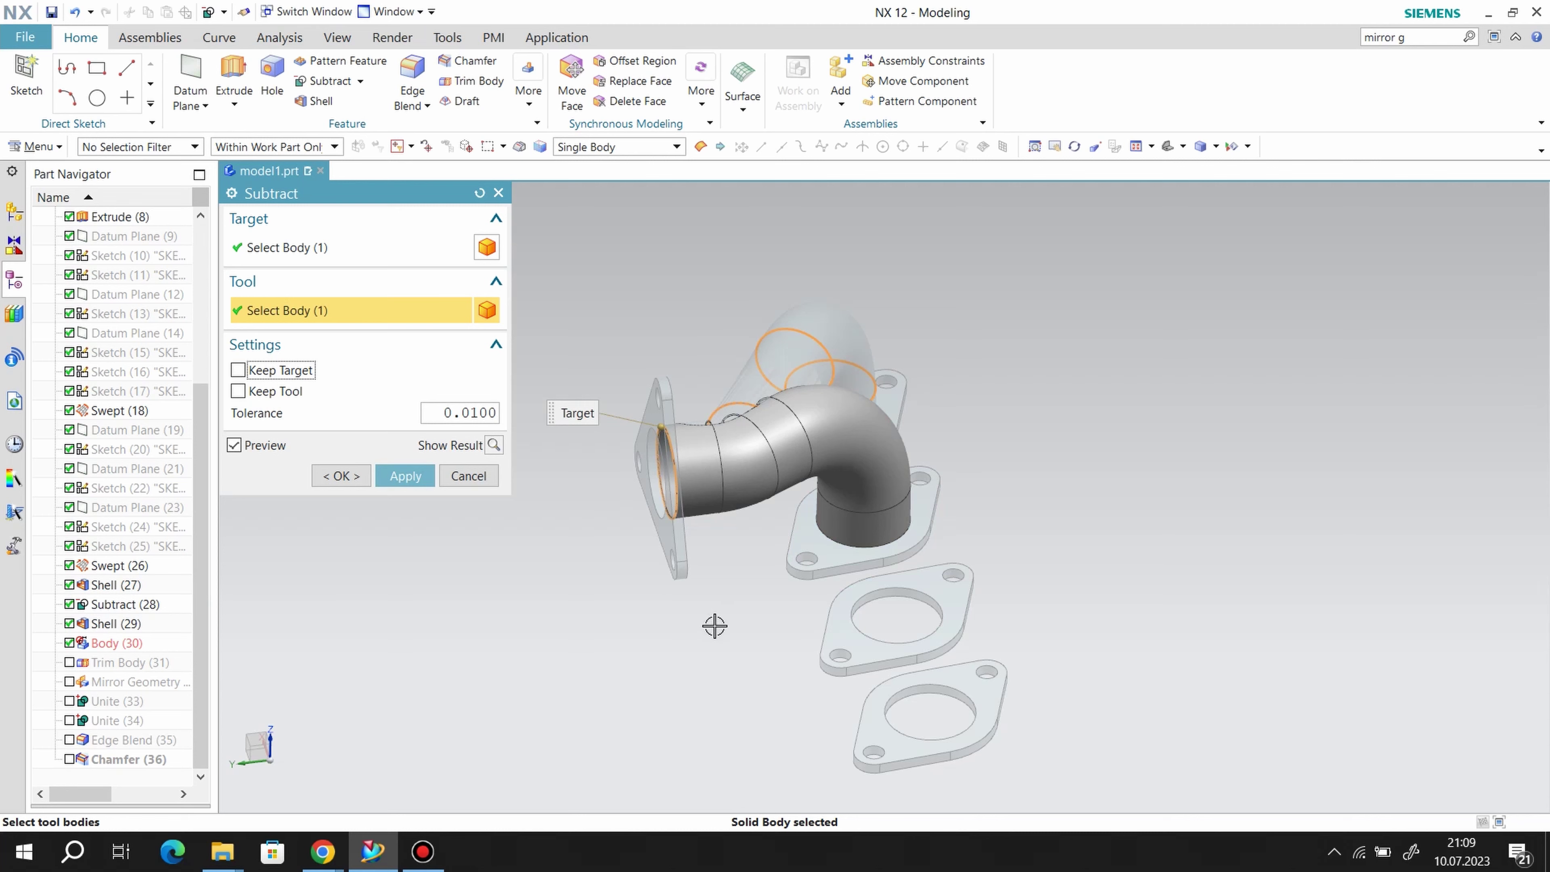
mouse_move(715, 626)
middle_down()
mouse_move(789, 668)
mouse_move(768, 651)
middle_up()
click(406, 476)
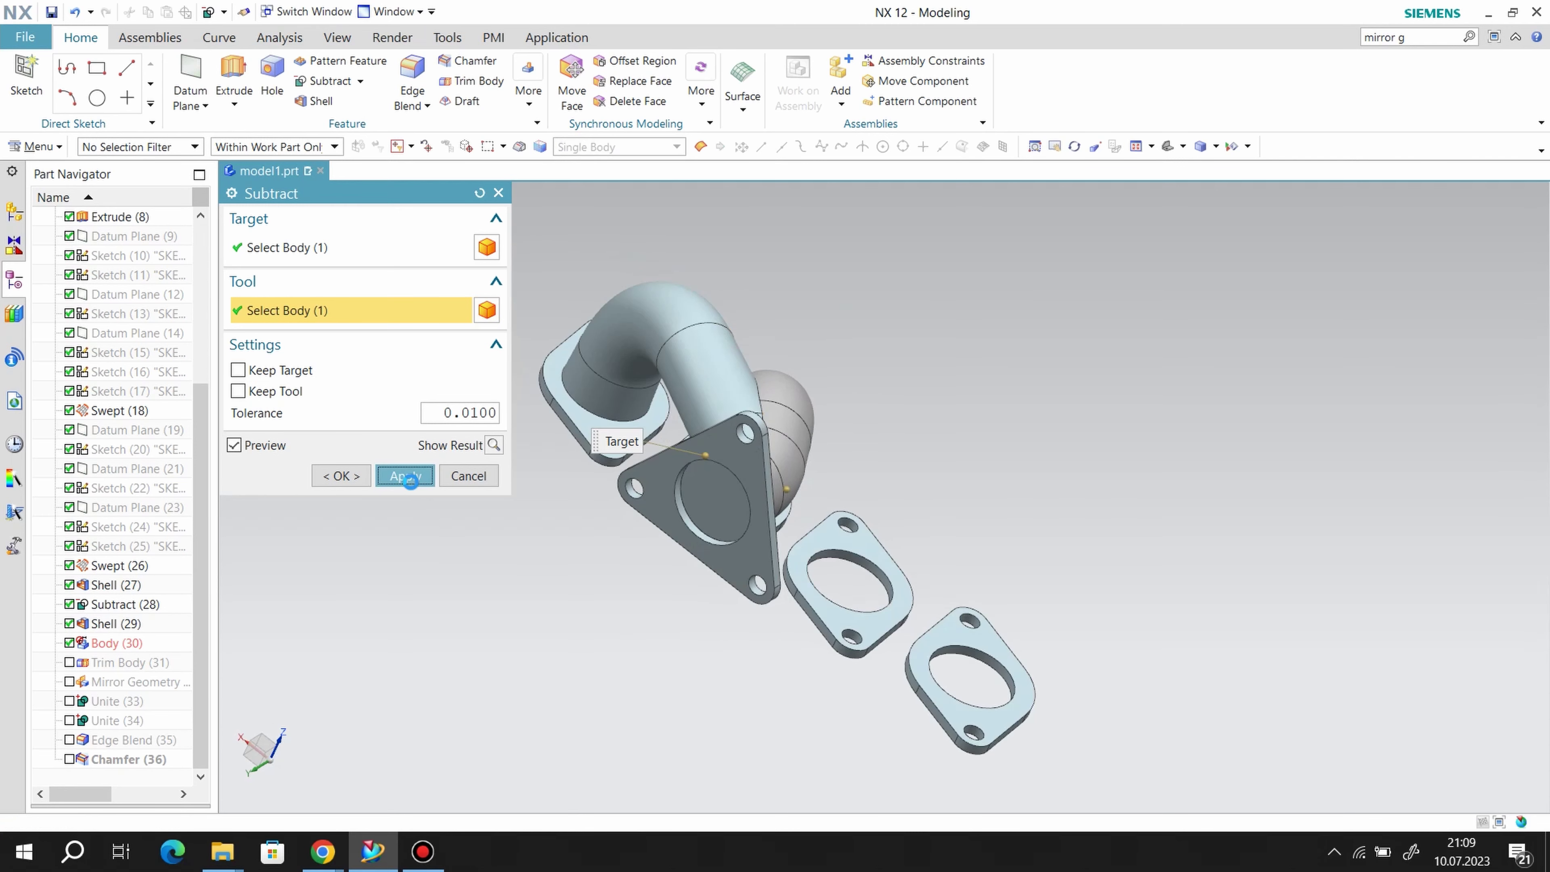
click(499, 194)
scroll(122, 699, down, 1)
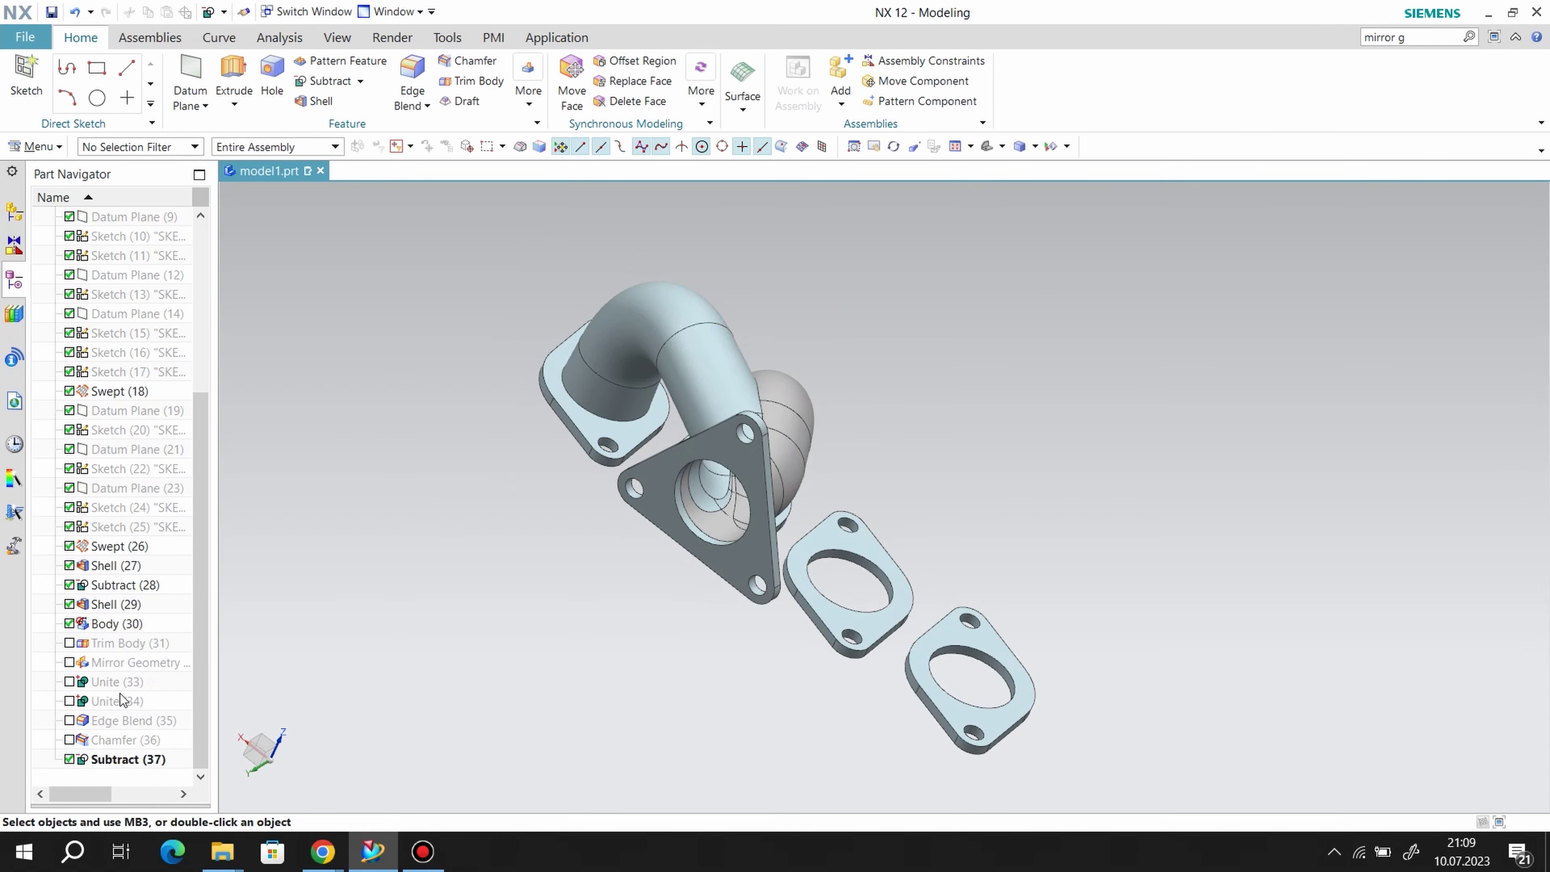
click(69, 643)
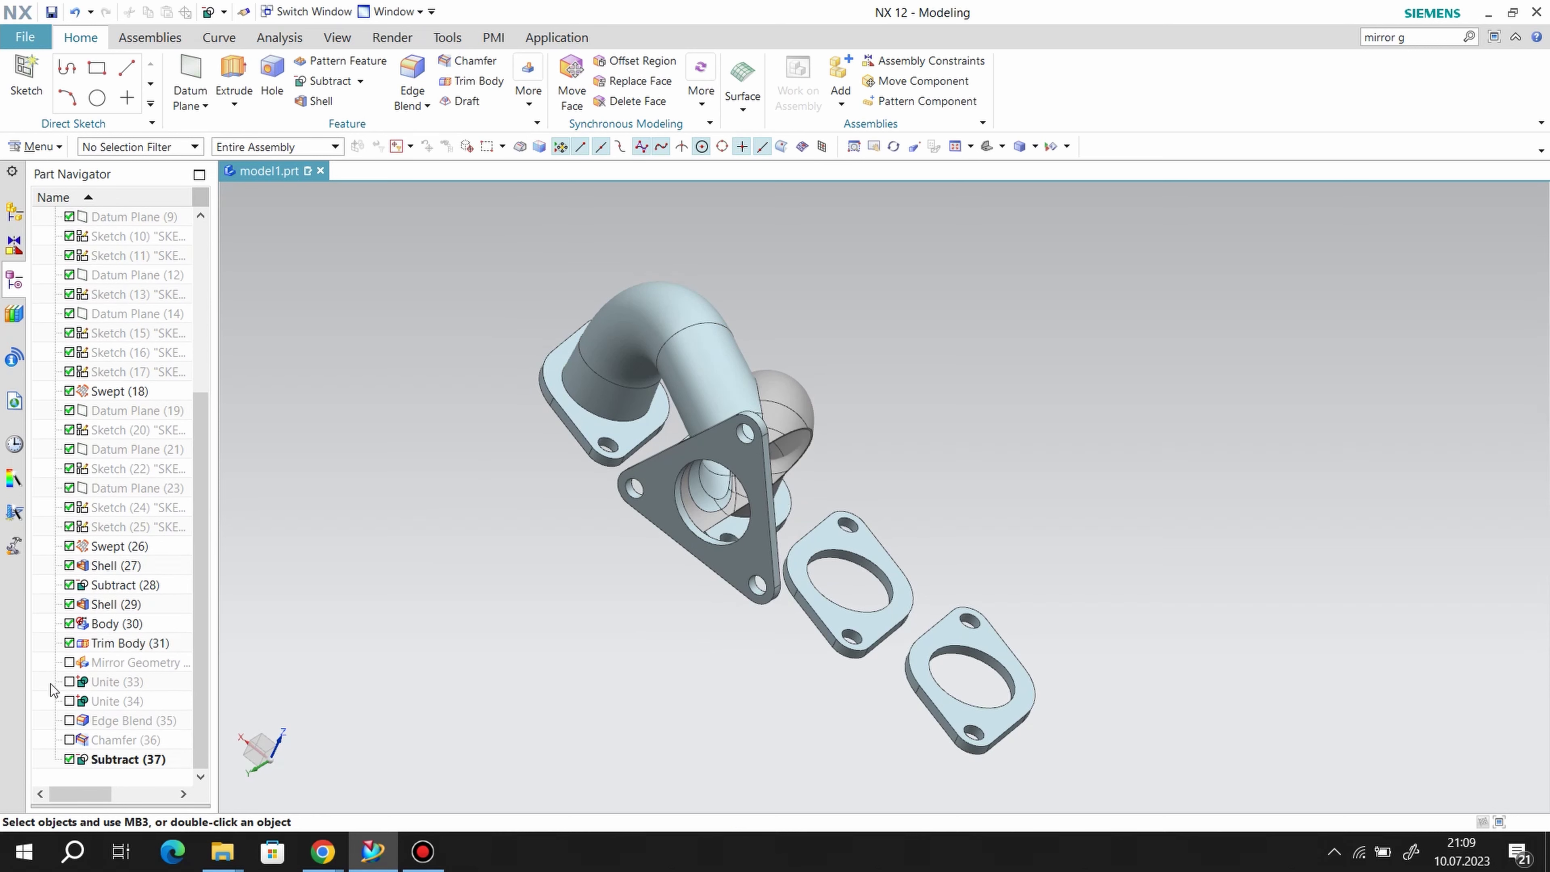
- Re-enable Mirror Geometry, move Subtract (37) after Body (30), and restore Unite (34)
click(70, 663)
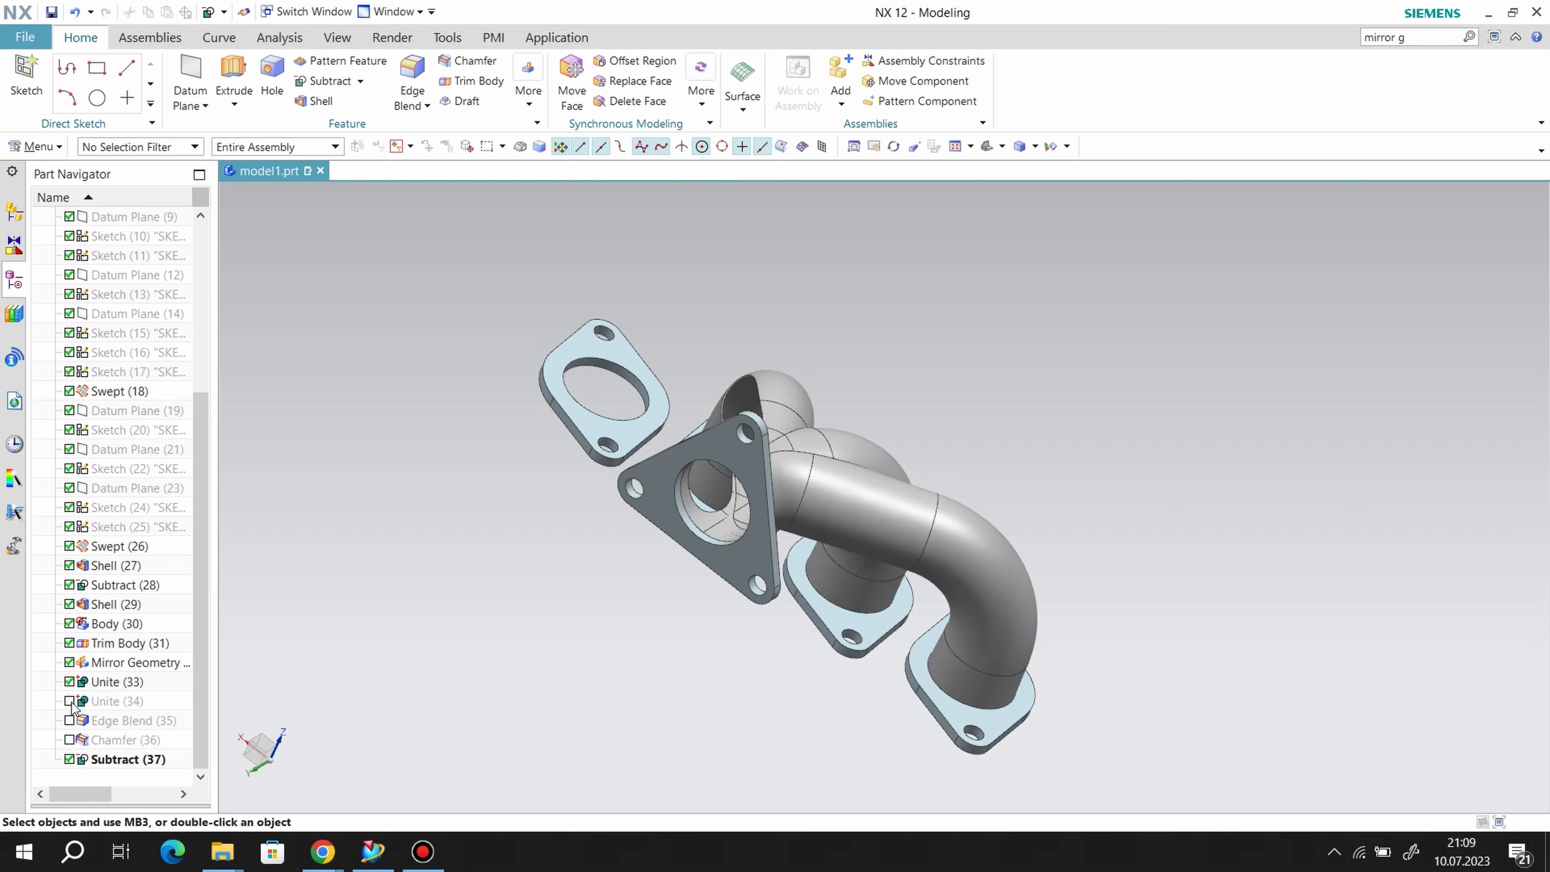
drag(113, 765, 108, 638)
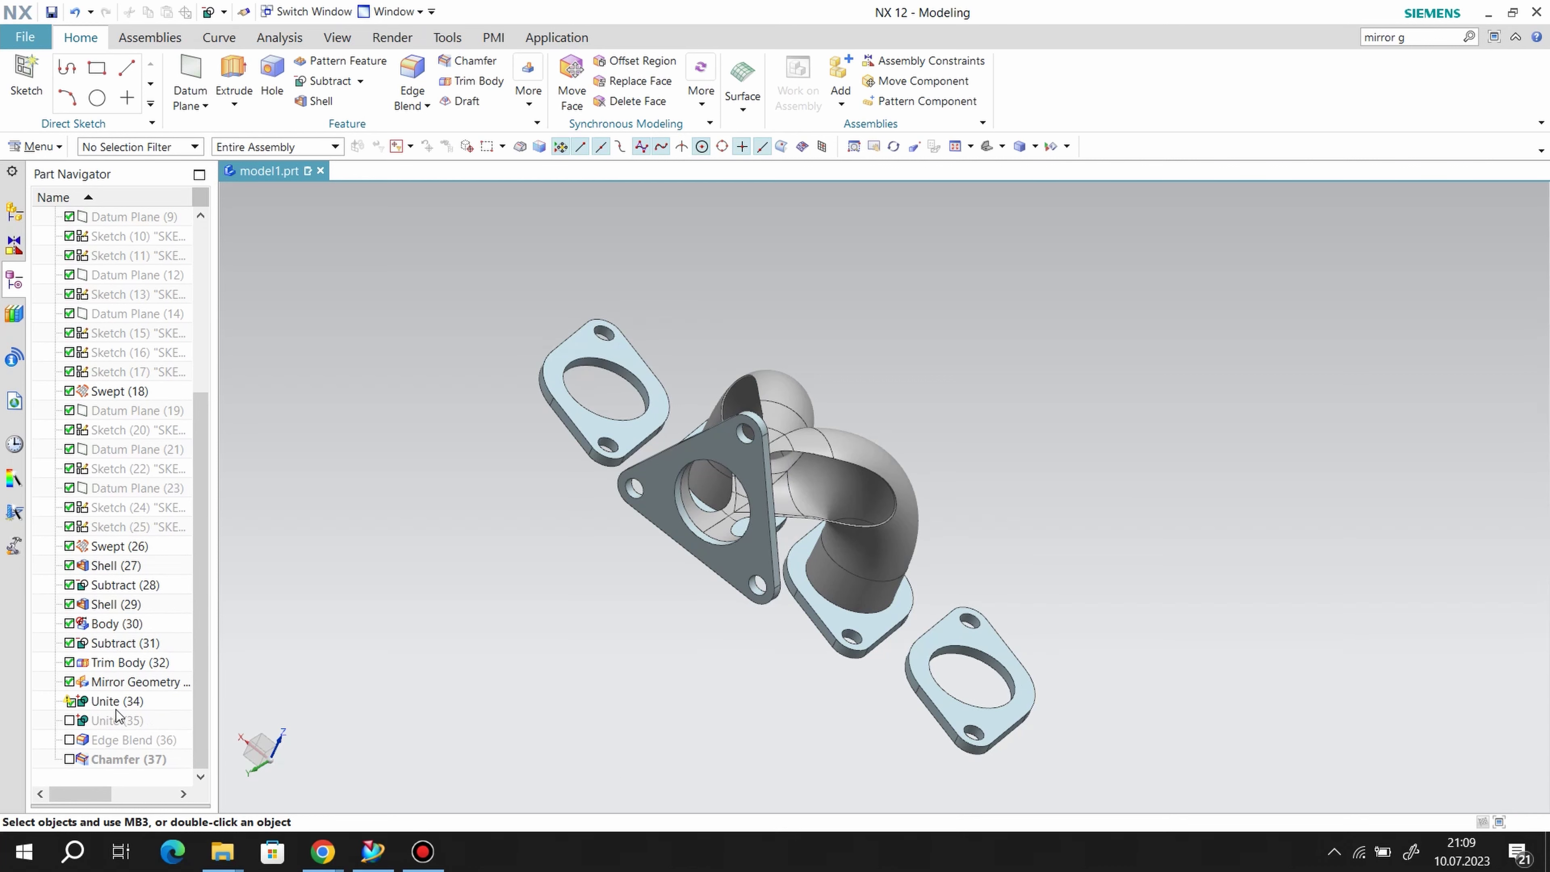
right_click(107, 701)
click(68, 700)
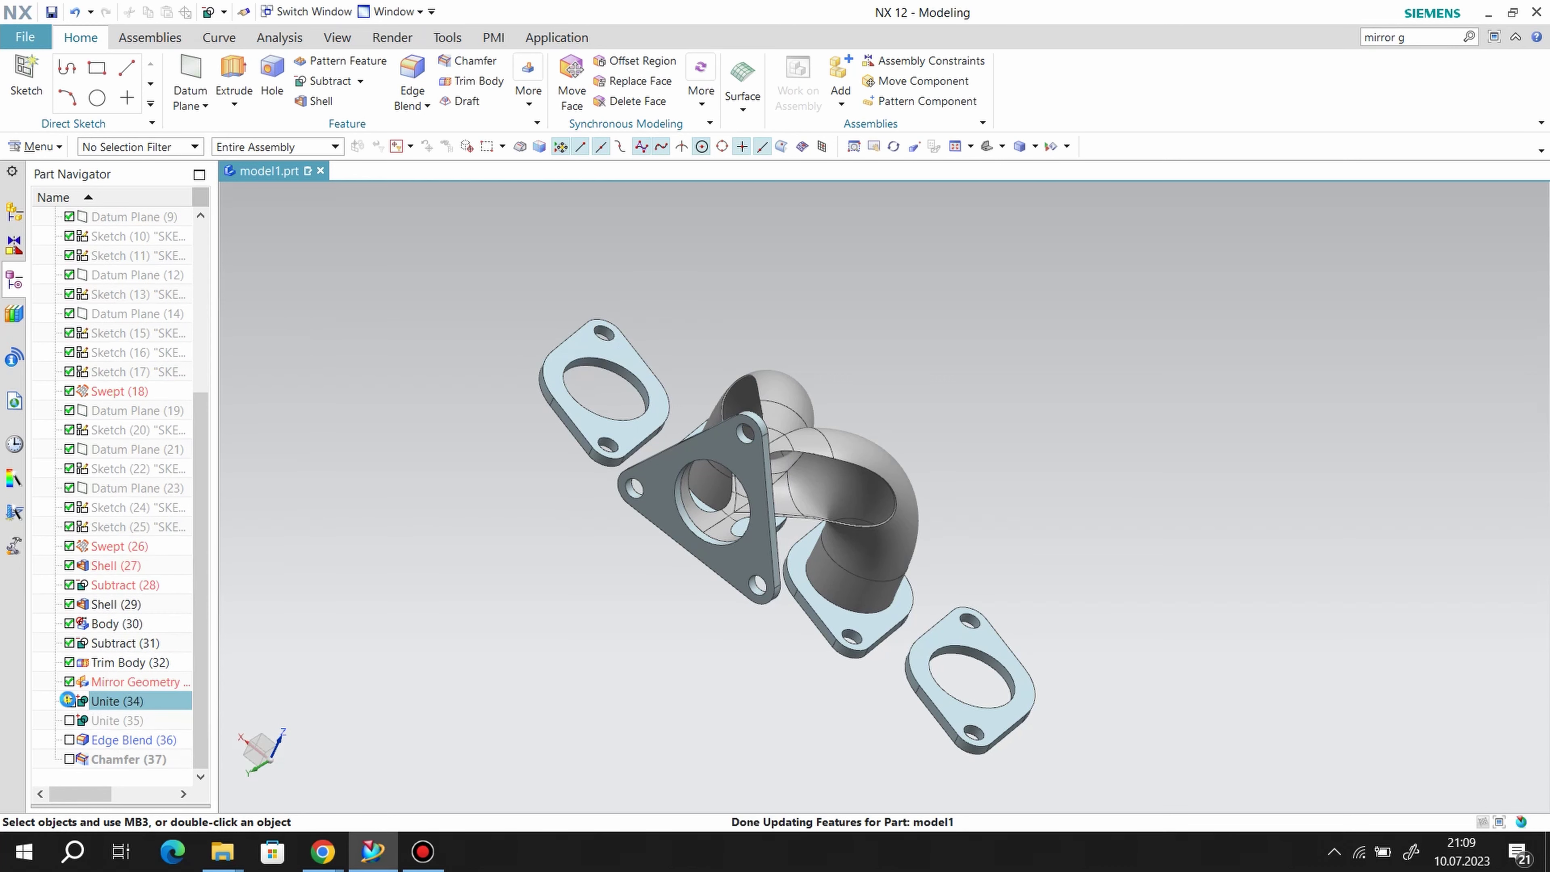
middle_drag(427, 720, 141, 688)
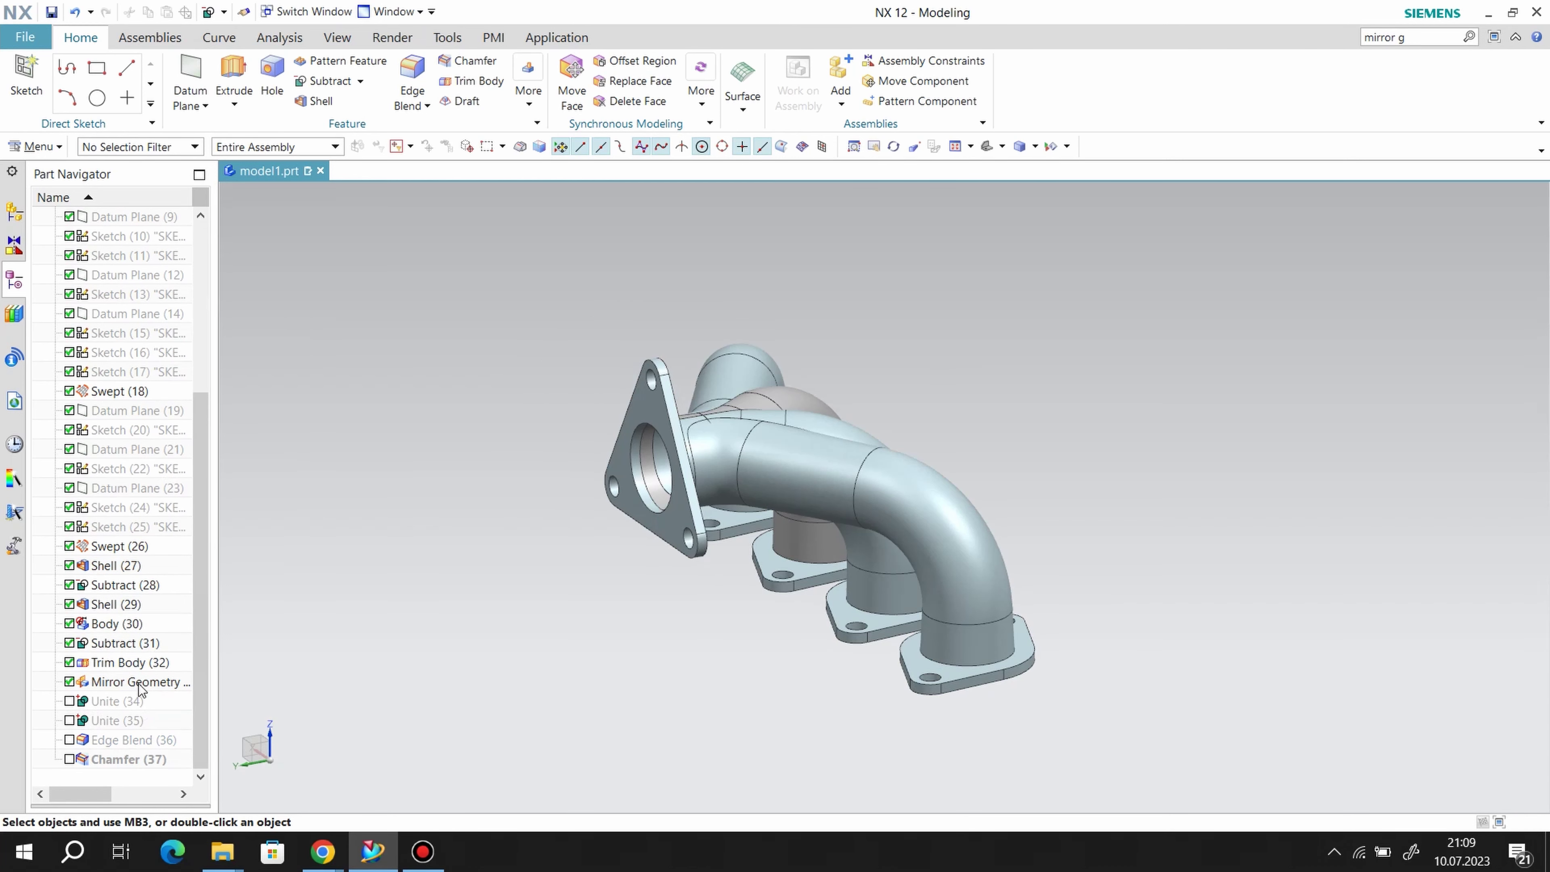
click(69, 701)
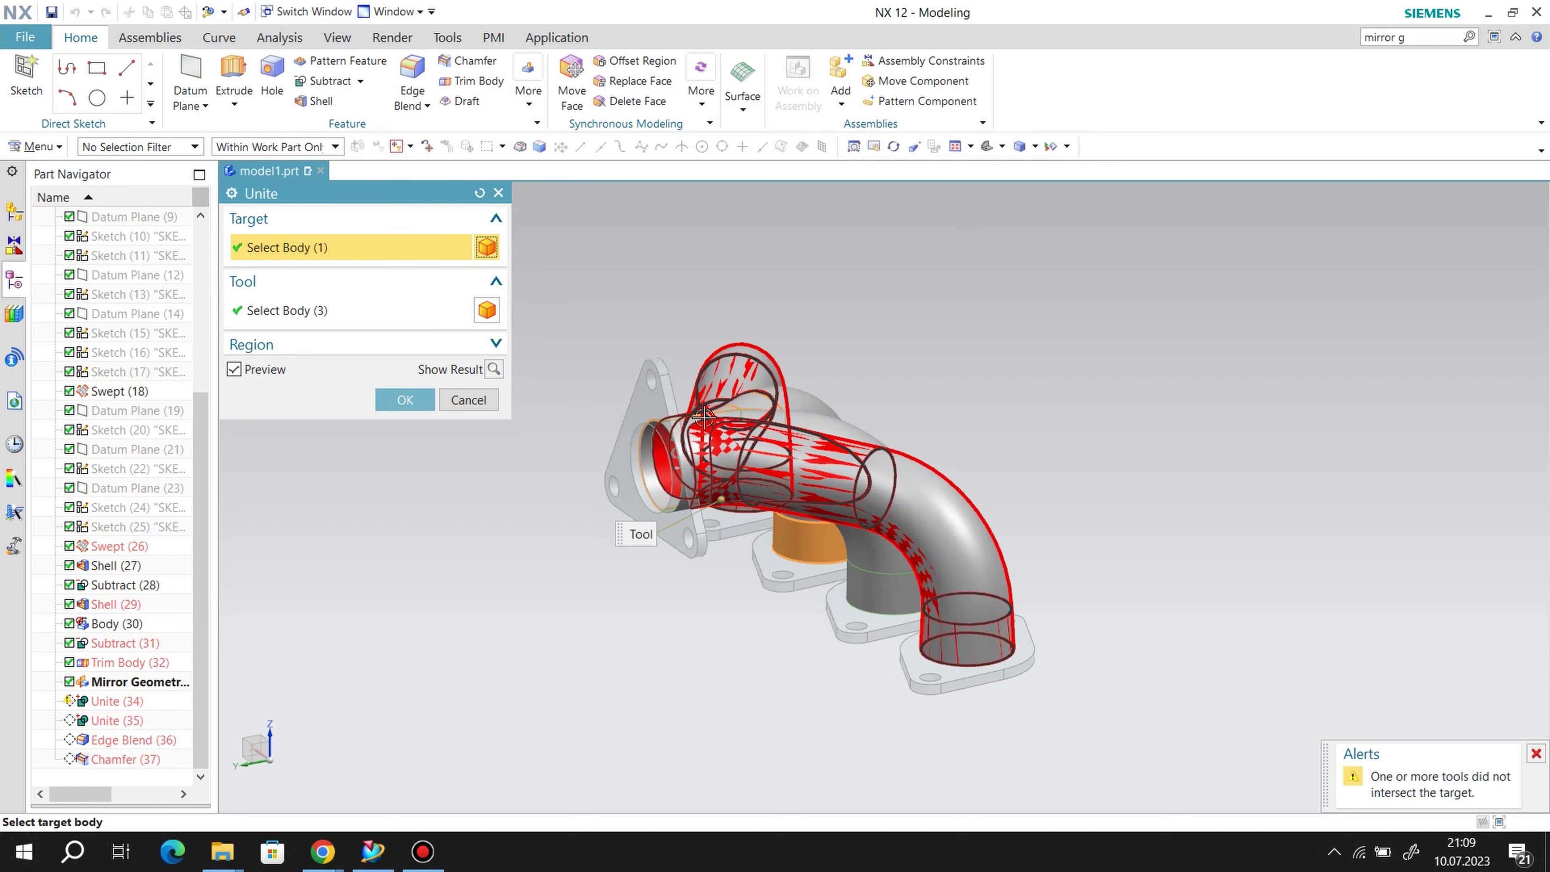
- Try changing the Unite (34) tool bodies, then abandon it and delete the feature
click(342, 310)
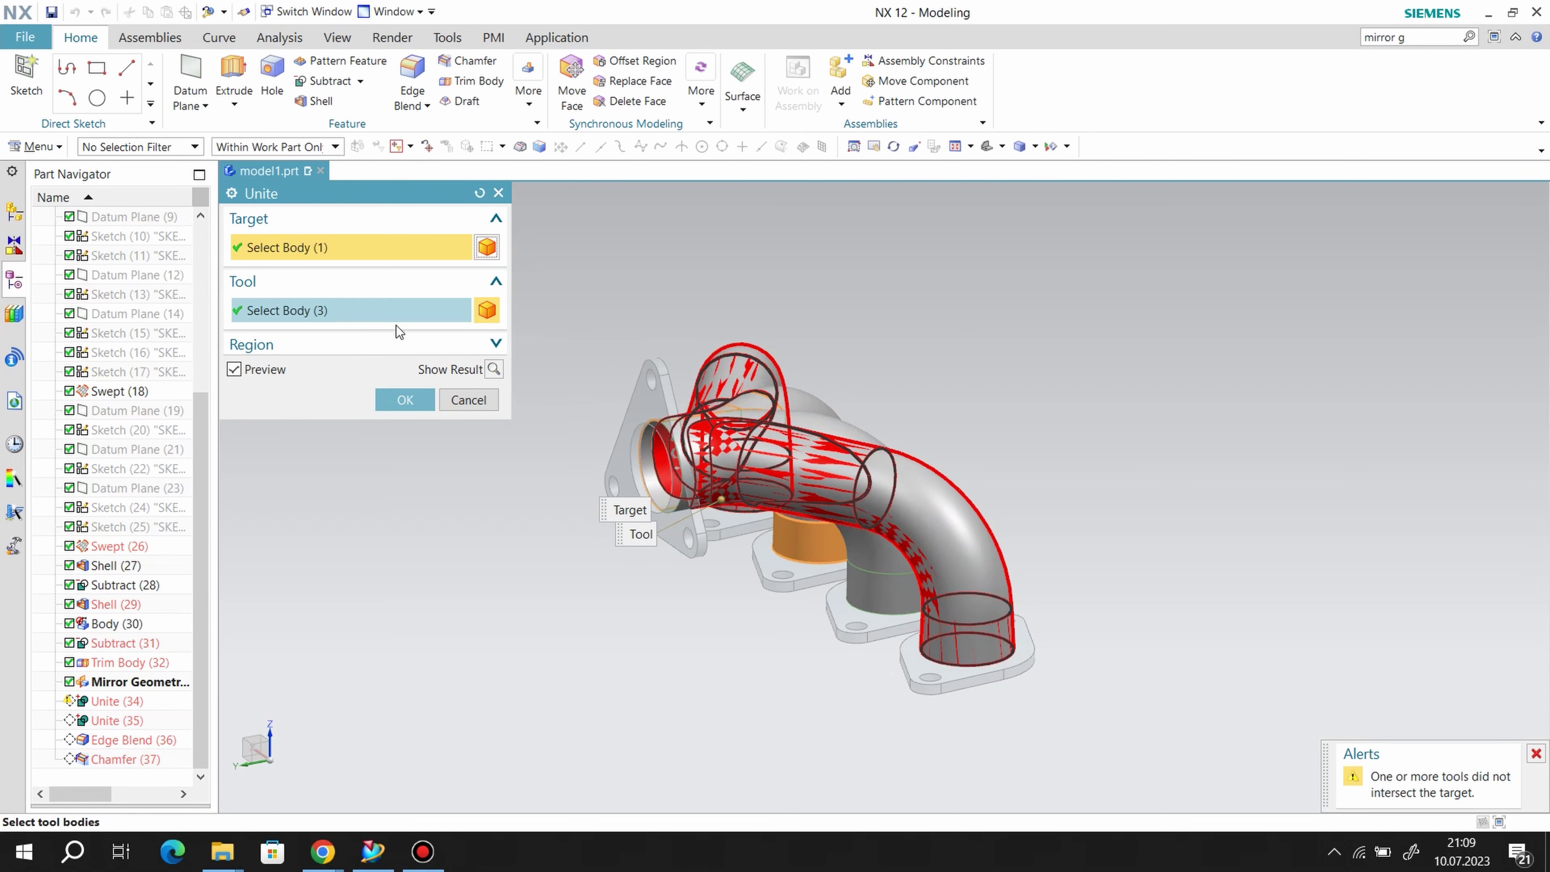
shift+click(985, 561)
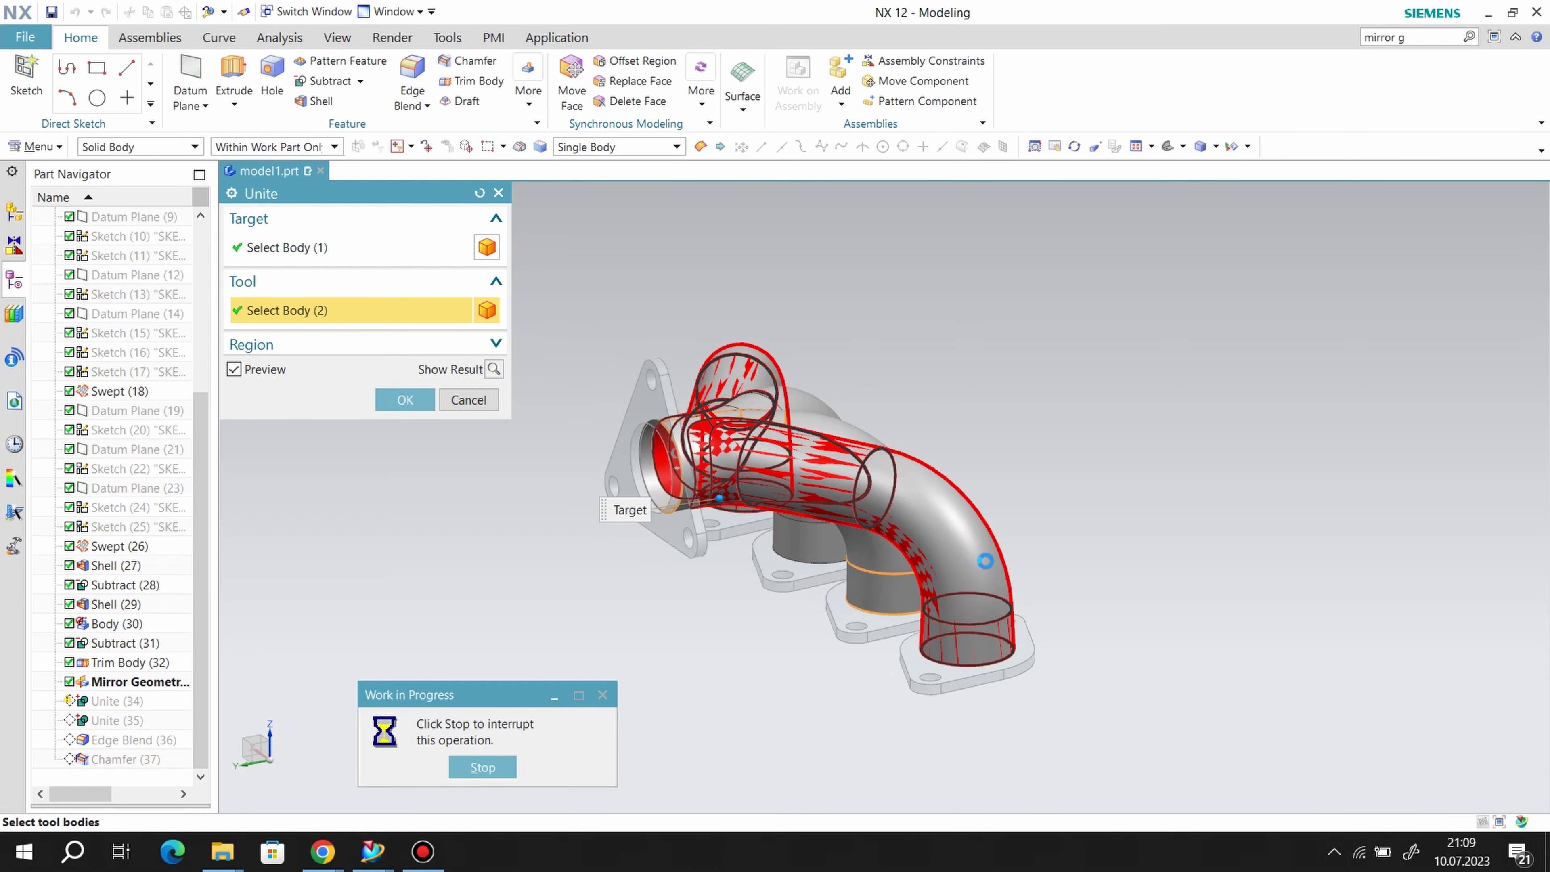
click(739, 366)
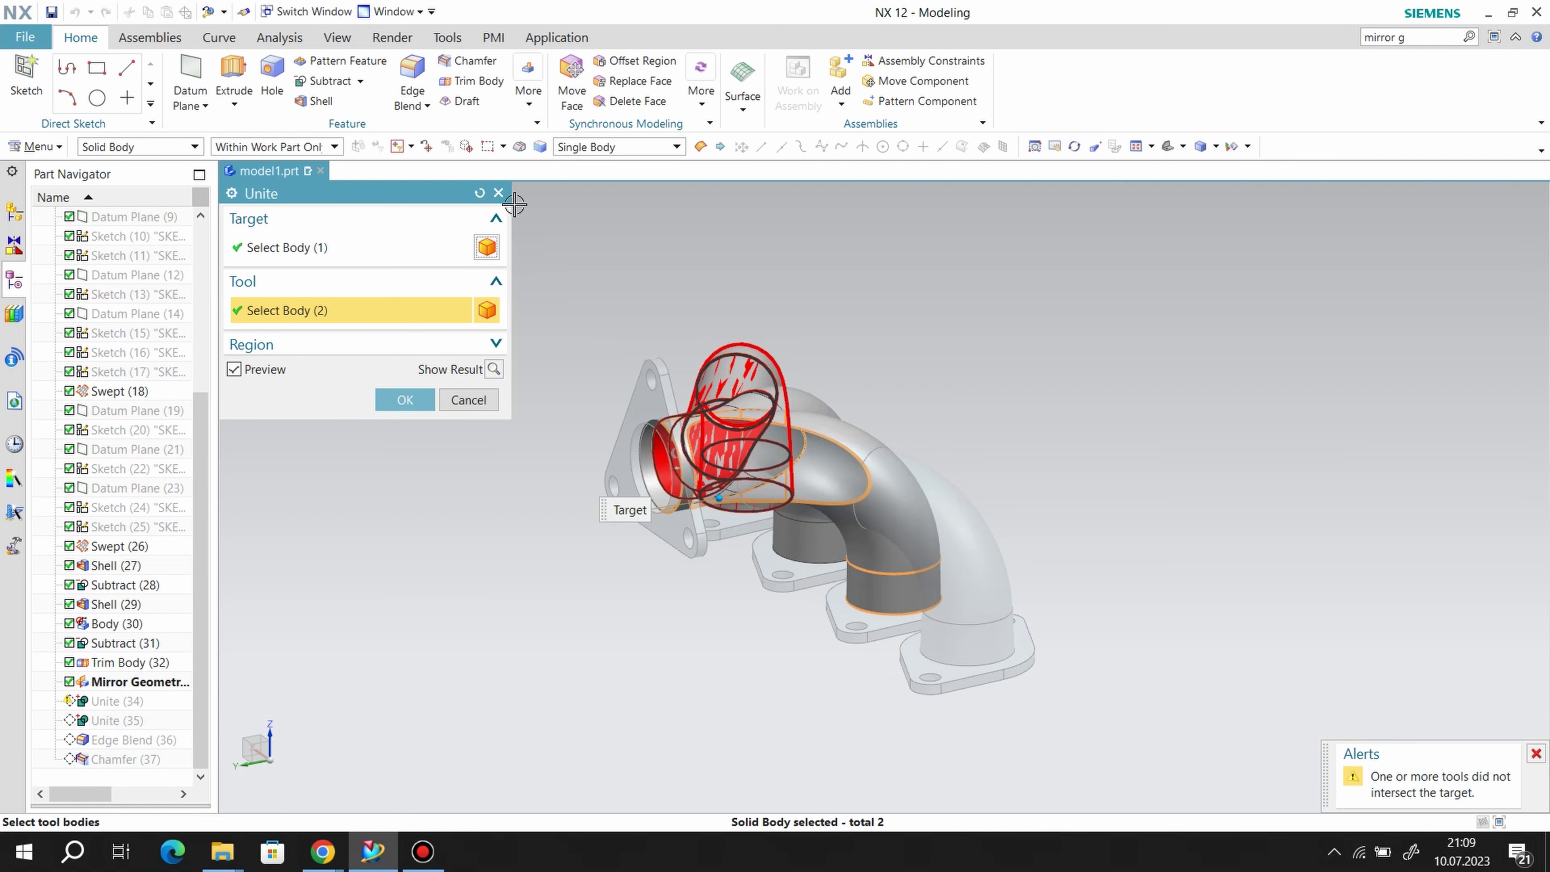
click(499, 193)
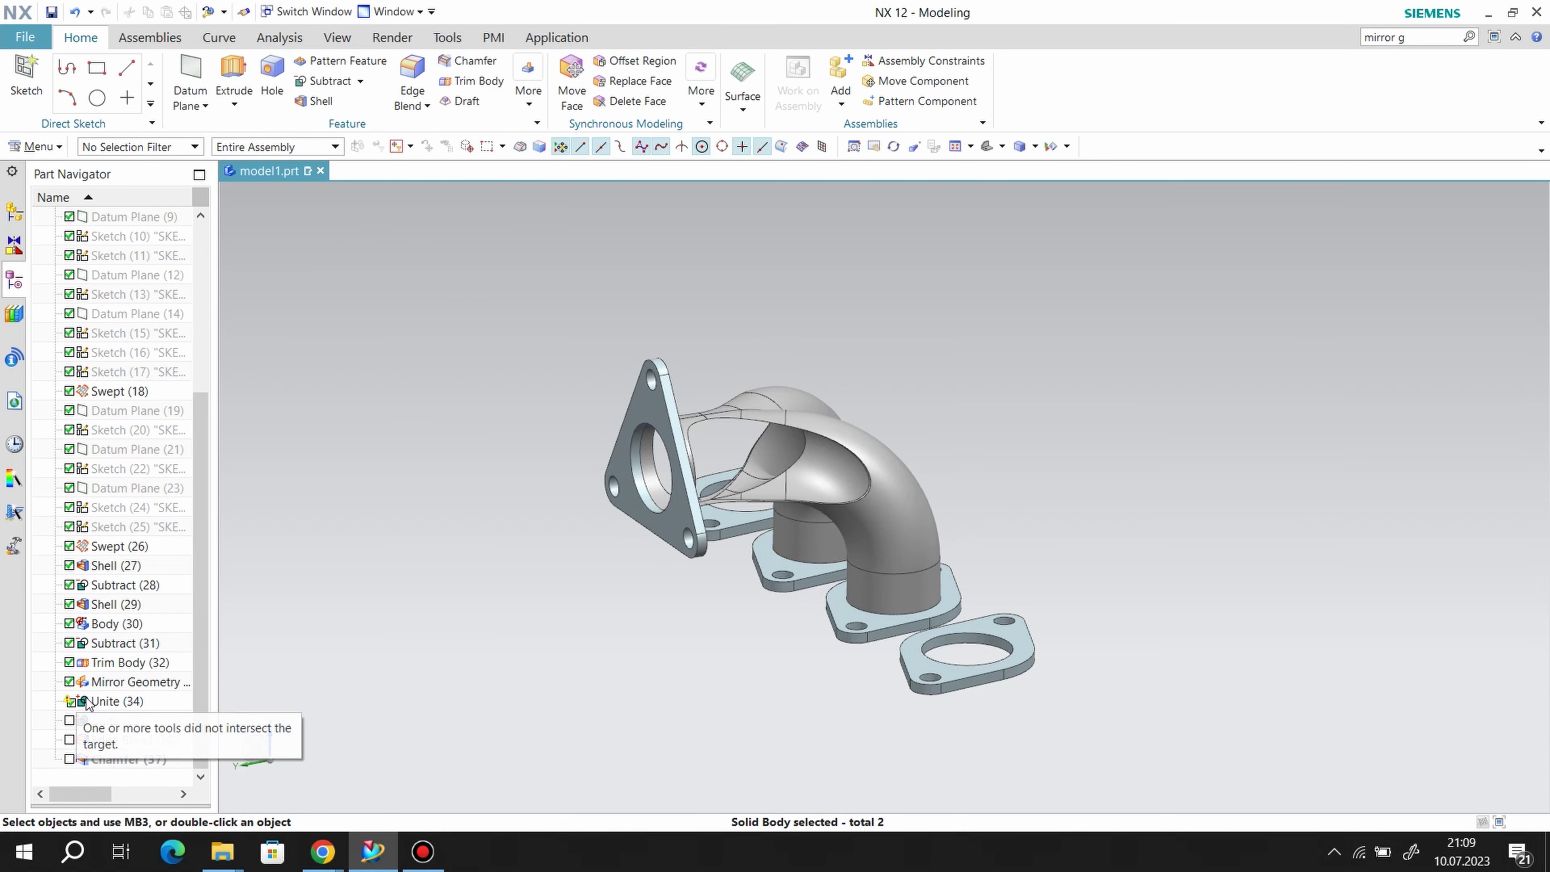
click(108, 702)
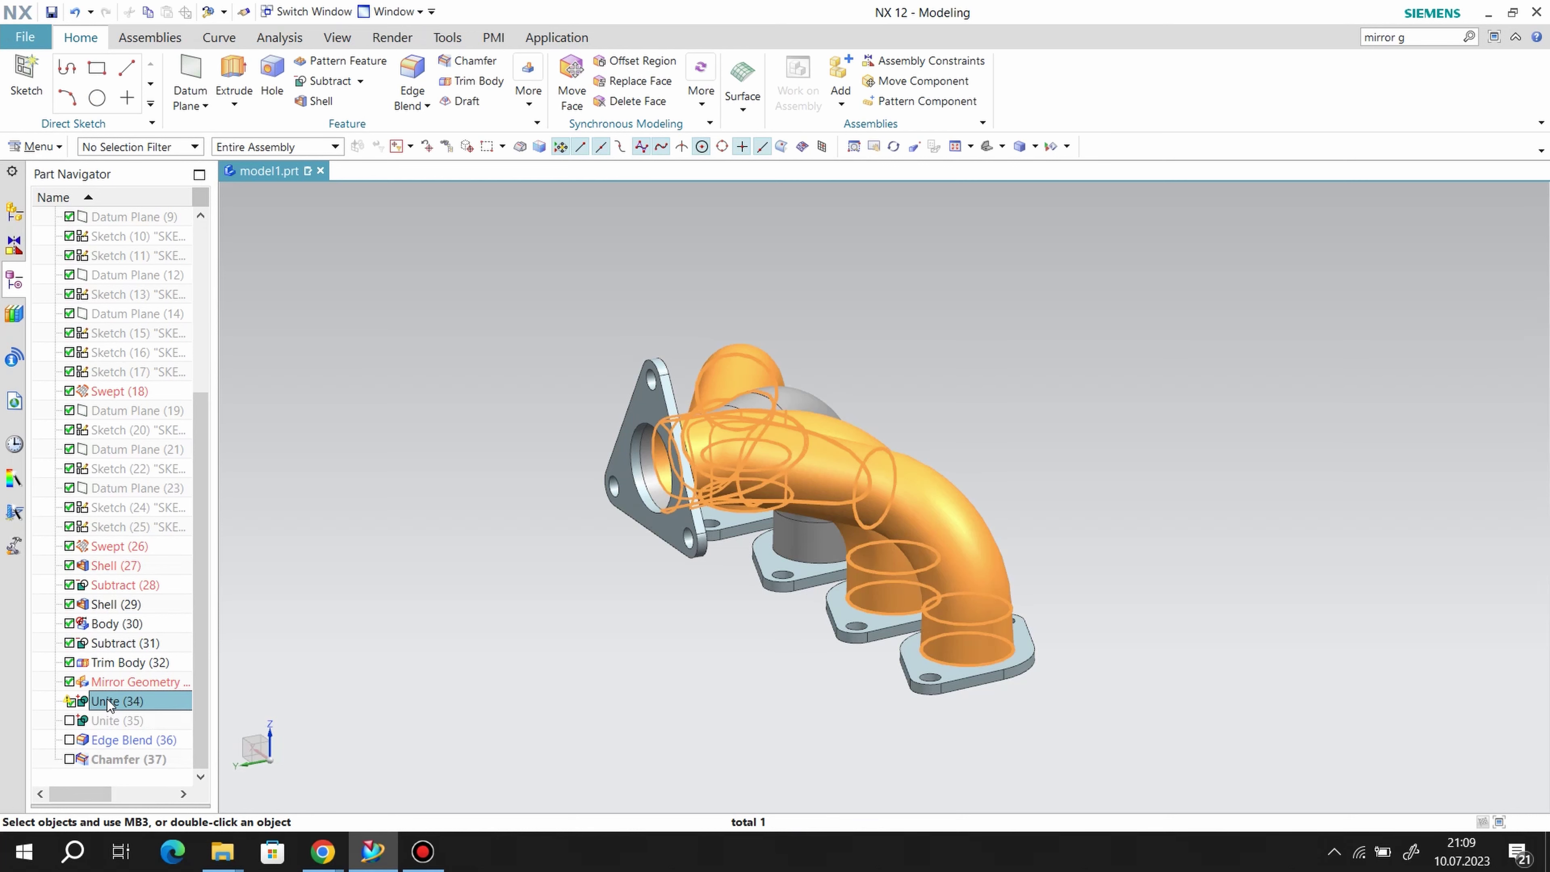
right_click(108, 702)
click(144, 598)
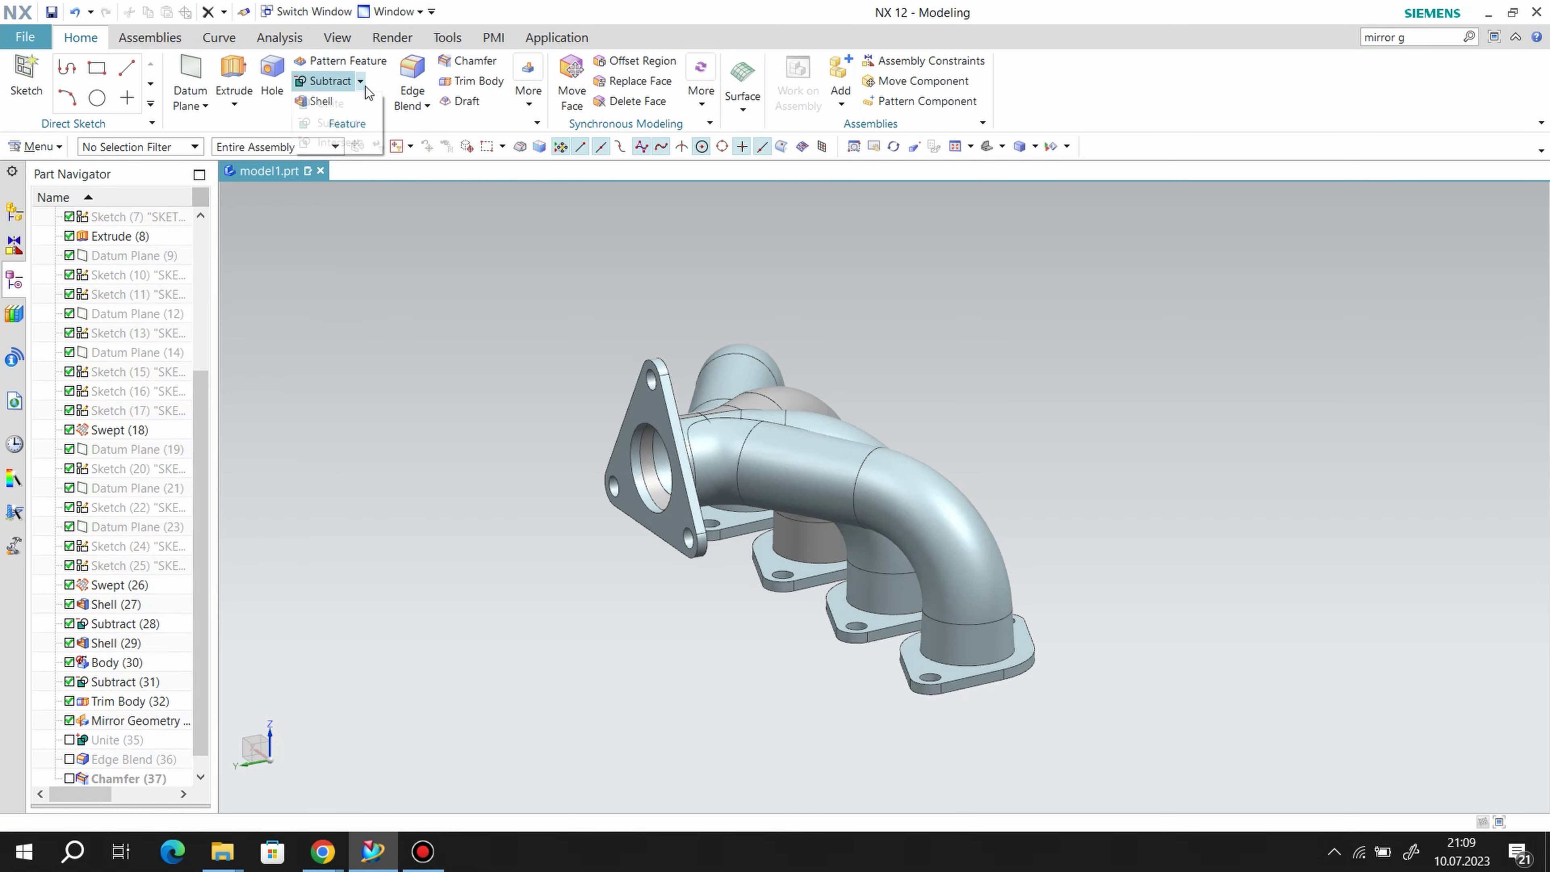
- Create a new Unite joining the flange target with the pipe and mirrored pipe bodies
click(360, 82)
click(769, 403)
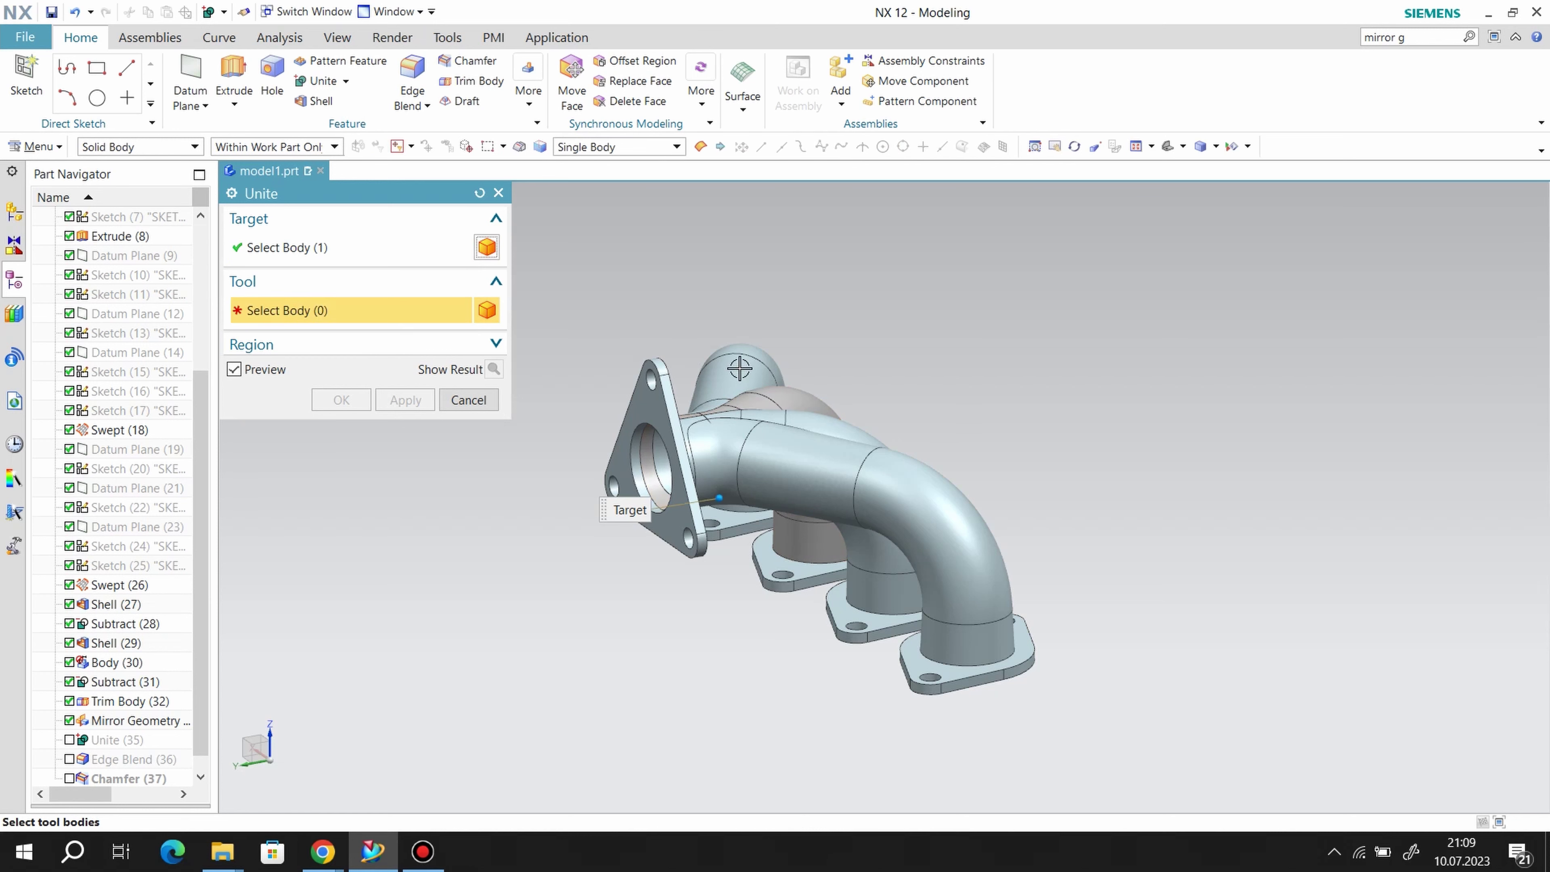
click(739, 368)
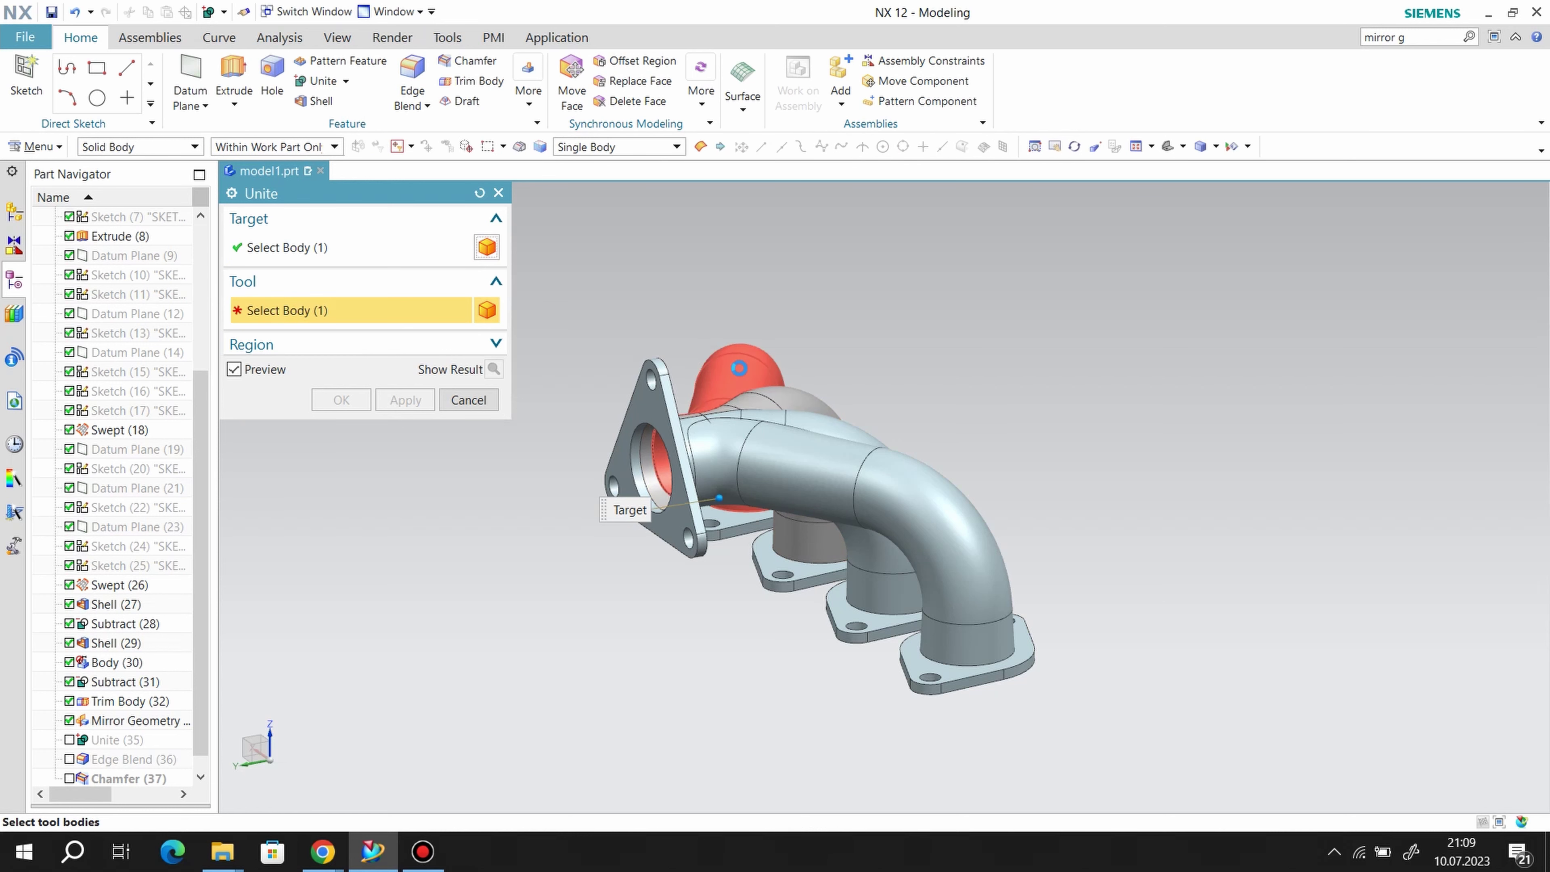
click(824, 431)
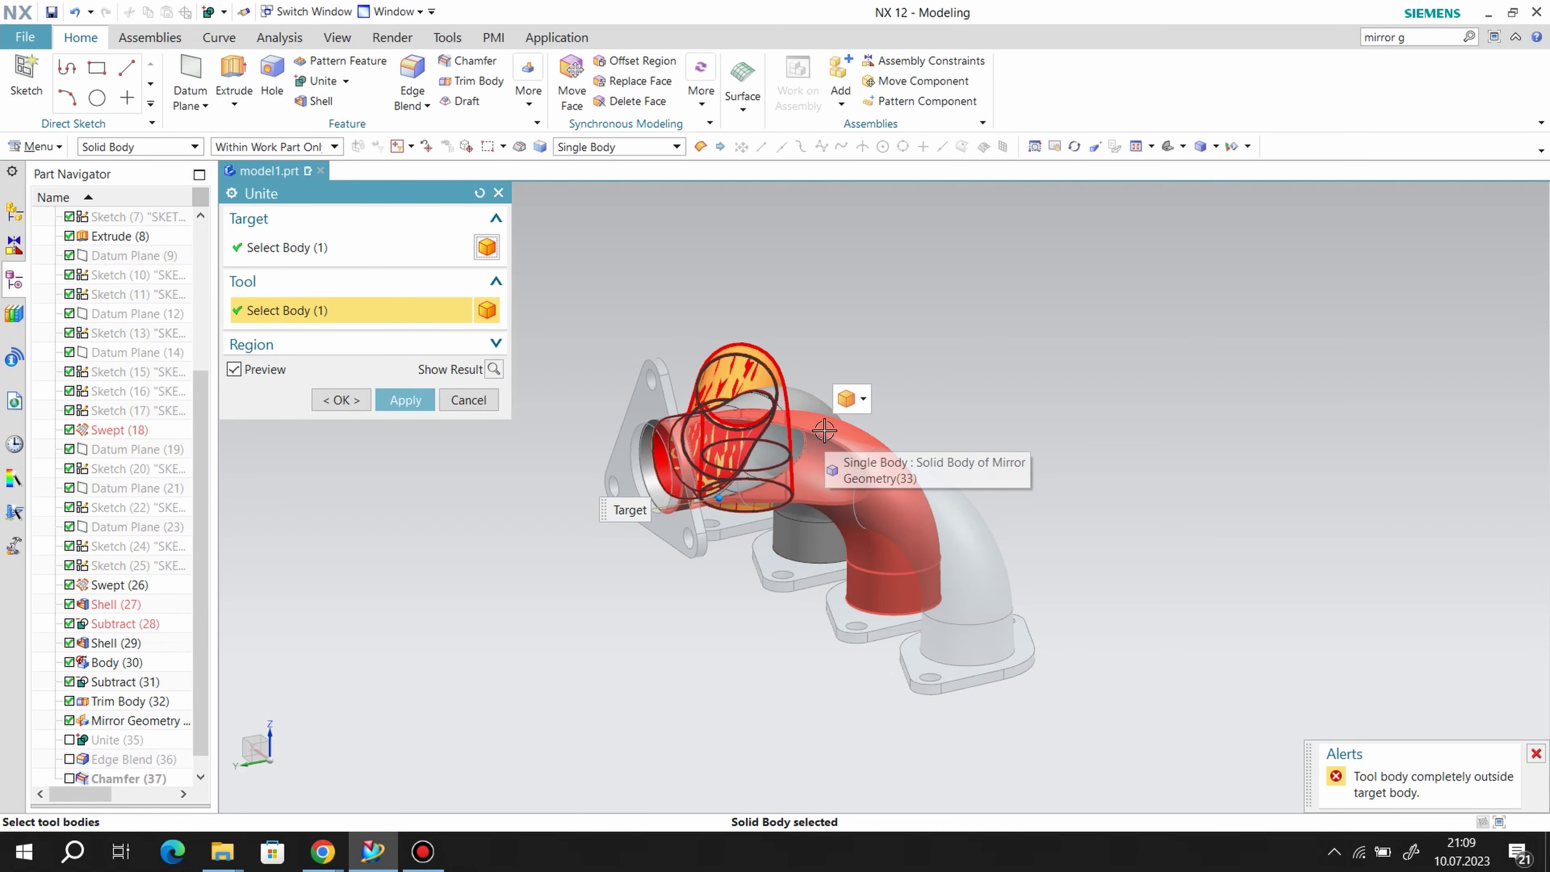
click(824, 430)
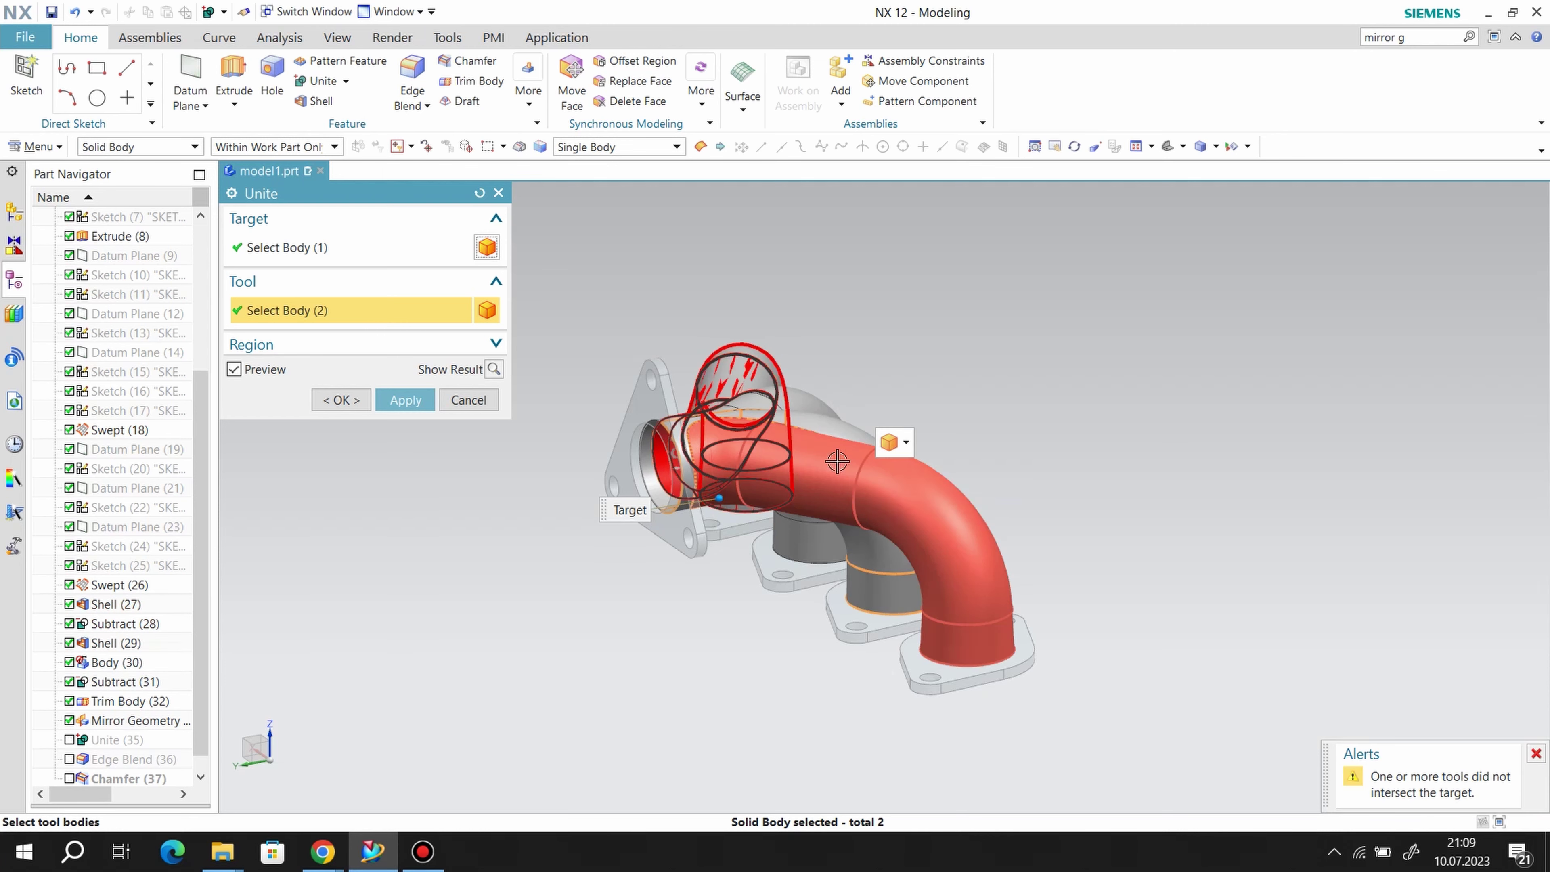
click(498, 192)
scroll(885, 426, up, 3)
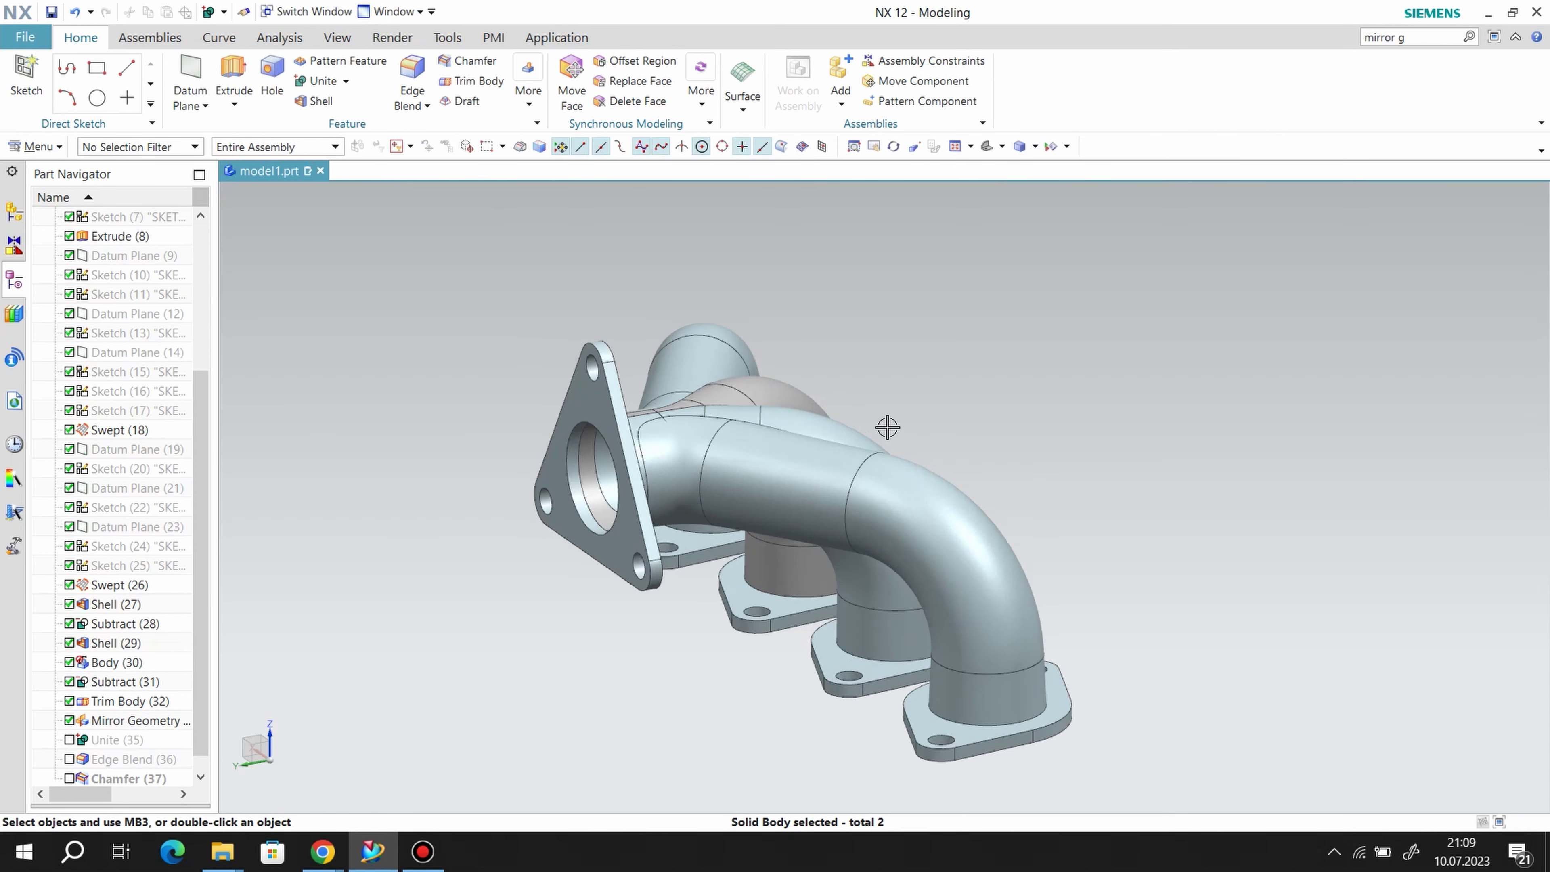
scroll(860, 431, up, 2)
- Orbit and zoom the model to inspect the flange bore
mouse_move(606, 629)
middle_down()
mouse_move(639, 665)
mouse_move(654, 723)
mouse_move(647, 666)
mouse_move(677, 660)
mouse_move(699, 708)
mouse_move(671, 702)
mouse_move(693, 704)
mouse_move(682, 613)
middle_up()
scroll(626, 533, up, 2)
scroll(634, 538, up, 2)
scroll(671, 611, up, 2)
scroll(682, 613, up, 2)
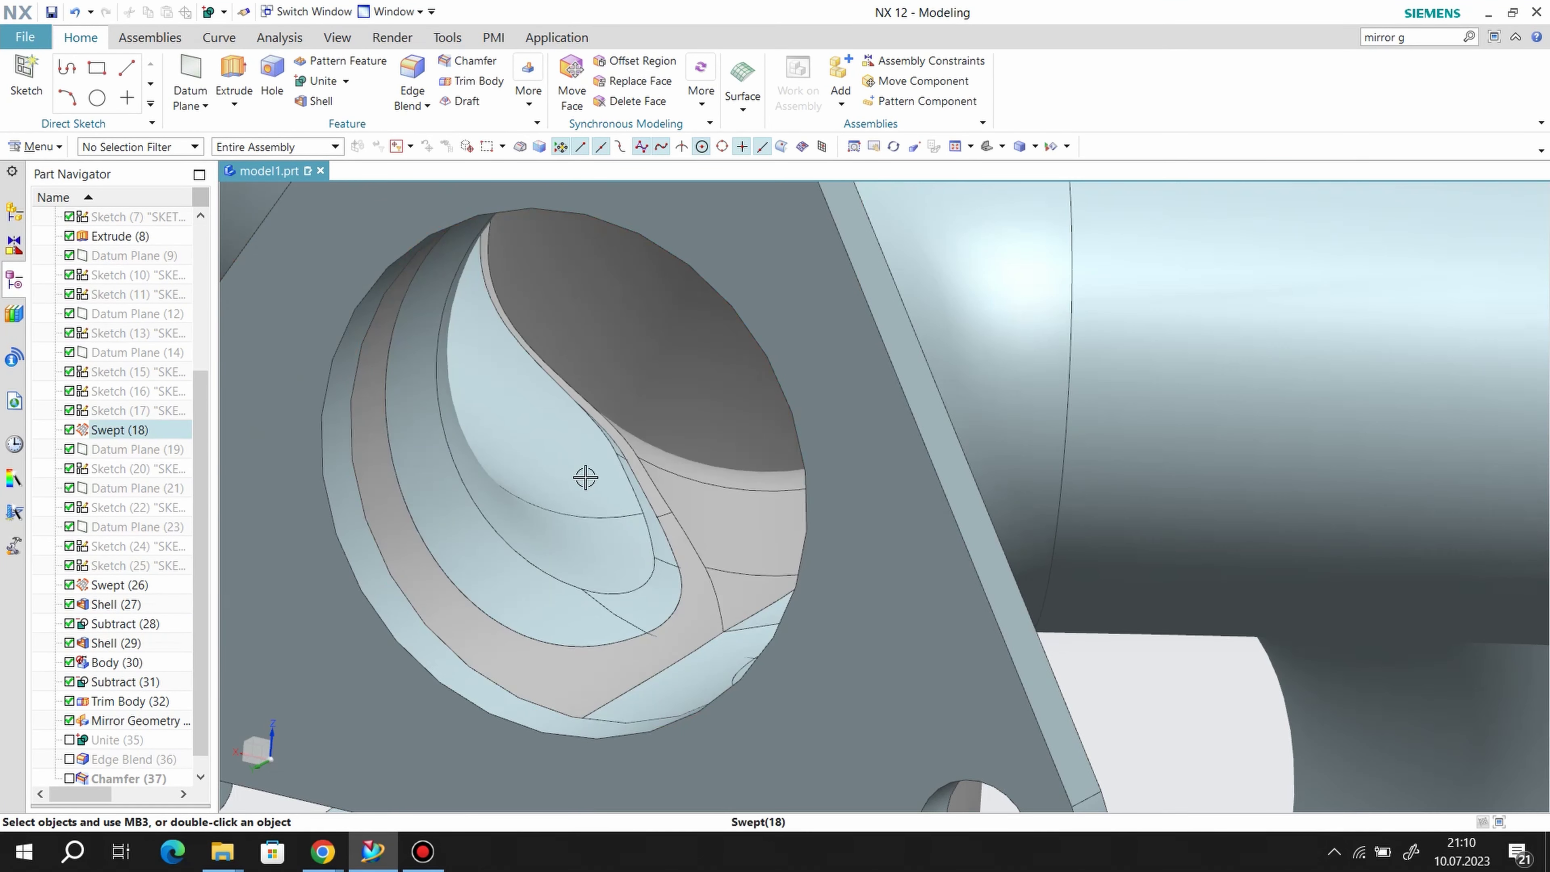
scroll(586, 479, down, 2)
scroll(671, 659, down, 2)
middle_drag(729, 734, 671, 726)
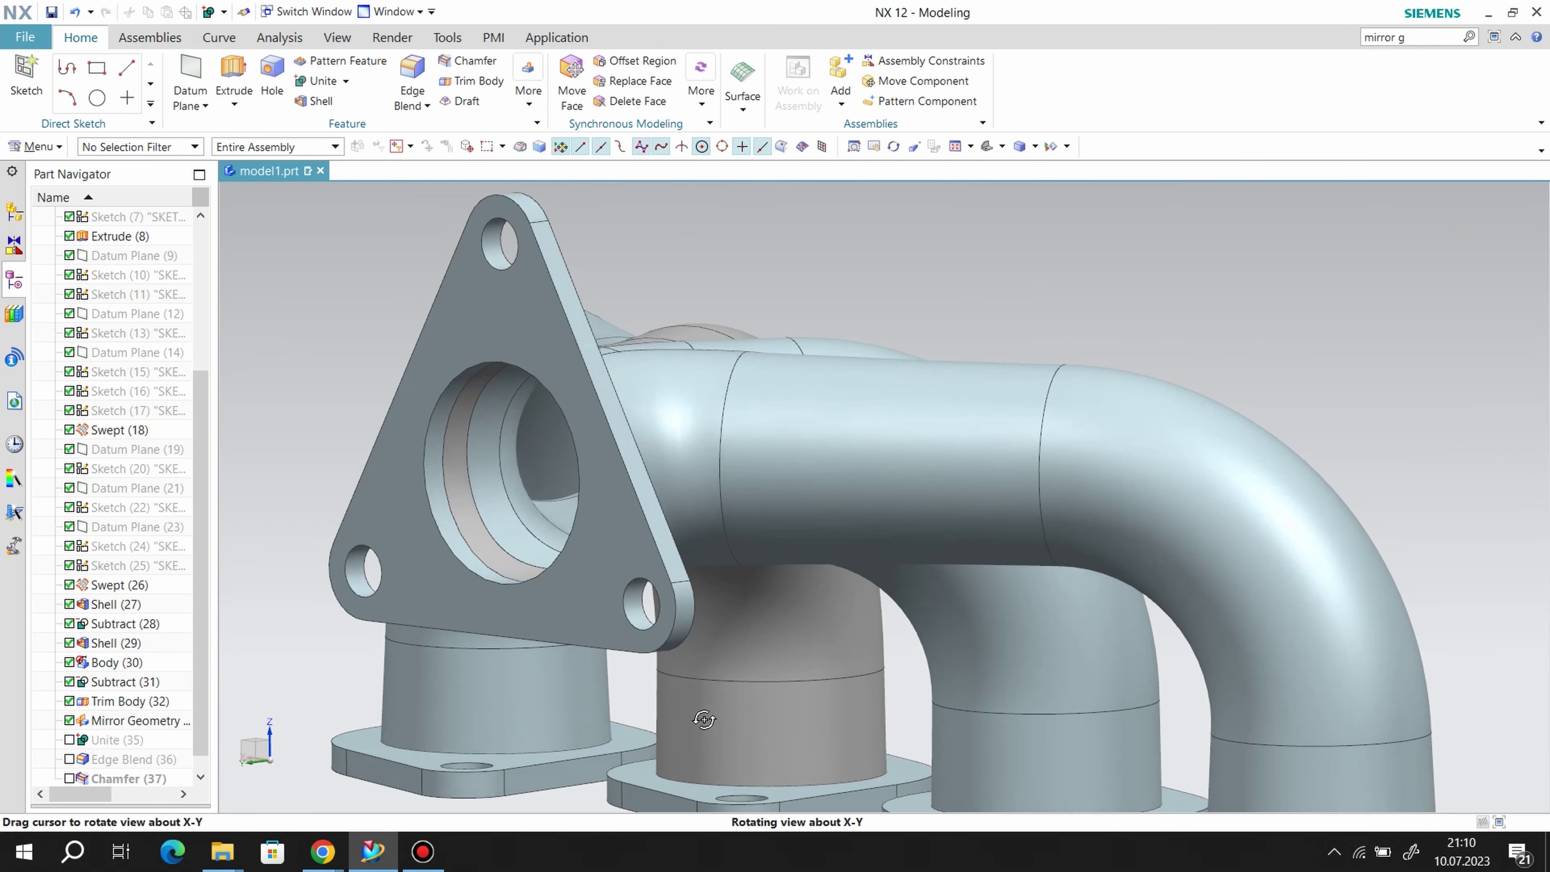
scroll(81, 708, down, 1)
- Suppress Mirror Geometry, Subtract (31) and Trim Body (32), keeping Body (30) shown
click(69, 700)
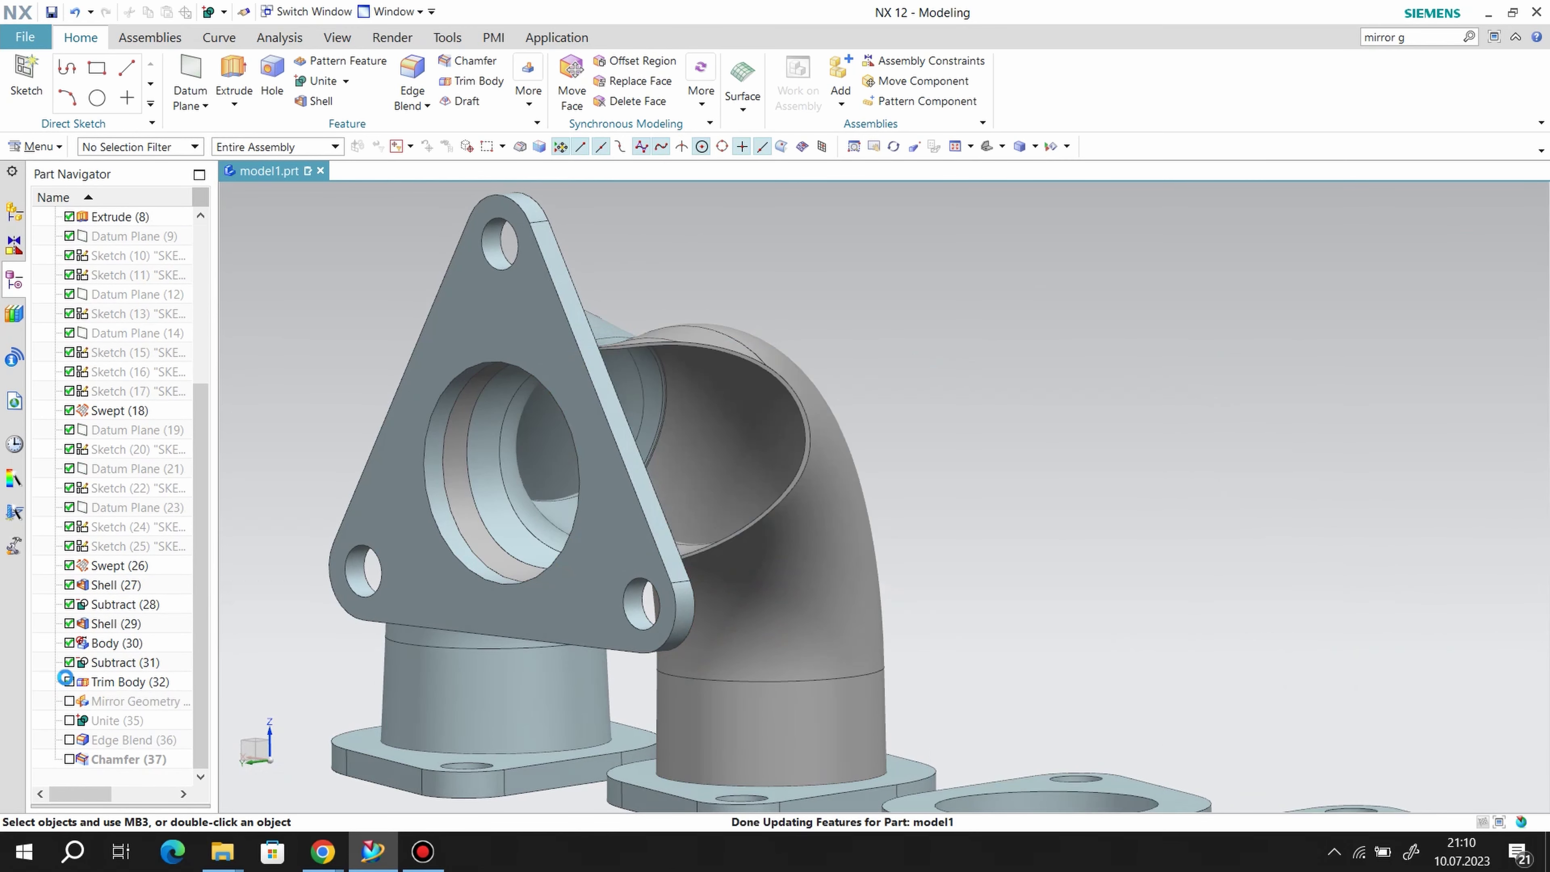
click(70, 662)
click(70, 643)
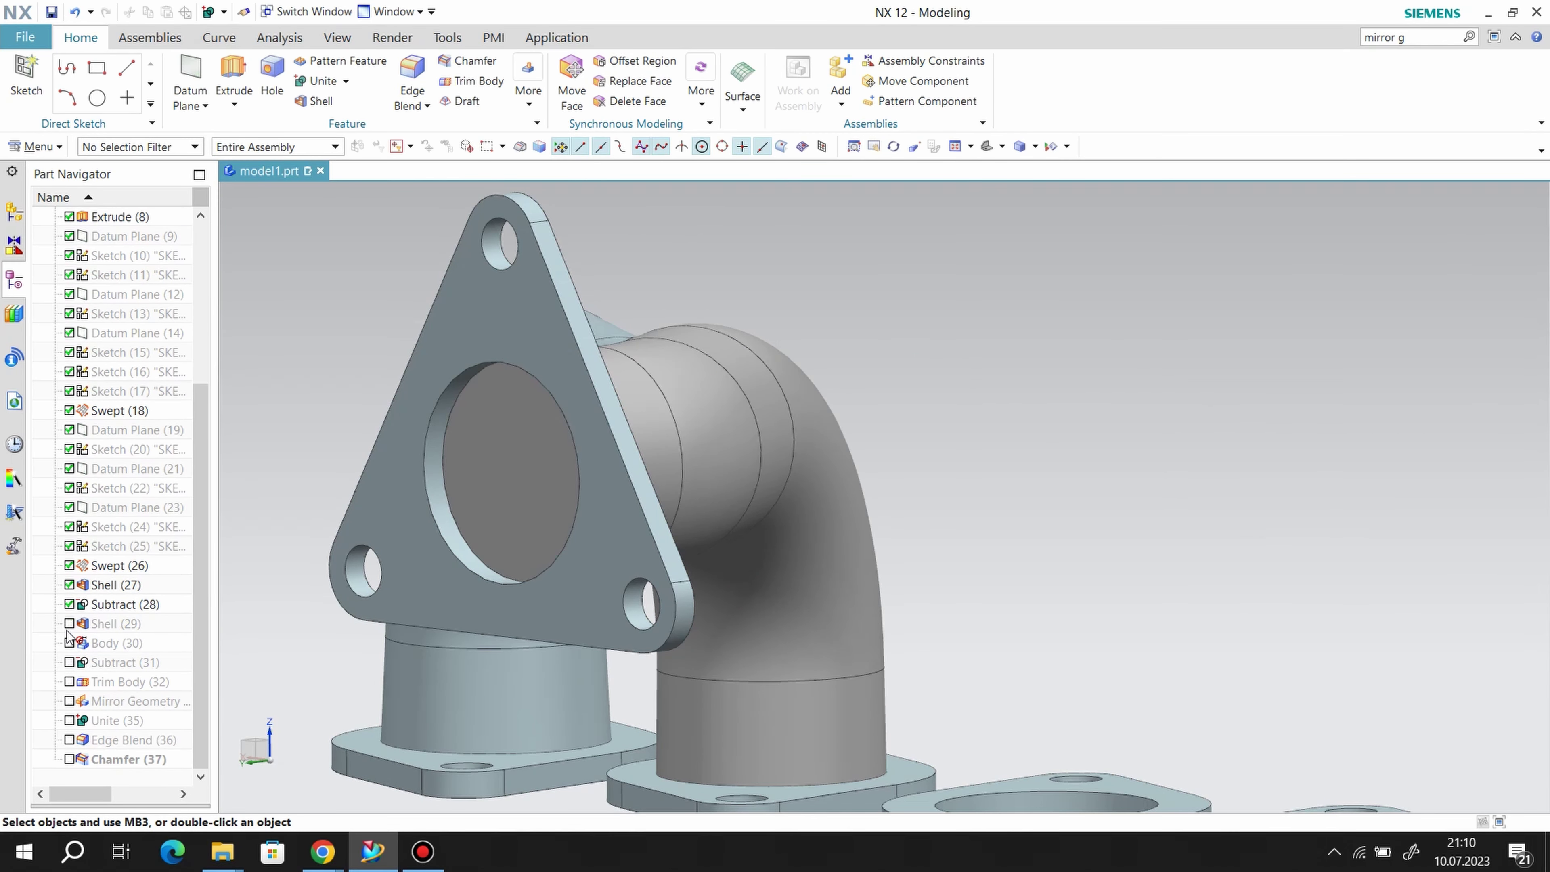
click(69, 644)
right_click(98, 643)
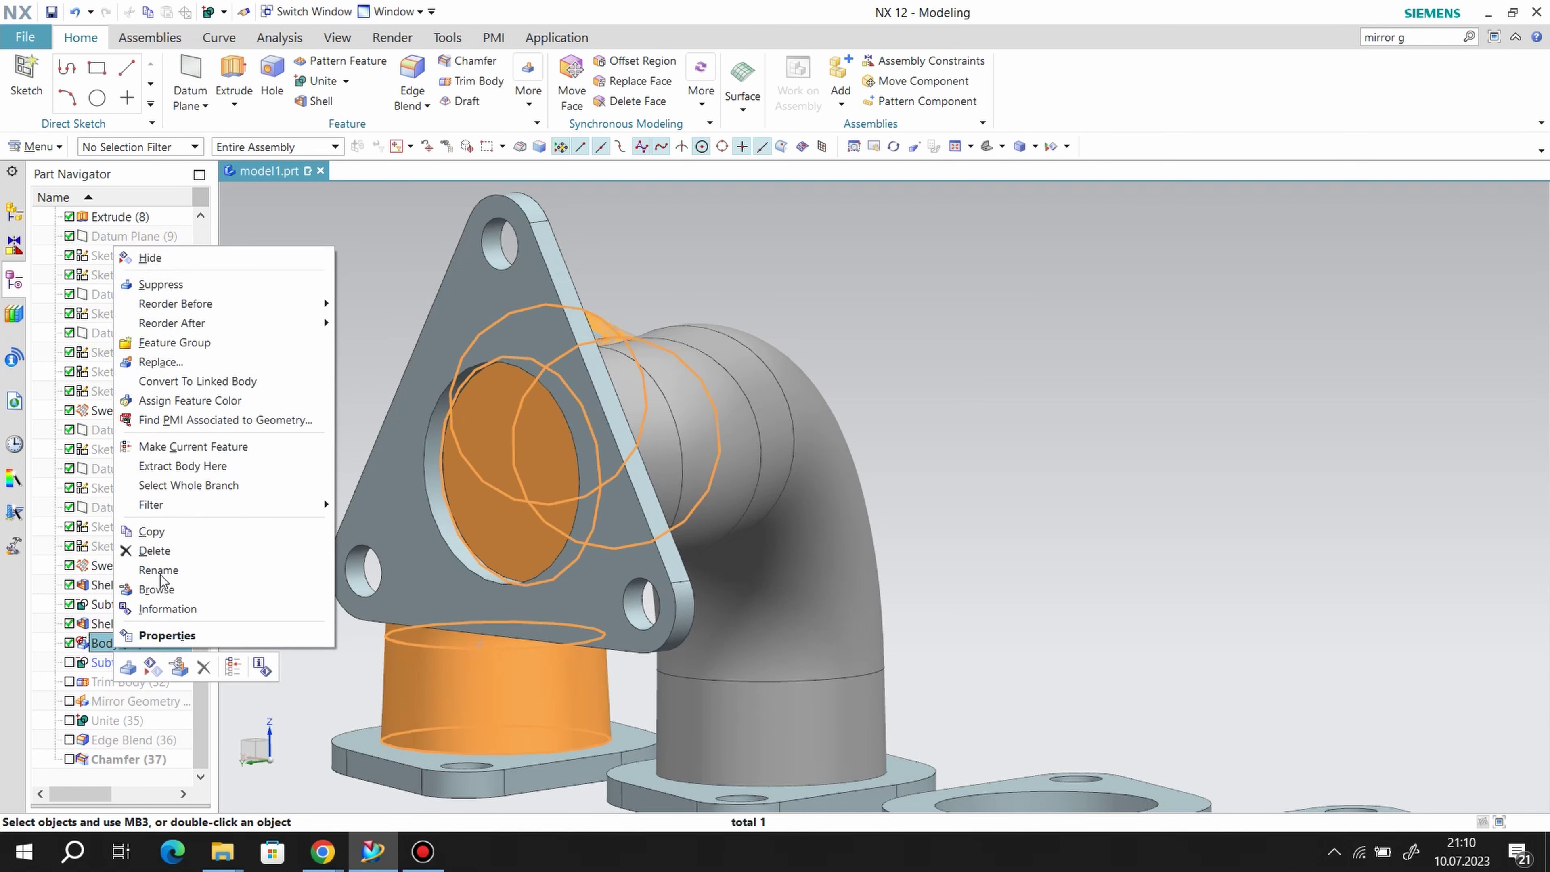
click(403, 249)
scroll(995, 430, up, 5)
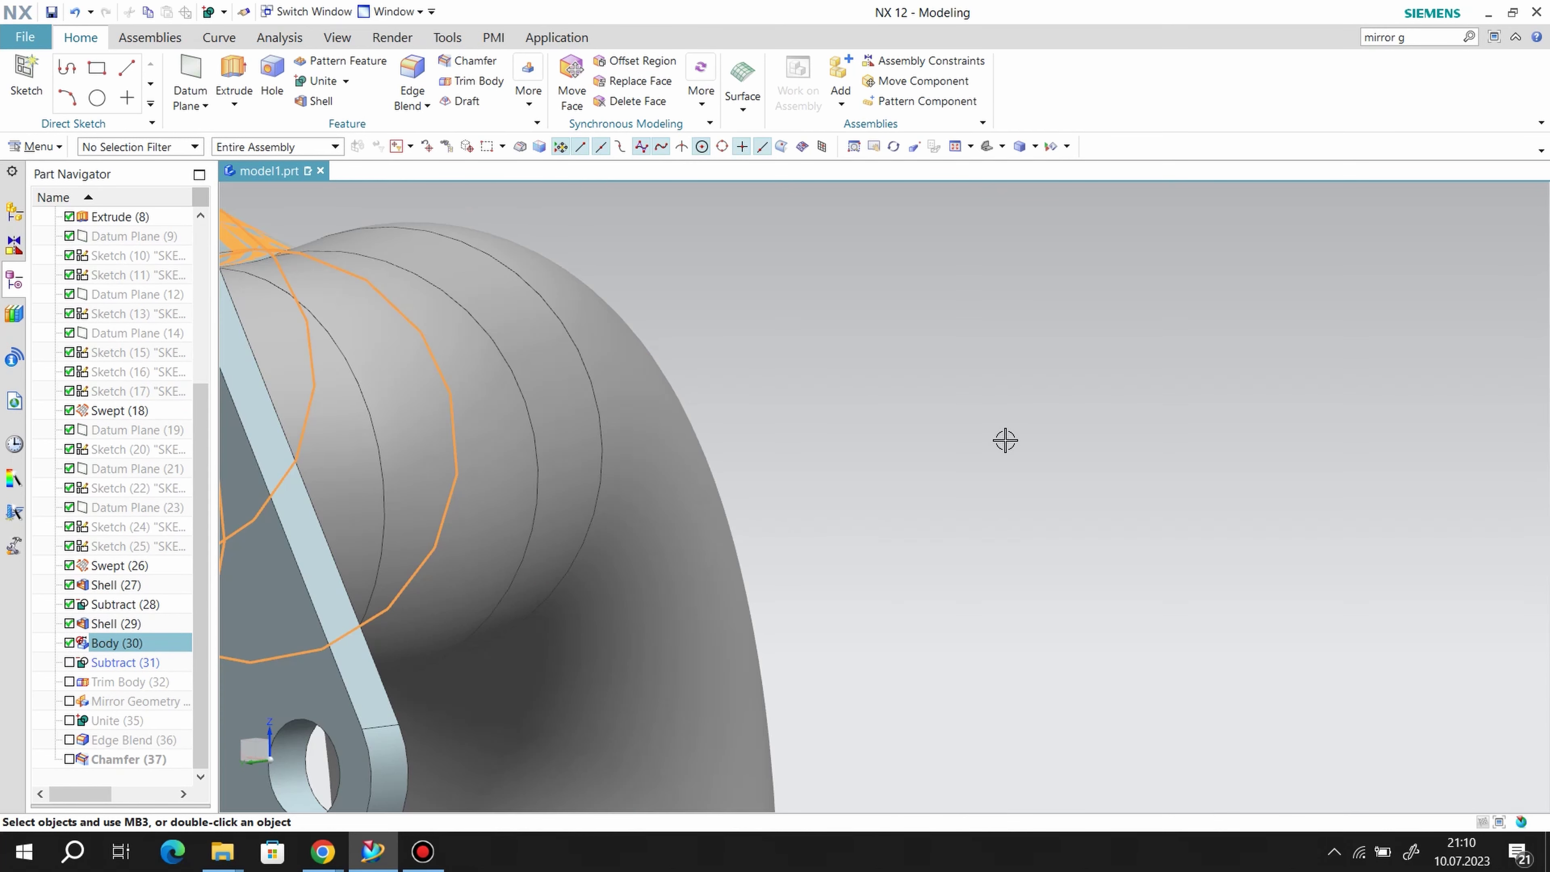
scroll(993, 453, down, 8)
middle_drag(993, 453, 893, 501)
text(offset face)
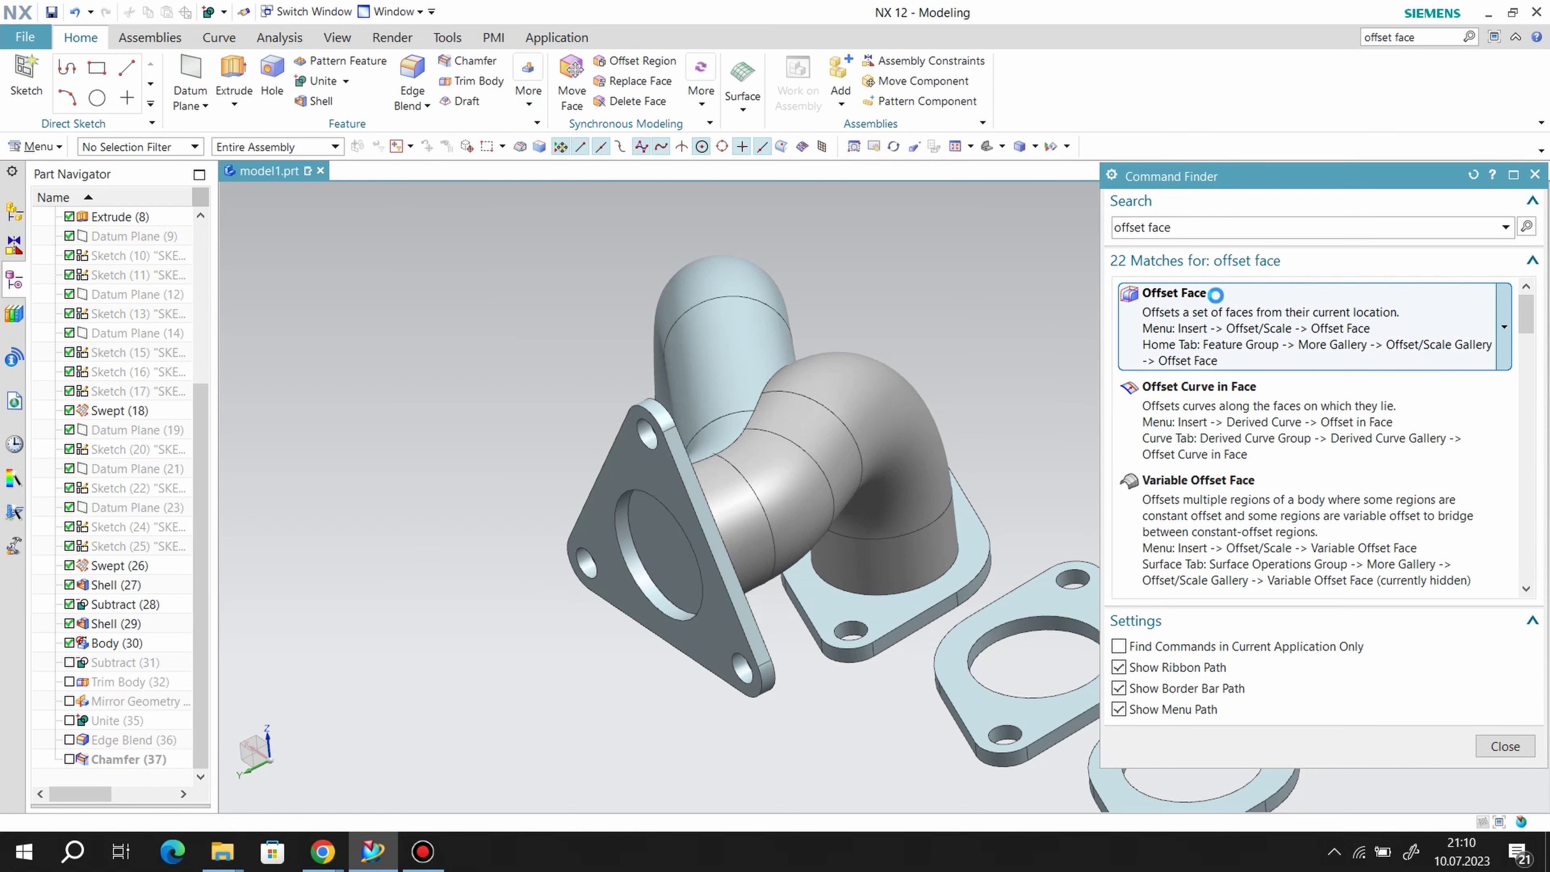
- Try Offset Face with the Tangent Faces rule on the upper pipe faces, then cancel it
click(1173, 293)
click(611, 146)
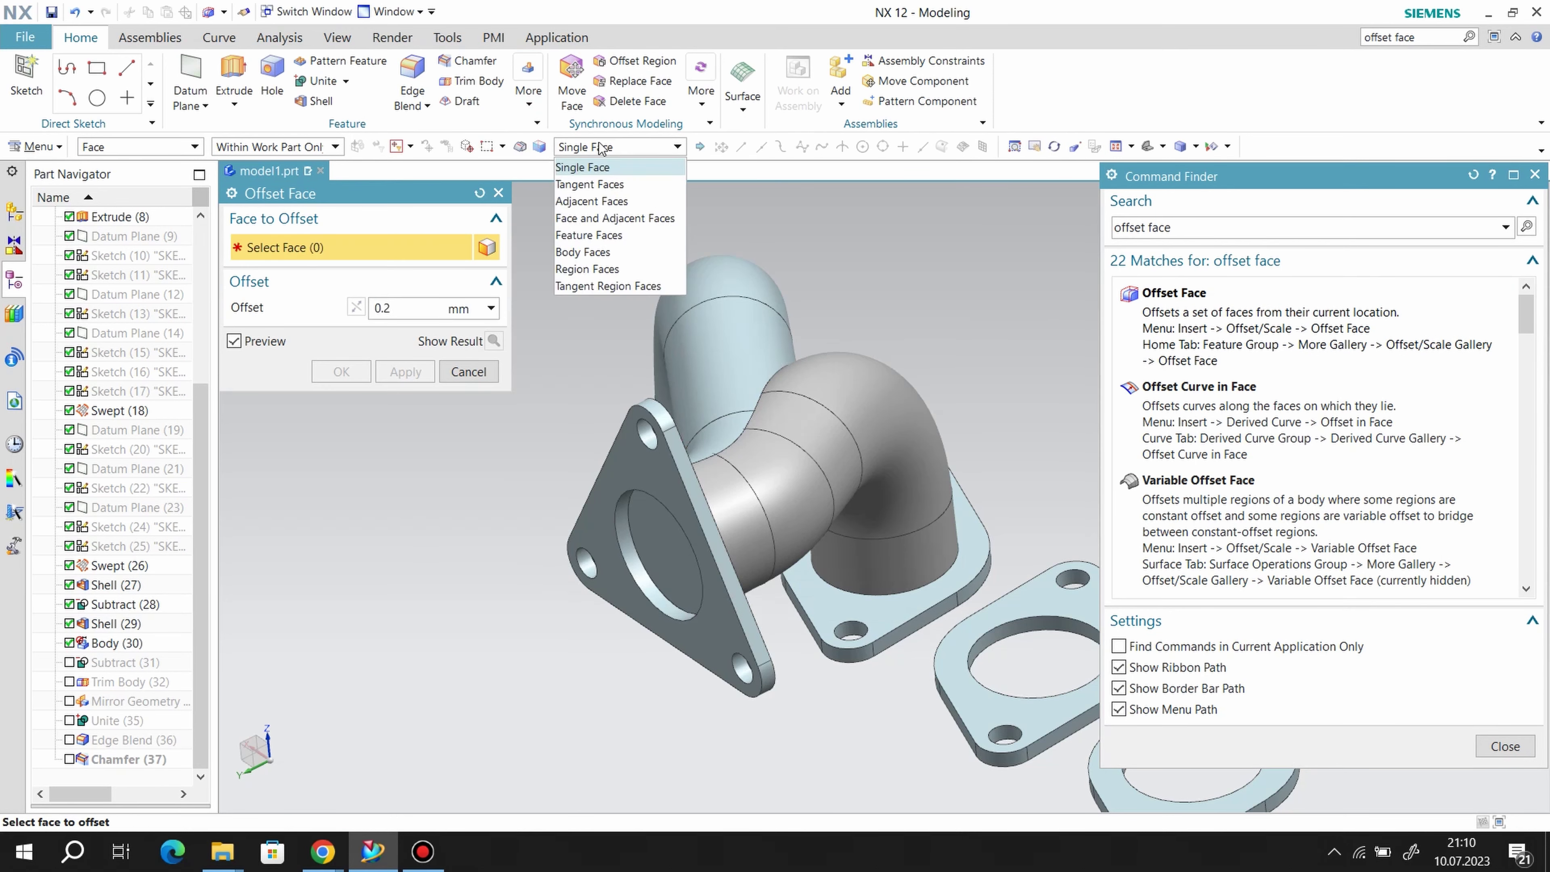
click(603, 184)
click(720, 333)
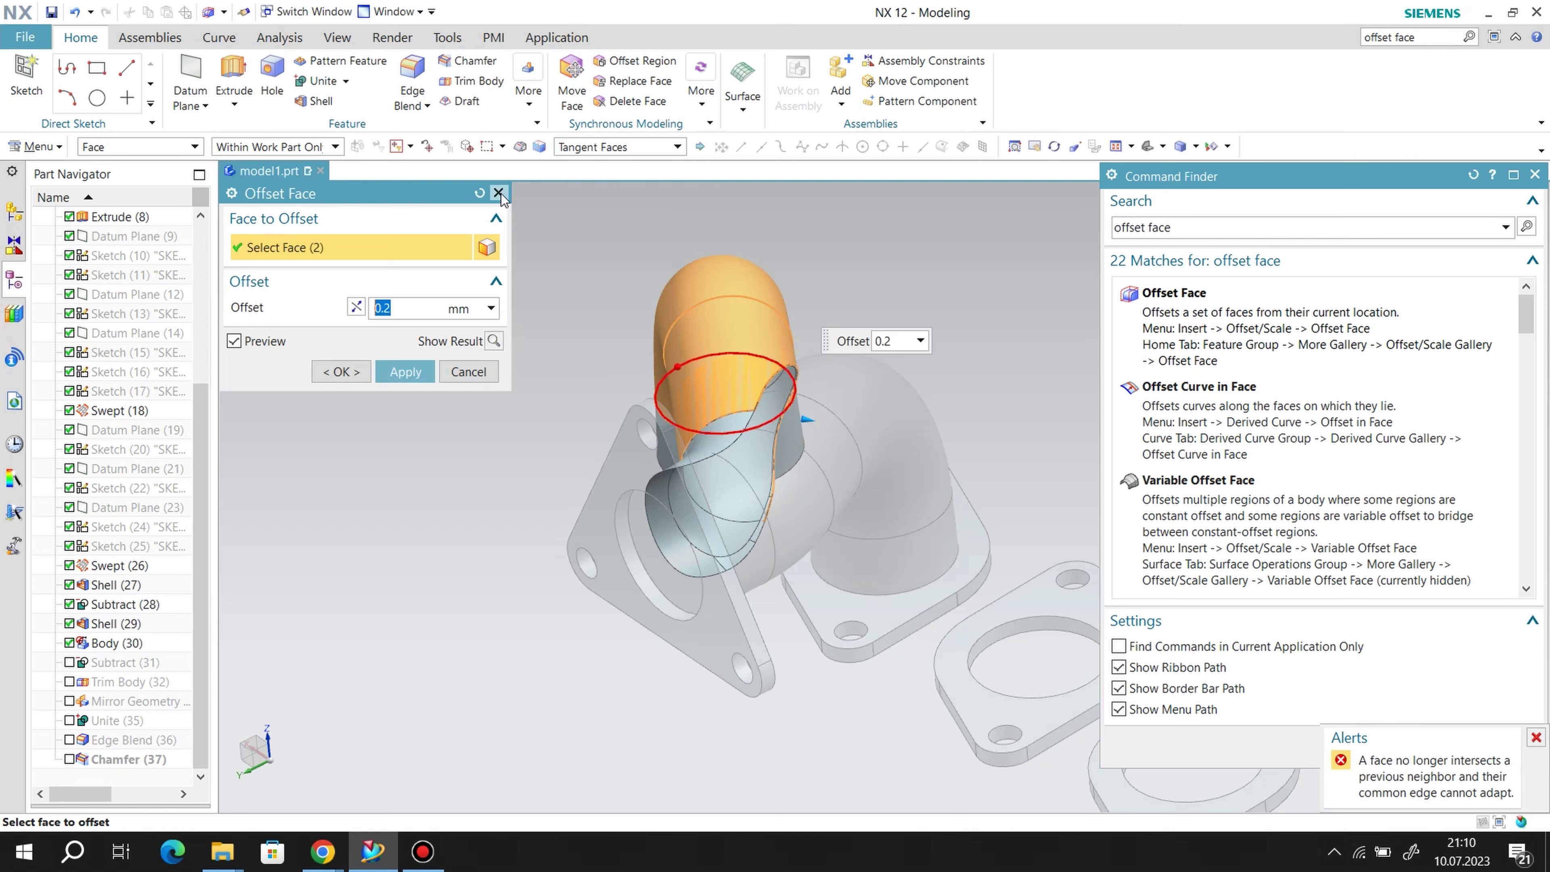
click(341, 371)
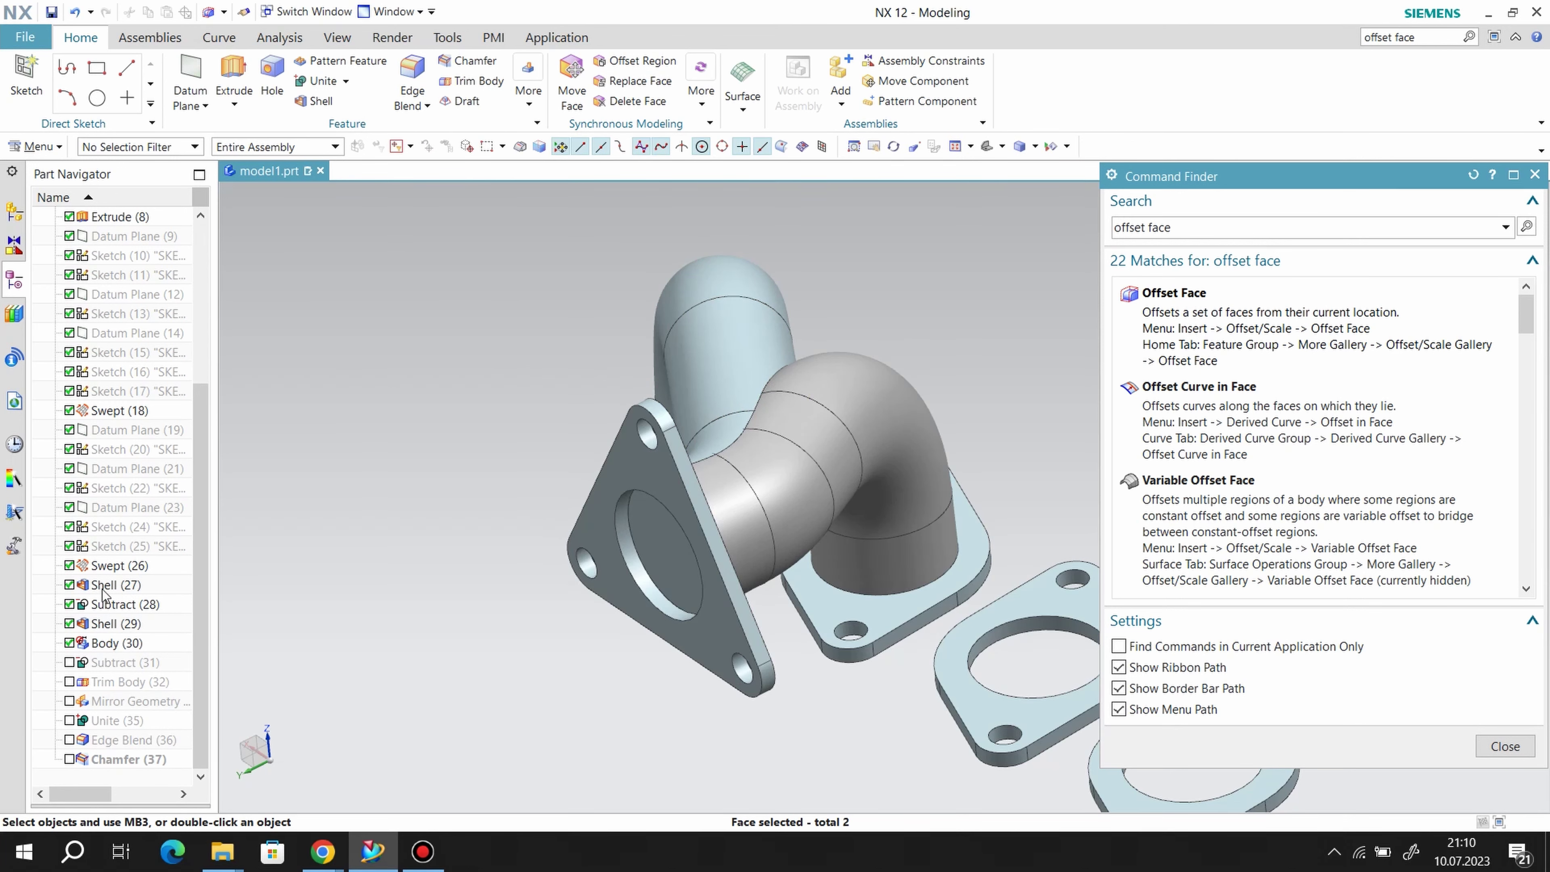
right_click(111, 411)
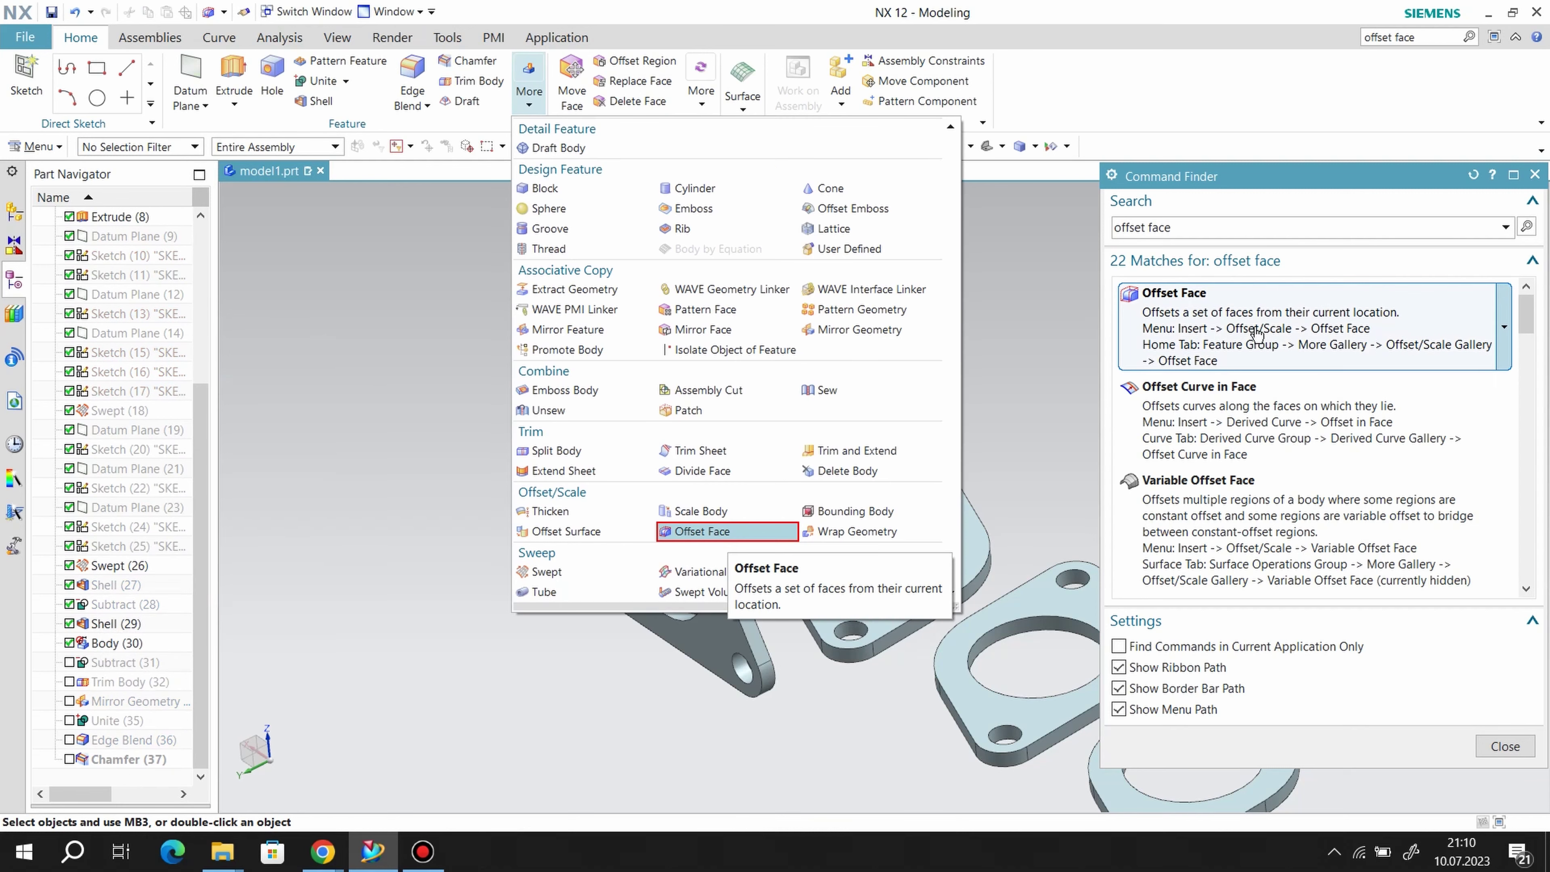
- Select the tangent elbow and pipe faces for offsetting and enter a 1 mm offset
click(1178, 306)
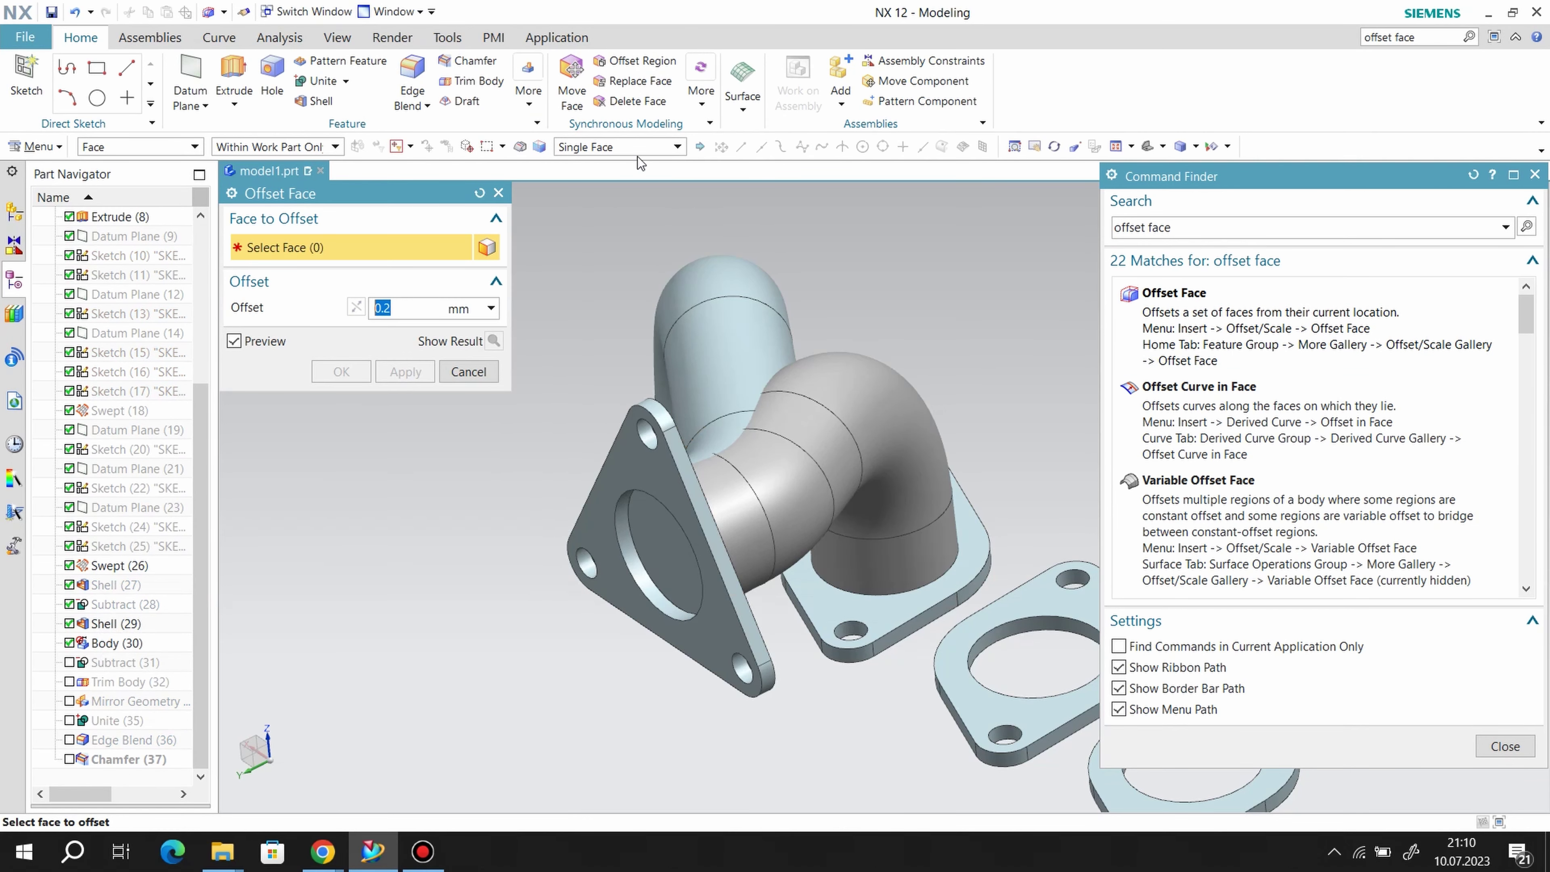
click(625, 148)
click(601, 203)
click(726, 332)
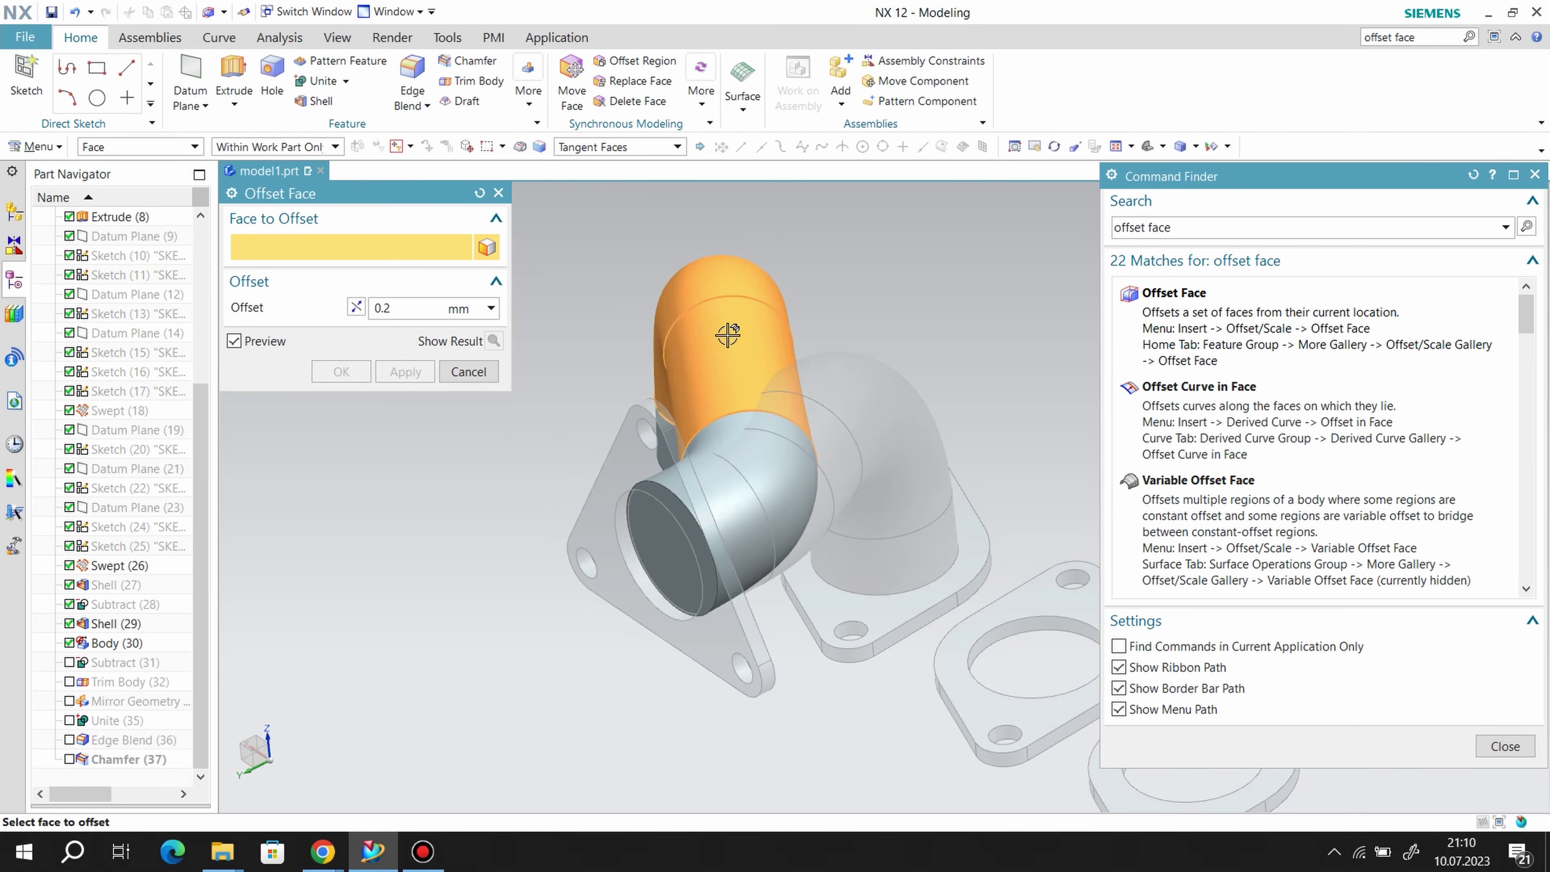
click(716, 439)
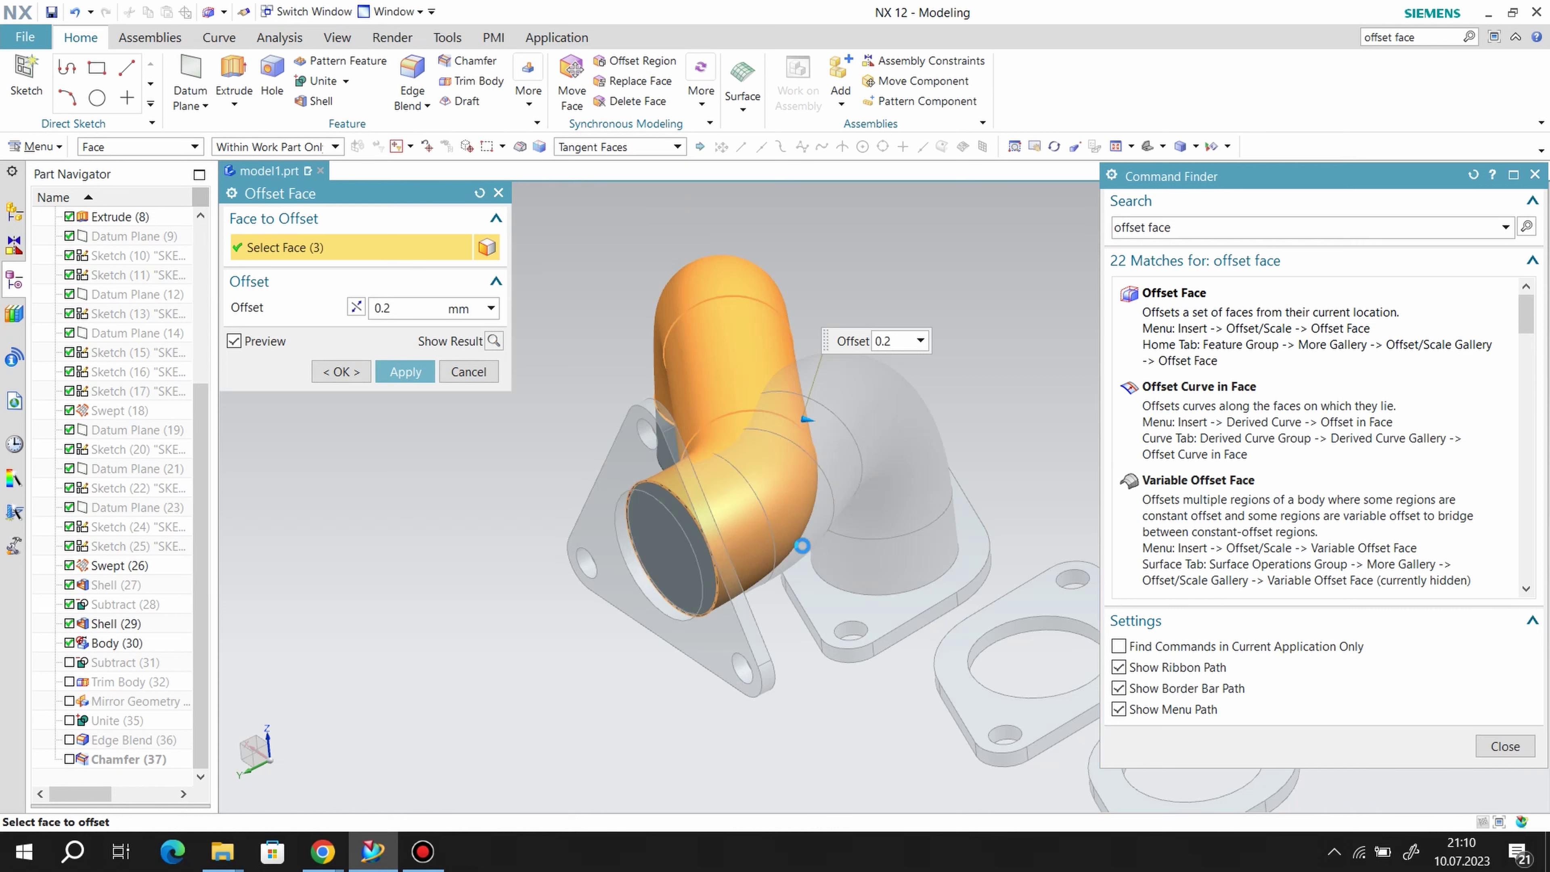
middle_drag(745, 515, 611, 464)
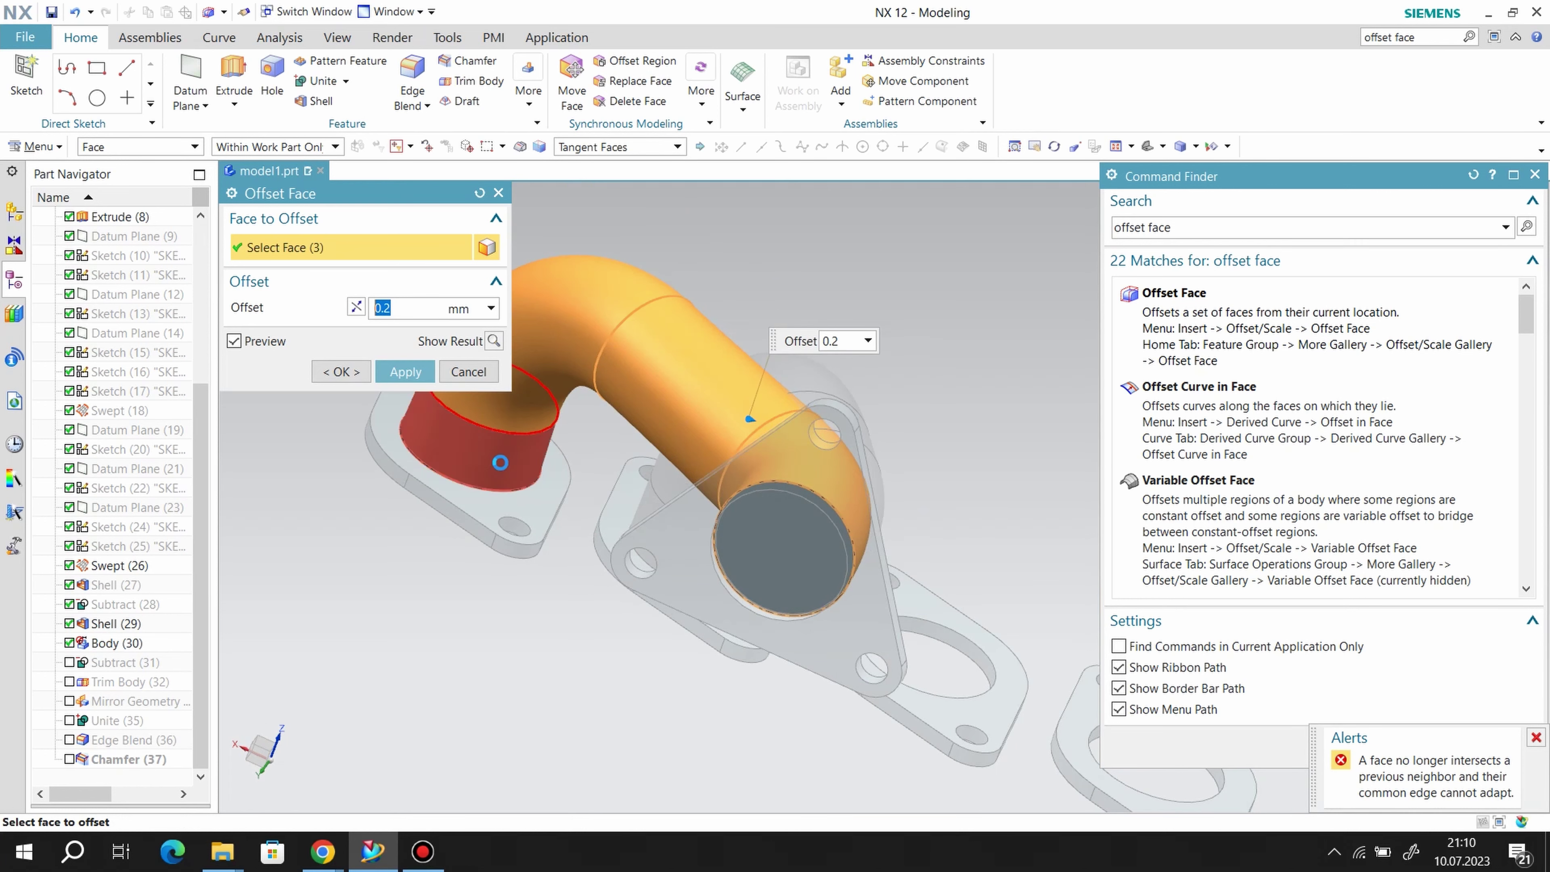
click(488, 440)
text(1)
key(Return)
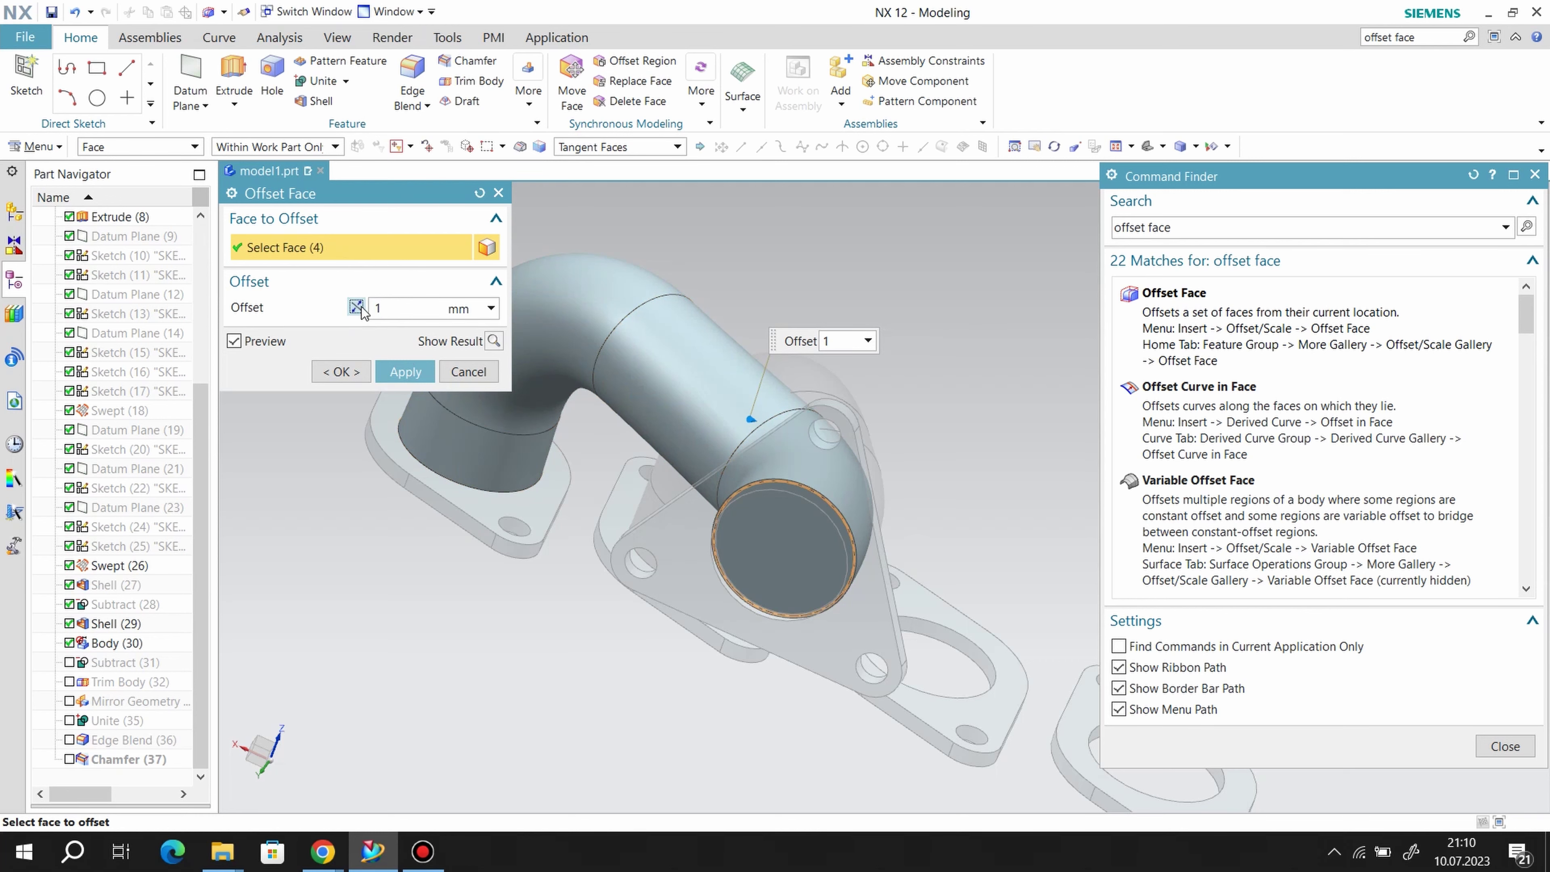
- Check the preview, apply the 1 mm face offset, and dismiss the resulting error
middle_drag(967, 573, 842, 464)
scroll(831, 443, up, 3)
scroll(818, 363, up, 3)
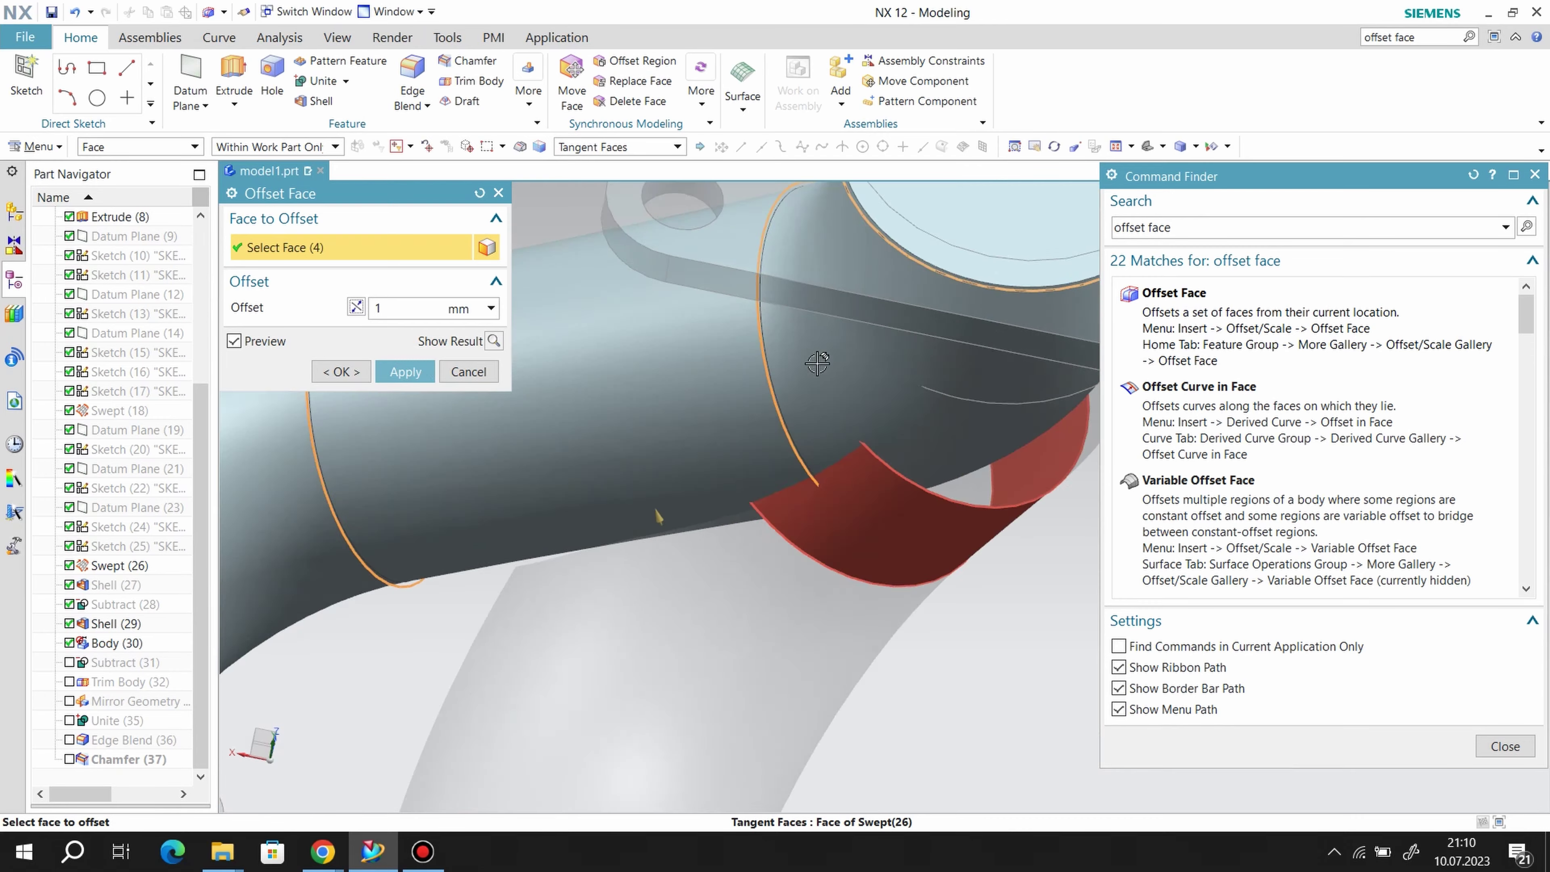
scroll(818, 363, down, 5)
mouse_move(573, 537)
middle_down()
mouse_move(556, 527)
mouse_move(590, 591)
middle_up()
click(401, 372)
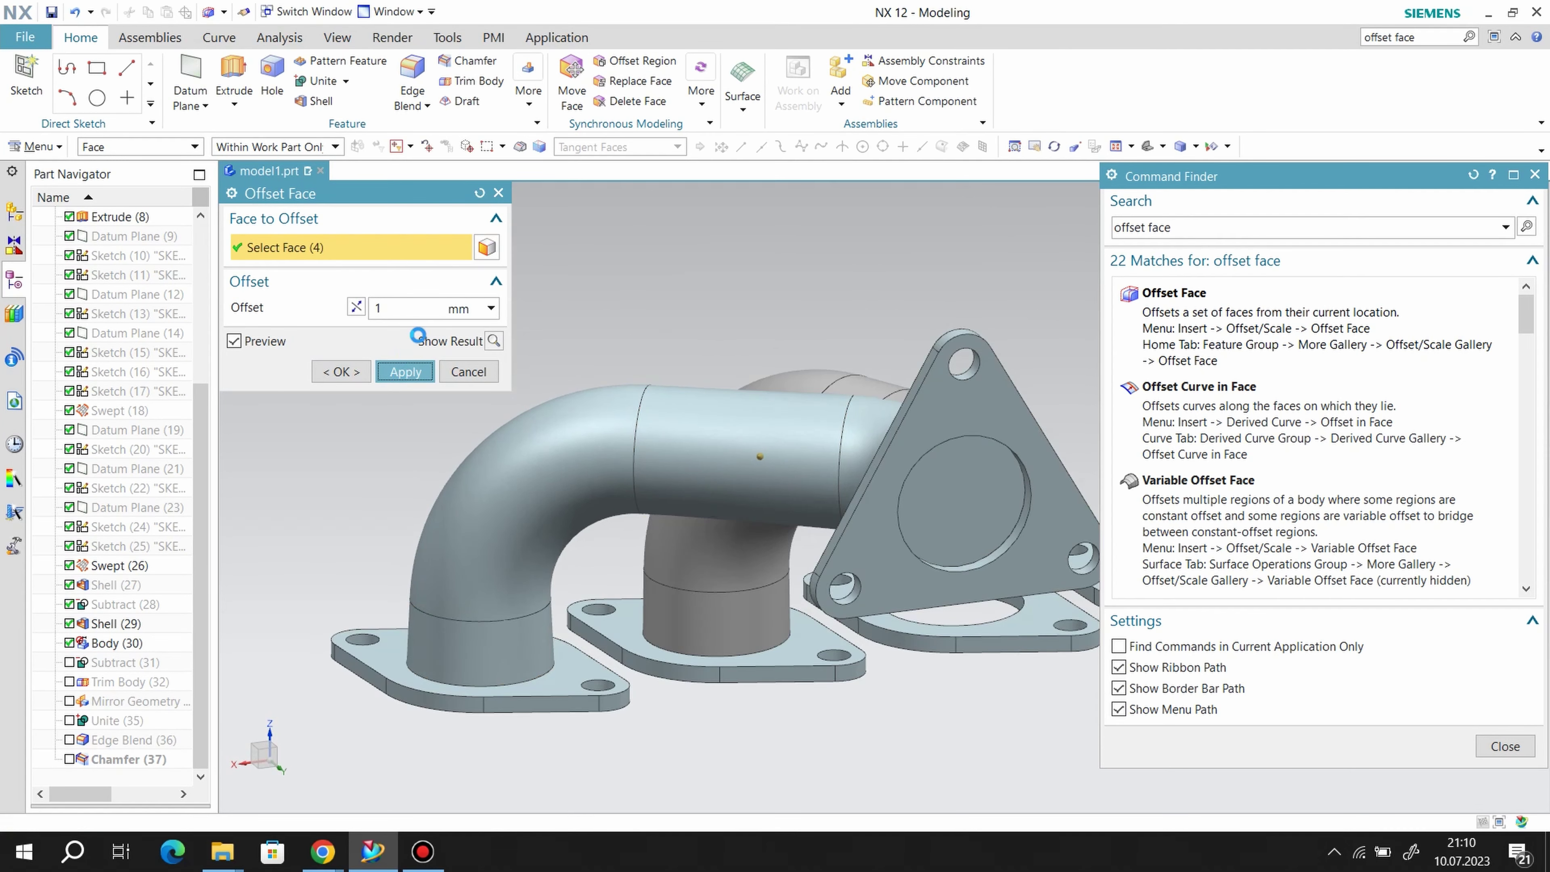
click(750, 441)
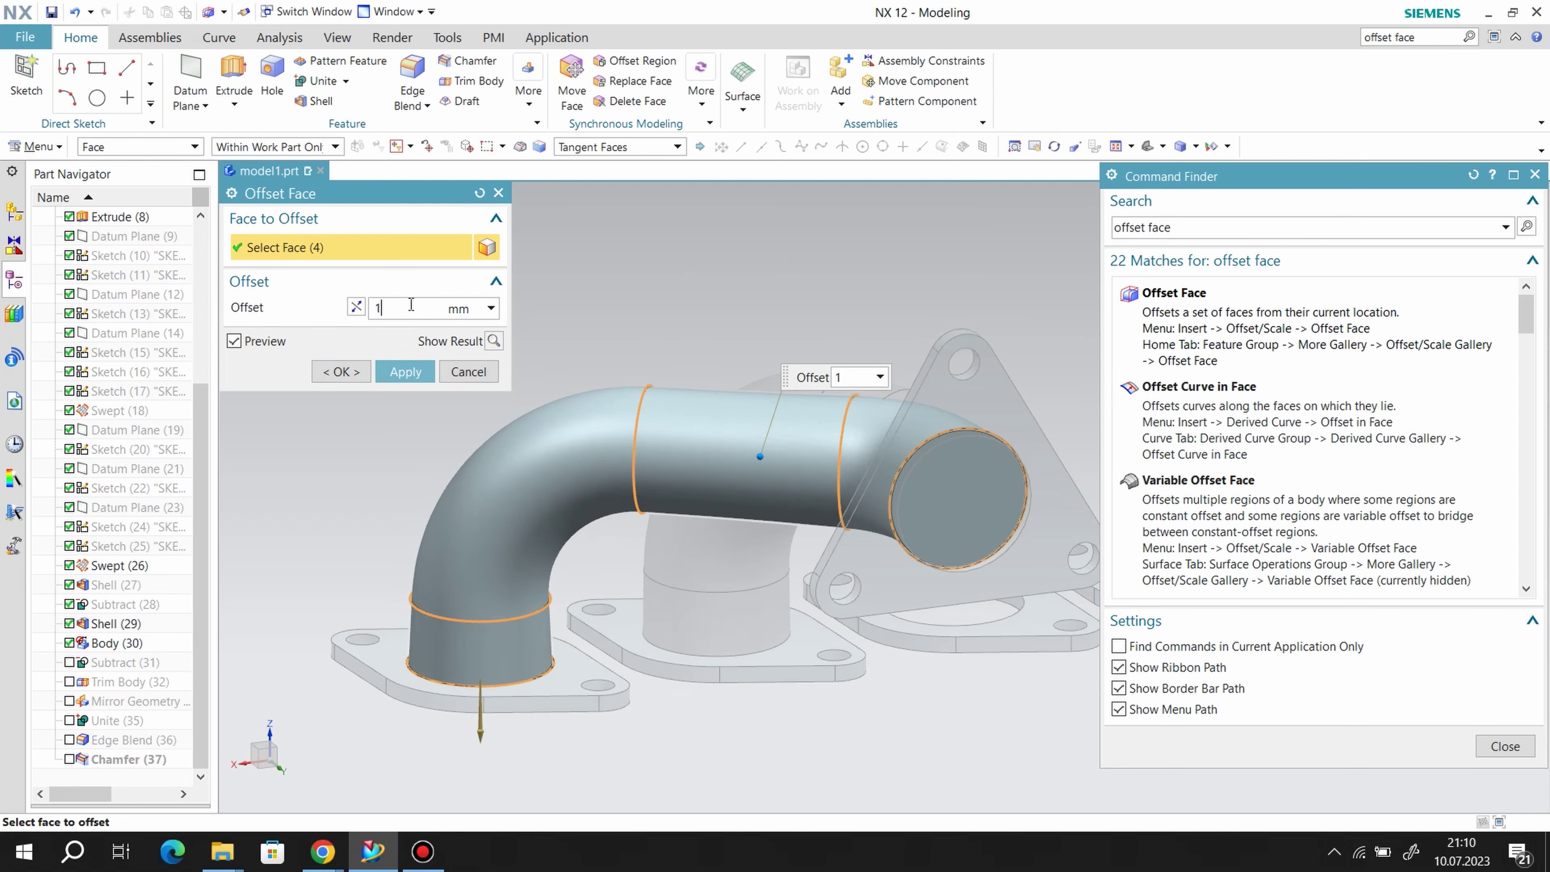
- Cancel Offset Face and restart it with no faces selected
middle_drag(969, 572, 984, 646)
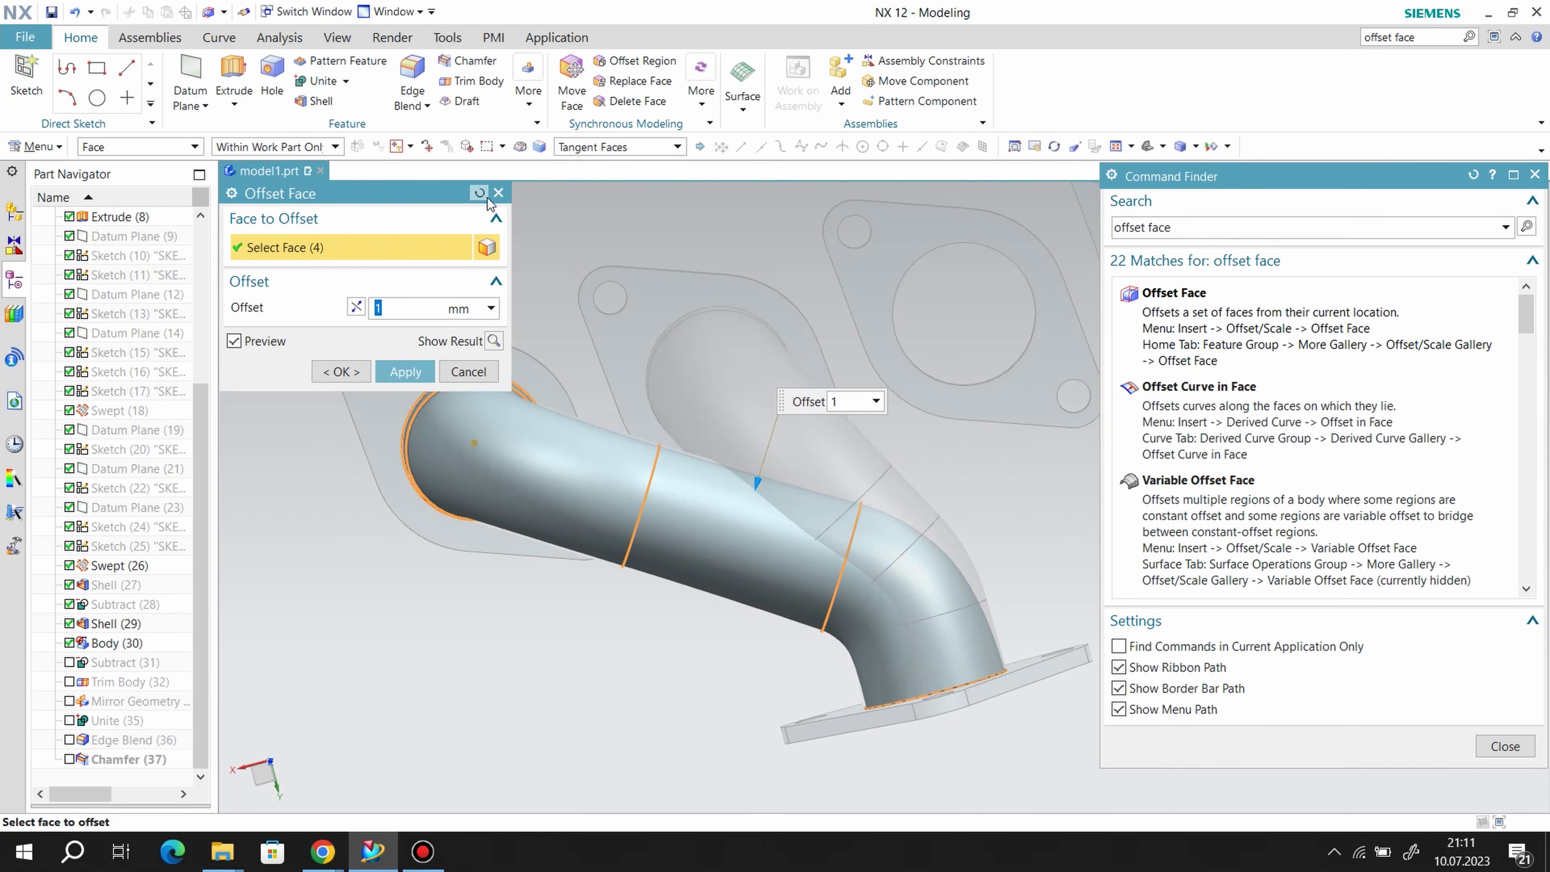
click(499, 193)
click(1329, 321)
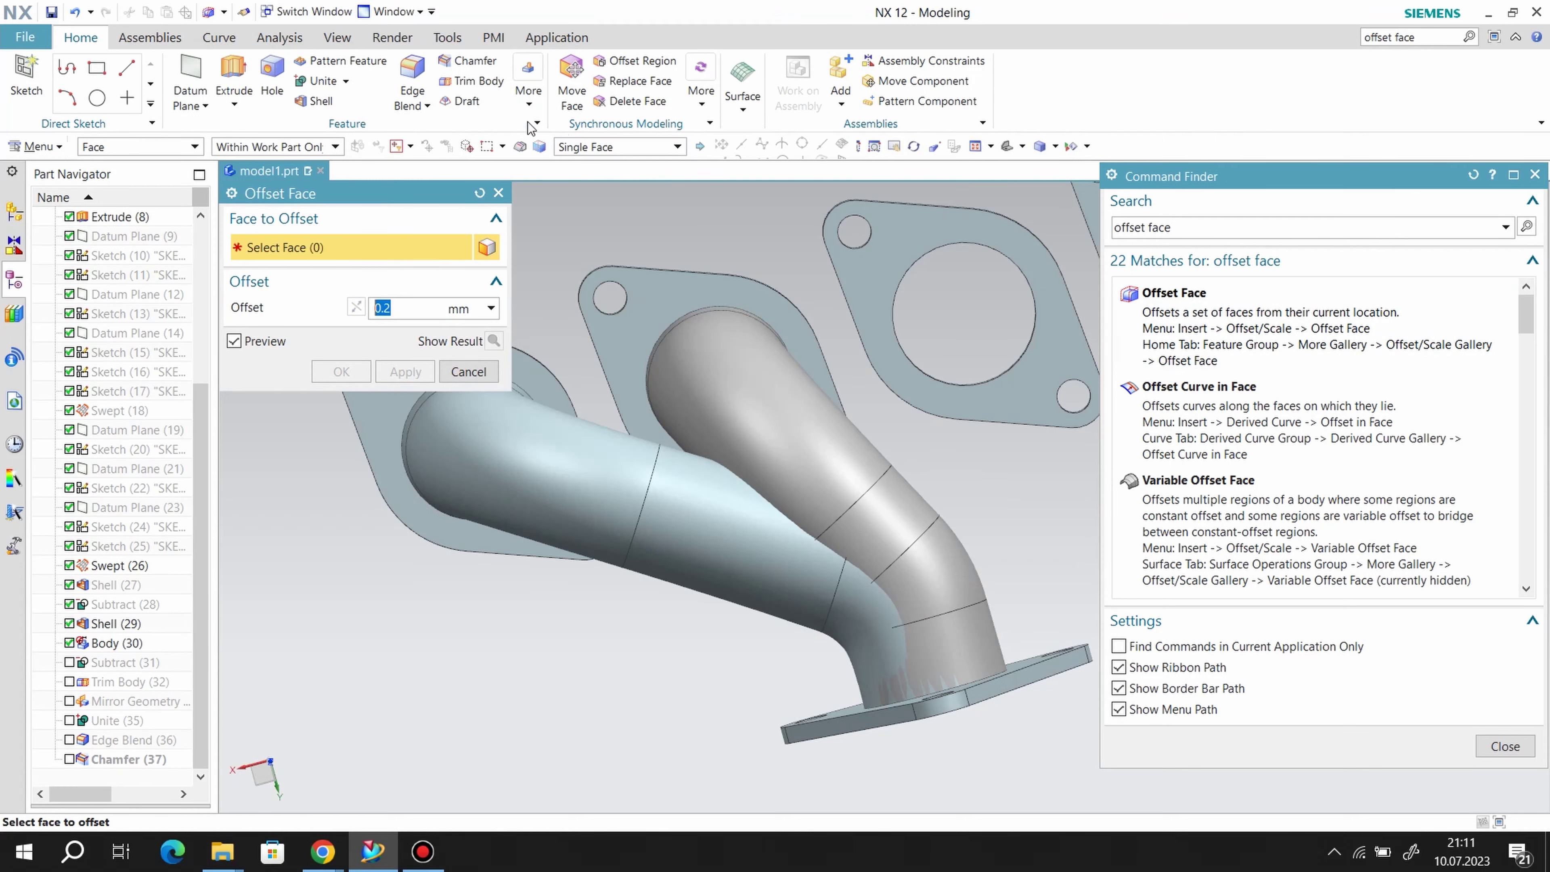
- Select the upper and lower pipe faces using the Tangent Faces rule
click(620, 151)
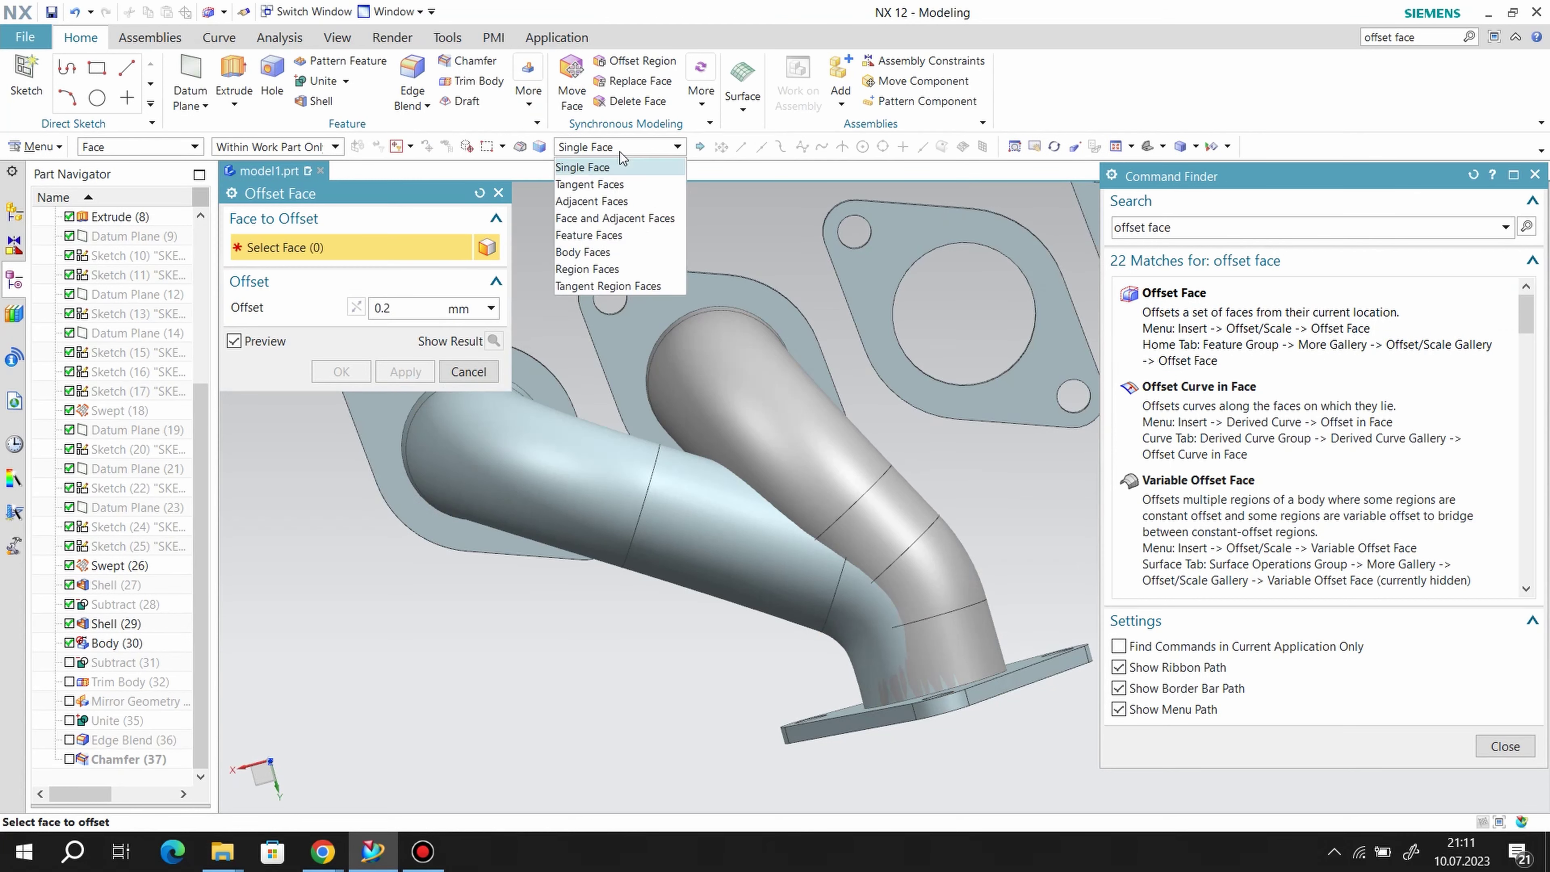
click(602, 185)
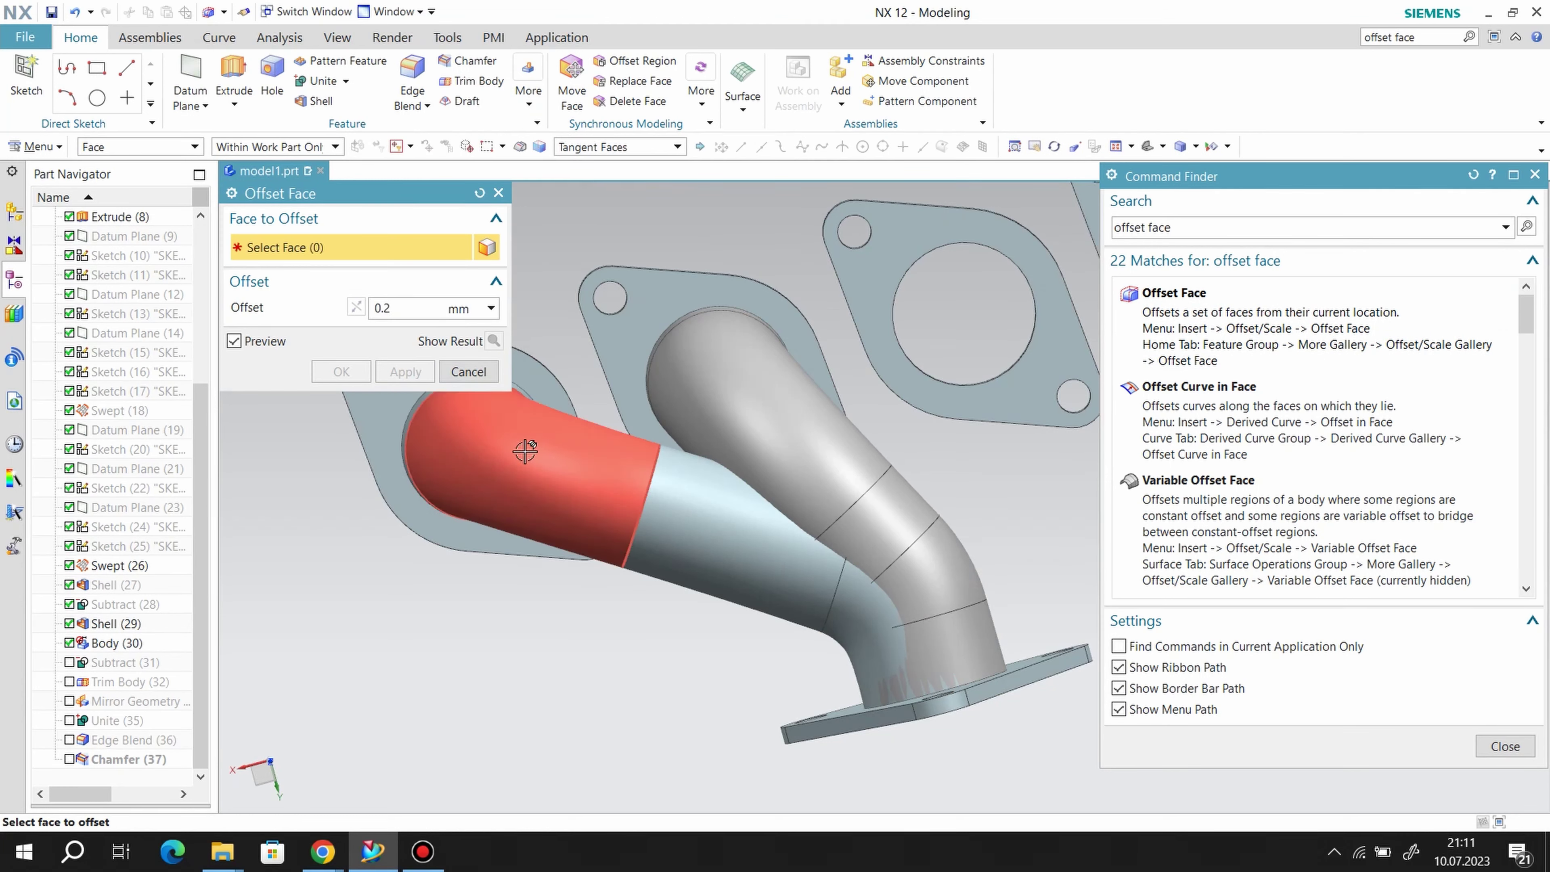
middle_drag(558, 508, 600, 479)
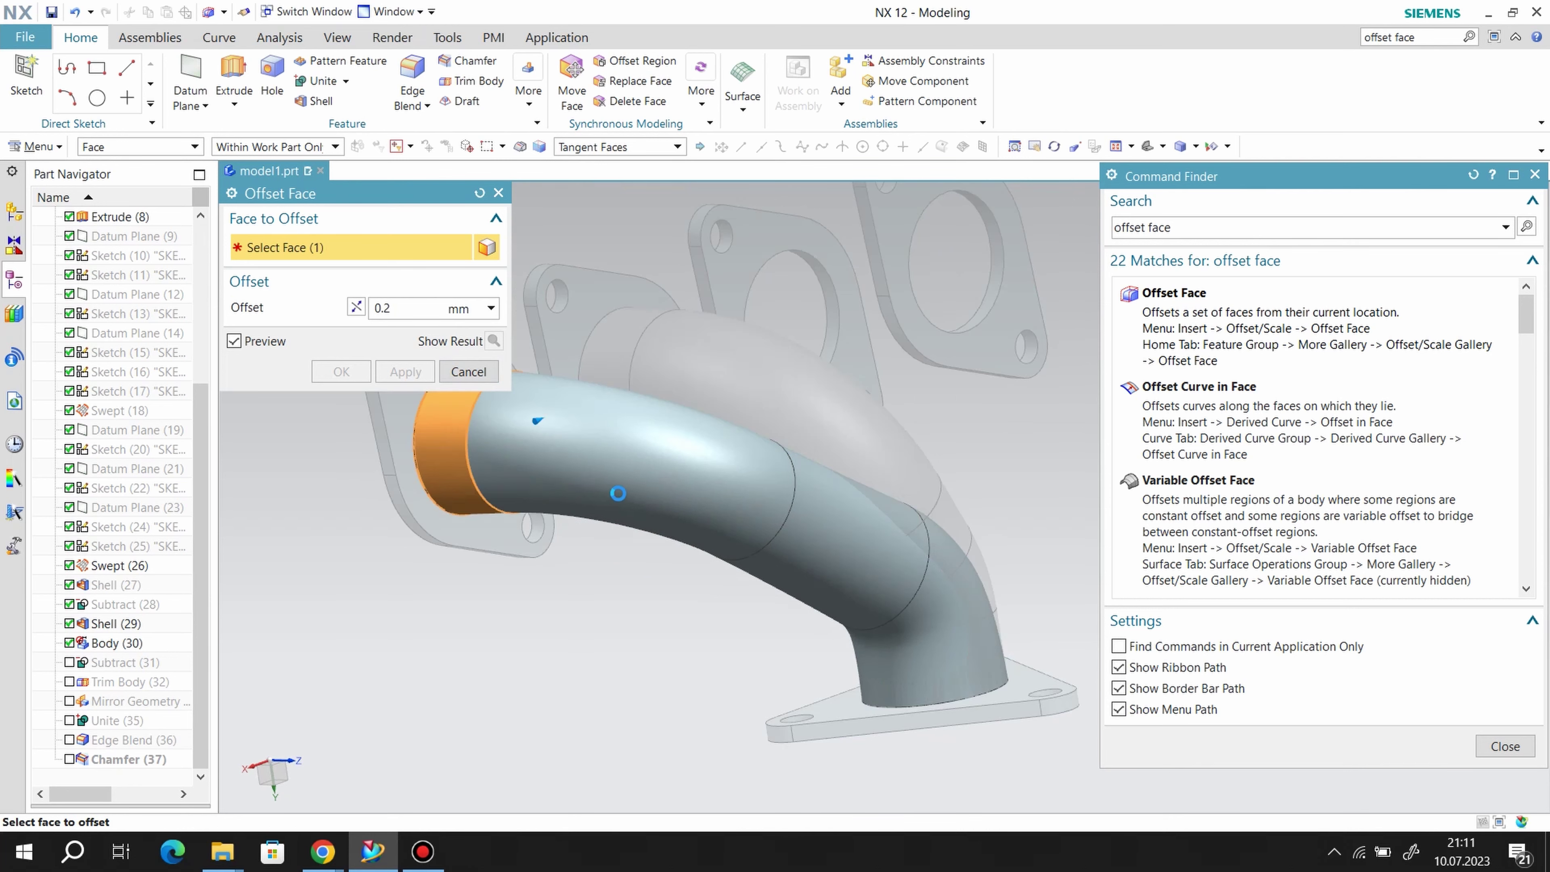
click(600, 479)
click(865, 629)
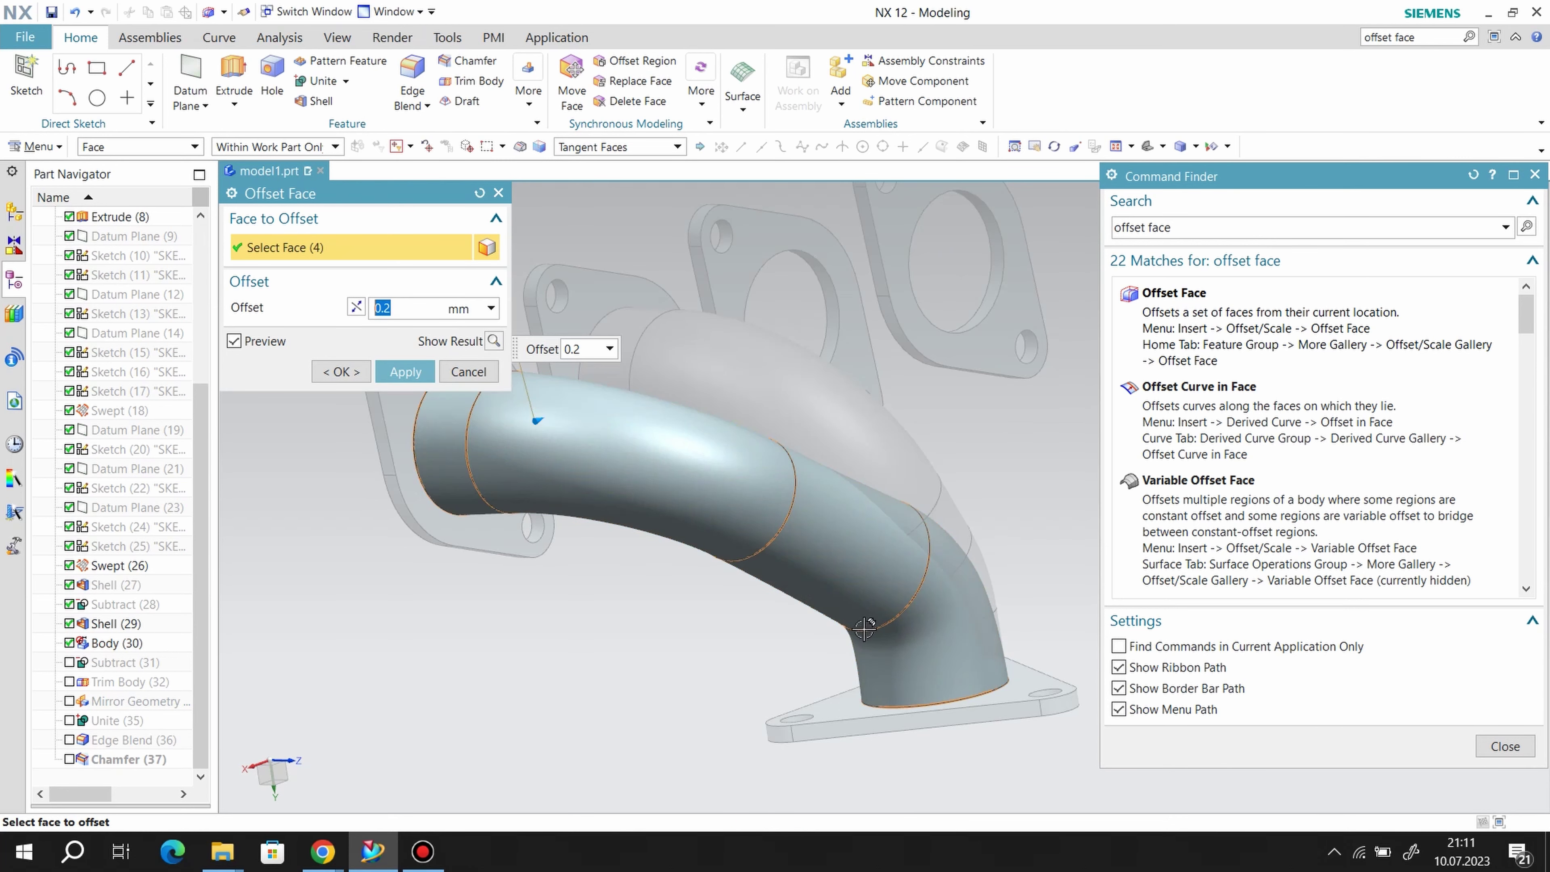
mouse_move(728, 638)
middle_down()
mouse_move(652, 601)
mouse_move(639, 569)
middle_up()
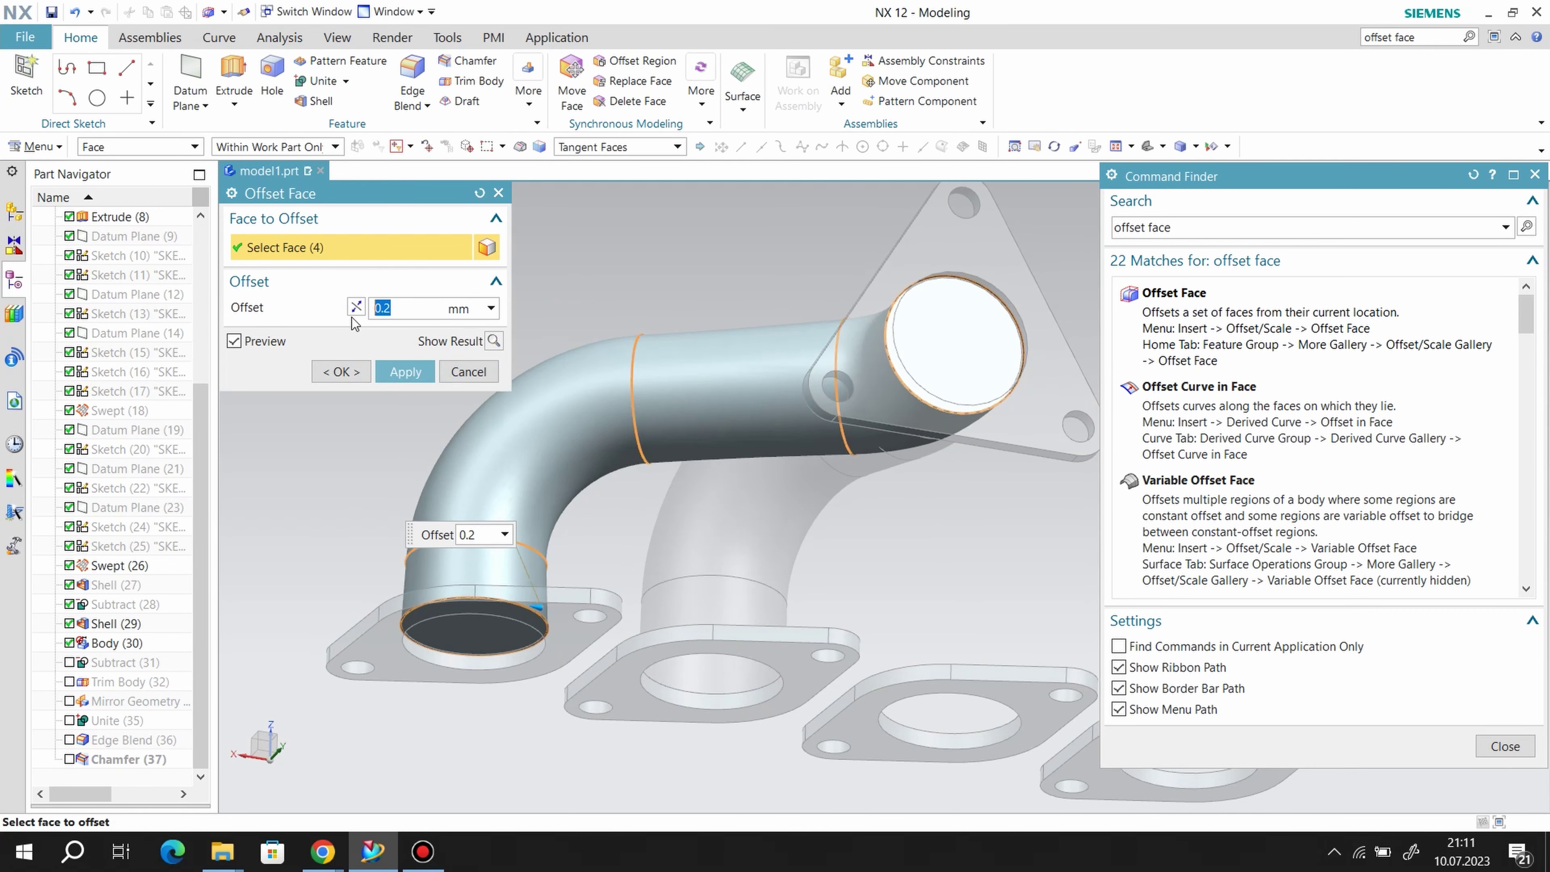
- Apply a 1 mm offset and dismiss the suppressed Boolean error
text(1)
key(Return)
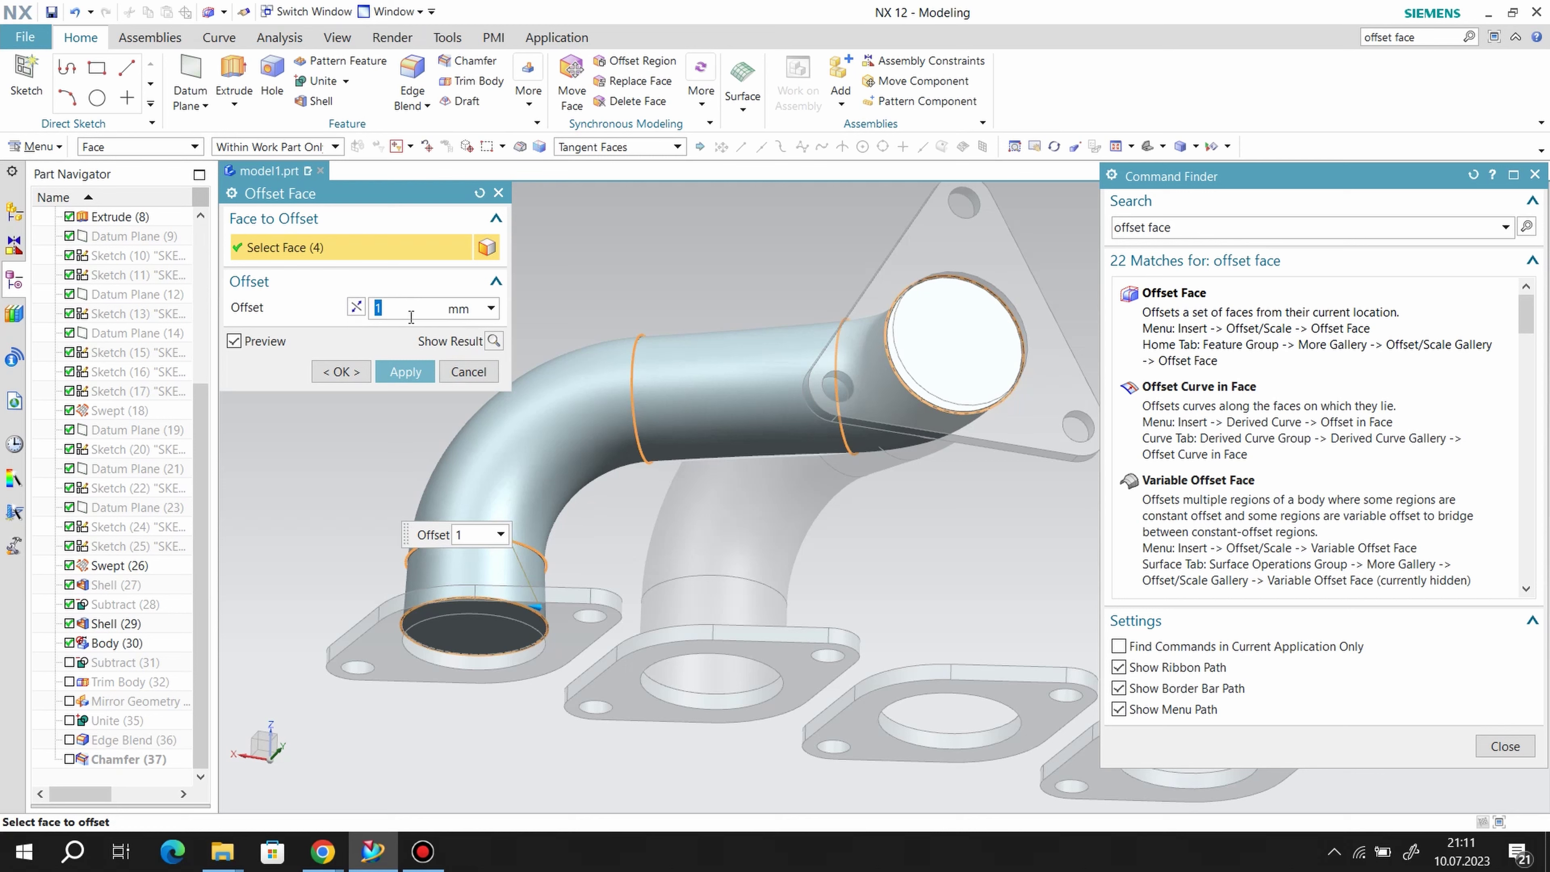
click(404, 377)
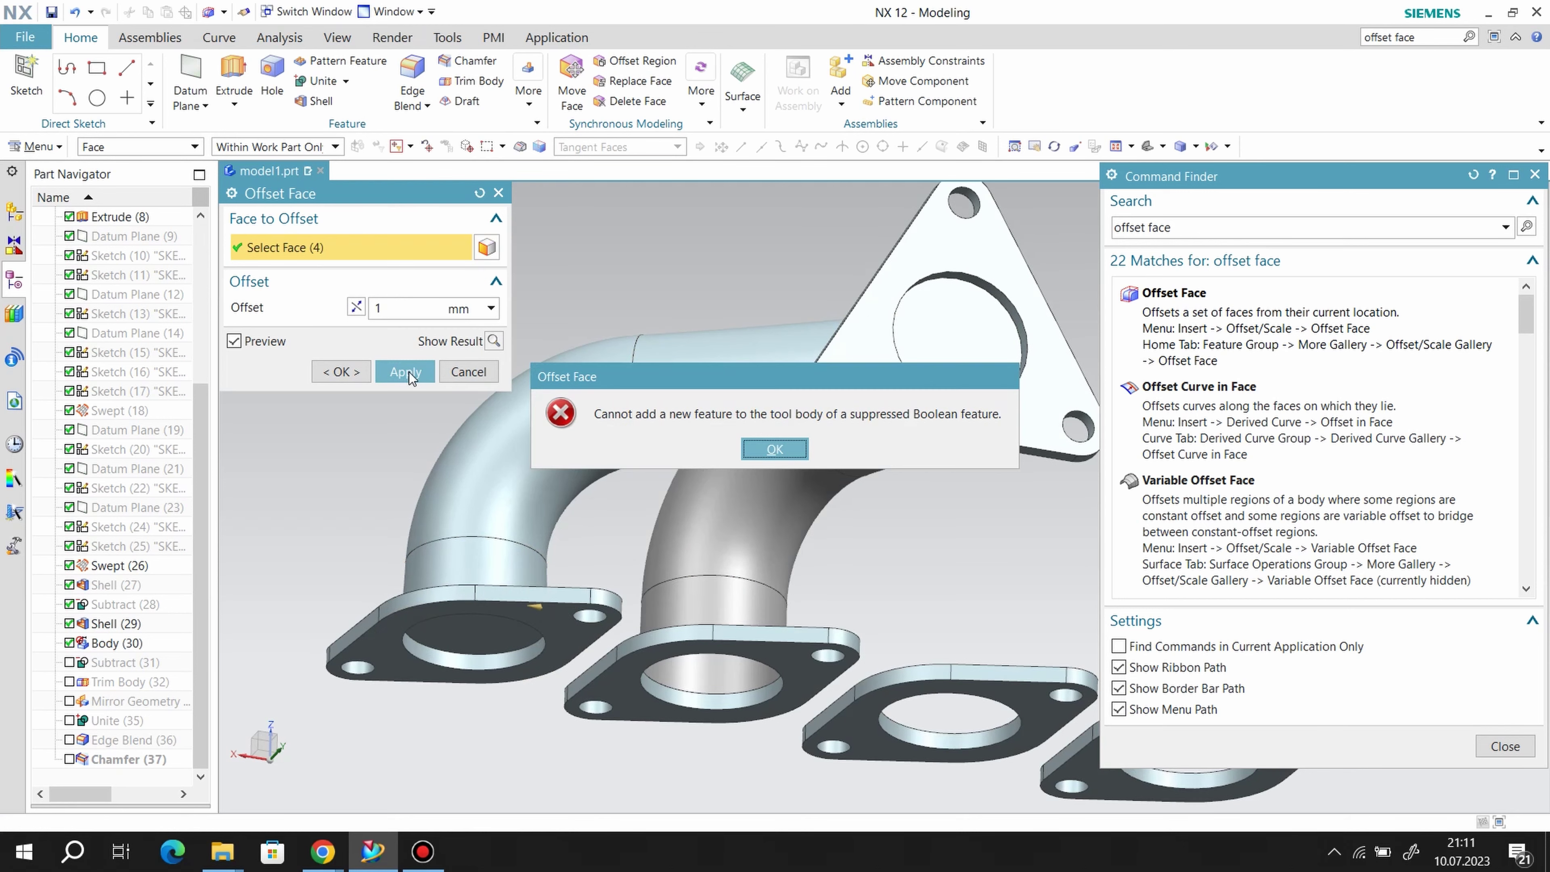
click(745, 441)
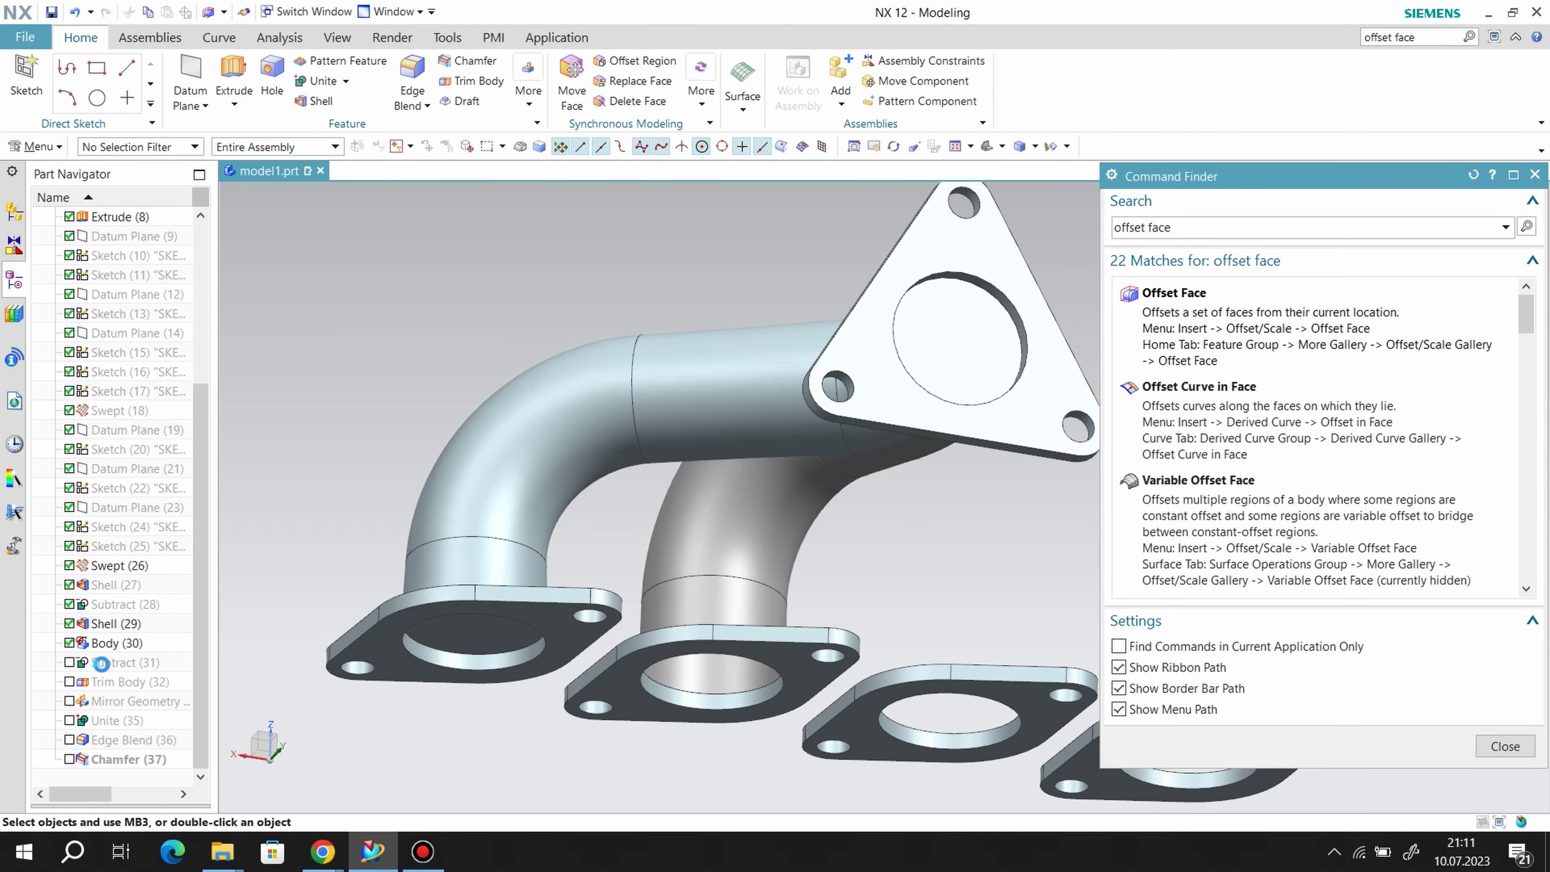
- Delete suppressed Subtract (31), then offset the bend, straight, end ring and lower pipe faces by 1 mm
right_click(100, 664)
click(244, 564)
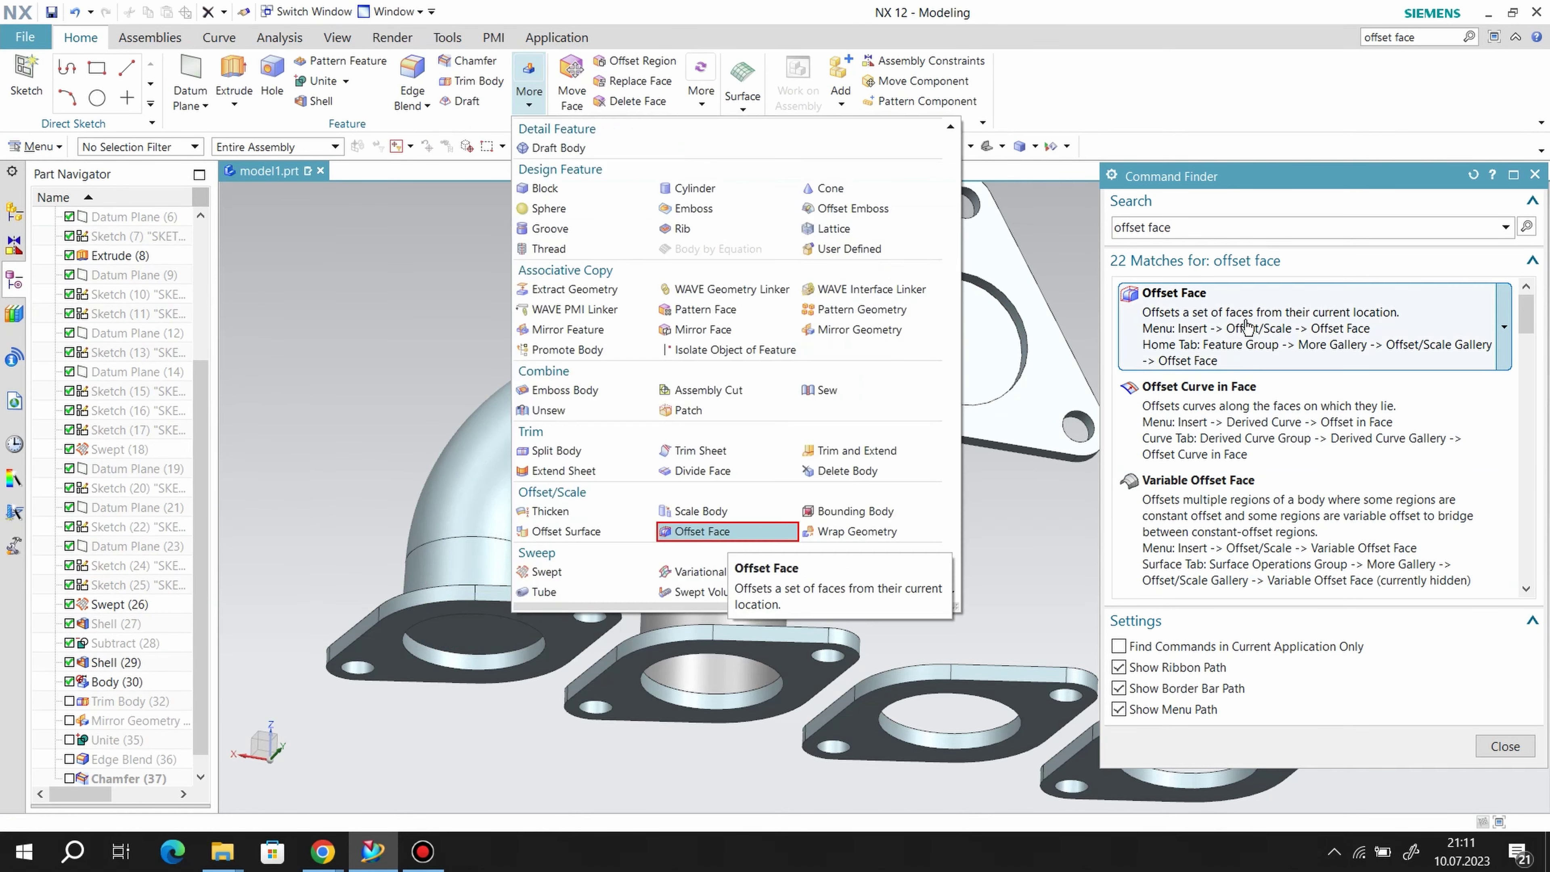
click(1246, 327)
click(605, 467)
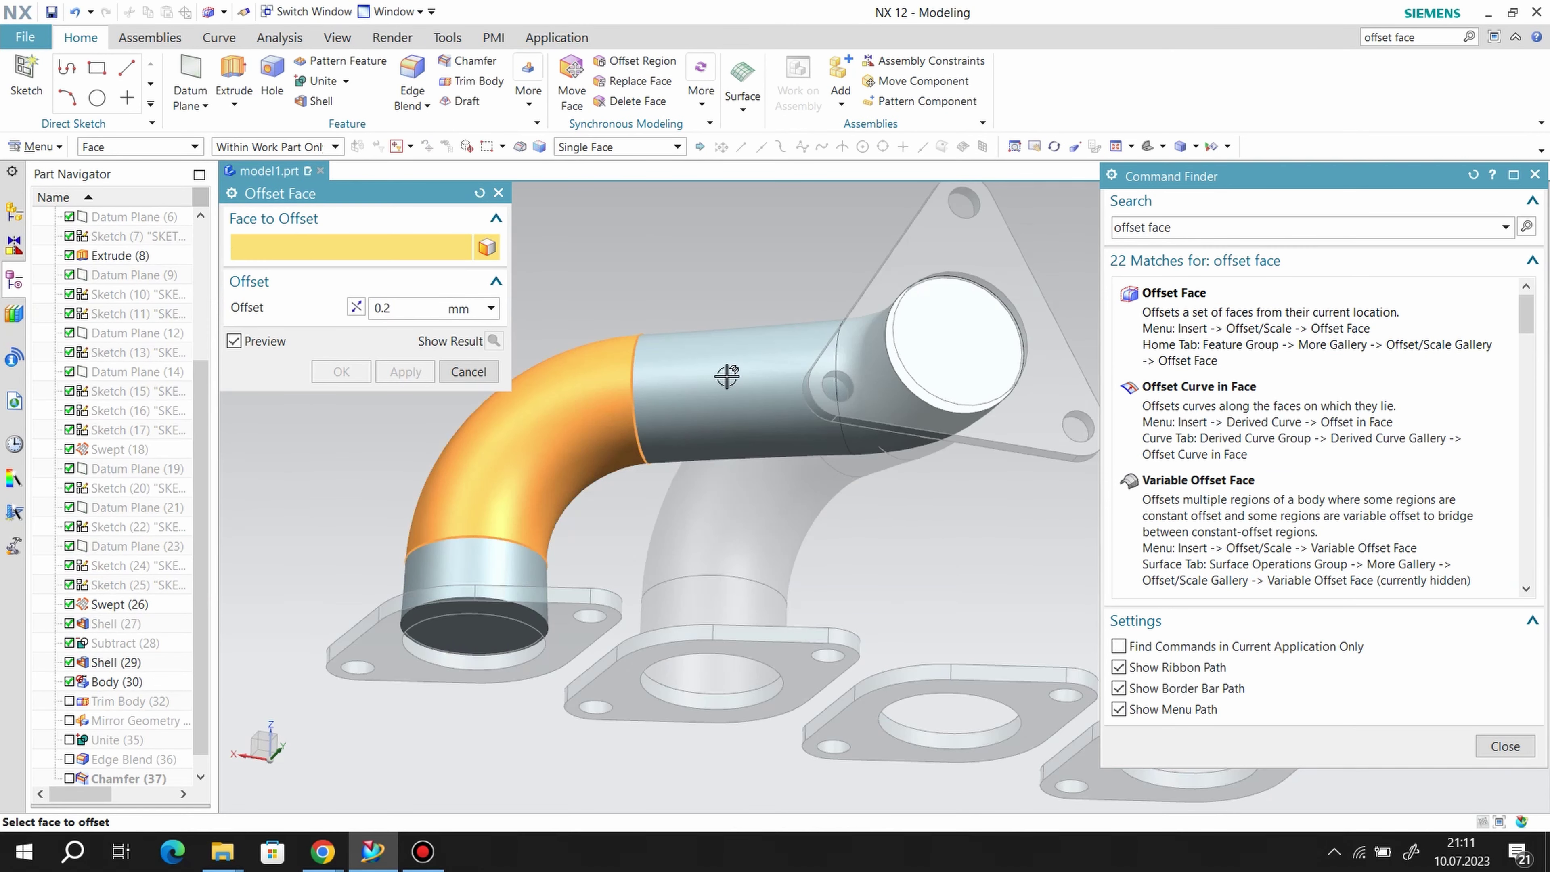
click(727, 375)
click(863, 443)
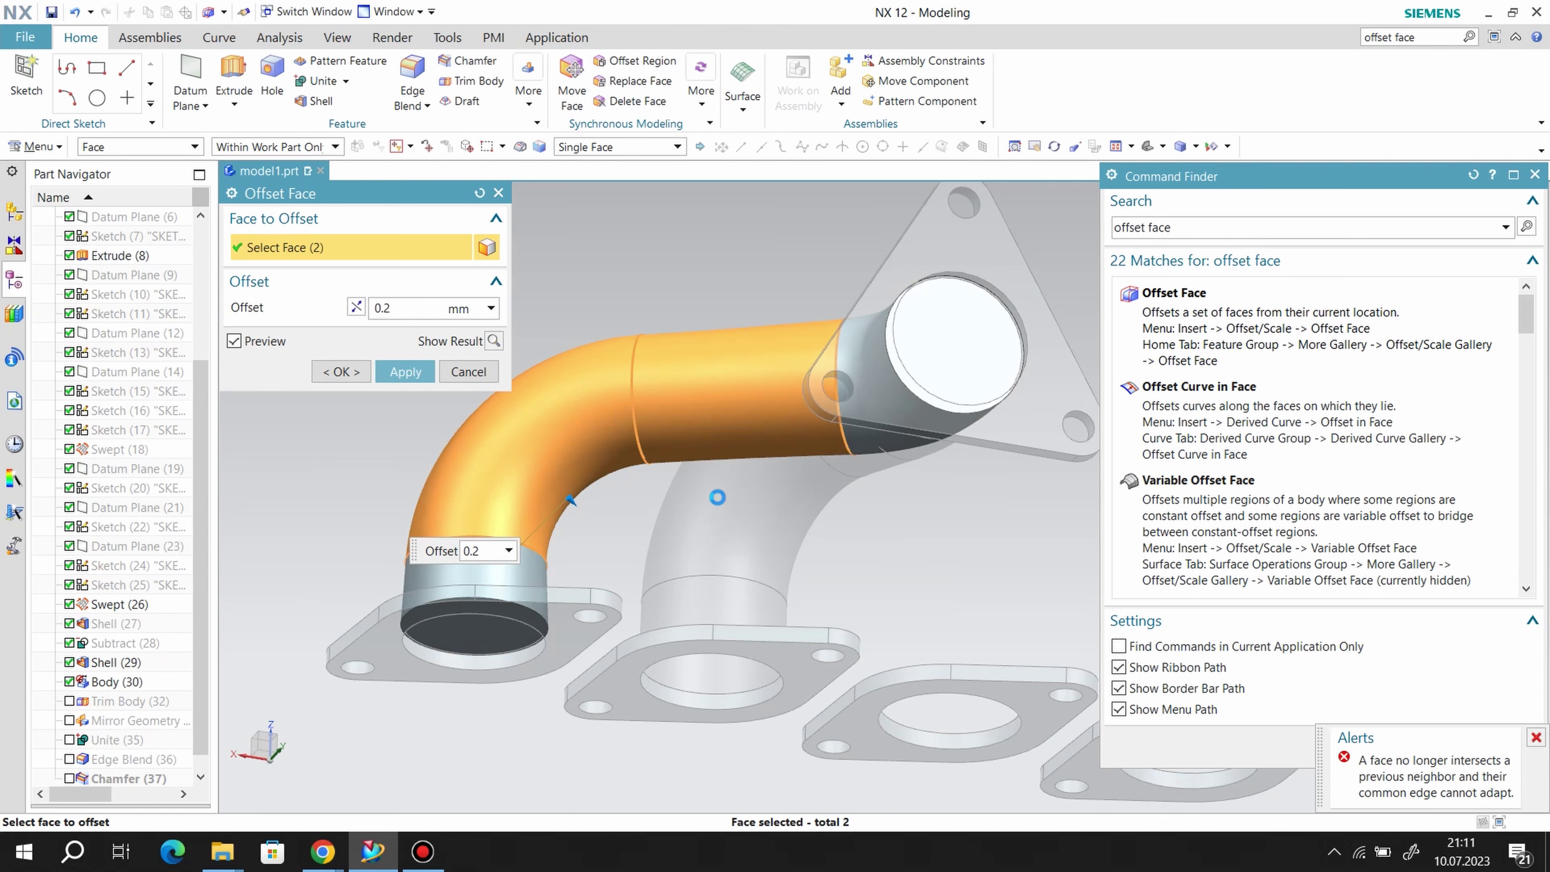
click(524, 572)
text(1)
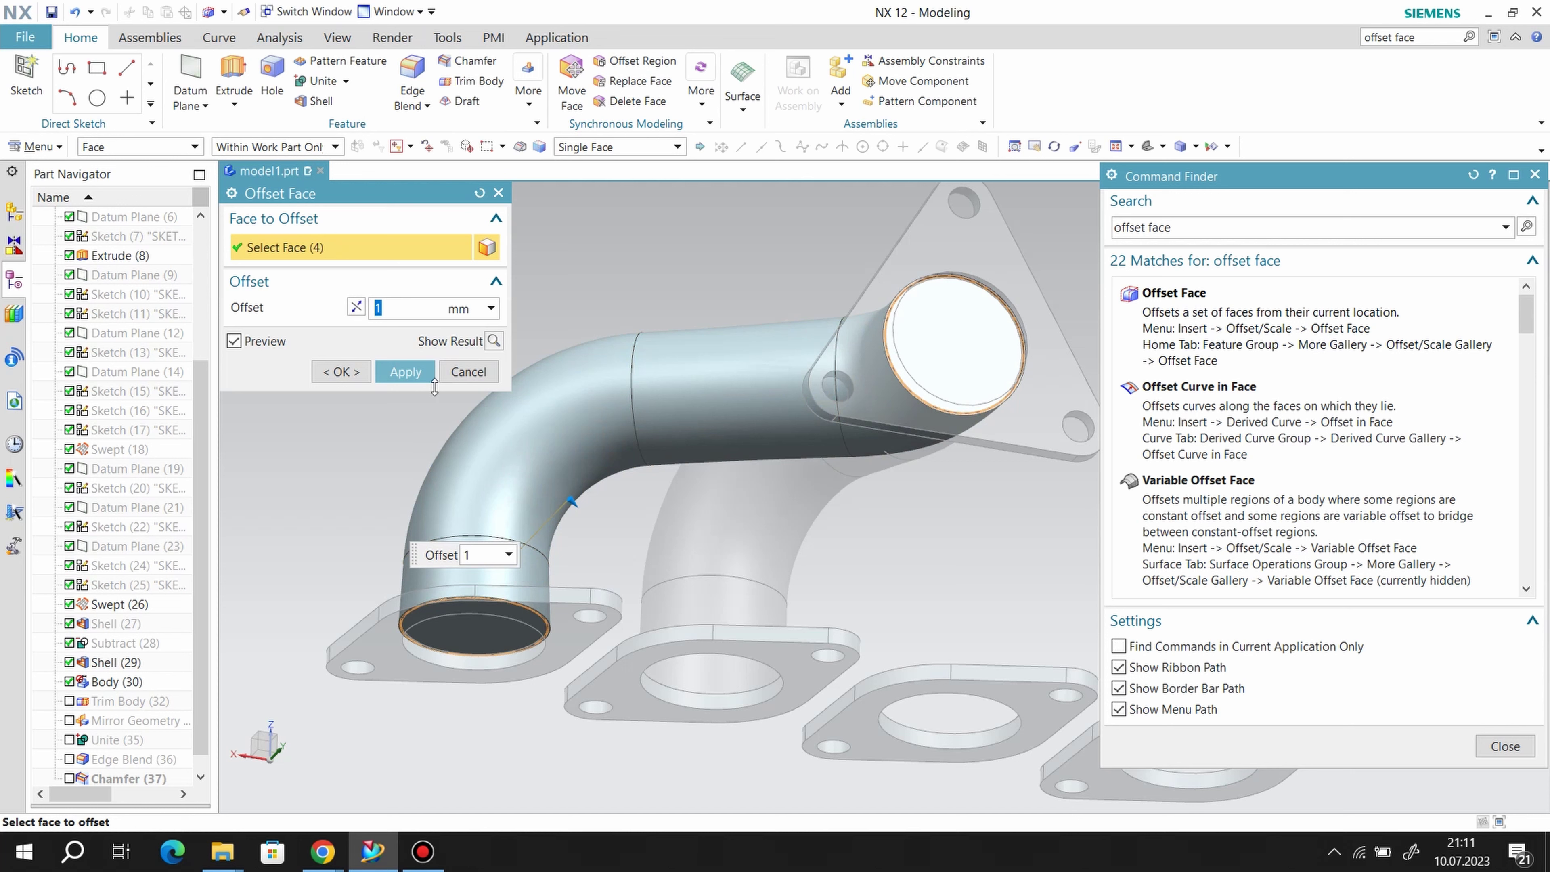
click(335, 370)
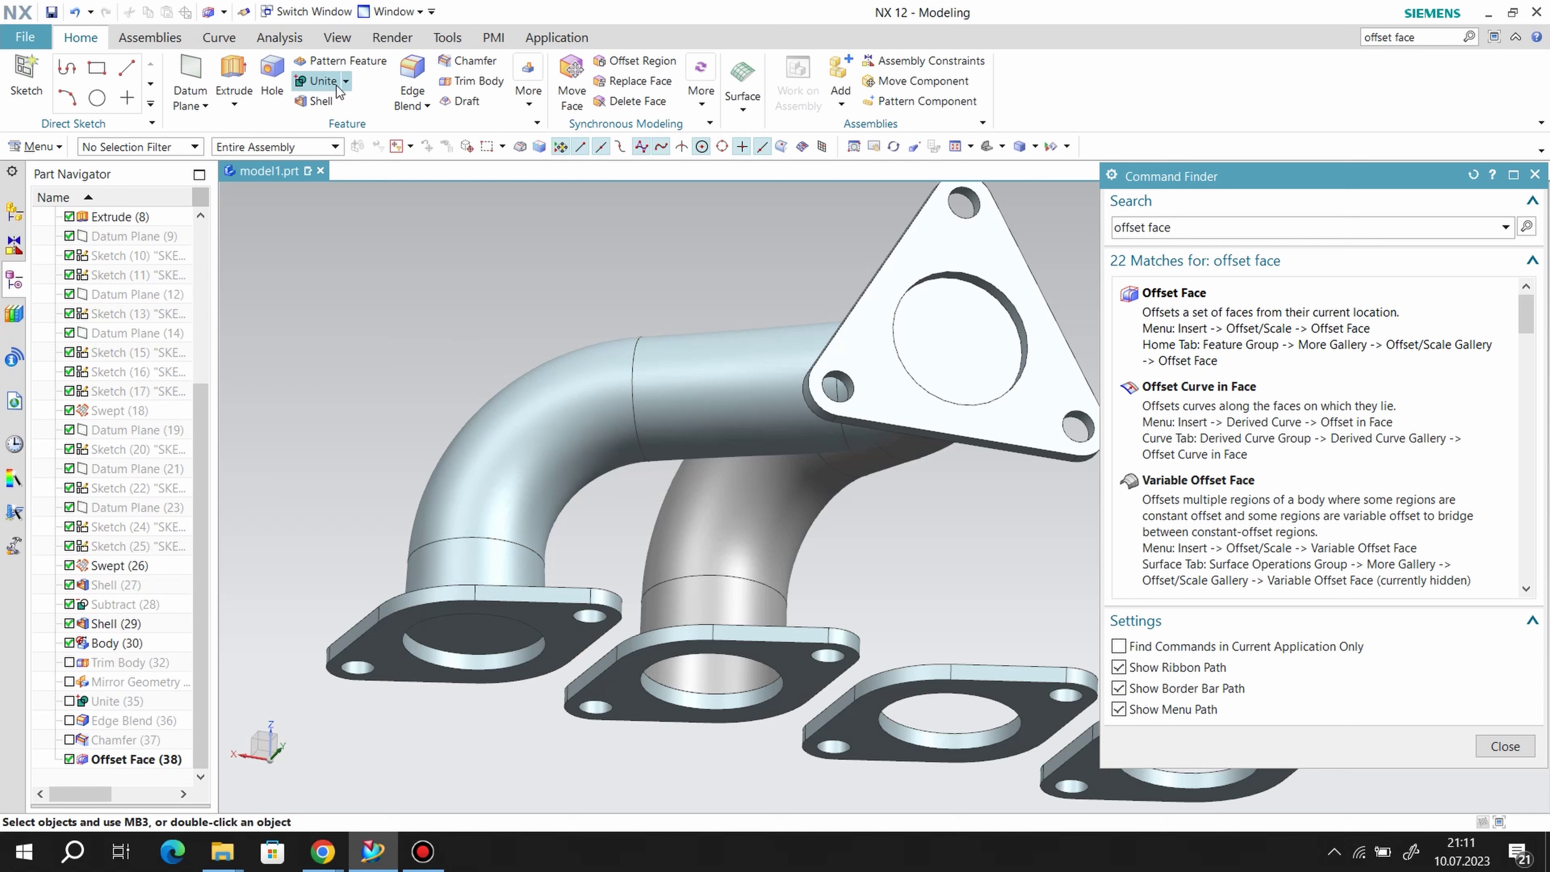
- Subtract the thickened pipe from the flange body to hollow the outlet
click(338, 123)
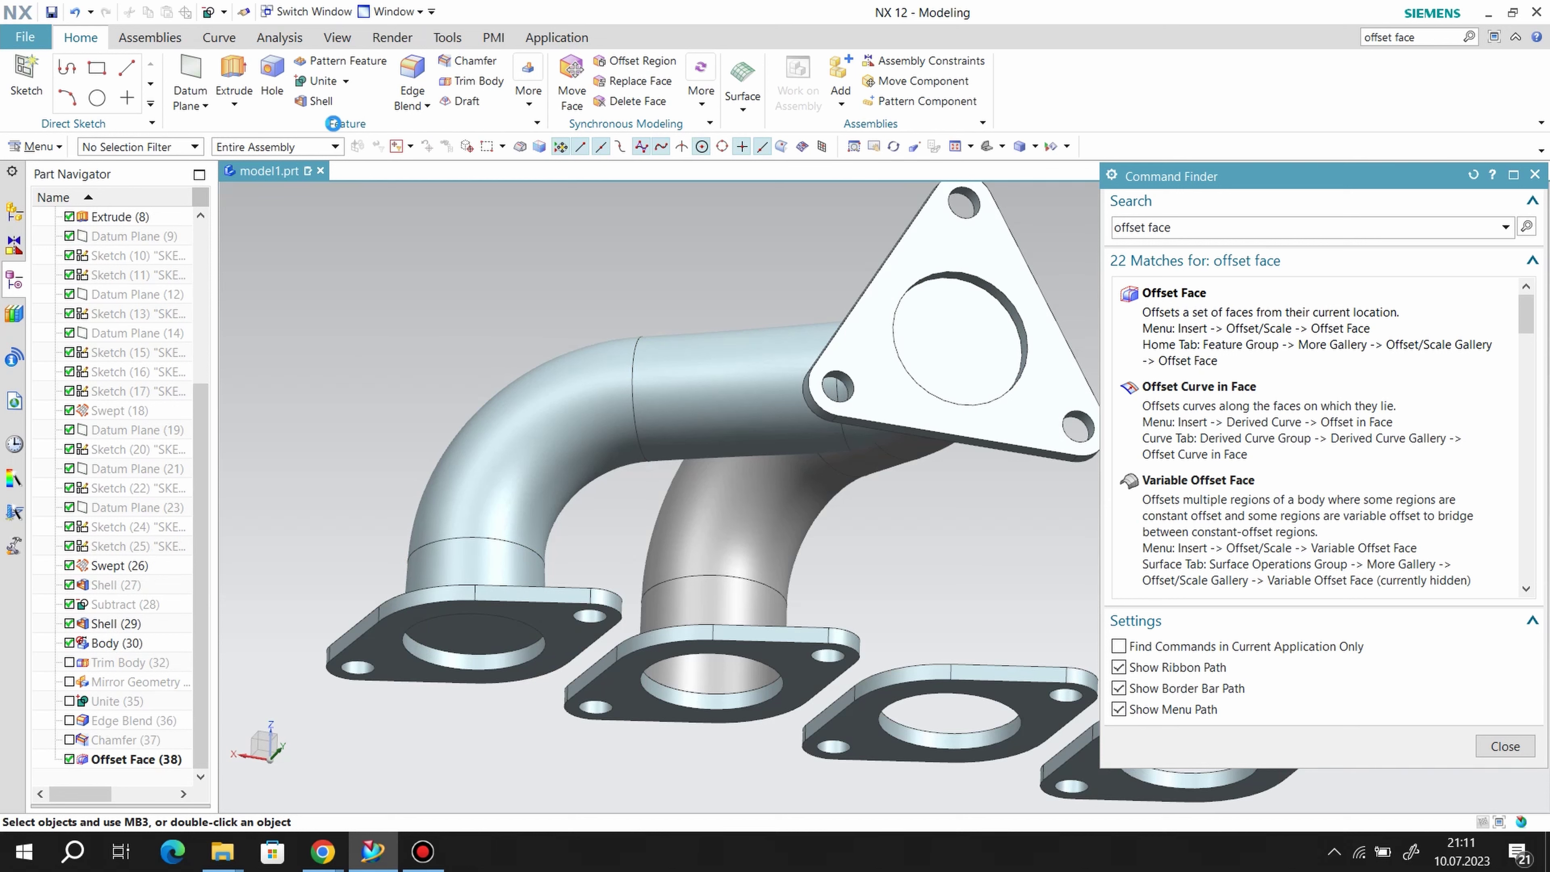
click(777, 537)
click(671, 450)
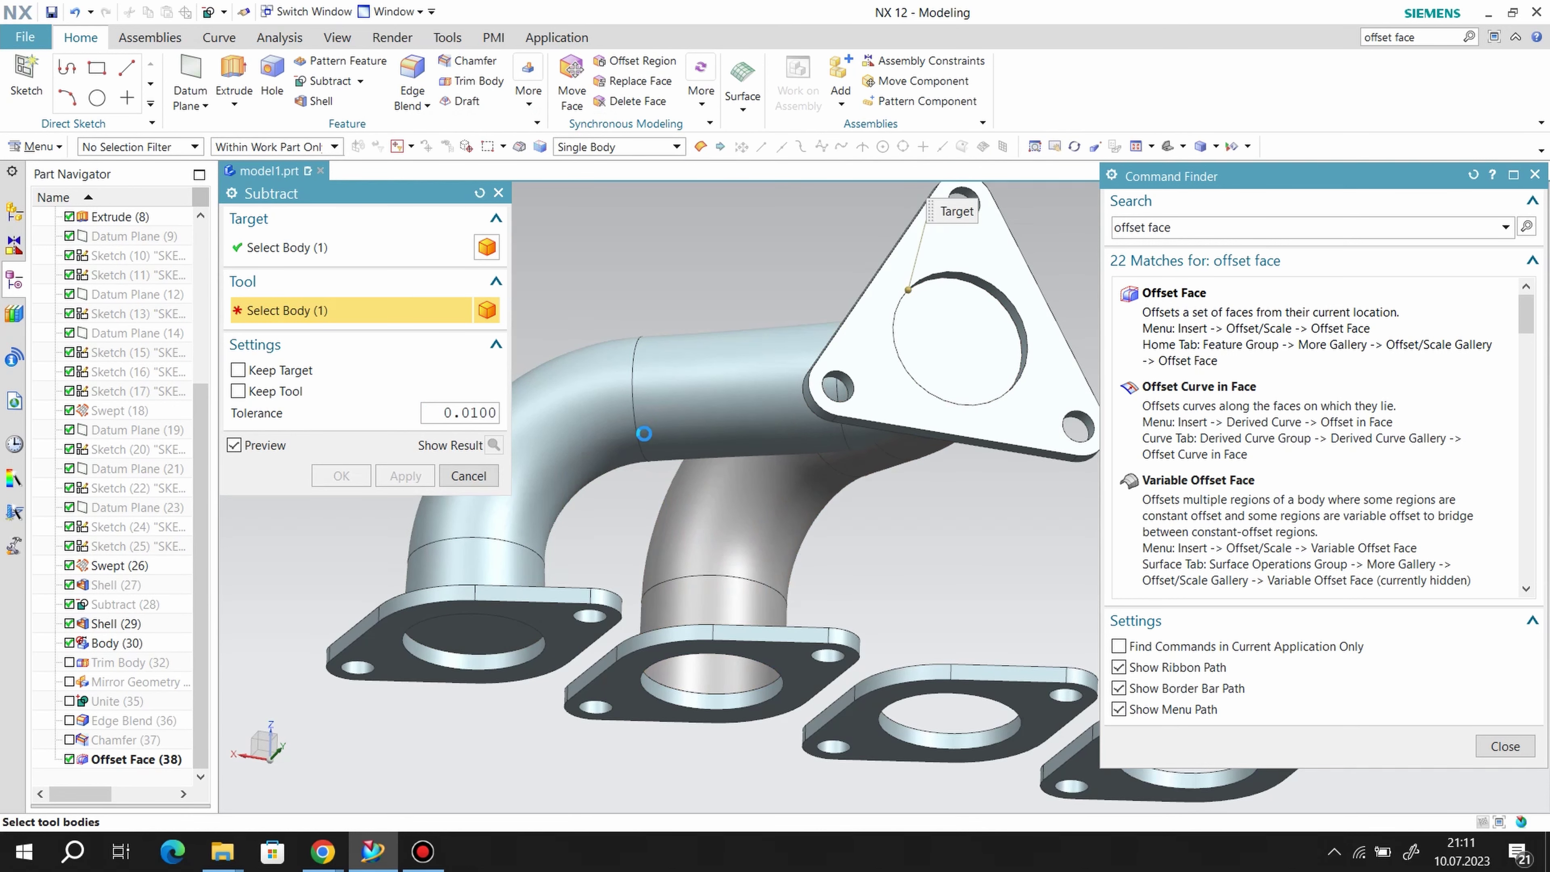
click(405, 476)
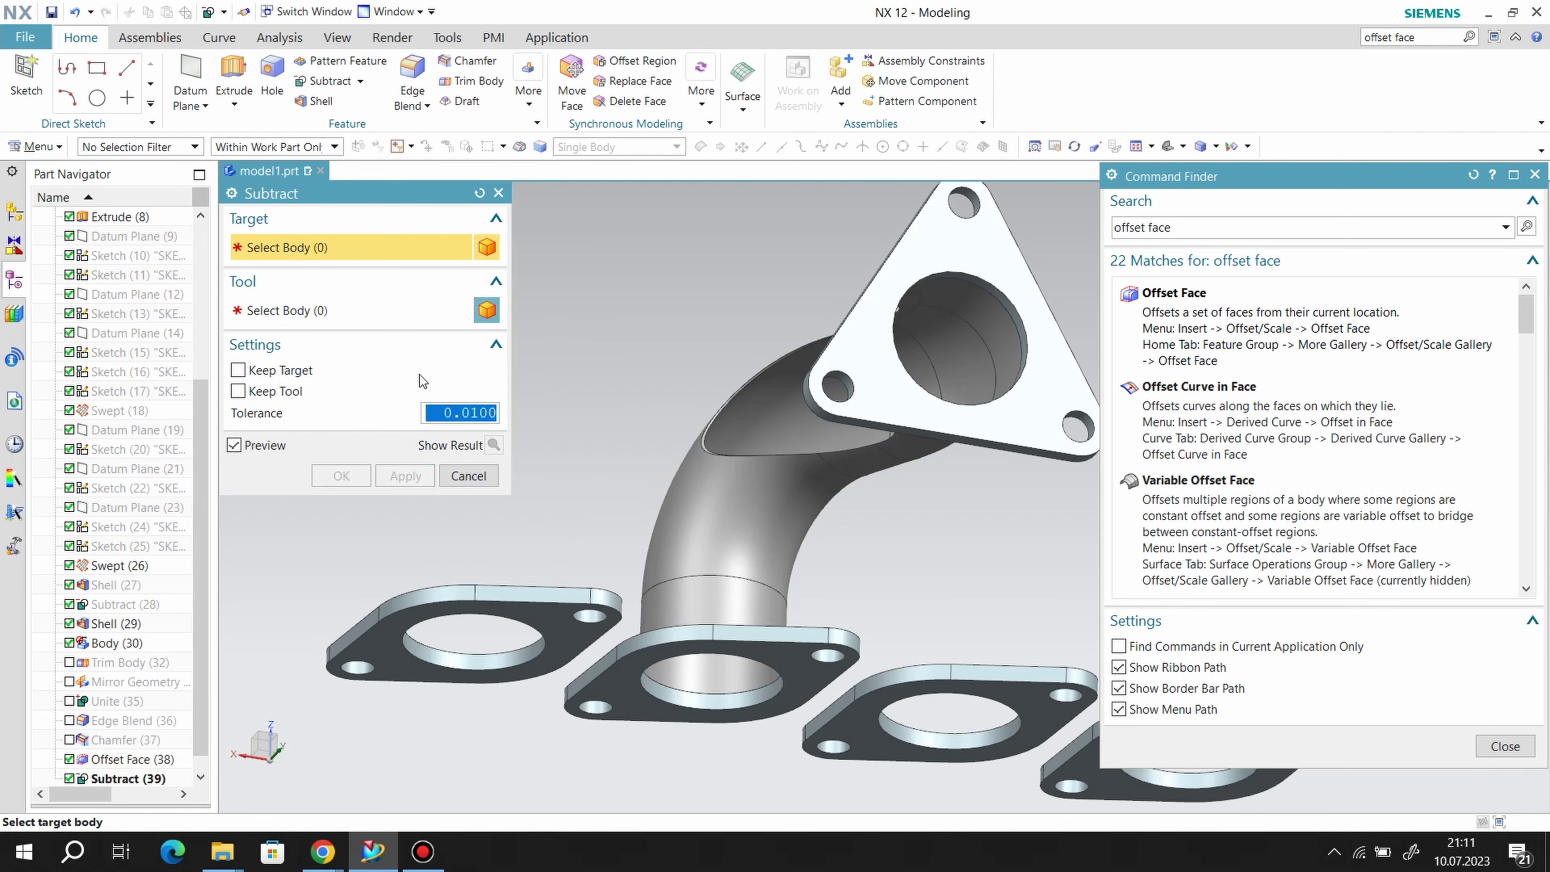
click(499, 192)
- Move Subtract (39) above Trim Body in the history and show Swept (18) again
scroll(111, 762, down, 1)
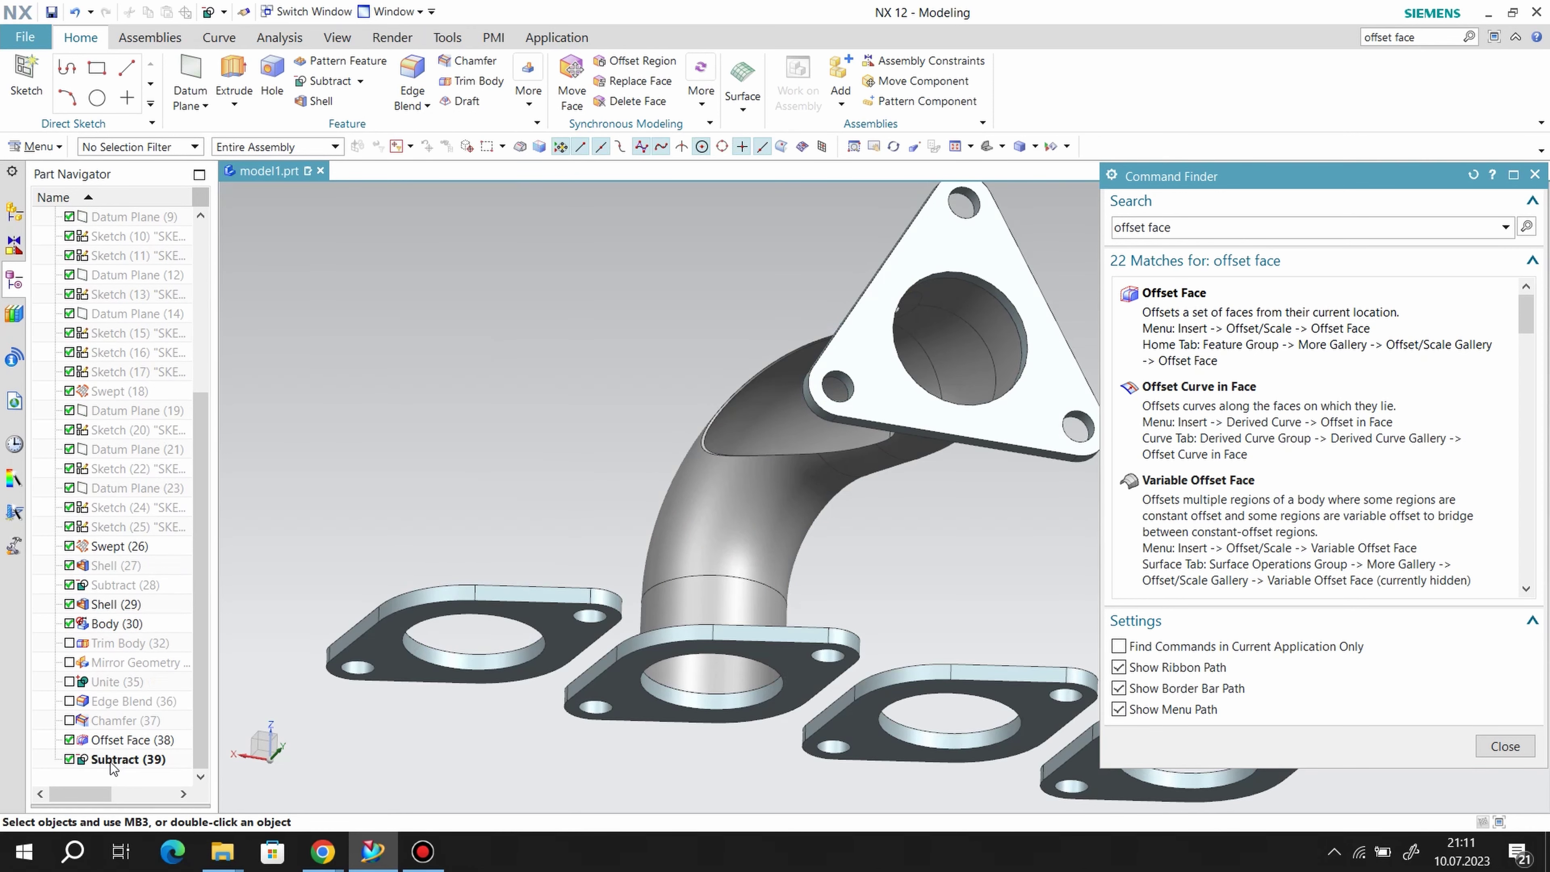
drag(110, 759, 110, 637)
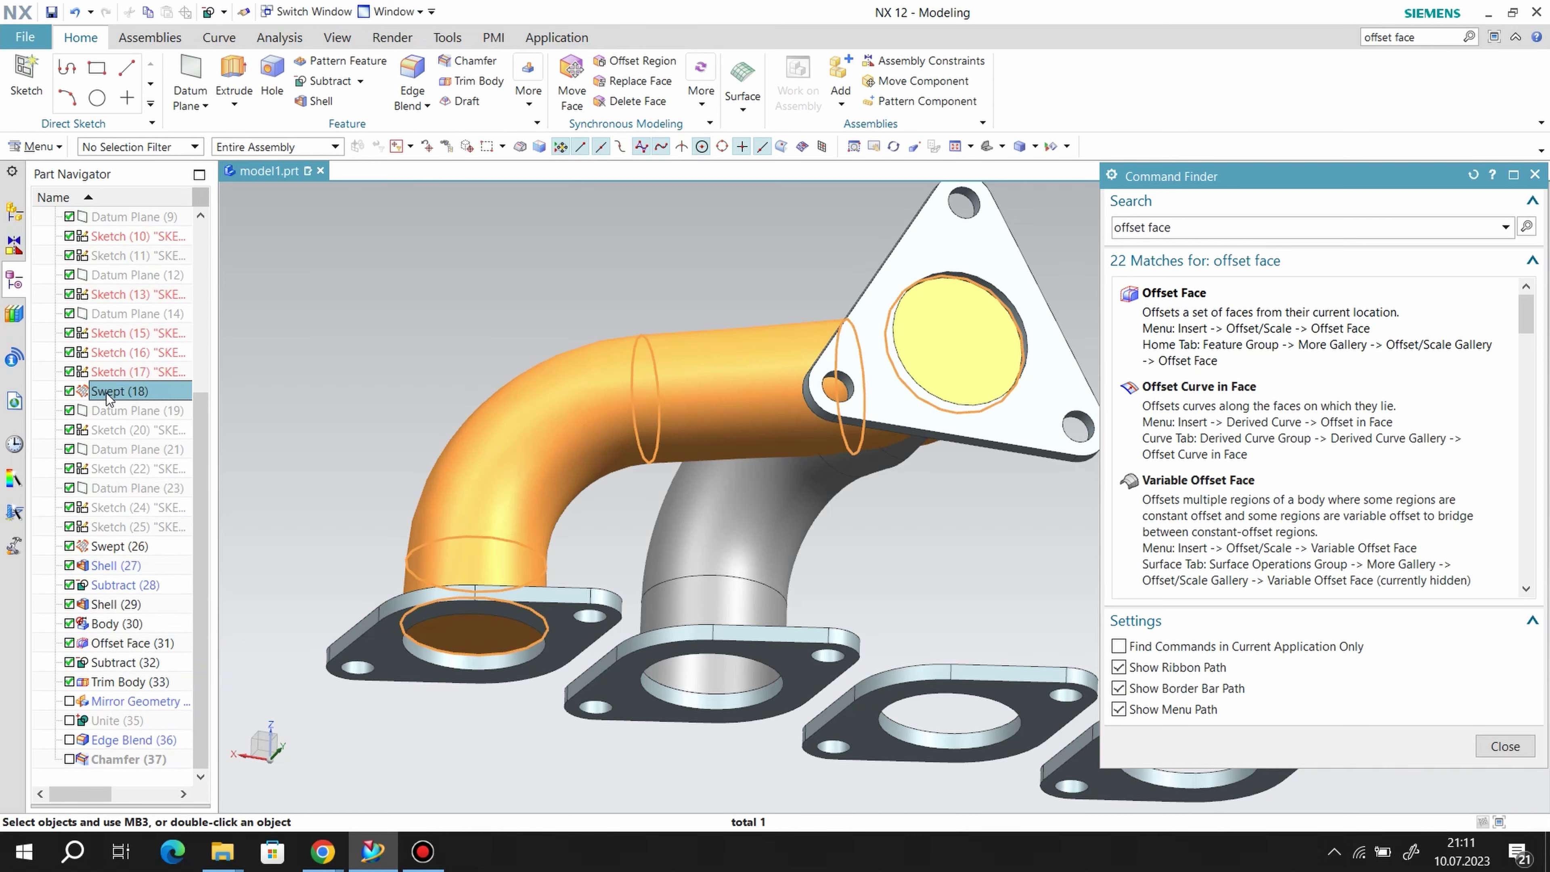
right_click(92, 390)
click(152, 378)
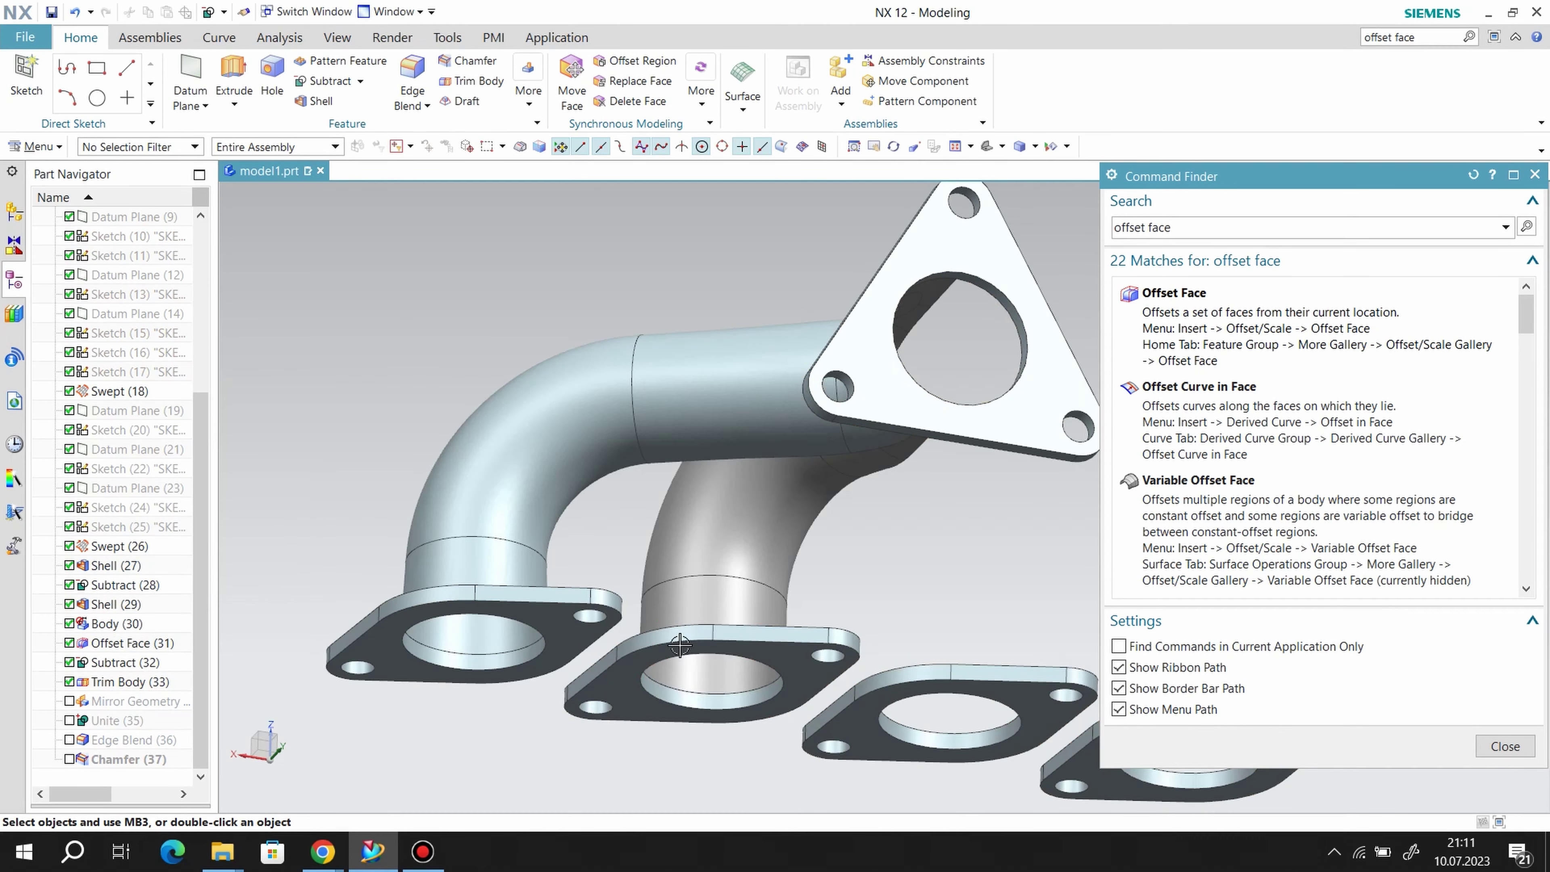
mouse_move(635, 694)
middle_down()
mouse_move(589, 623)
mouse_move(27, 684)
middle_up()
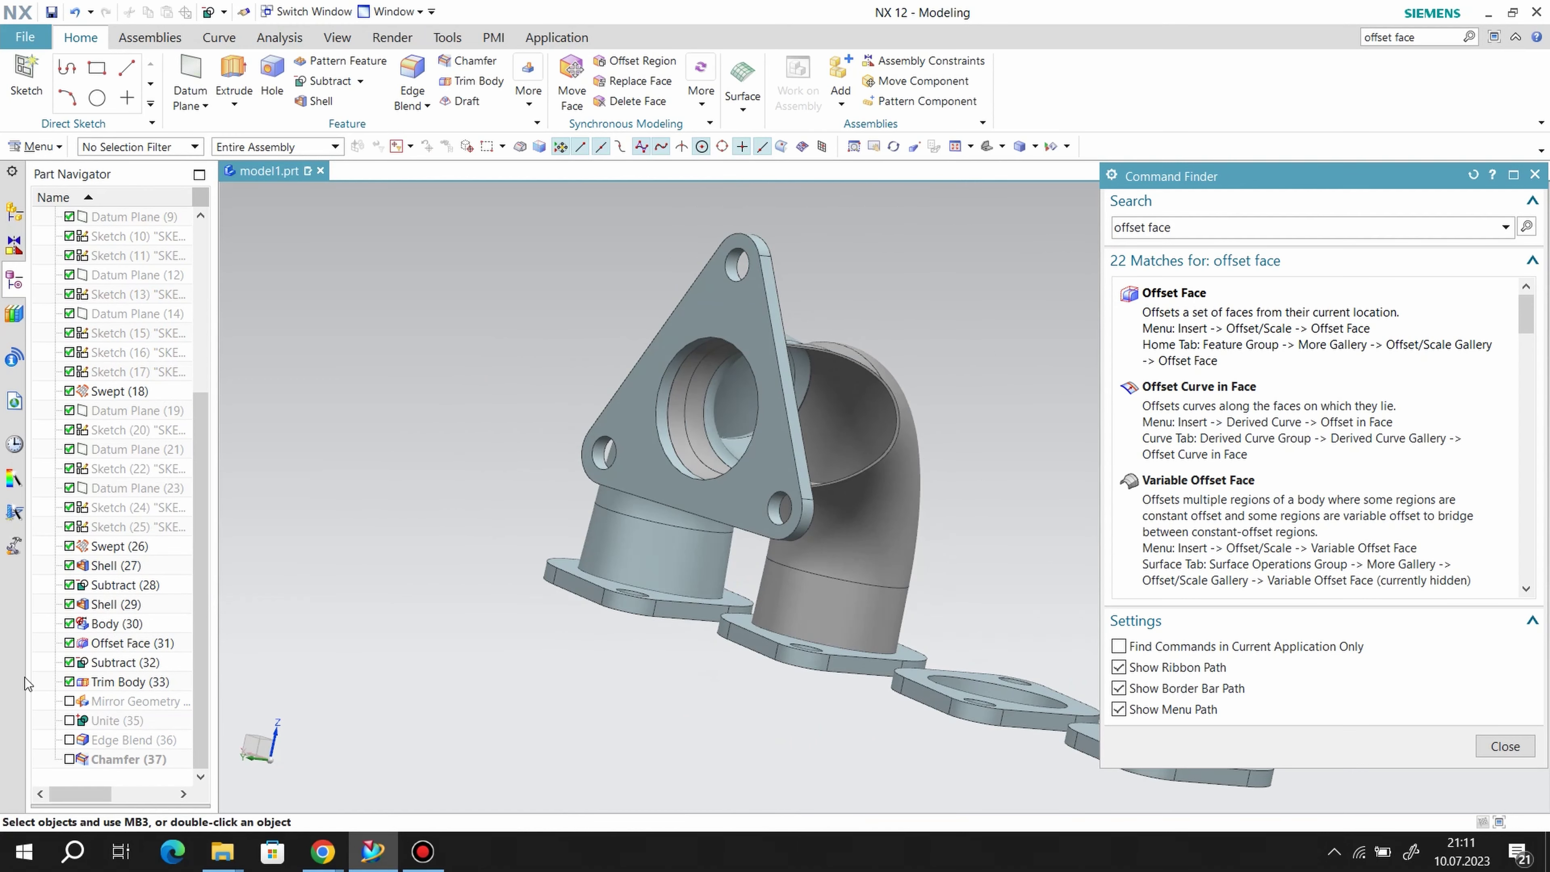
- Re-enable Mirror Geometry, keep Unite (35) off, and unite the outlet flange with the three pipes
click(70, 721)
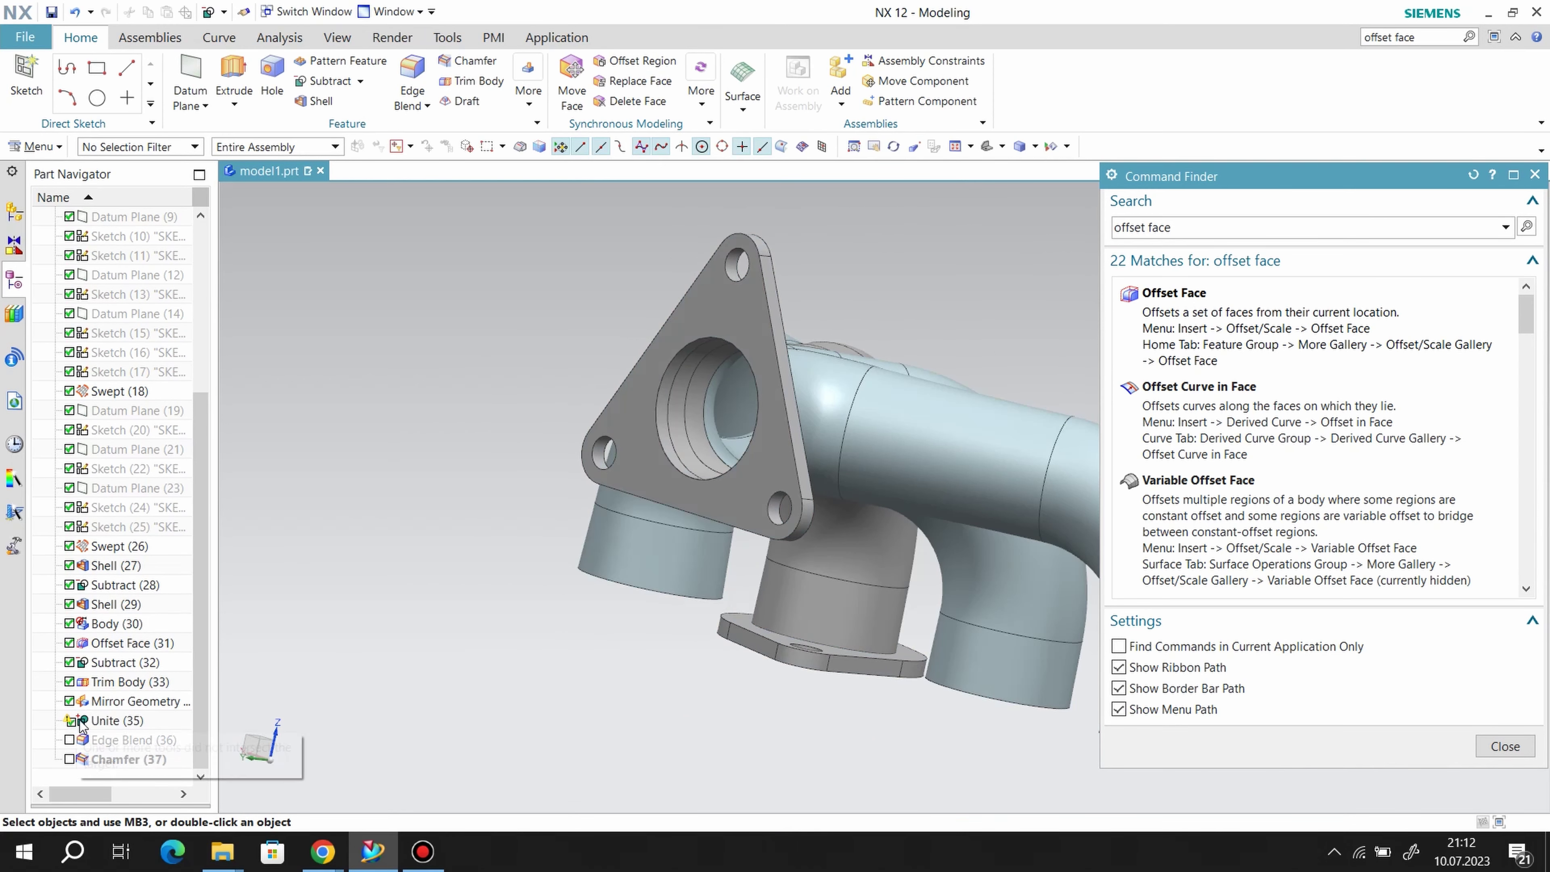
click(69, 721)
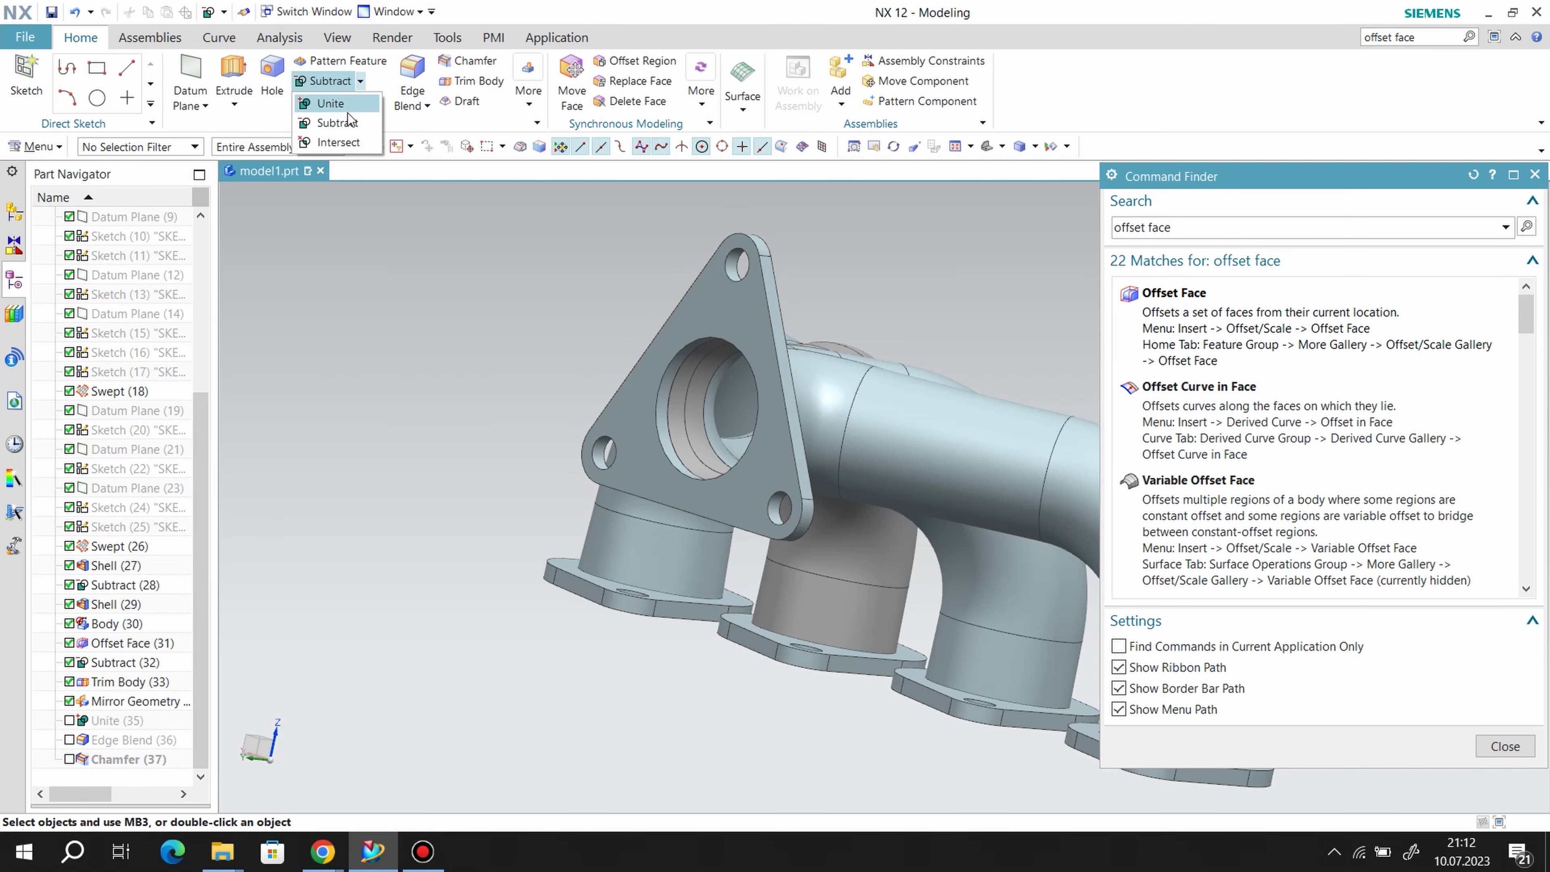
click(331, 103)
click(766, 484)
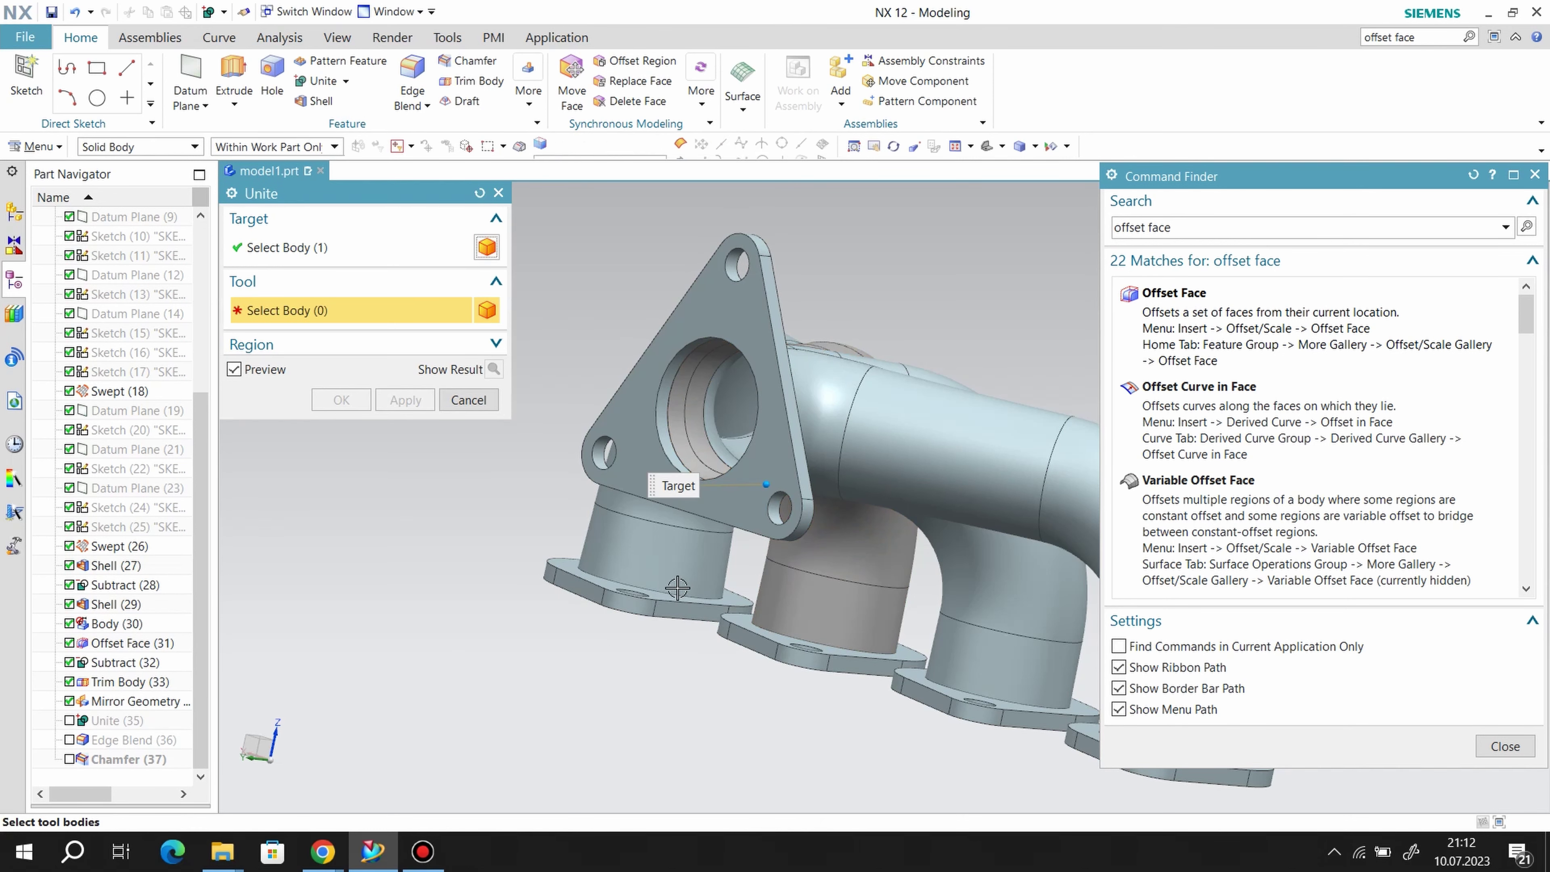
click(993, 613)
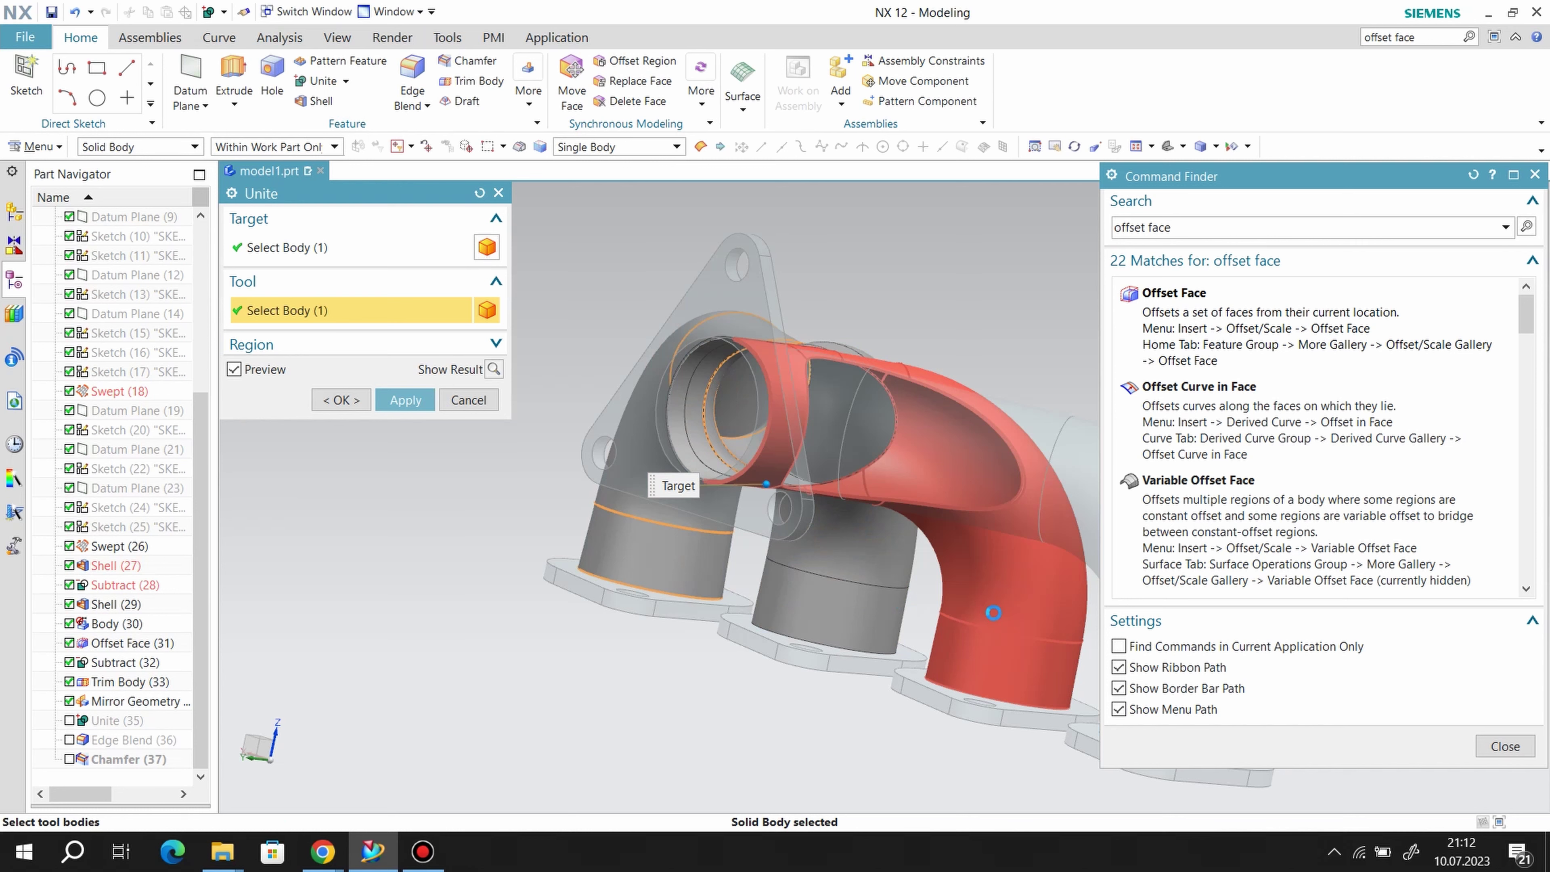
click(988, 440)
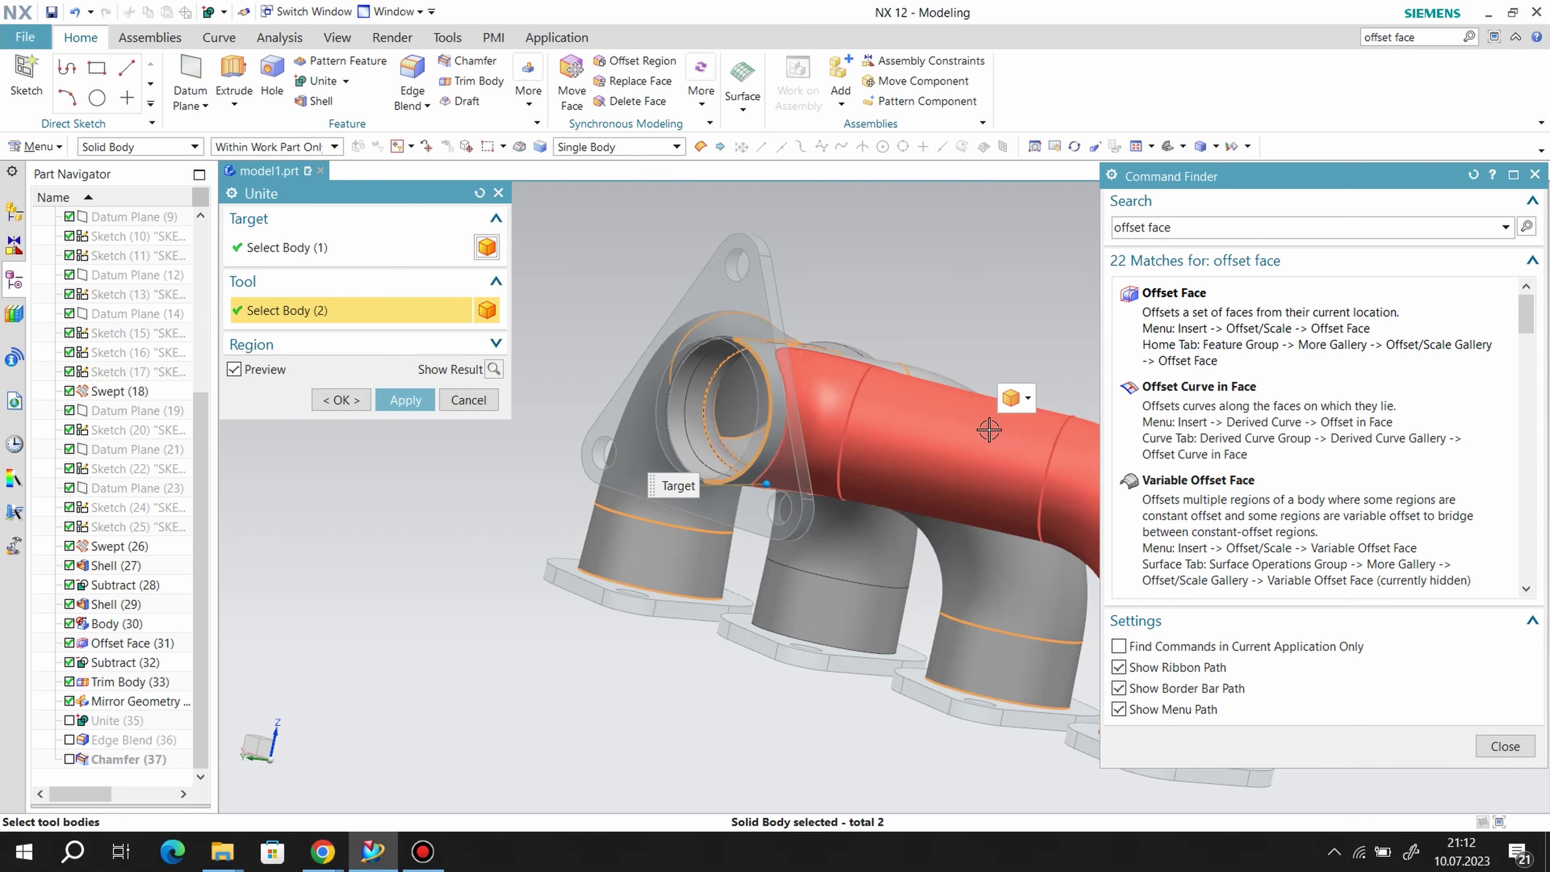
click(1002, 480)
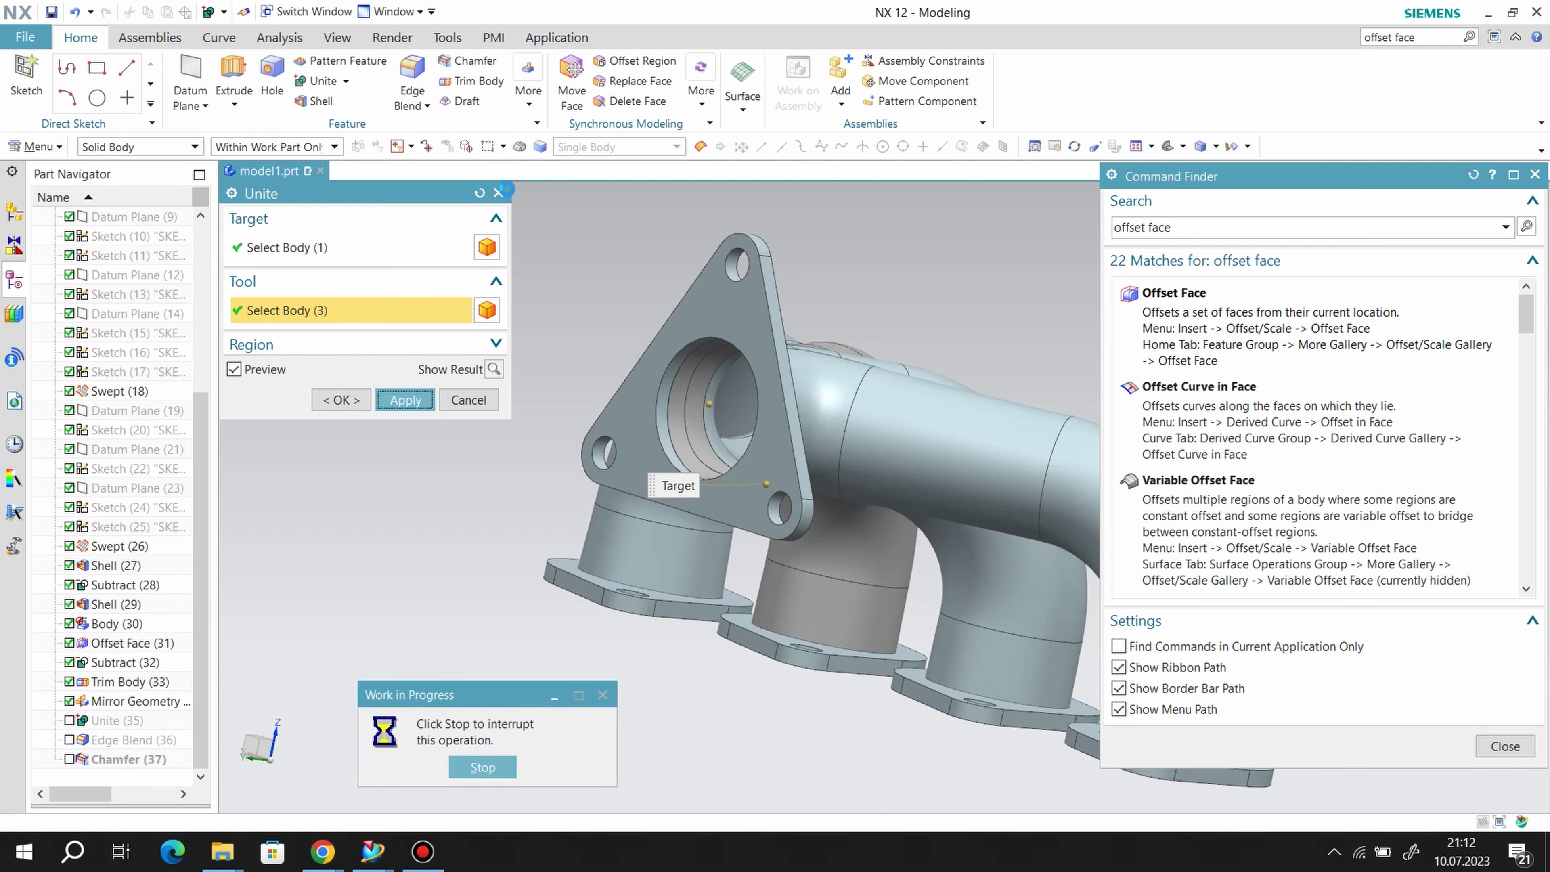
click(501, 194)
scroll(563, 477, down, 2)
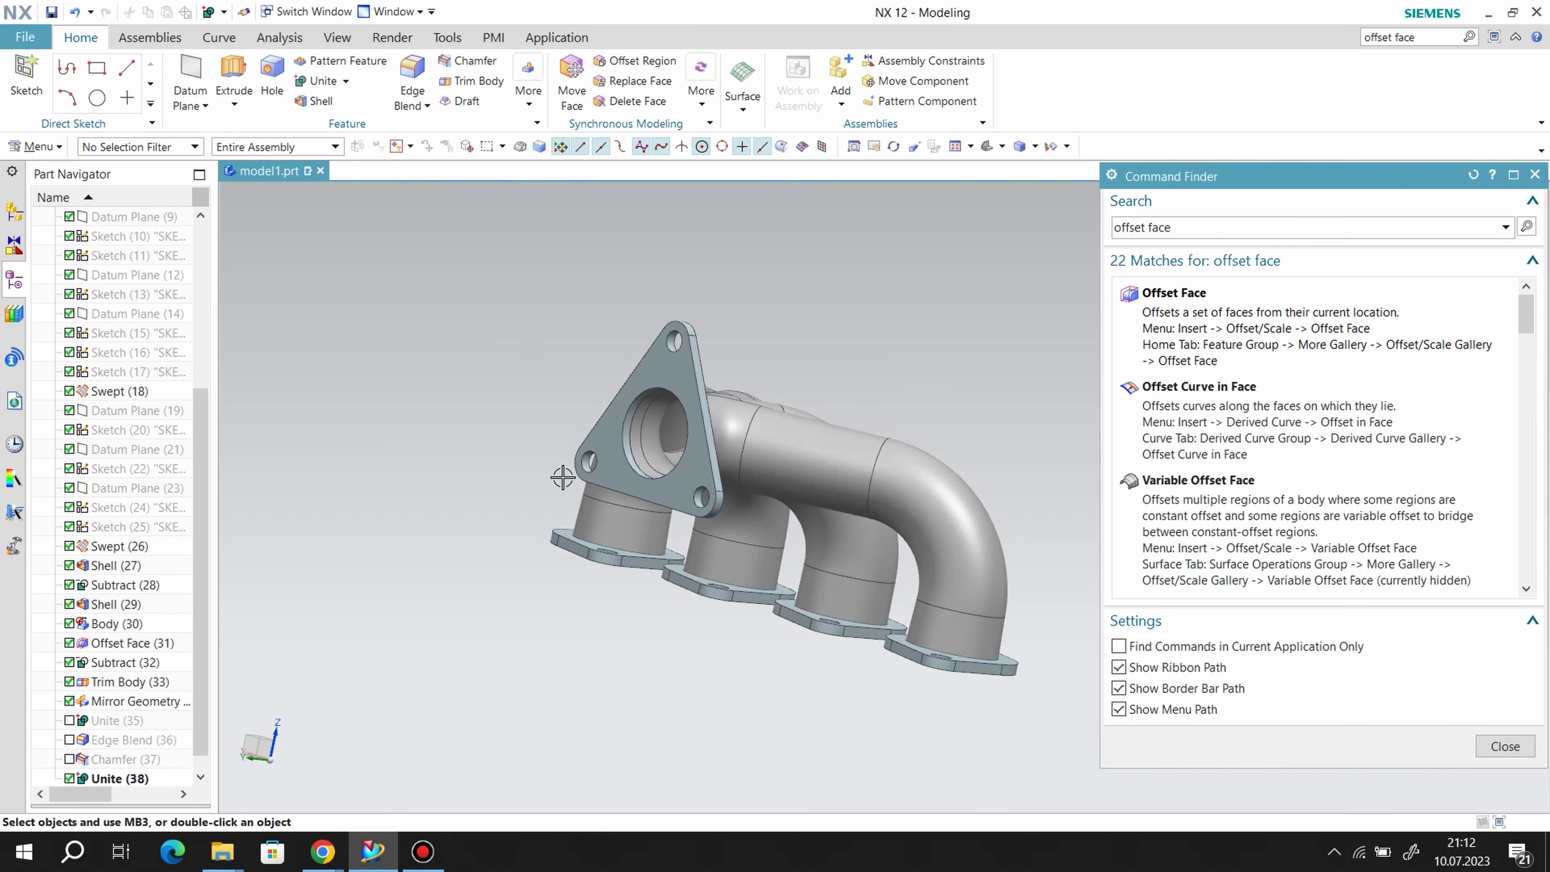
scroll(178, 769, down, 1)
- Move the new Unite just below Mirror Geometry so blends and chamfers rebuild, then inspect the manifold
drag(120, 760, 122, 691)
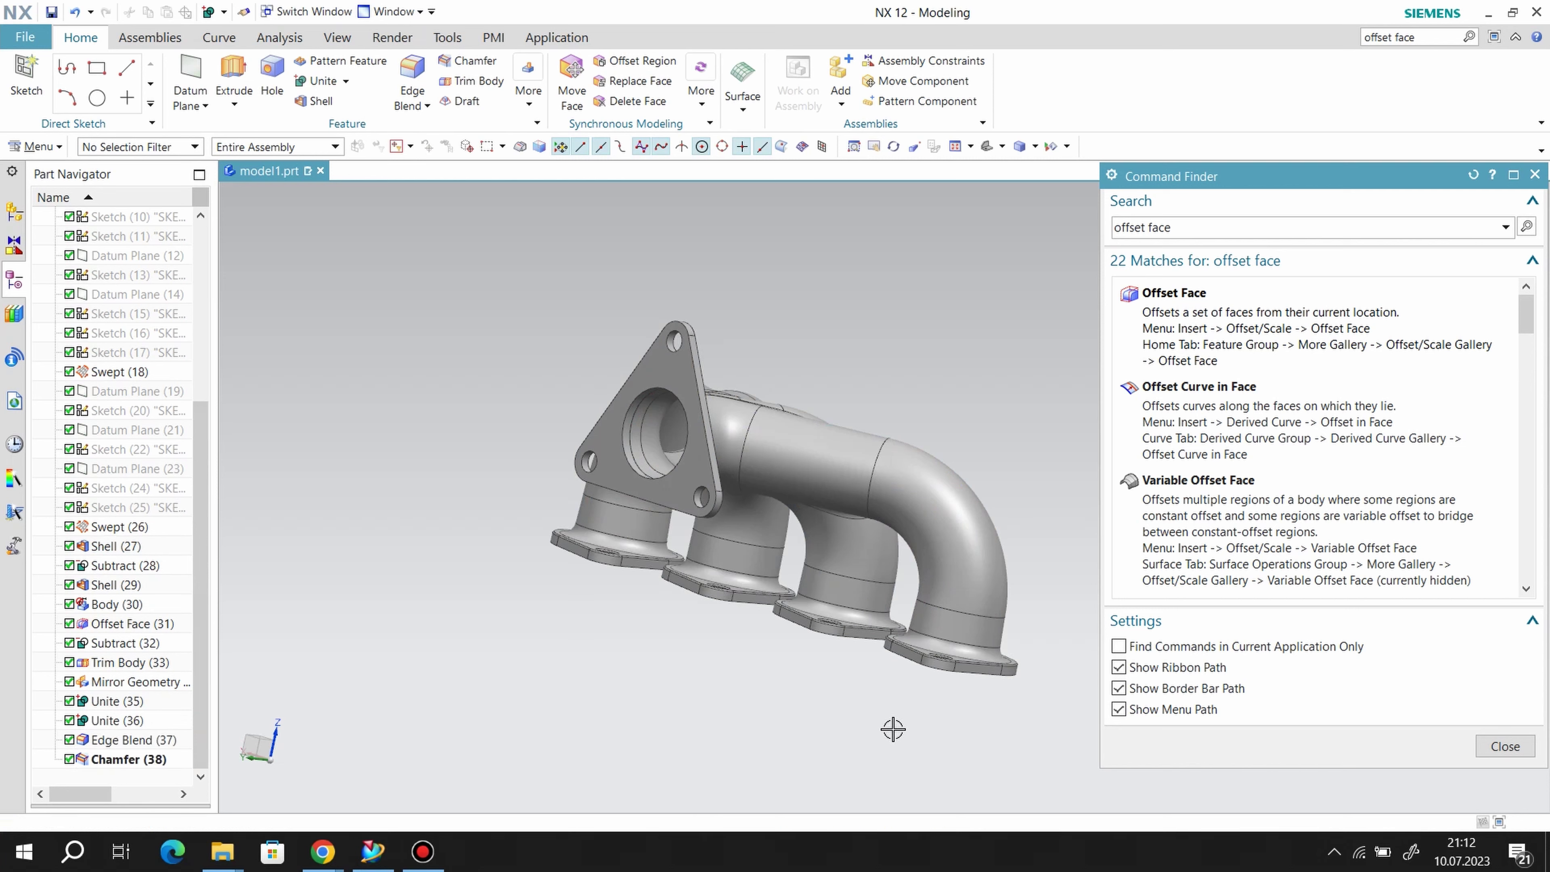
mouse_move(893, 729)
middle_down()
mouse_move(748, 738)
mouse_move(732, 724)
middle_up()
click(218, 37)
click(1534, 175)
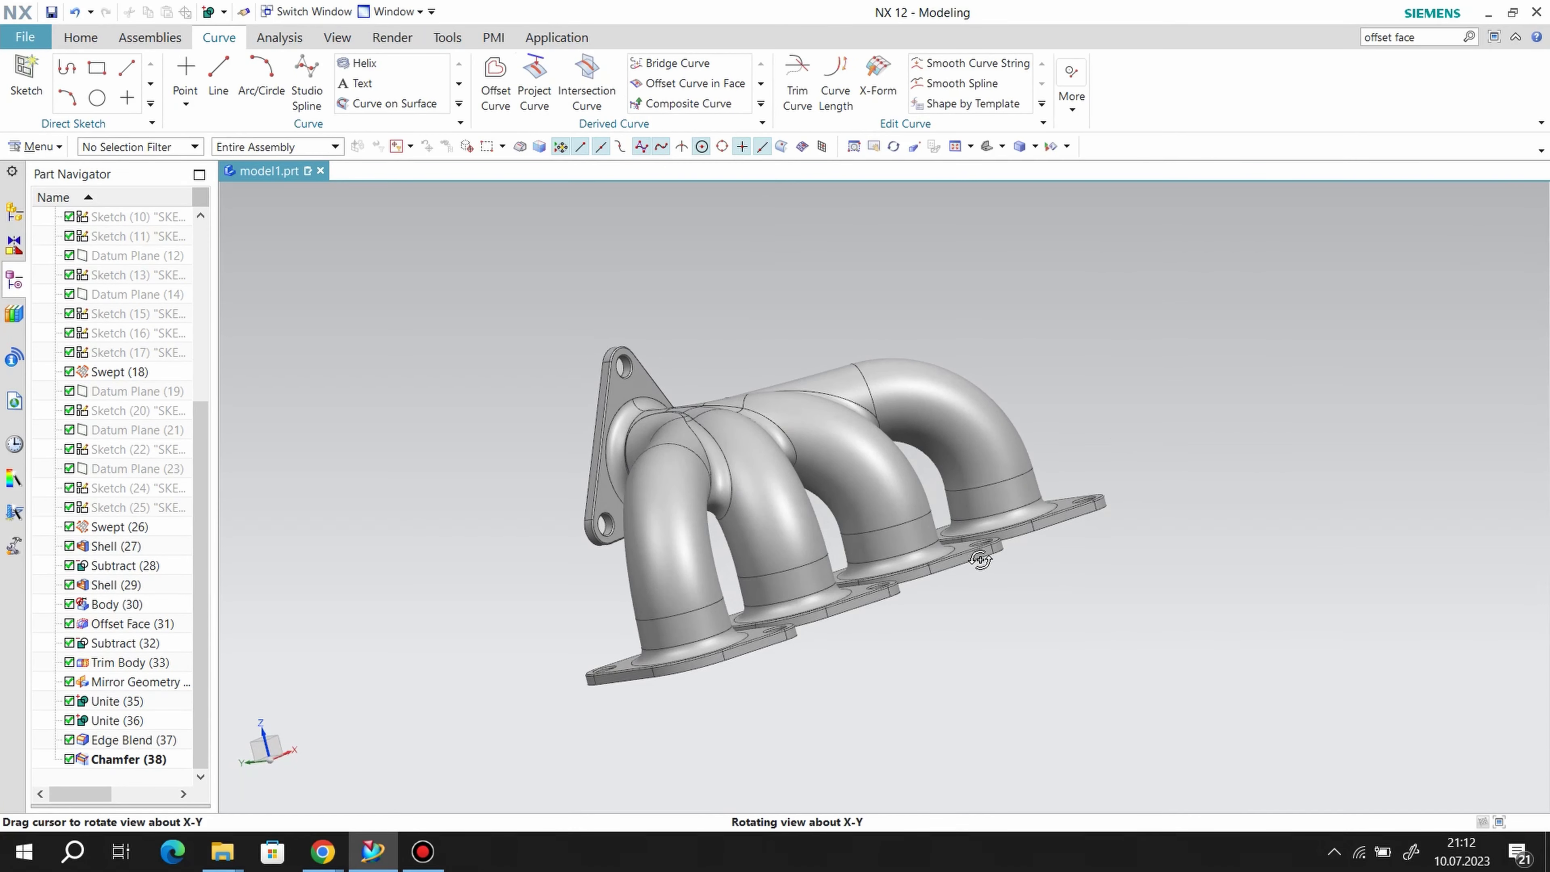
middle_drag(980, 560, 599, 130)
click(337, 37)
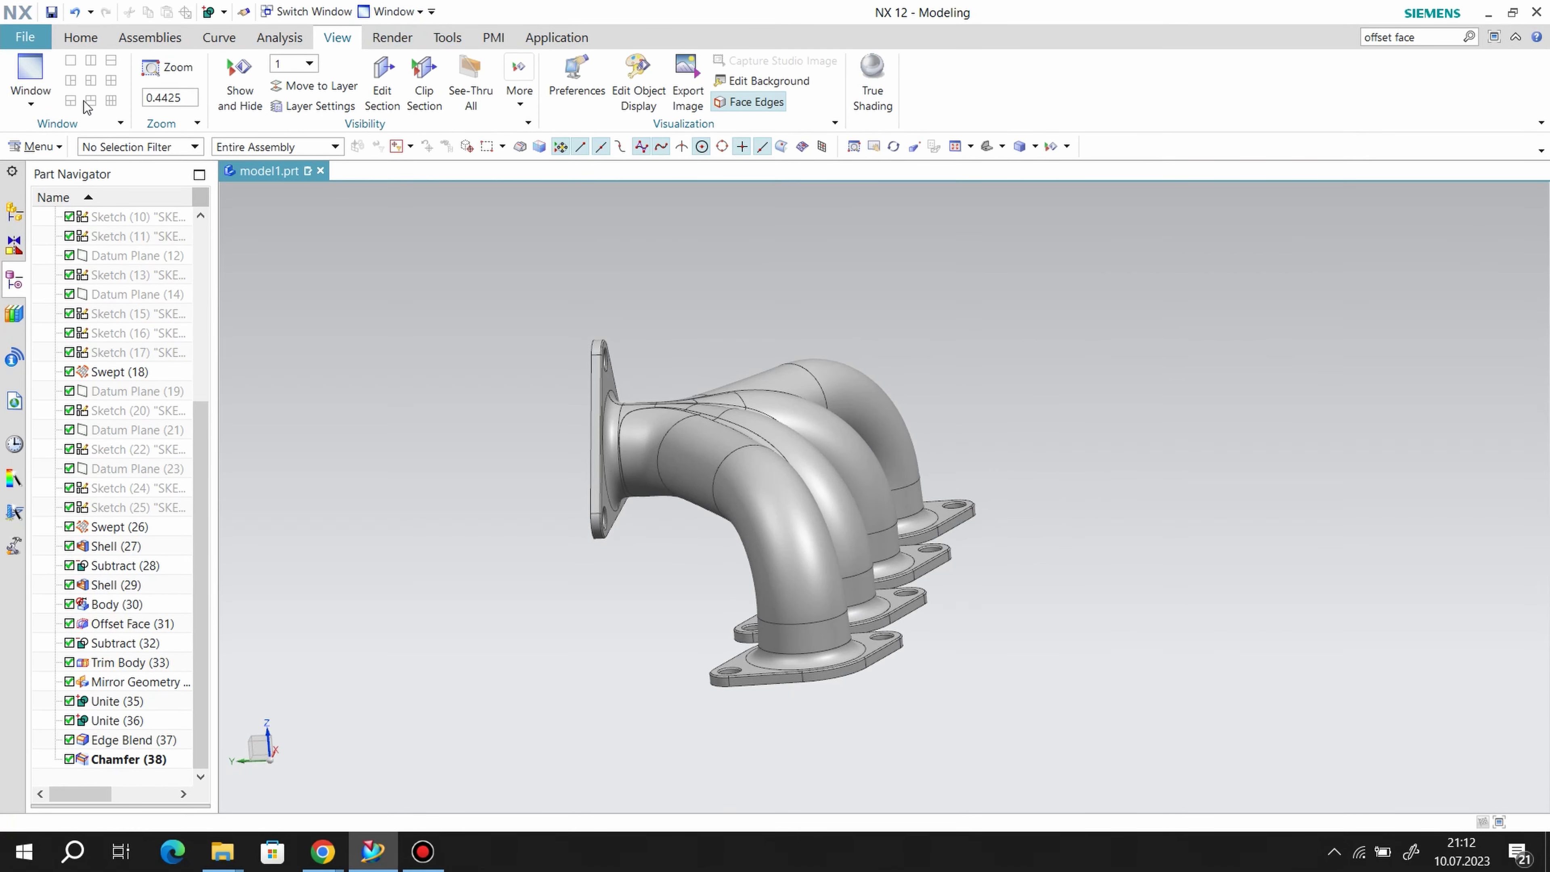
click(381, 83)
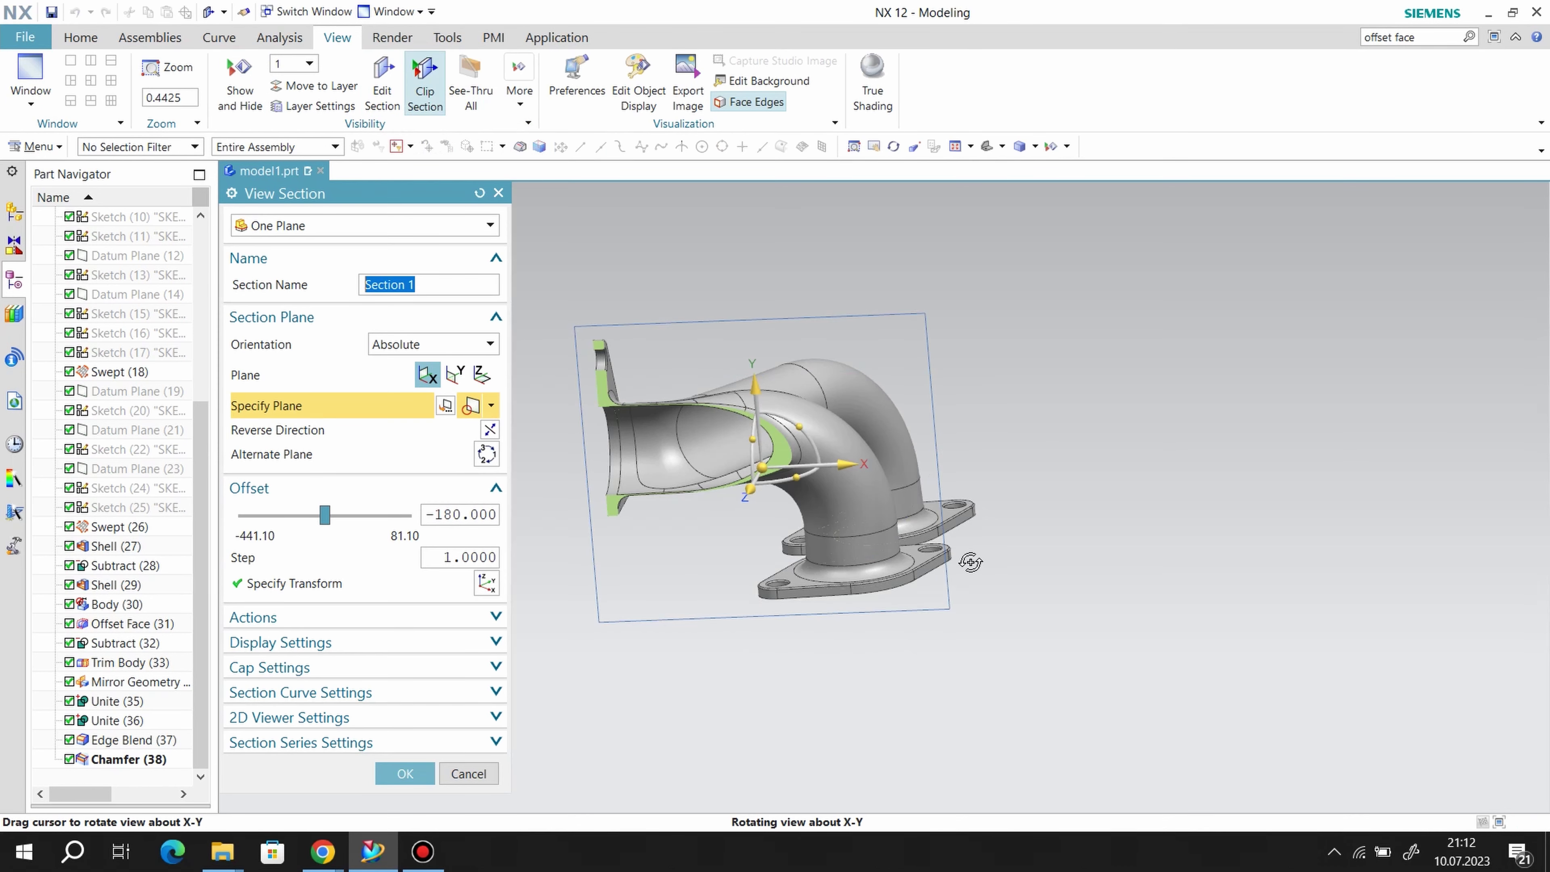
middle_drag(970, 562, 882, 528)
mouse_move(824, 487)
mouse_down()
mouse_move(728, 450)
mouse_move(864, 515)
mouse_up()
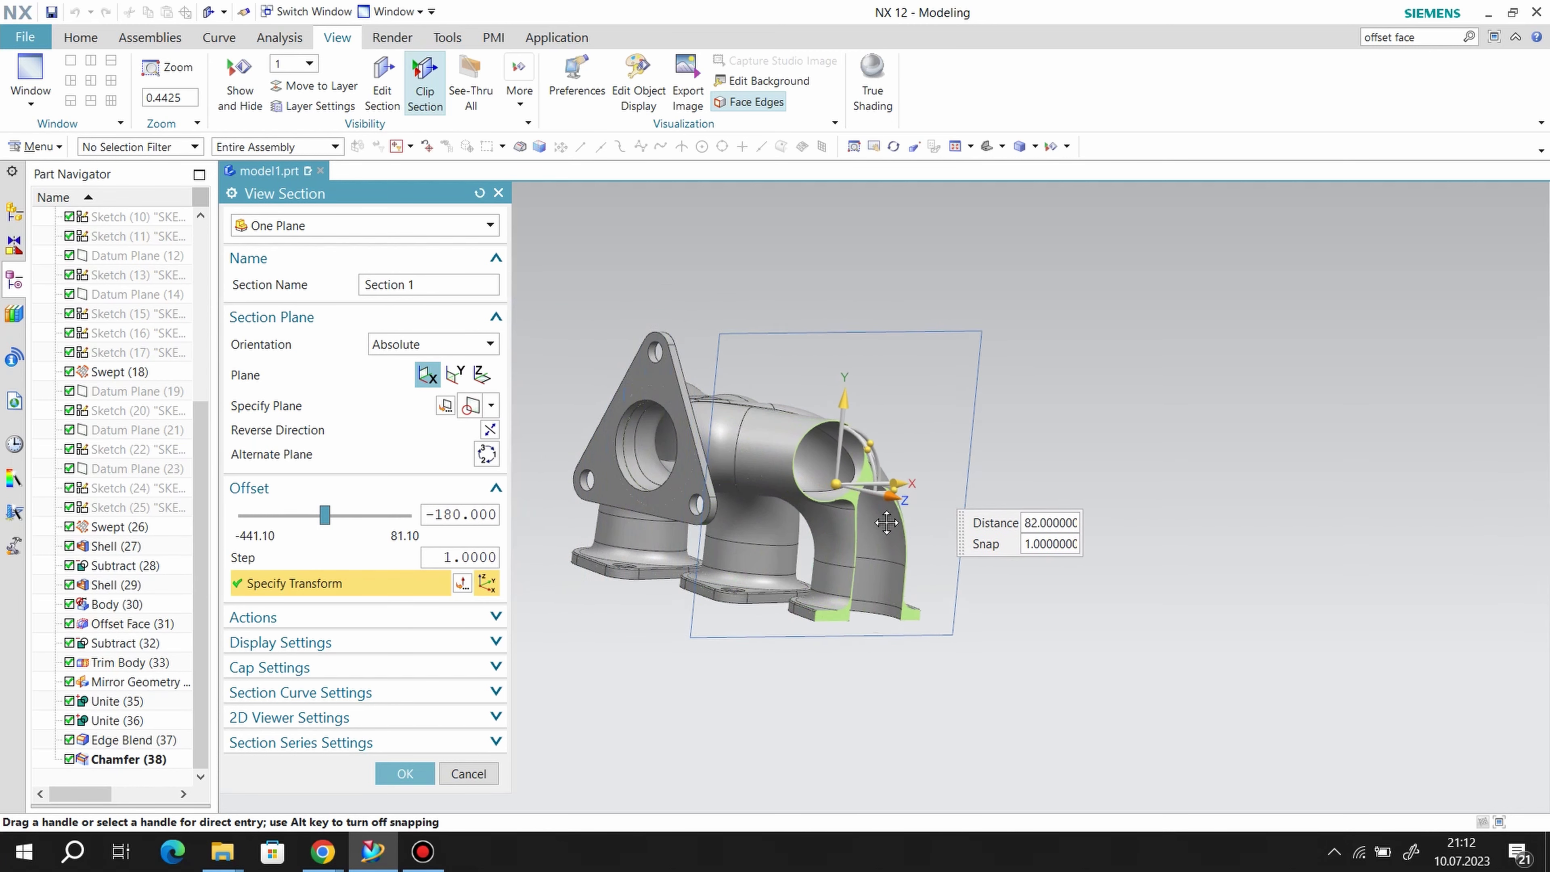
drag(865, 515, 986, 542)
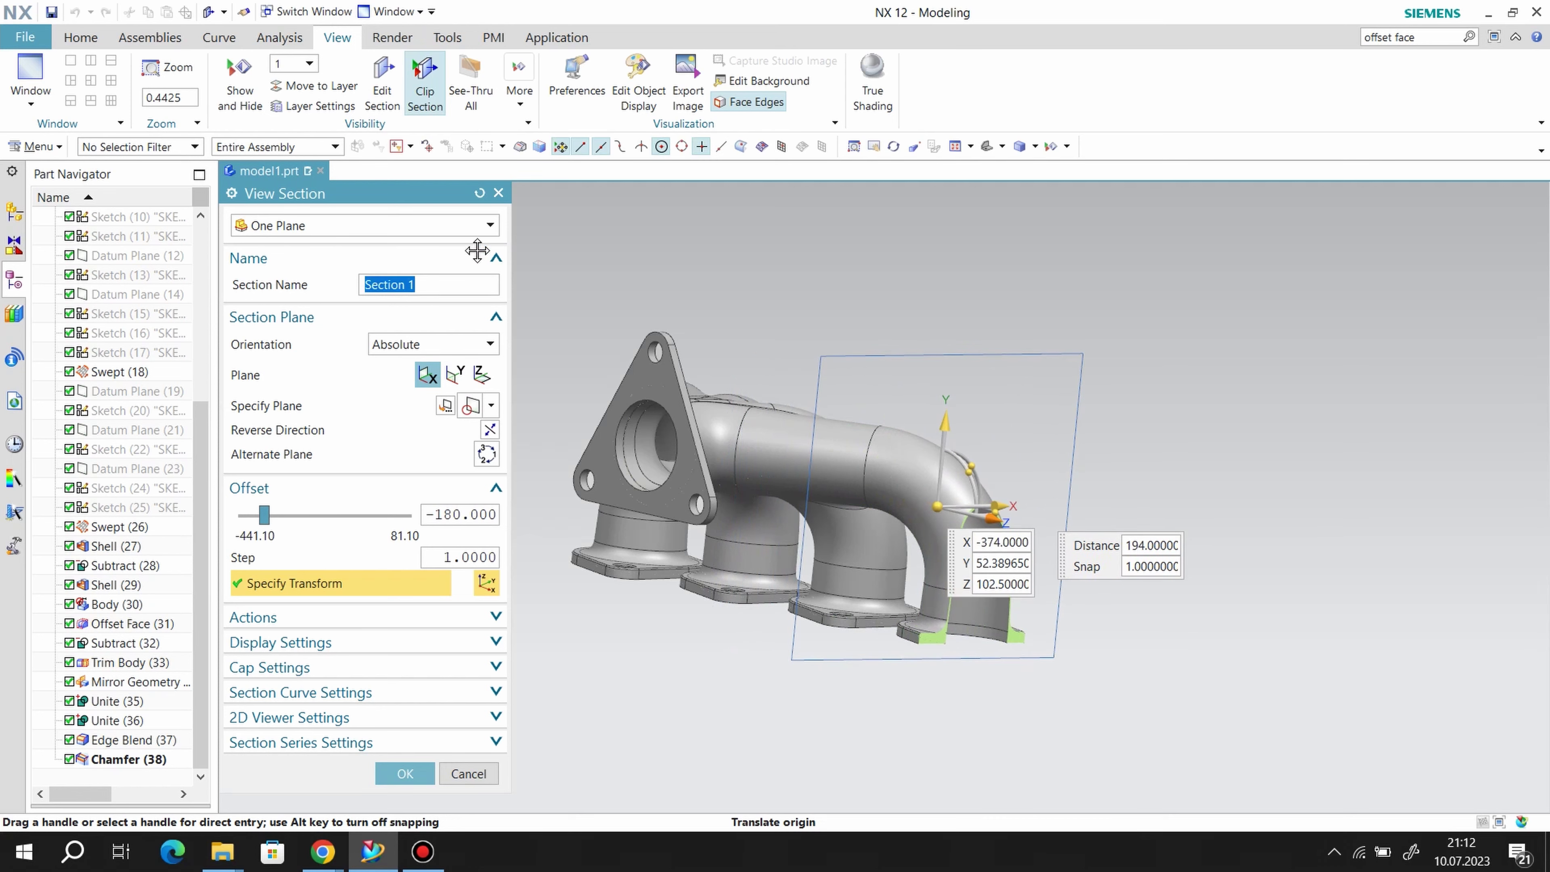
click(499, 193)
click(94, 44)
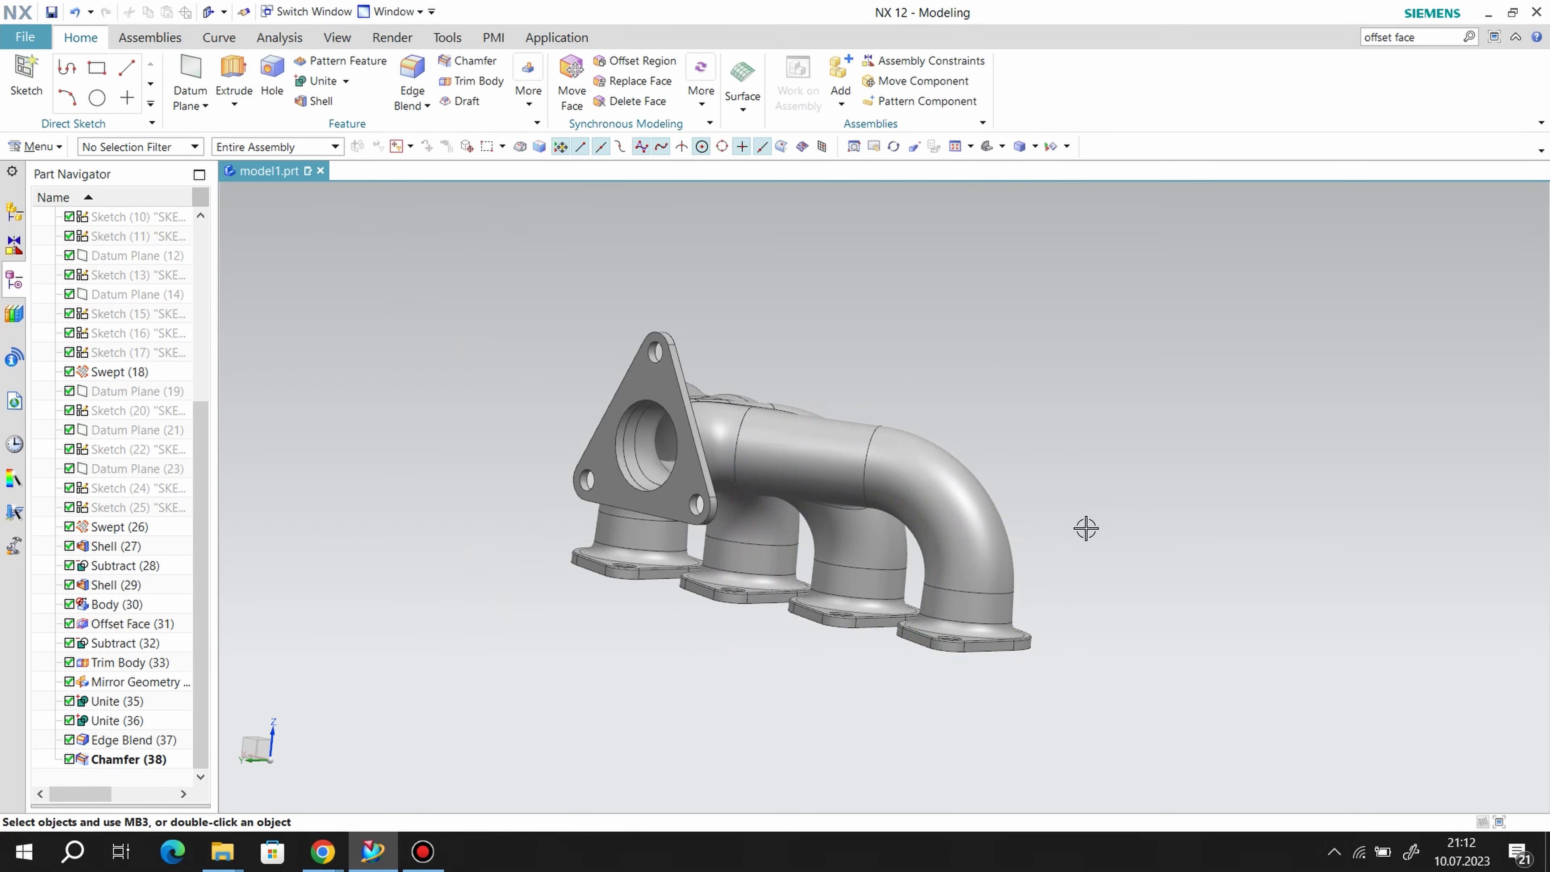
mouse_move(1086, 529)
middle_down()
mouse_move(1056, 526)
mouse_move(1177, 529)
middle_up()
mouse_move(1214, 602)
middle_down()
mouse_move(1045, 600)
mouse_move(798, 548)
mouse_move(1131, 537)
mouse_move(1120, 557)
mouse_move(664, 539)
mouse_move(962, 509)
mouse_move(962, 606)
mouse_move(861, 543)
mouse_move(709, 537)
mouse_move(571, 599)
mouse_move(602, 586)
mouse_move(604, 604)
middle_up()
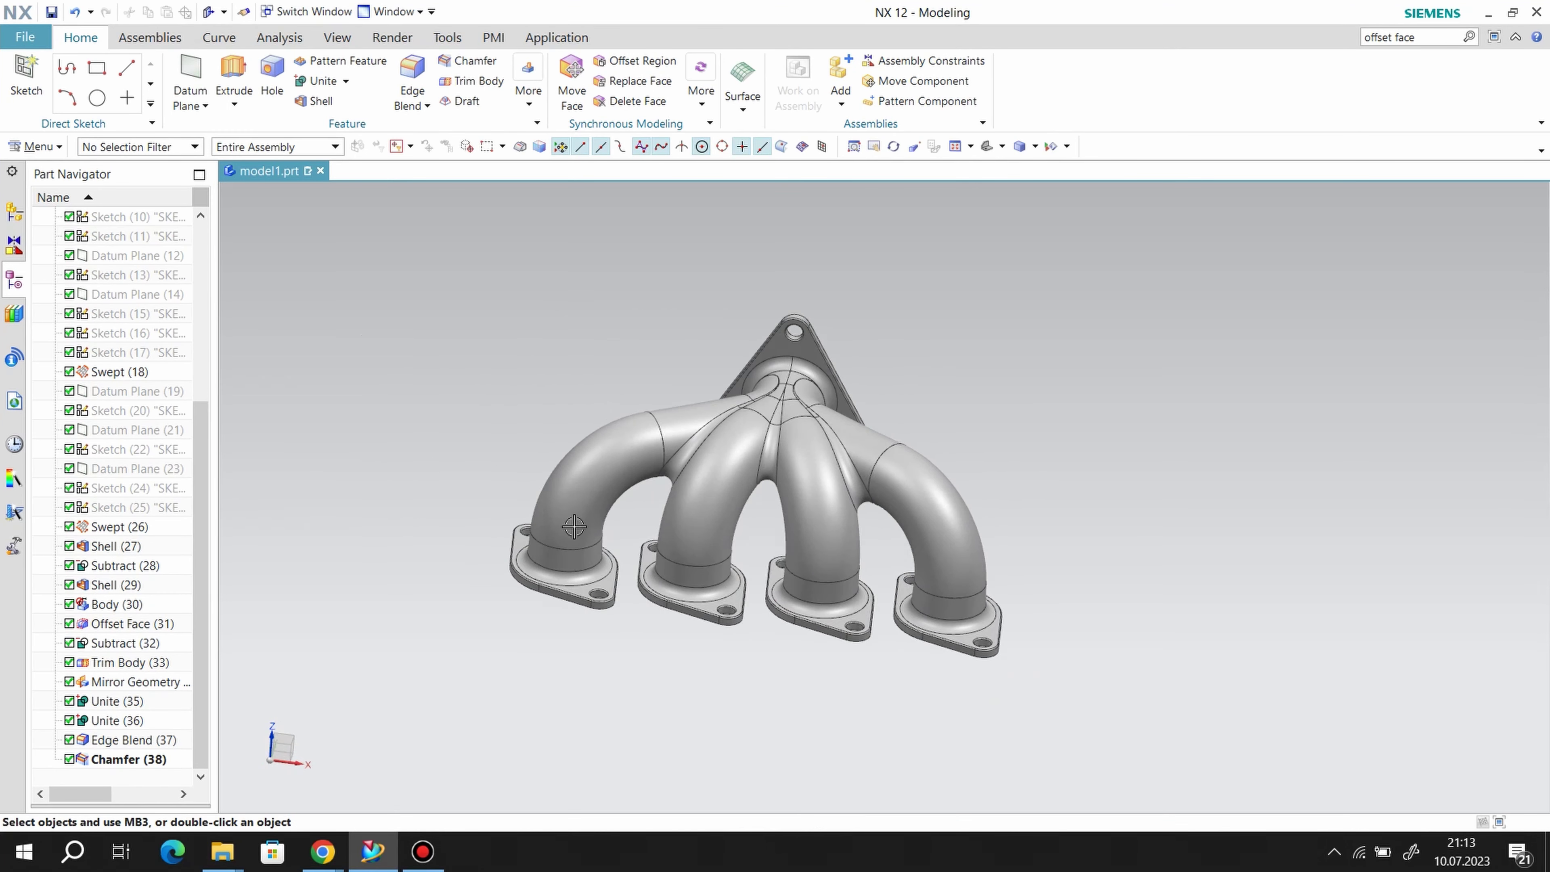